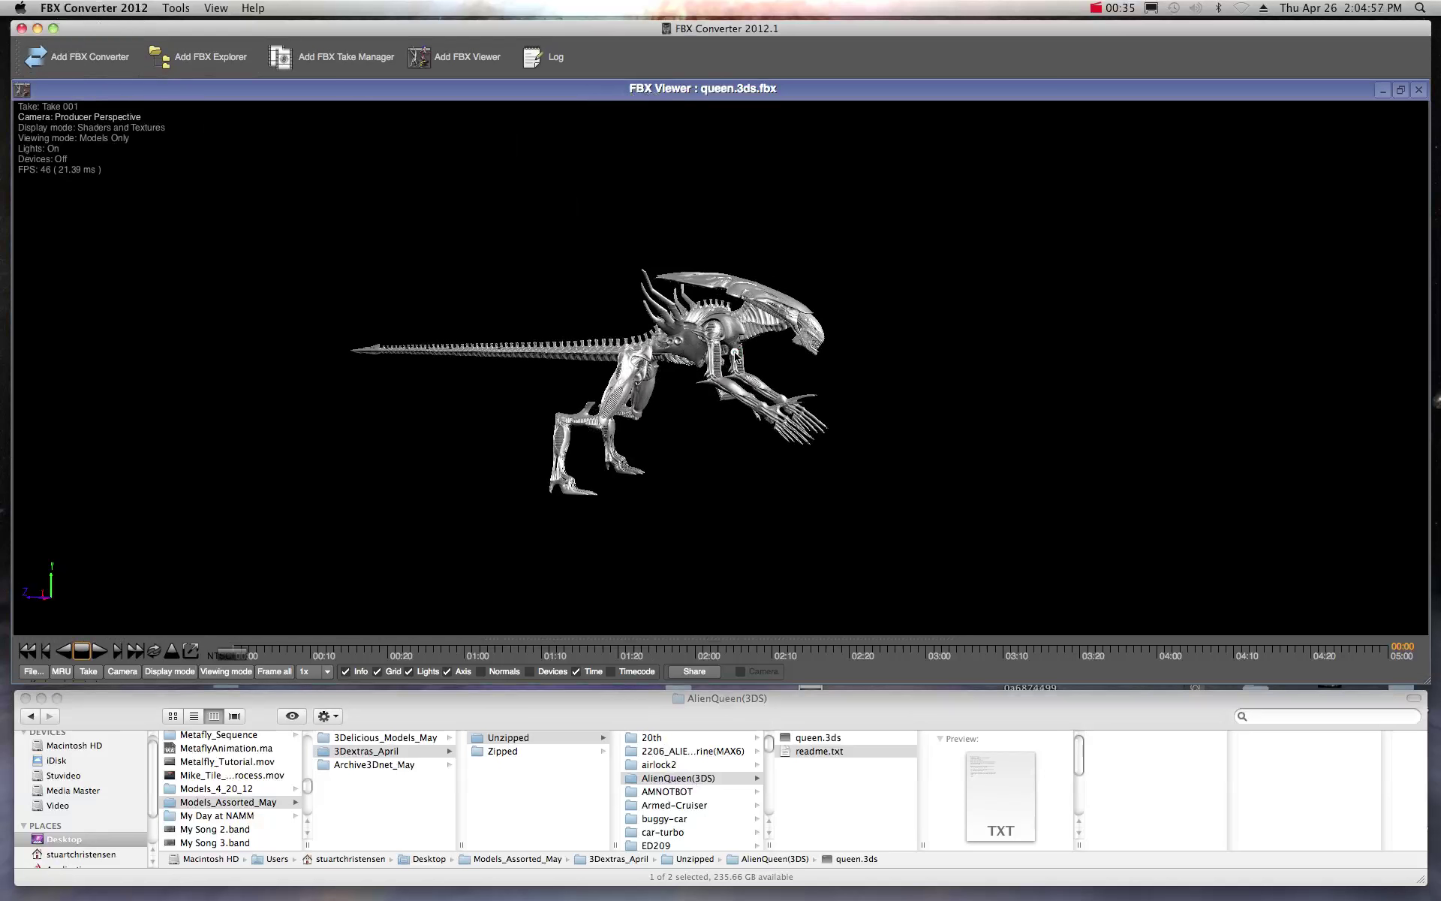
Examine the alien queen model from several angles in the viewer
left_click_drag(736, 359, 825, 356)
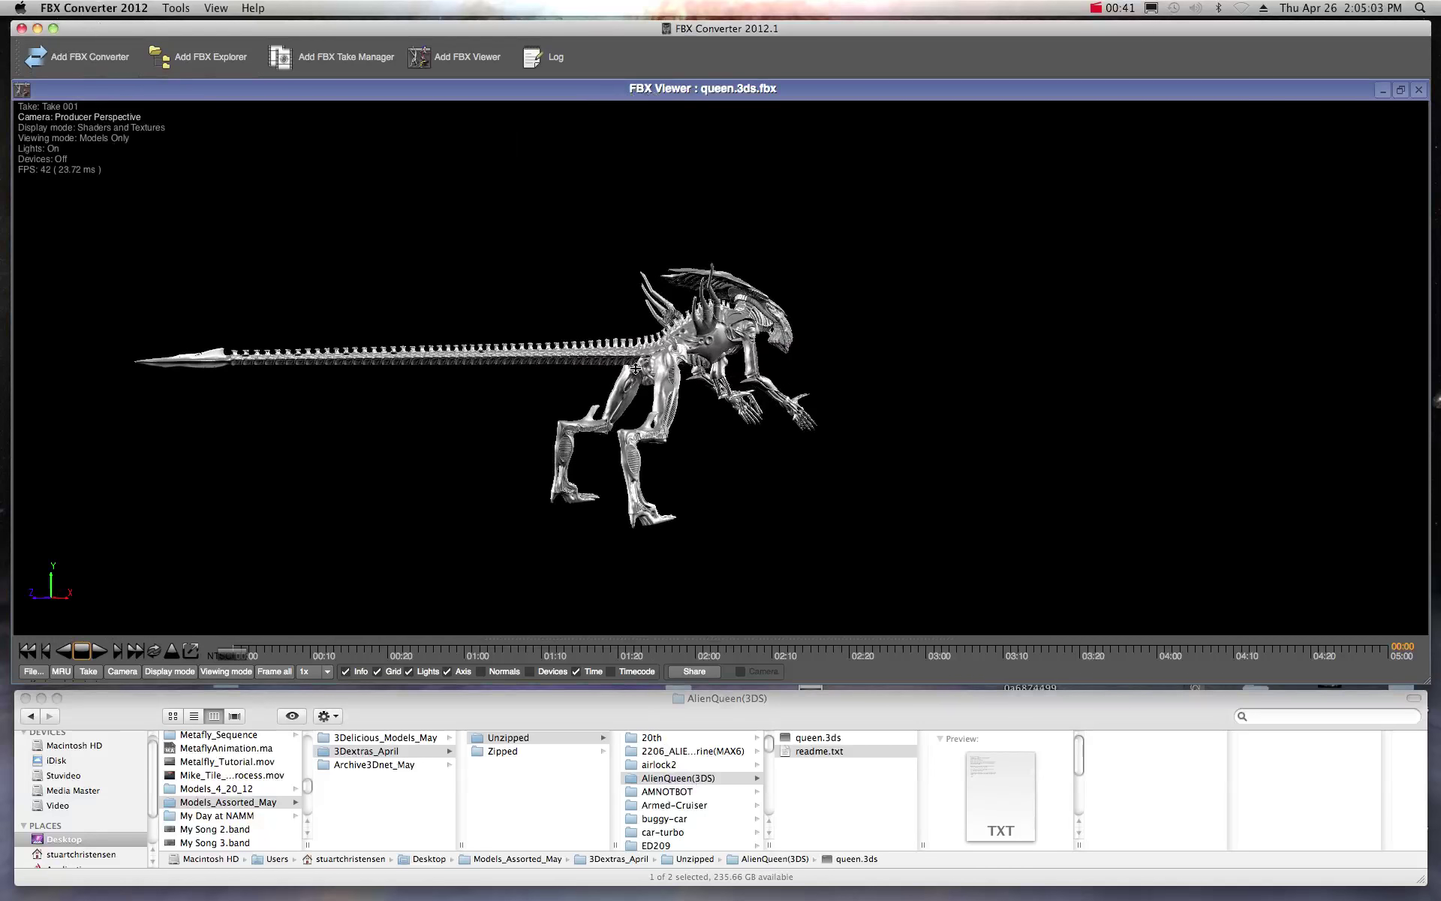
left_click_drag(628, 370, 553, 379)
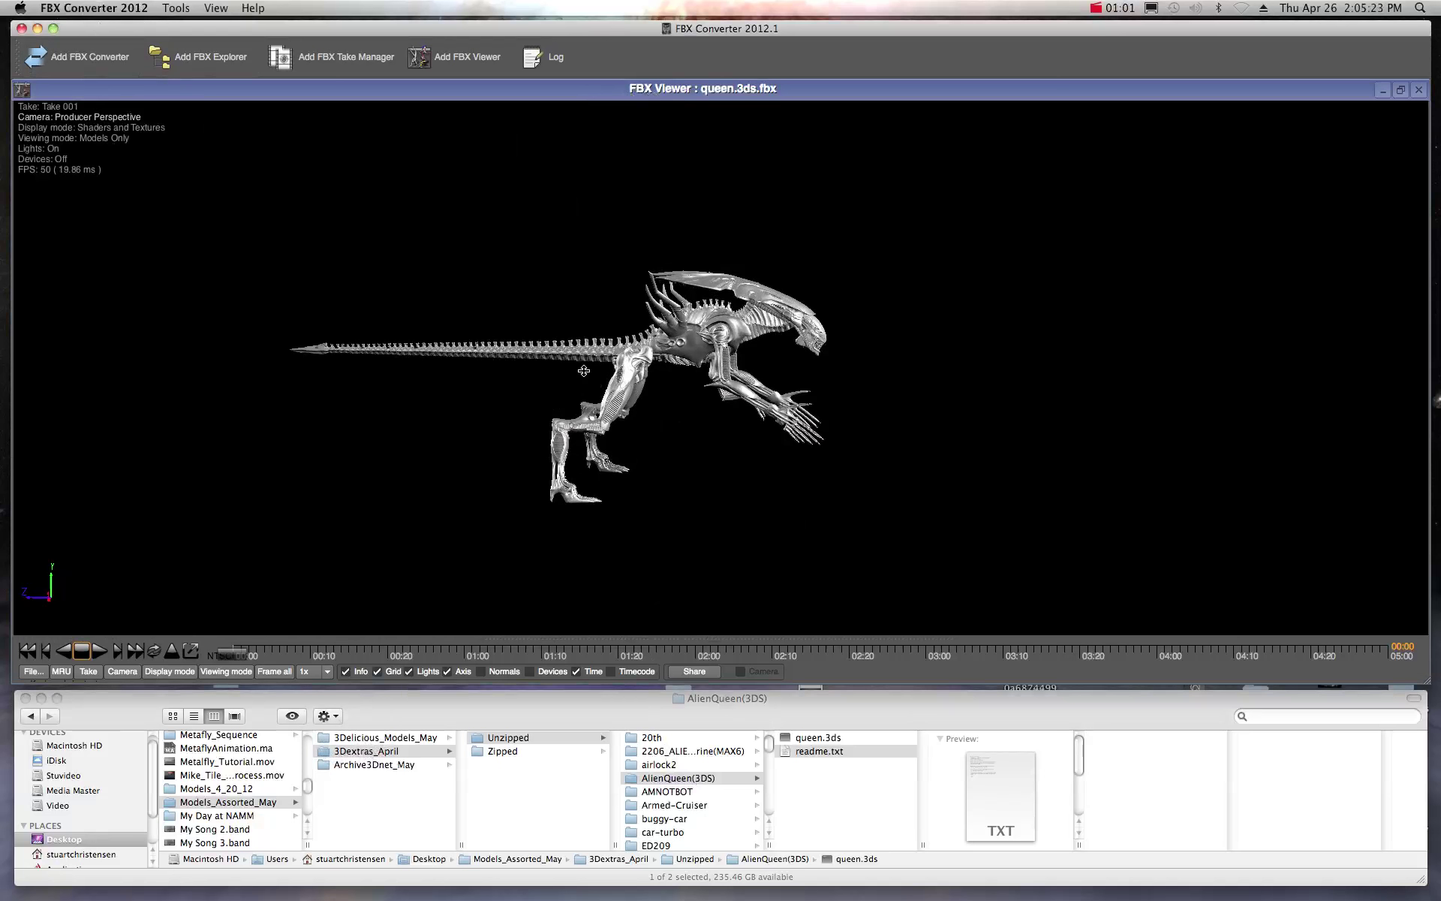
left_click_drag(582, 368, 672, 360)
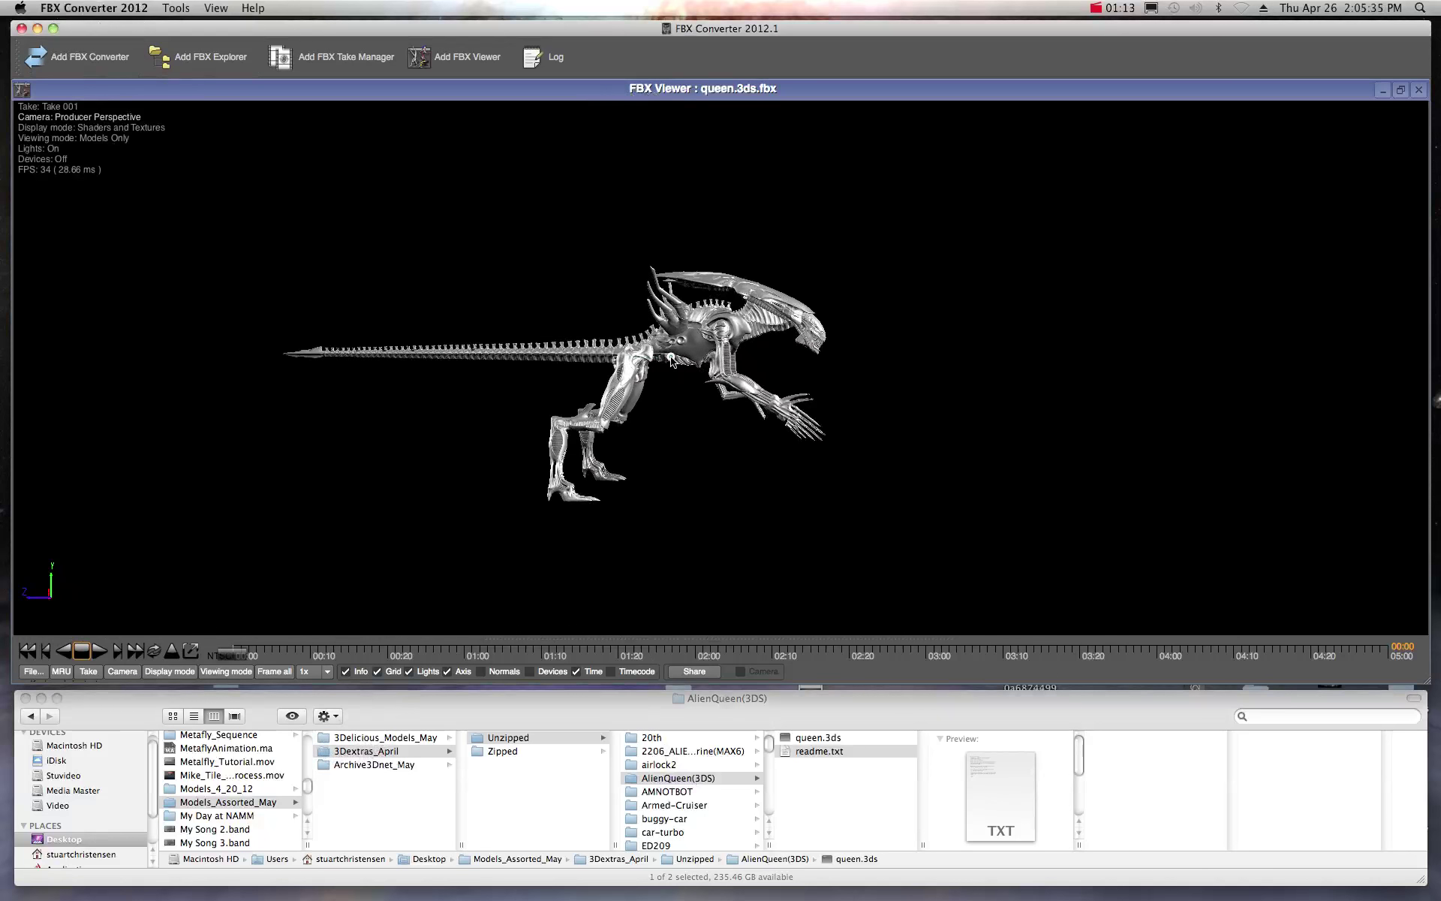
left_click_drag(550, 368, 607, 365)
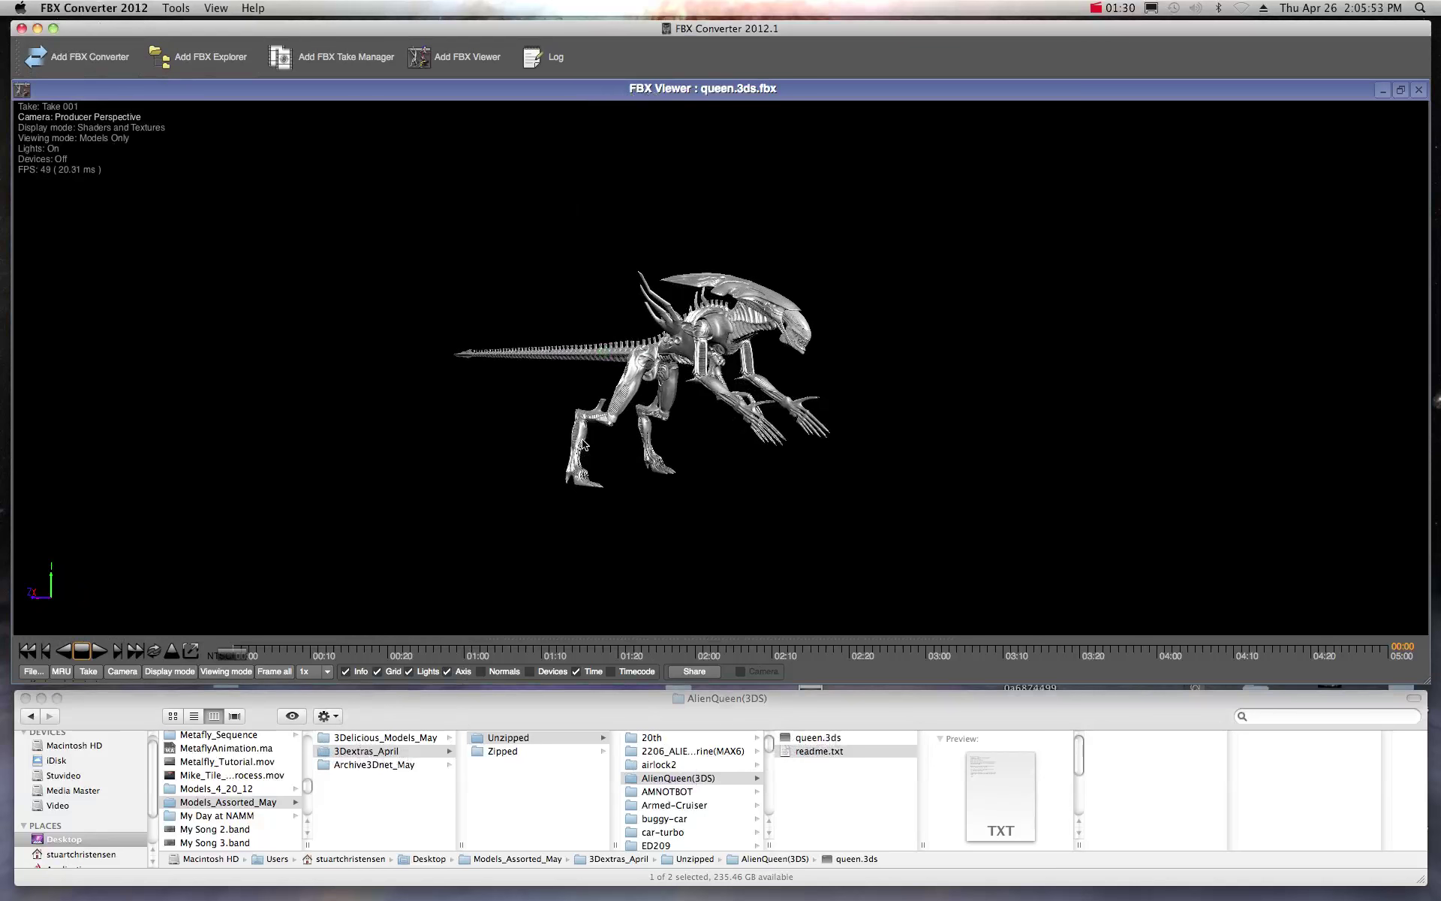
Open readme.txt from the AlienQueen(3DS) folder, read the model's credits and usage terms, and close it
left_click(787, 756)
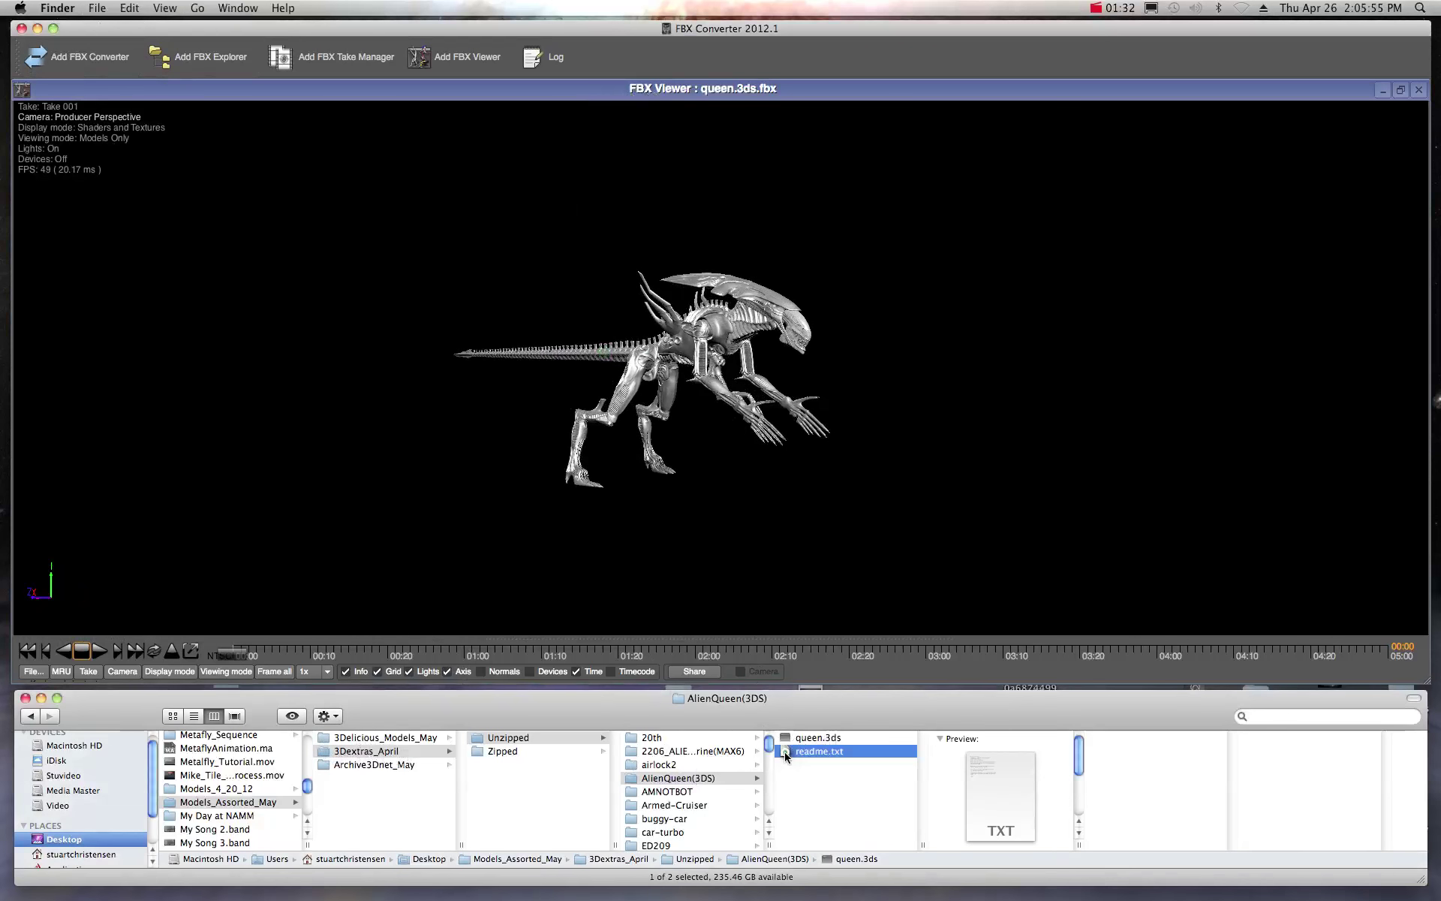
double_click(787, 756)
left_click_drag(445, 43, 634, 173)
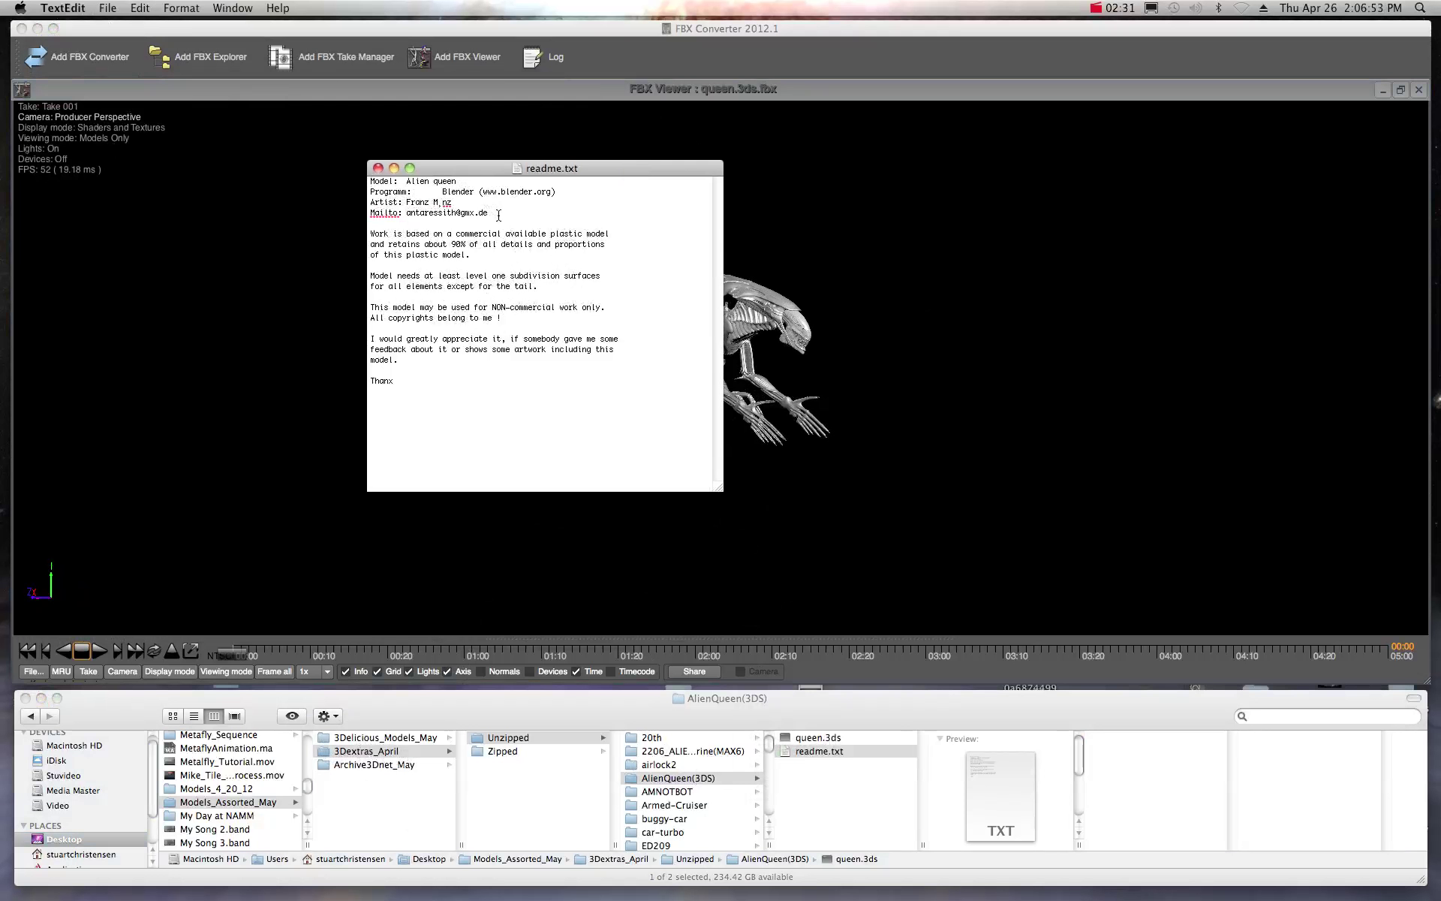
left_click(379, 168)
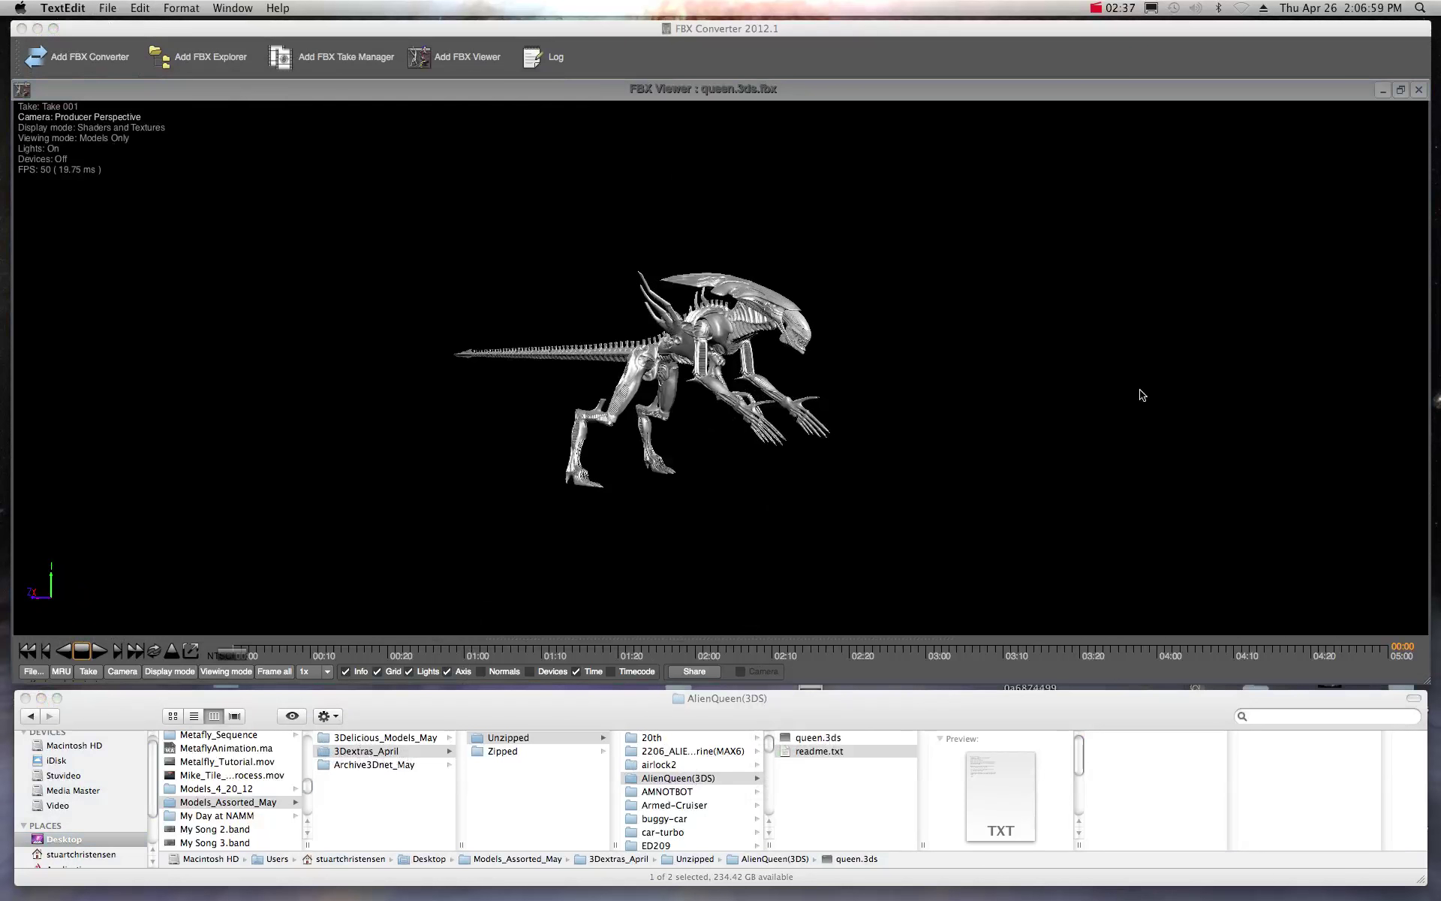
Restore the maximized FBX Viewer to a smaller window and place it beside the FBX Converter window
left_click(1400, 90)
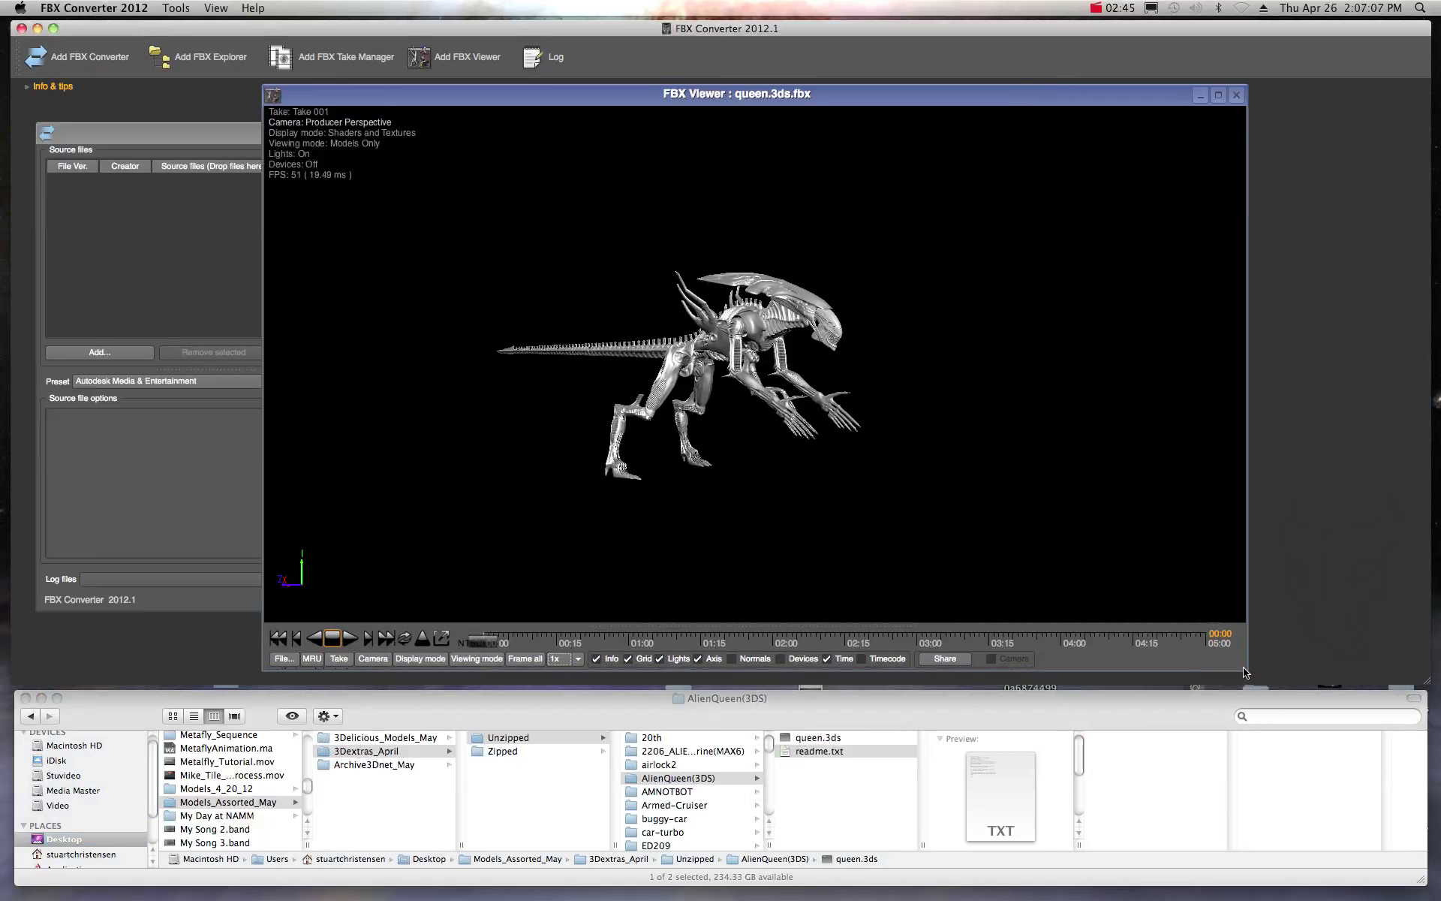
left_click_drag(1246, 670, 800, 463)
left_click_drag(668, 98, 1238, 142)
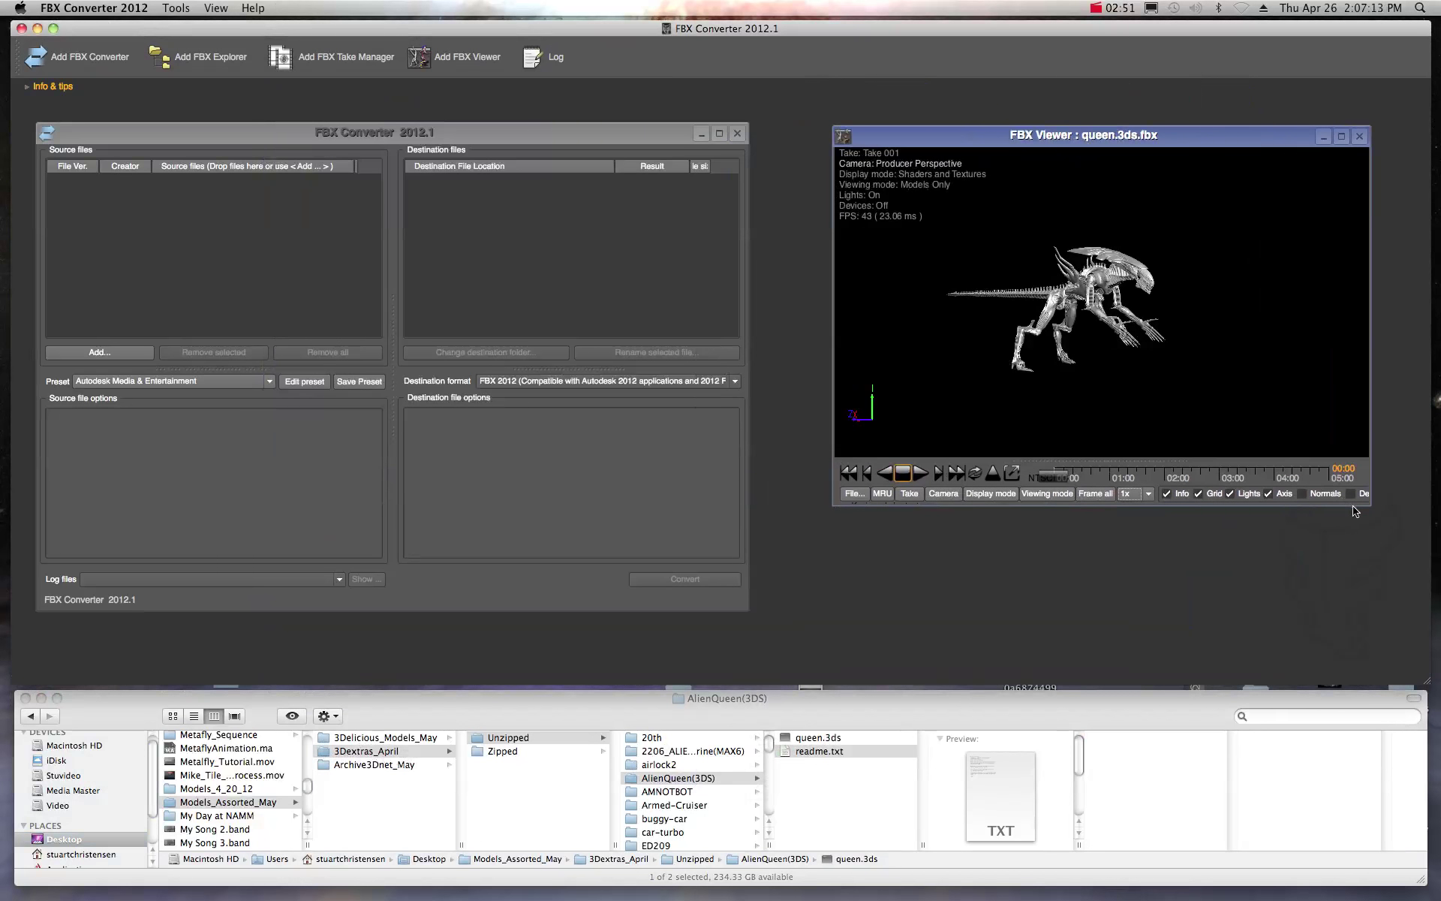
left_click_drag(1368, 503, 1398, 612)
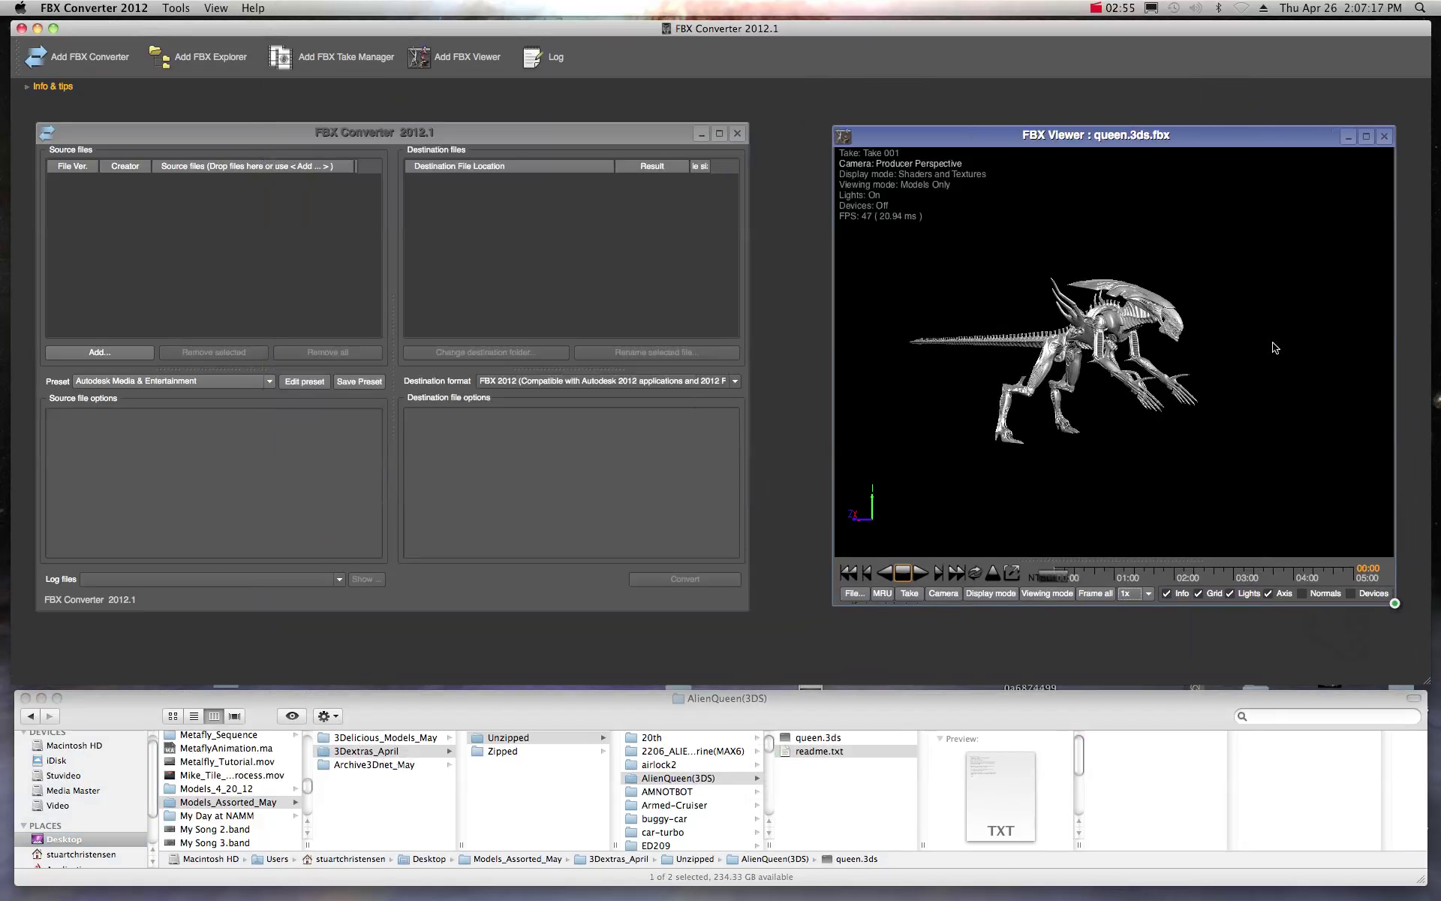
left_click_drag(1206, 136, 1164, 136)
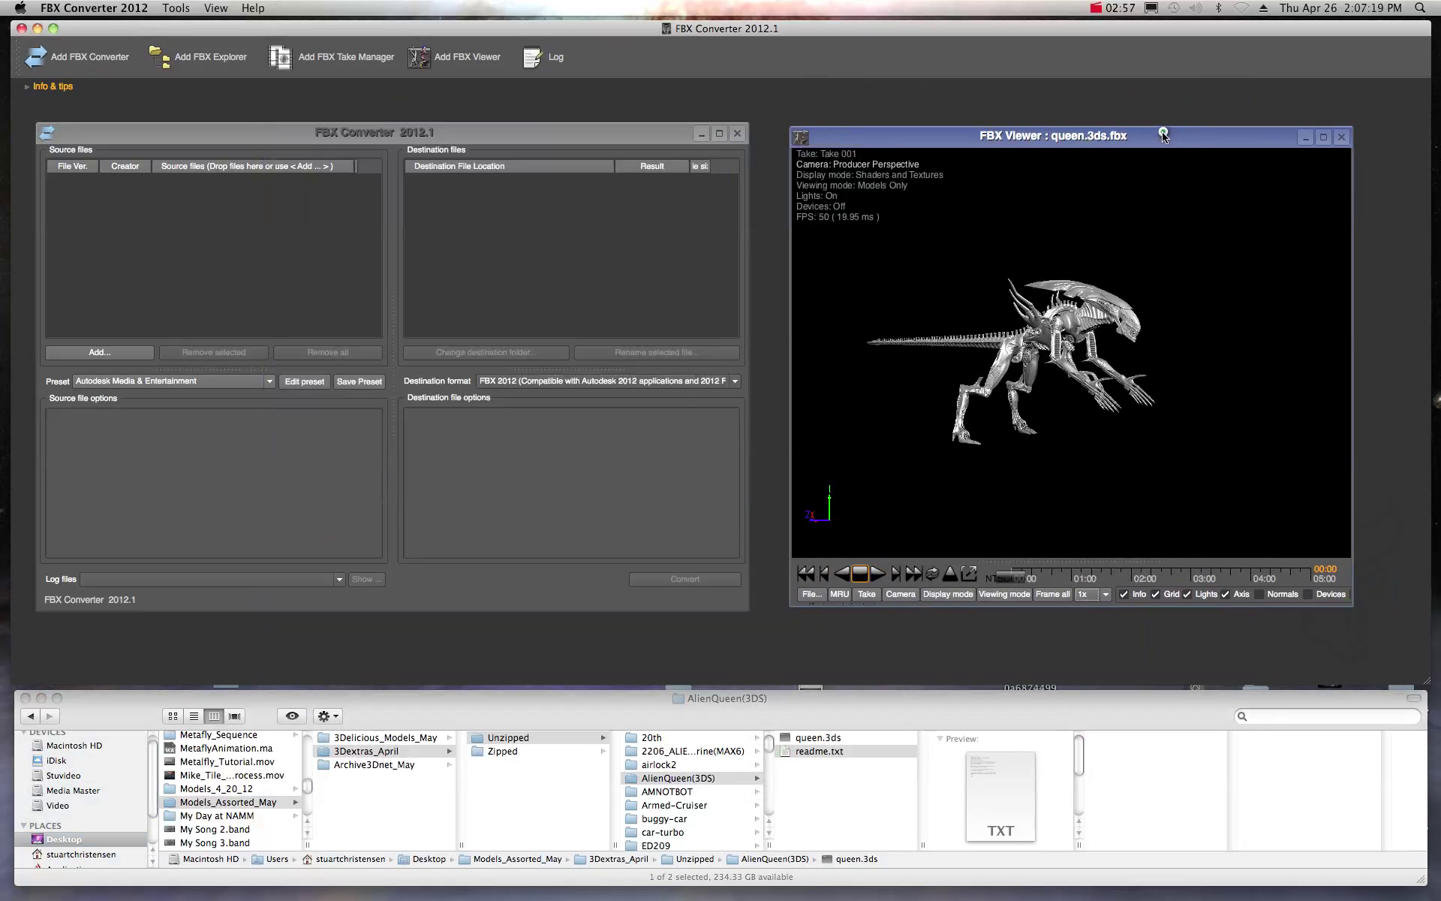
Close the FBX Converter and FBX Viewer windows to leave the workspace empty
left_click_drag(247, 135, 246, 136)
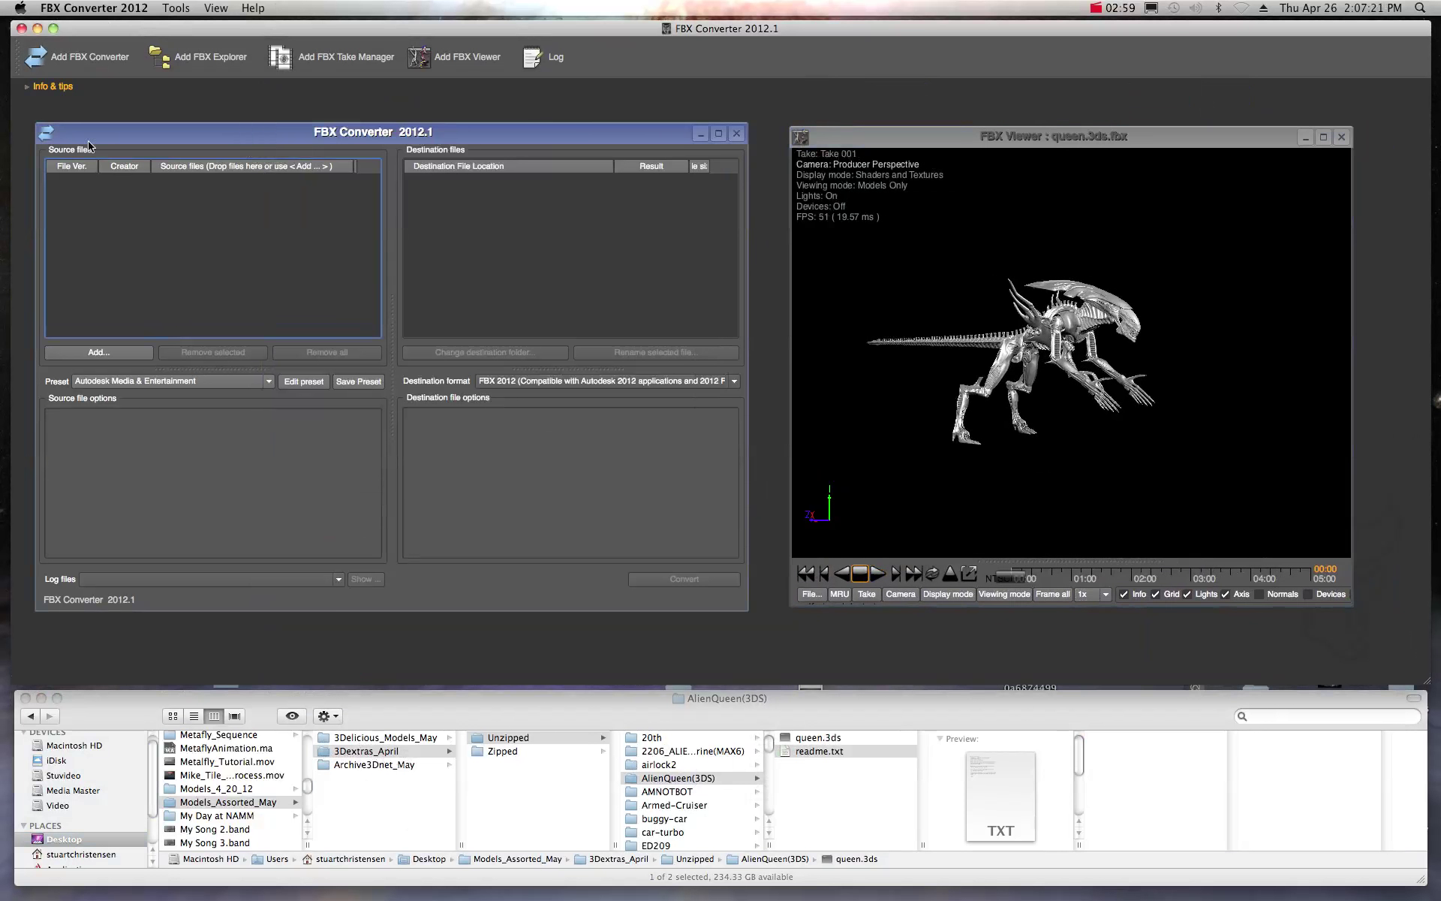
left_click(736, 133)
left_click(1341, 137)
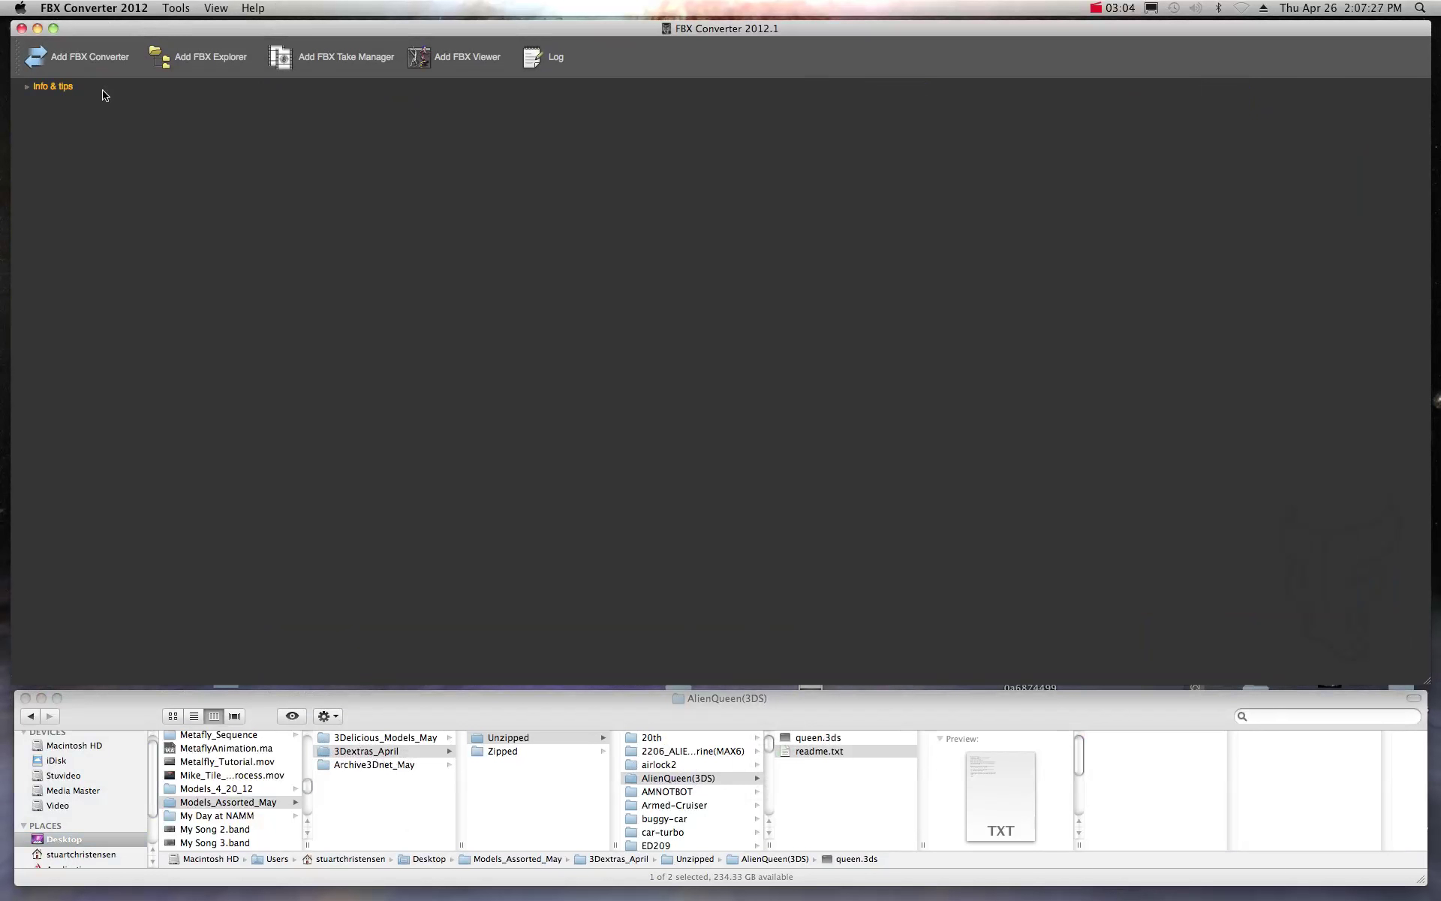
Add a new FBX Converter window, narrow and heighten it, and place it in the upper-left of the workspace
left_click(88, 63)
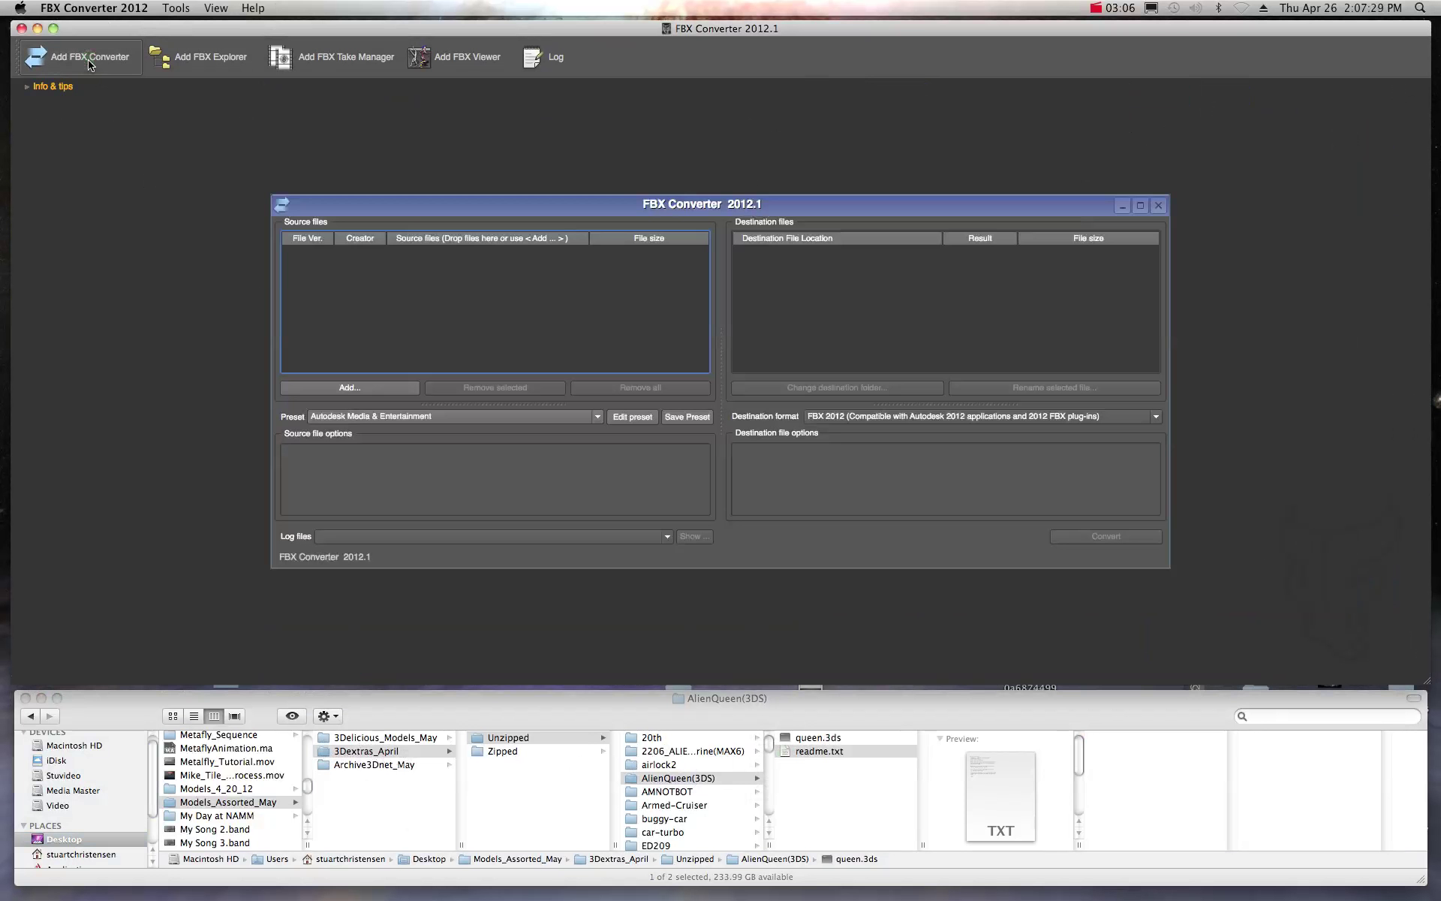
left_click_drag(363, 196, 127, 114)
left_click_drag(931, 485, 680, 629)
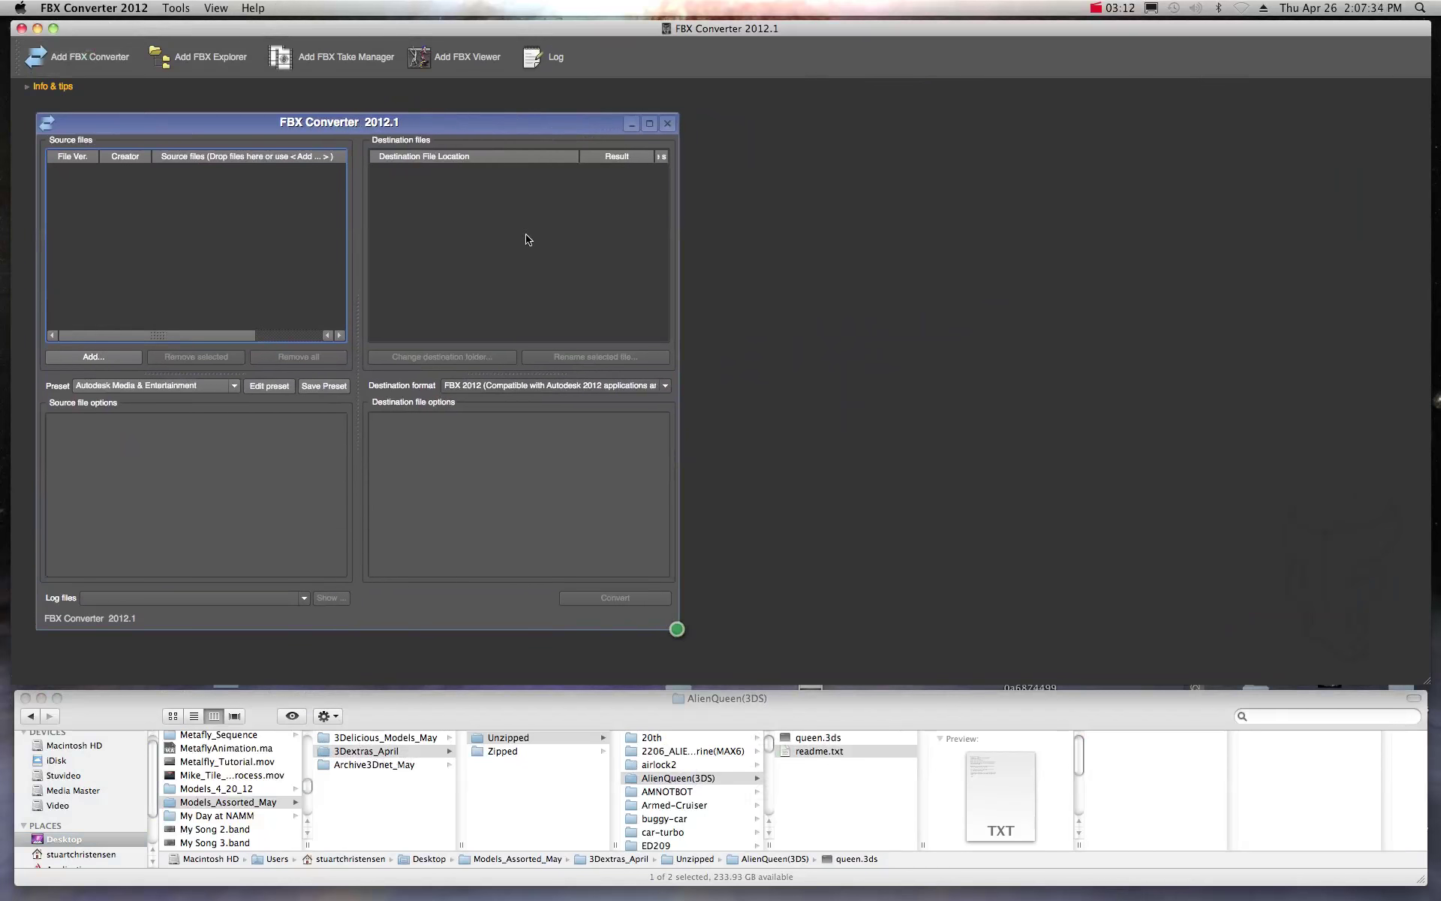
Add a new FBX Viewer window and position it beside the converter window
left_click(427, 61)
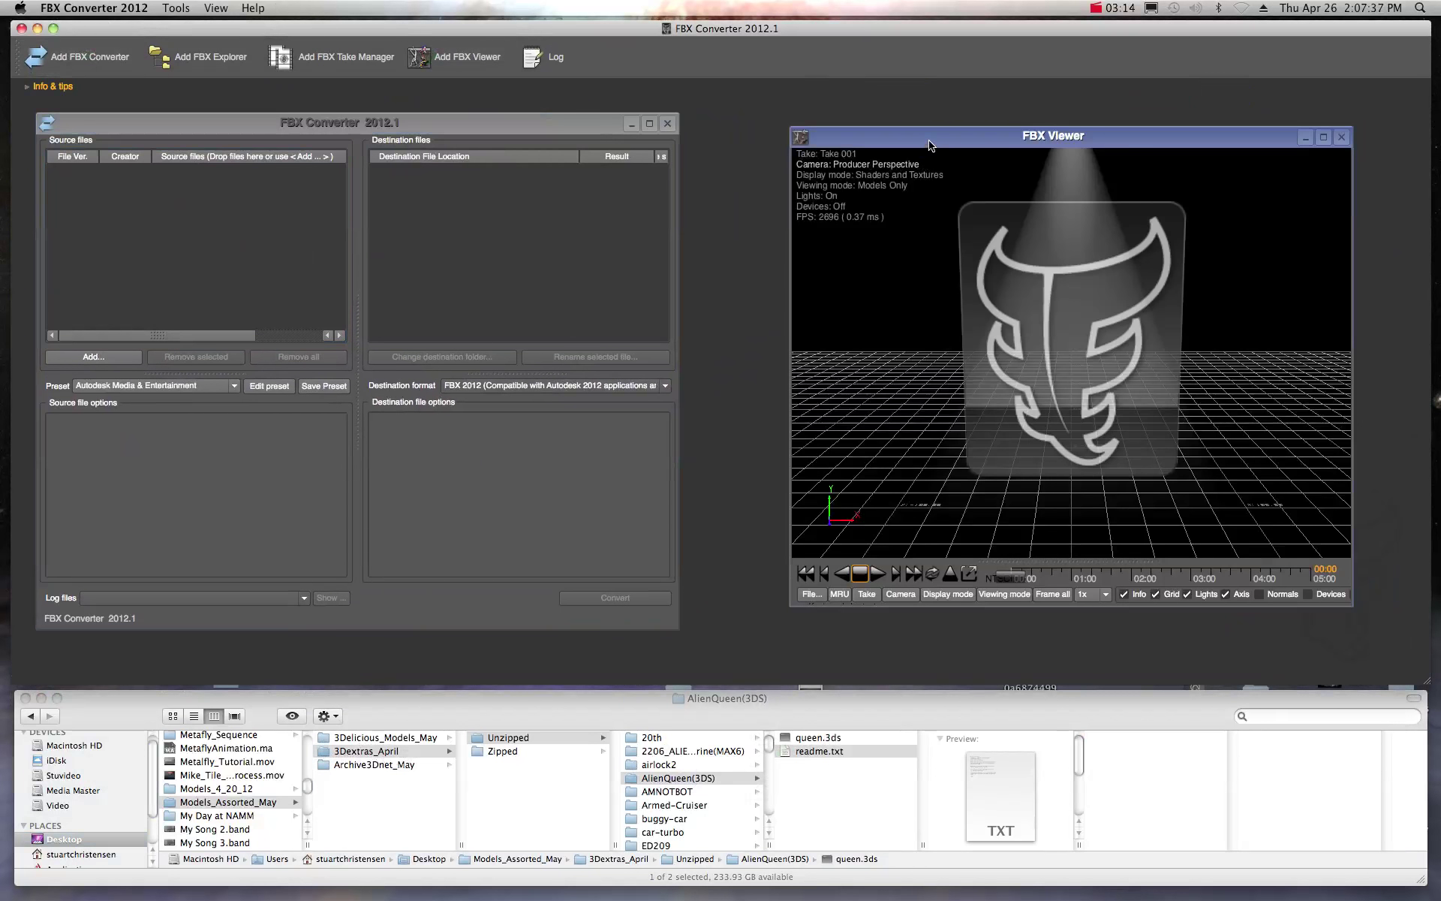
left_click_drag(930, 145, 896, 134)
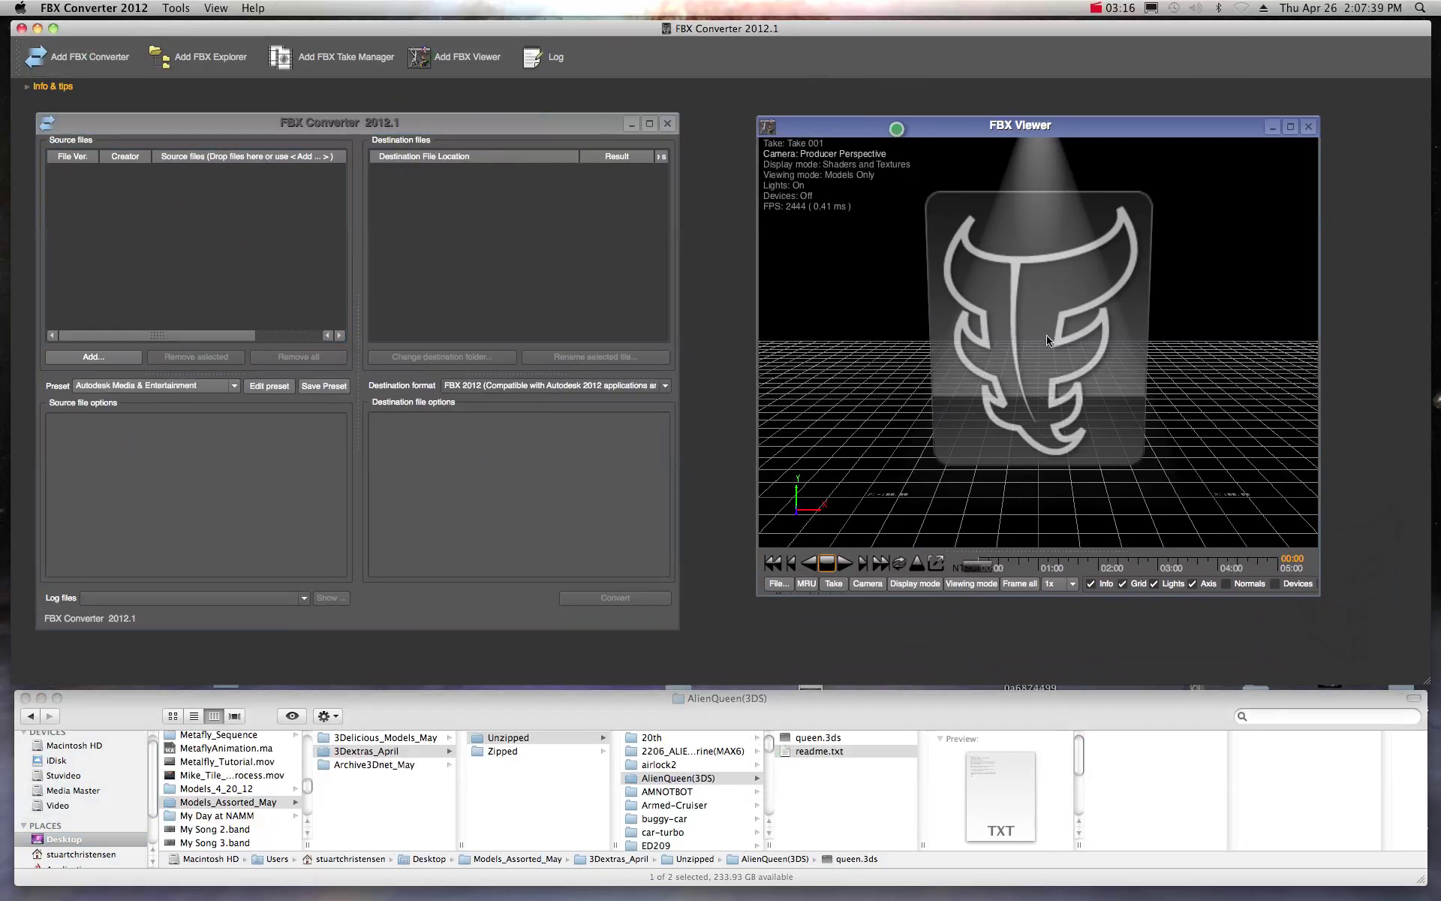
left_click_drag(995, 126, 1035, 128)
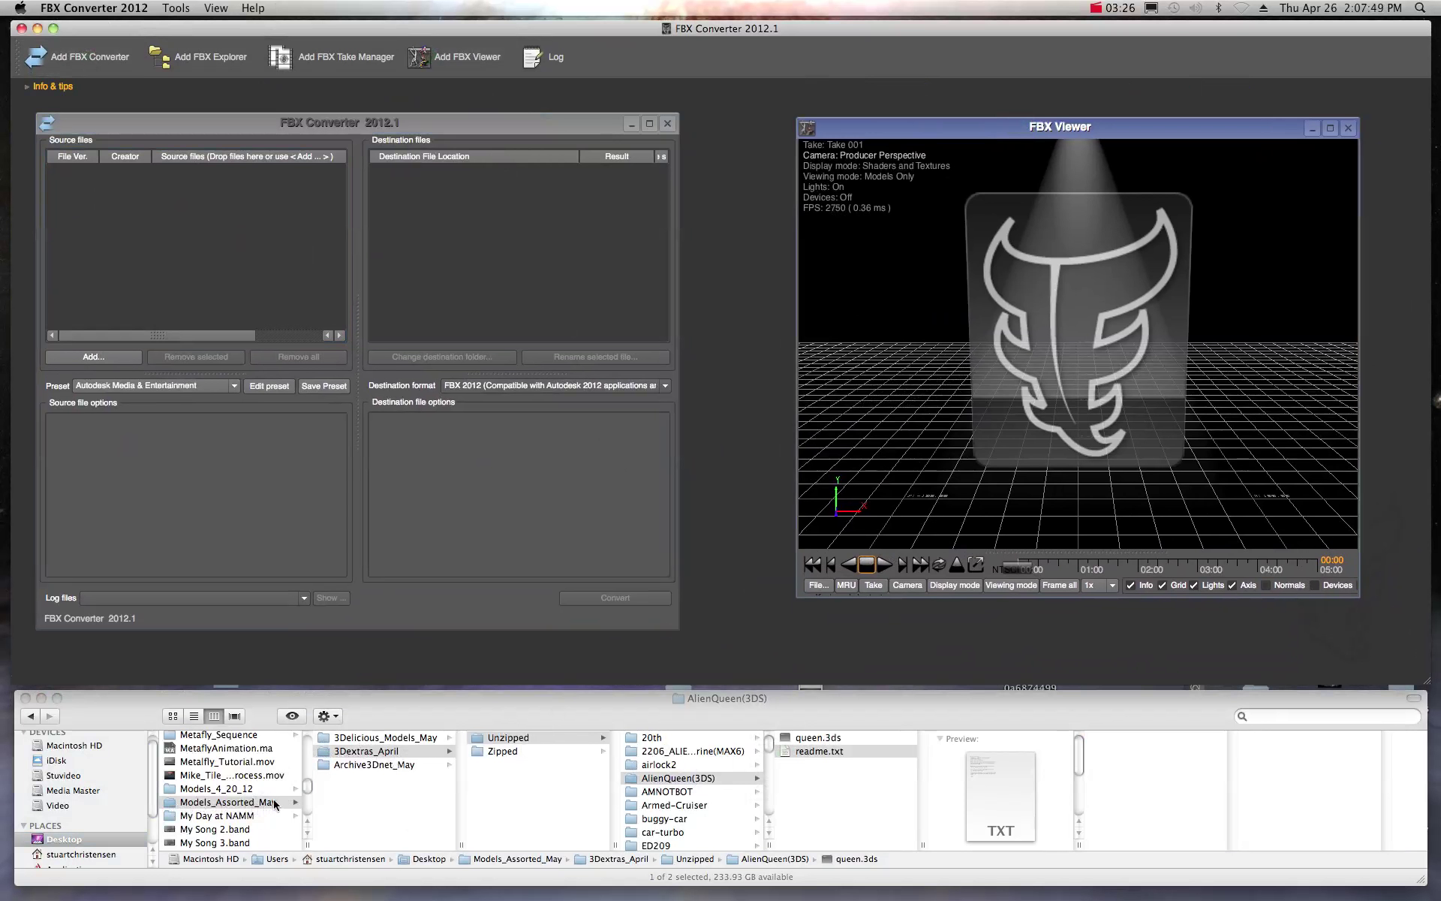
Inspect the archives in the Zipped folder of 3Dextras_April, including 20th.zip, and return to the Unzipped folder
left_click(358, 743)
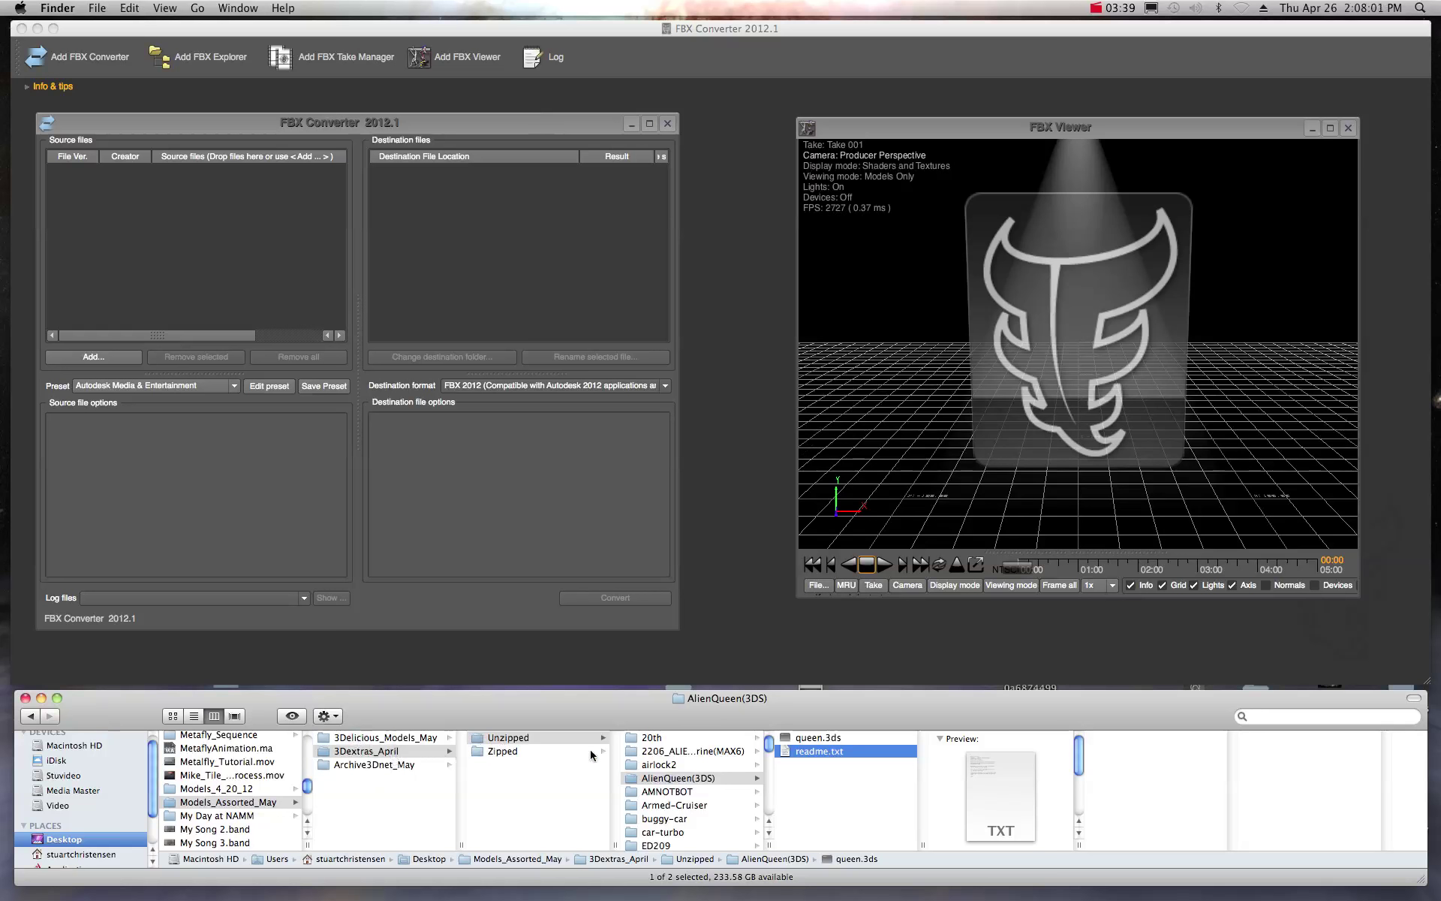
left_click(512, 752)
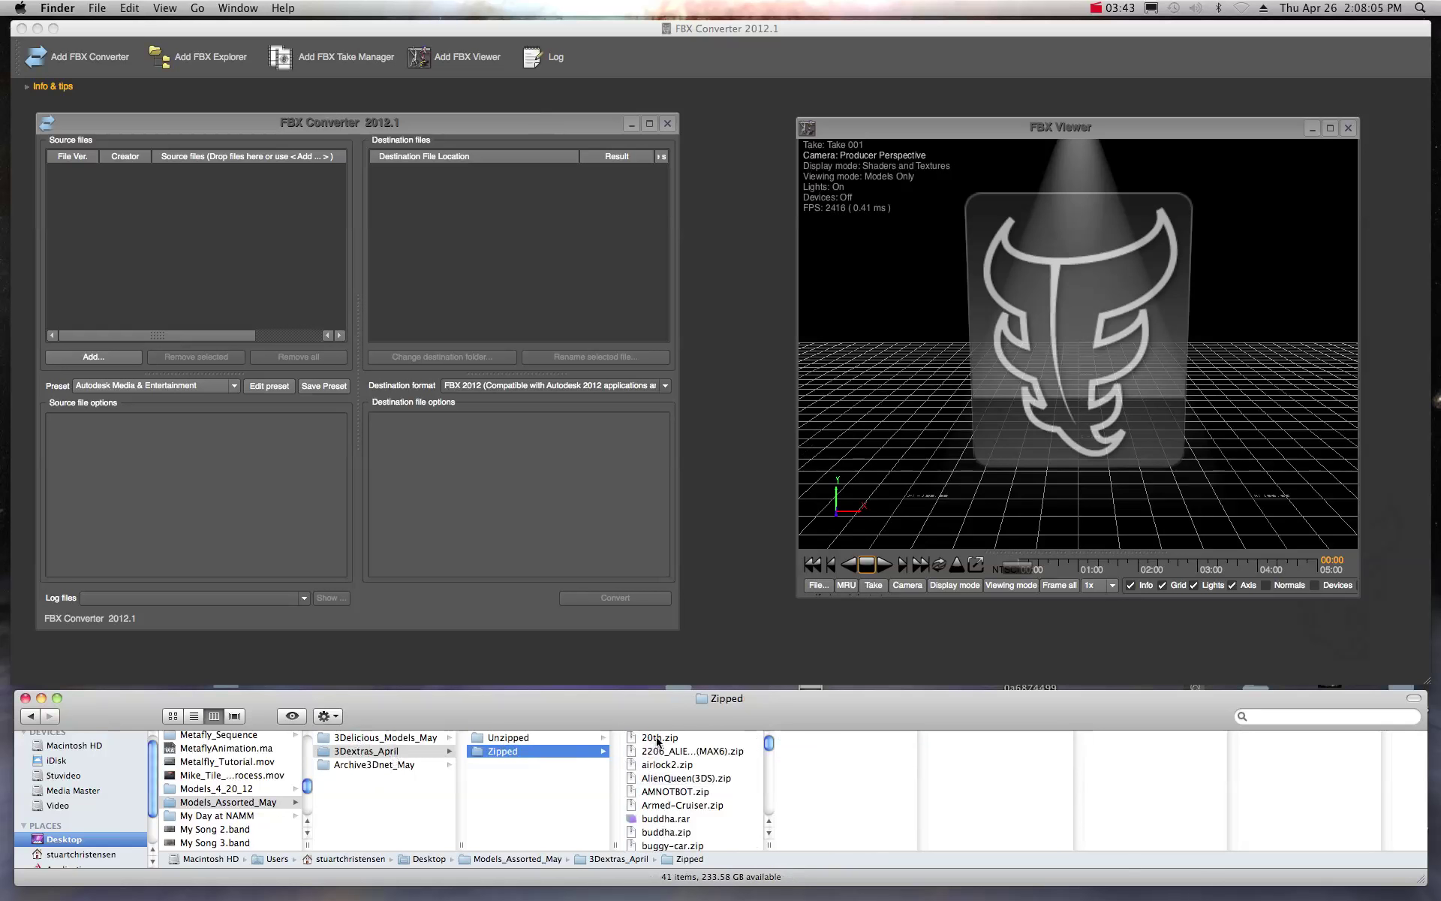
left_click(658, 740)
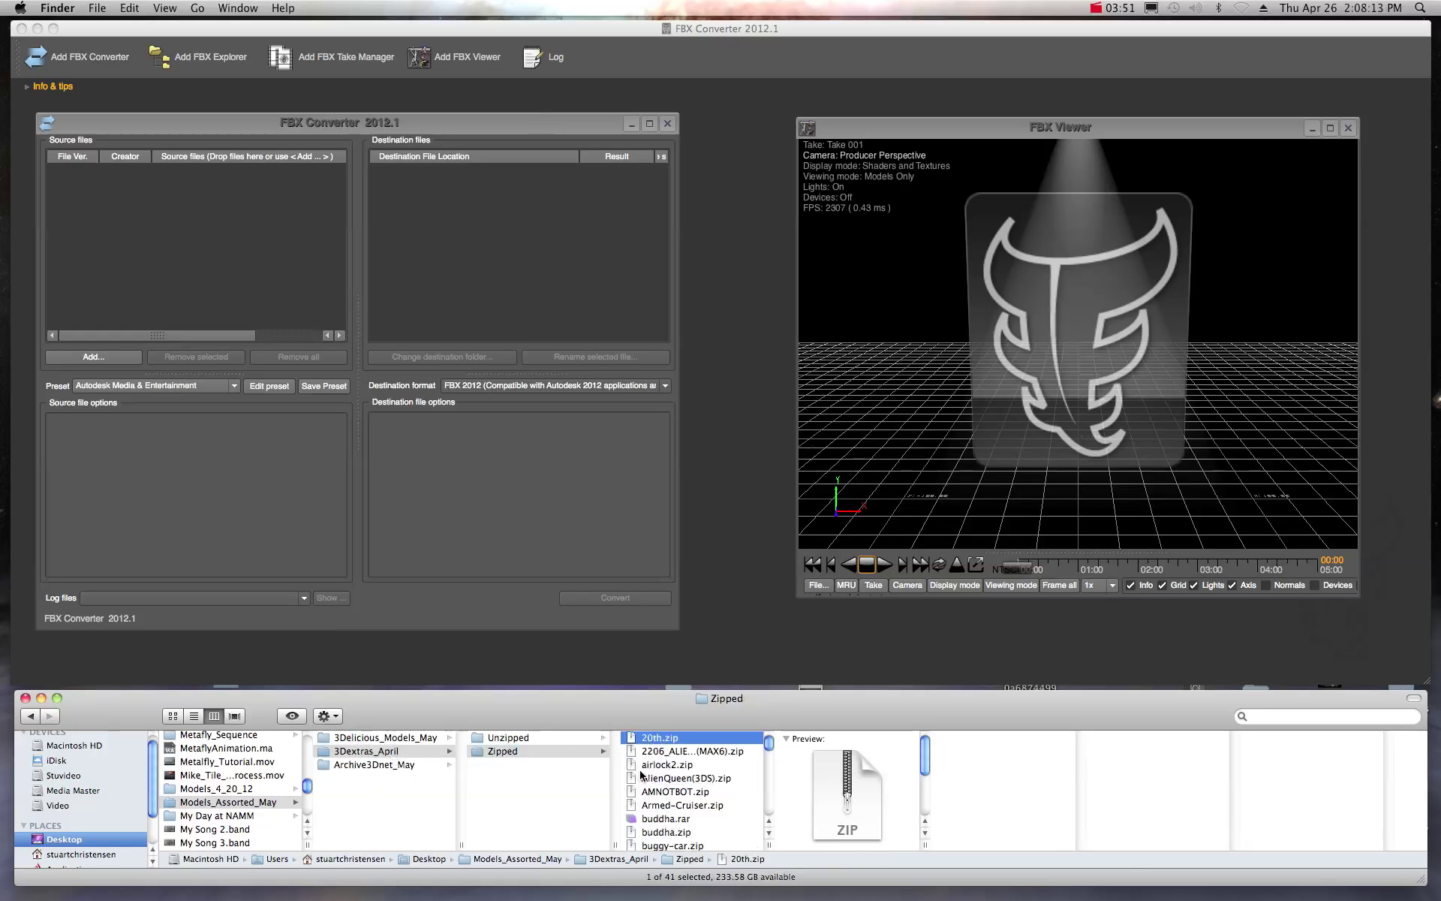
left_click(524, 739)
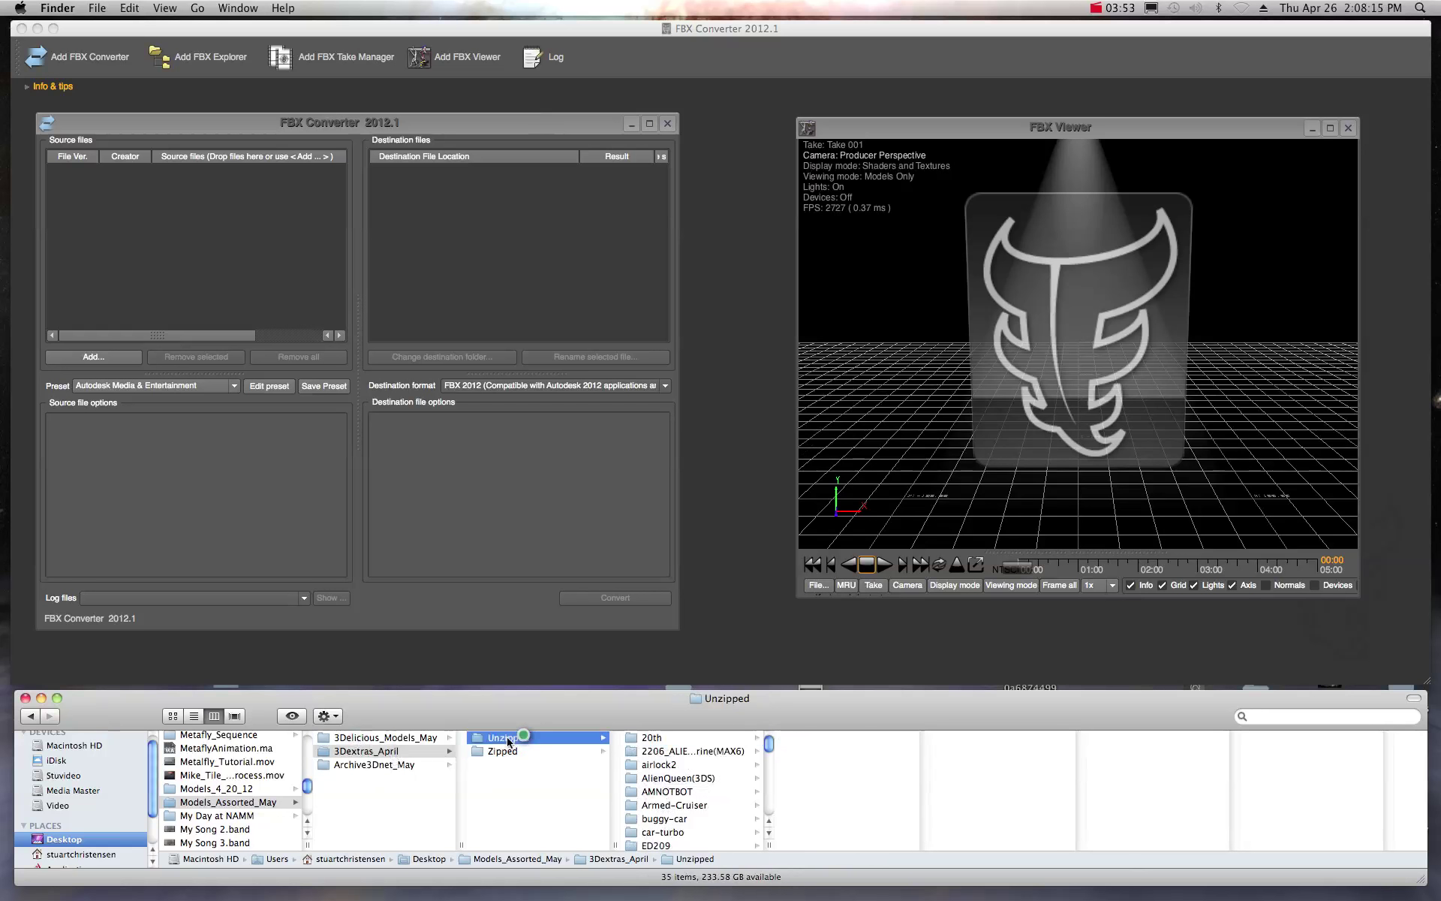
Check which file formats the 20th and 2206_ALIEN_marine(MAX6) folders contain, including the marine_hudson subfolder
left_click(652, 739)
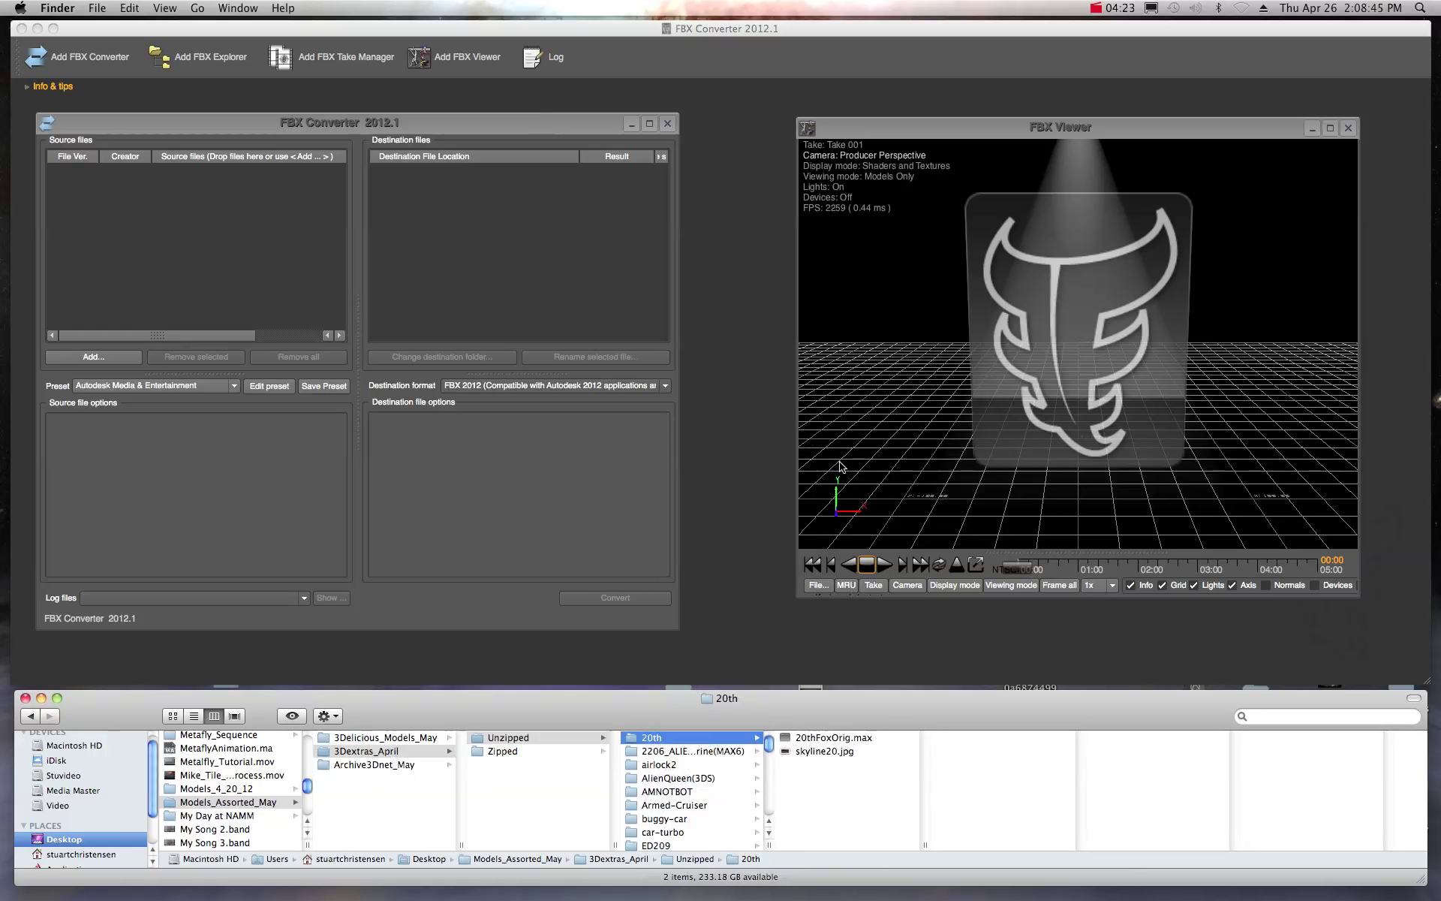
left_click(698, 753)
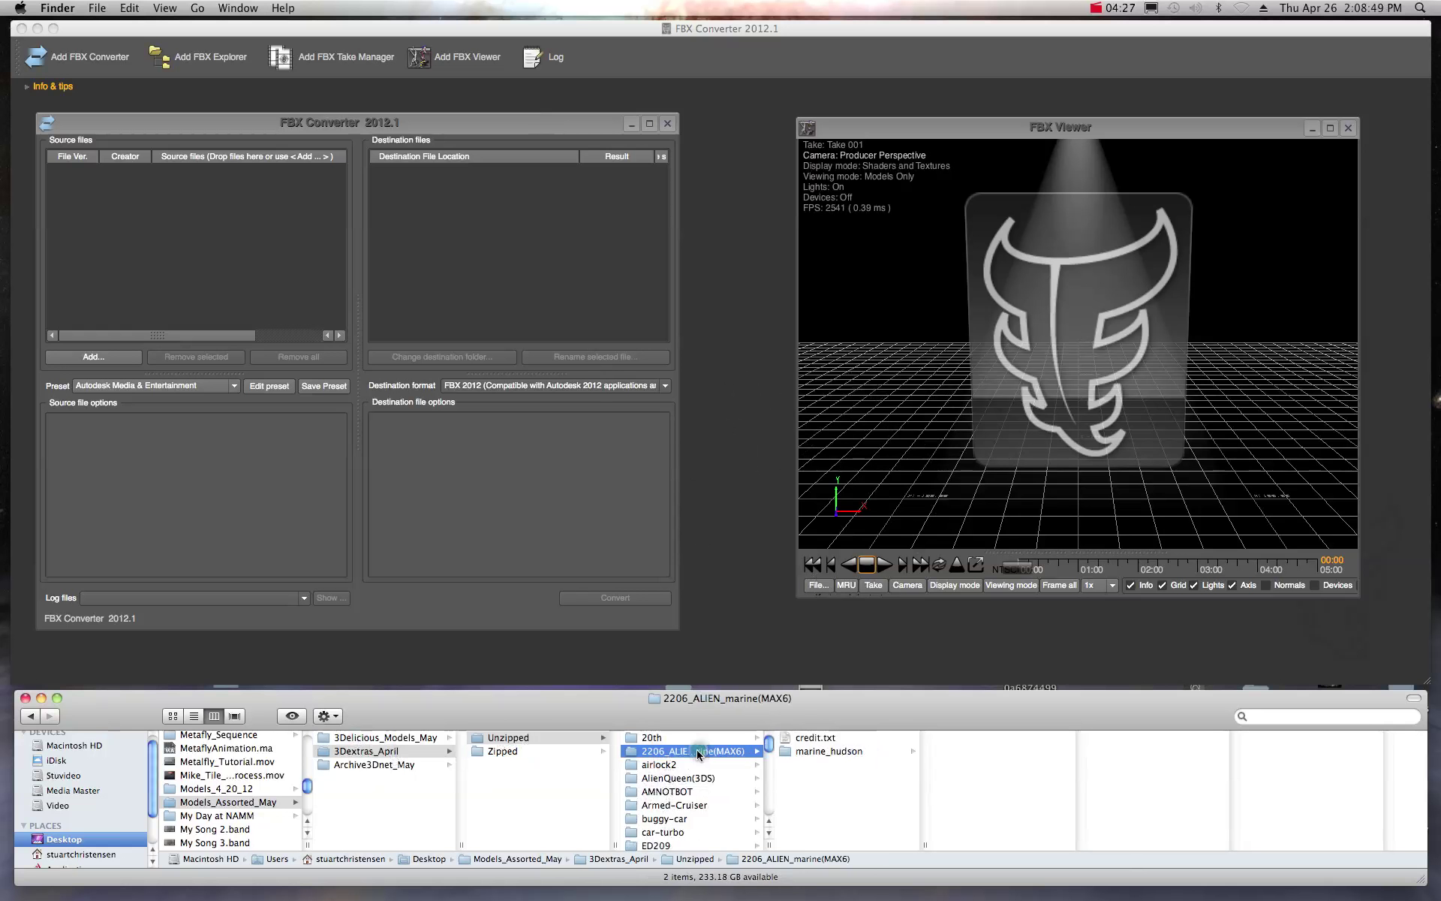
left_click(810, 752)
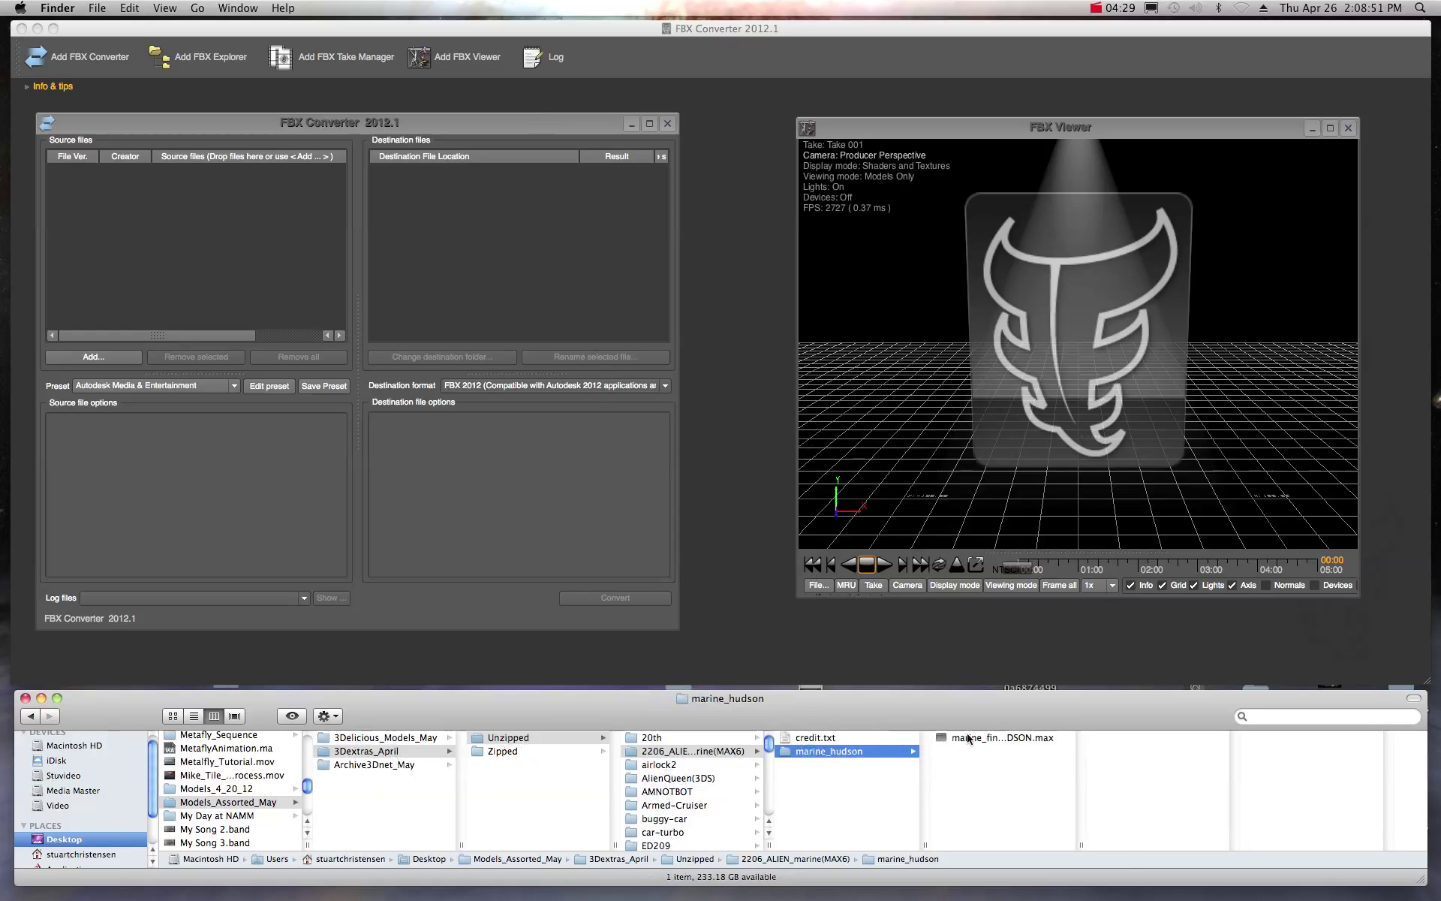
Load airlock2.3ds from the airlock2 folder into the FBX Viewer and view it from an angle
left_click(679, 768)
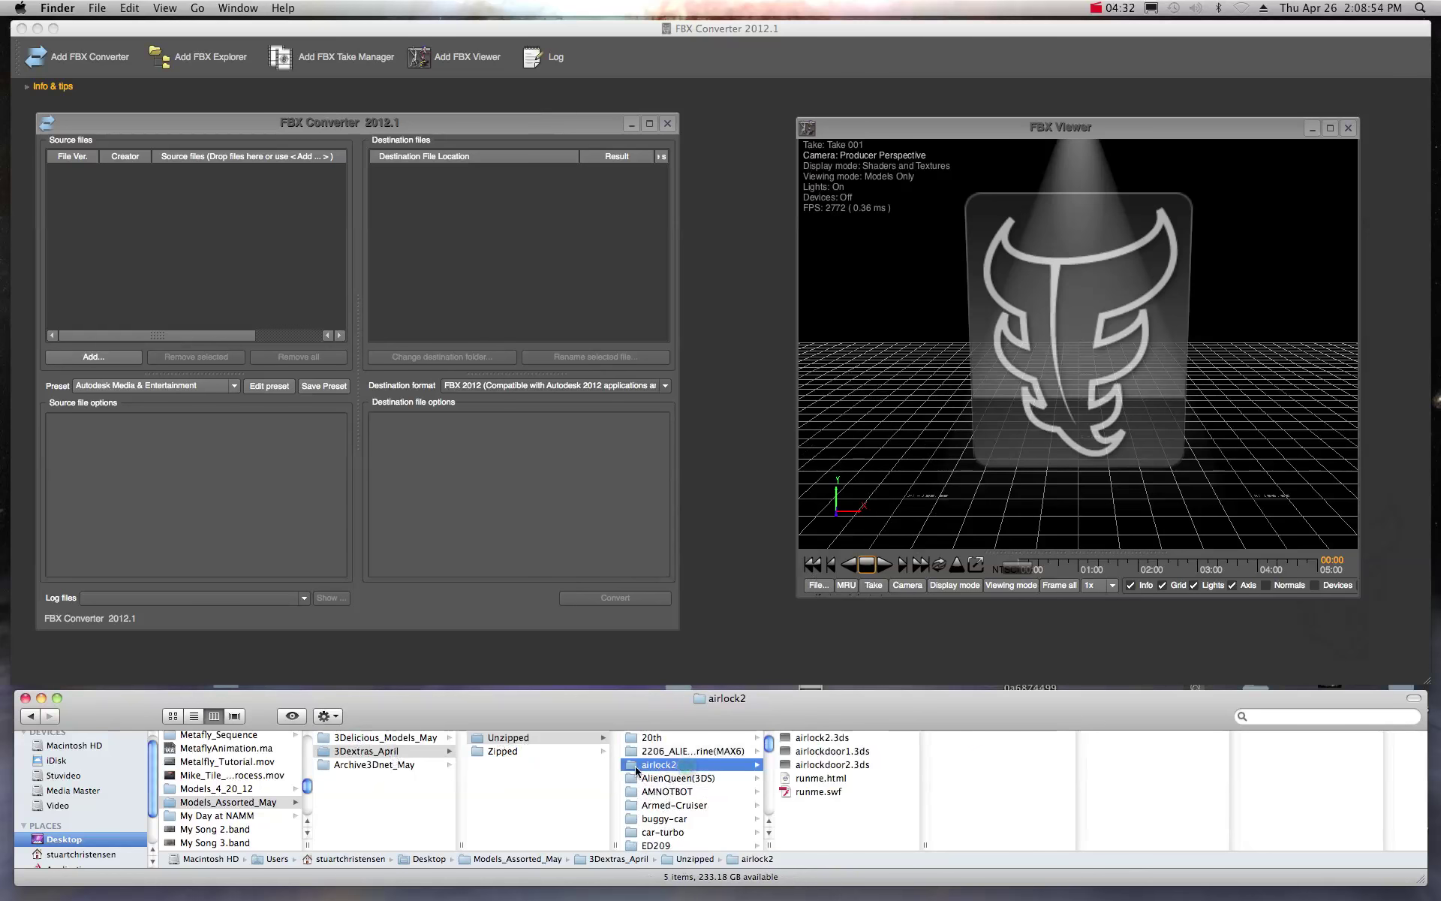
left_click(816, 741)
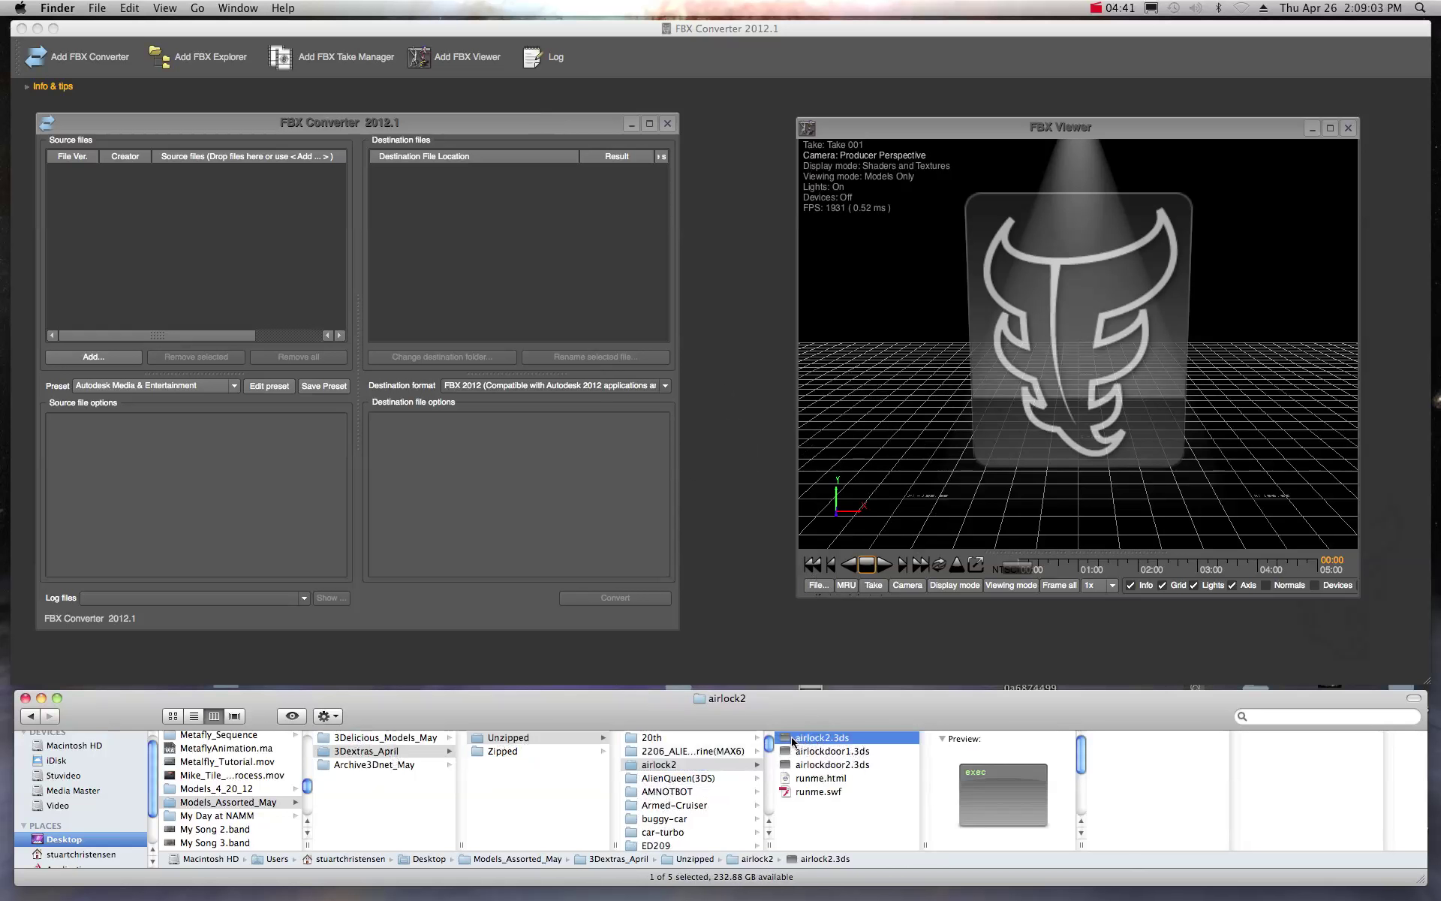
left_click_drag(785, 742, 1038, 345)
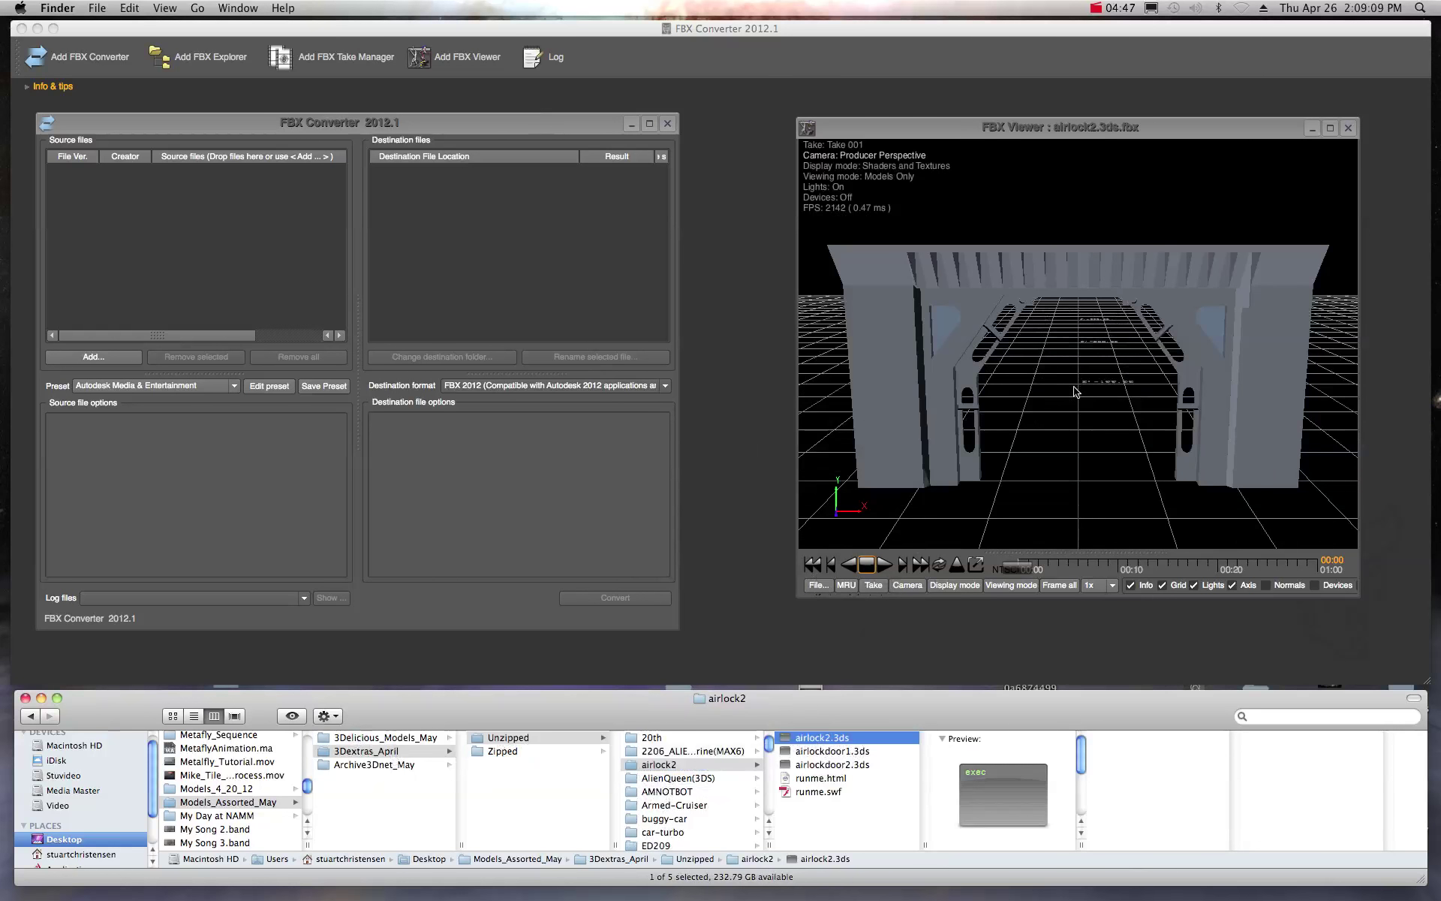
left_click_drag(1005, 374, 1066, 373)
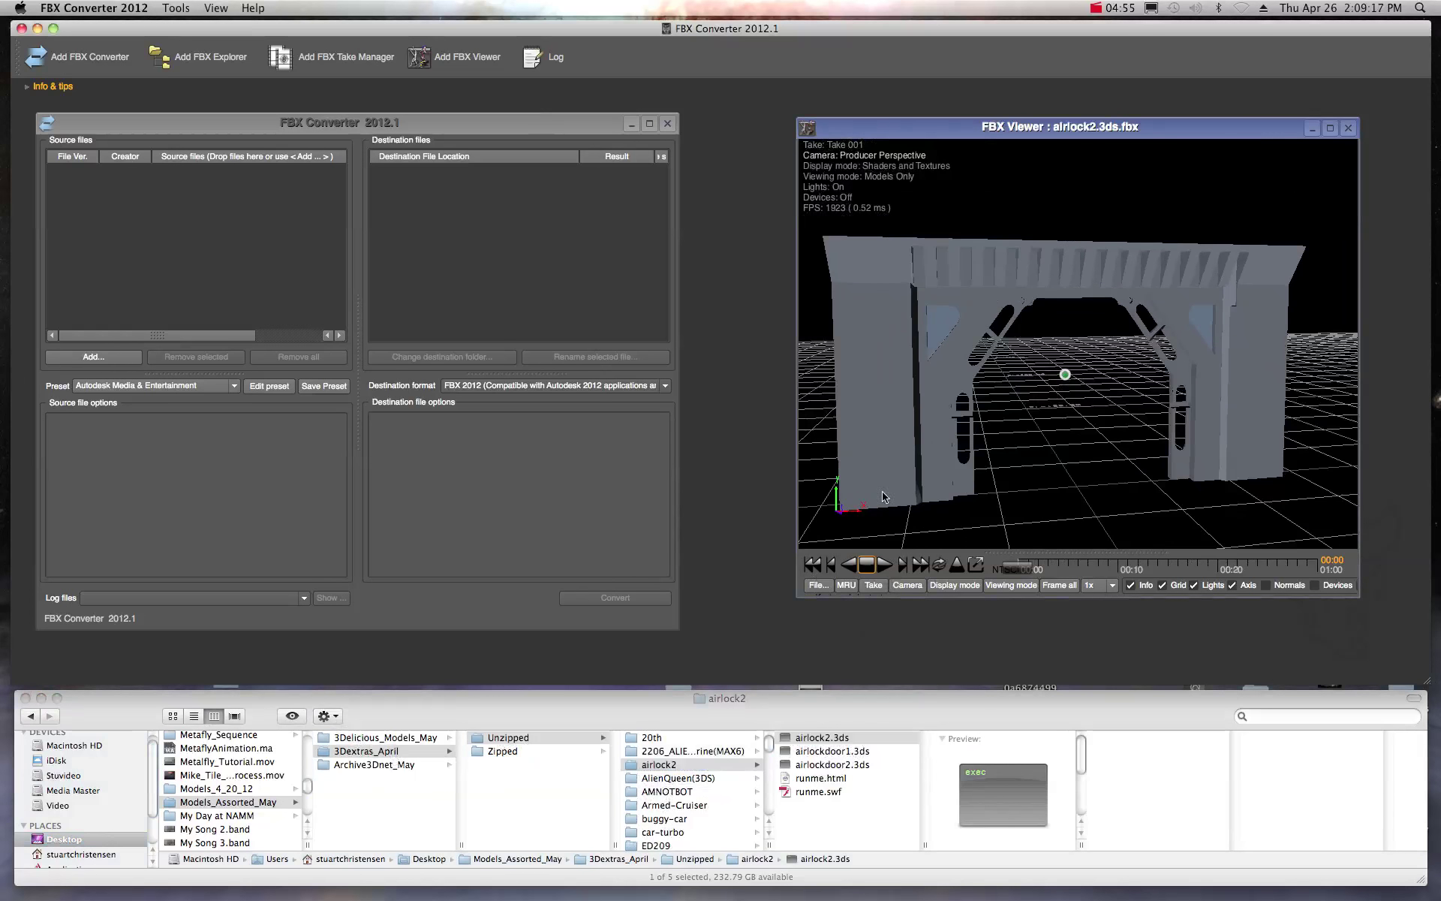
Load airlockdoor1.3ds into the FBX Viewer and inspect the door from its side
left_click(807, 755)
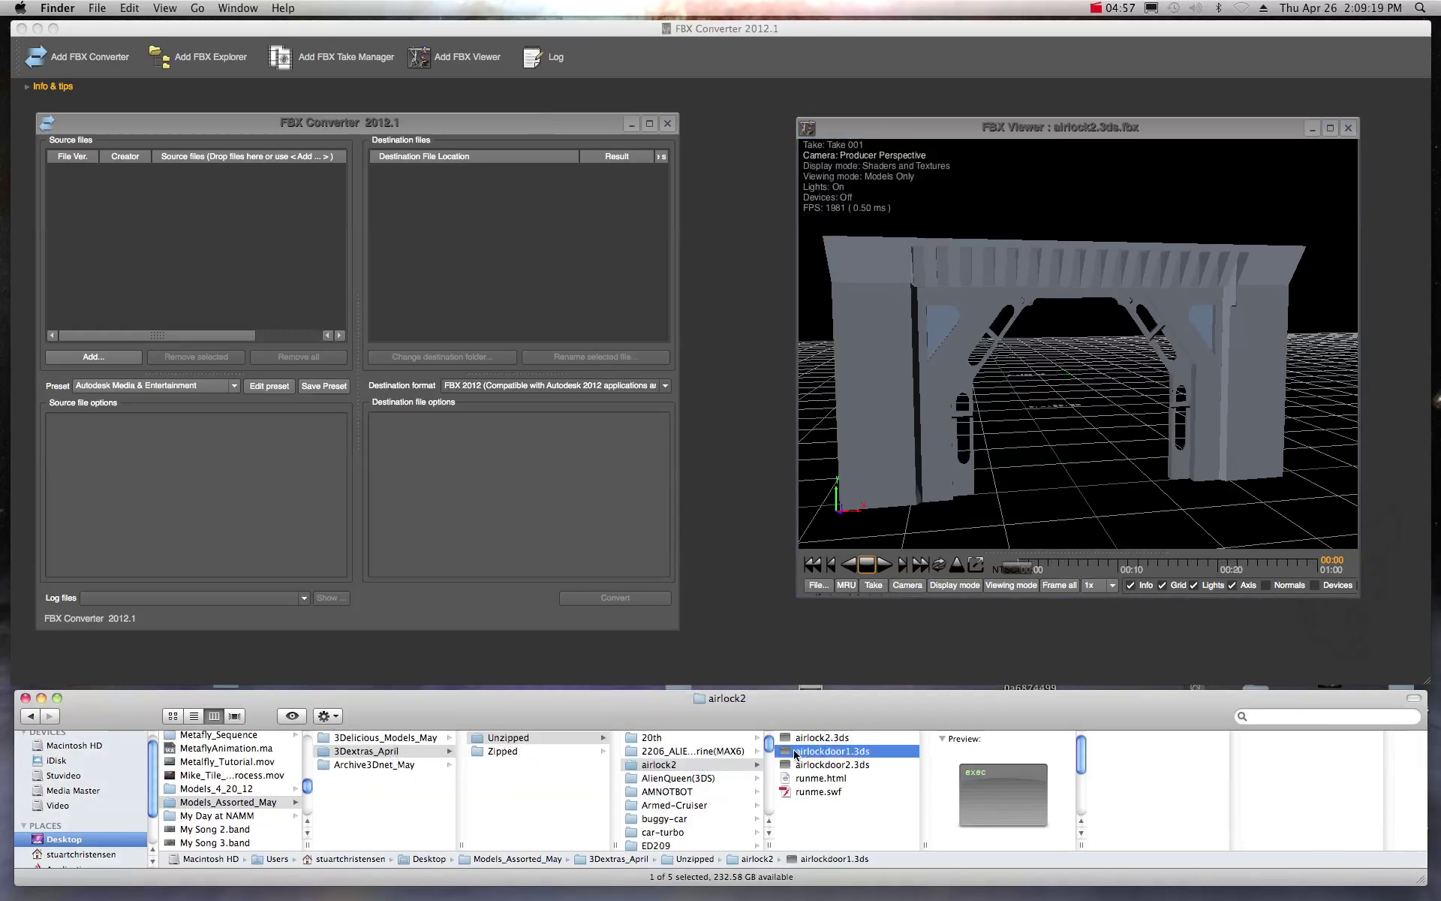
left_click_drag(785, 754, 1006, 428)
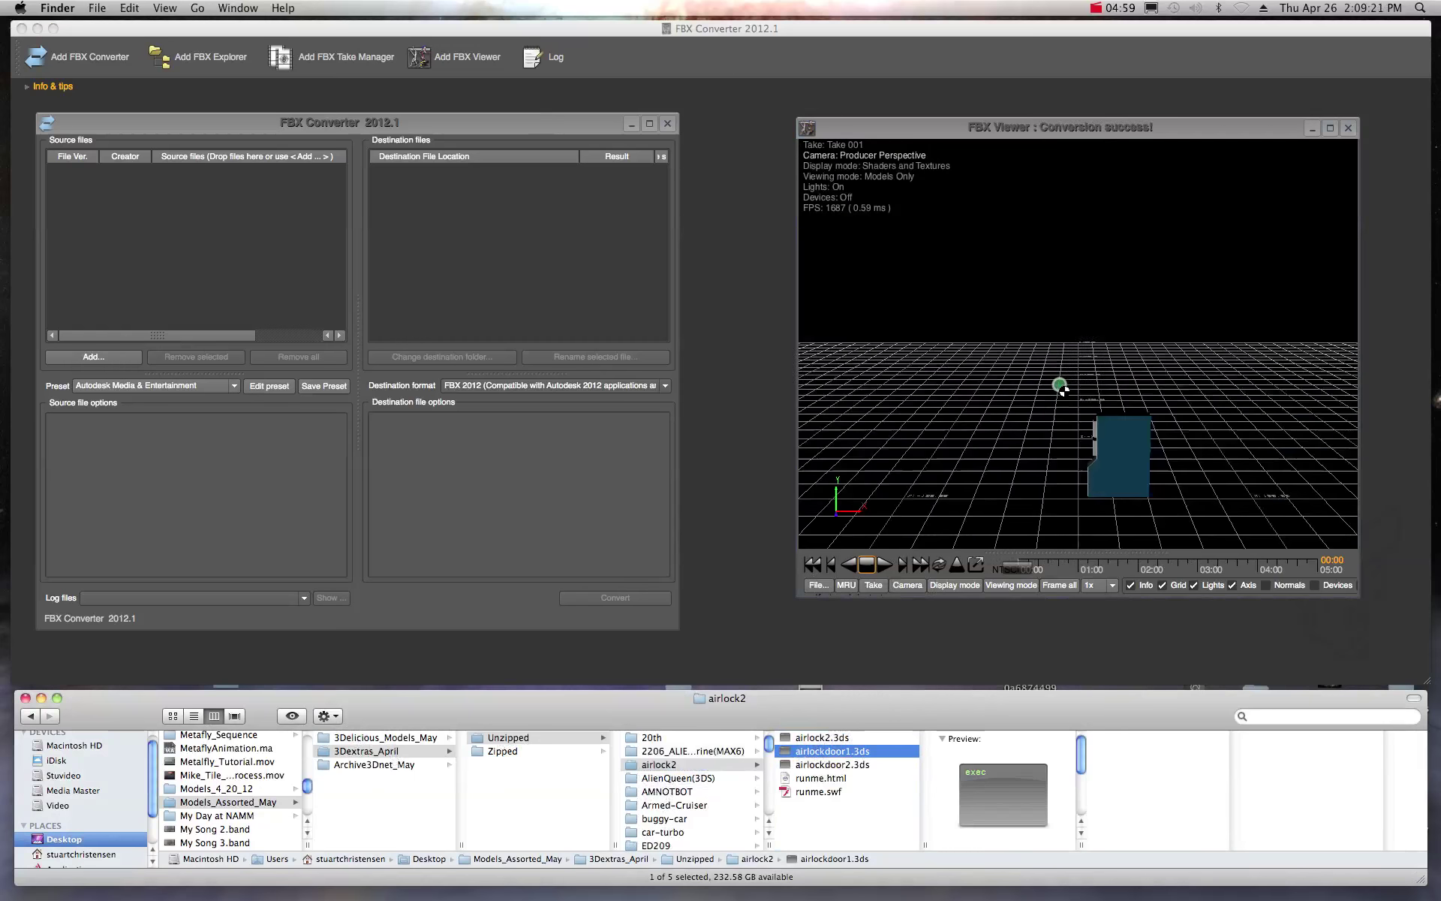
mouse_move(1010, 372)
left_mouse_down()
mouse_move(1123, 380)
mouse_move(1144, 359)
mouse_move(1084, 375)
mouse_move(933, 364)
mouse_move(1033, 357)
mouse_move(1009, 354)
left_mouse_up()
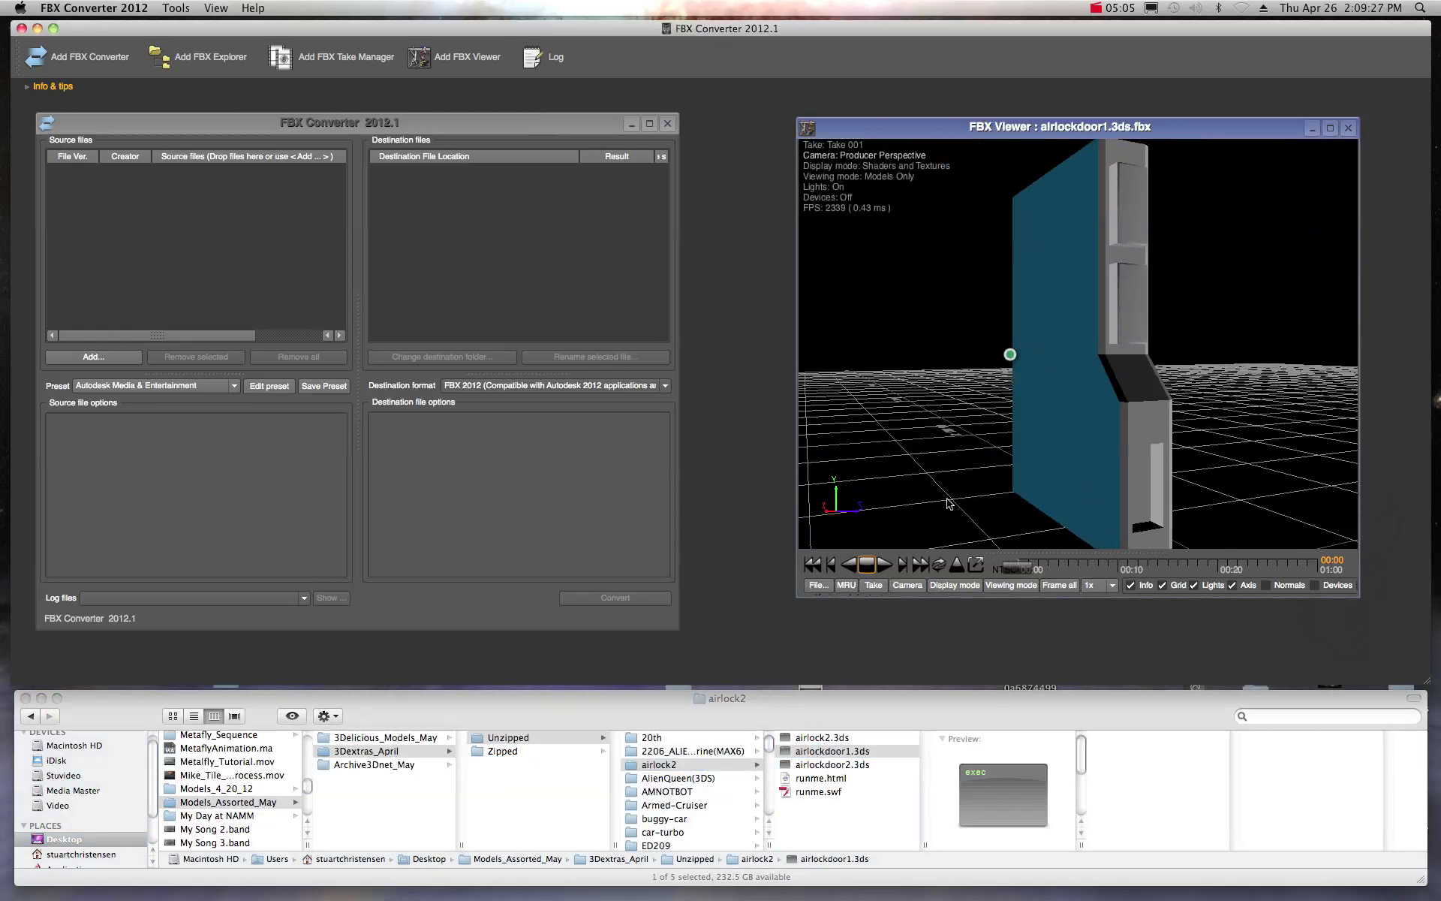
Load airlockdoor2.3ds into the FBX Viewer and inspect the second door from an angle
left_click(812, 769)
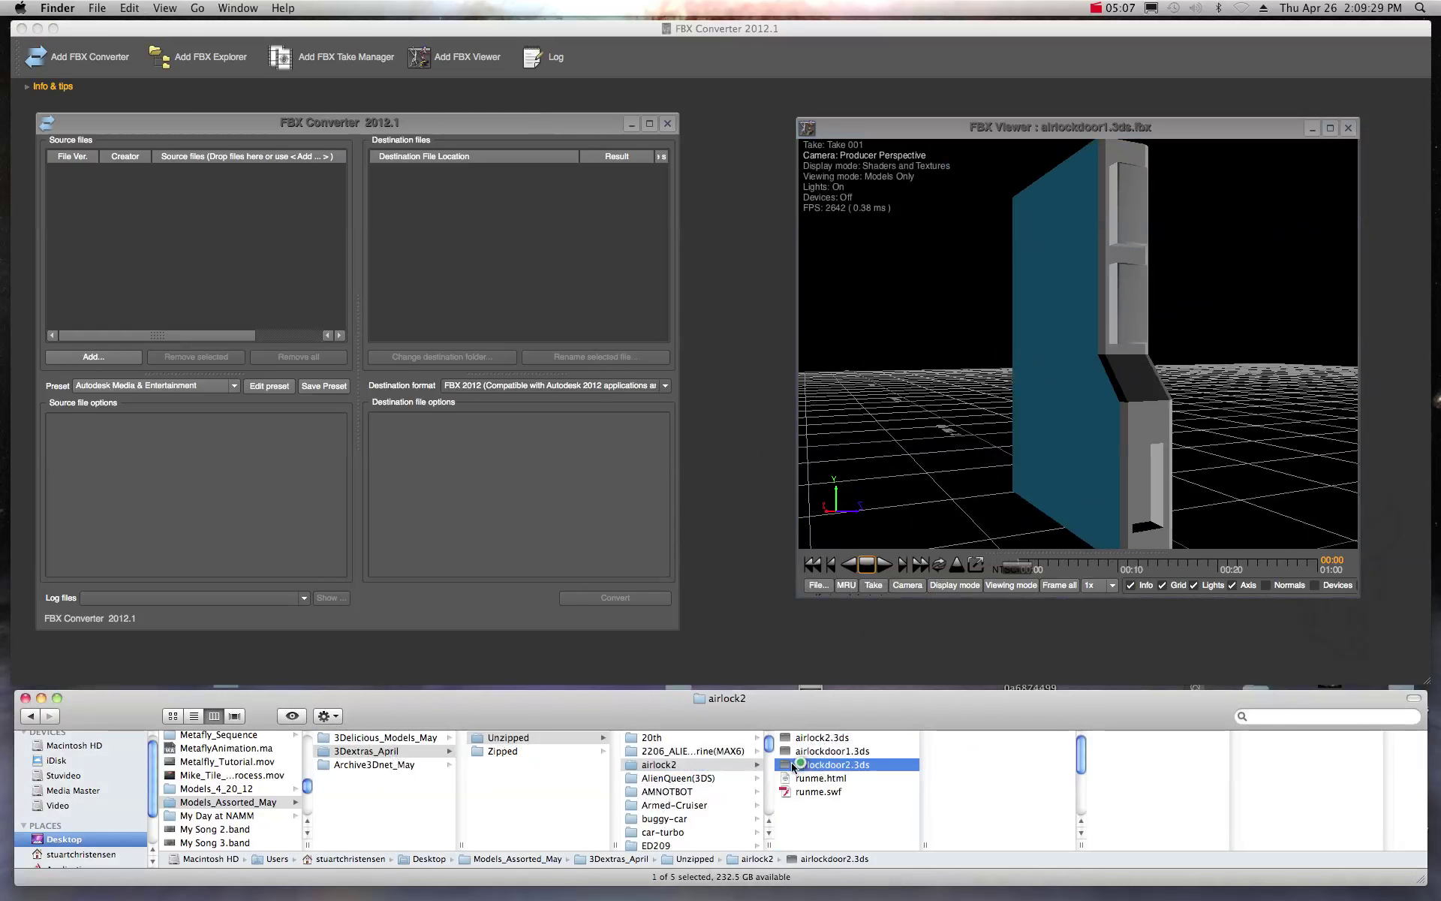
left_click(812, 765)
left_click_drag(839, 710, 1056, 348)
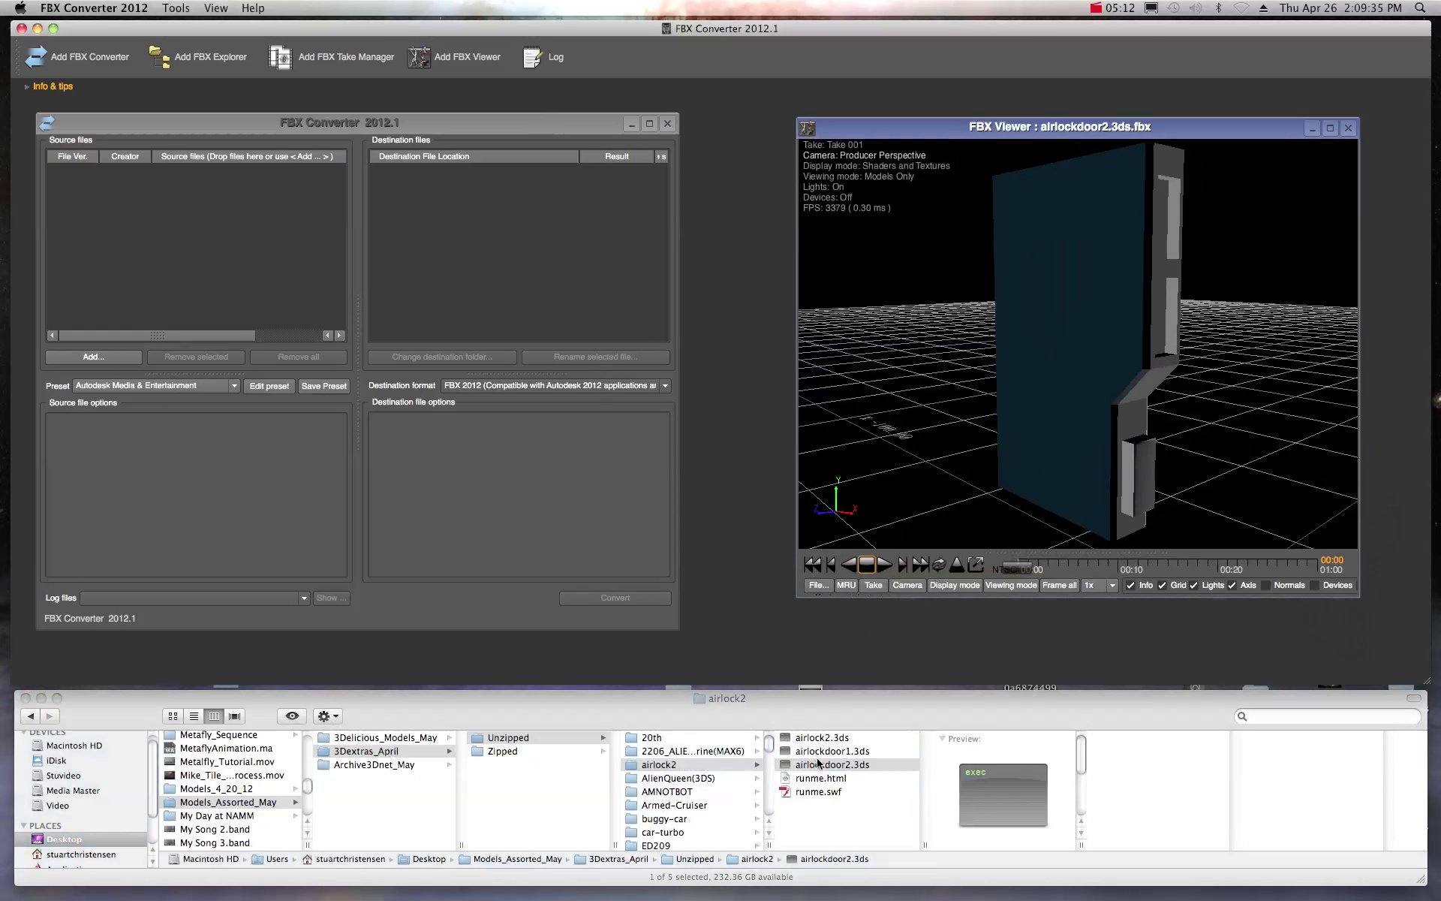
Load queen.3ds from the AlienQueen(3DS) folder into the FBX Viewer and inspect the alien from an angle
left_click(673, 781)
left_click(660, 783)
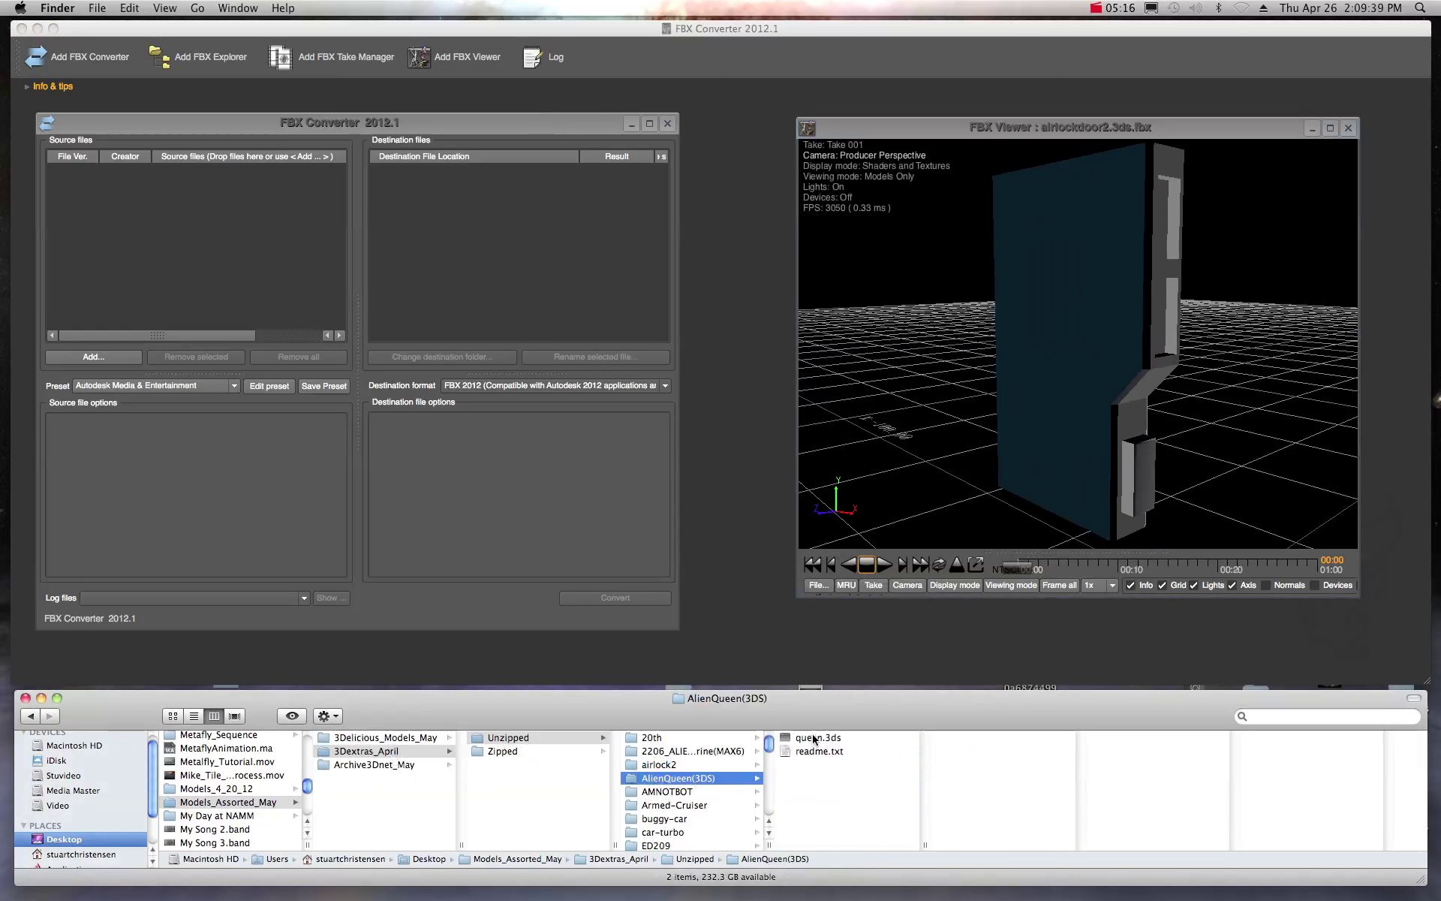
left_click(815, 740)
left_click_drag(783, 741, 1108, 341)
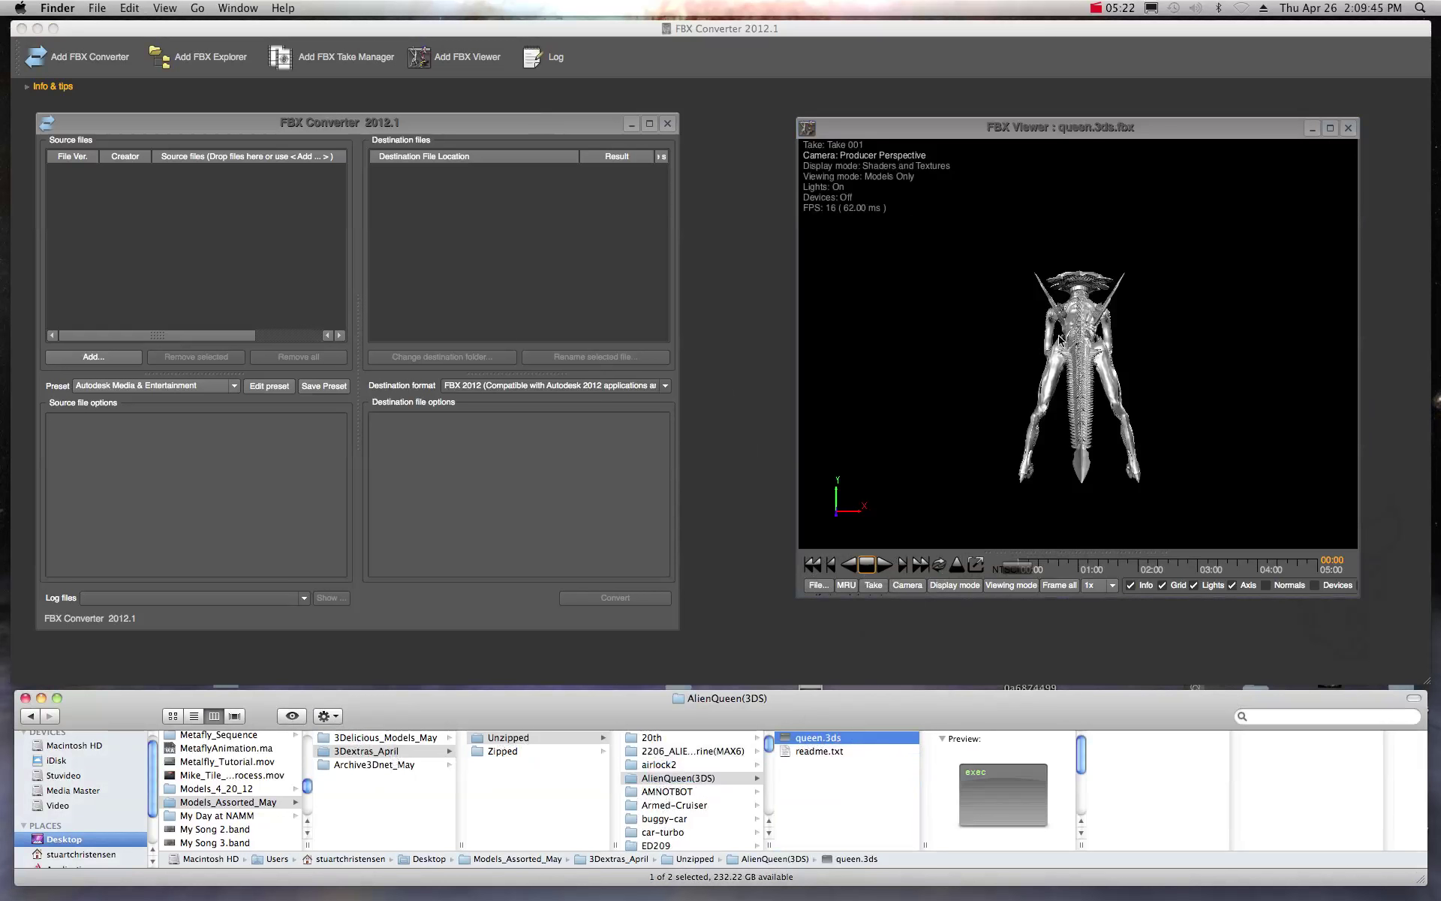
mouse_move(1075, 350)
left_mouse_down()
mouse_move(1099, 364)
mouse_move(999, 360)
mouse_move(1074, 357)
left_mouse_up()
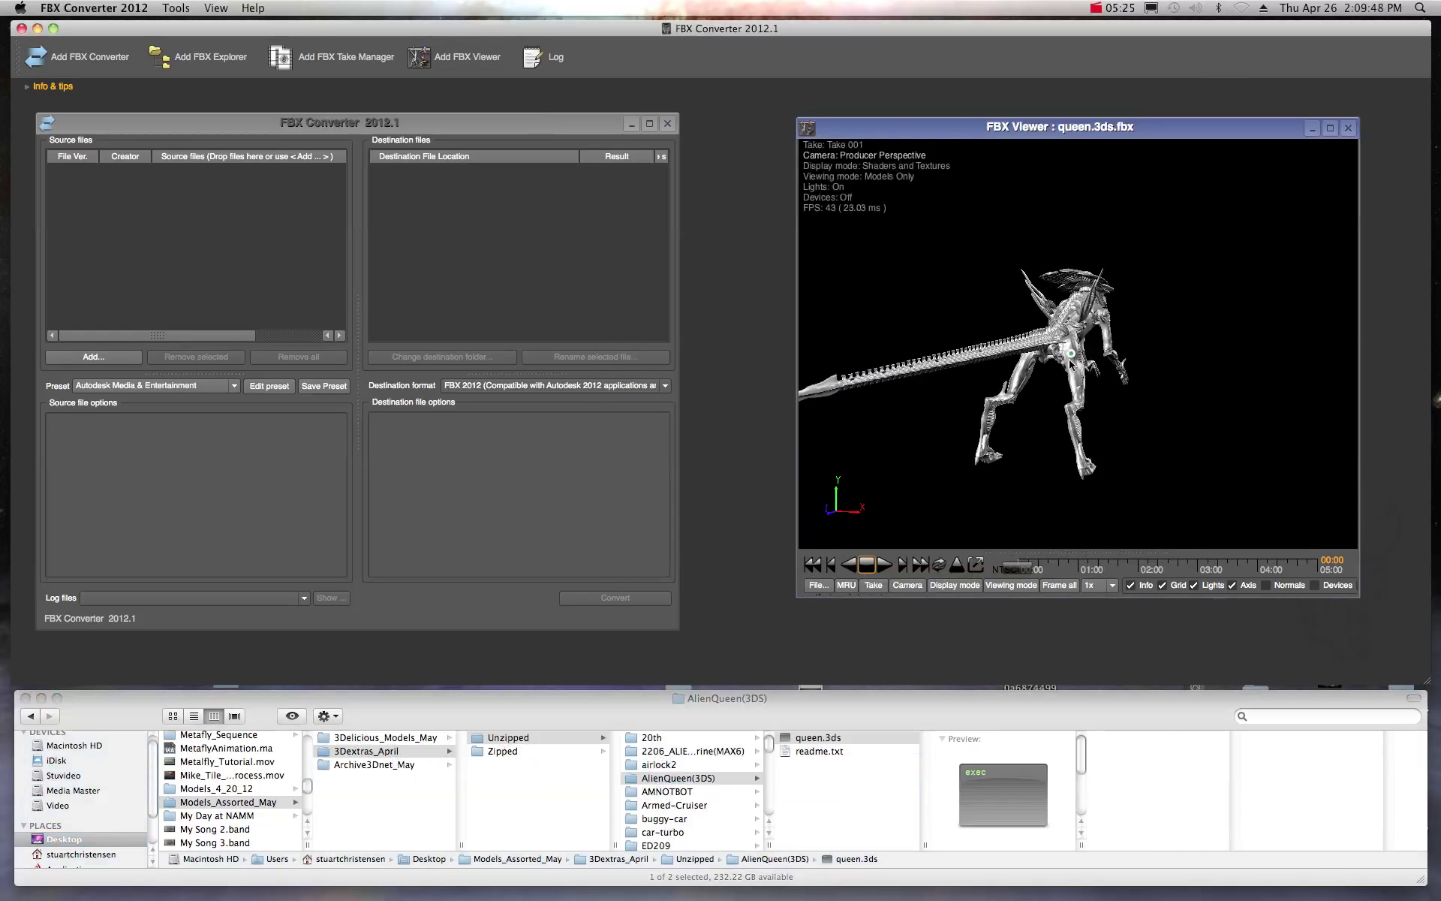
Load AMNOTBOT.3DS from the AMNOTBOT folder into the FBX Viewer and inspect the robot from an angle
left_click(665, 795)
left_click(663, 793)
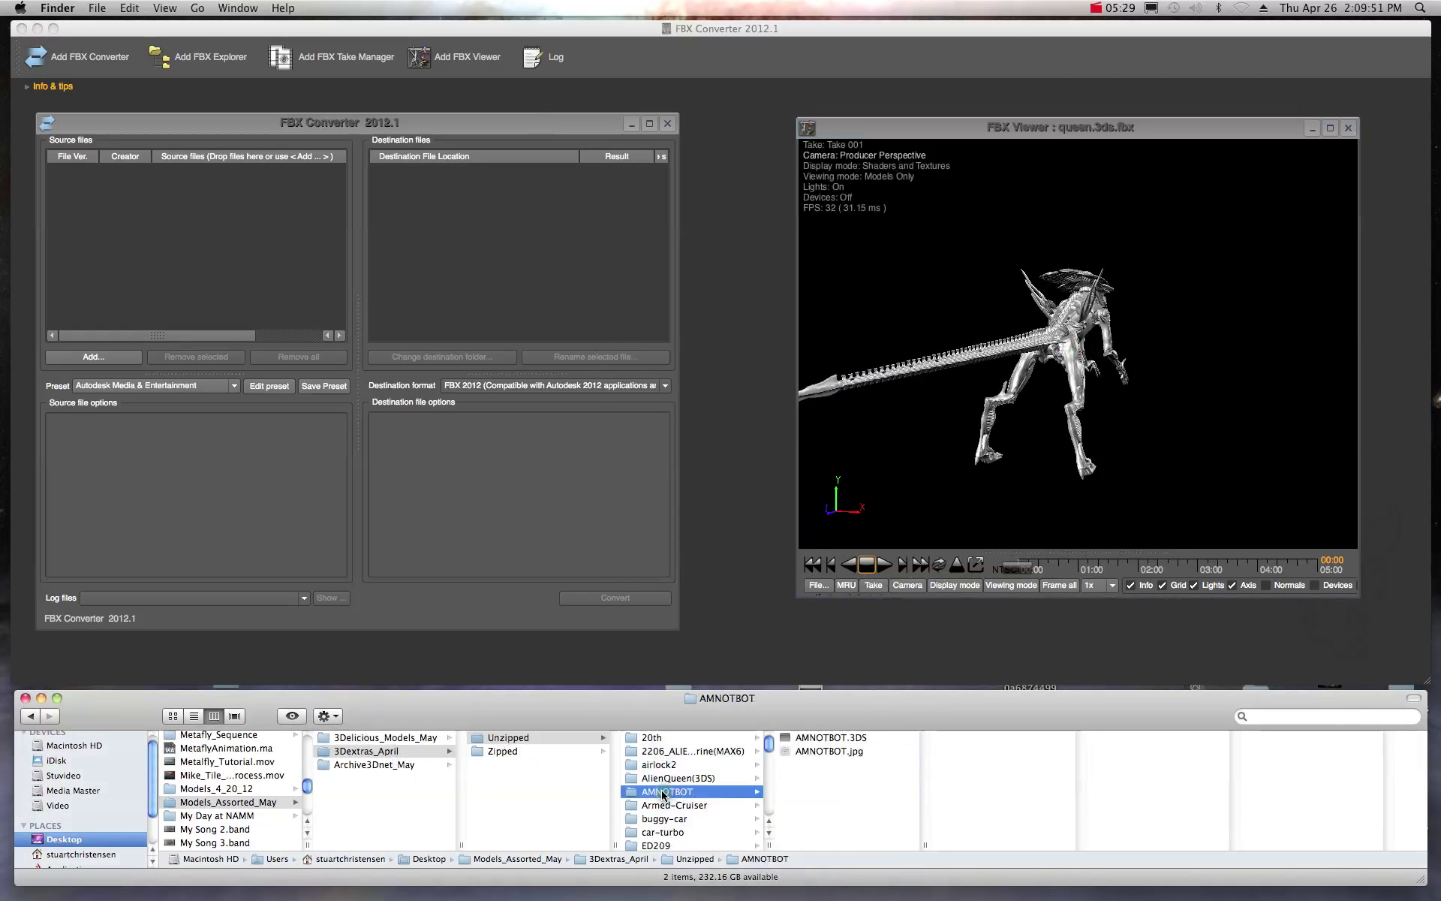
left_click(805, 738)
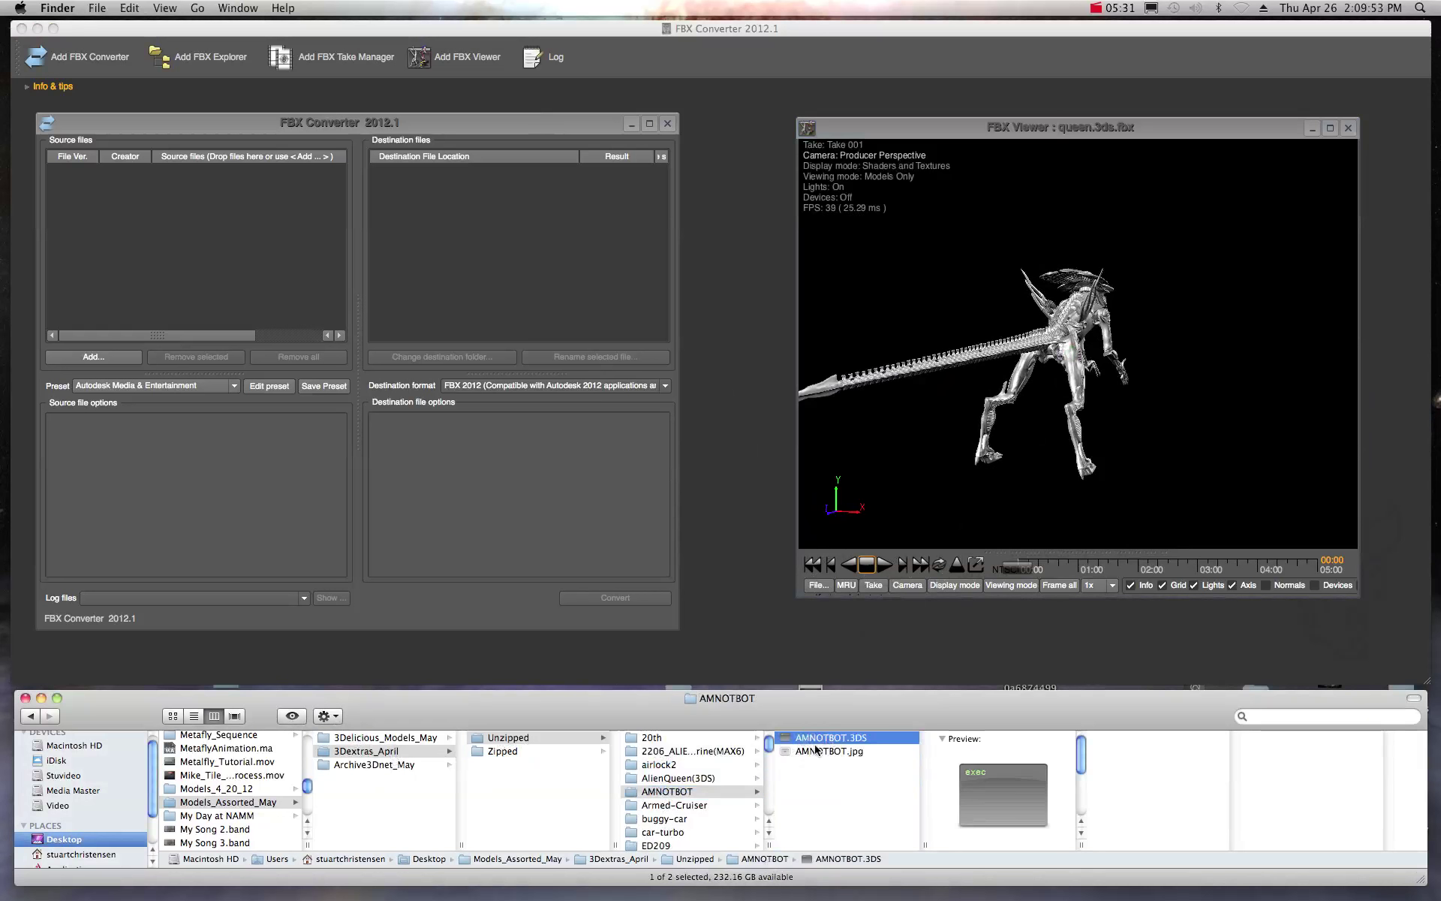
left_click_drag(785, 744, 1039, 422)
mouse_move(1026, 339)
left_mouse_down()
mouse_move(976, 344)
mouse_move(998, 337)
mouse_move(968, 304)
mouse_move(987, 335)
mouse_move(1047, 328)
left_mouse_up()
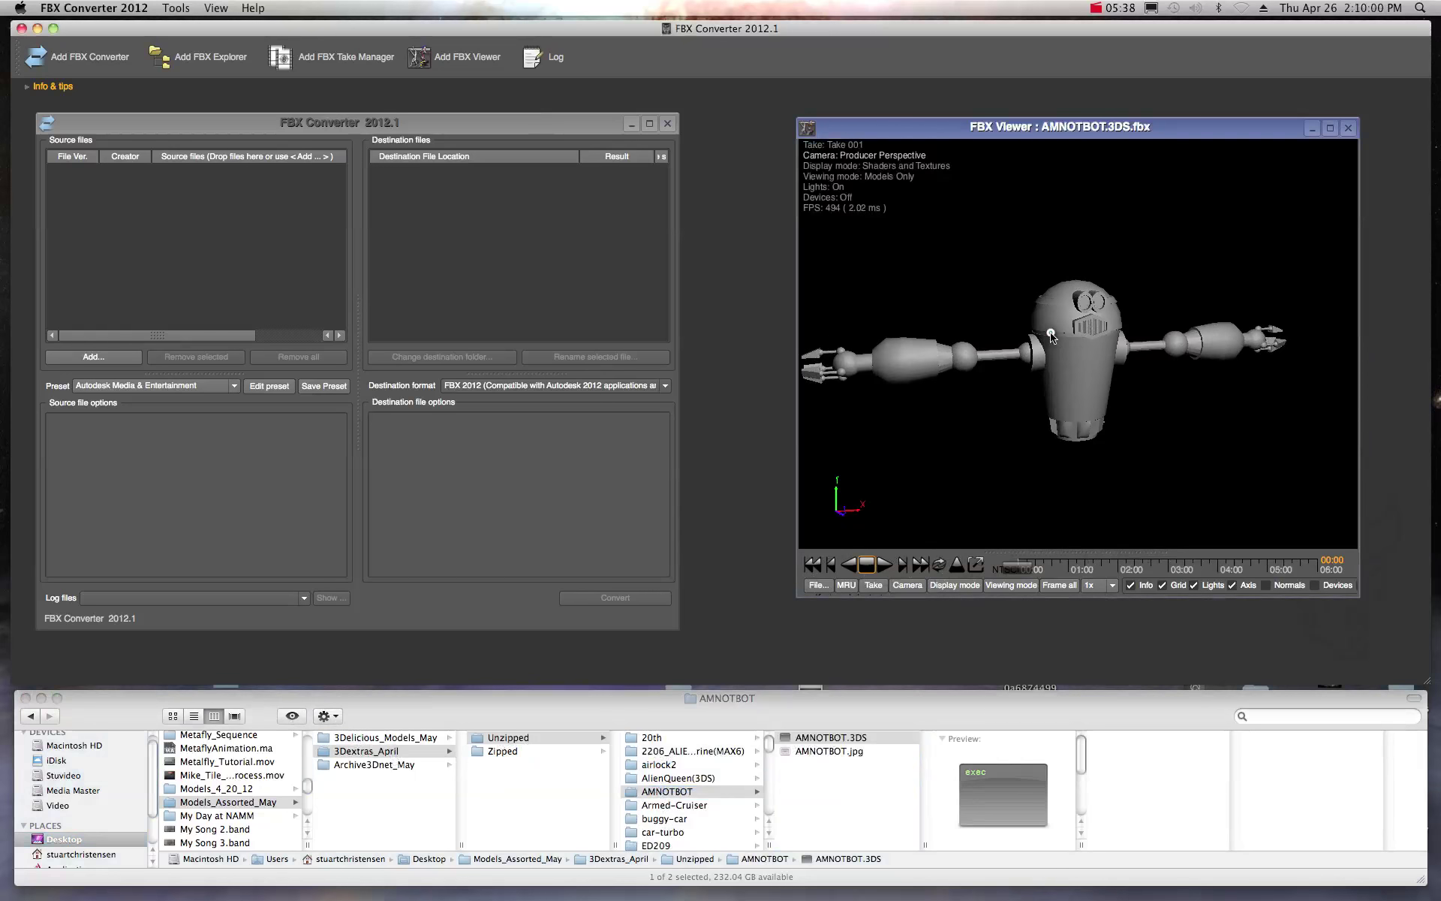
Check the file formats in the Armed-Cruiser folder and load dessertbuggy.3ds from the buggy-car folder into the FBX Viewer
left_click(689, 809)
left_click(672, 806)
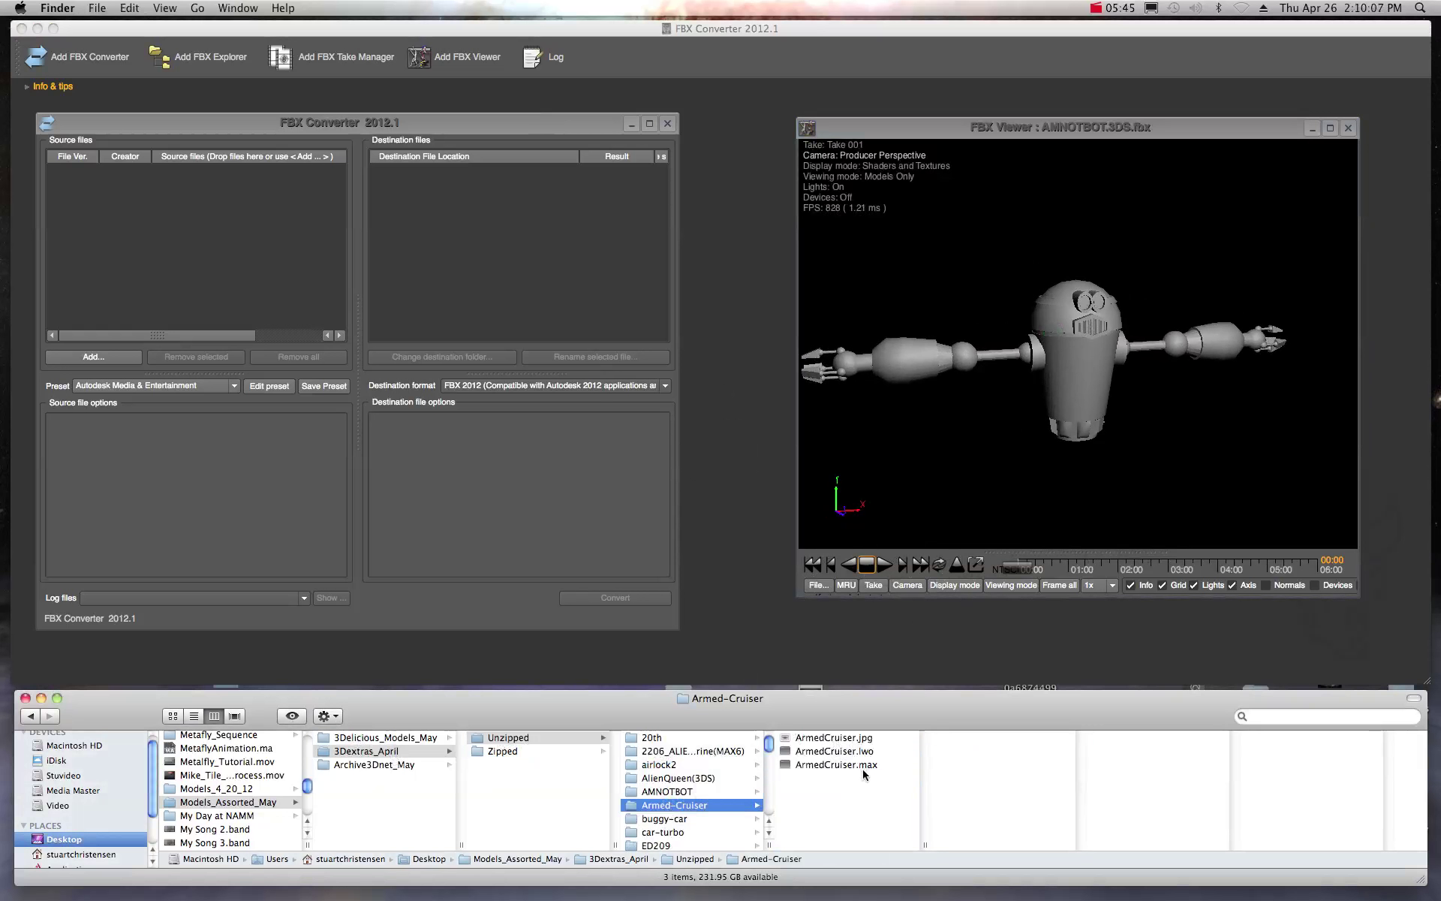
left_click(682, 819)
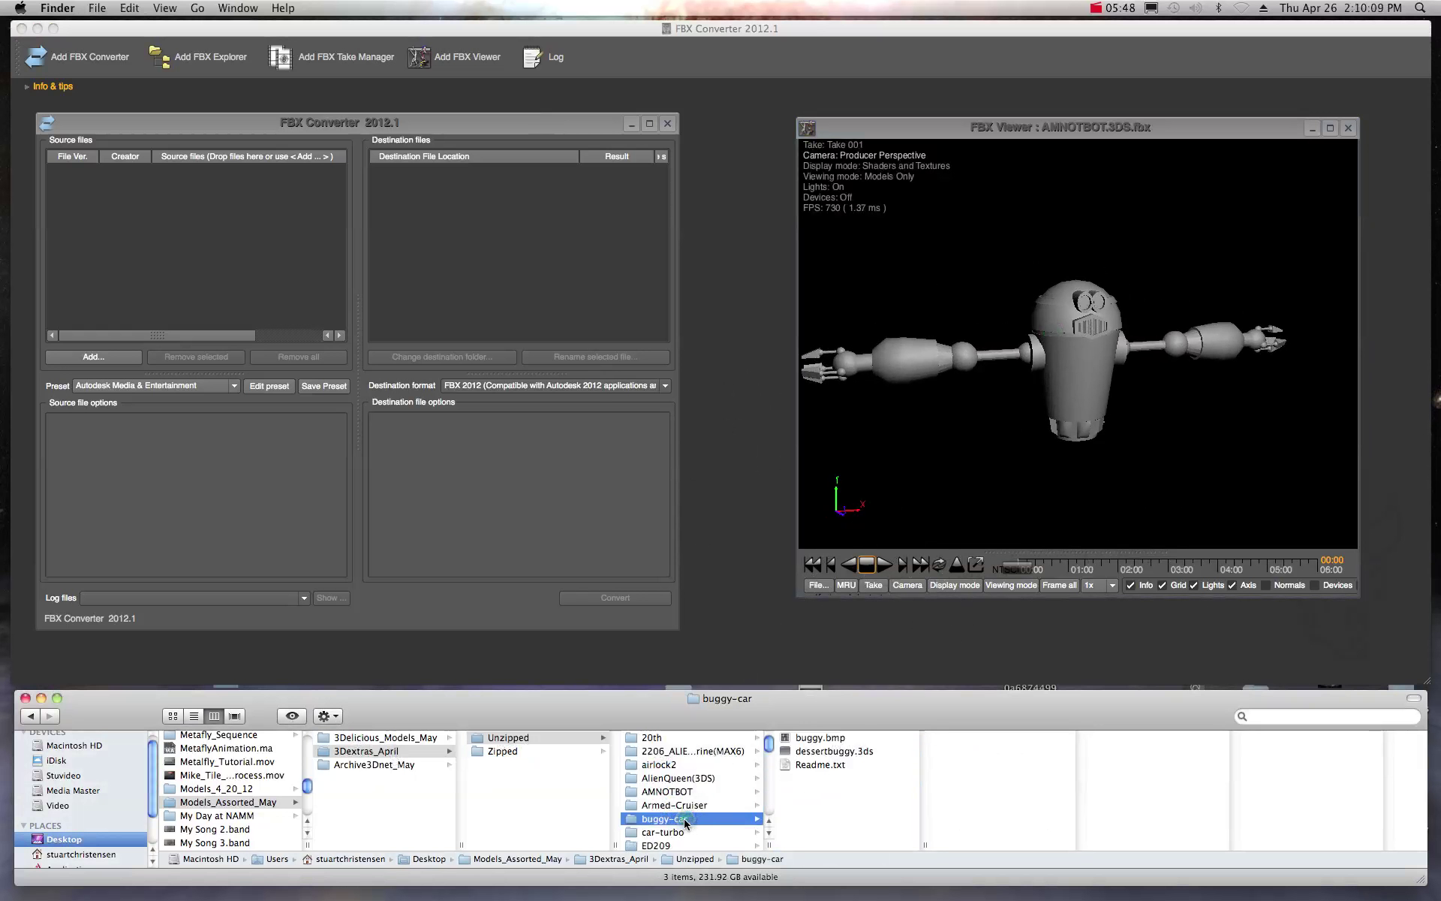
left_click(833, 751)
left_click_drag(788, 754, 1076, 380)
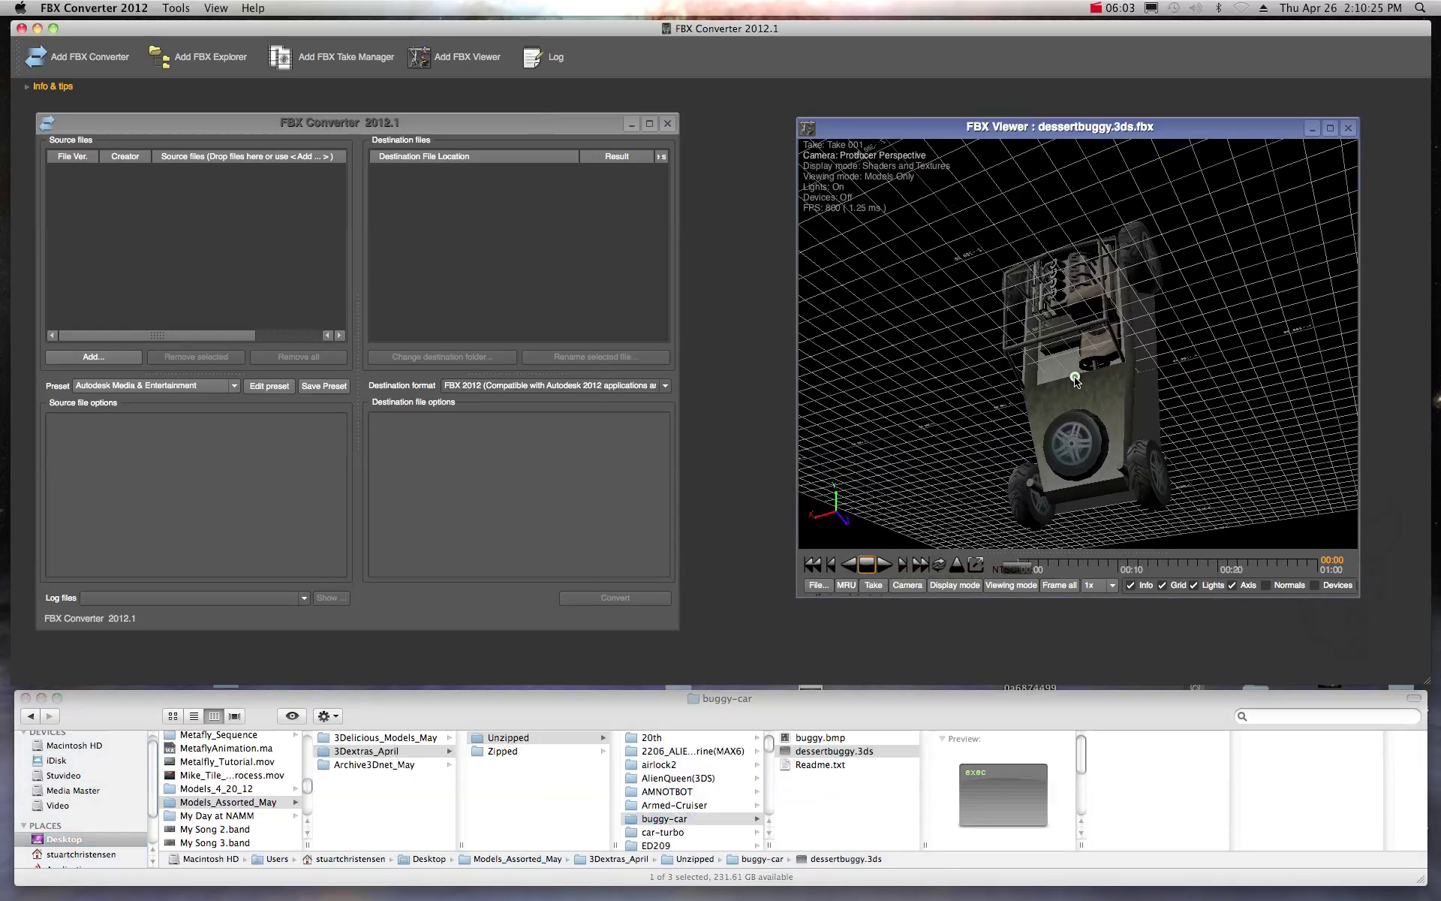
Check the file formats in the car-turbo folder and load ED209.3ds from the ED209 folder into the FBX Viewer
left_click(665, 832)
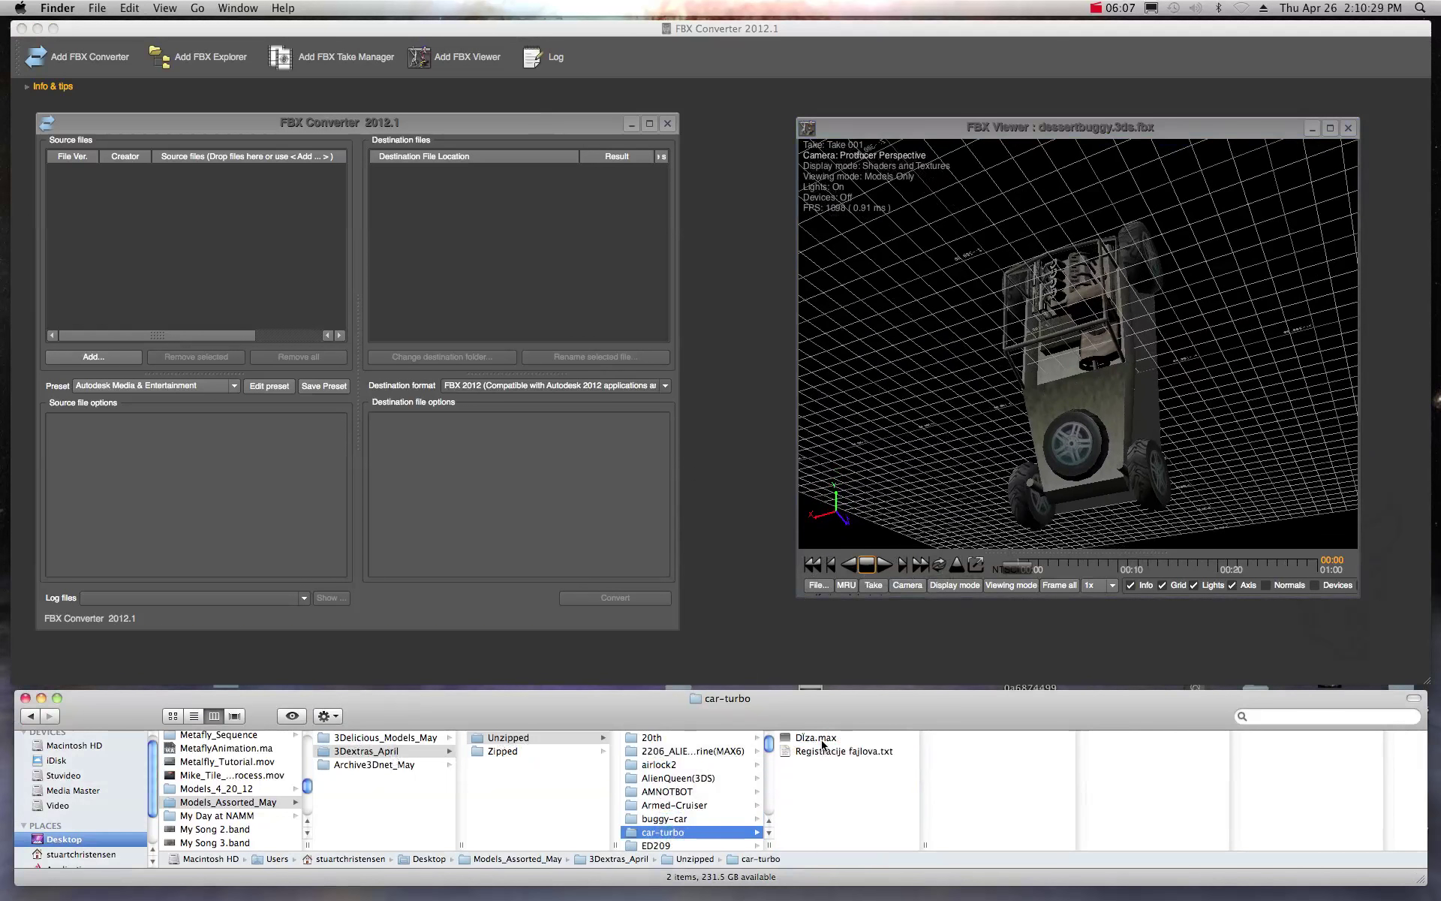
scroll(691, 790, "down", 3)
left_click(654, 796)
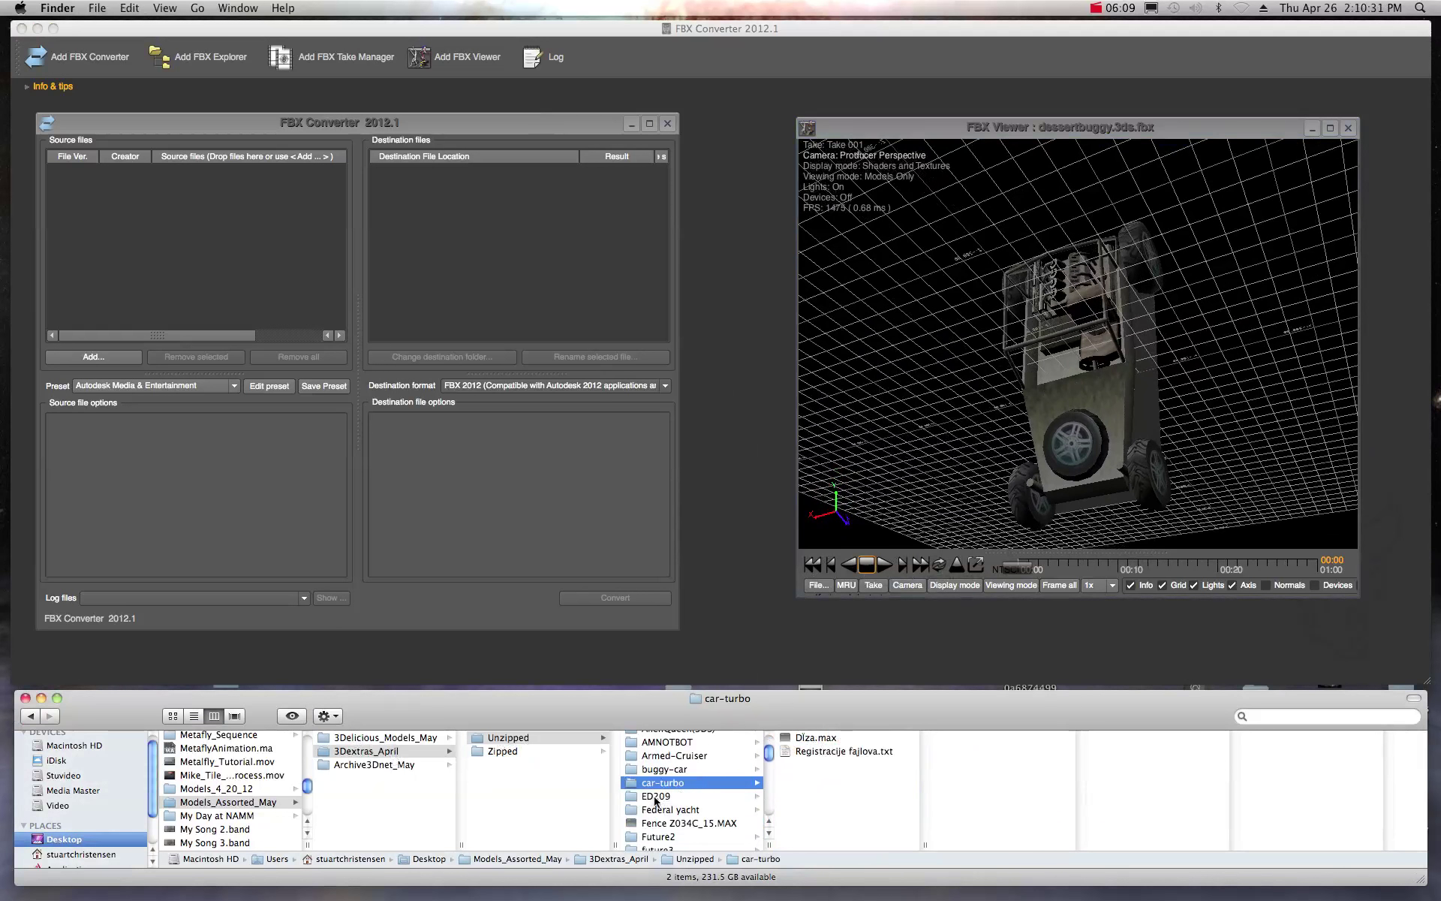
left_click(786, 739)
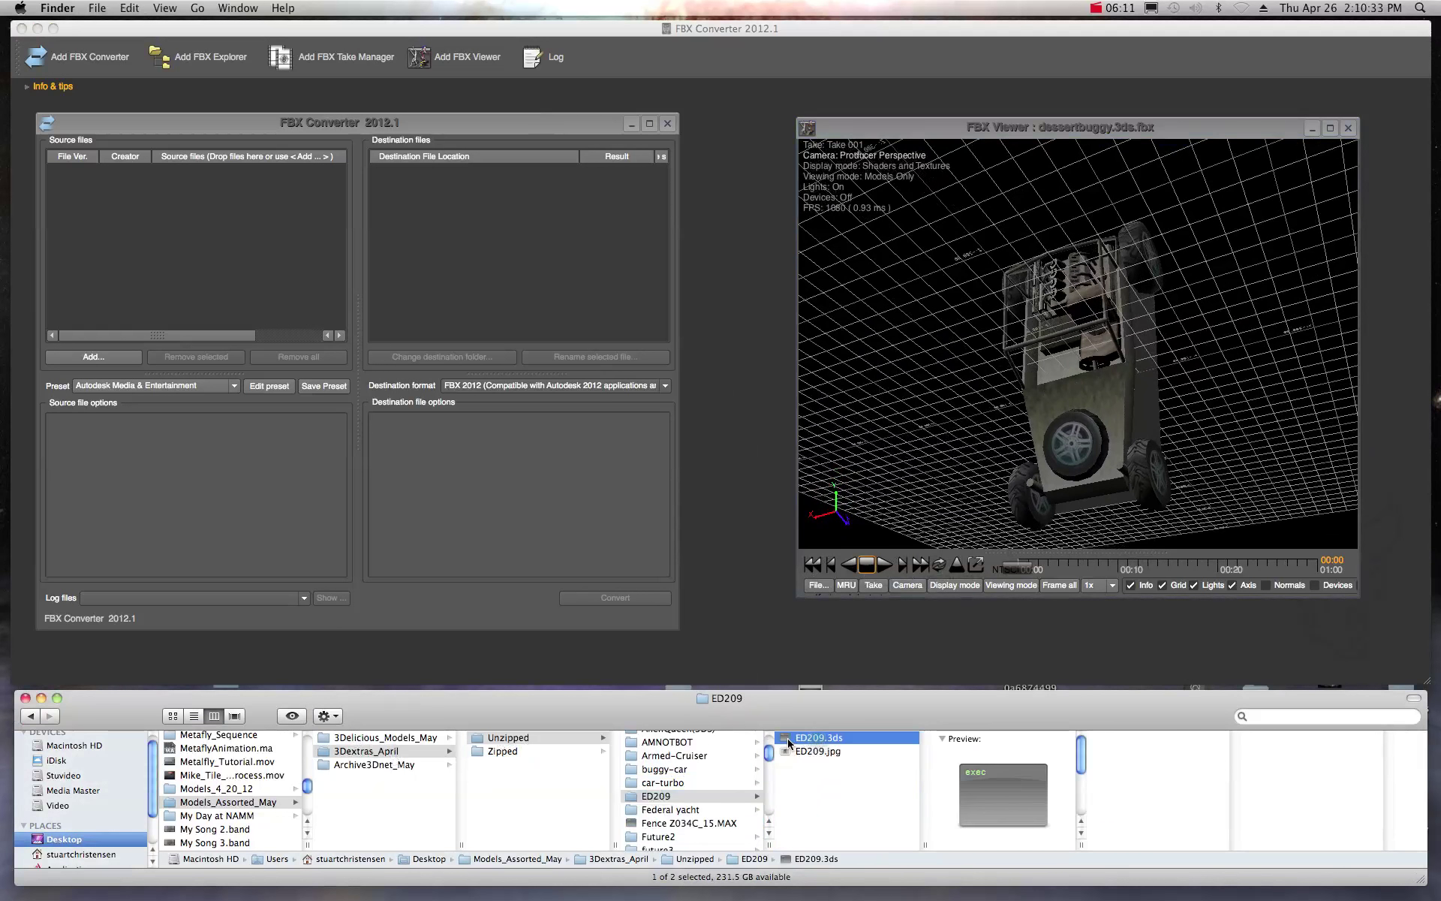
mouse_move(786, 739)
left_mouse_down()
mouse_move(1029, 467)
mouse_move(1051, 344)
mouse_move(1205, 328)
mouse_move(1178, 315)
mouse_move(1004, 325)
mouse_move(1056, 338)
mouse_move(1070, 323)
mouse_move(1060, 302)
mouse_move(1083, 325)
mouse_move(1051, 367)
mouse_move(1038, 338)
mouse_move(931, 541)
left_mouse_up()
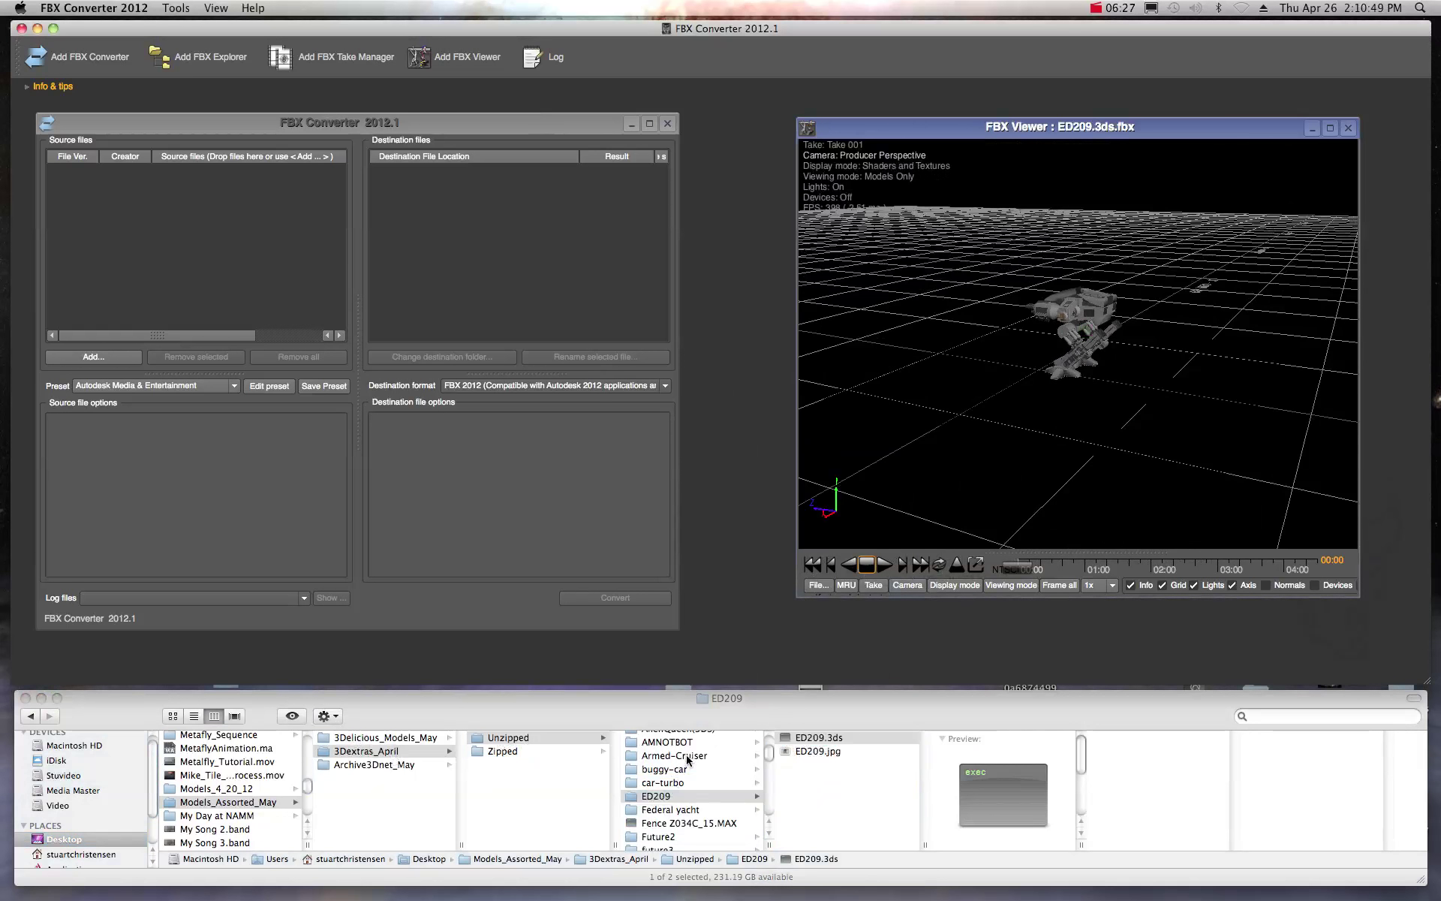
Add airlock2.3ds, airlockdoor1.3ds and airlockdoor2.3ds from the airlock2 folder to the FBX Converter's source files
scroll(683, 751, "up", 4)
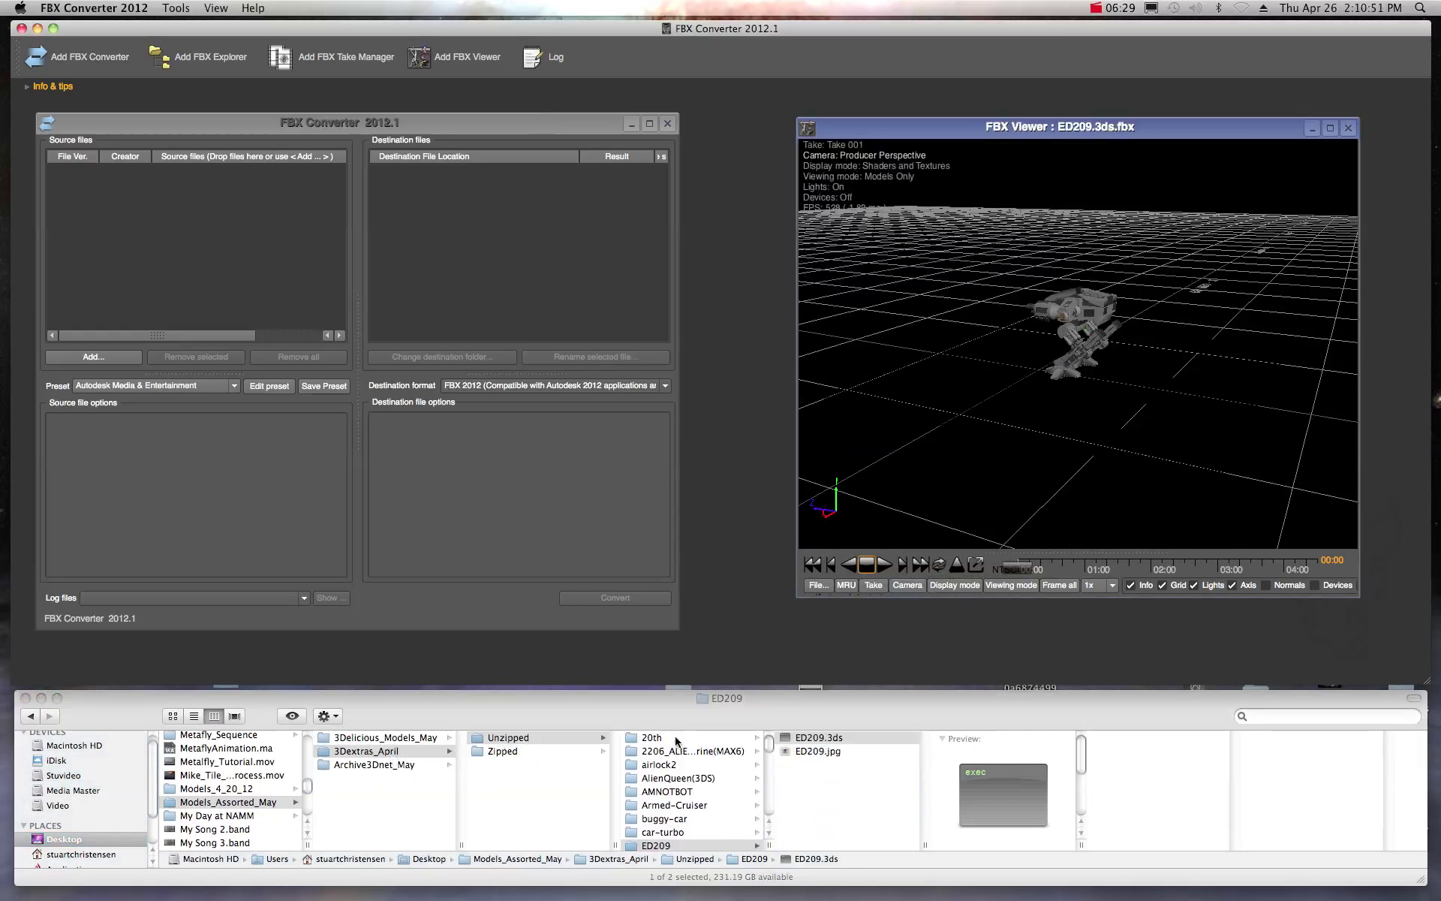
left_click(665, 738)
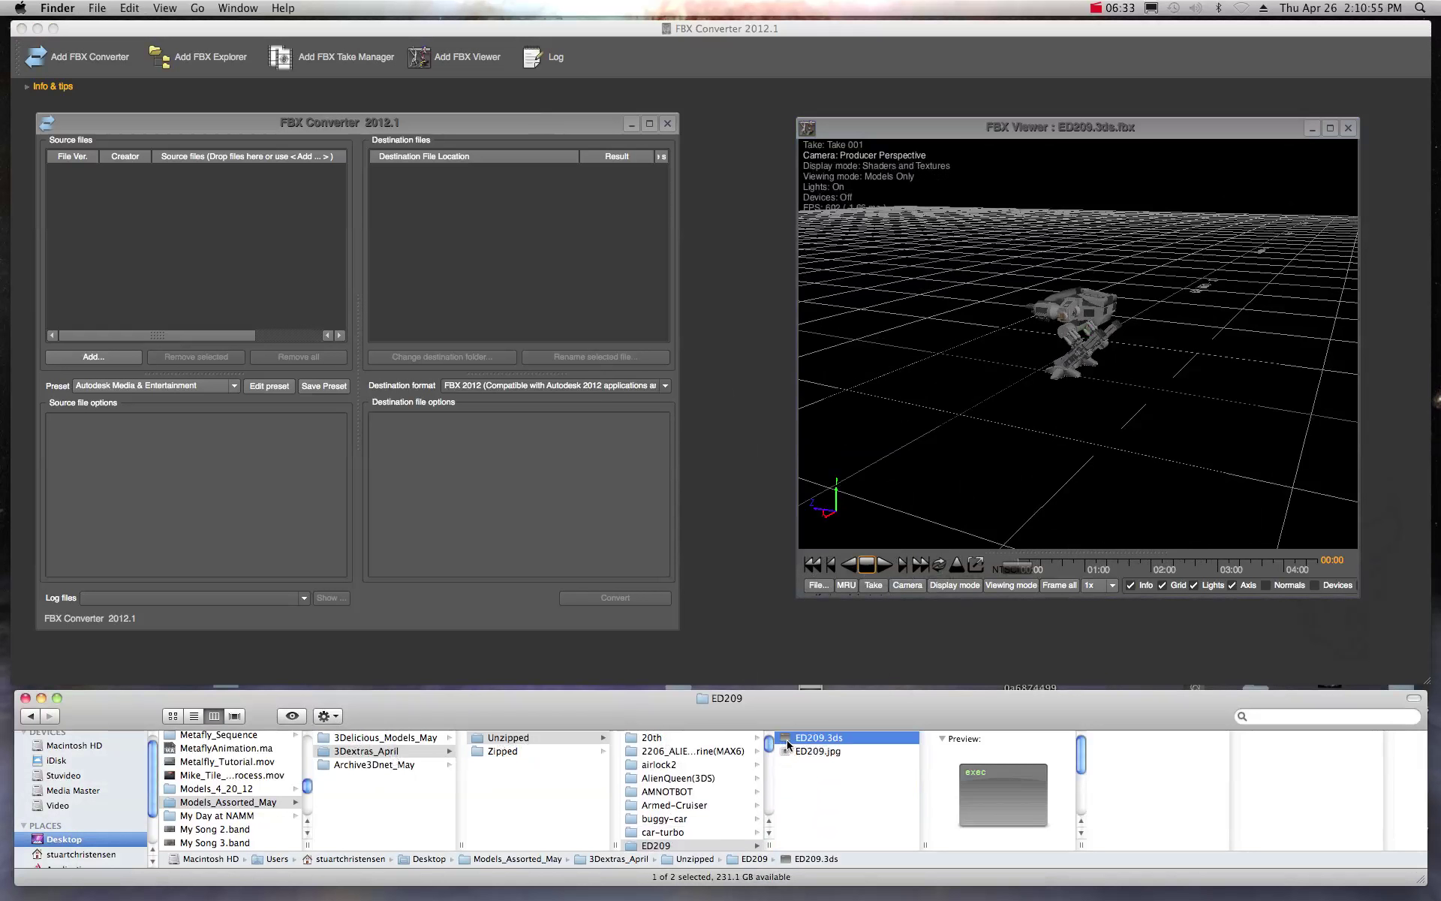
left_click(690, 738)
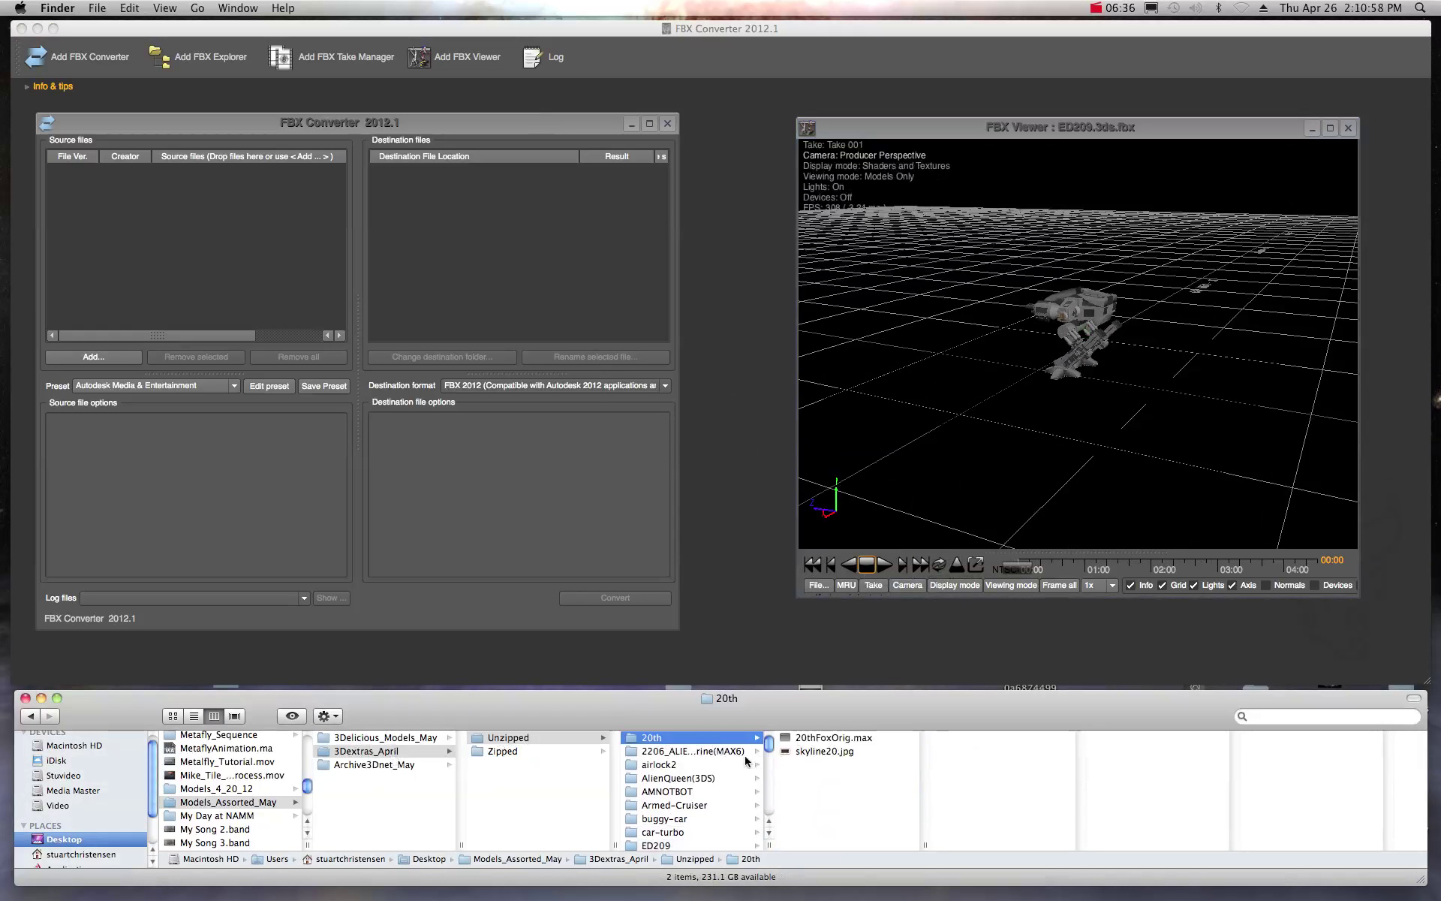
left_click(689, 752)
left_click(659, 765)
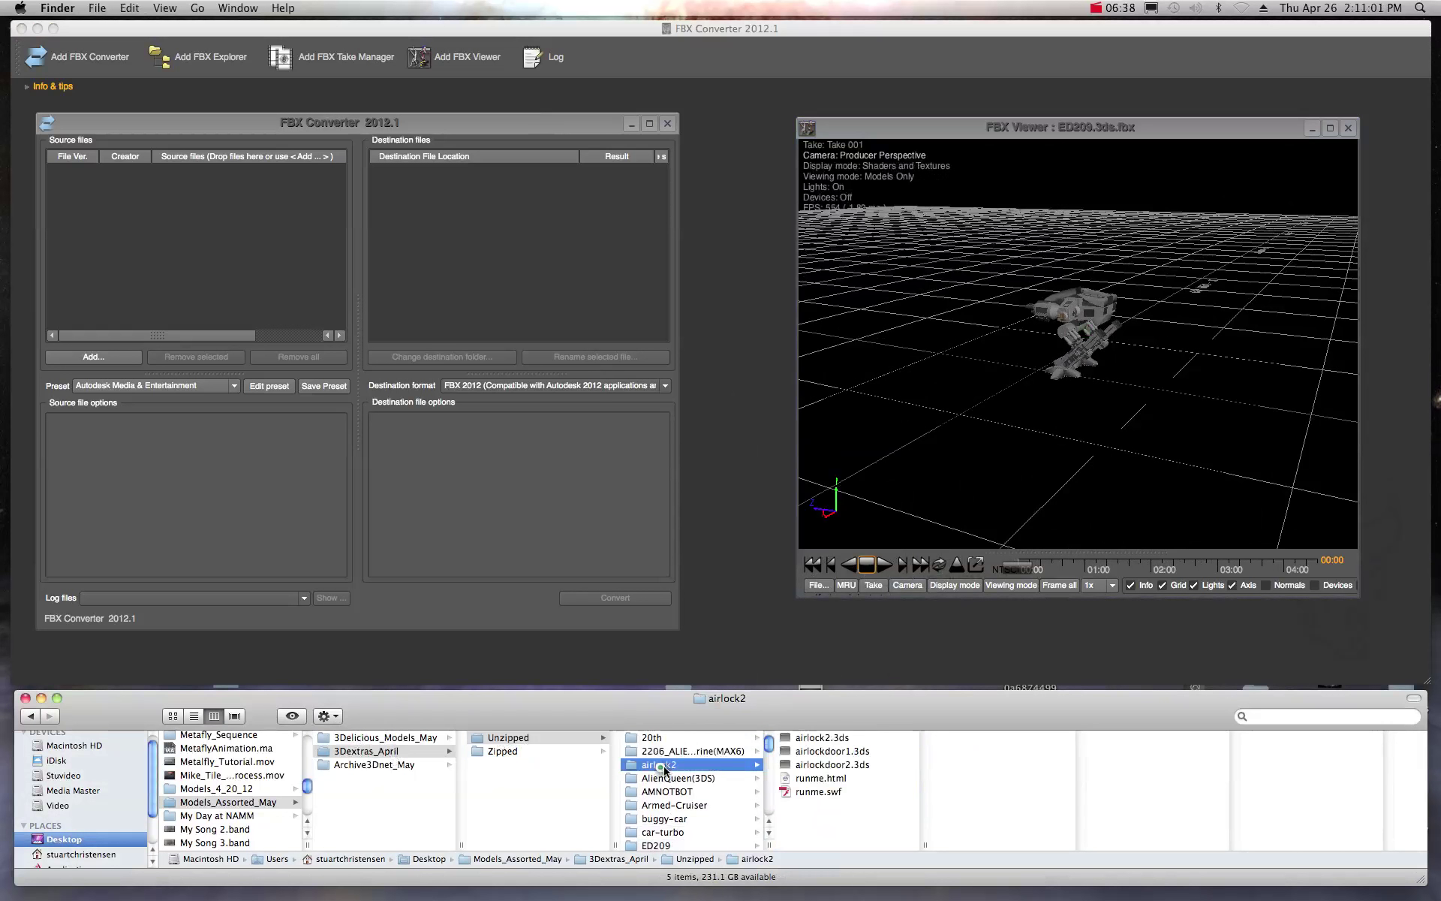
left_click(807, 740)
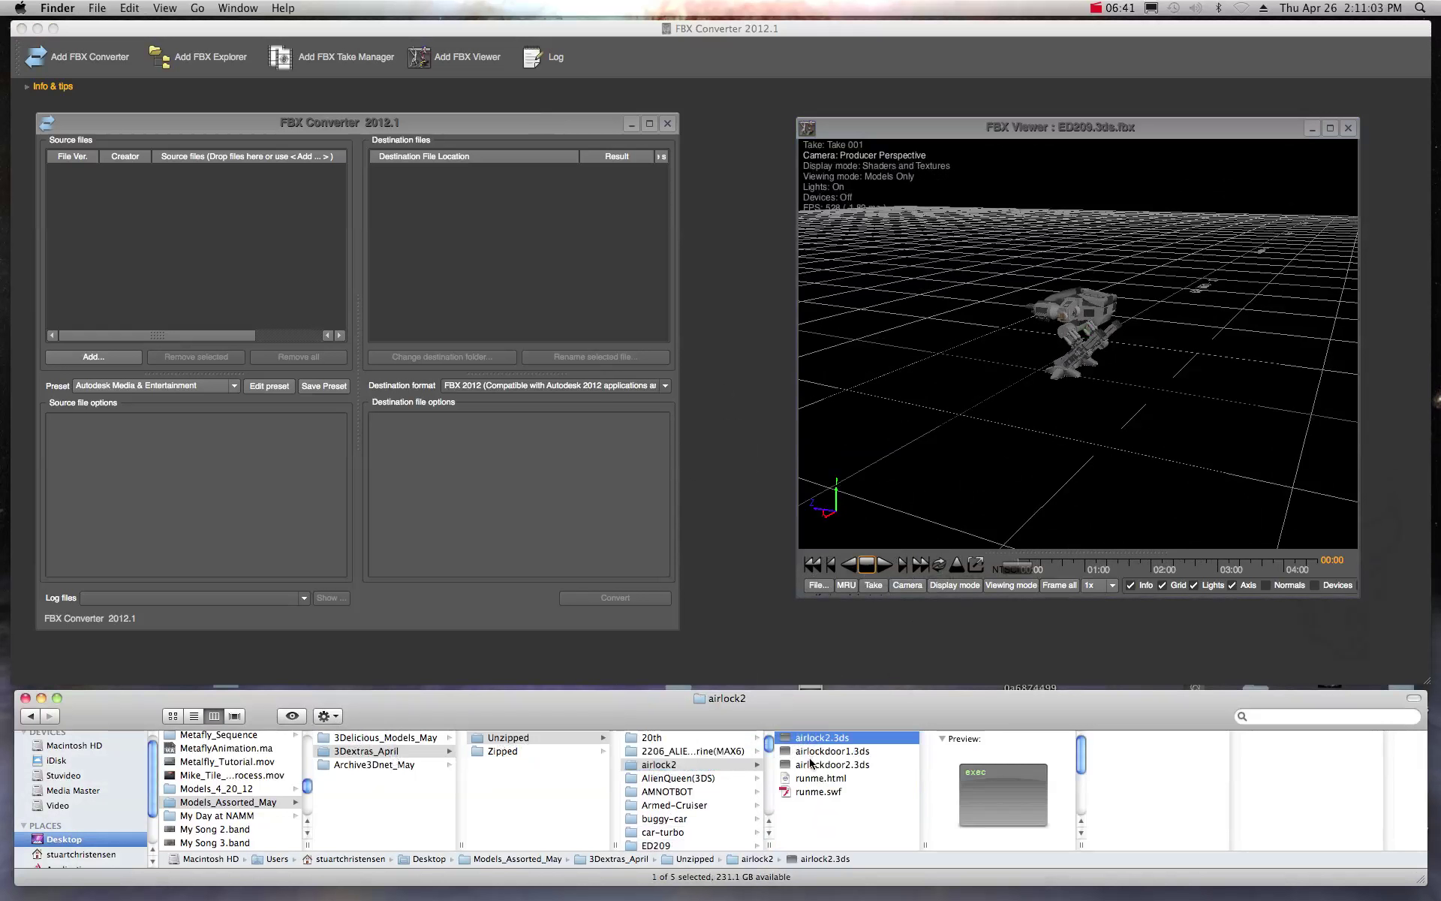
left_click(811, 766, "shift")
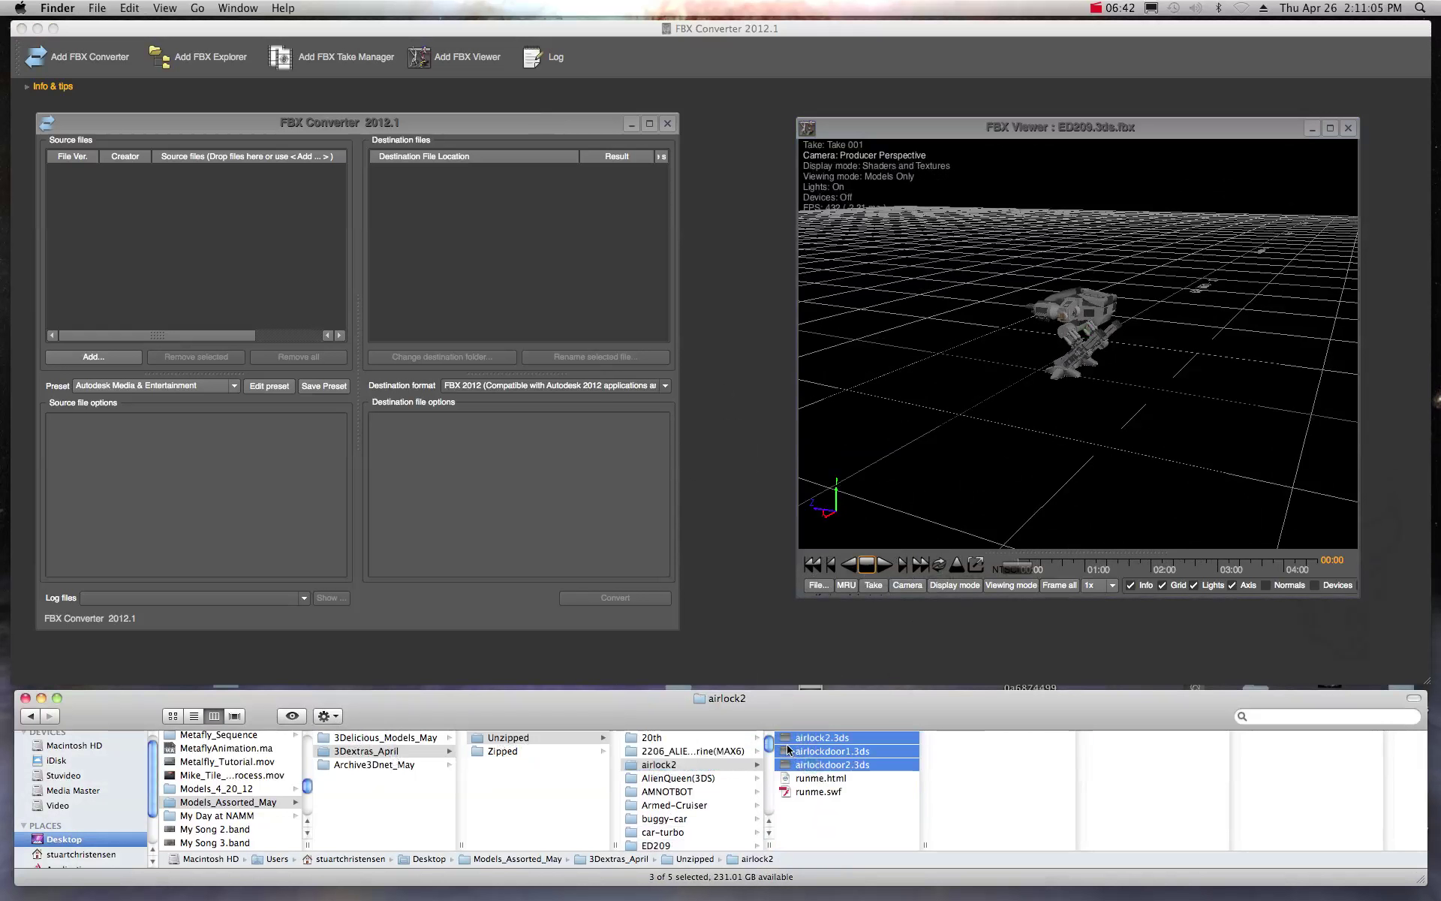
left_click_drag(788, 744, 231, 251)
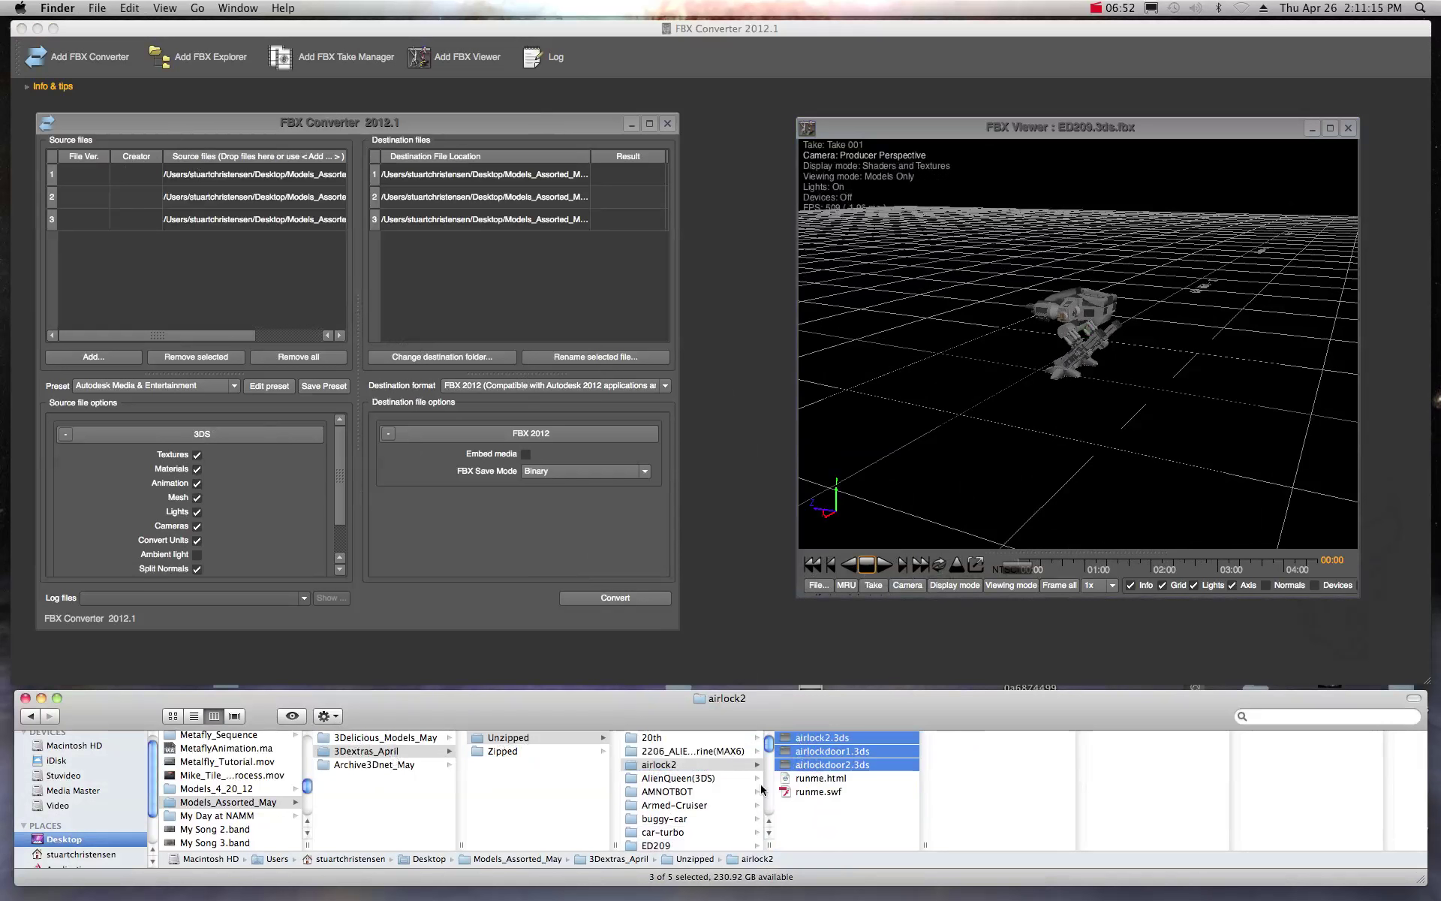
Add queen.3ds from the AlienQueen(3DS) folder to the FBX Converter's source files
left_click(677, 779)
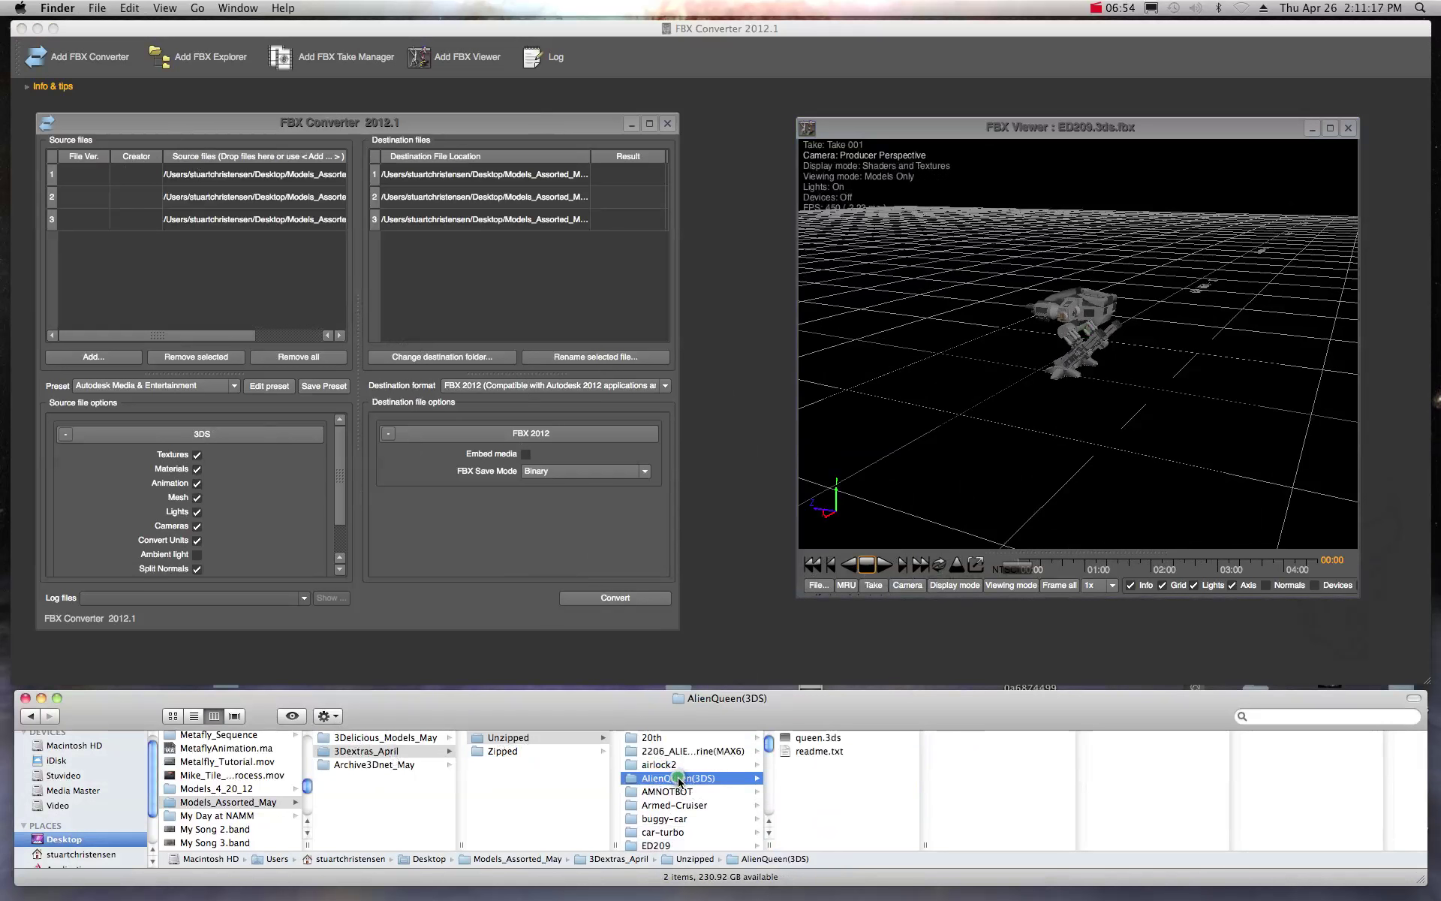
left_click(791, 742)
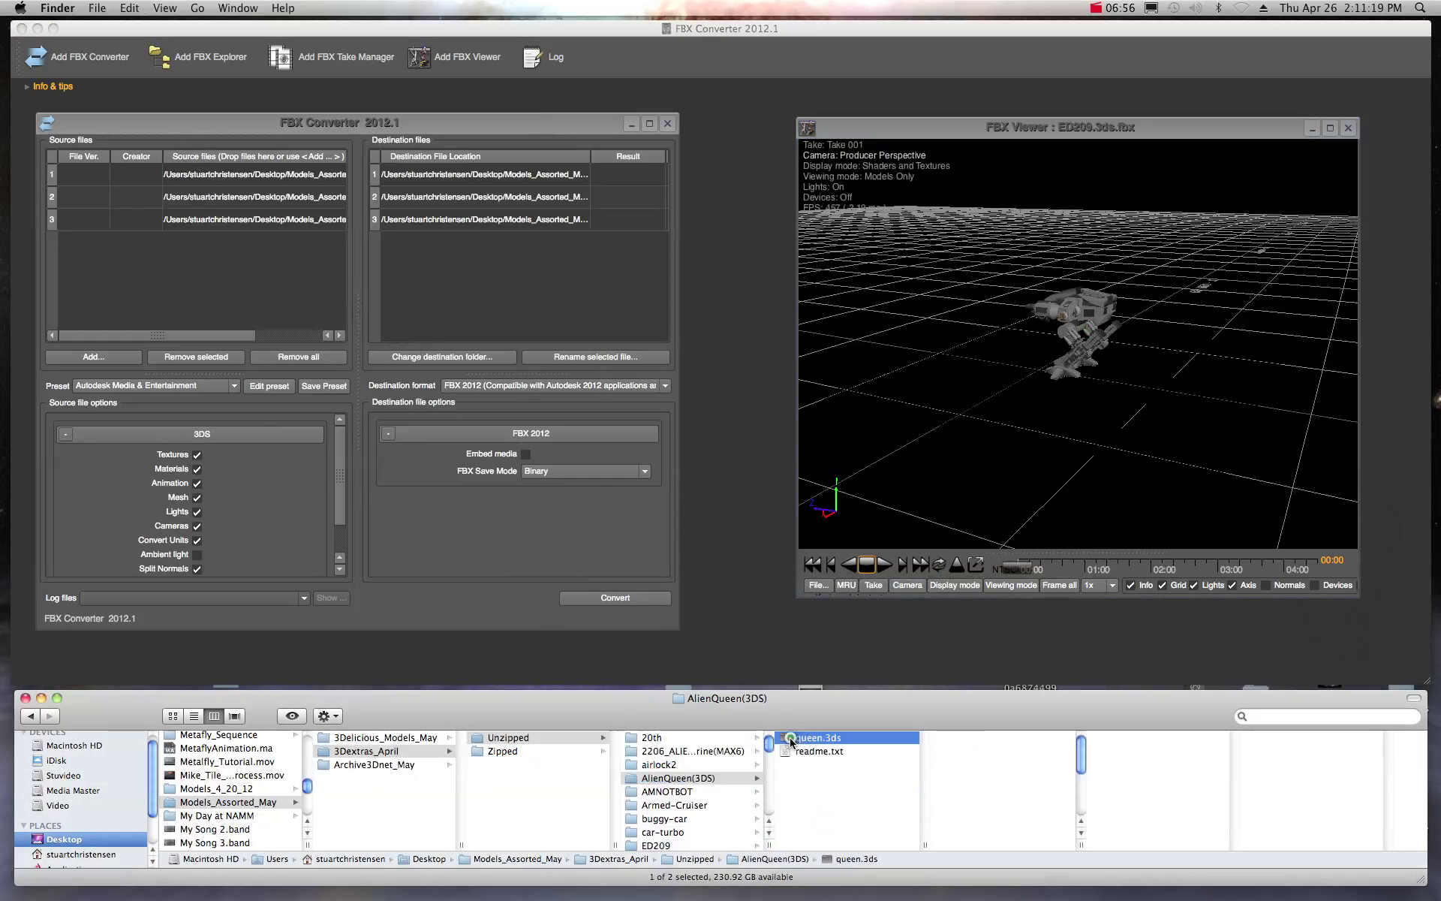
left_click_drag(786, 742, 209, 262)
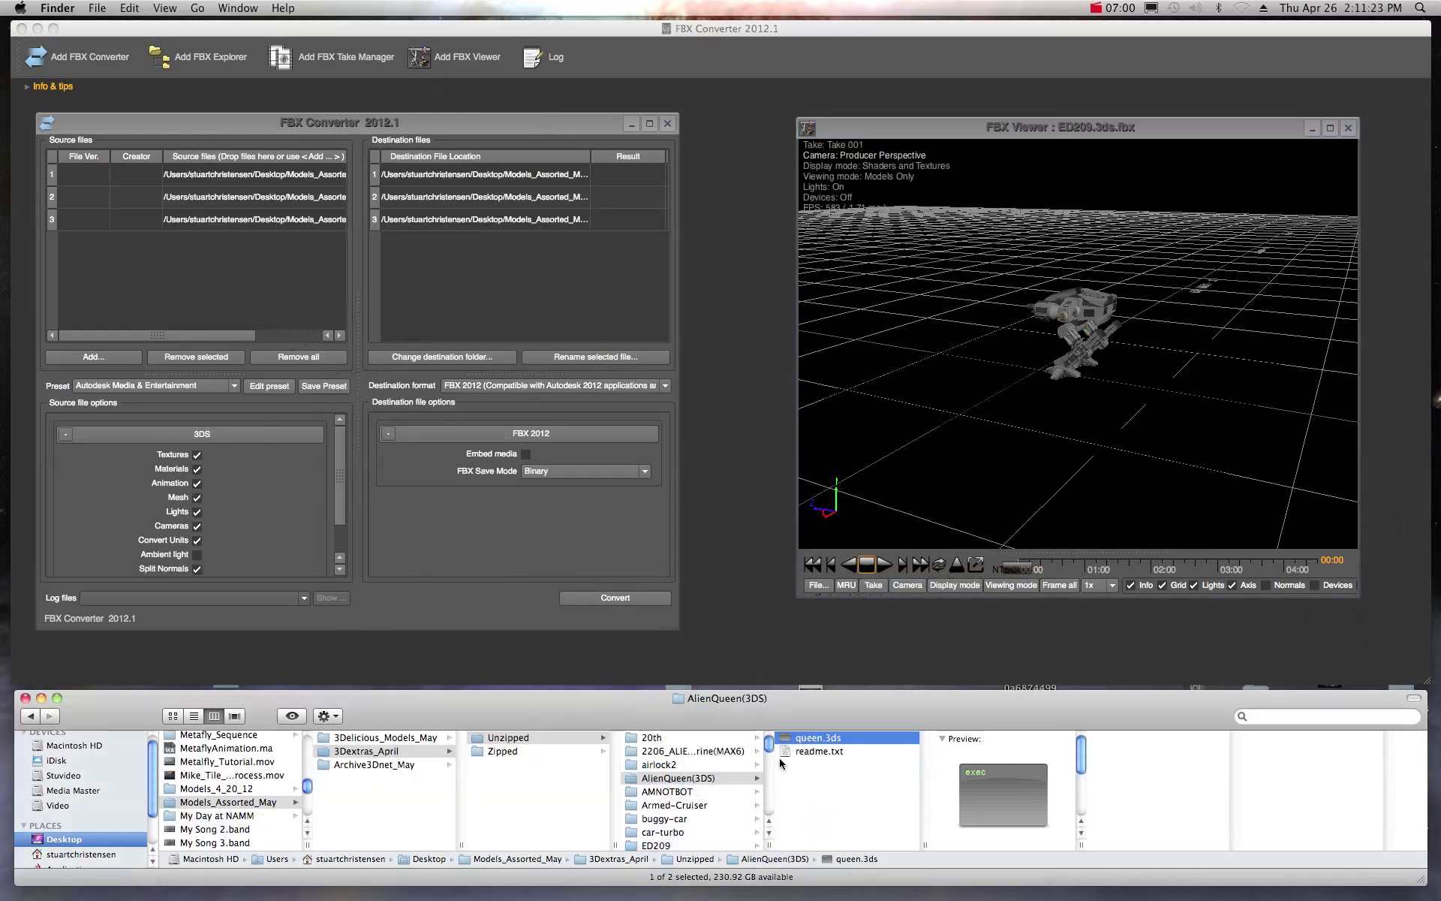
left_click(787, 739)
left_click_drag(787, 740, 223, 264)
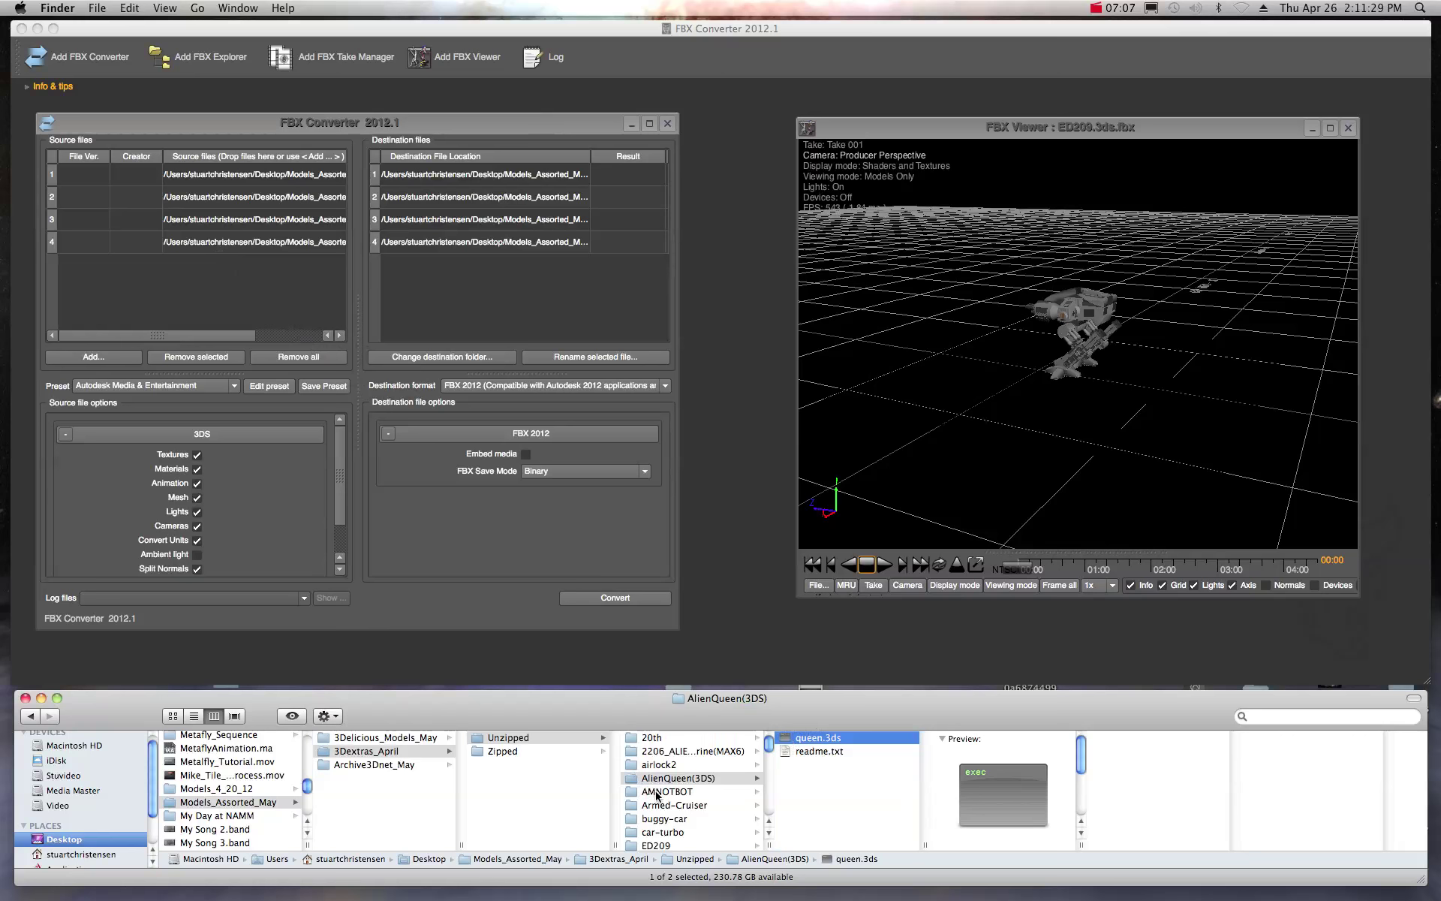
Add AMNOTBOT.3DS from the AMNOTBOT folder to the FBX Converter's source files
left_click(656, 792)
left_click(799, 740)
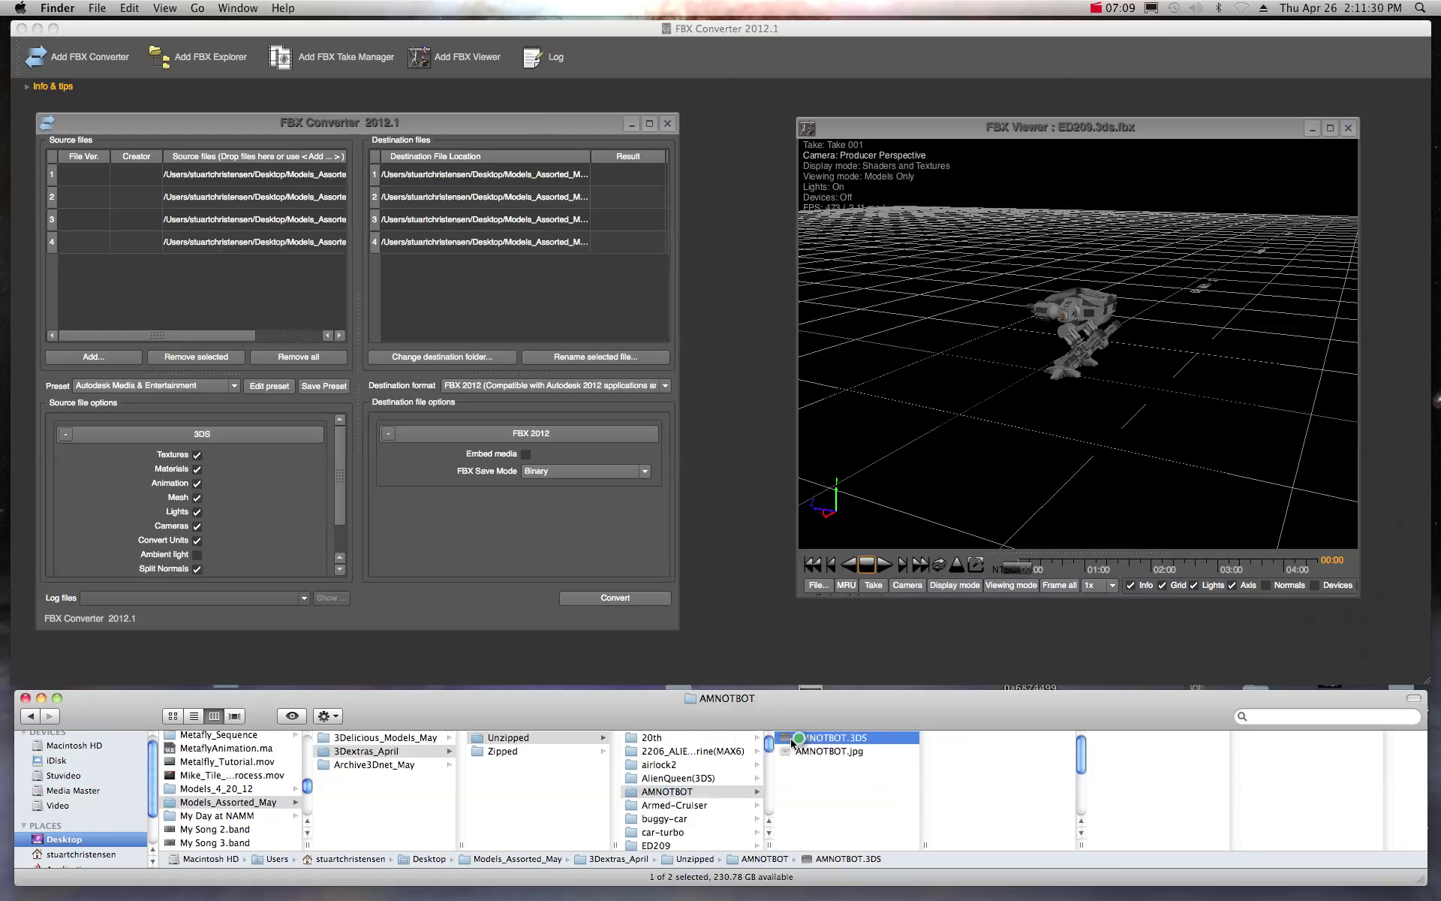
left_click_drag(796, 740, 243, 301)
scroll(671, 811, "down", 3)
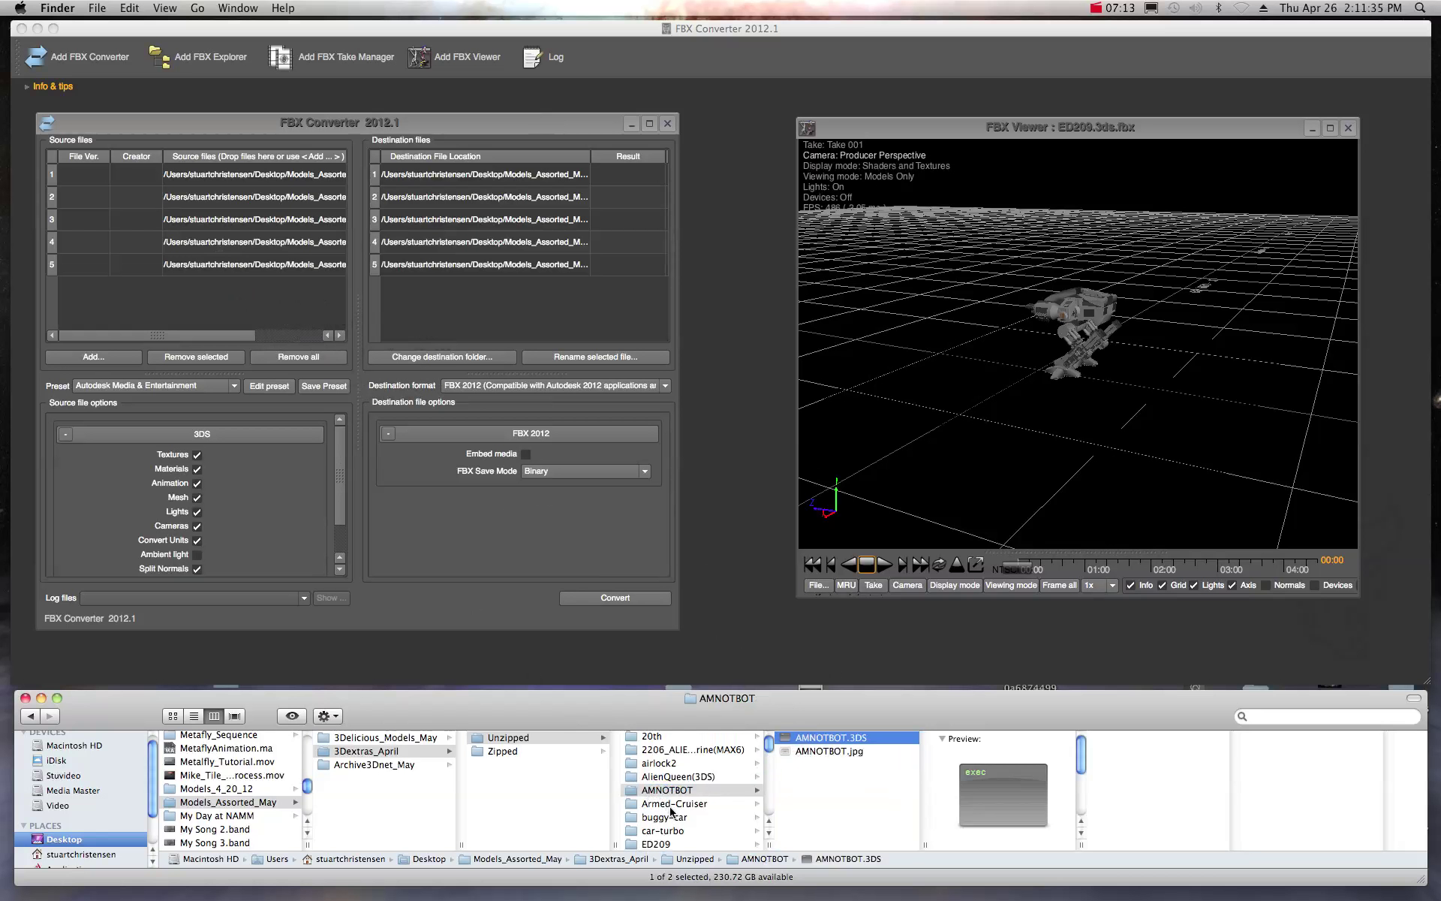
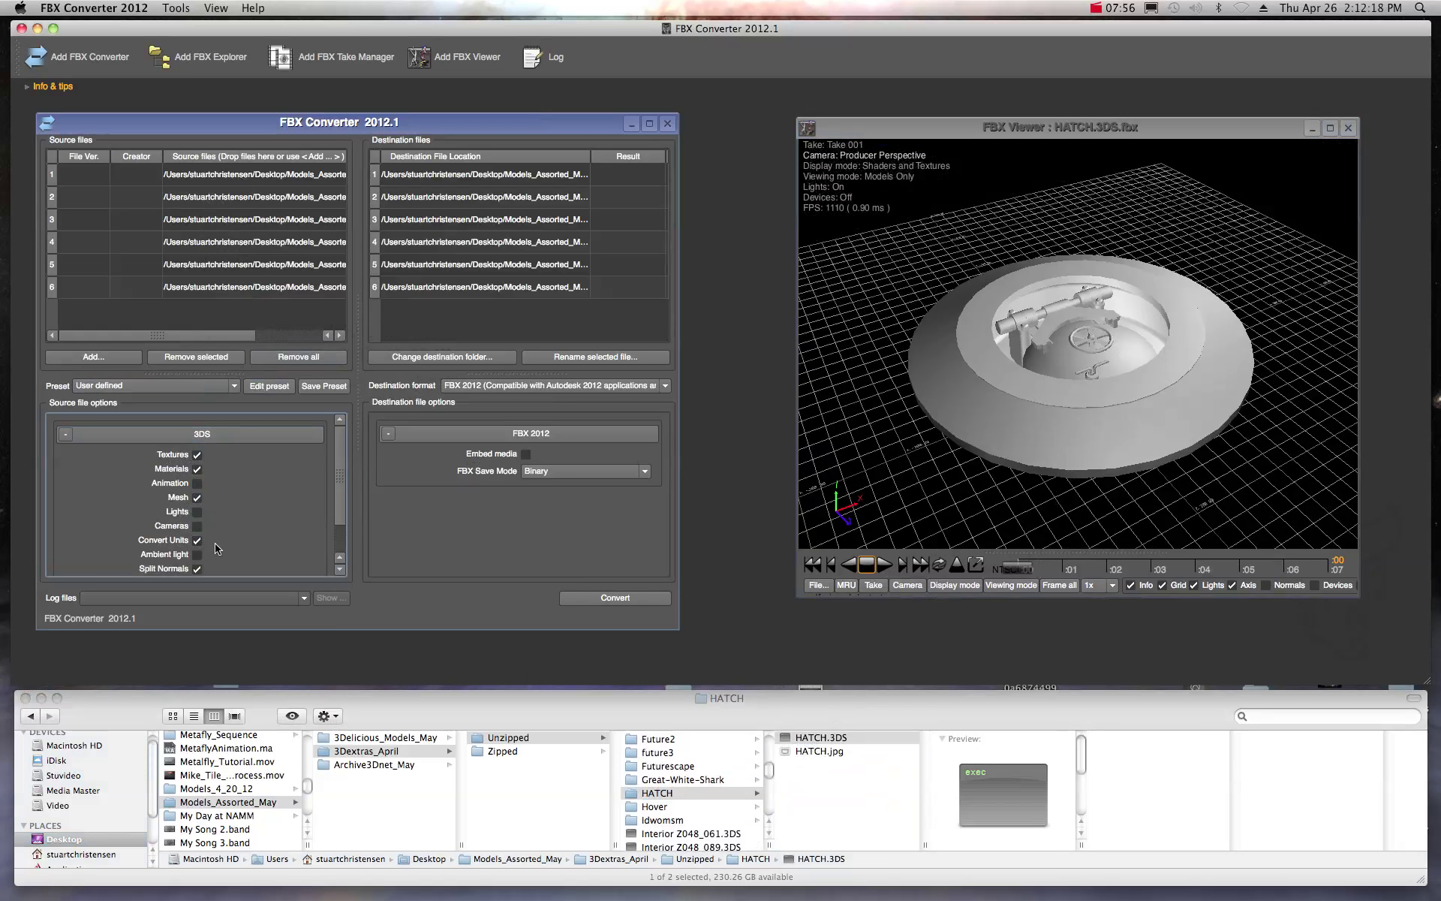
Review the Convert Units and Split Normals settings in the 3DS source file options, leaving both enabled
scroll(213, 550, "down", 1)
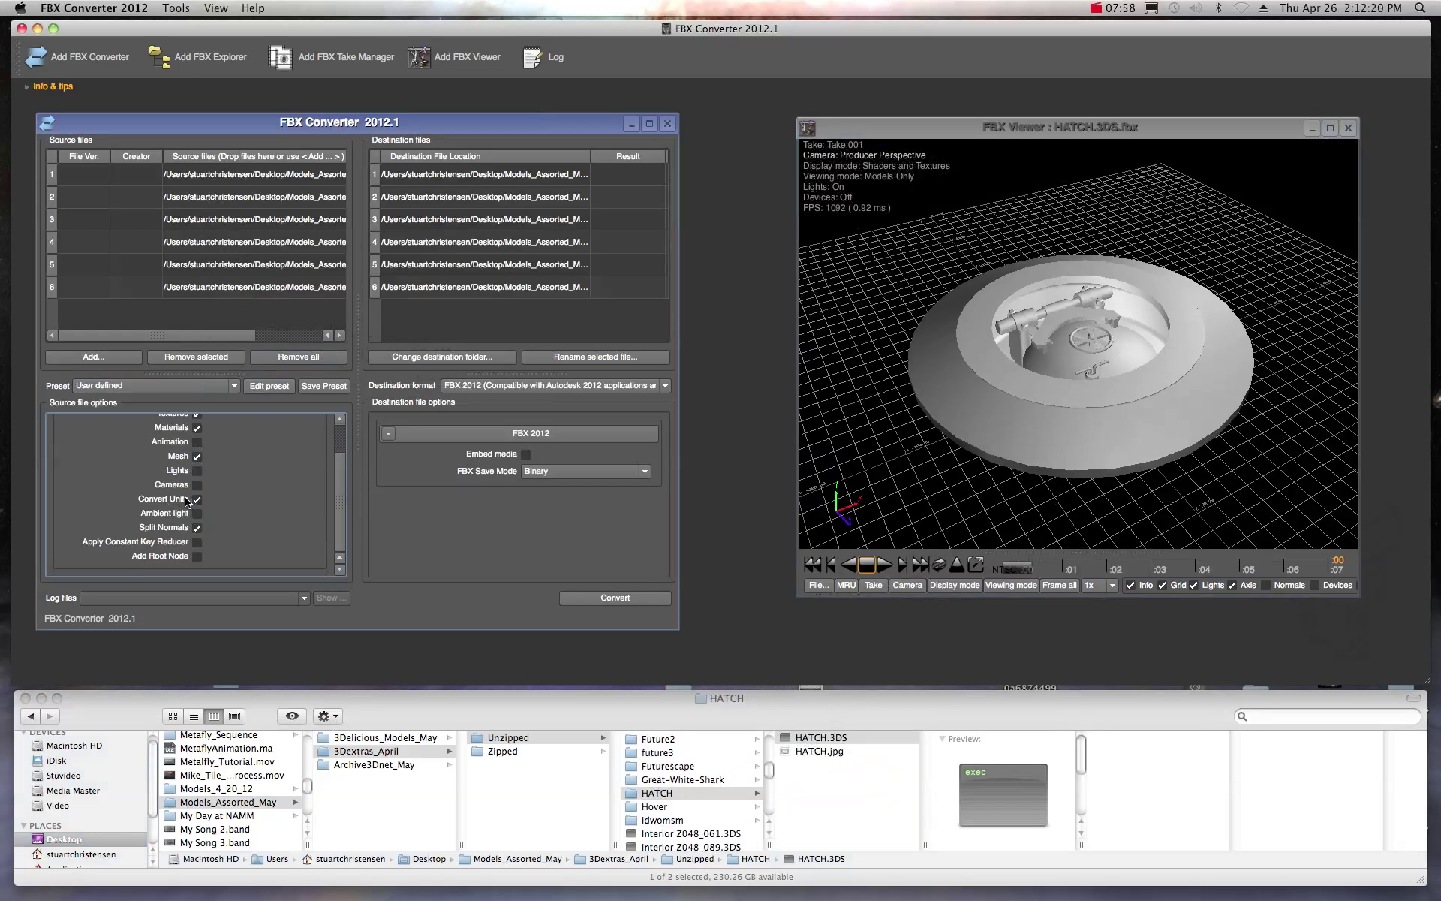
left_click(197, 499)
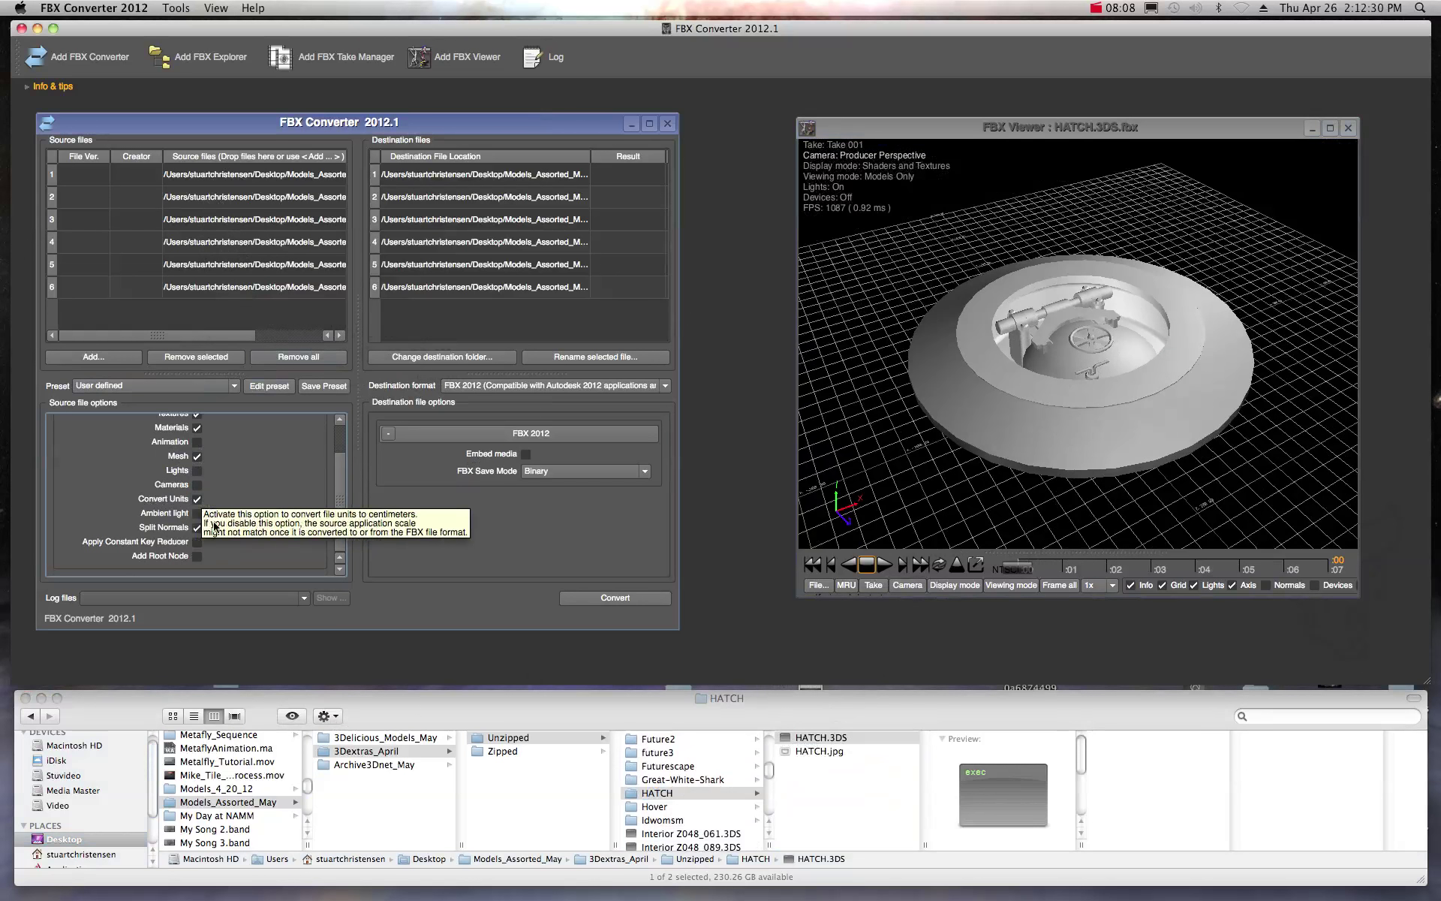
left_click(196, 528)
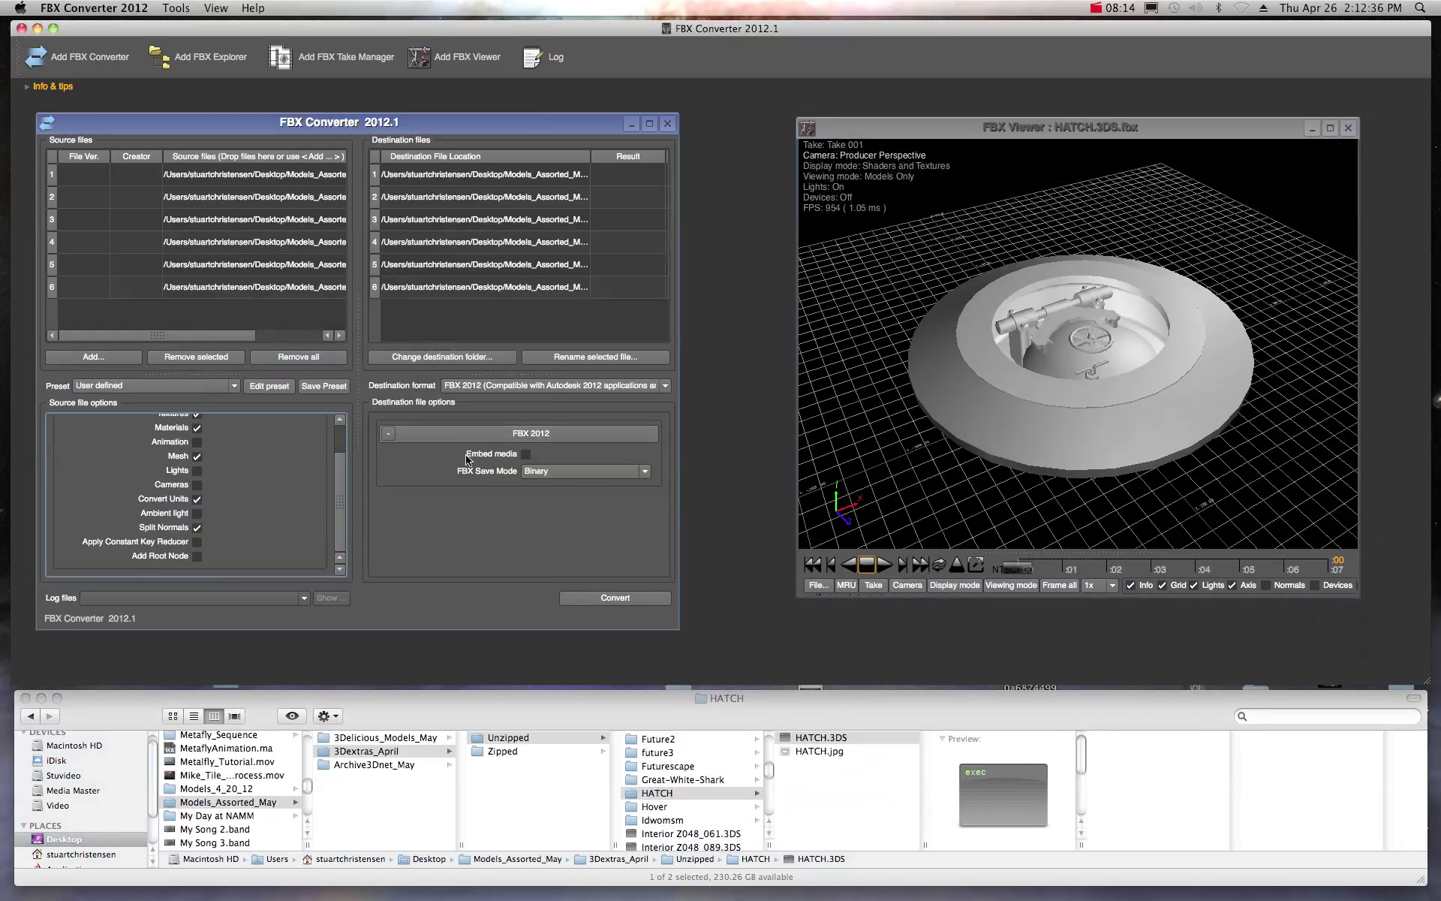
Keep the FBX save mode at Binary and enable Embed media for the FBX 2012 destination files
left_click(645, 472)
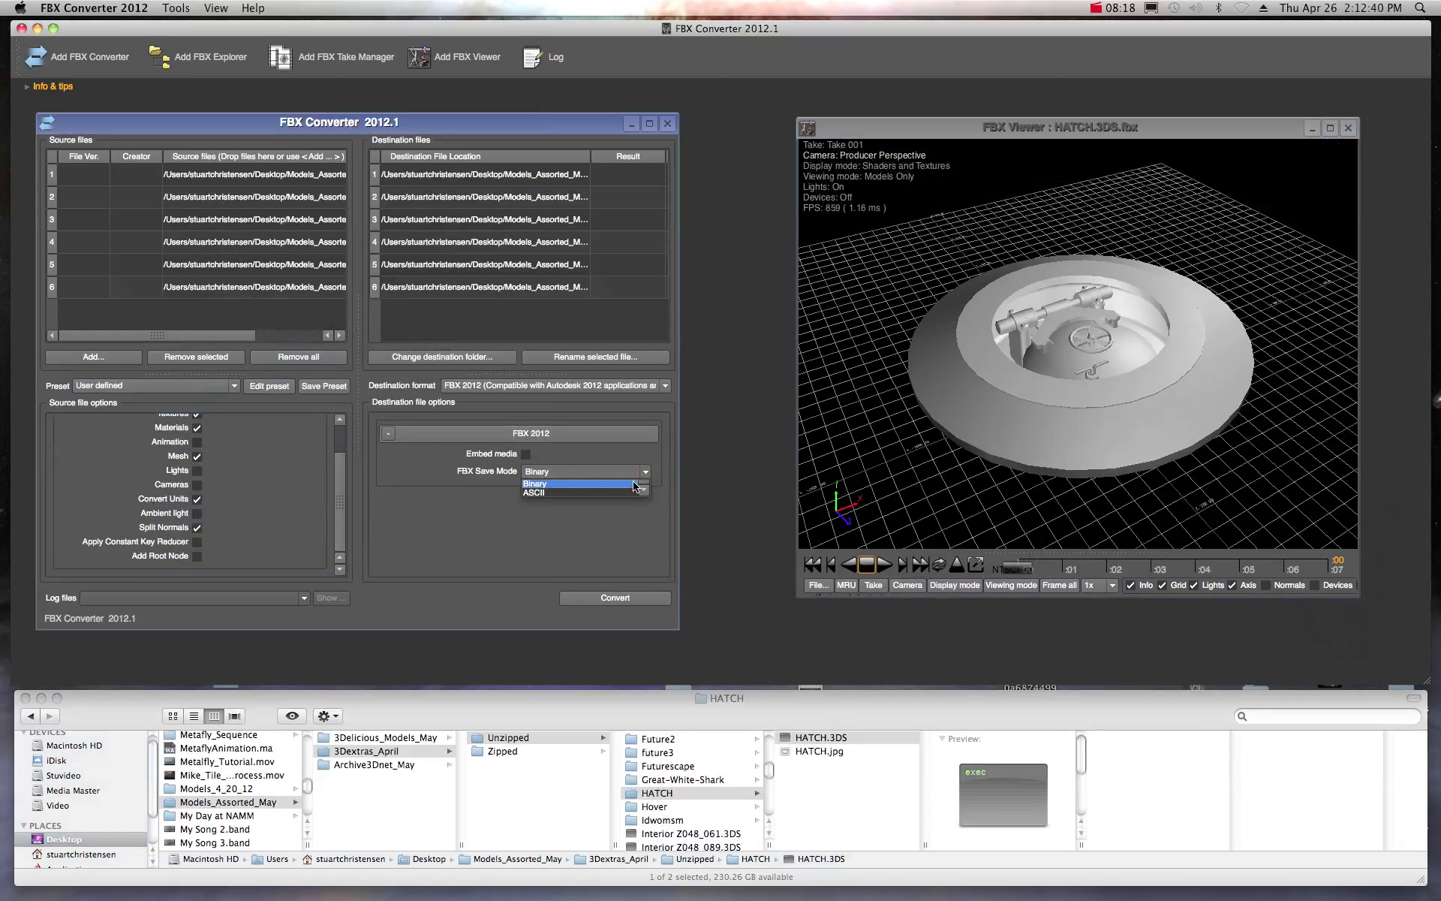
left_click(603, 475)
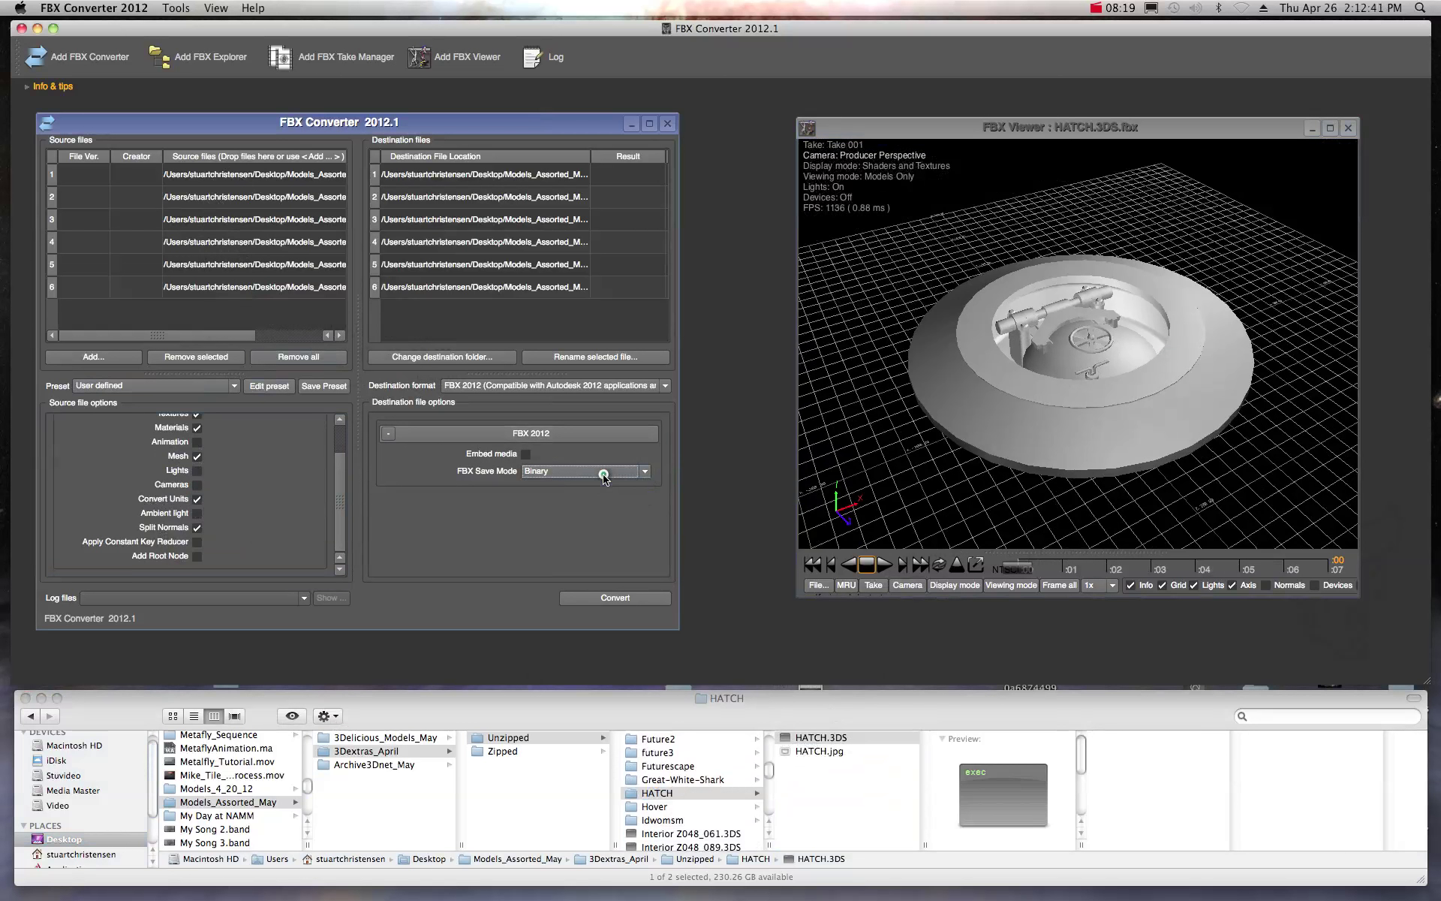
left_click(527, 455)
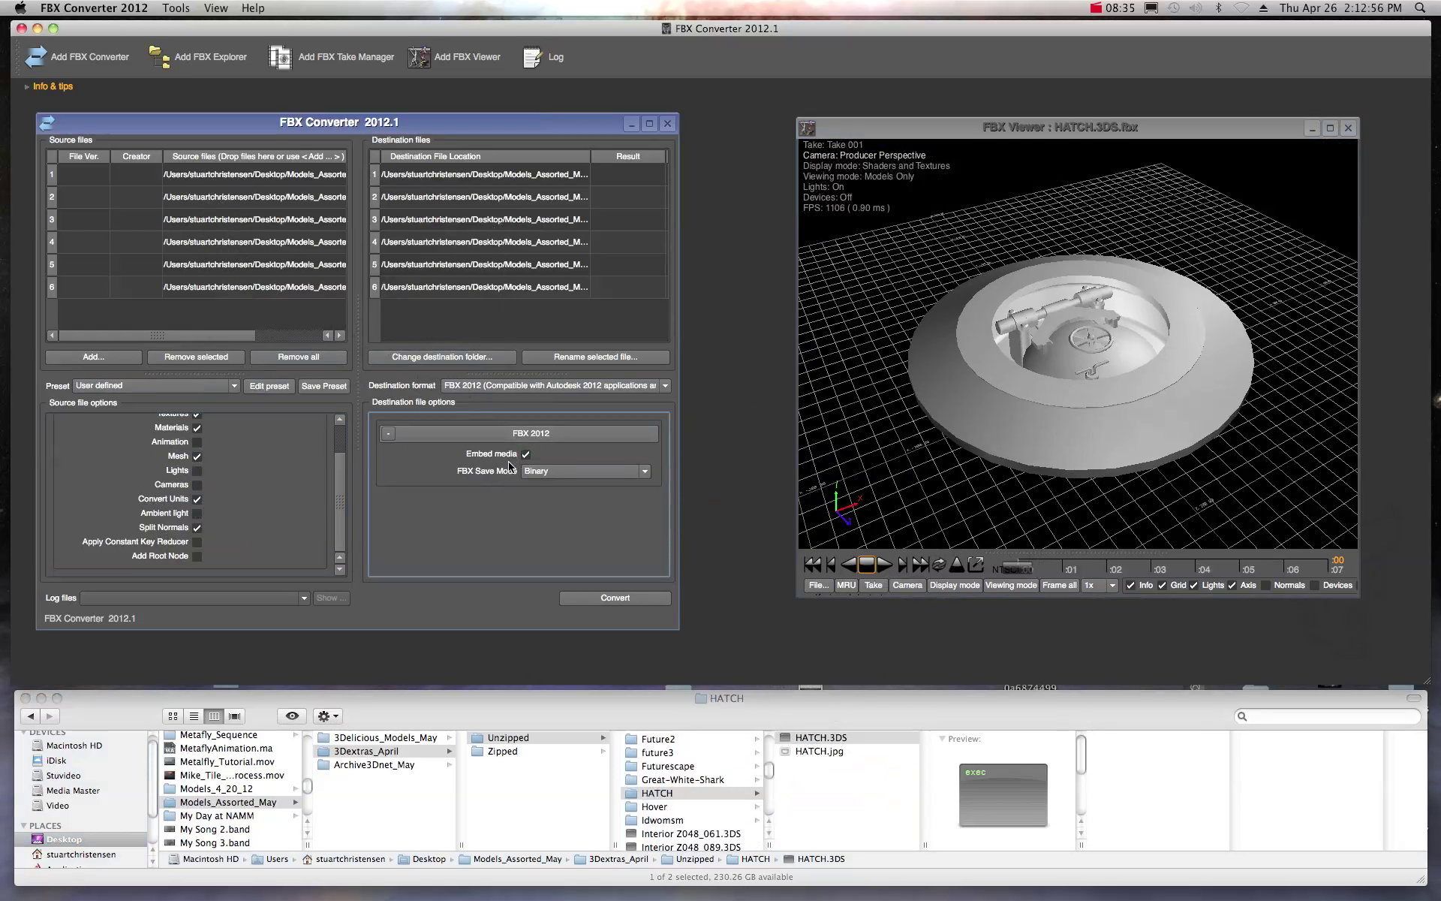
Convert all queued source files to FBX 2012 and select the converted HATCH.fbx in the HATCH folder
left_click(615, 599)
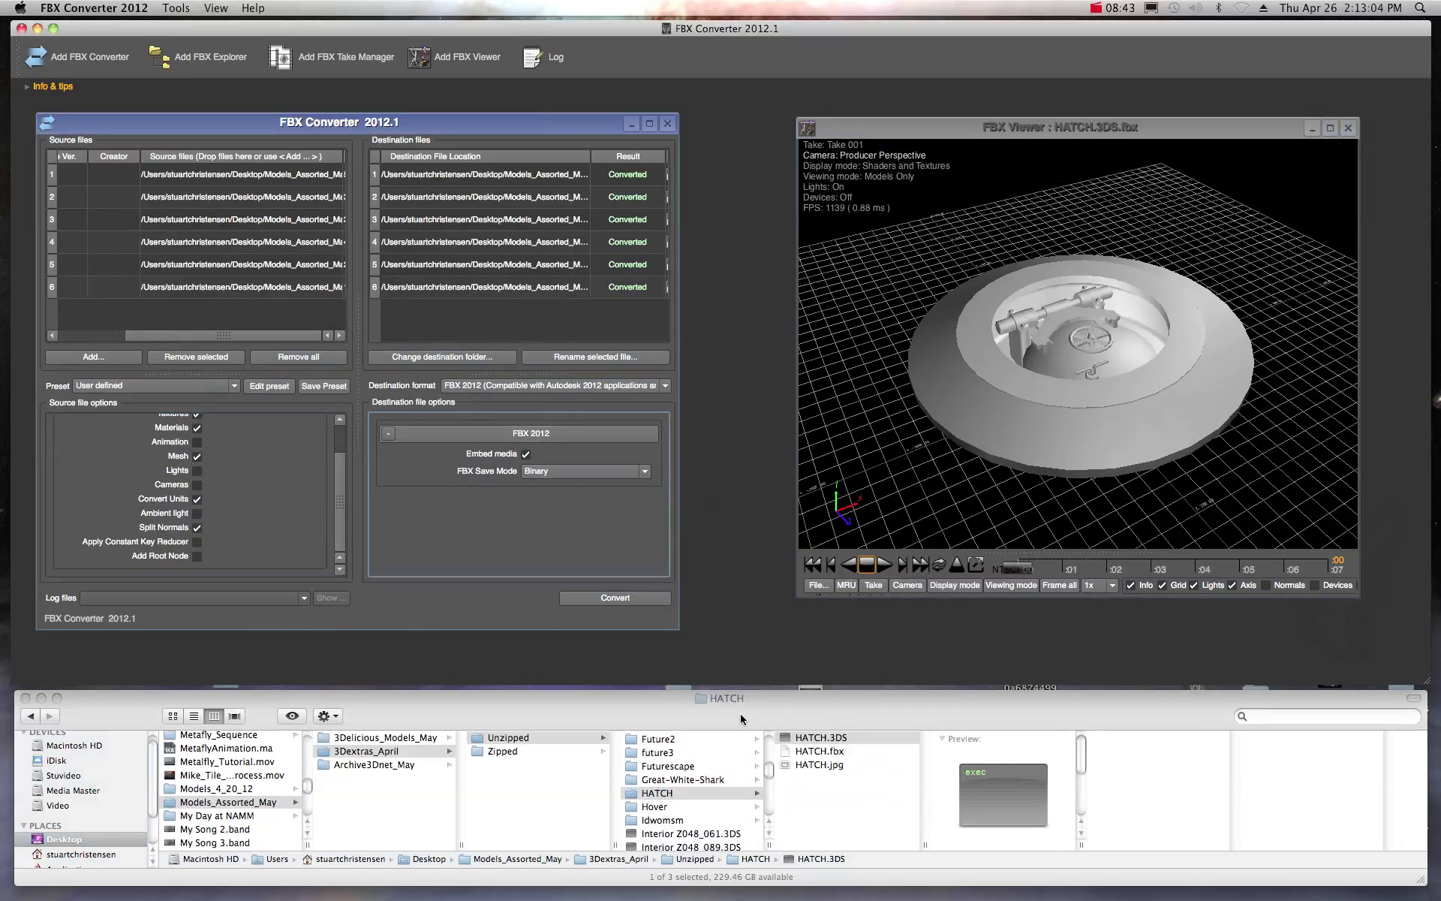
left_click(823, 755)
left_click(824, 755)
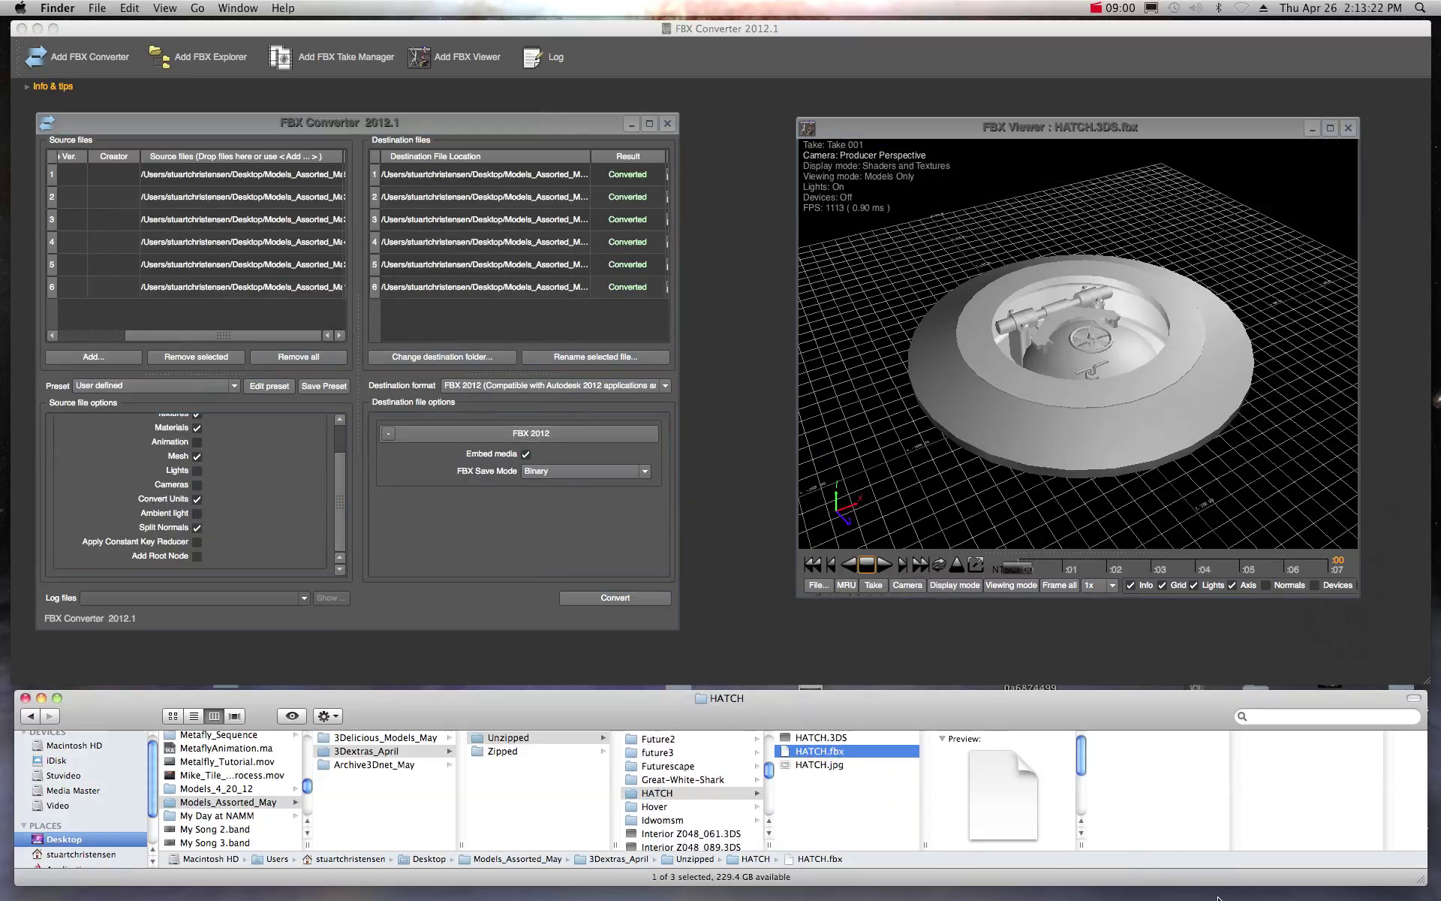
View the LB_April.tif image in Preview and minimize its window
mouse_move(1272, 889)
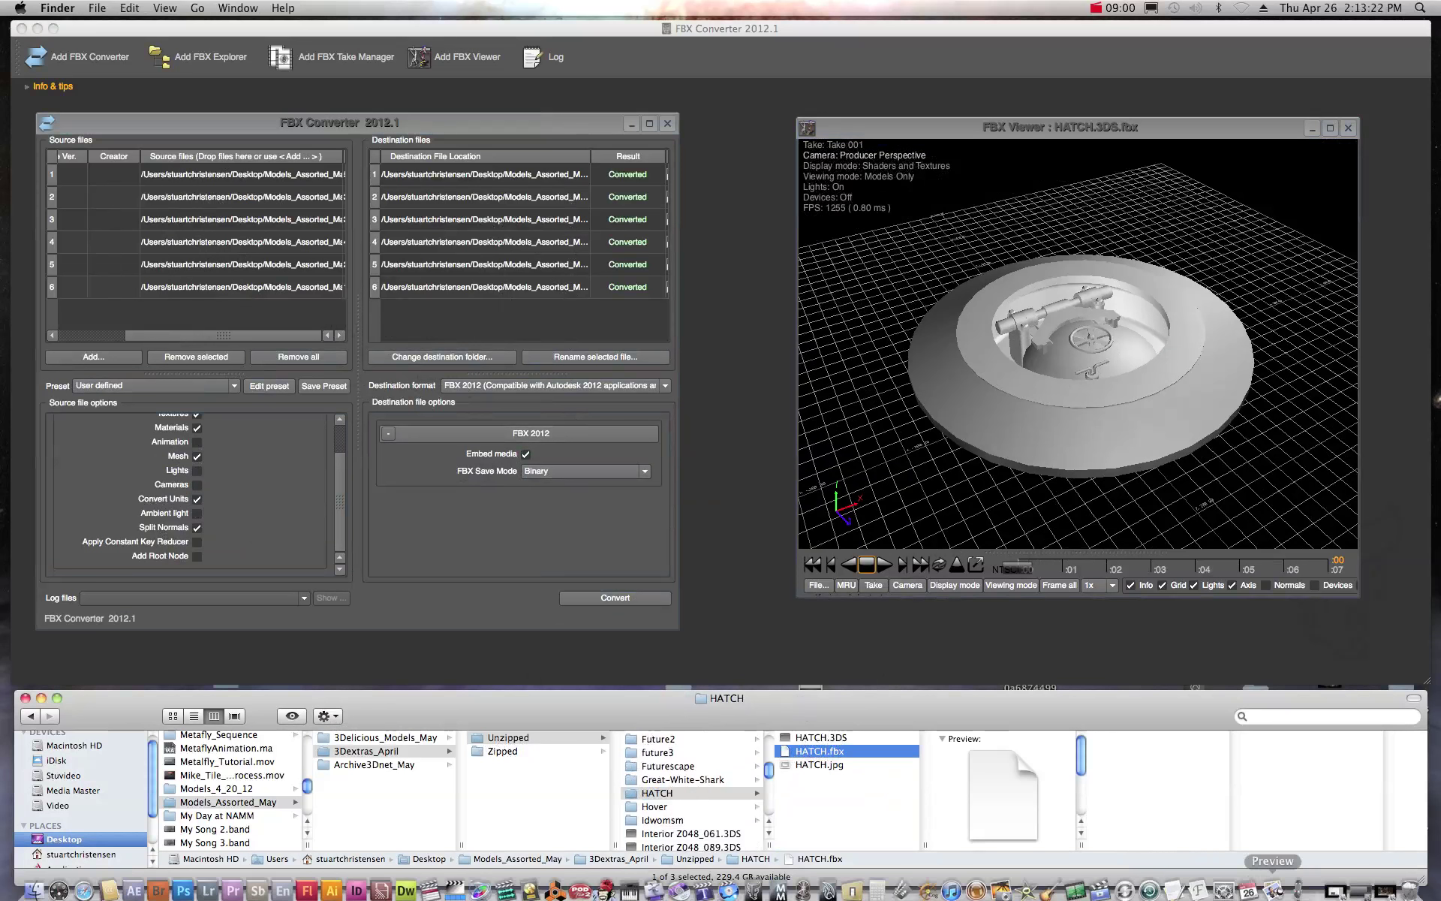
left_click(1335, 885)
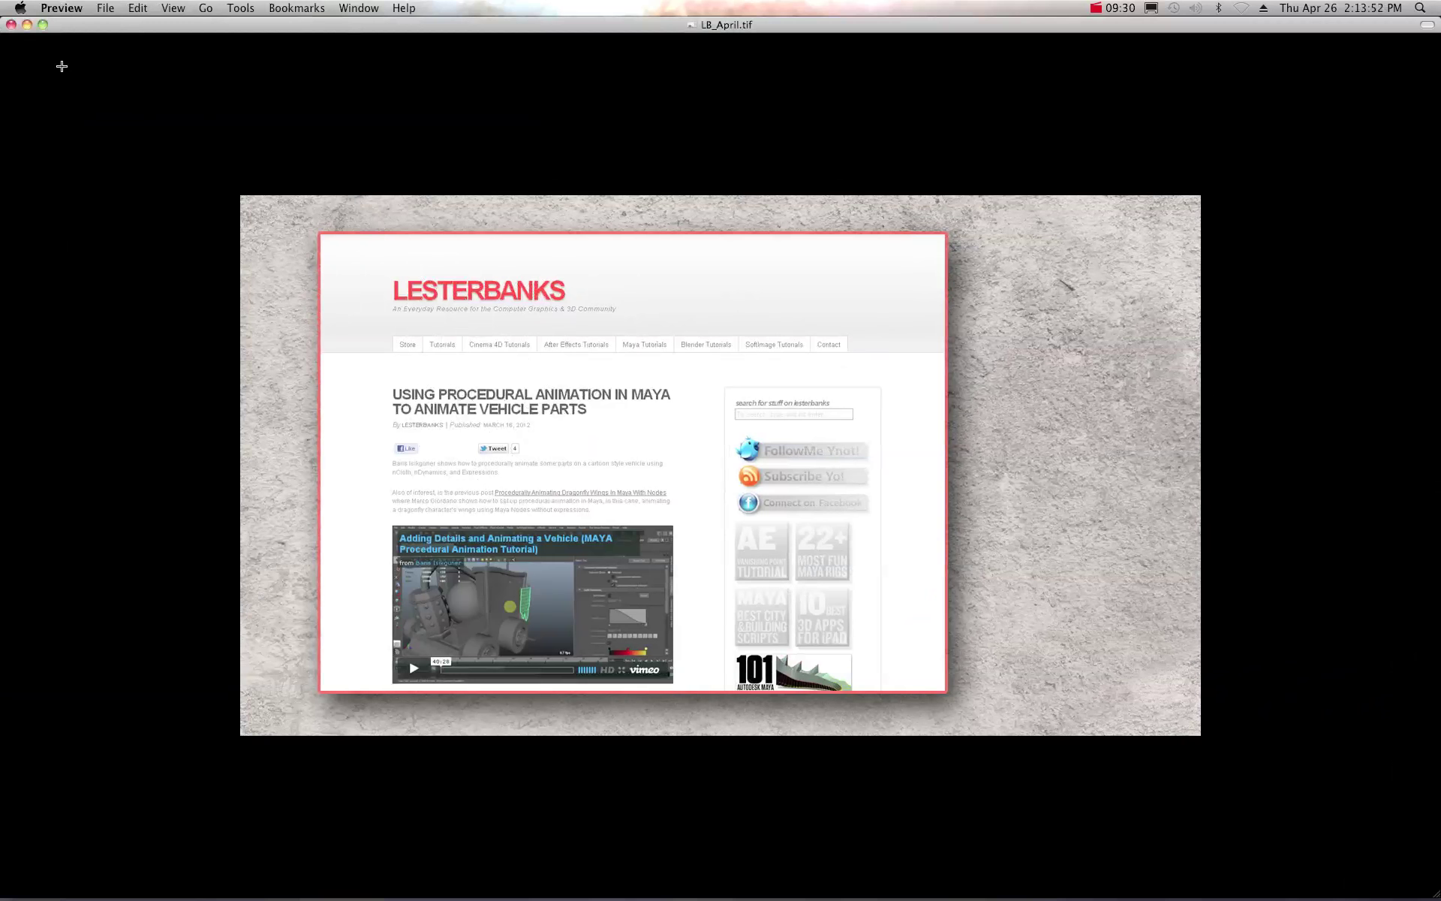
left_click(27, 24)
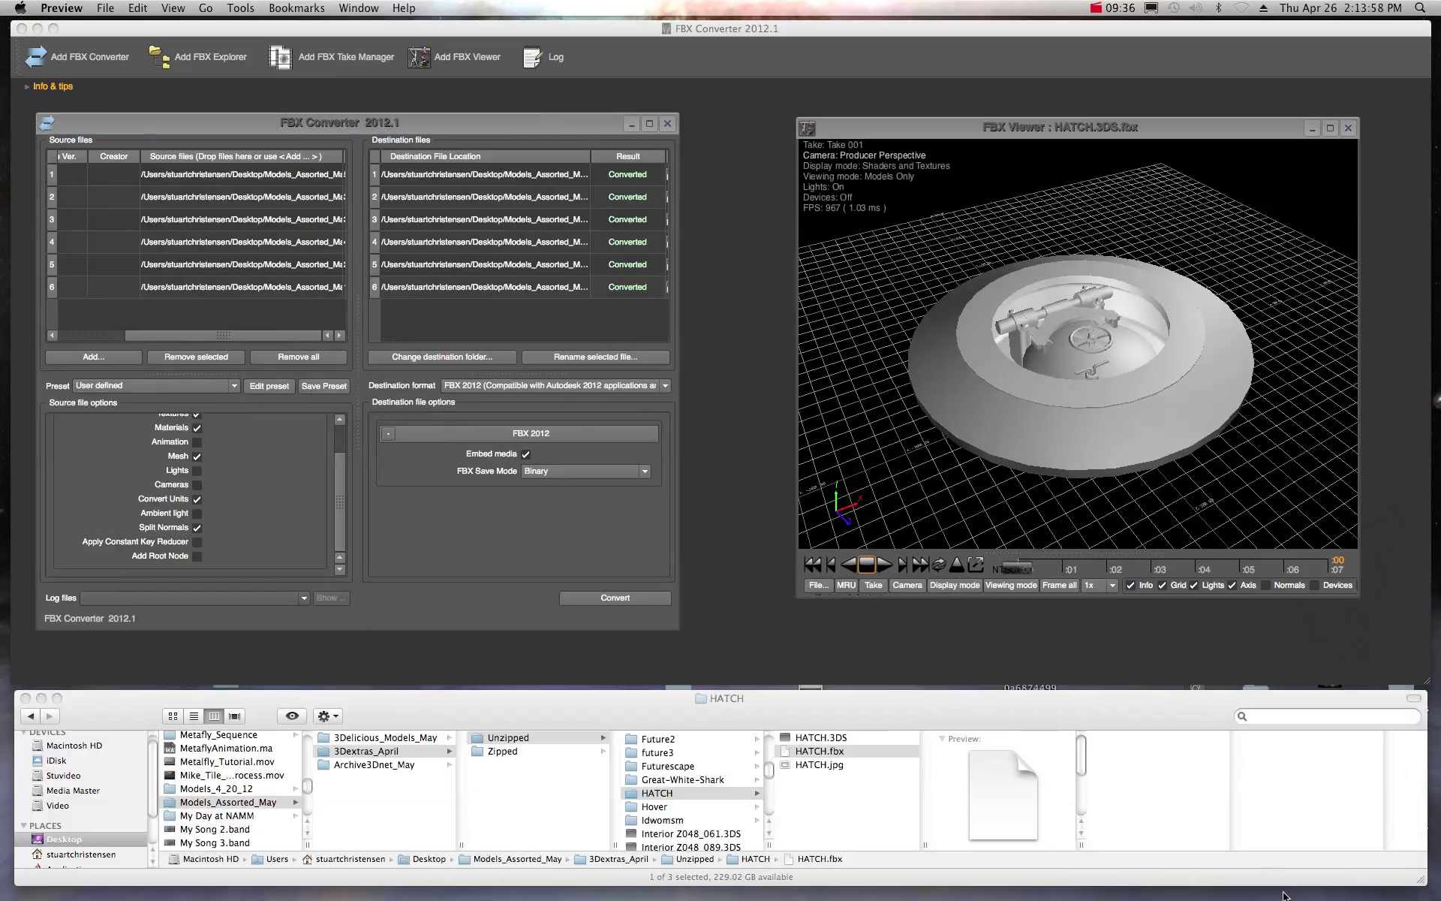
Switch to Maya, review the Import Options with the Fbx file type, and start the import to choose a file
left_click(1336, 885)
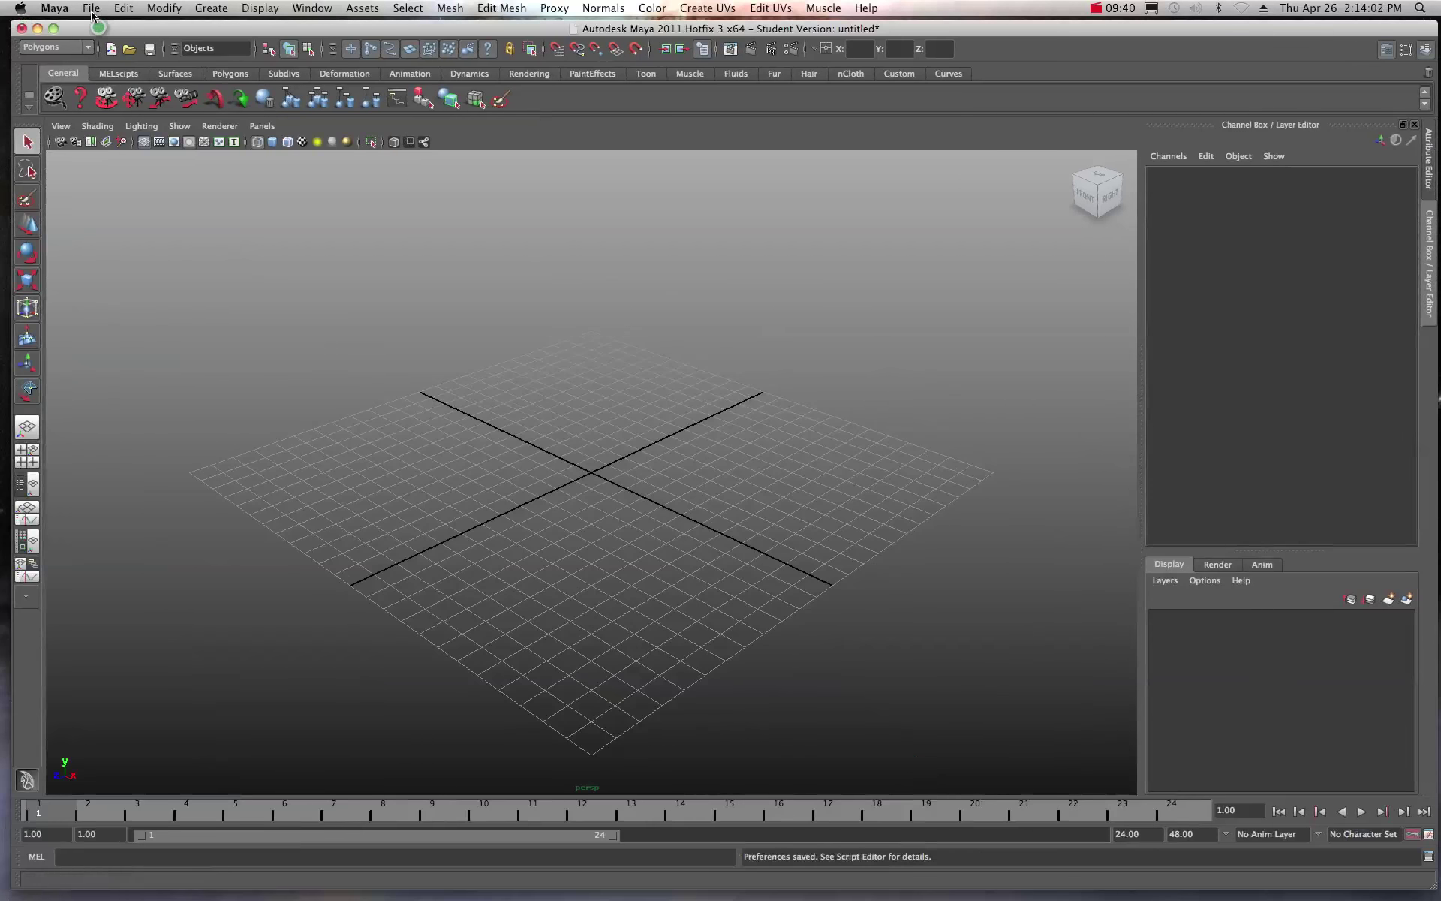
left_click(91, 8)
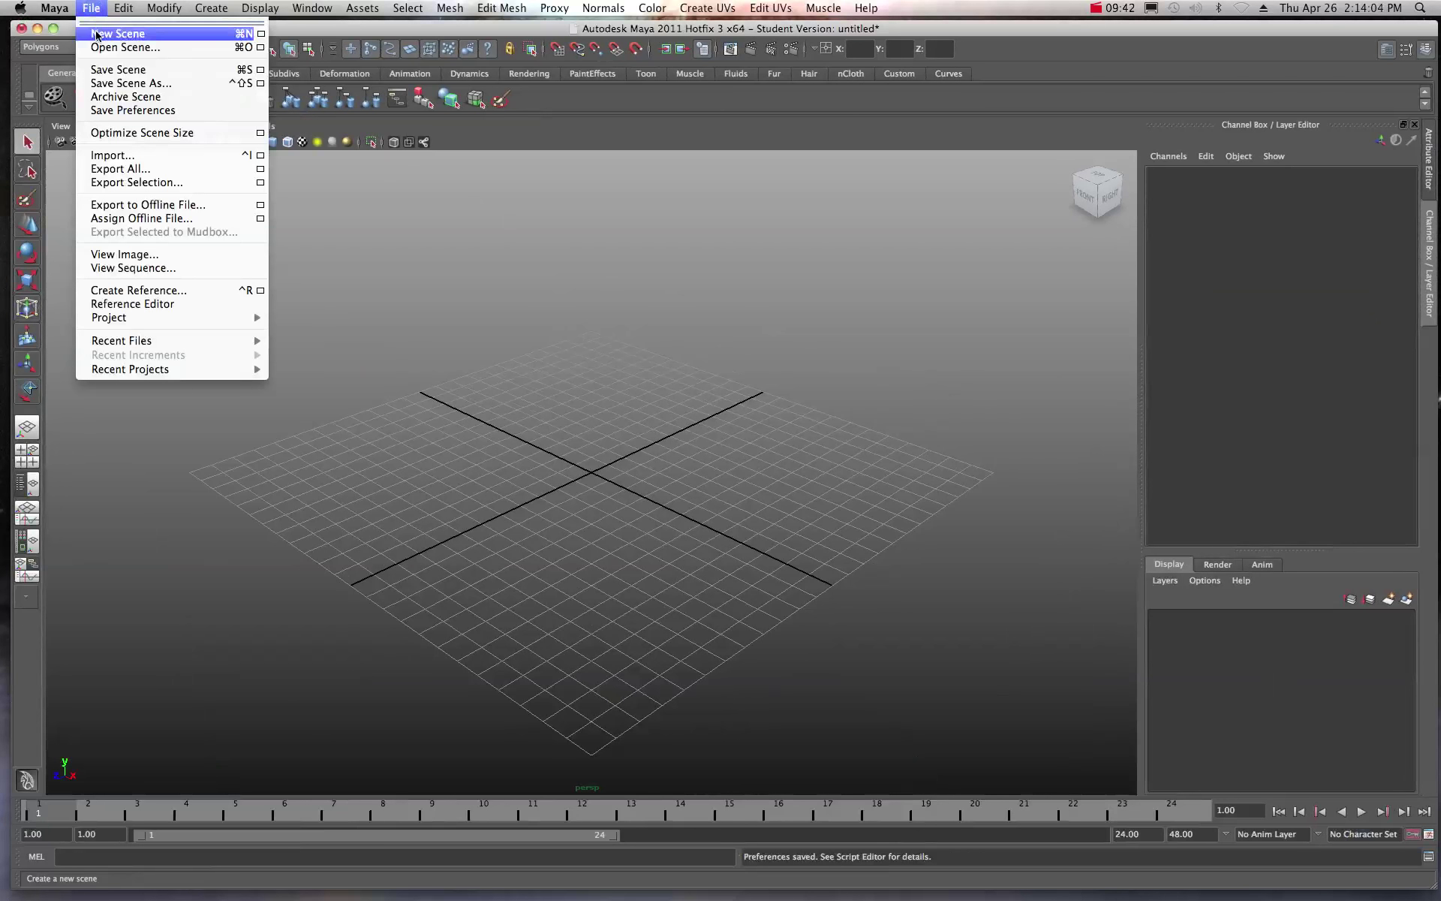
left_click(165, 31)
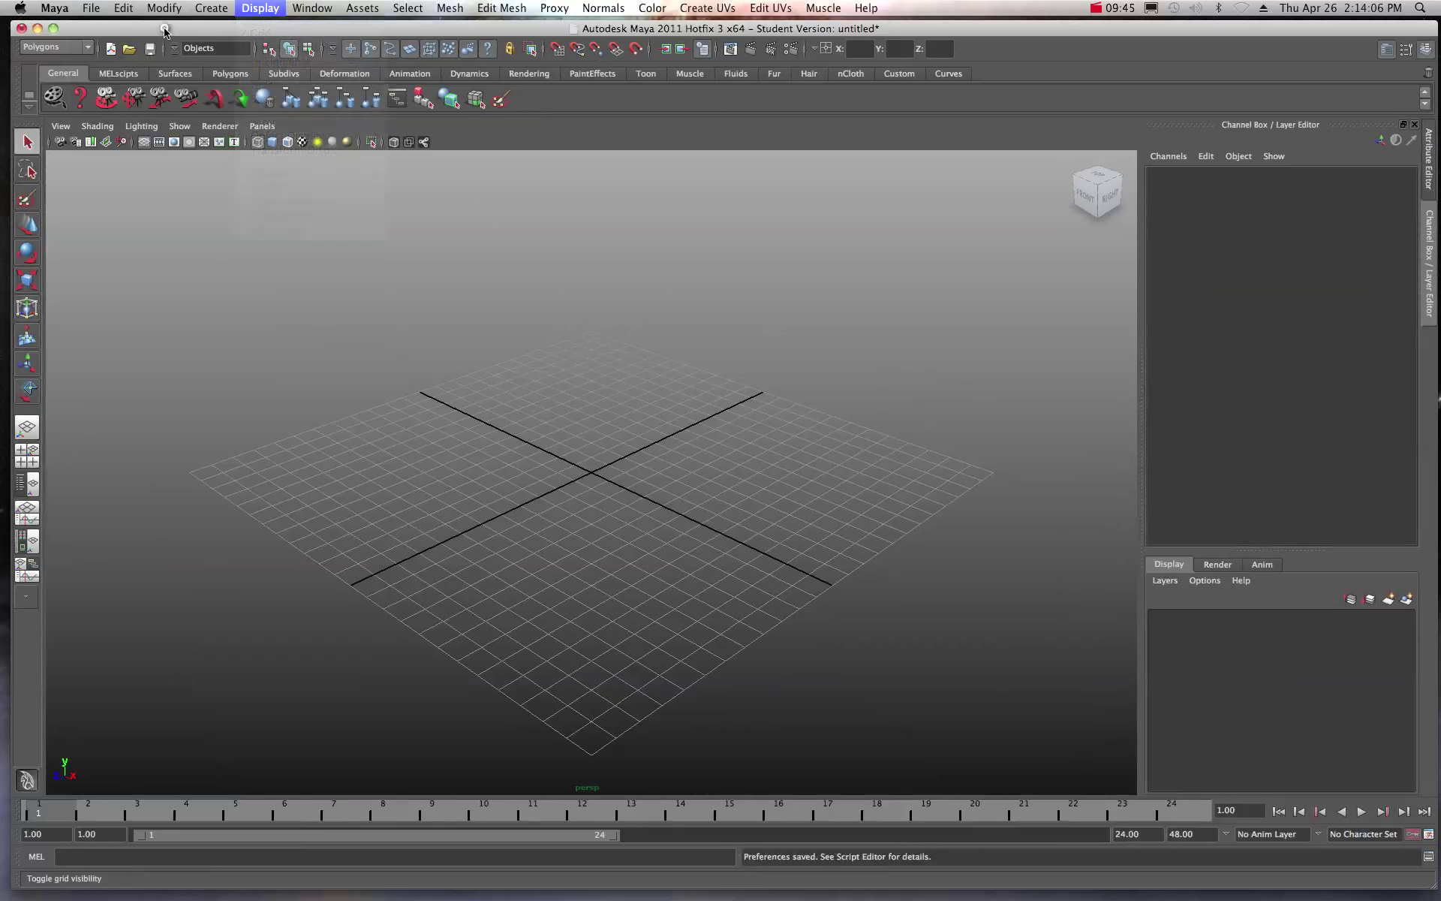
left_click(89, 9)
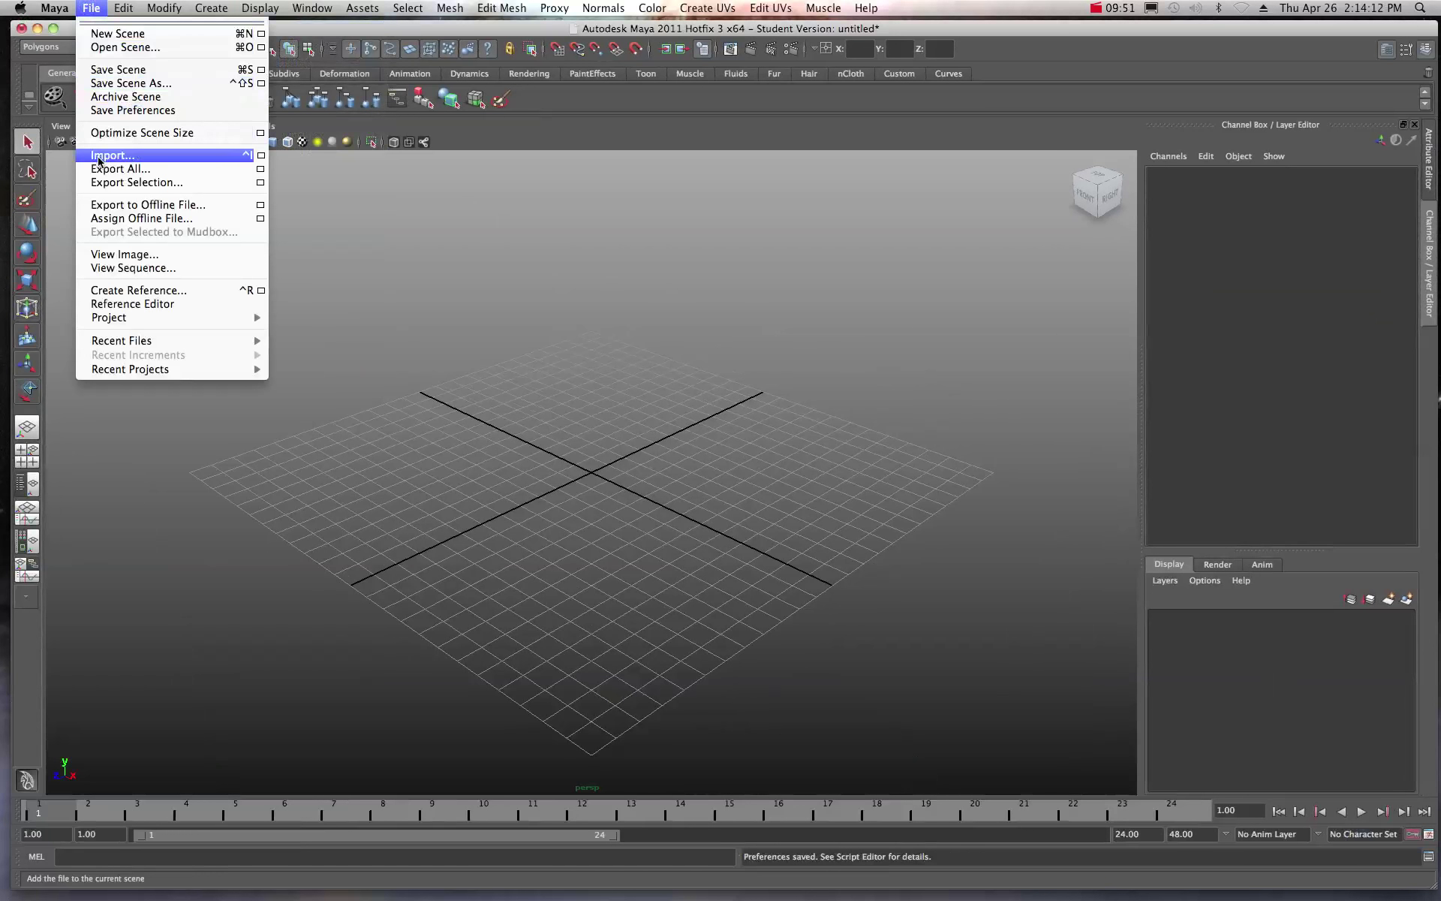
left_click(260, 156)
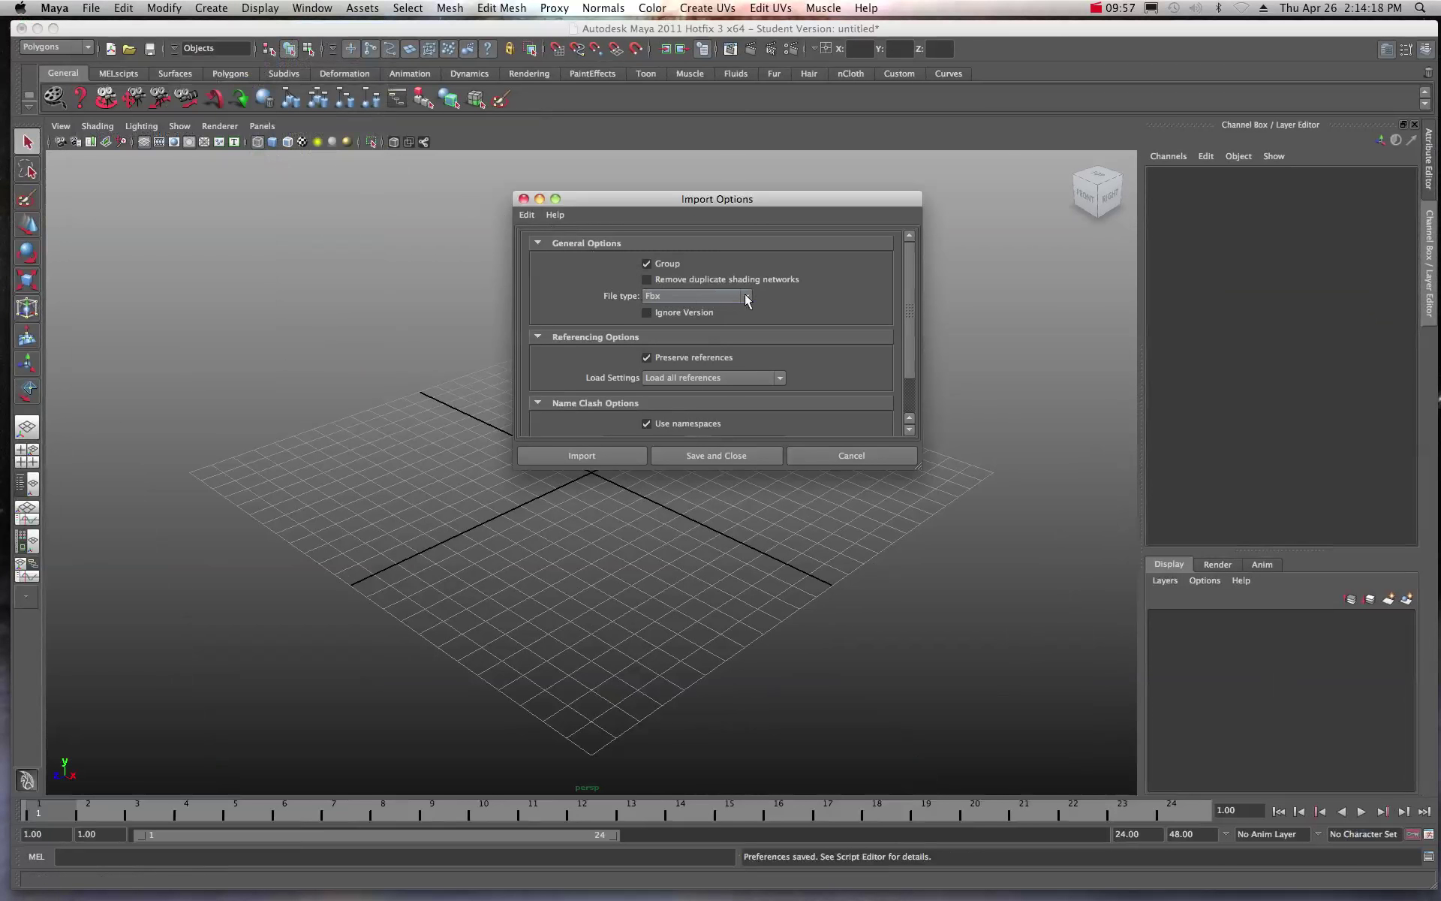
scroll(642, 353, "down", 2)
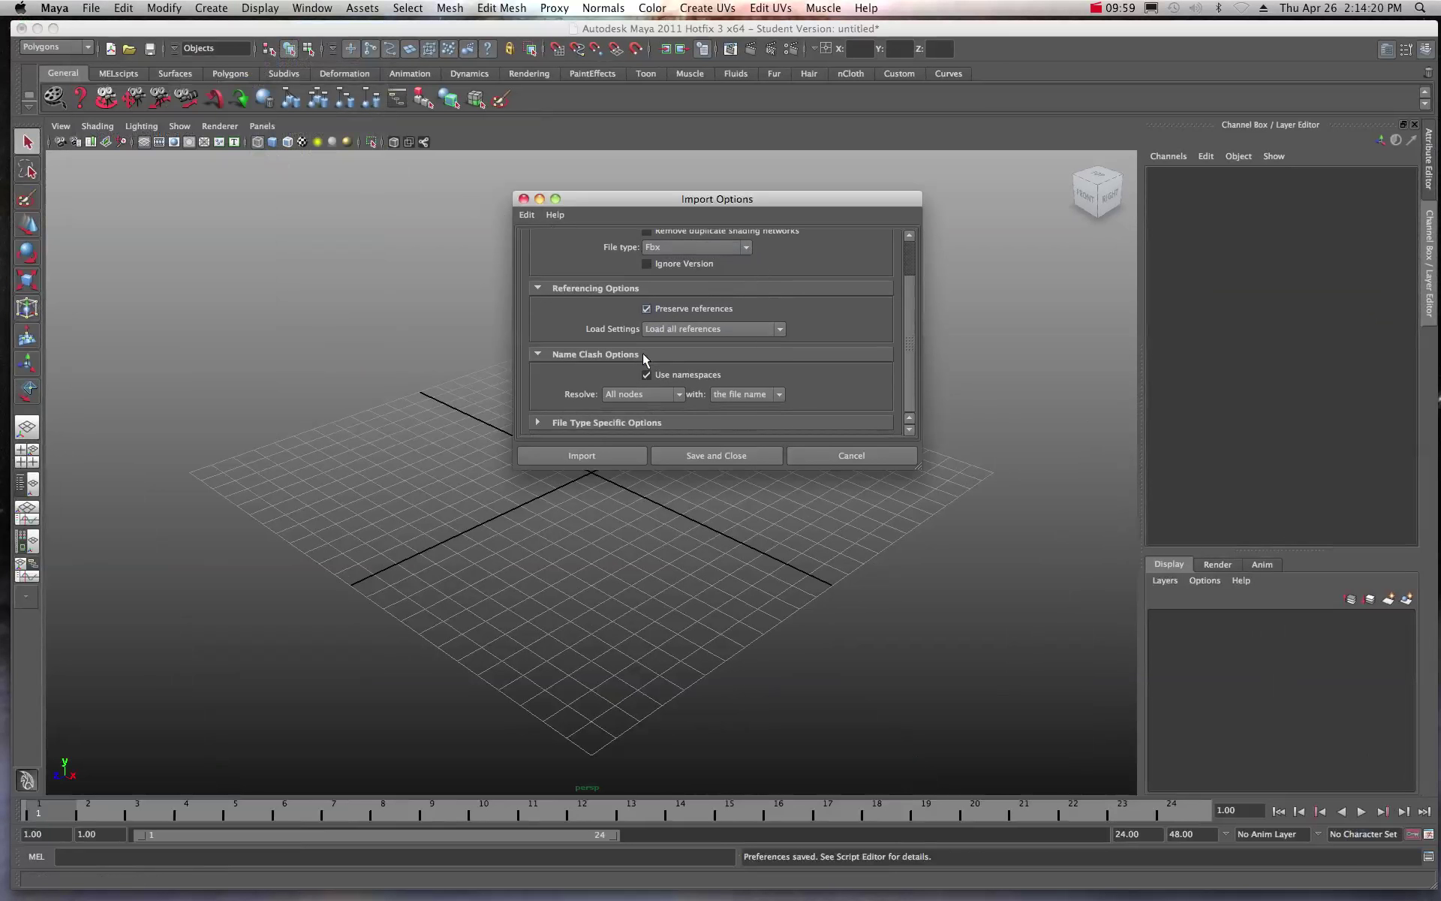
left_click(582, 456)
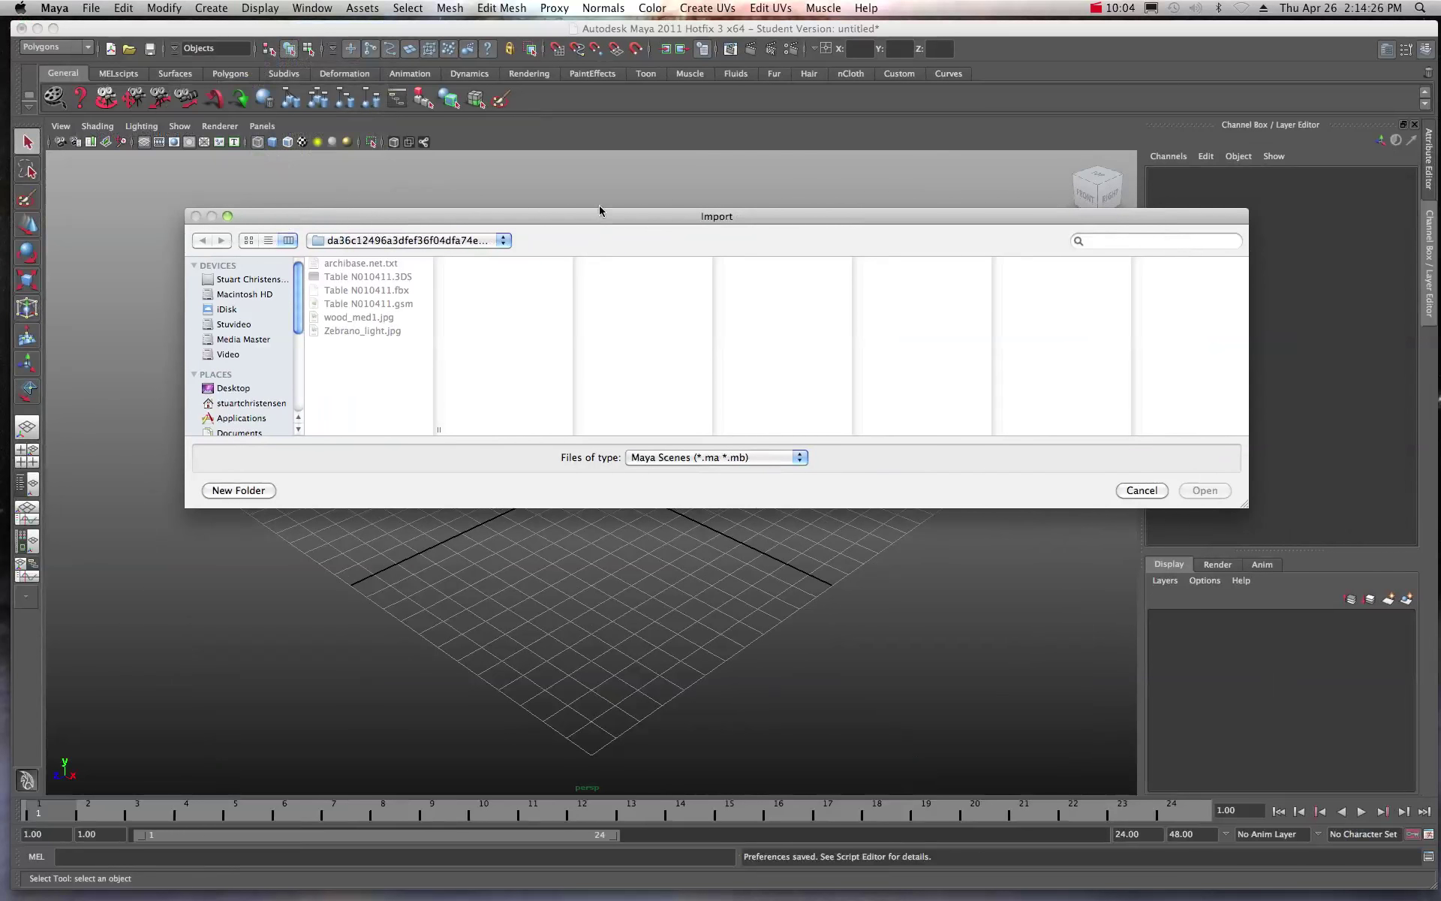
Browse from the Desktop through Models_Assorted_May, 3Dextras_April and Unzipped to the airlock2 folder
left_click(227, 388)
left_click_drag(439, 271, 439, 353)
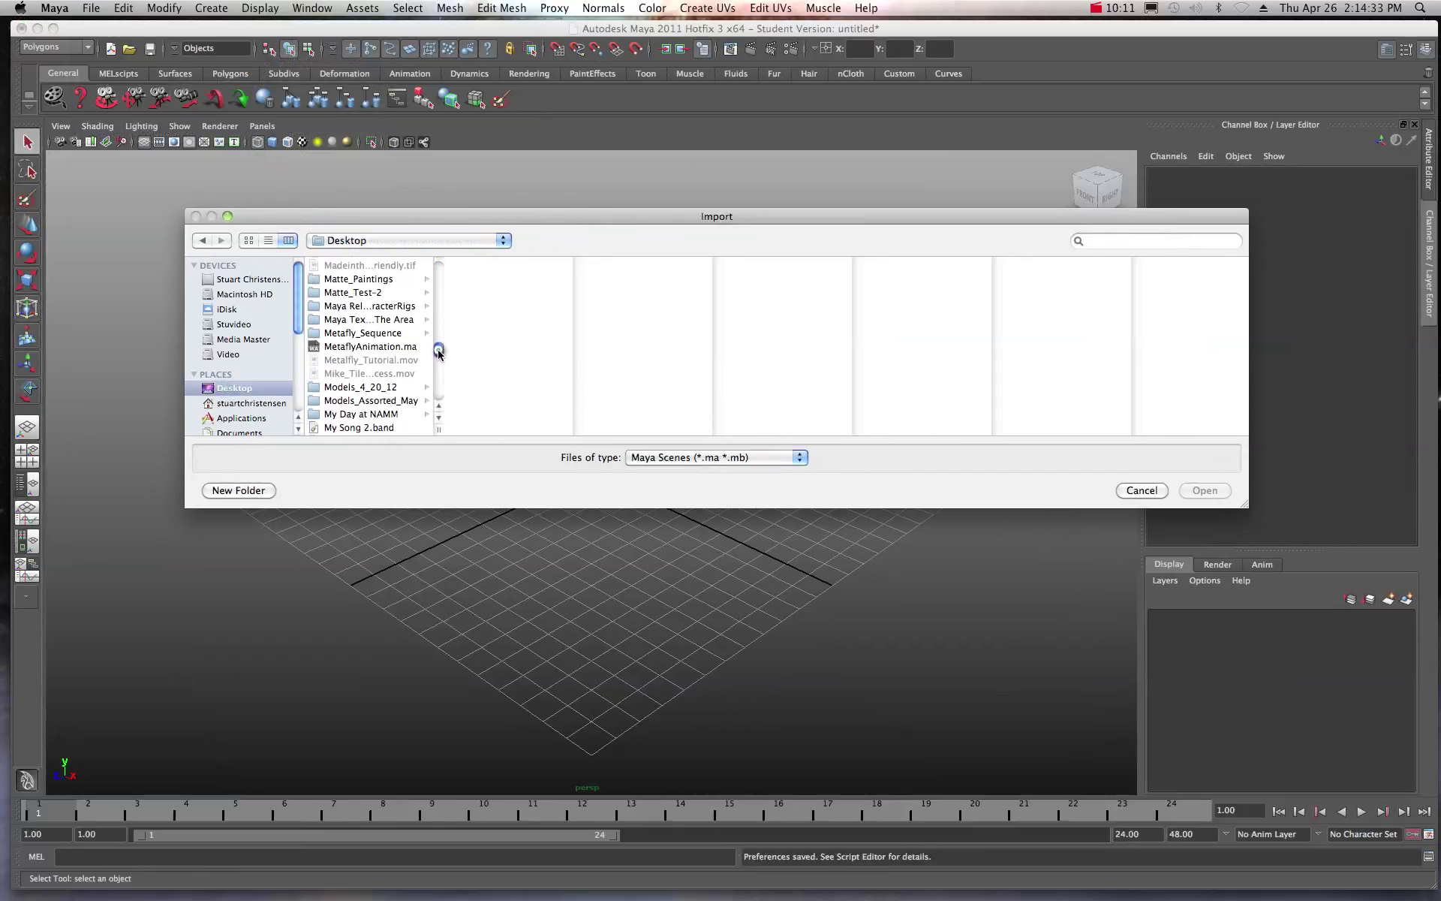
left_click(376, 402)
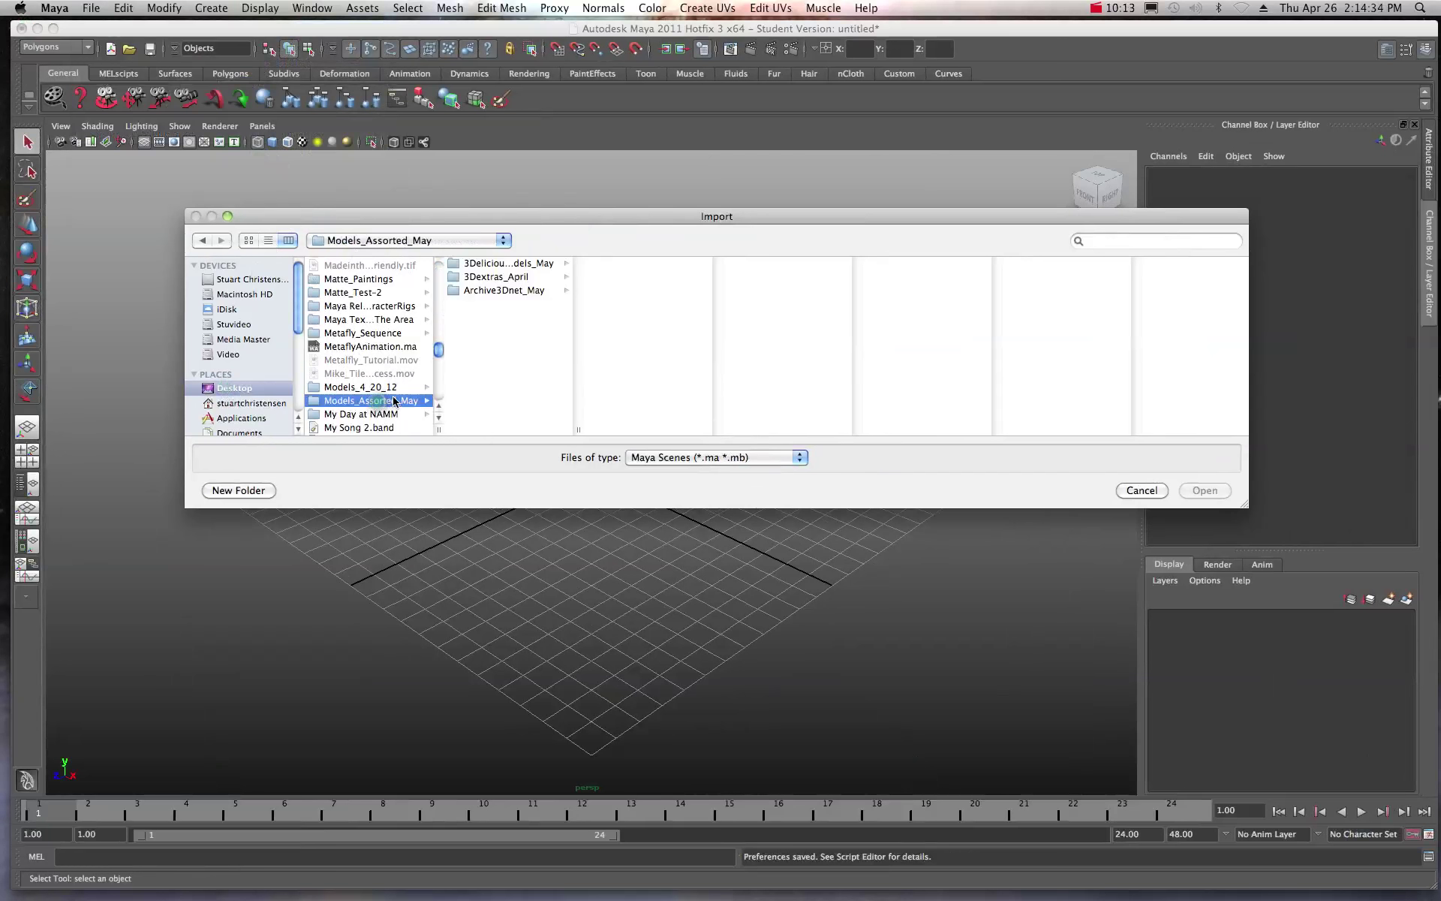
left_click(486, 277)
left_click(622, 264)
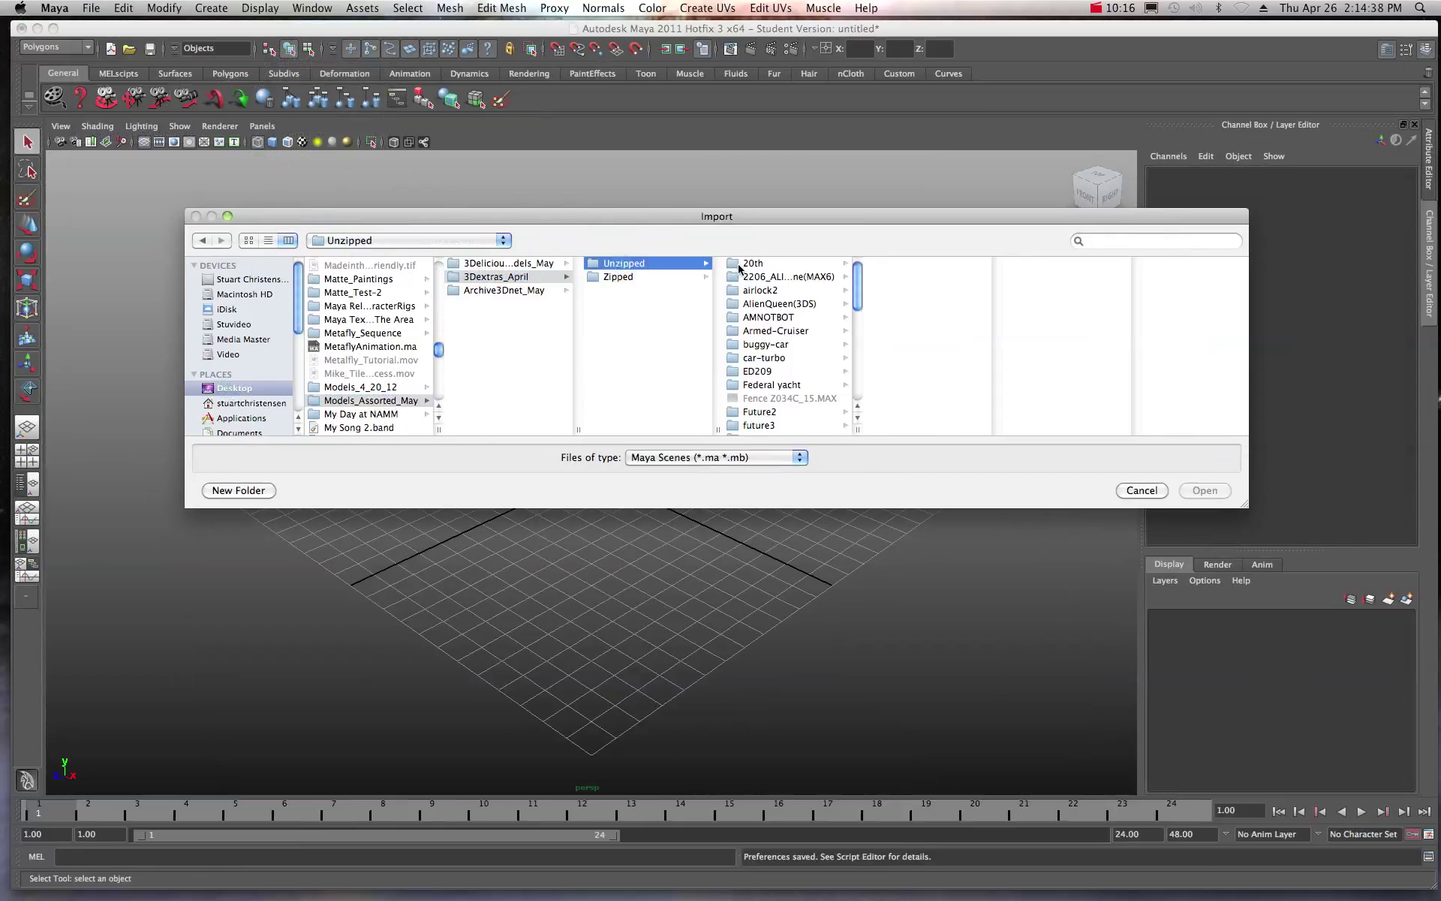
left_click(766, 291)
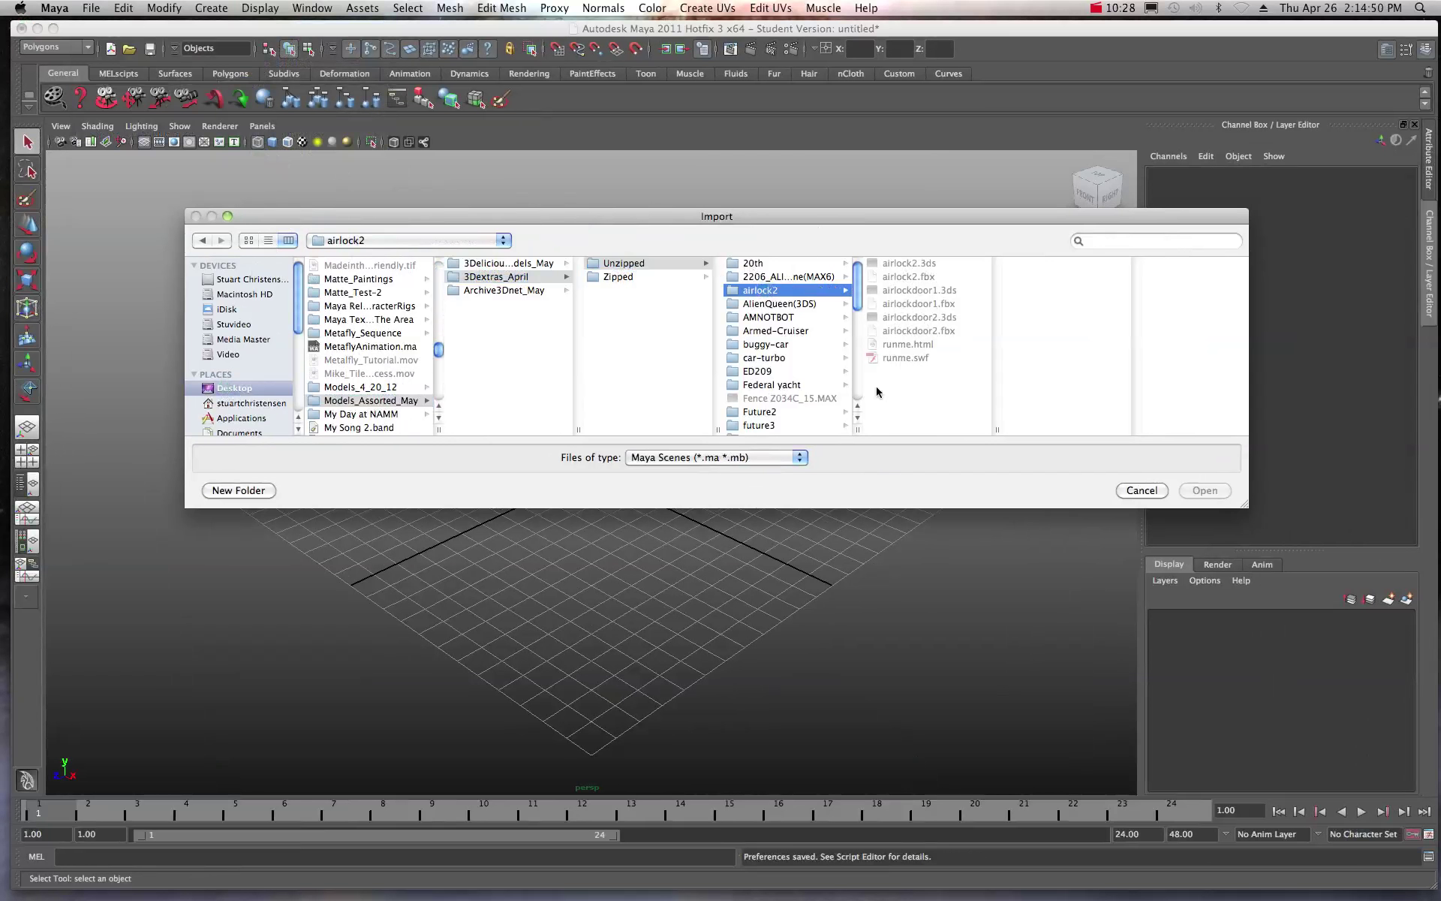
Set the import file type filter to Fbx (*.fbx *.FBX)
left_click(800, 459)
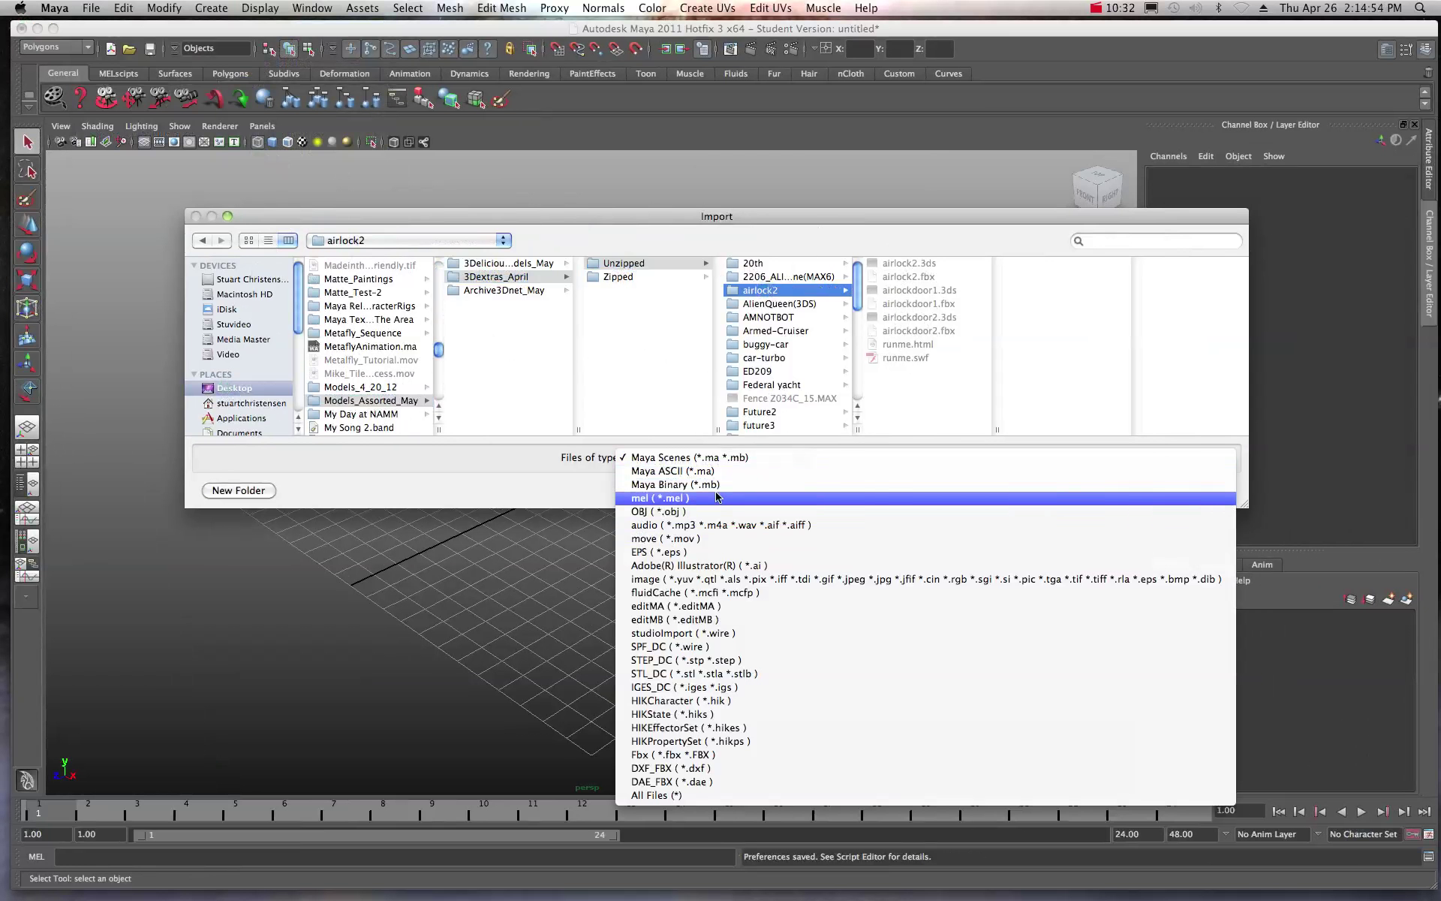
left_click(547, 462)
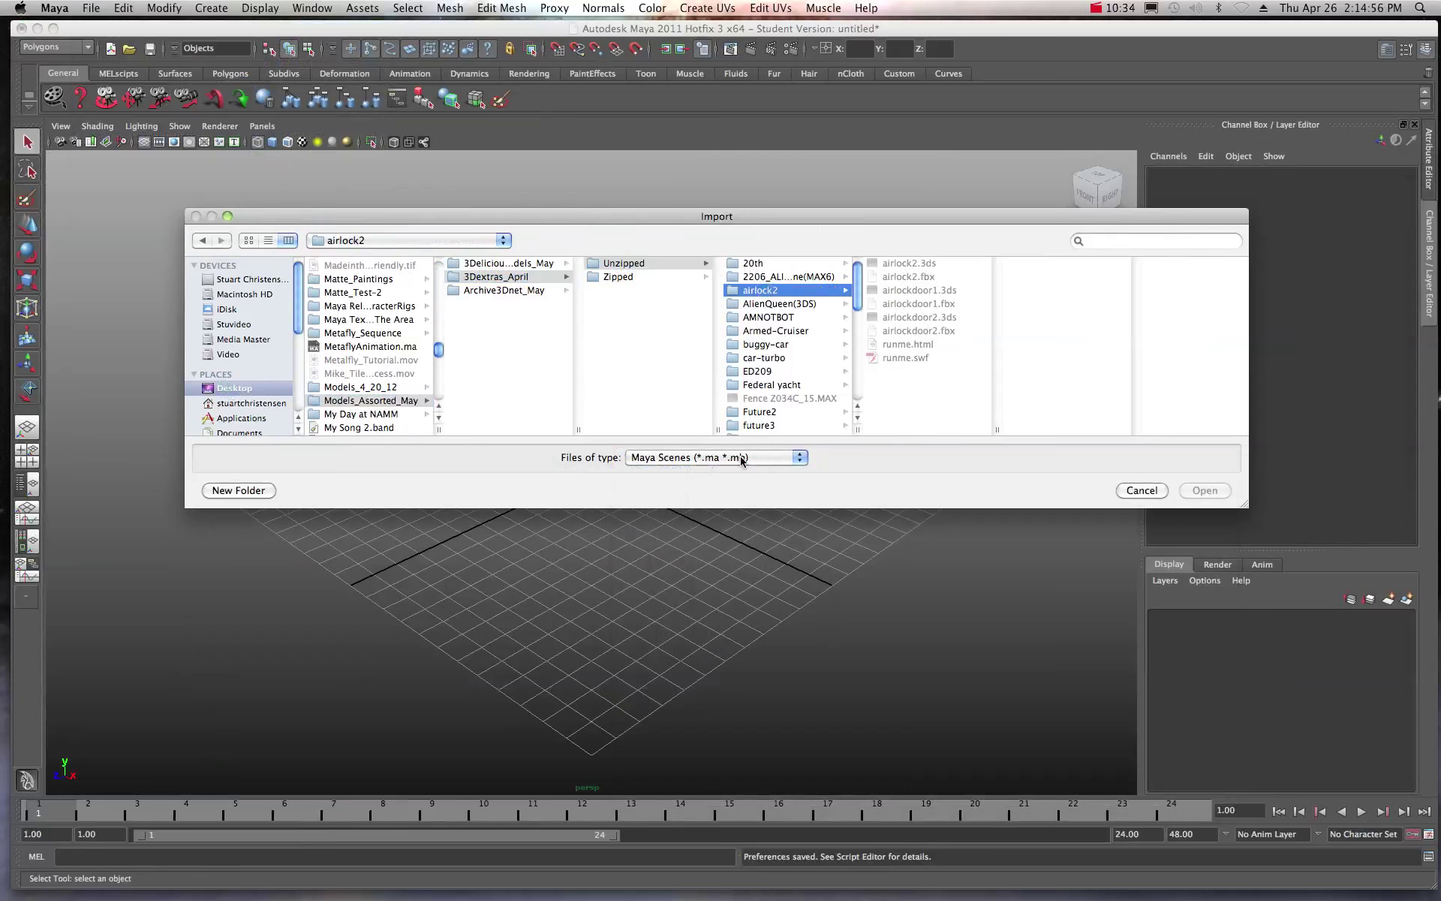
left_click(799, 457)
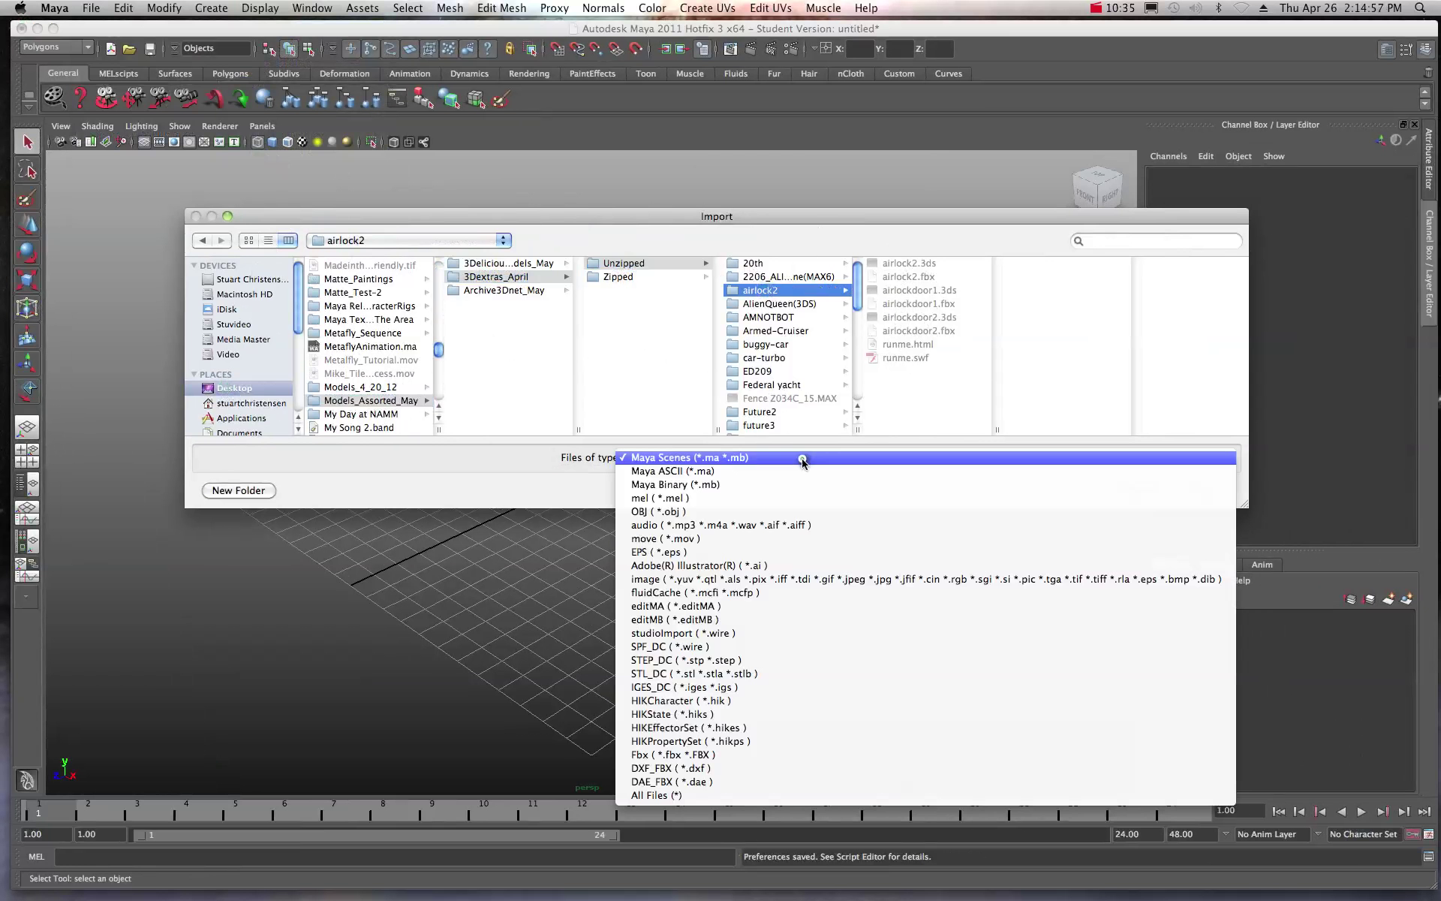
left_click(704, 754)
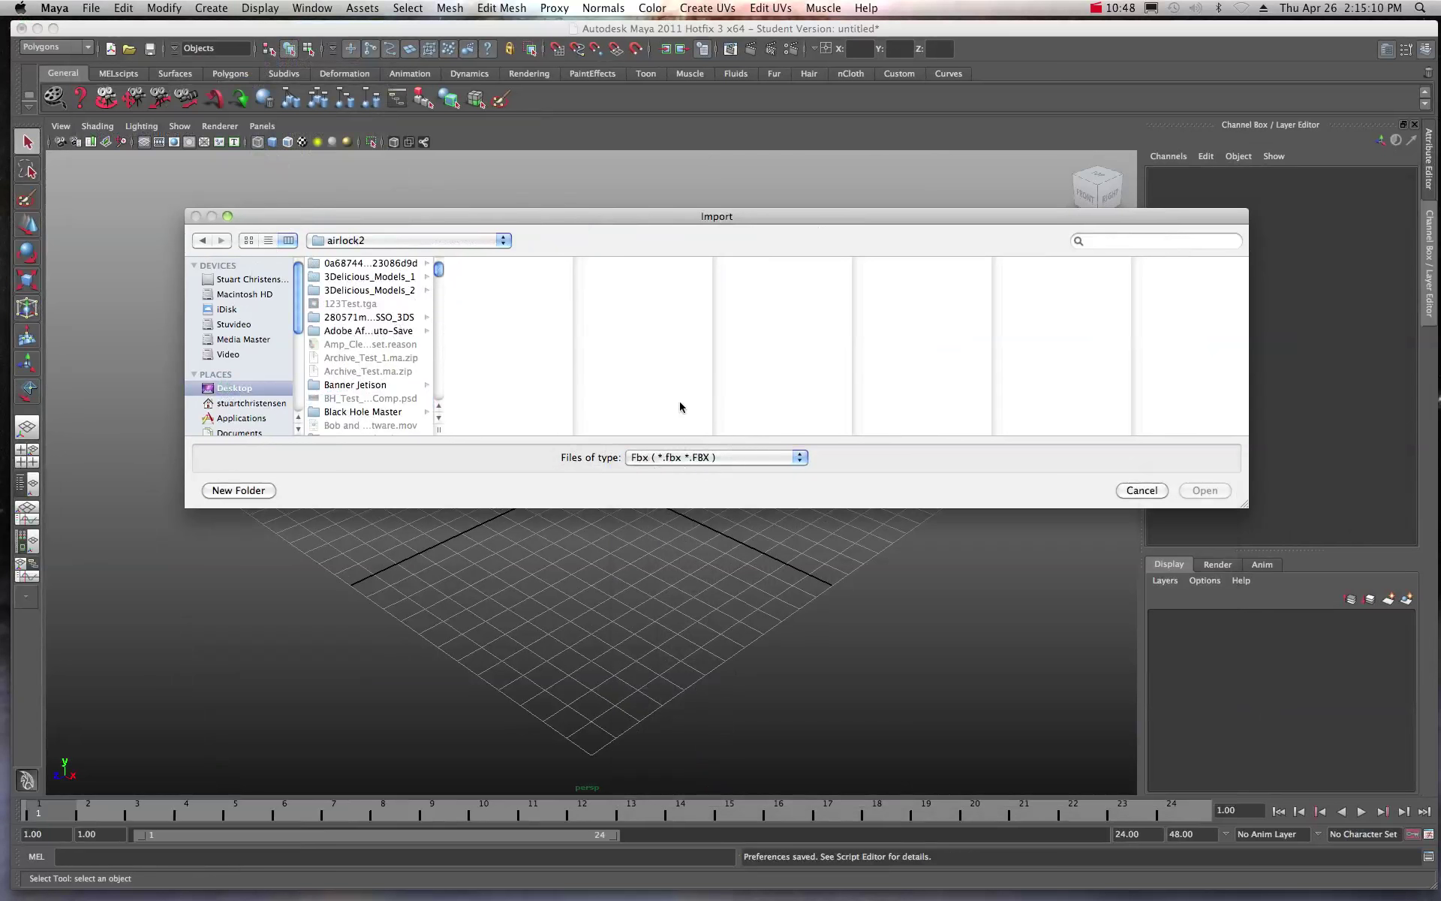
Open airlock2.fbx for import from the airlock2 folder under Models_Assorted_May, 3Dextras_April, Unzipped
left_click_drag(440, 272, 440, 355)
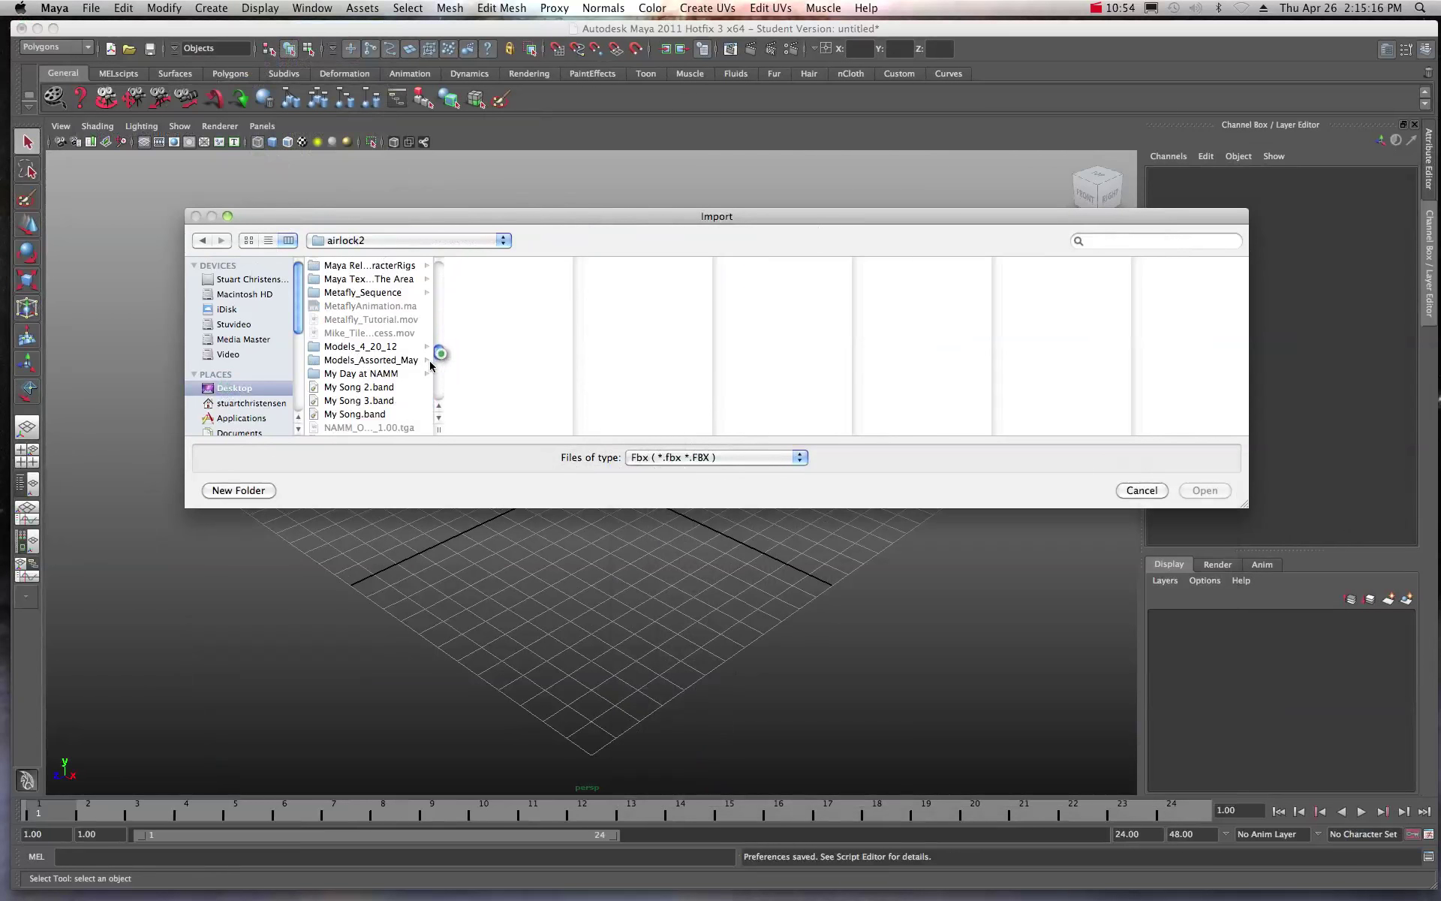
left_click(413, 360)
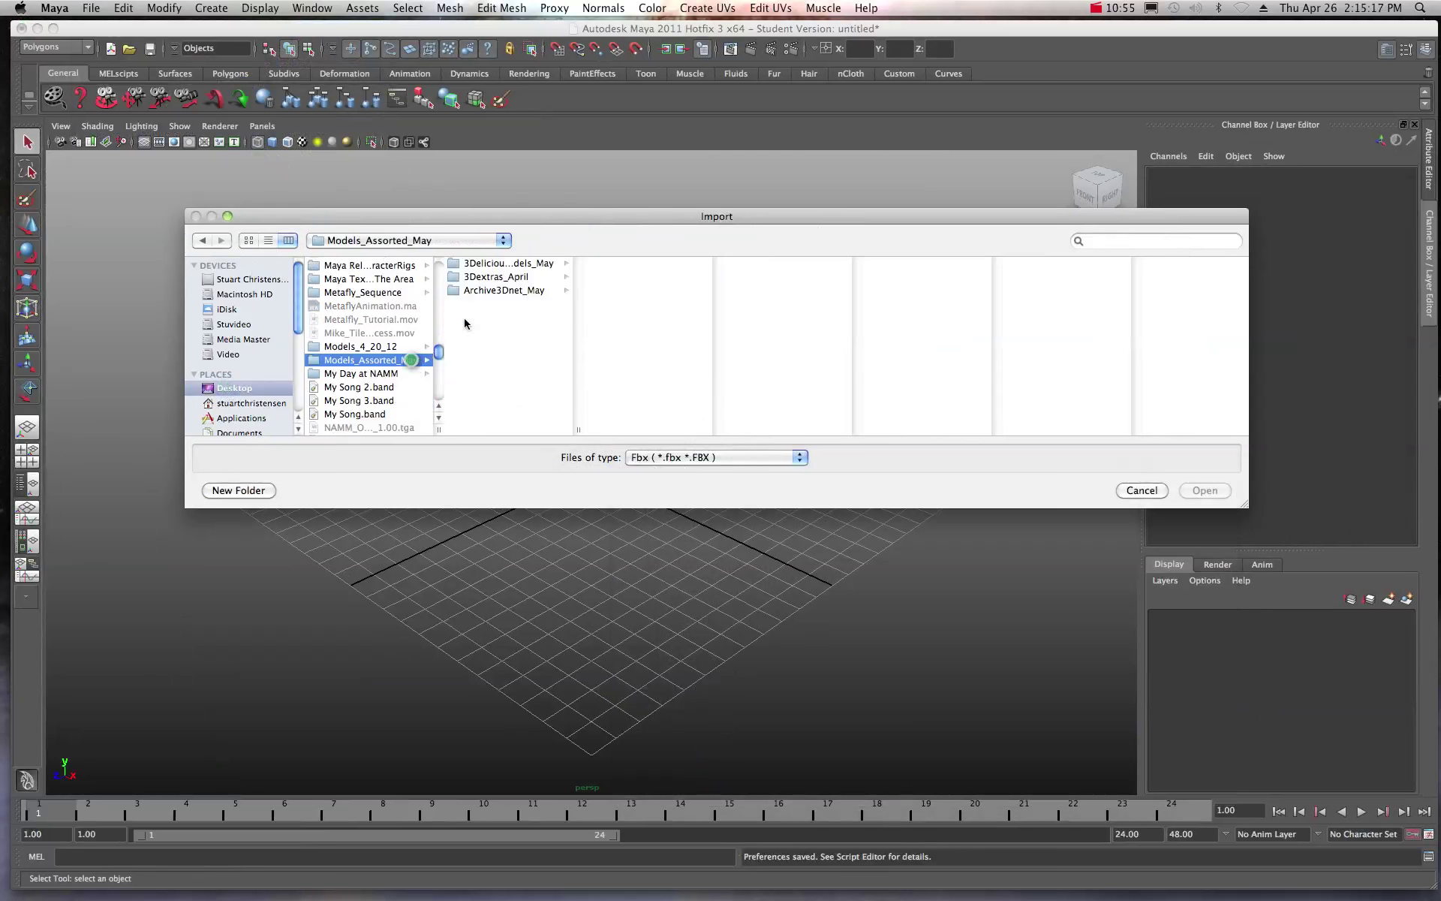
left_click(513, 276)
left_click(605, 265)
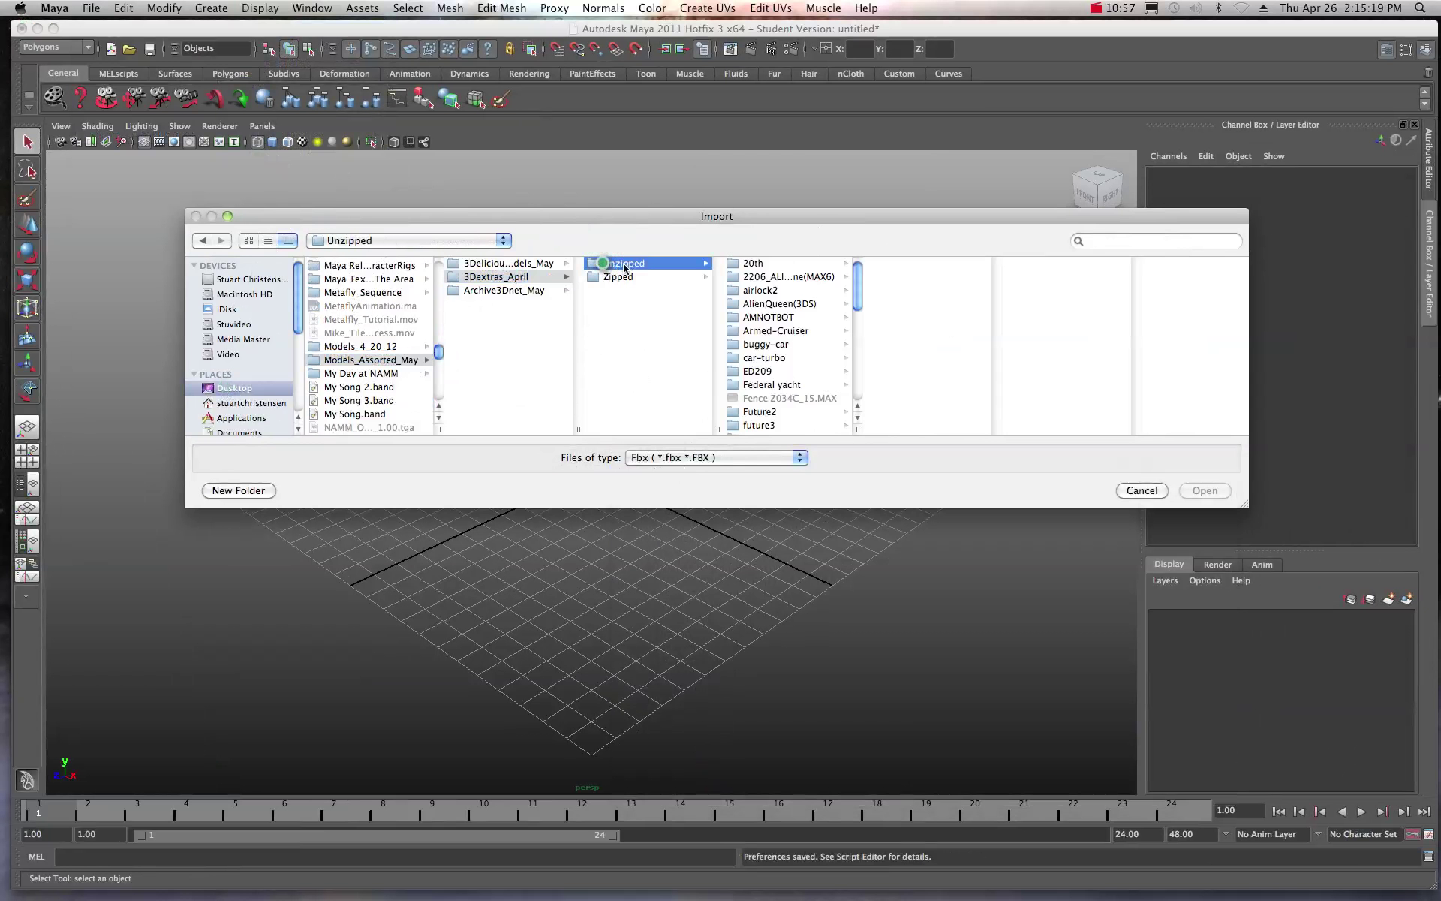
left_click(754, 291)
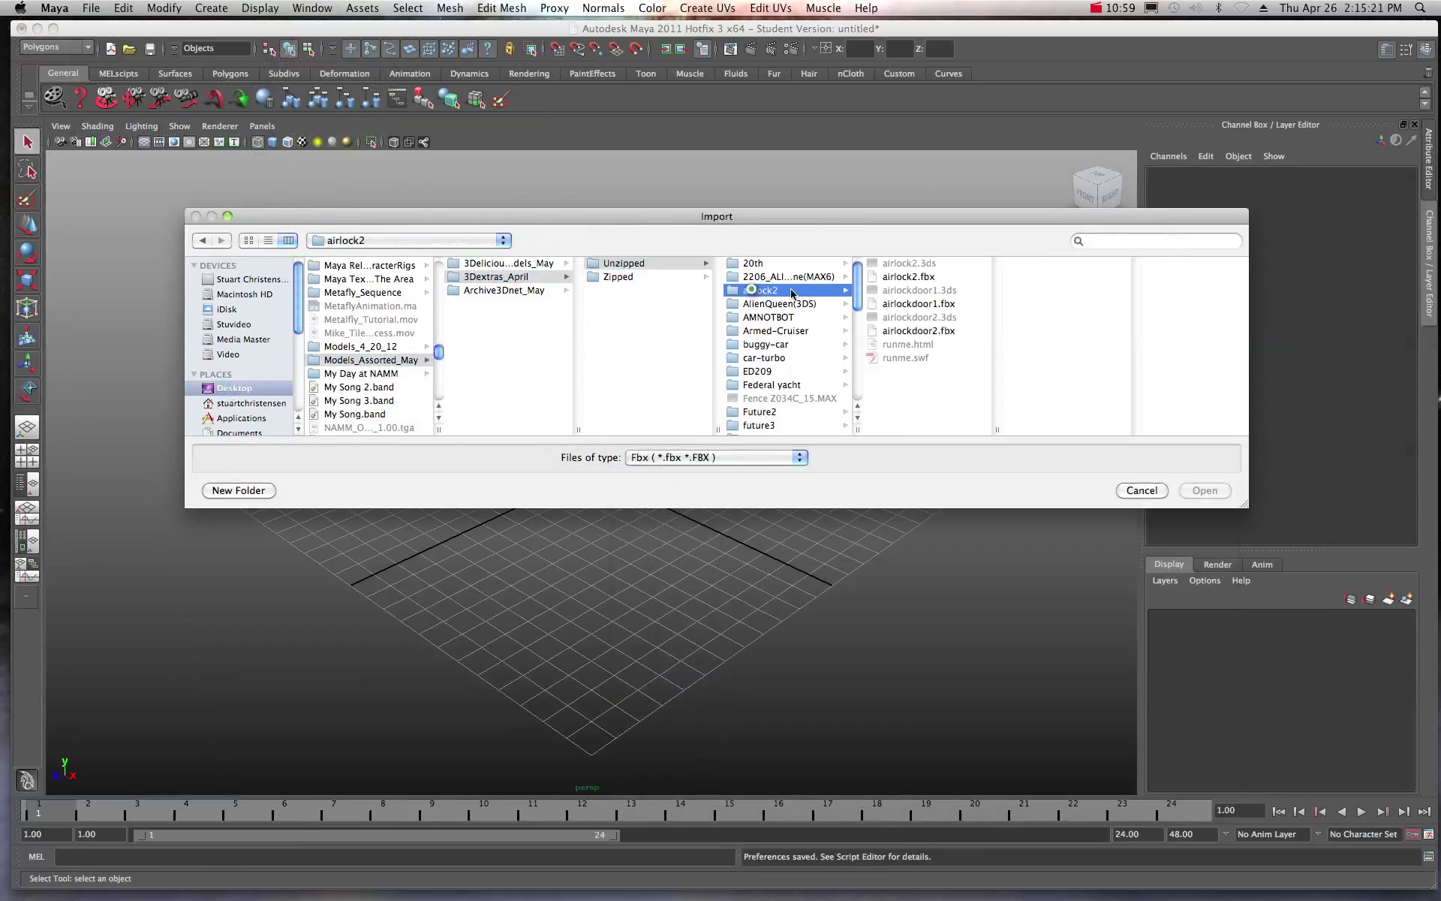
left_click(920, 278)
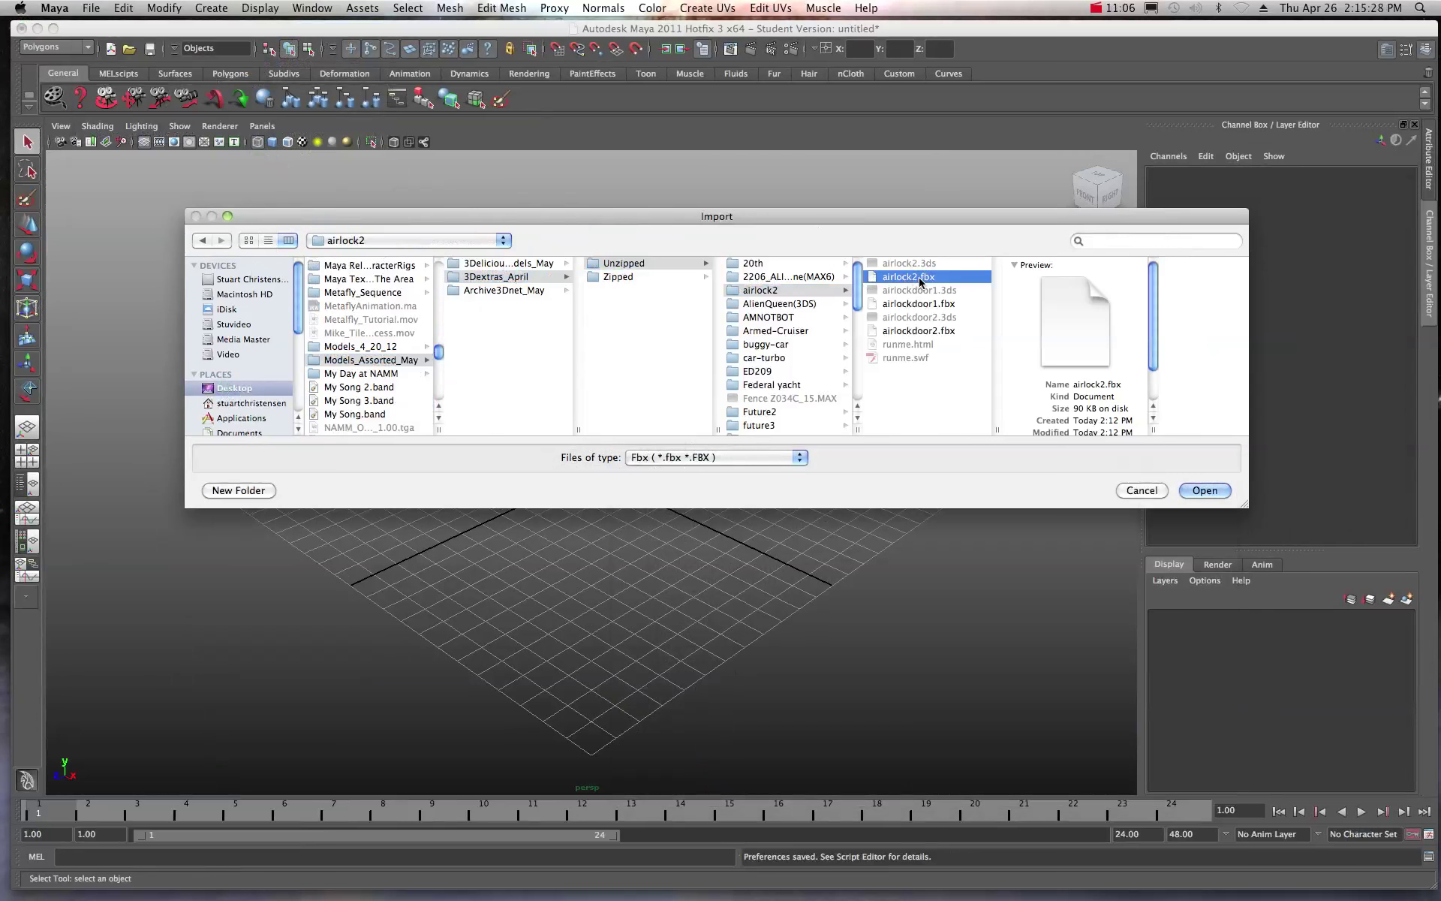
left_click(1205, 493)
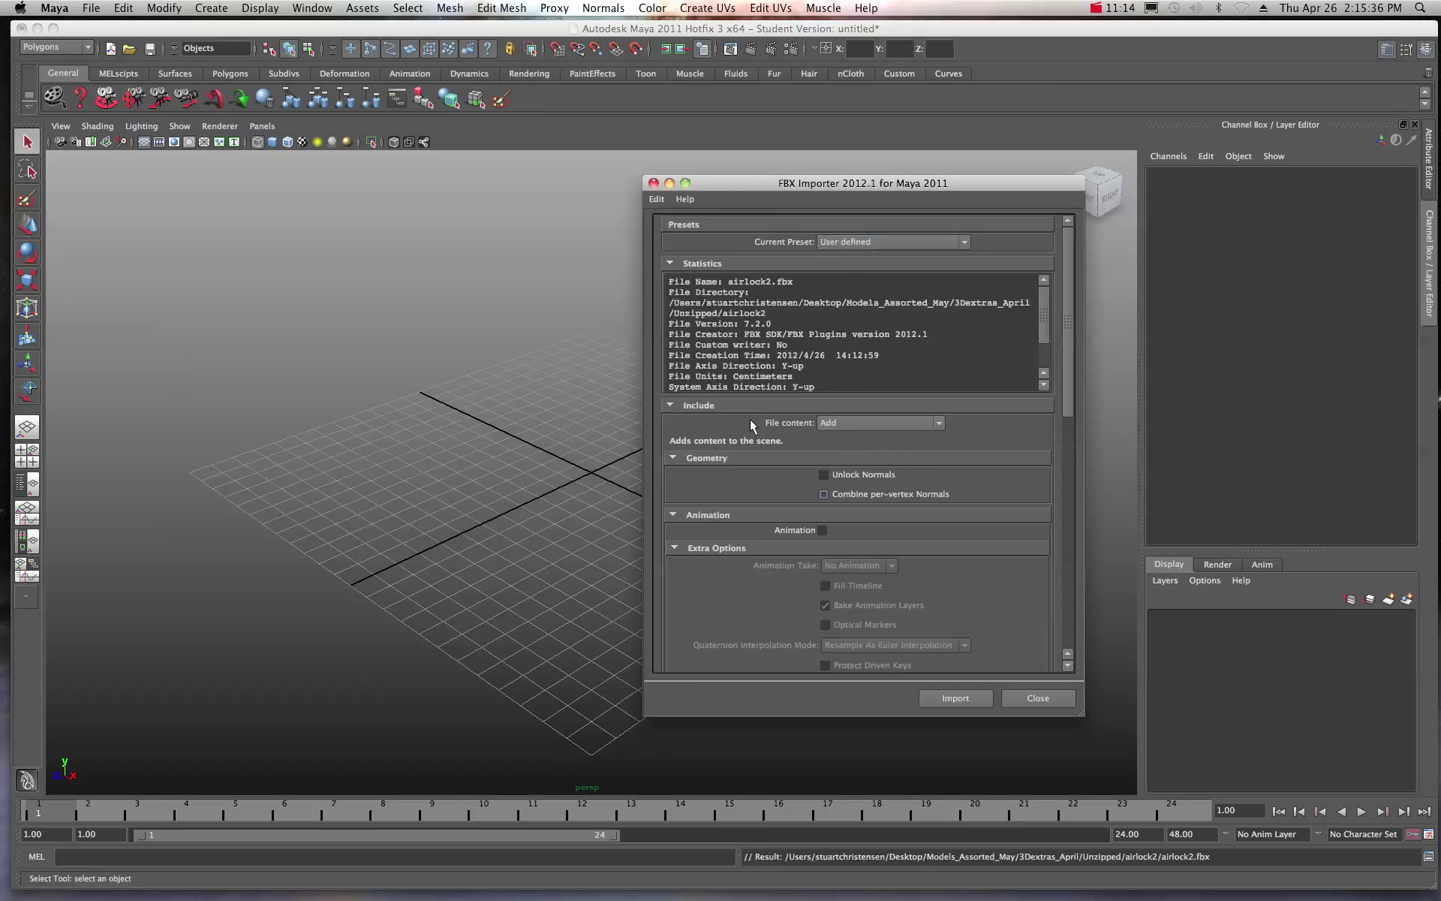
Review the FBX Importer's animation, camera, light and unit options, keep them as set, and import airlock2.fbx
scroll(789, 435, "down", 5)
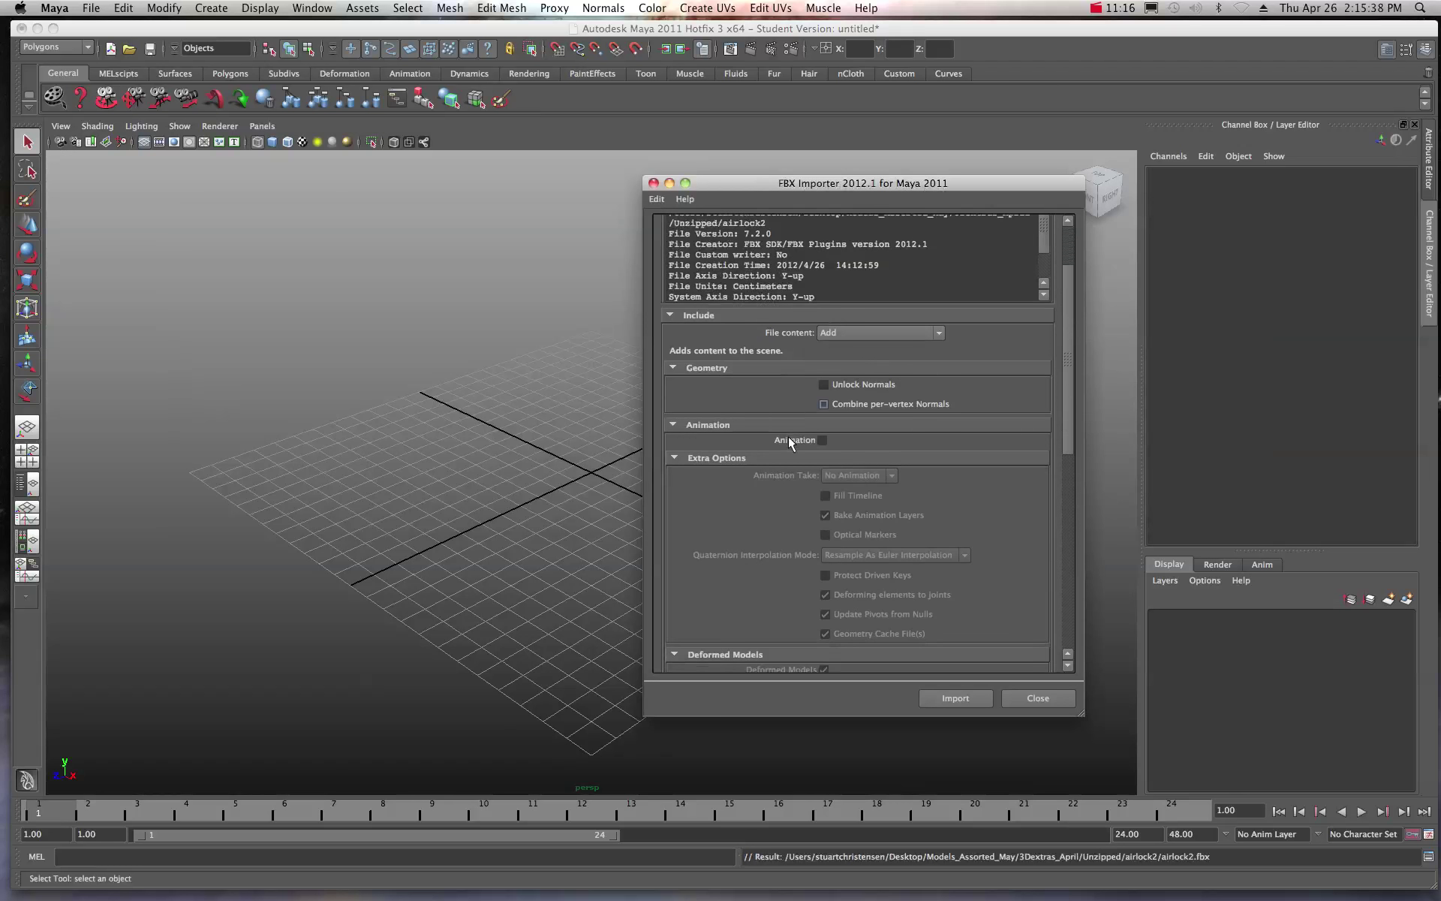
scroll(788, 437, "down", 6)
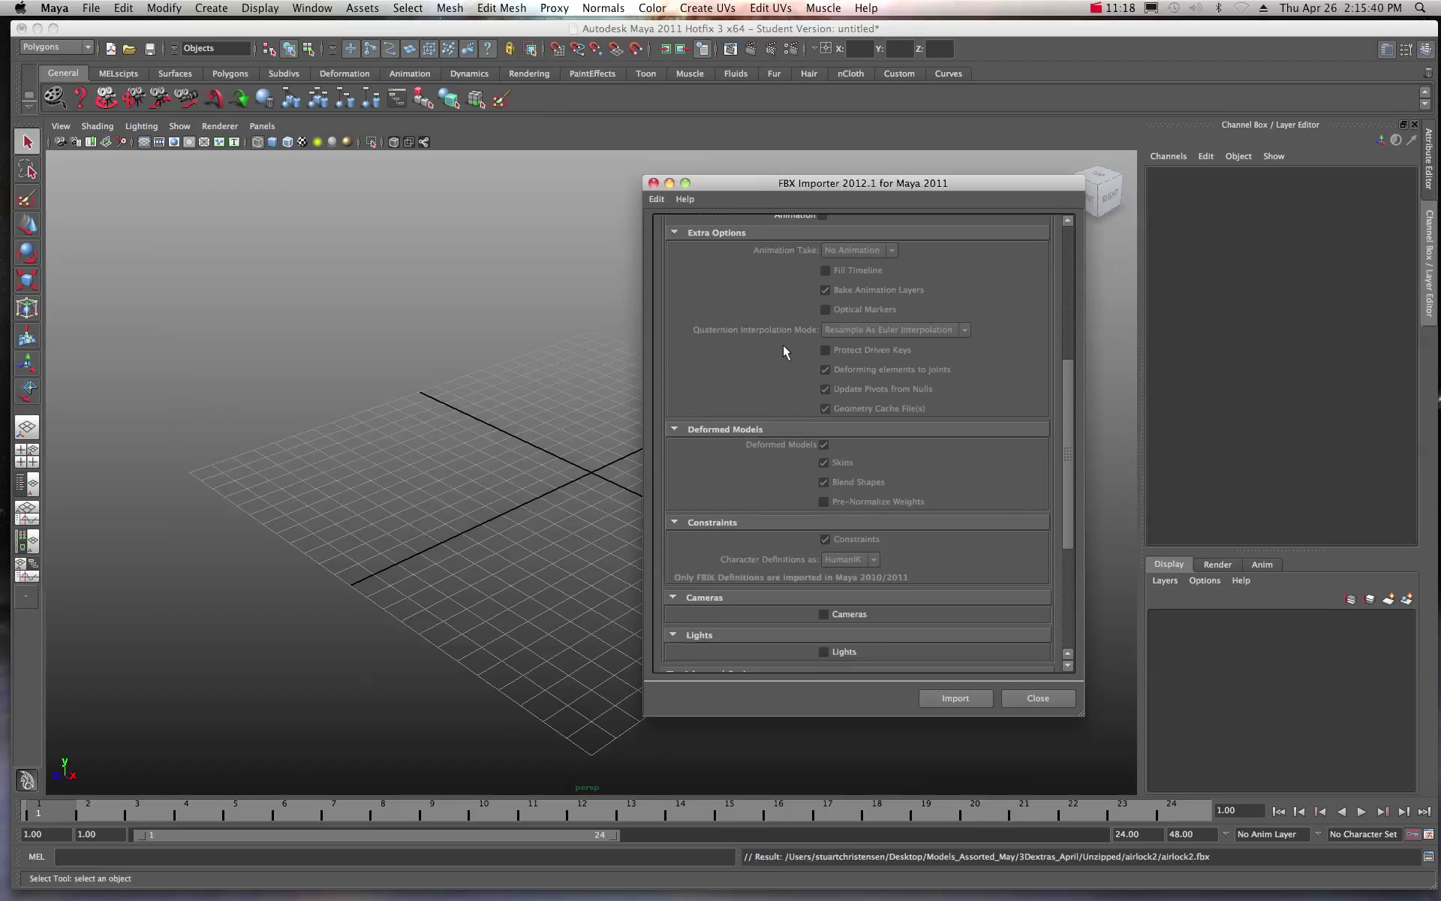
scroll(803, 461, "down", 4)
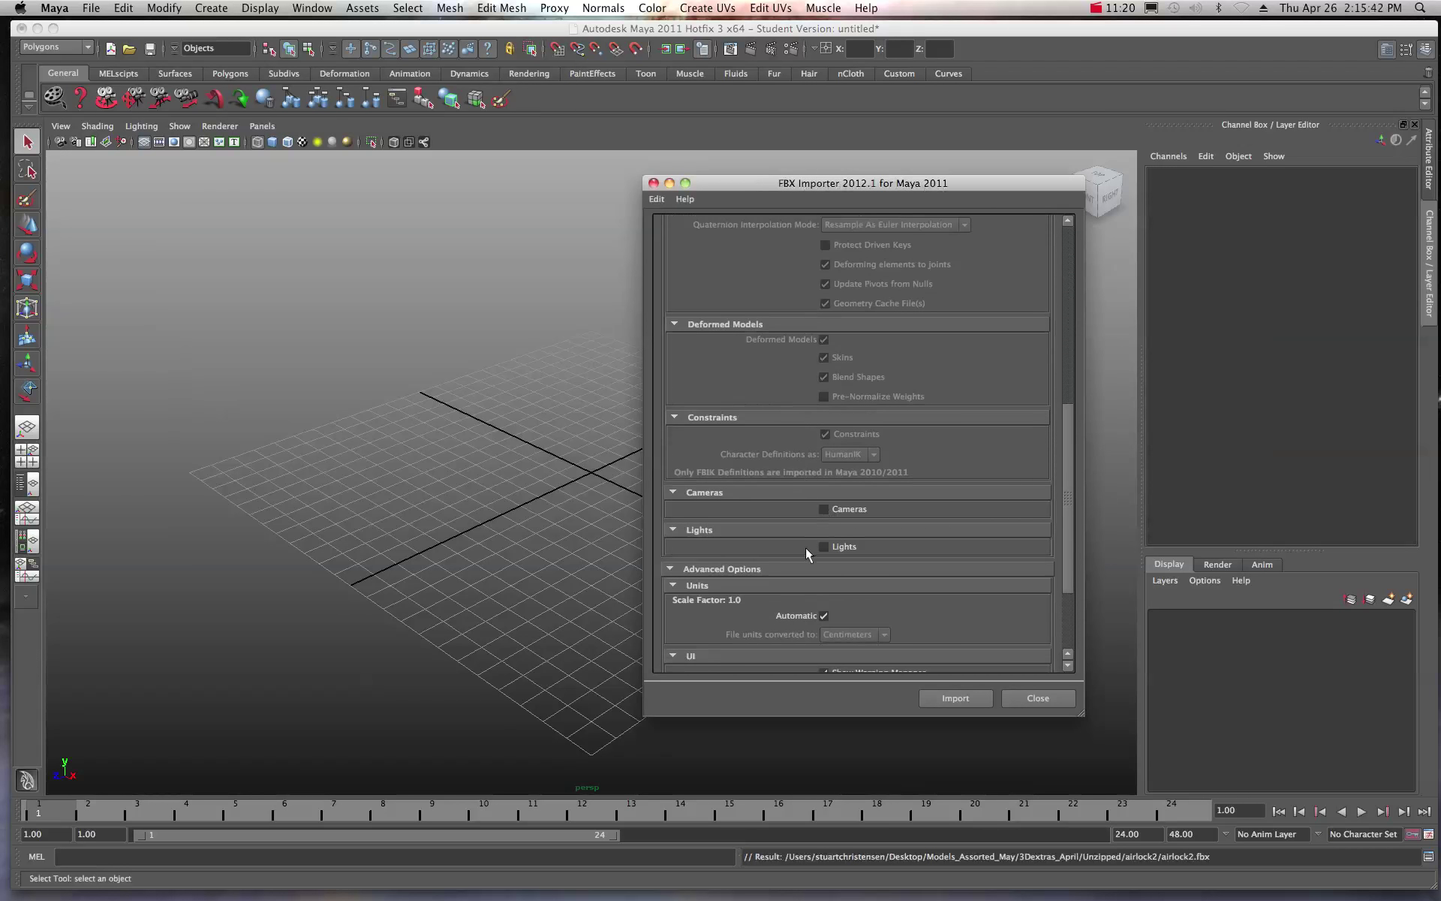
scroll(788, 497, "down", 4)
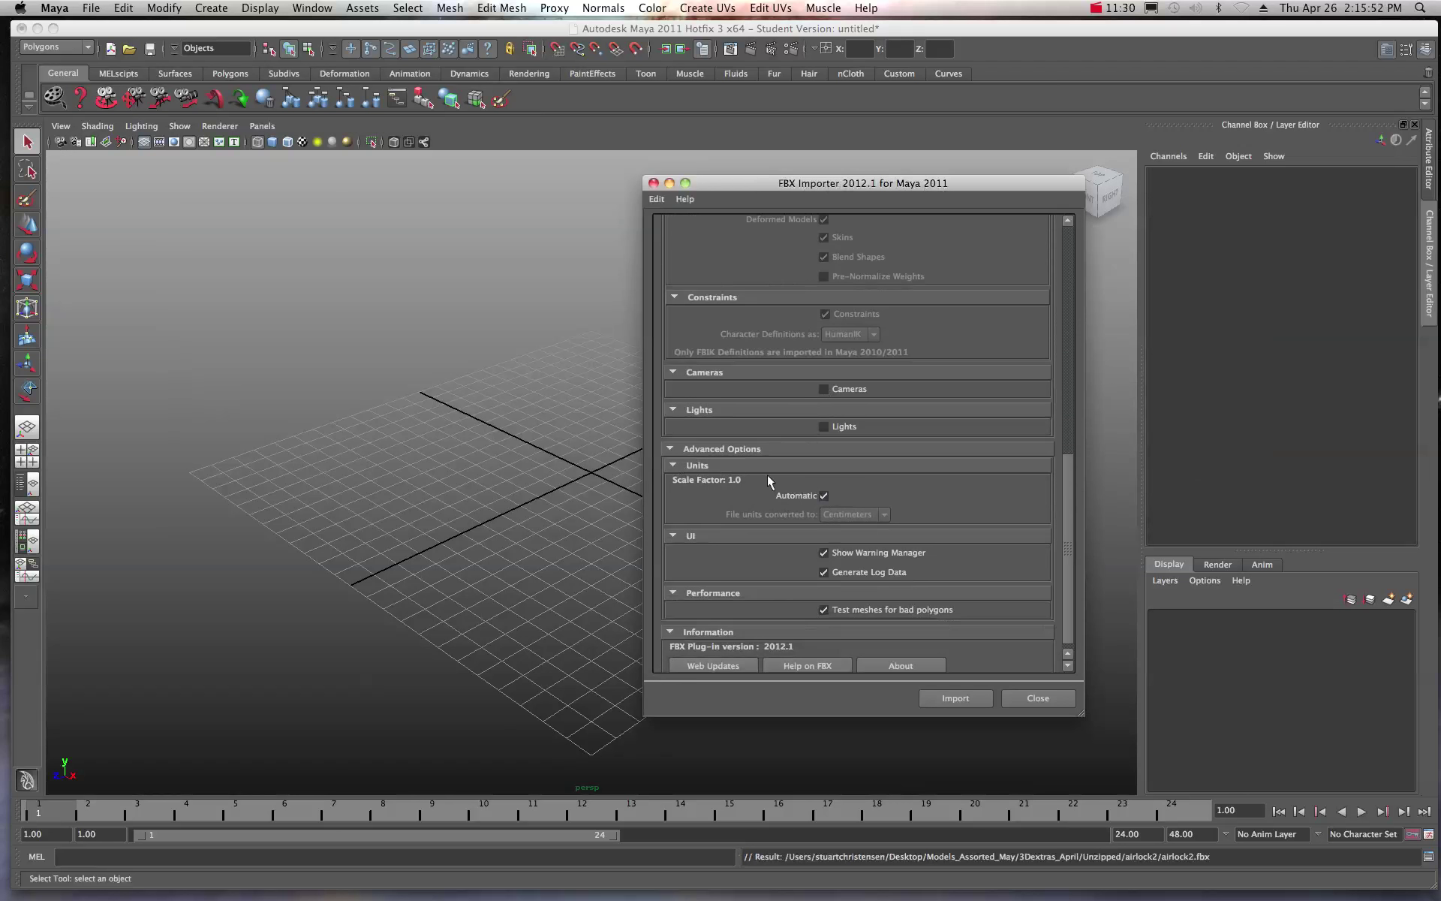
scroll(767, 474, "down", 1)
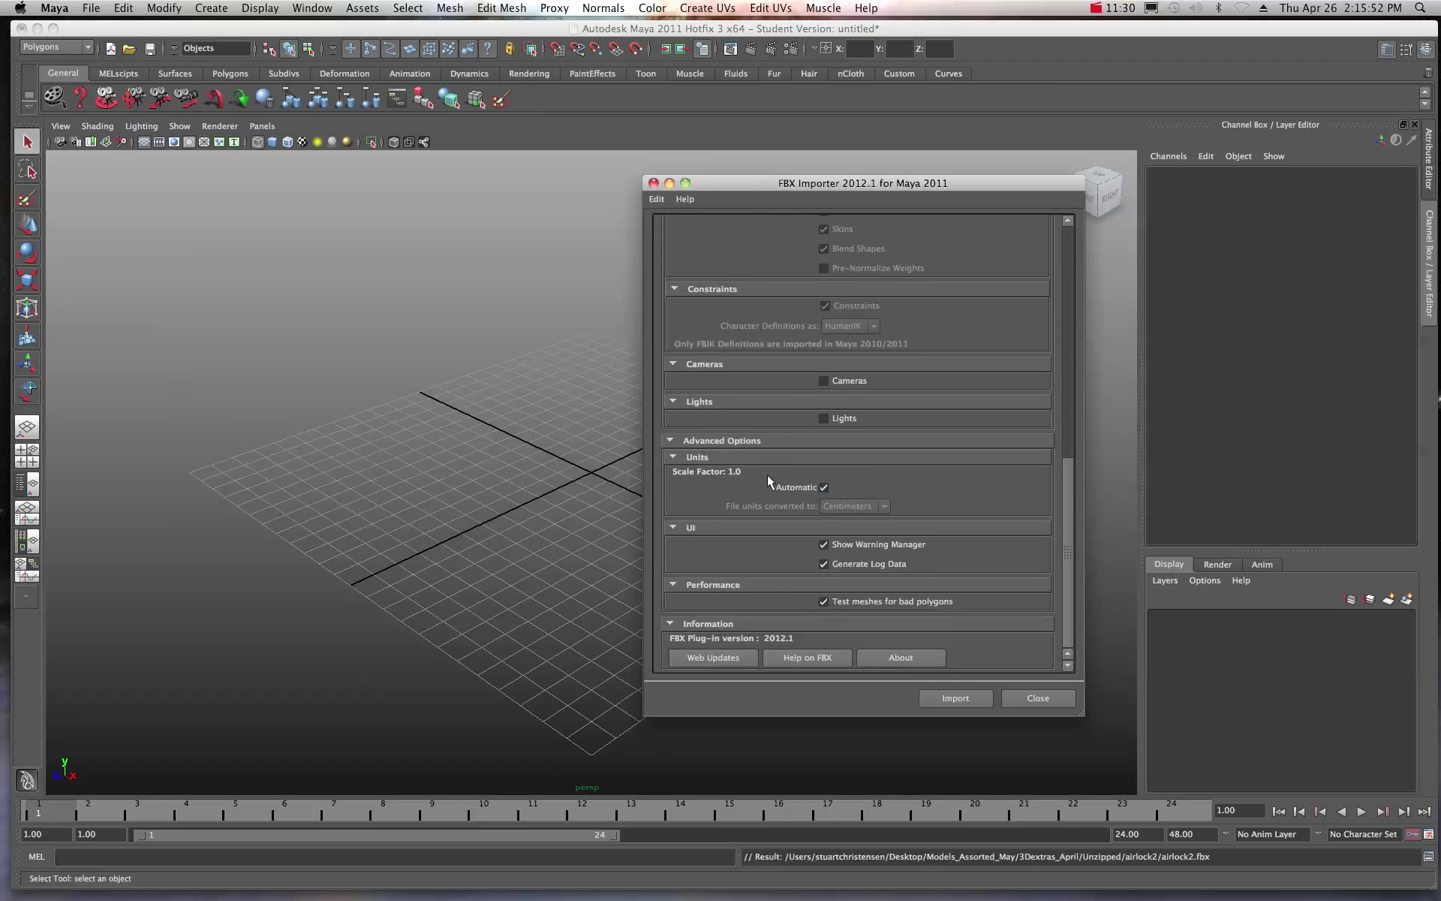
left_click(955, 698)
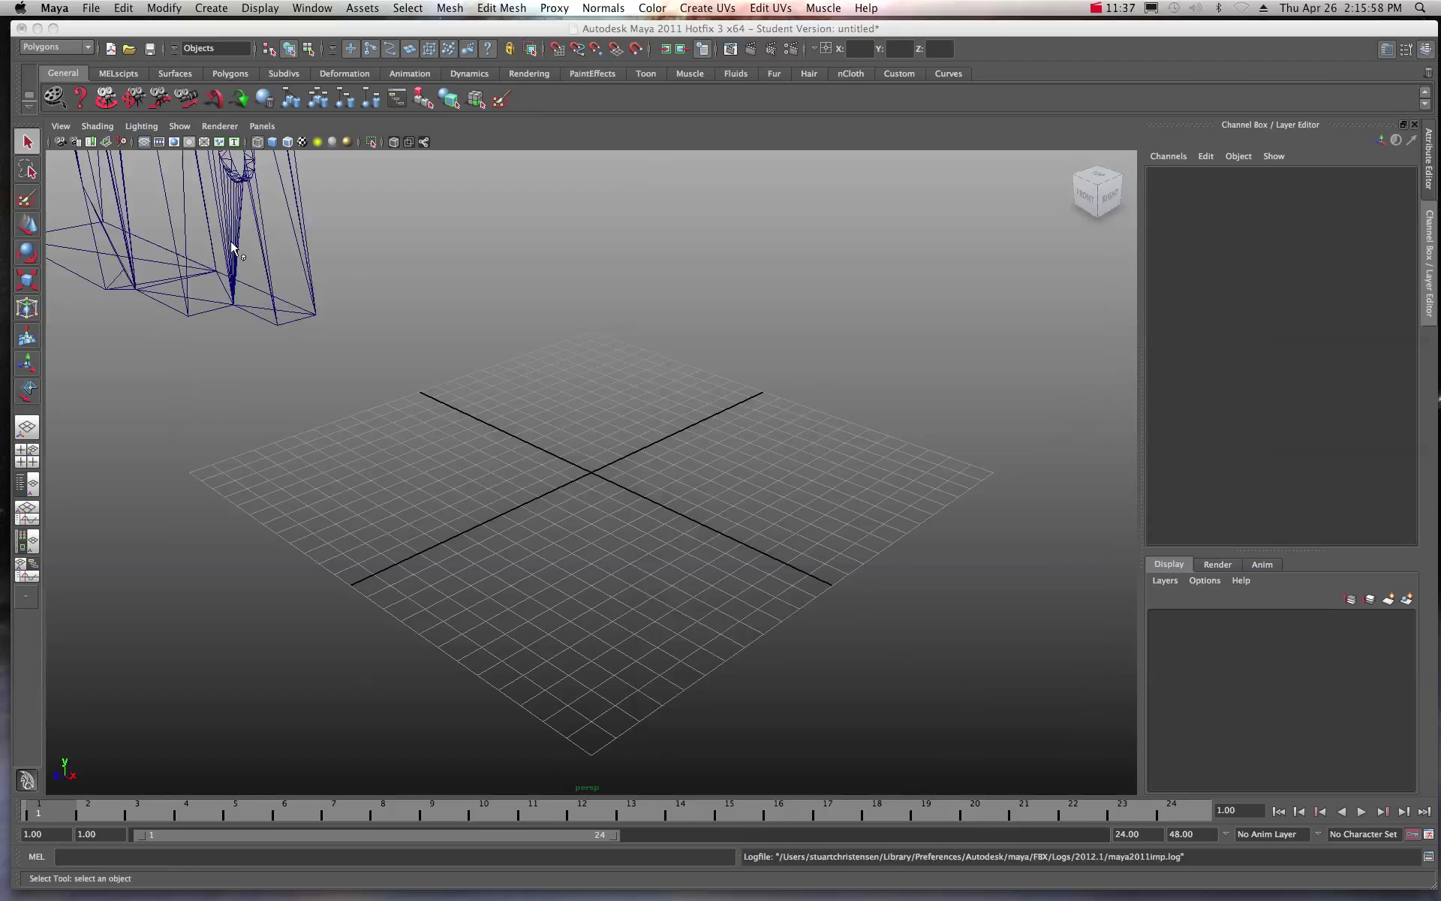
Frame the imported airlock in the perspective view and display it shaded with its wireframe overlaid
key("a")
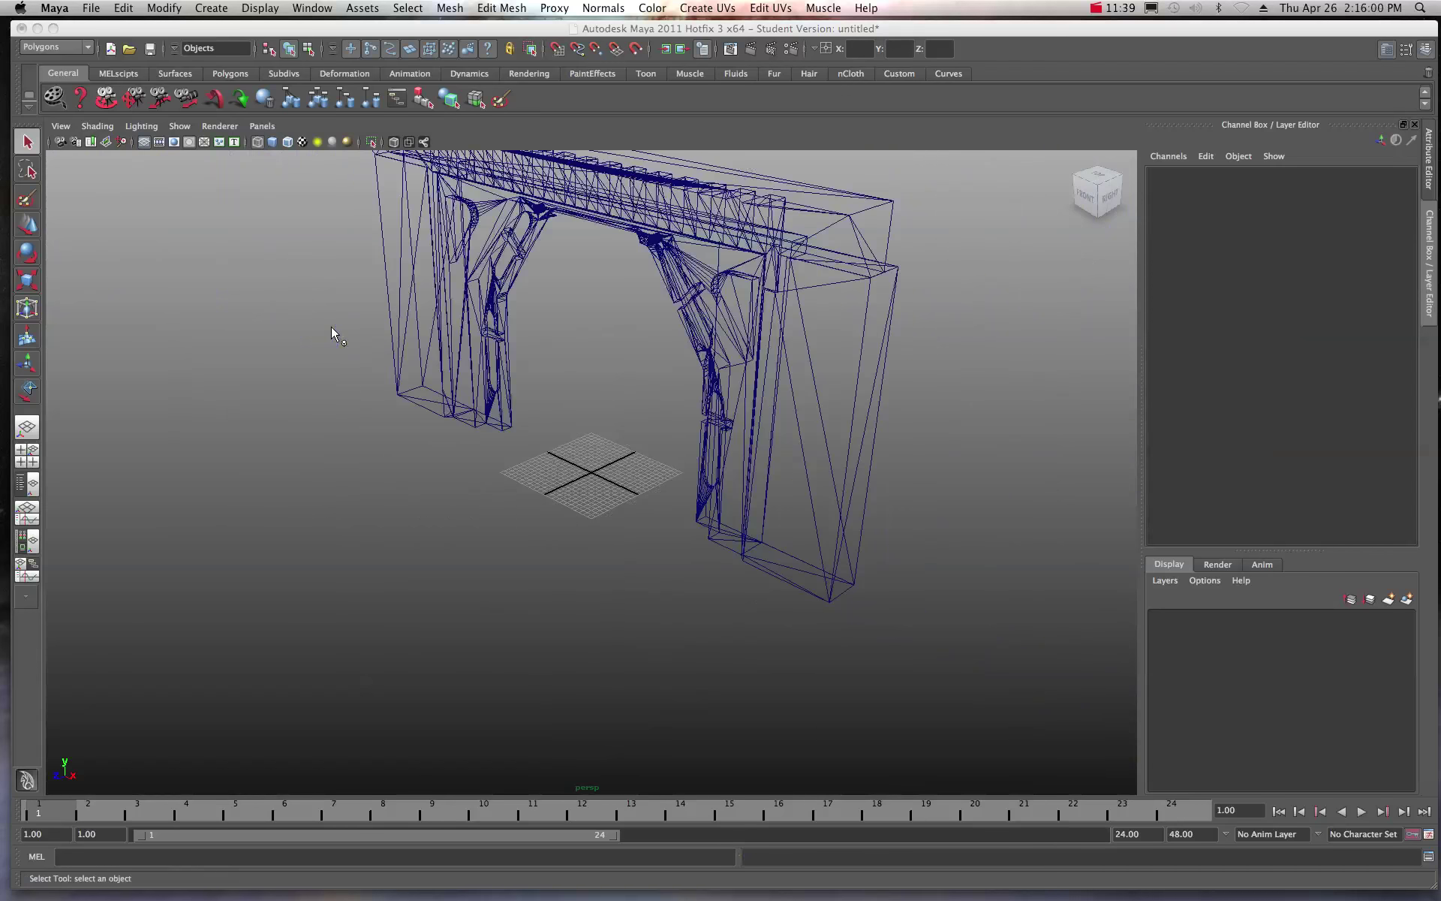
scroll(484, 238, "down", 3)
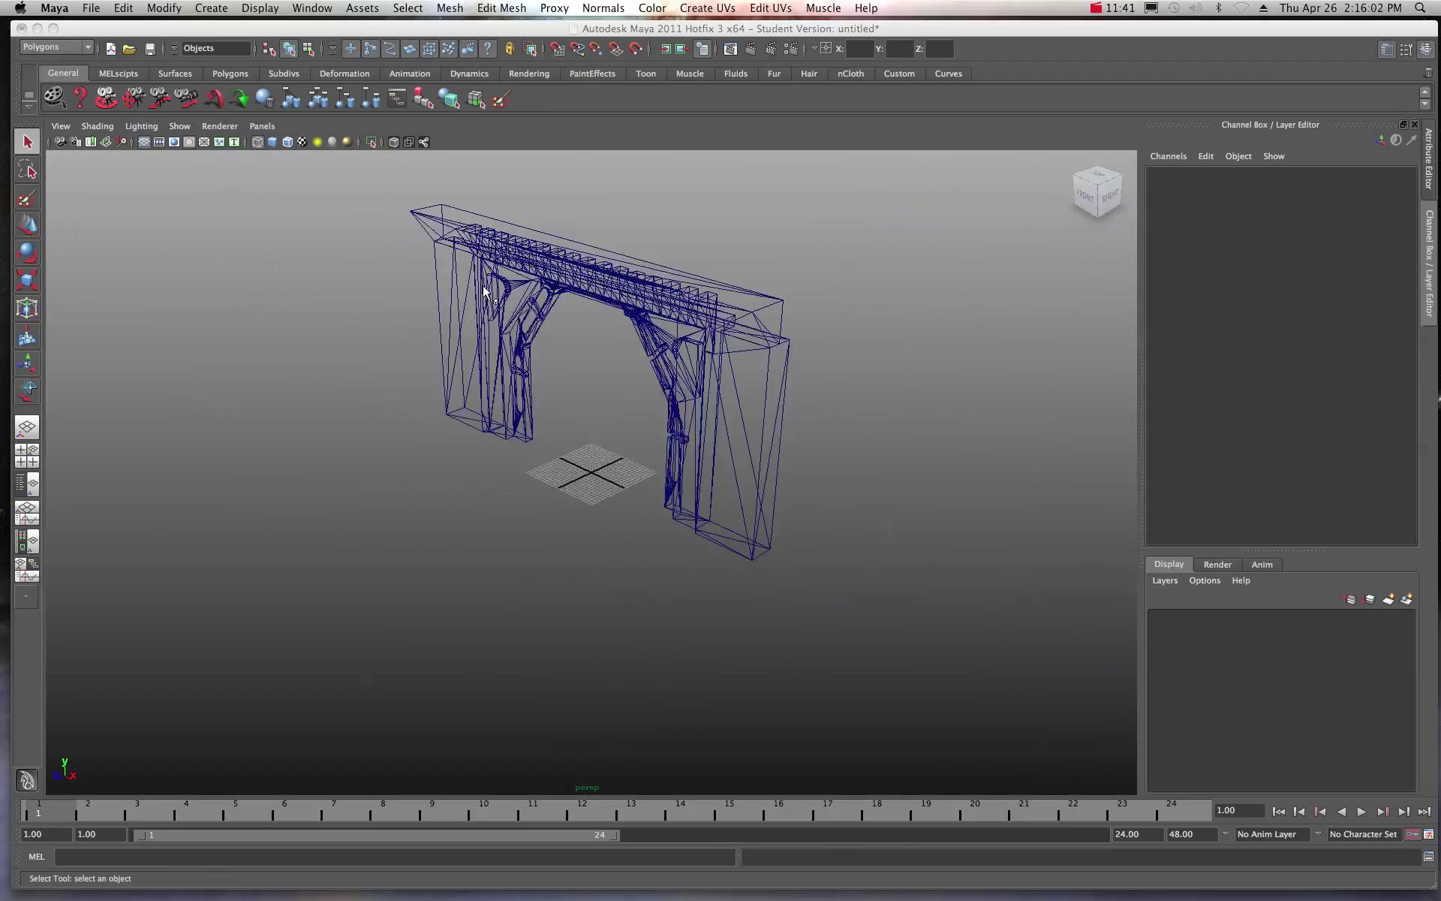
left_click(272, 142)
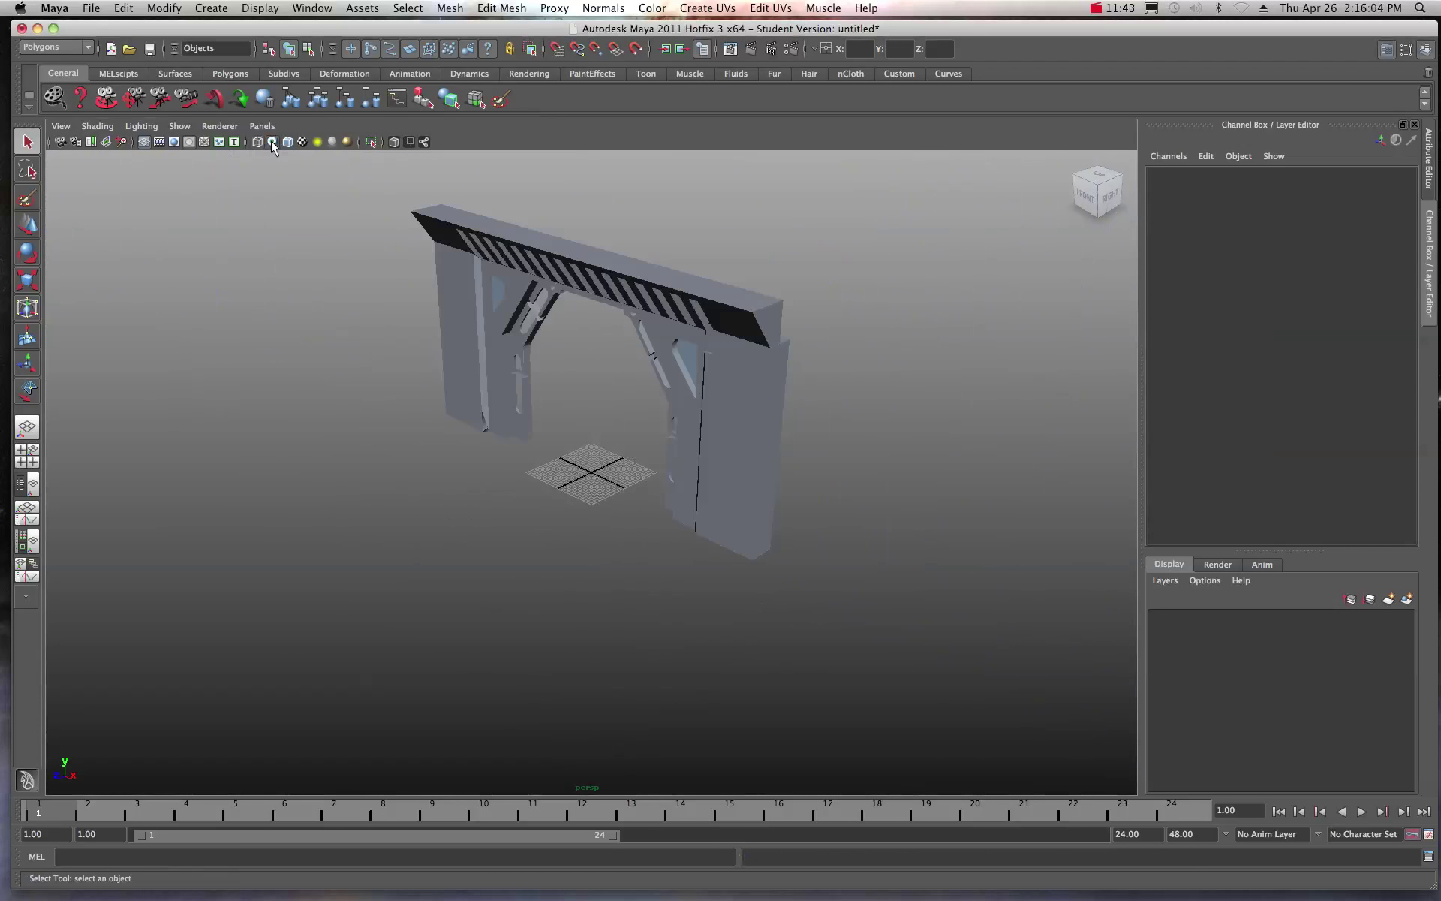
left_click(285, 141)
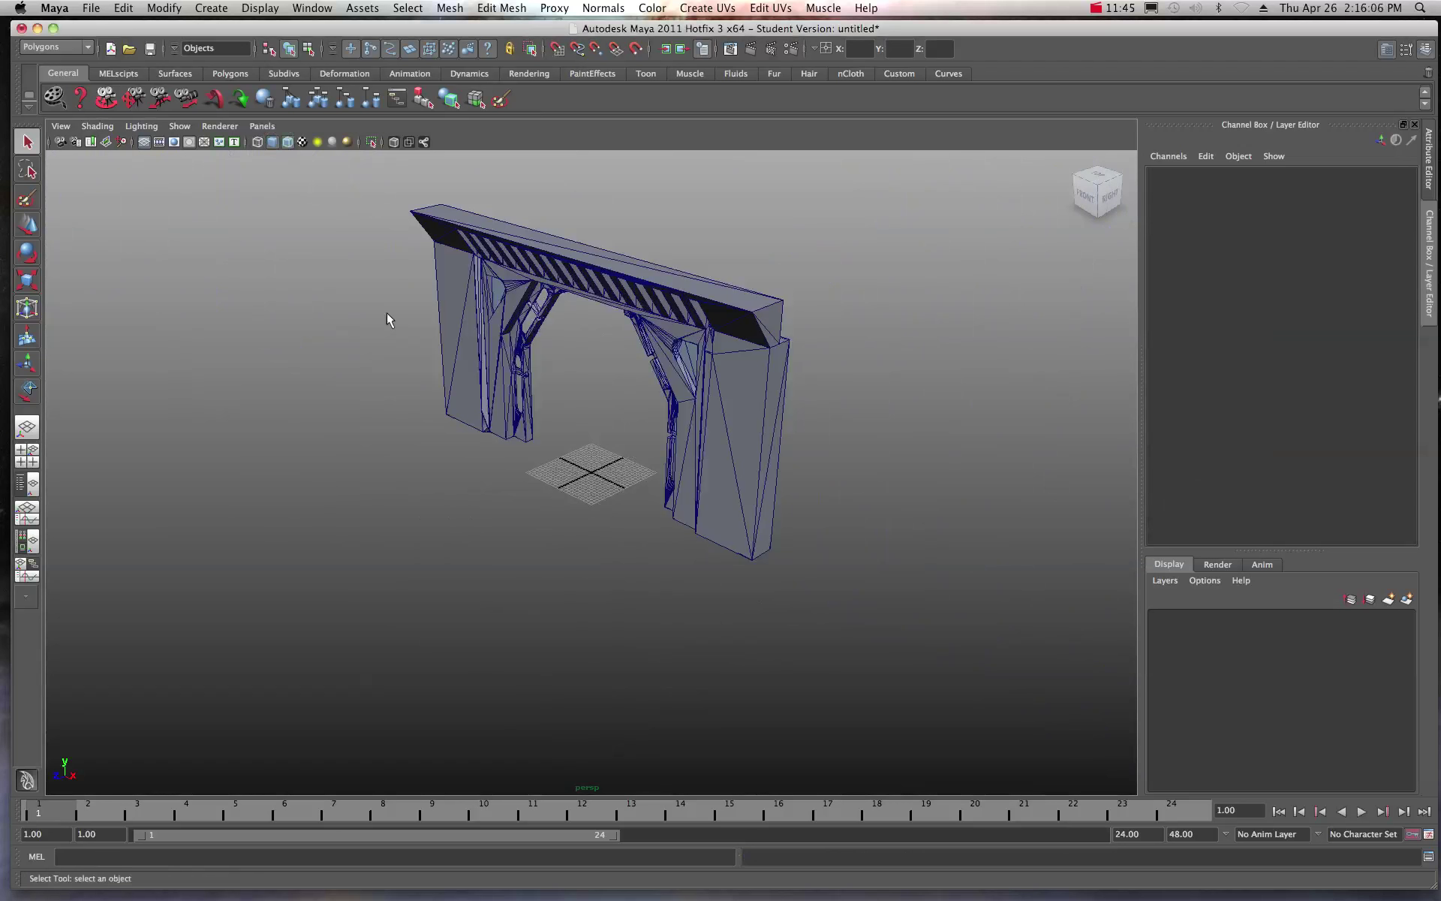
mouse_move(497, 422)
left_mouse_down("alt")
mouse_move(583, 403)
mouse_move(521, 399)
mouse_move(509, 412)
left_mouse_up("alt")
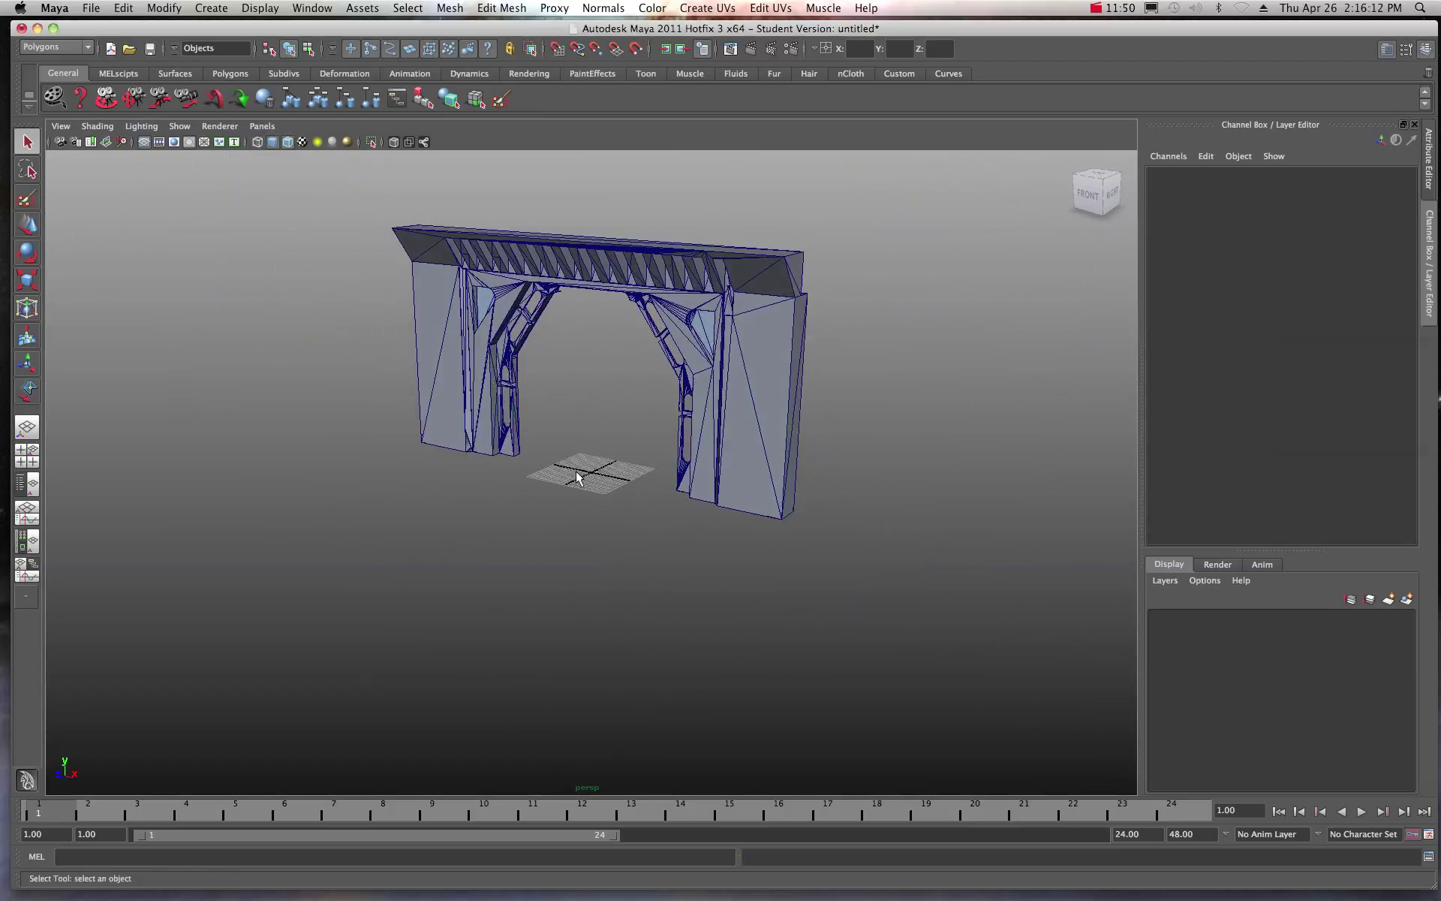
Open the Outliner and expand the three imported airlock meshes to show their shape nodes
left_click(27, 282)
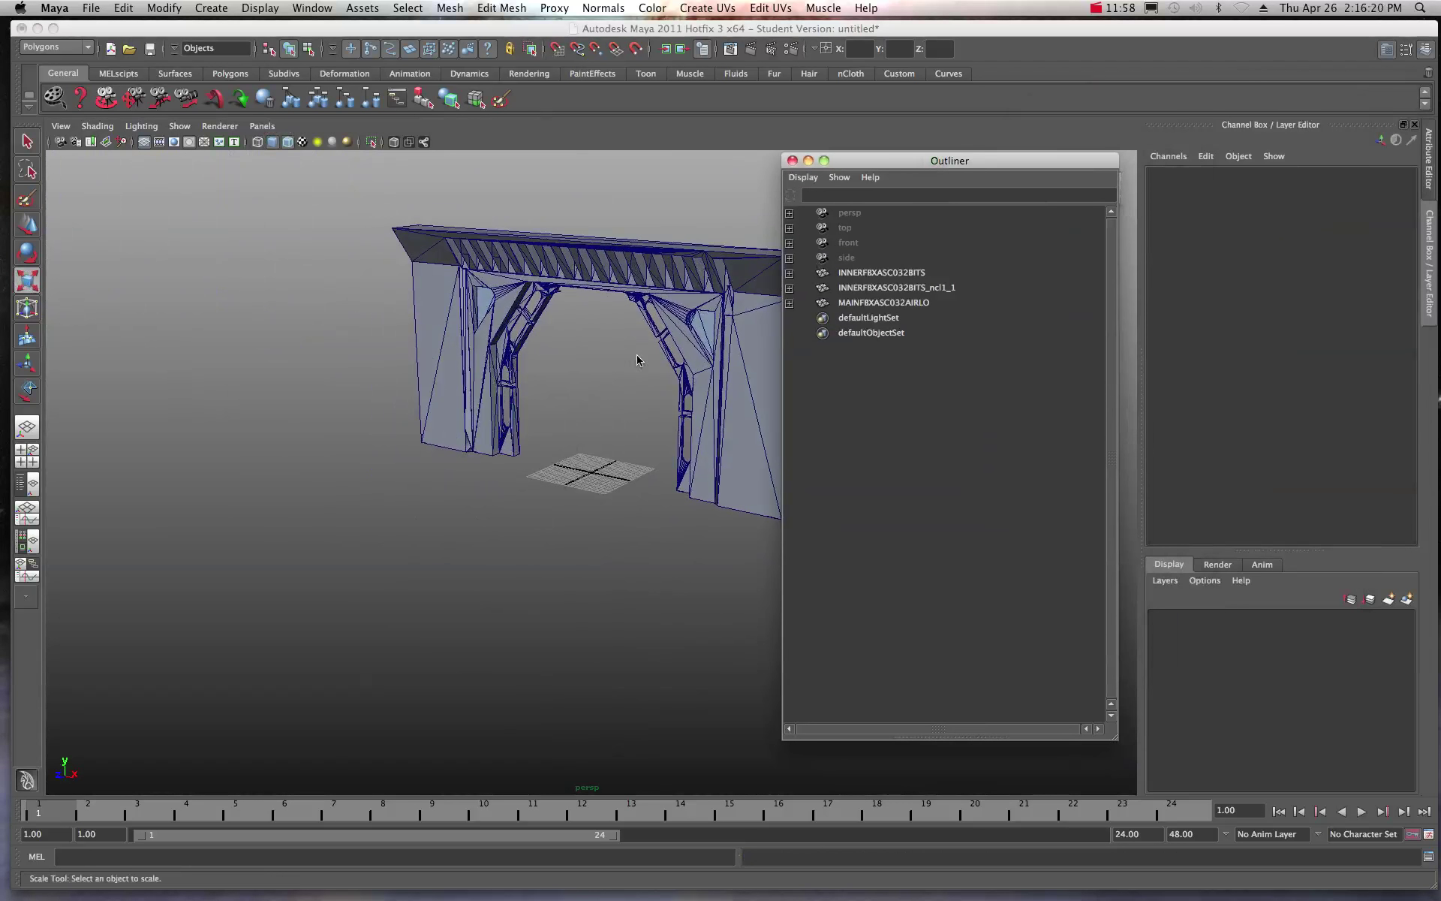
left_click(876, 275)
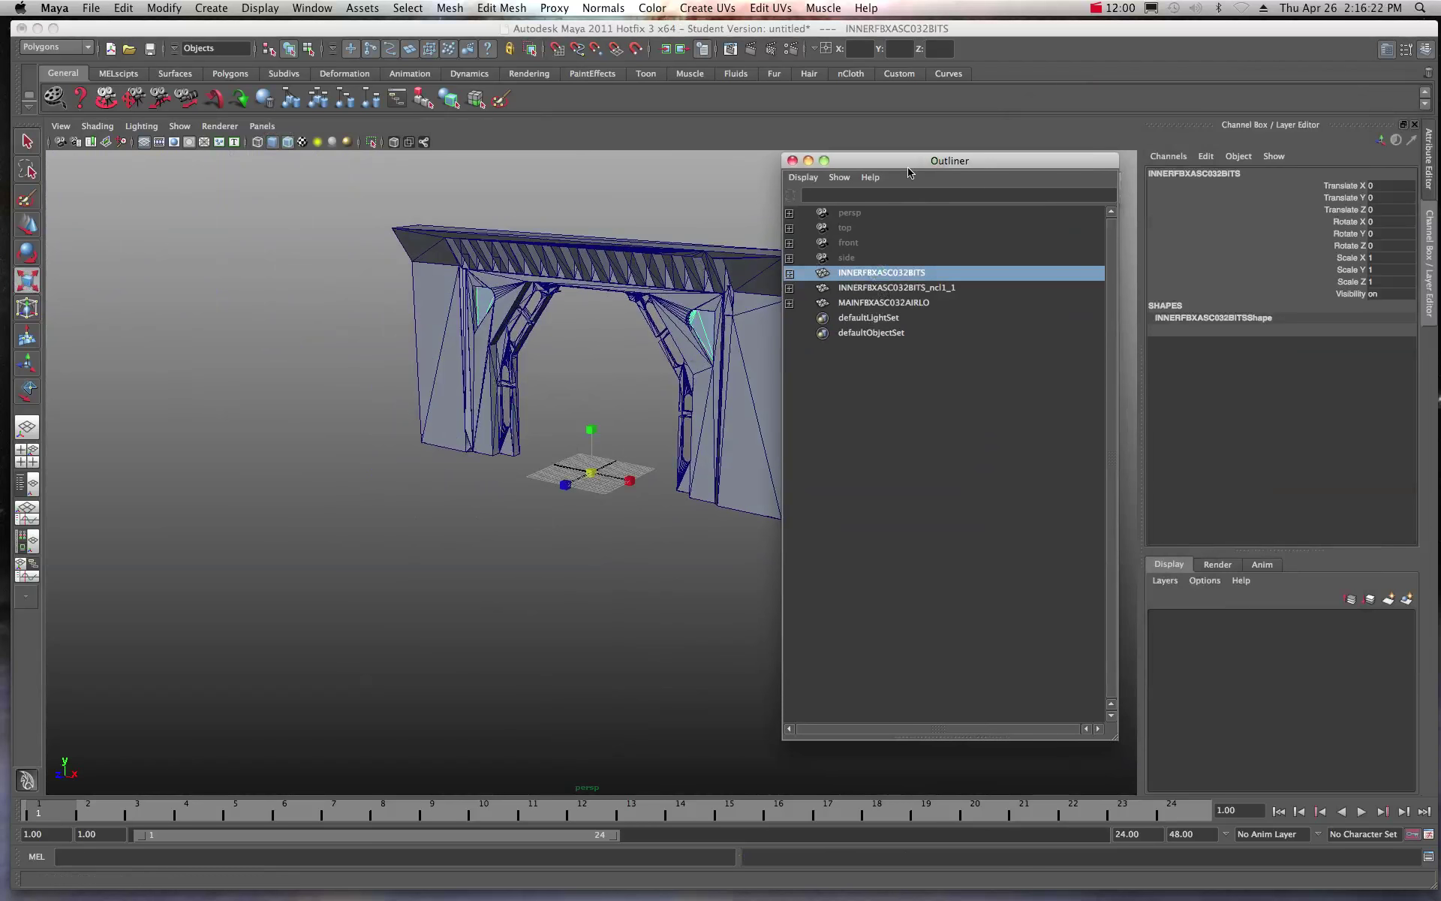
left_click(789, 273)
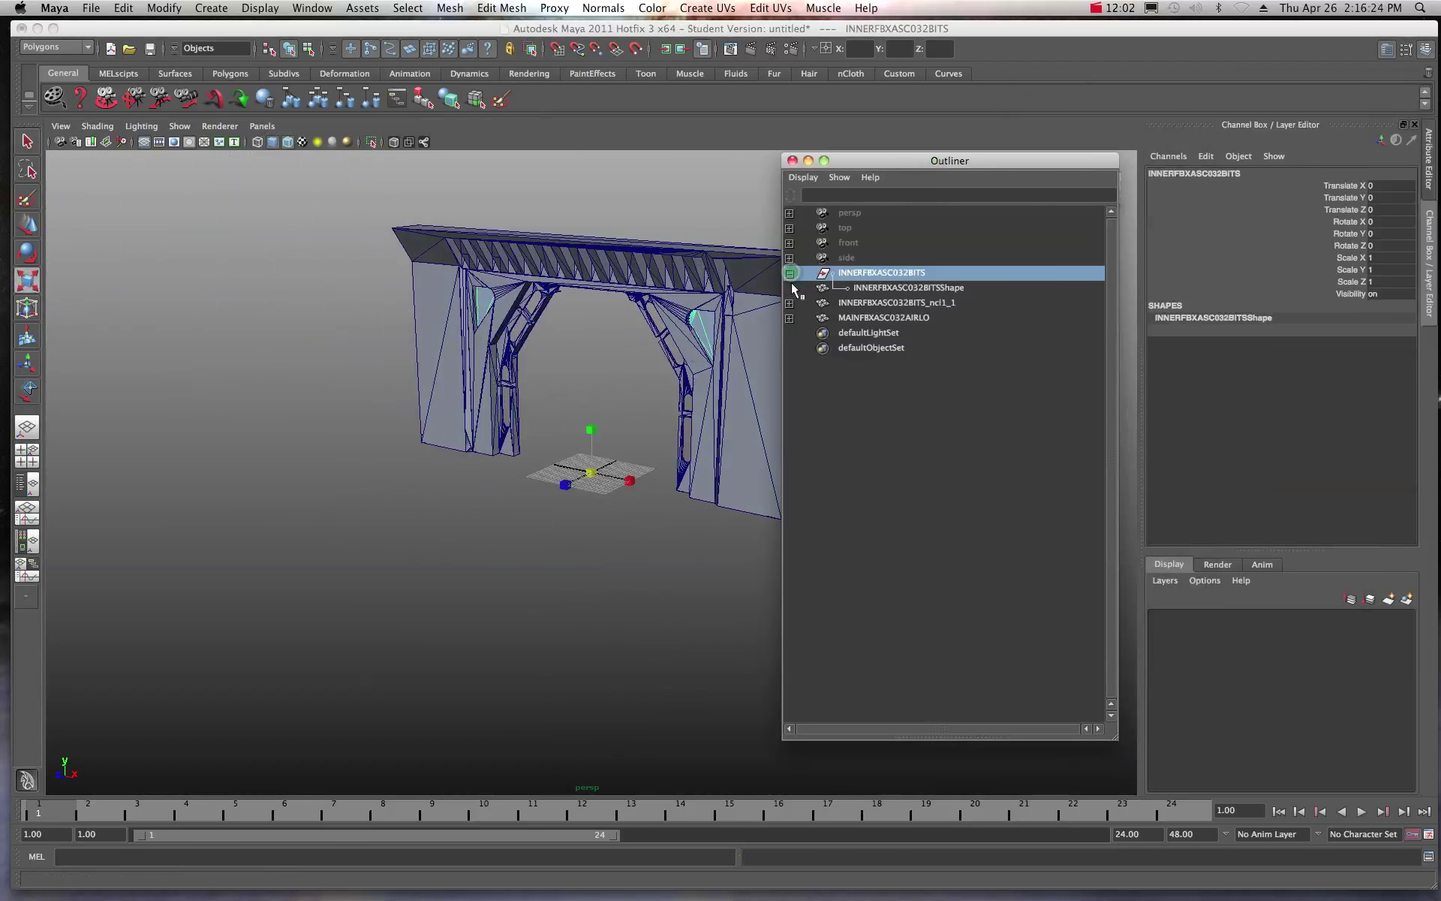
left_click(789, 303)
left_click(789, 333)
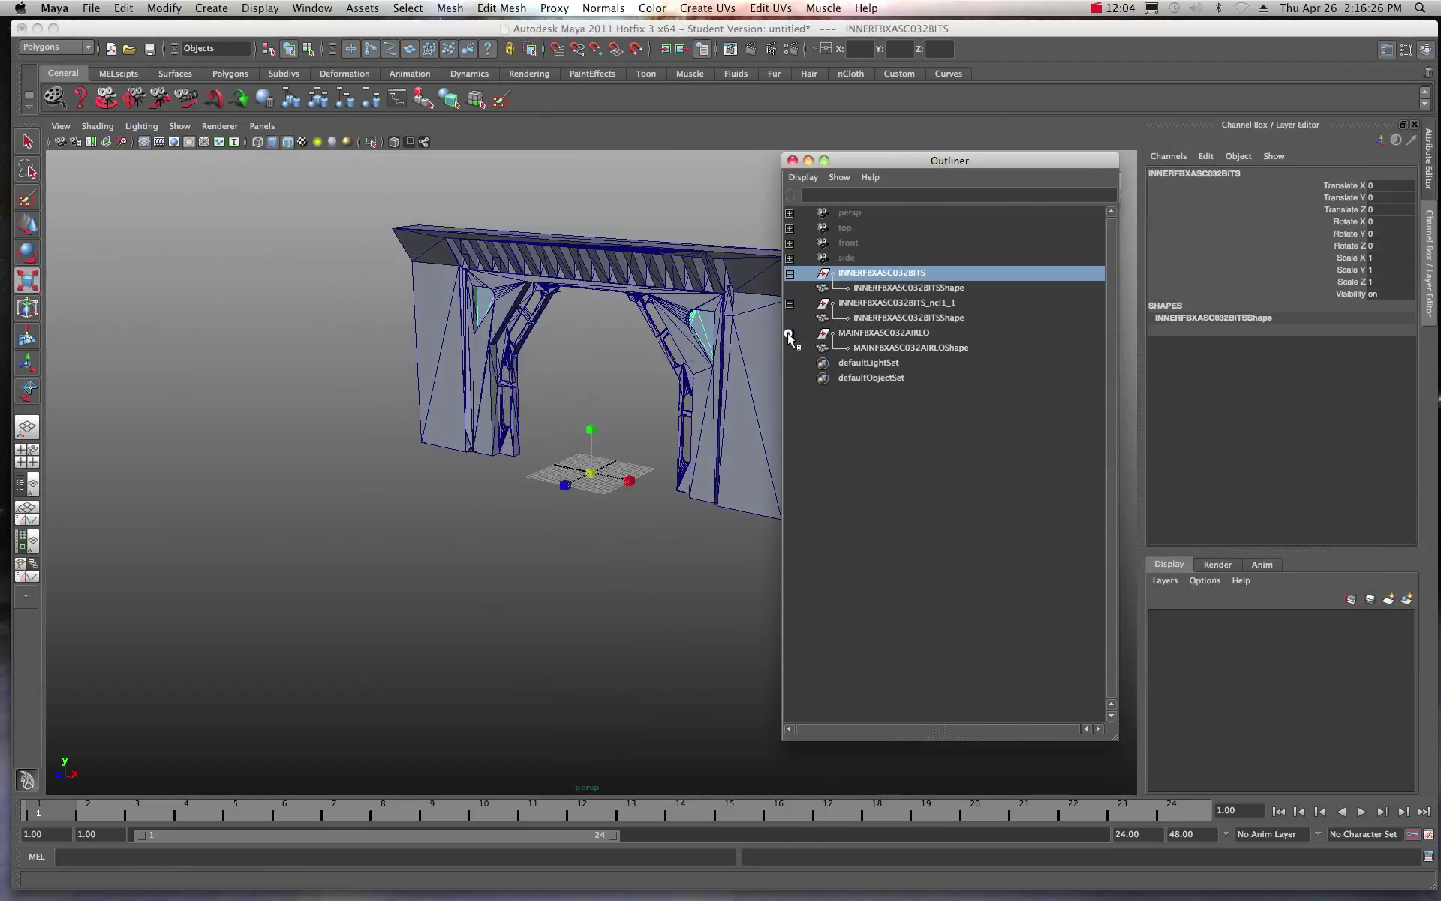
Select the INNERFBXASC032BITS, INNERFBXASC032BITS_ncl1_1 and MAINFBXASC032AIRLO nodes in turn to identify the airlock part each one represents
left_click(868, 287)
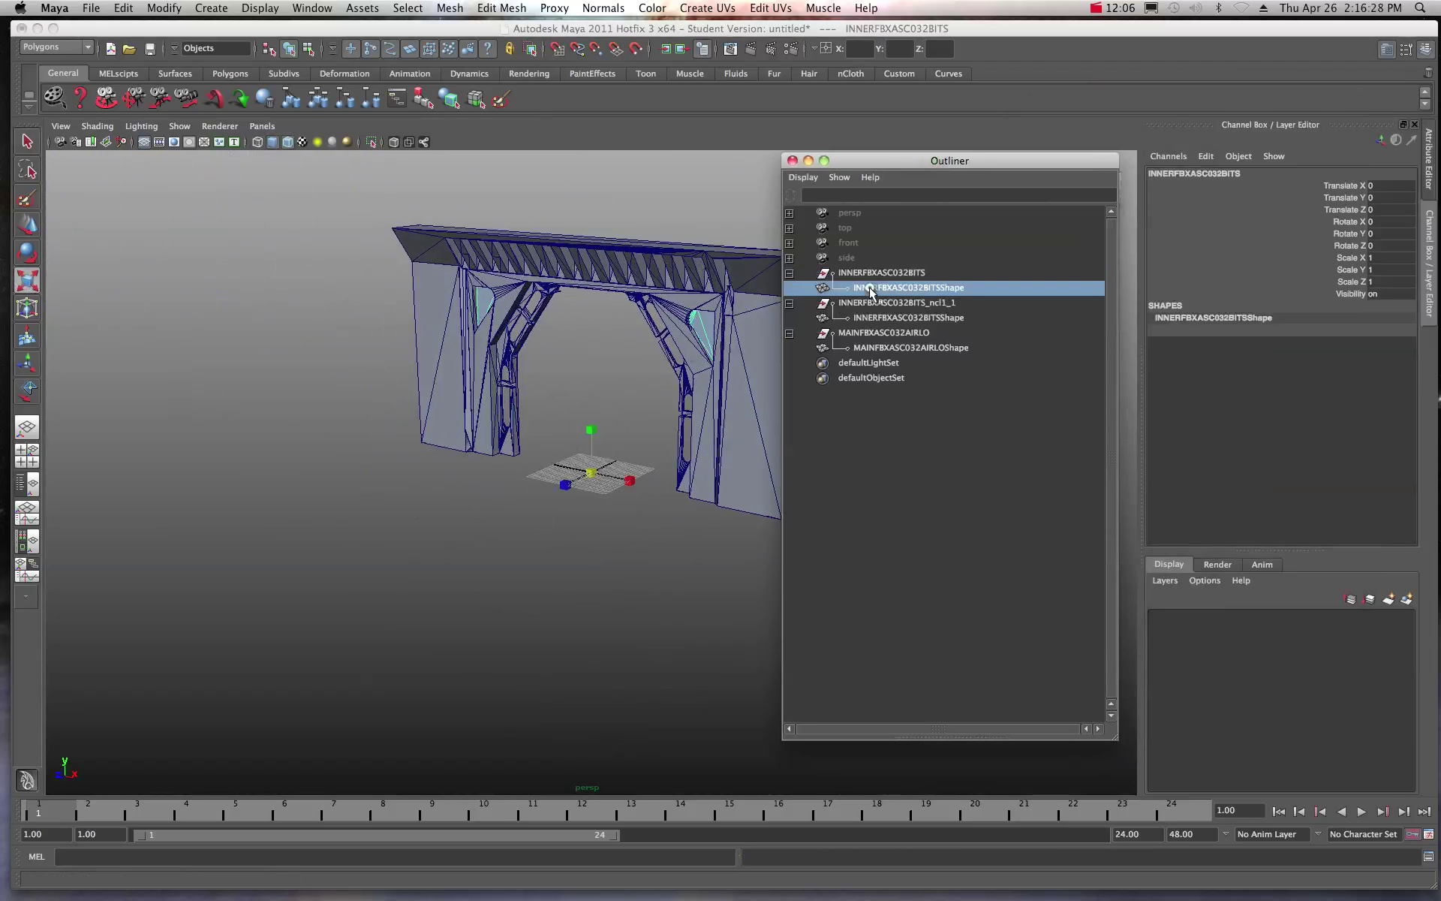
left_click(870, 302)
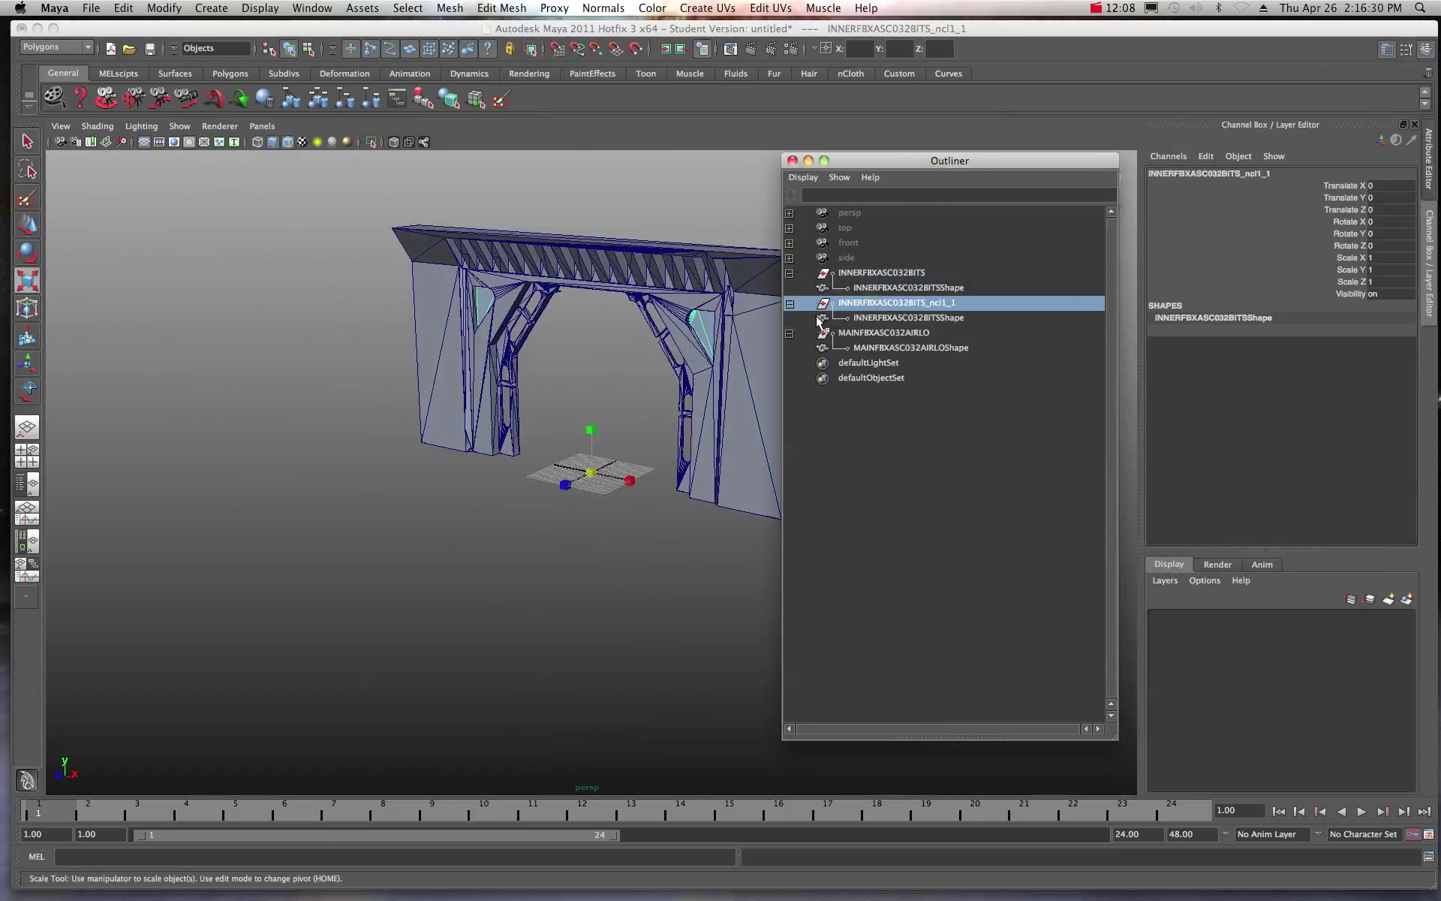
left_click(884, 322)
left_click(875, 331)
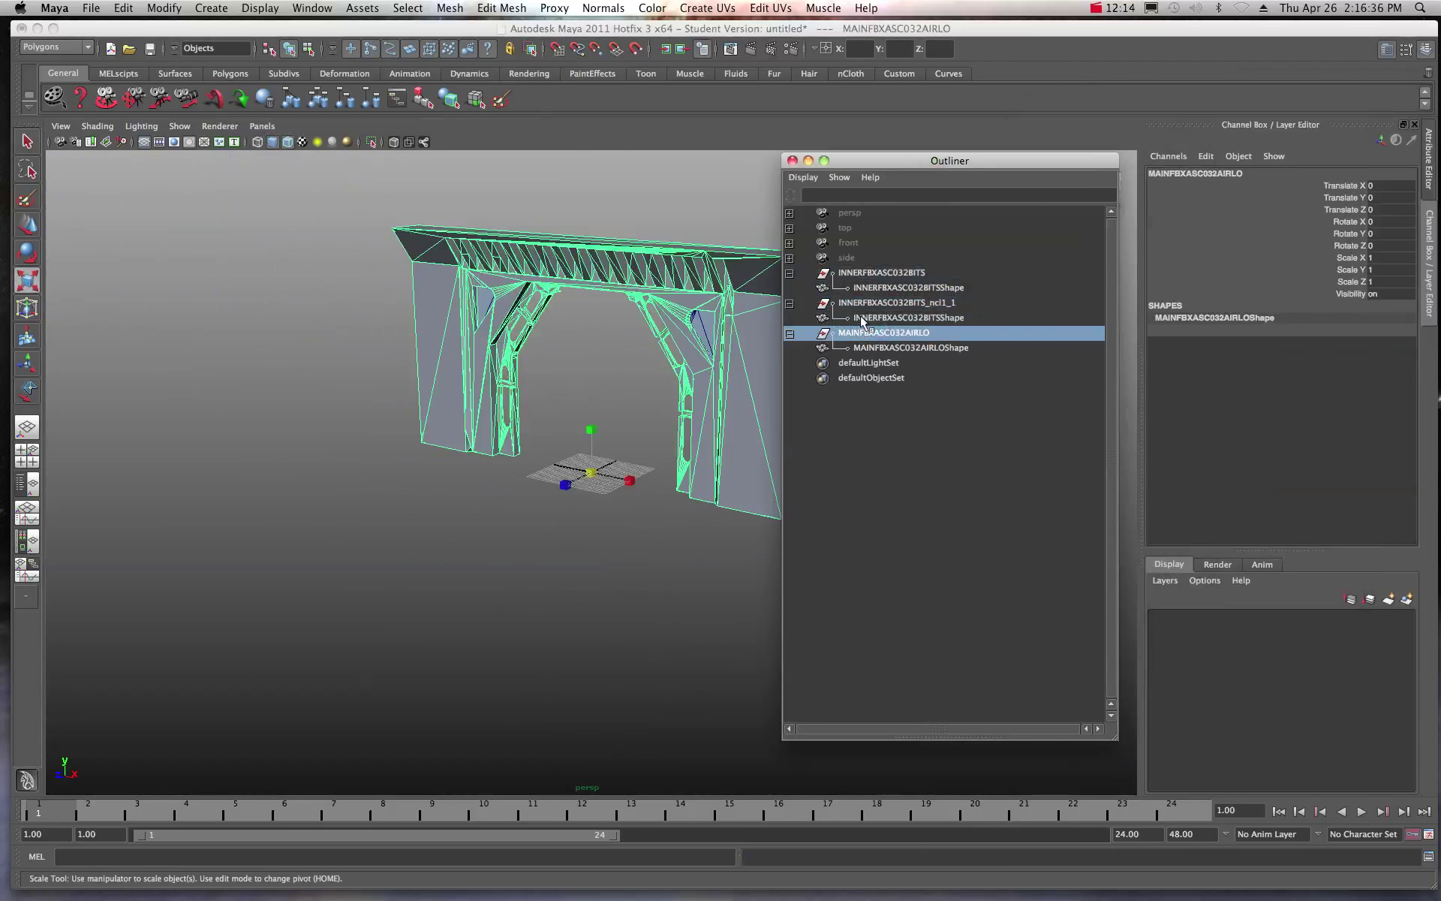
left_click(863, 302)
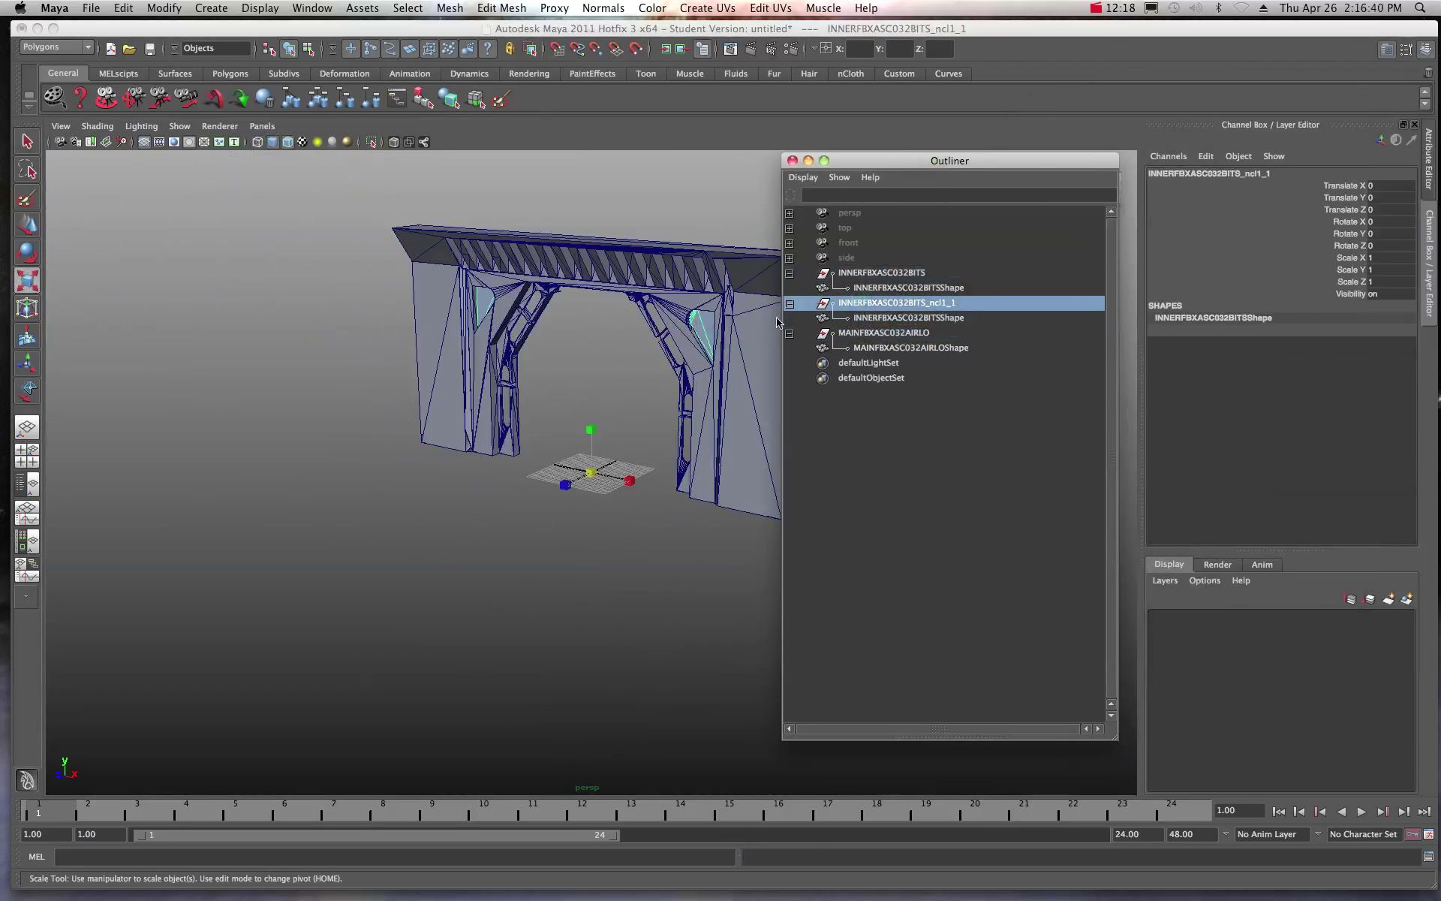
left_click(871, 275)
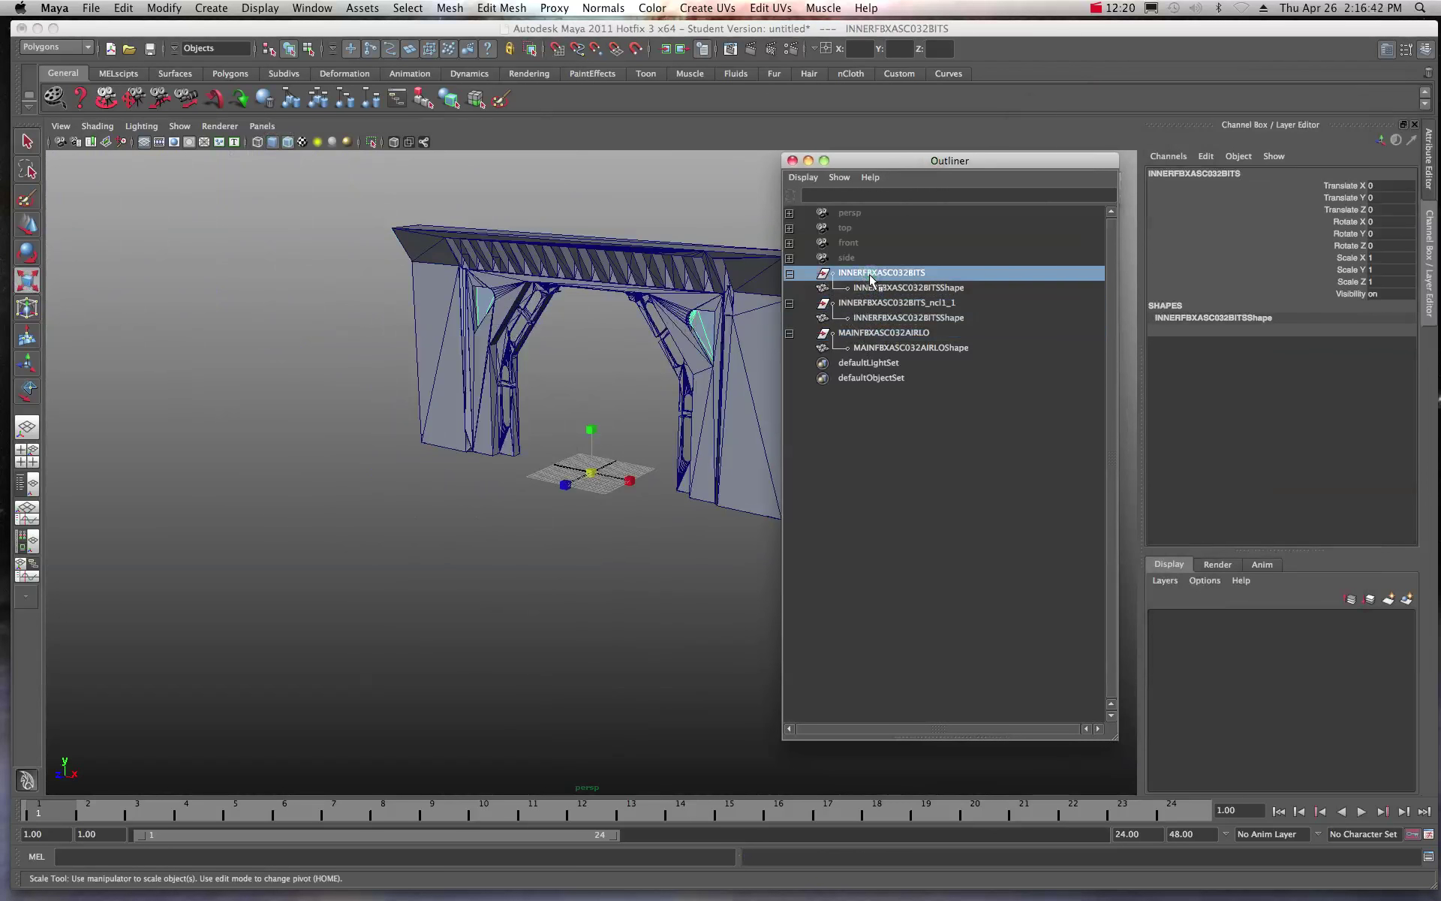
left_click(864, 288)
left_click(864, 275)
Display the airlock in X-ray and go through each mesh's shape node to see what it covers
left_click(392, 143)
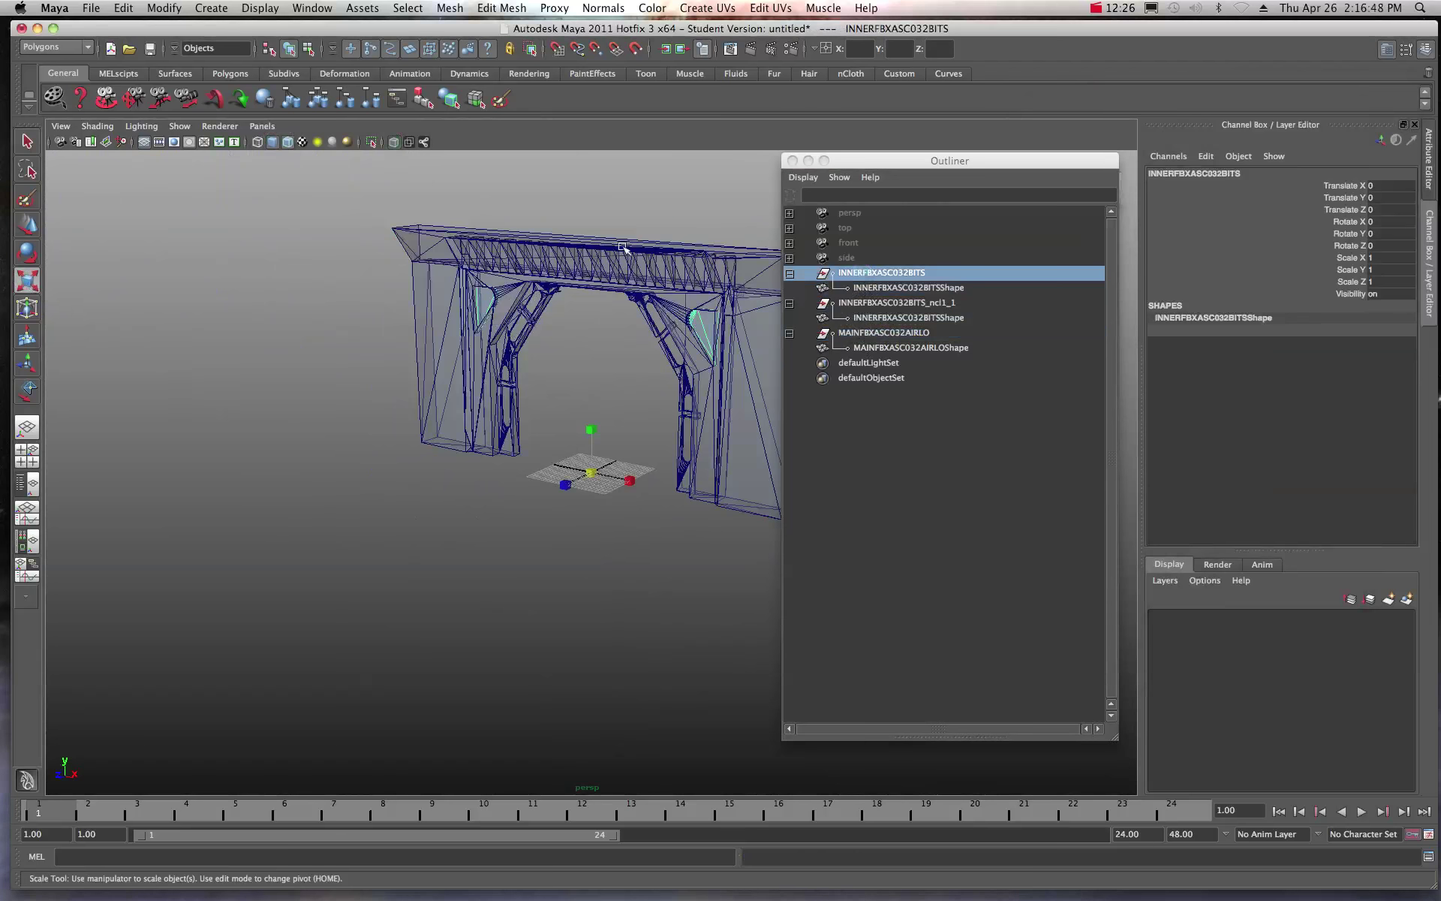
left_click(876, 289)
left_click(876, 302)
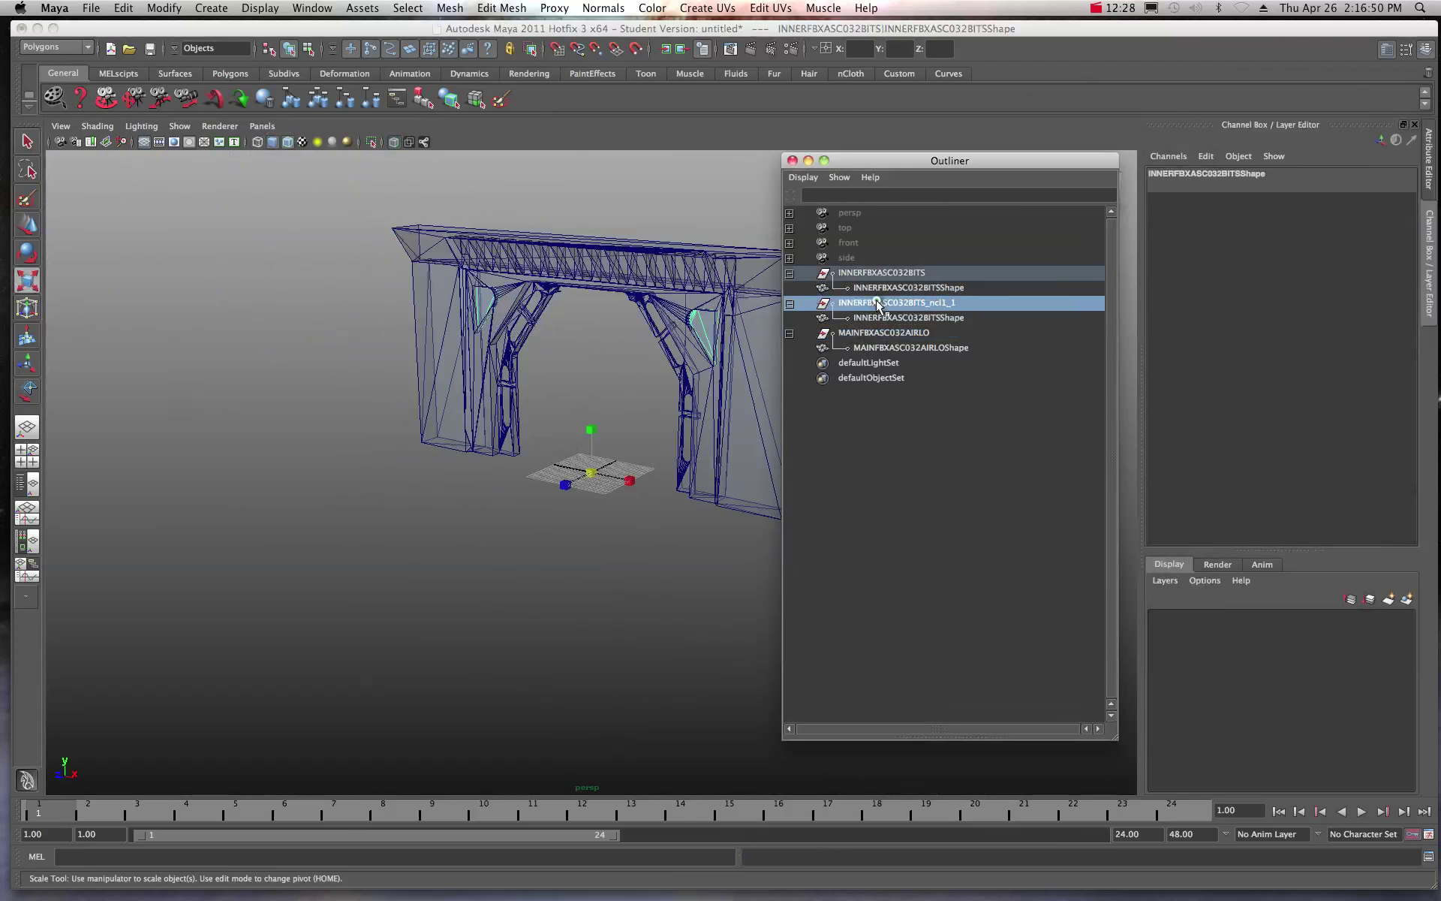
left_click(877, 316)
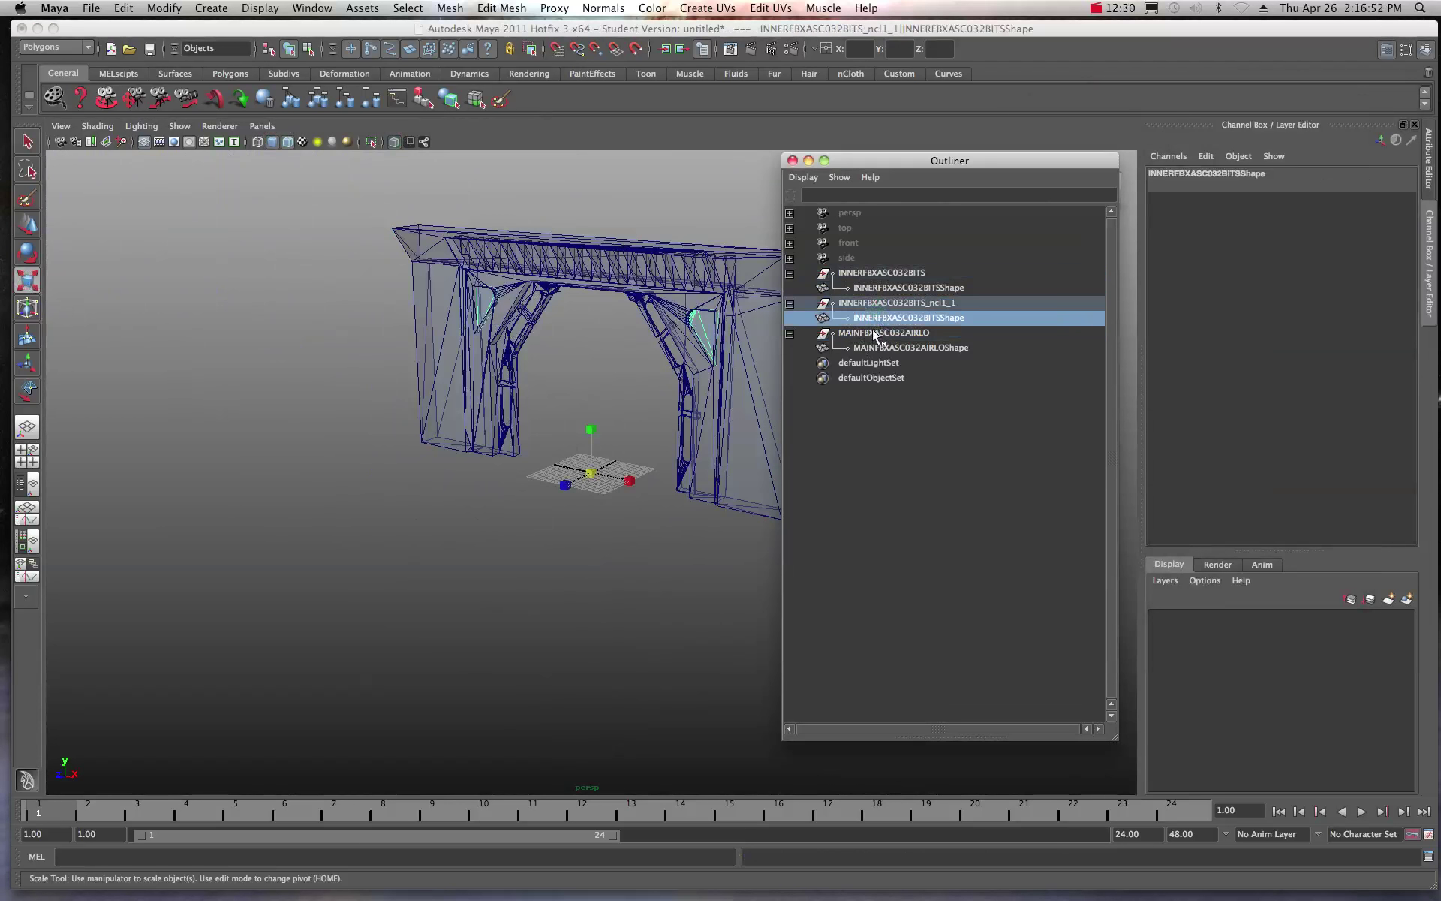
left_click(876, 334)
left_click(873, 349)
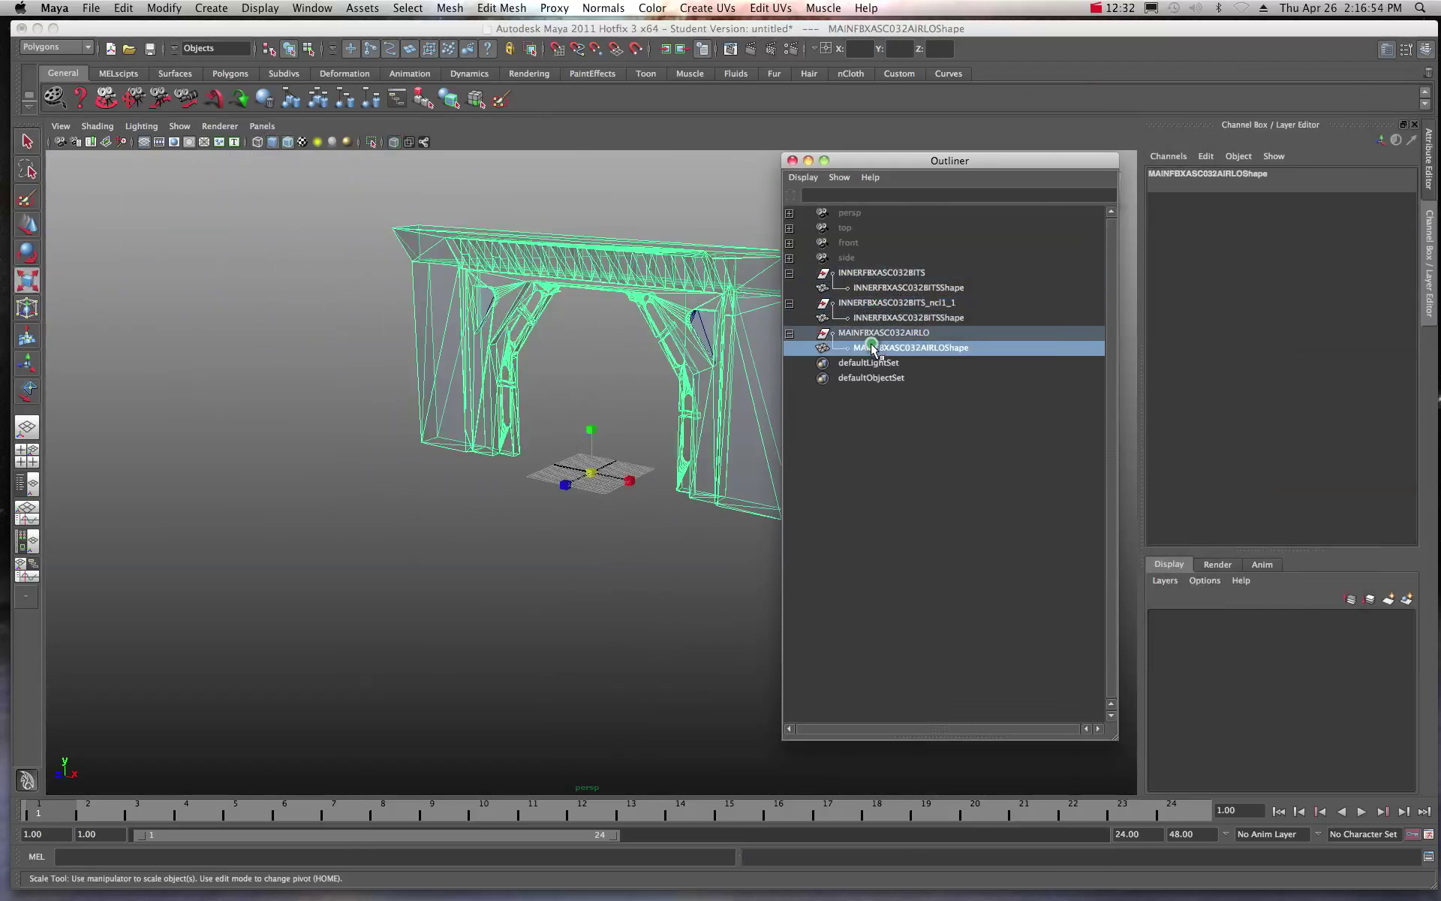
Select INNERFBXASC032BITS again and review the Outliner's display options without changing them
left_click(862, 275)
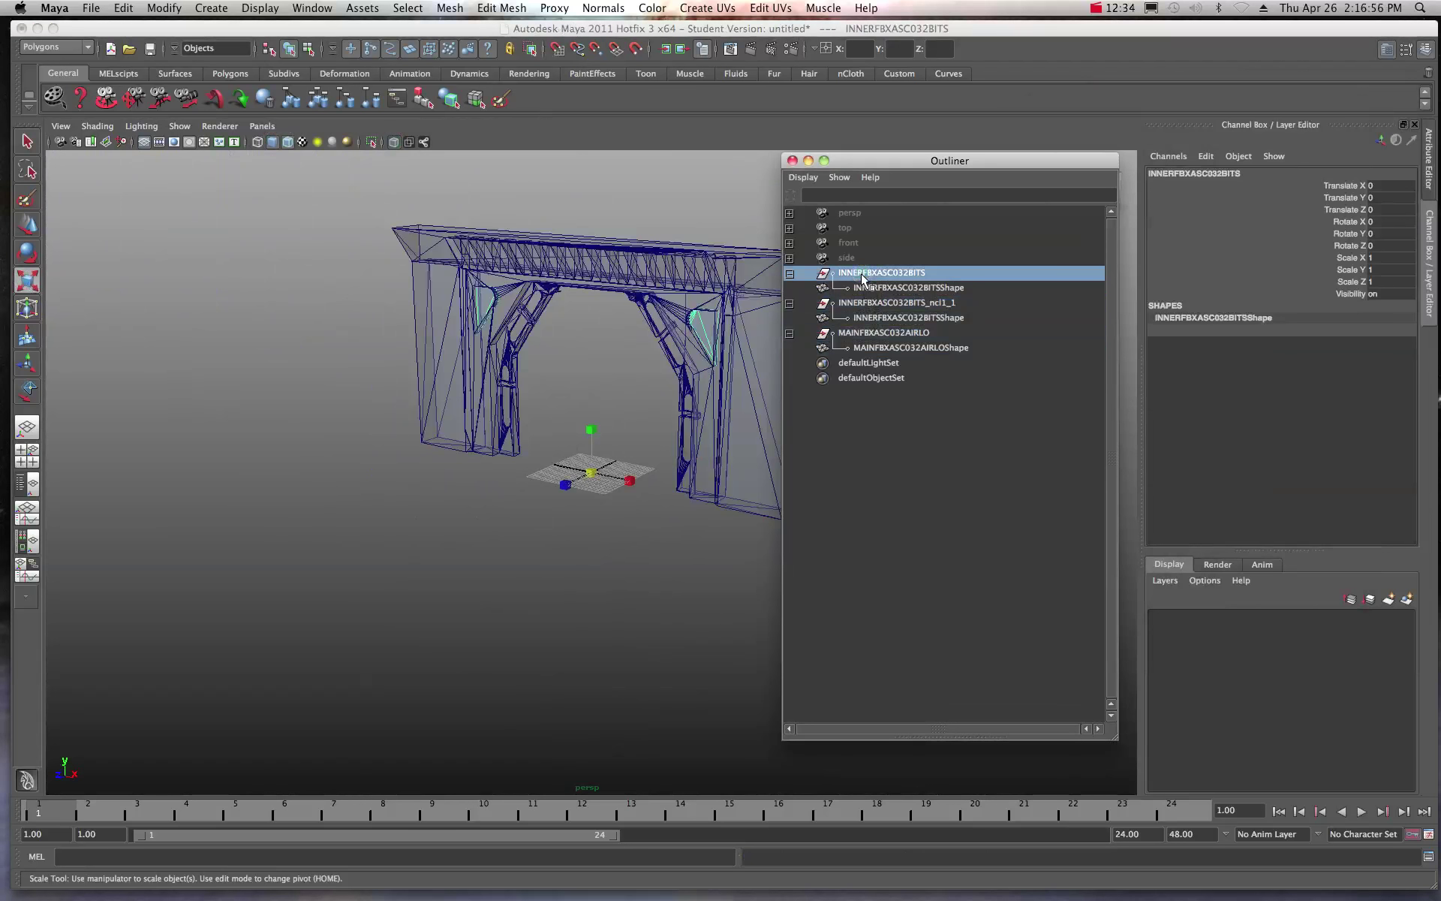
left_click(855, 434)
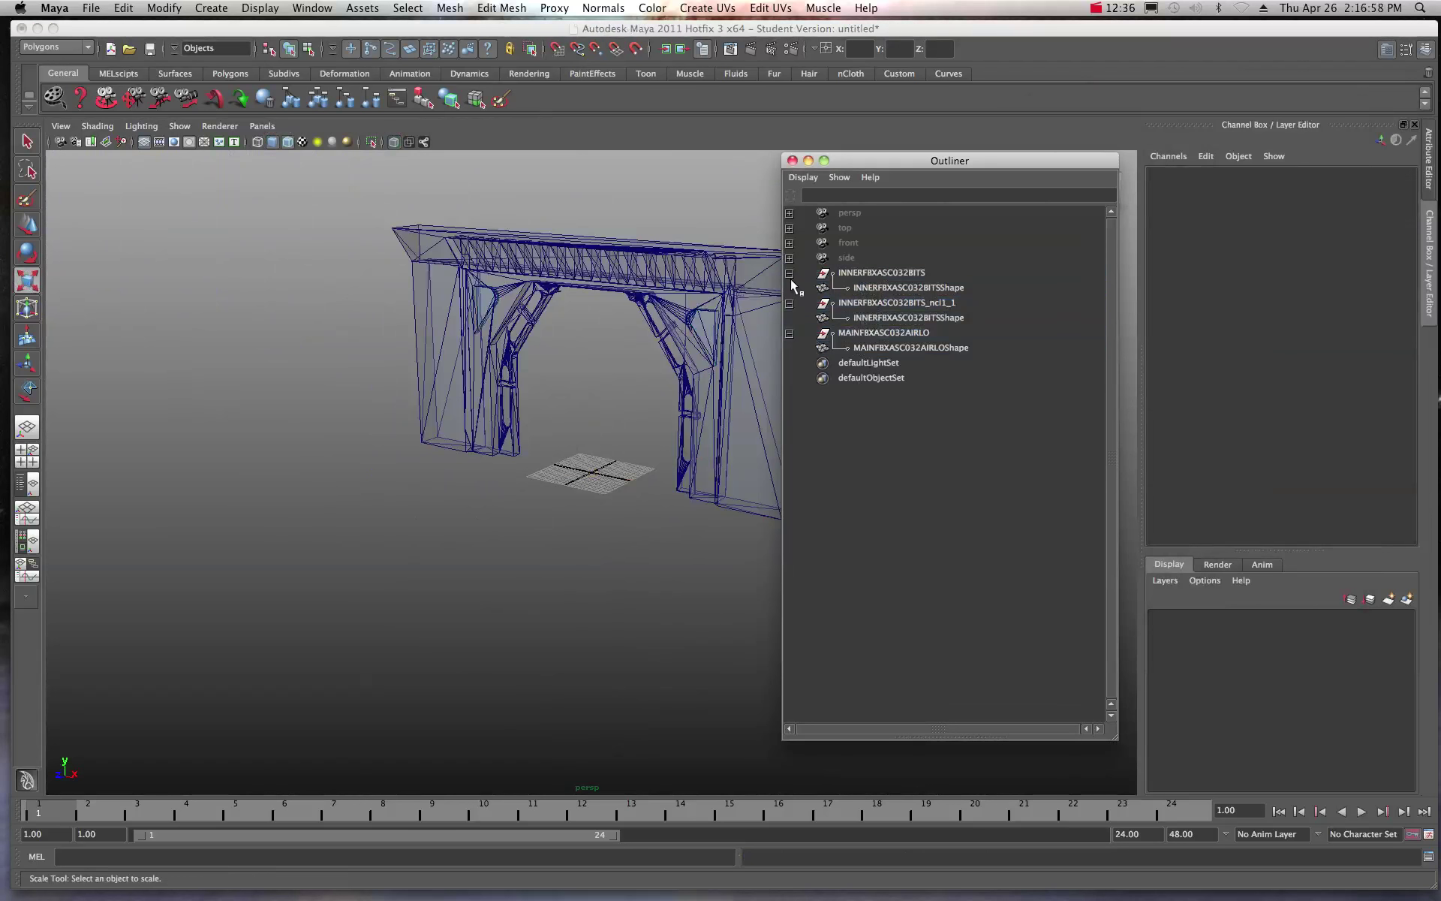
left_click(848, 272)
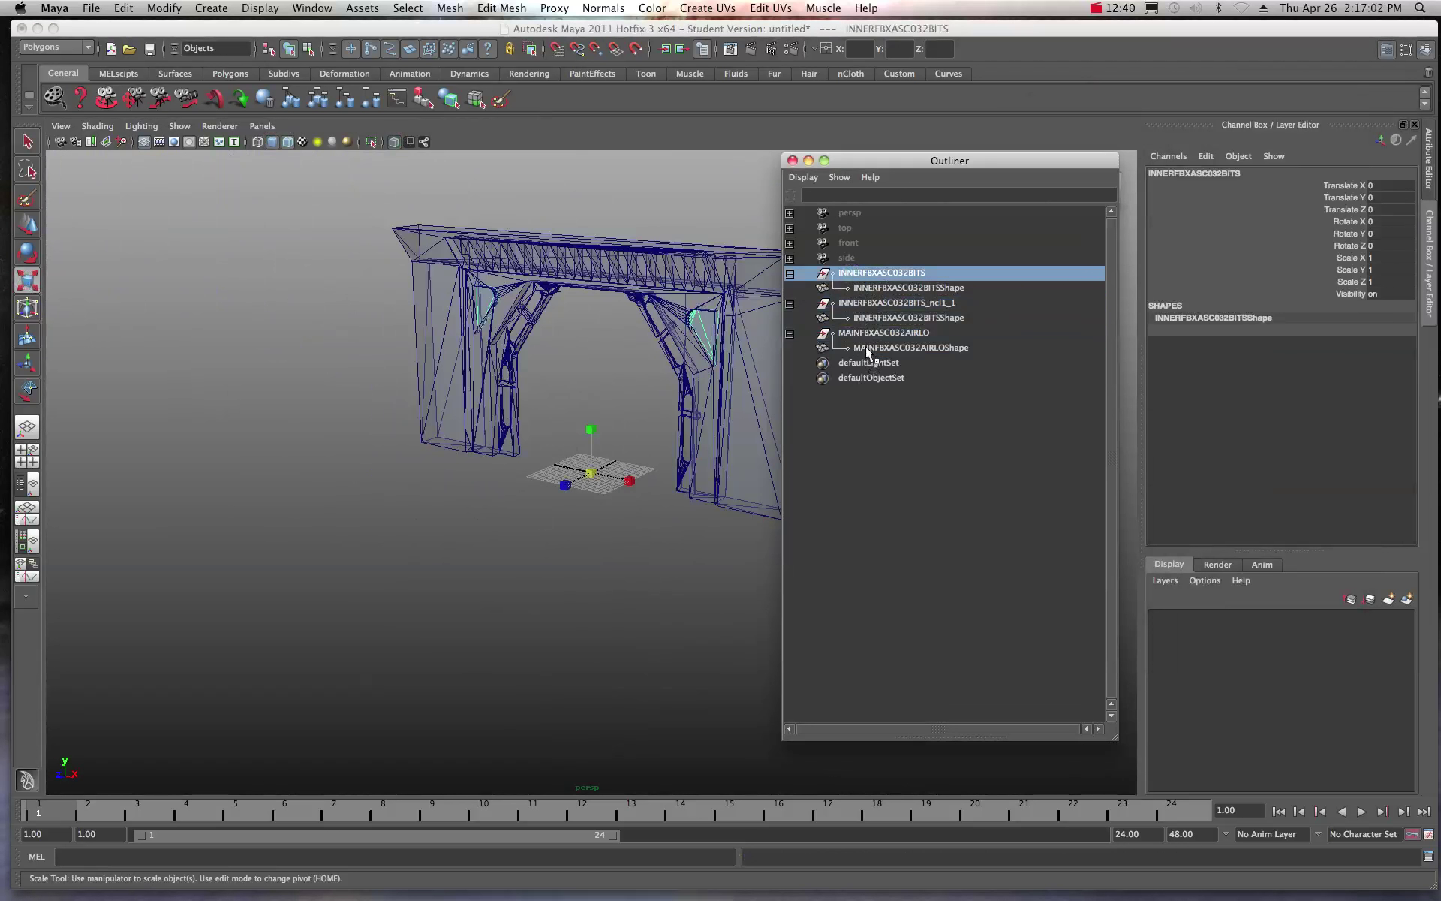
left_click(796, 176)
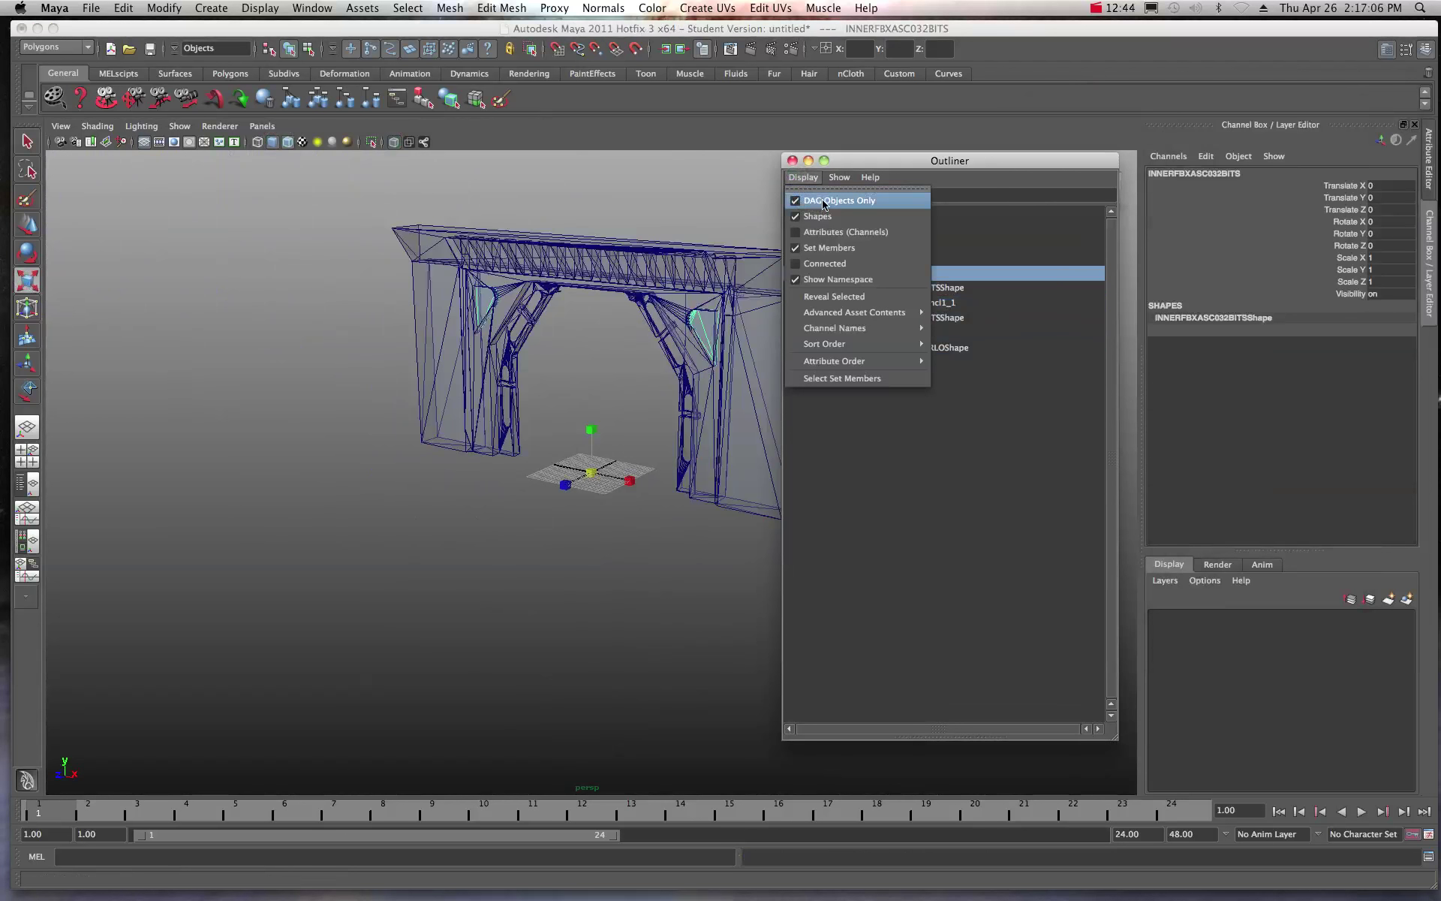
left_click(922, 422)
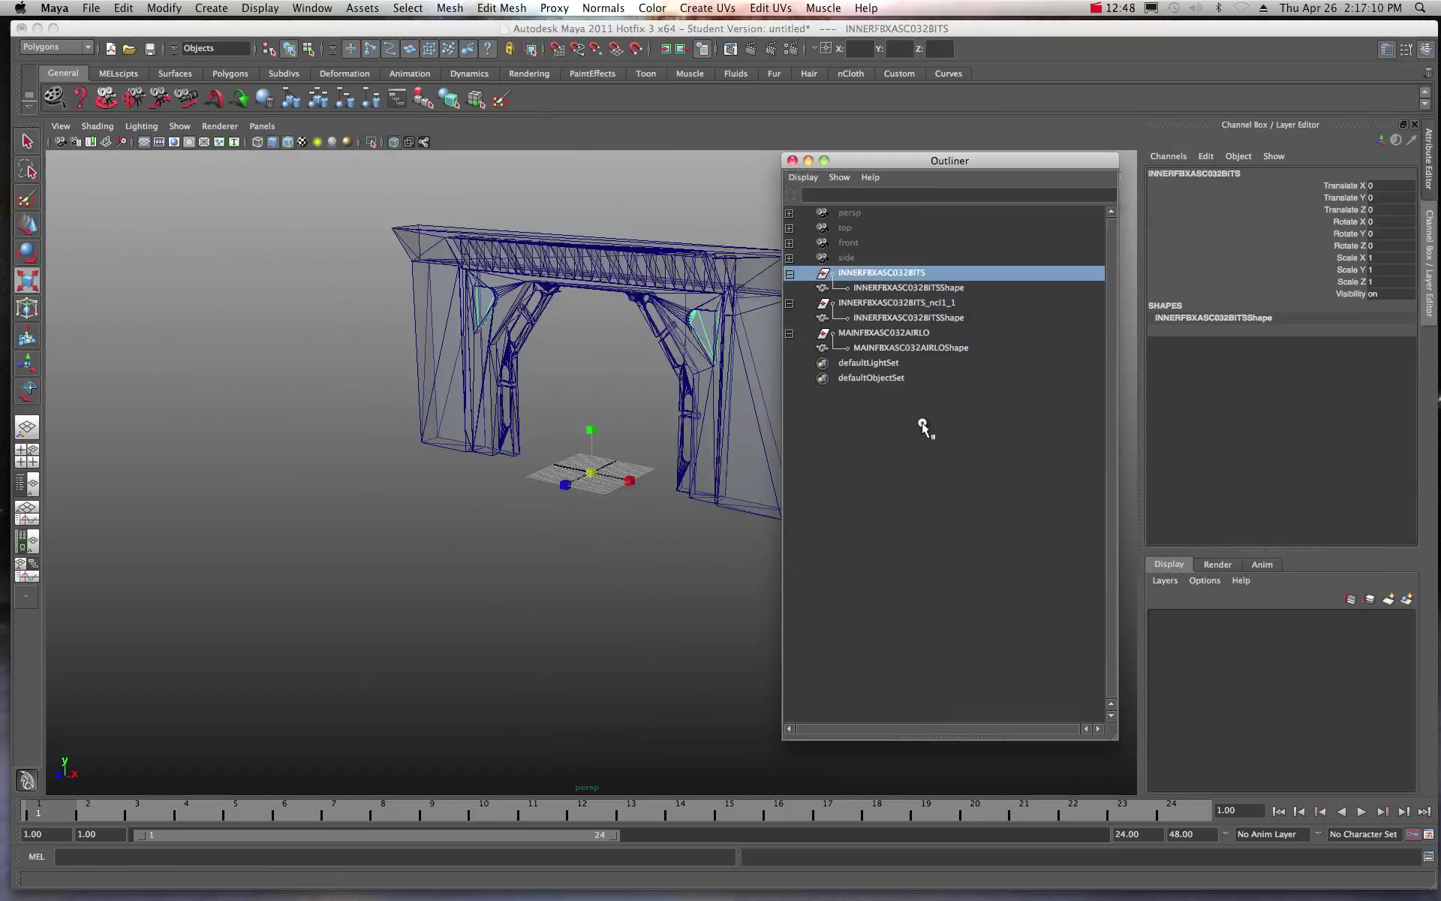
Group all three airlock meshes with their shapes and name the group Airlock_Group
left_click(862, 274)
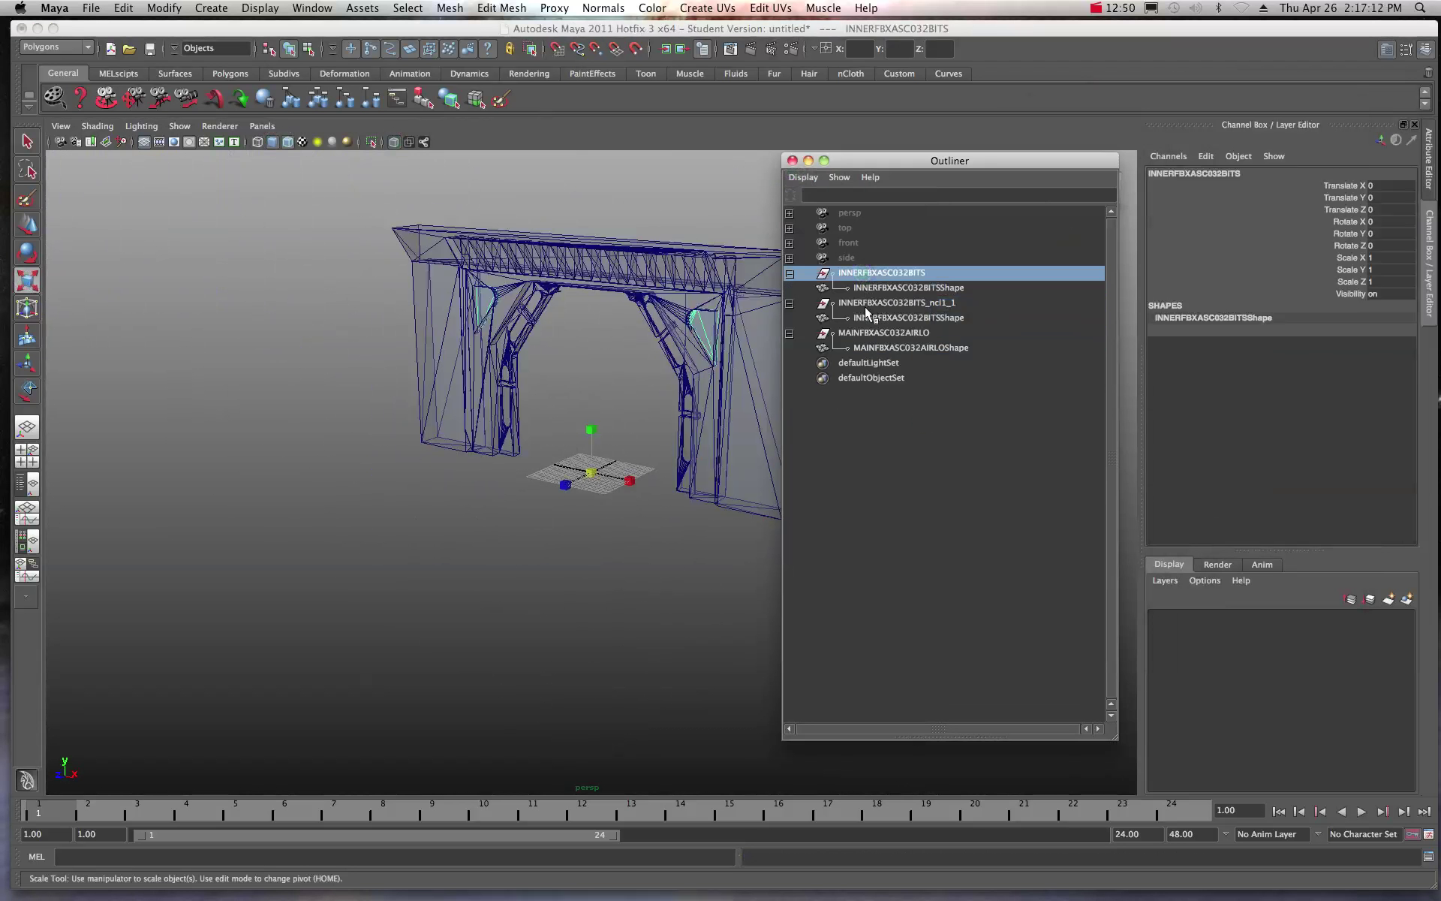
left_click(869, 349, "shift")
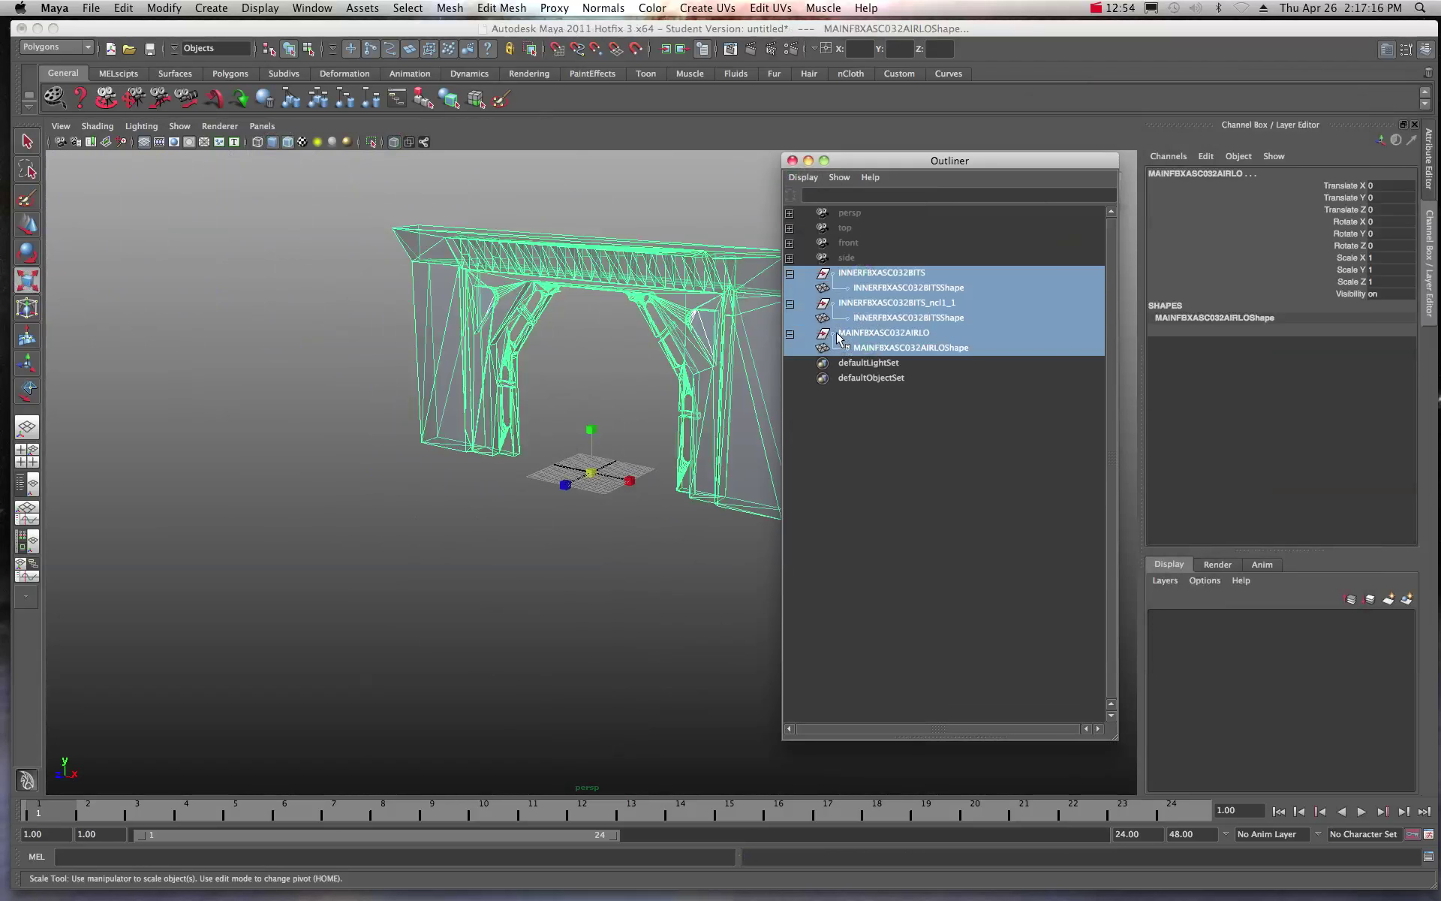
left_click(286, 103)
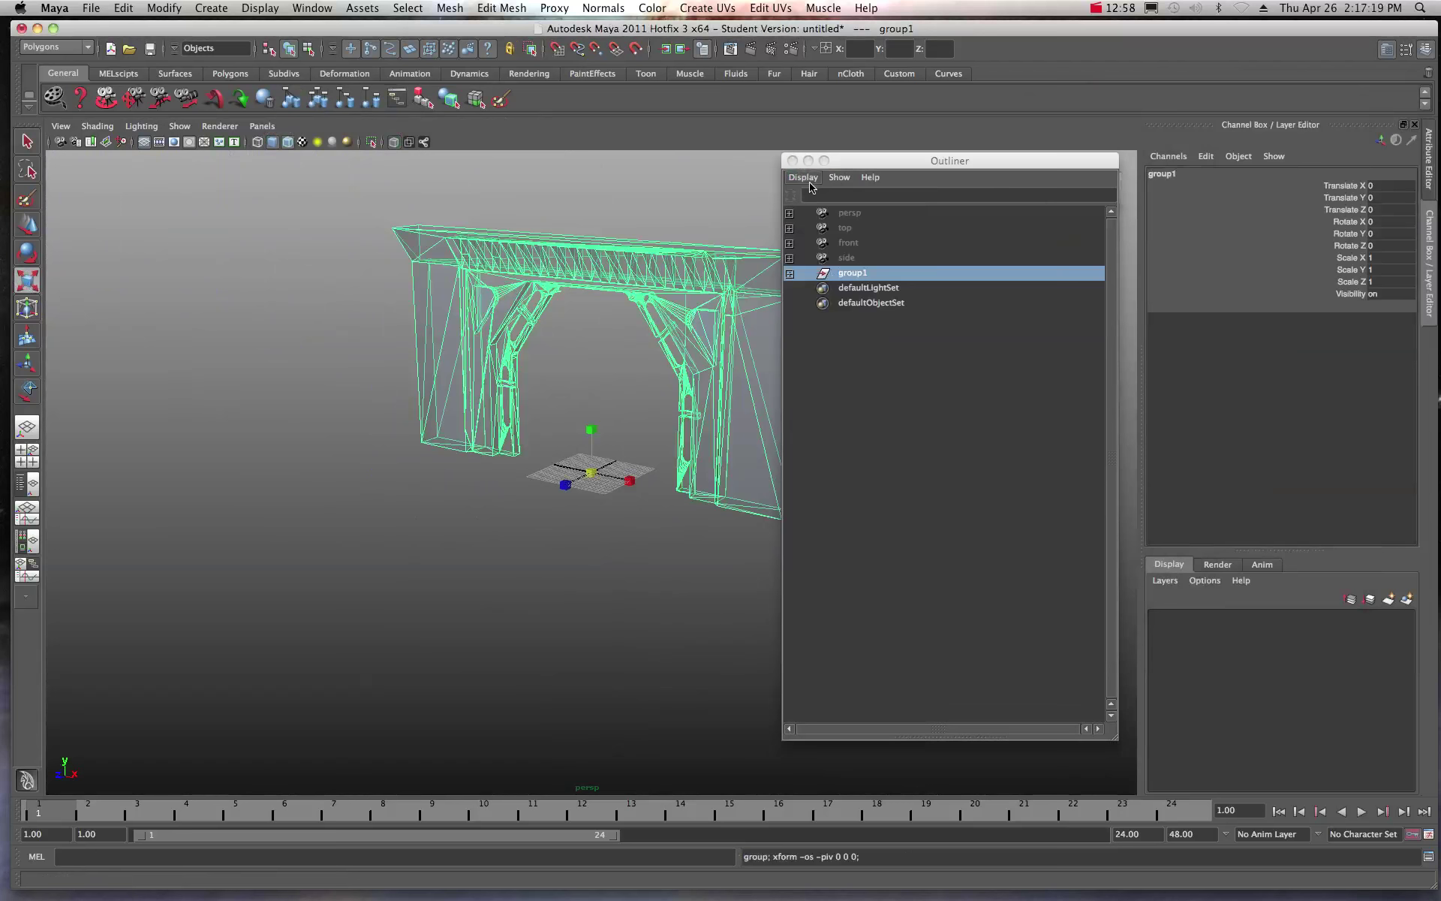
double_click(855, 275)
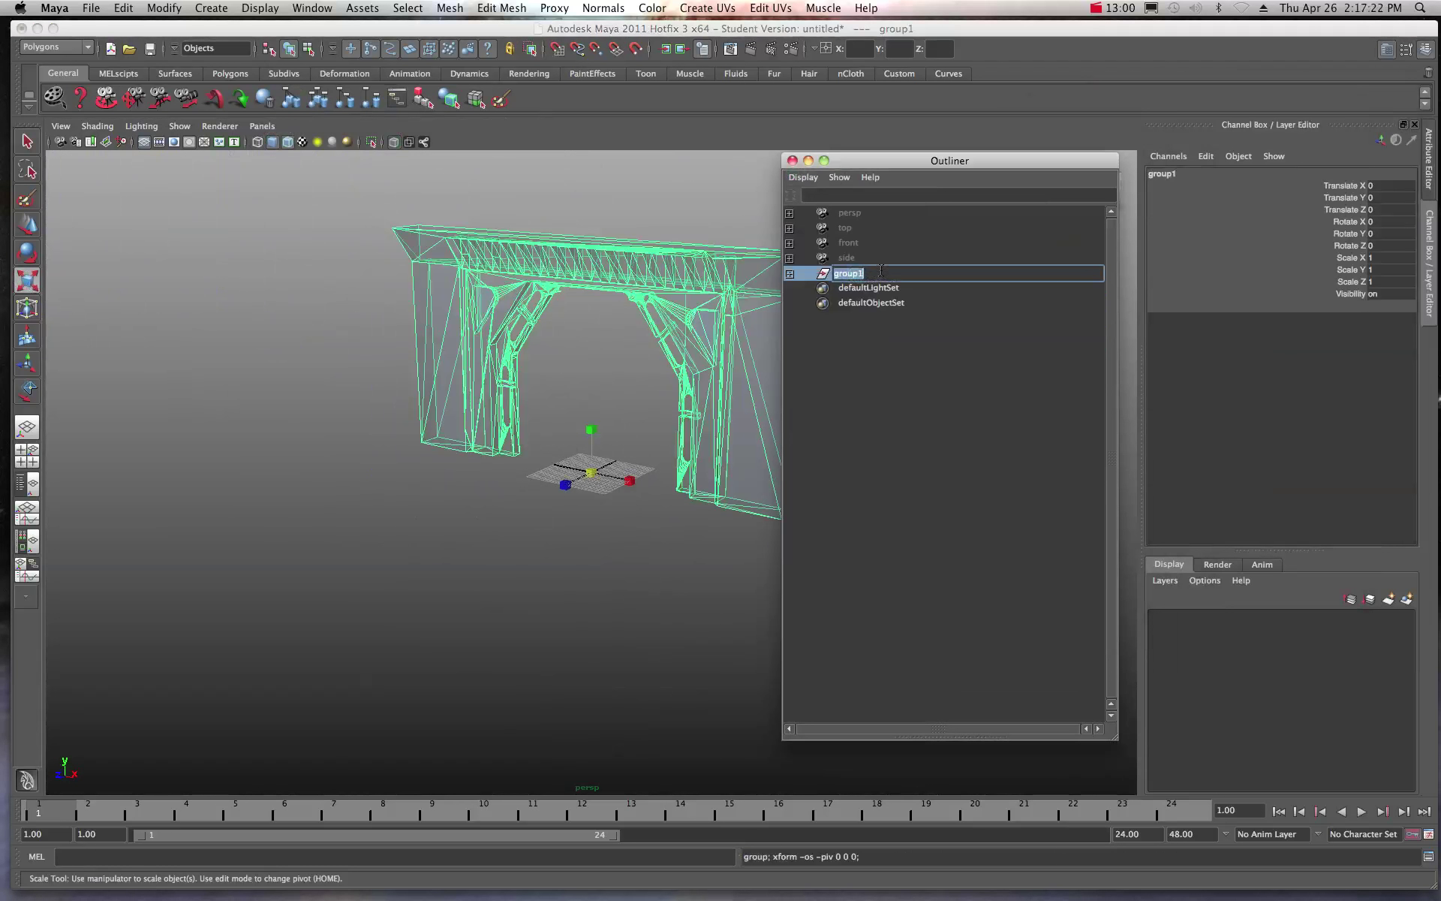
type("Airlock_G")
key("Return")
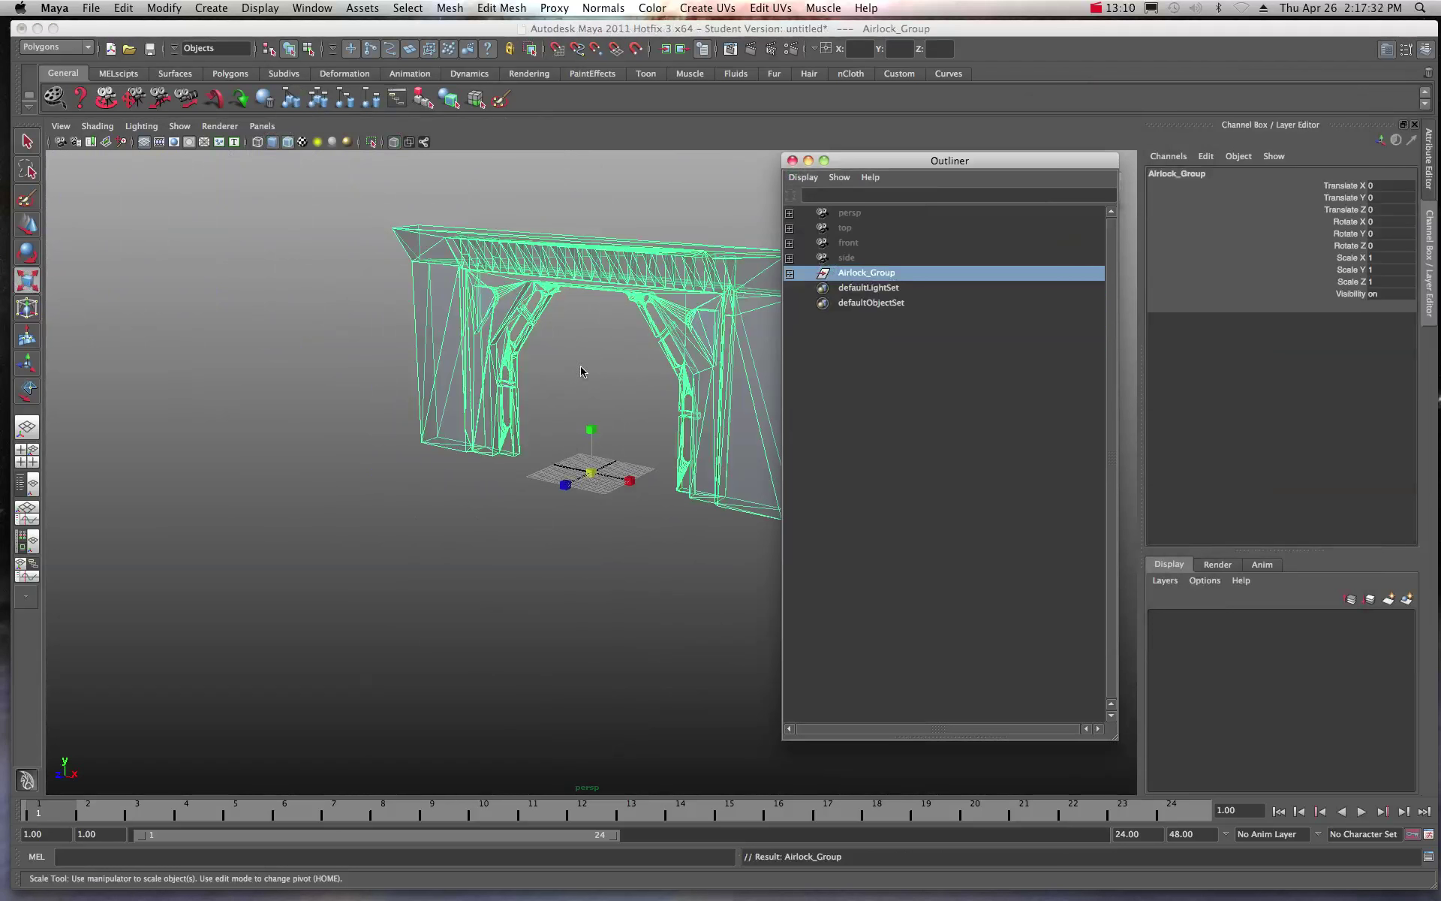
Scale Airlock_Group down uniformly to about 0.097 so the airlock fits on the grid
left_click_drag(591, 472, 313, 318)
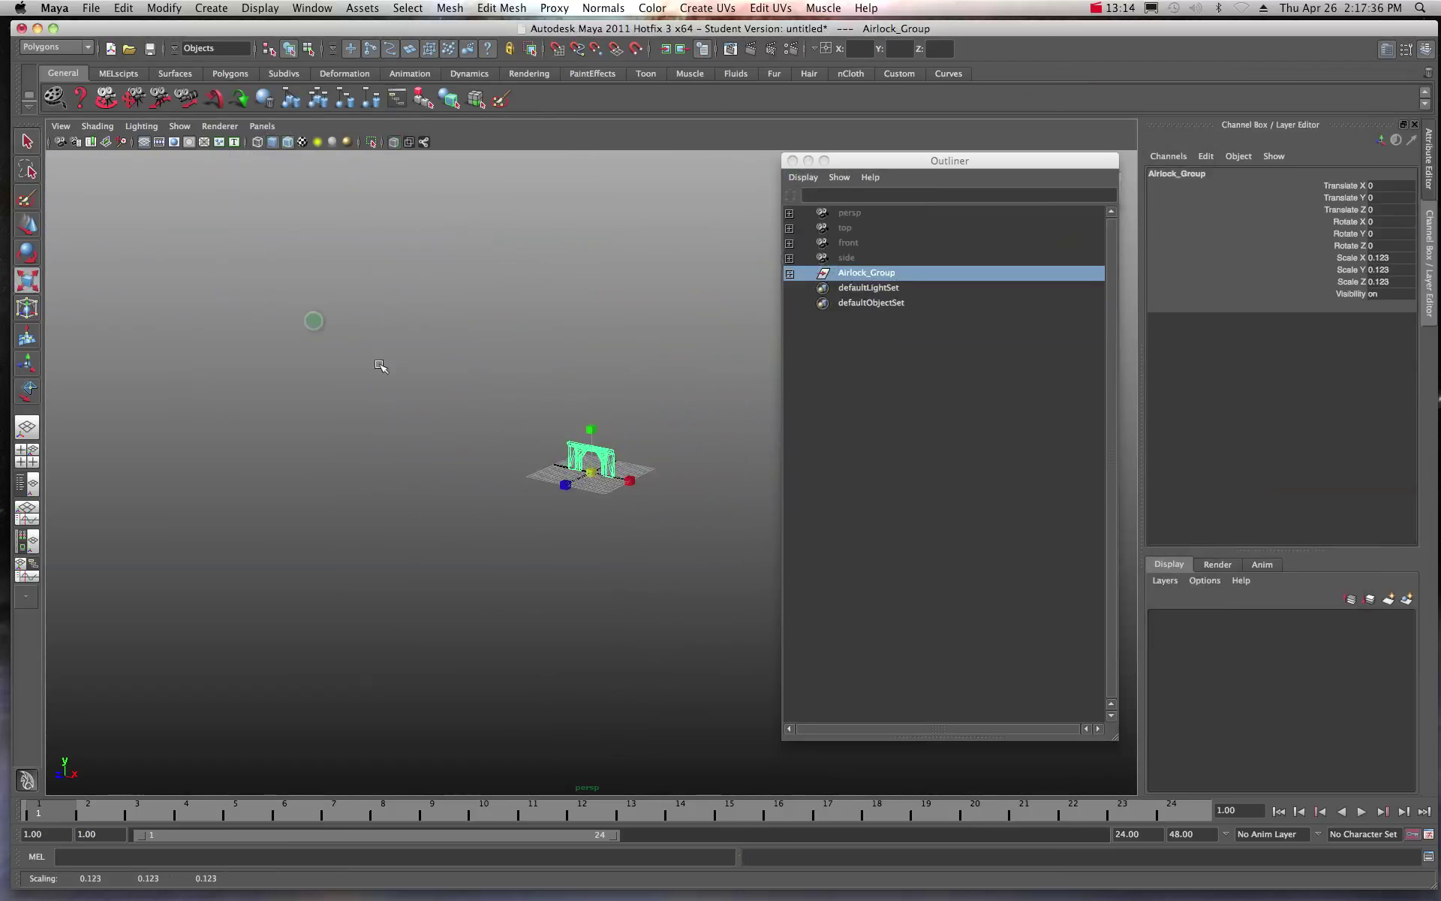
key("f")
left_click_drag(592, 472, 559, 454)
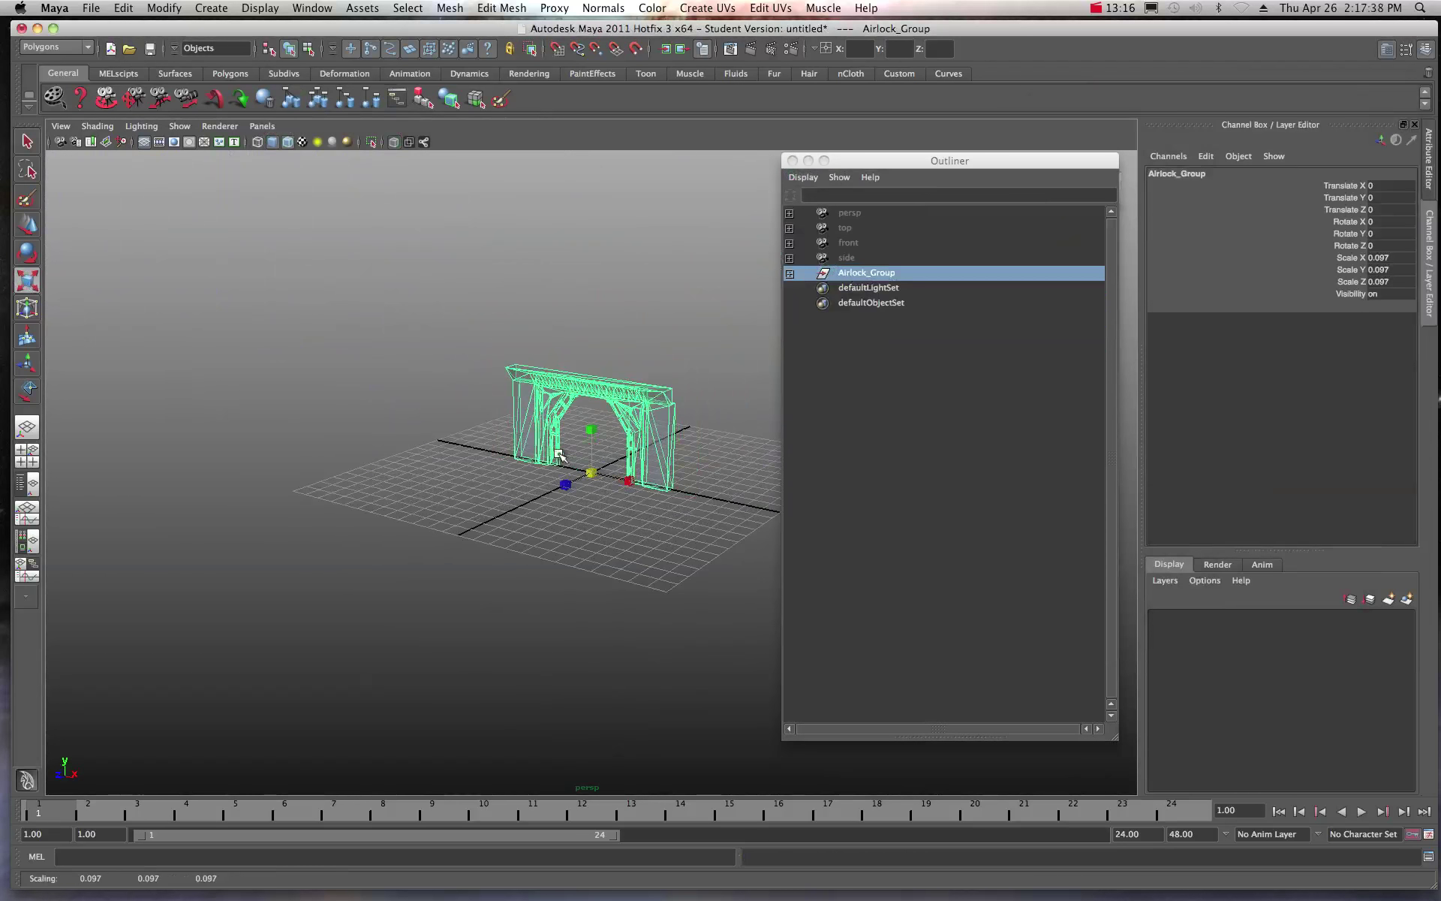
Expand Airlock_Group and select each of its three child meshes in turn to check the group's contents
left_click(852, 275)
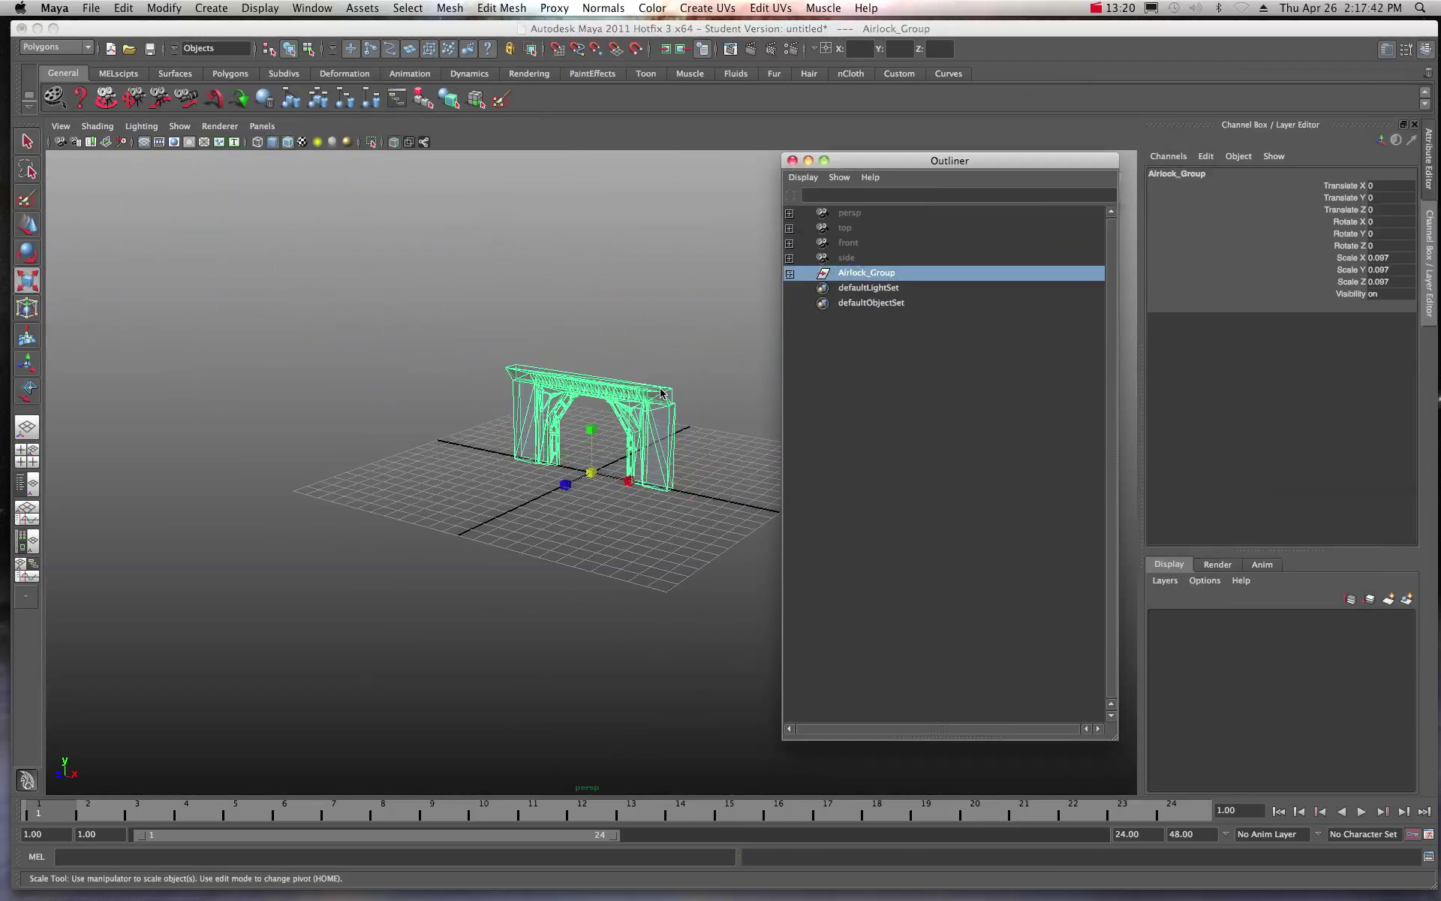
left_click(789, 273)
left_click(856, 287)
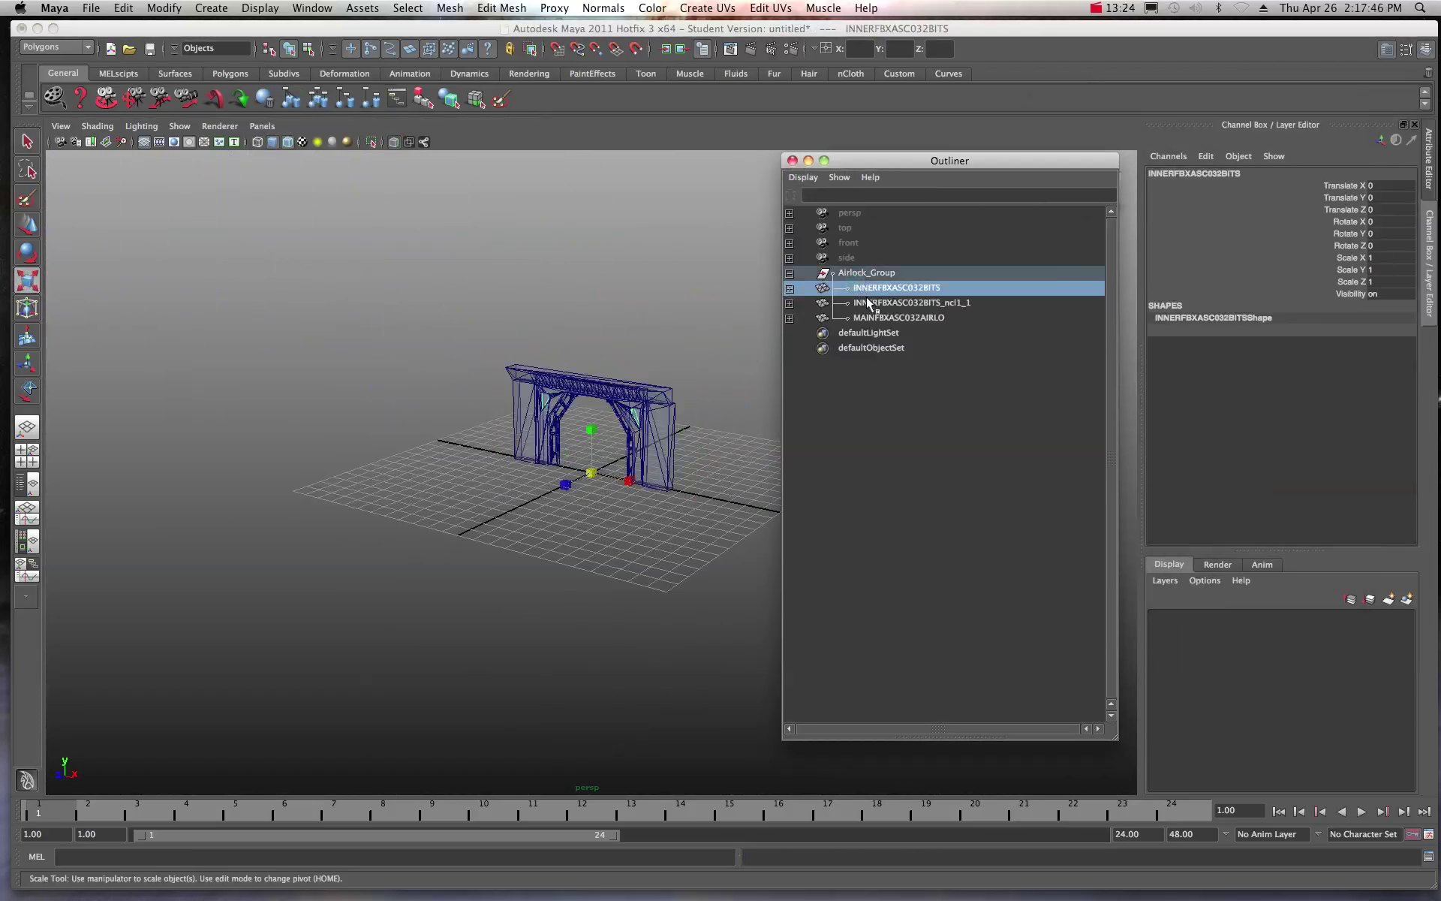
left_click(861, 302)
left_click(865, 316)
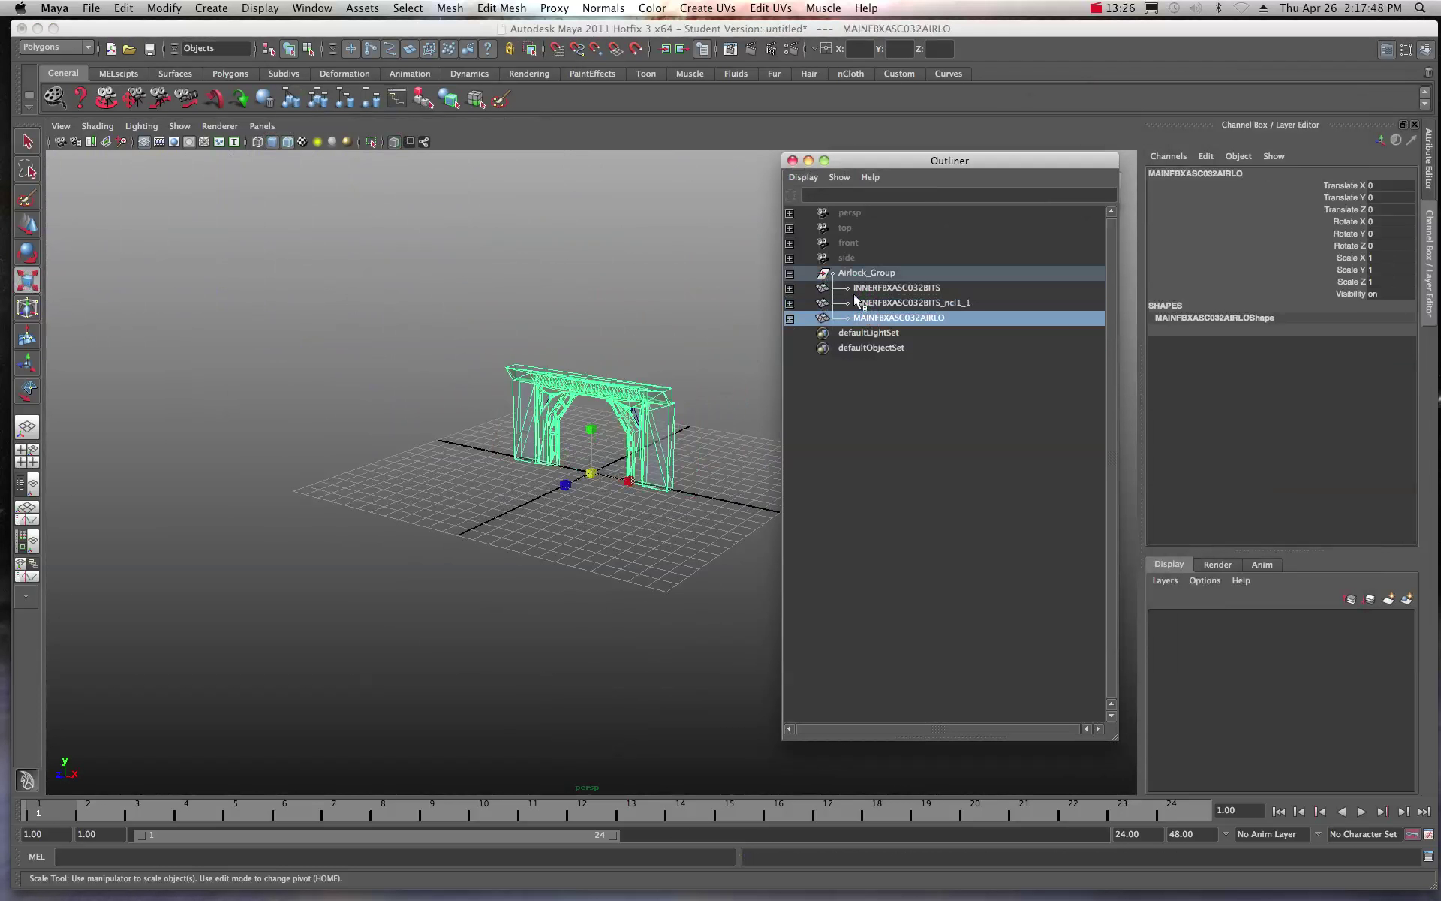
Turn off X-ray display and close the Outliner
left_click(391, 141)
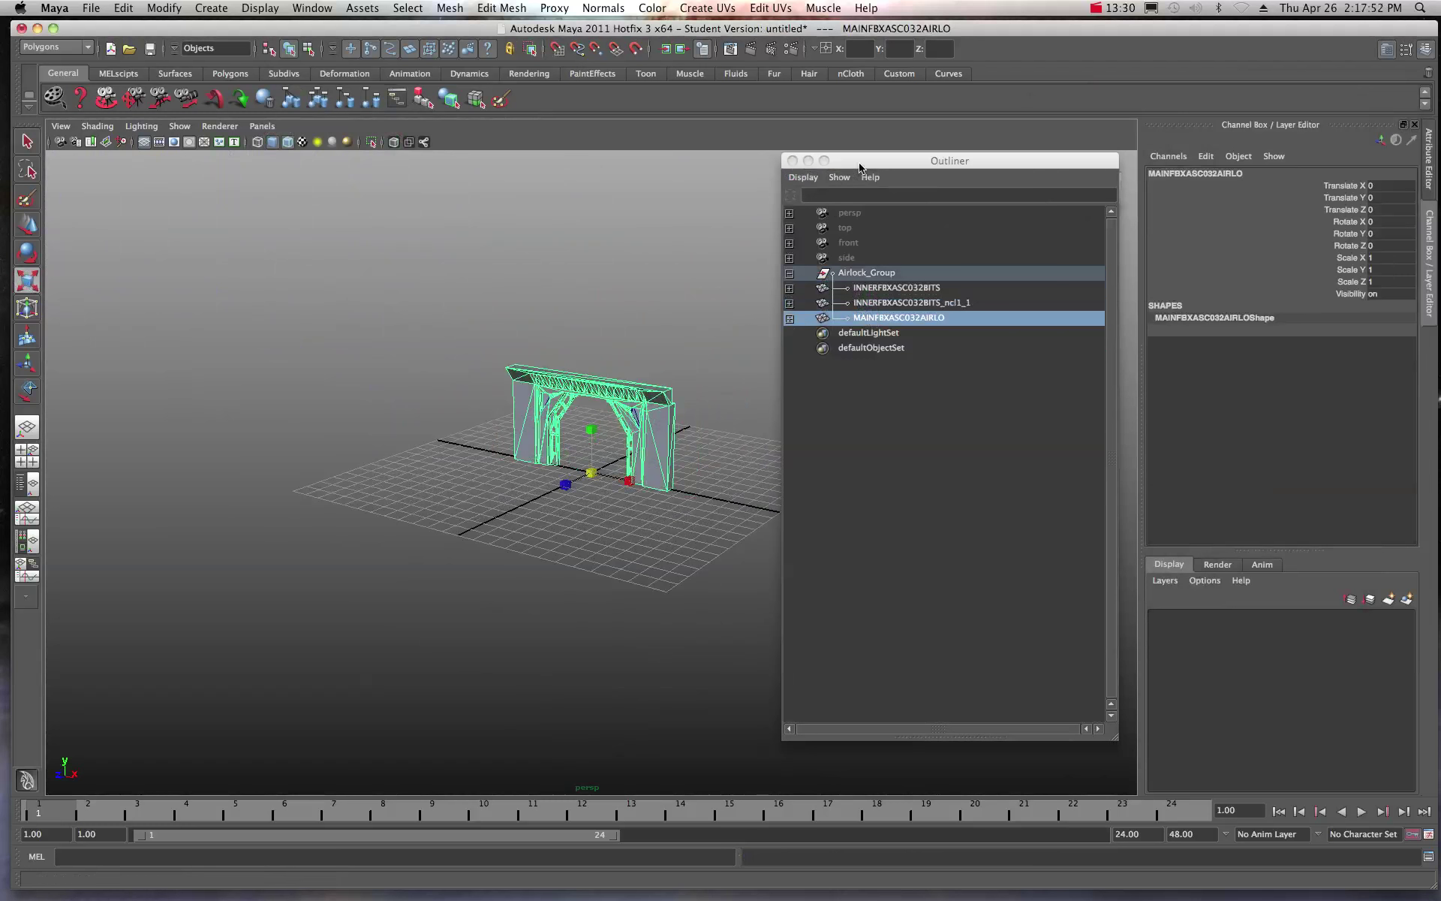
left_click_drag(859, 165, 1081, 133)
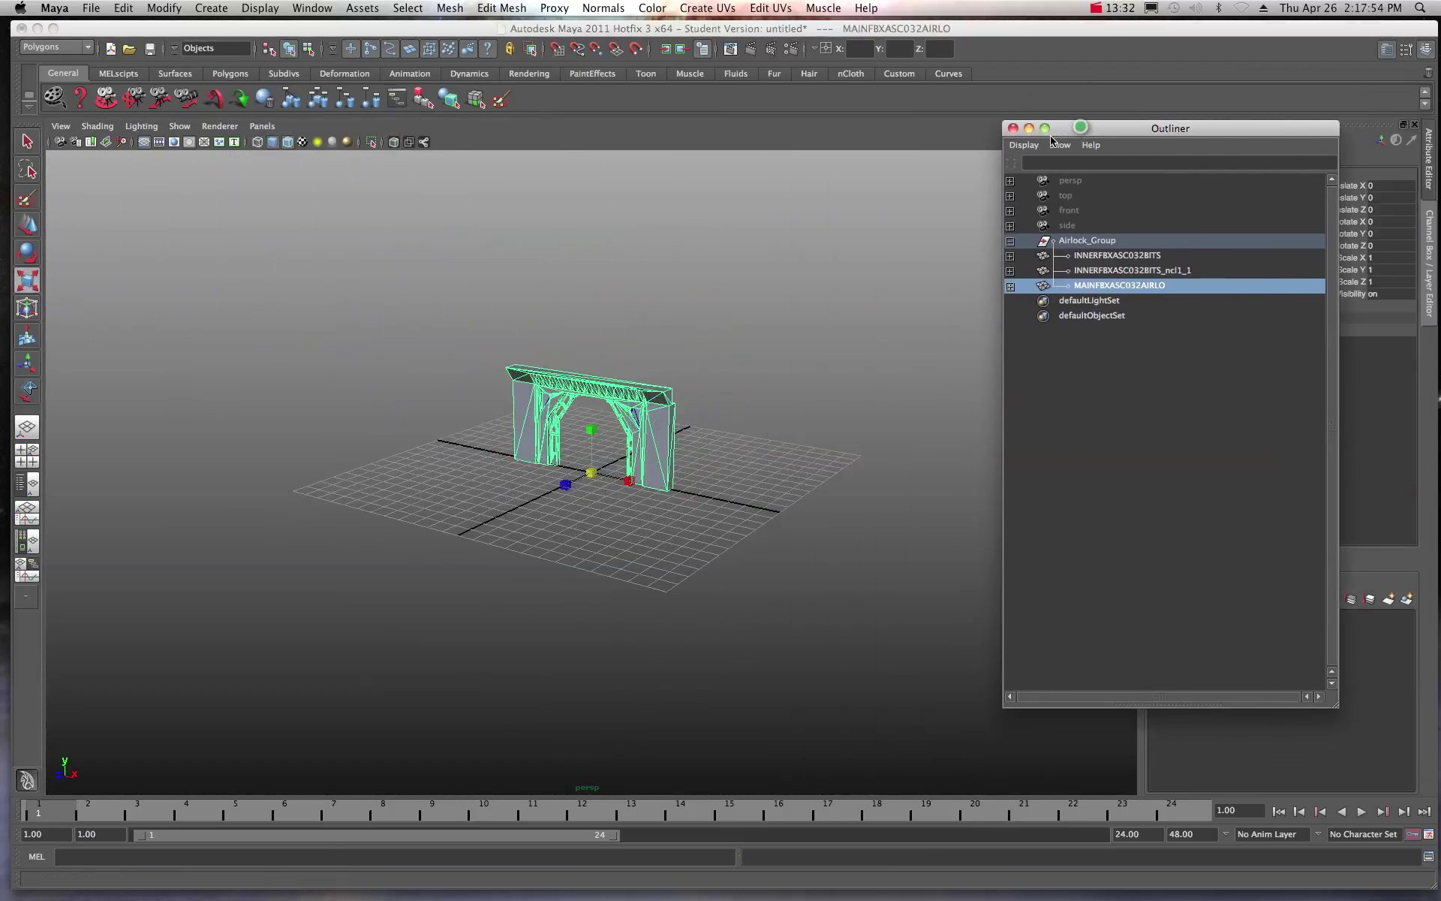
left_click(1013, 129)
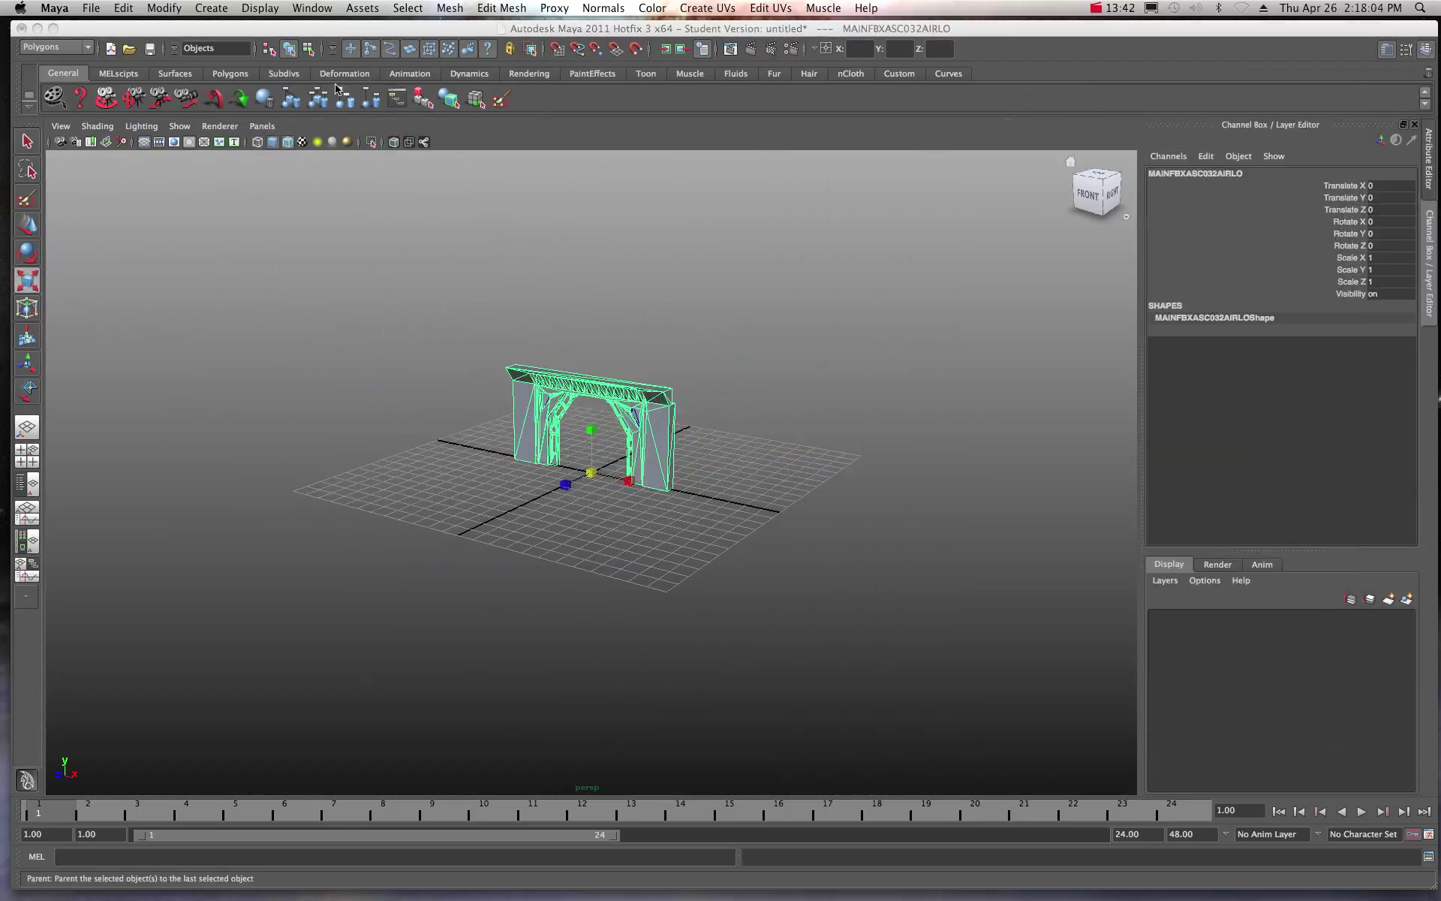
Reopen the Outliner, select Airlock_Group, and move the Outliner clear of the Channel Box
left_click(299, 8)
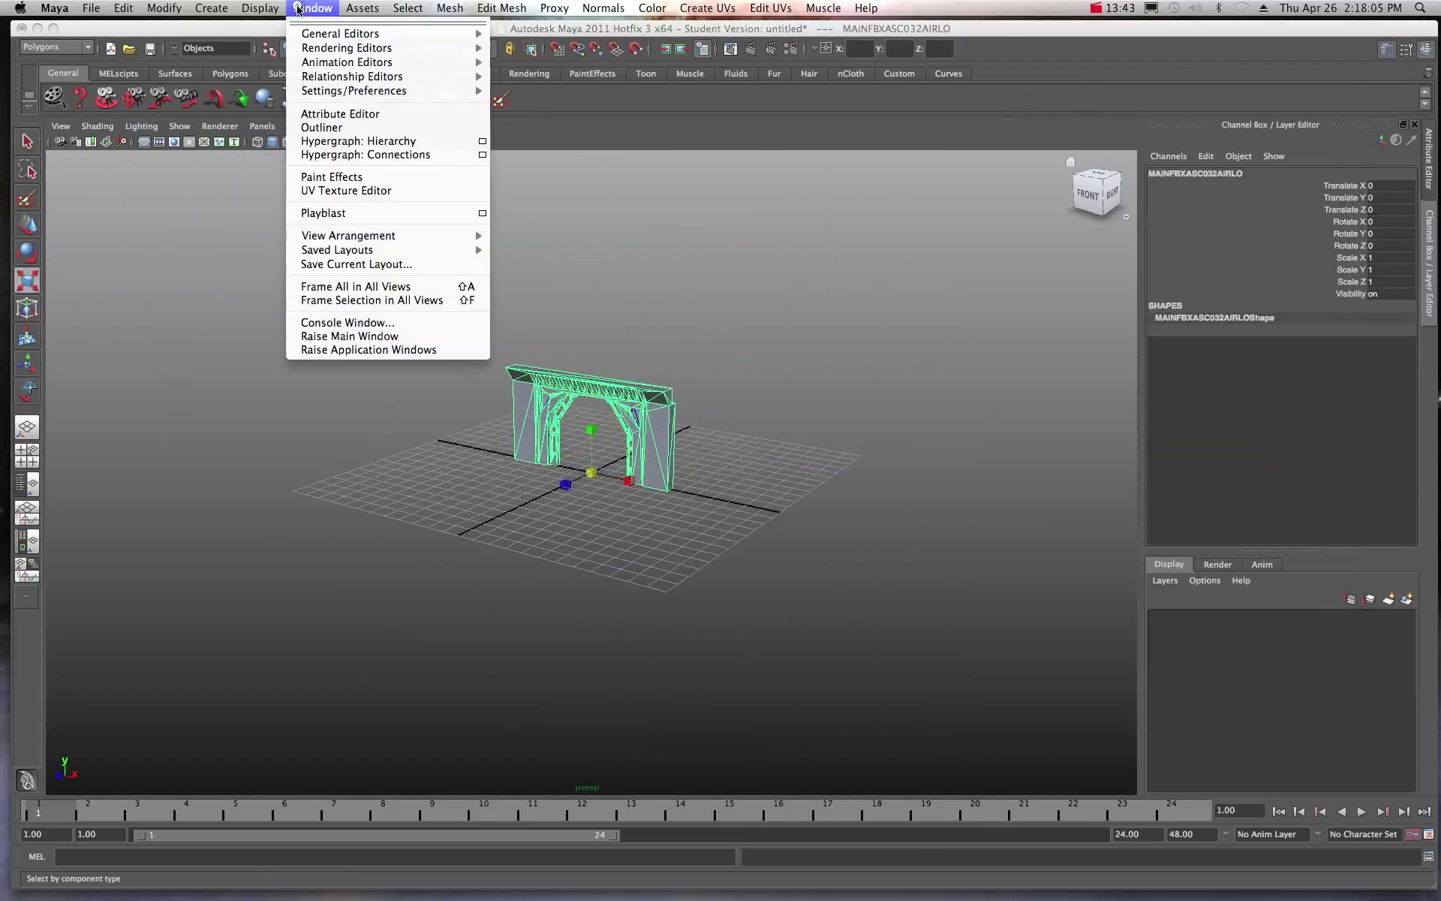
left_click(322, 128)
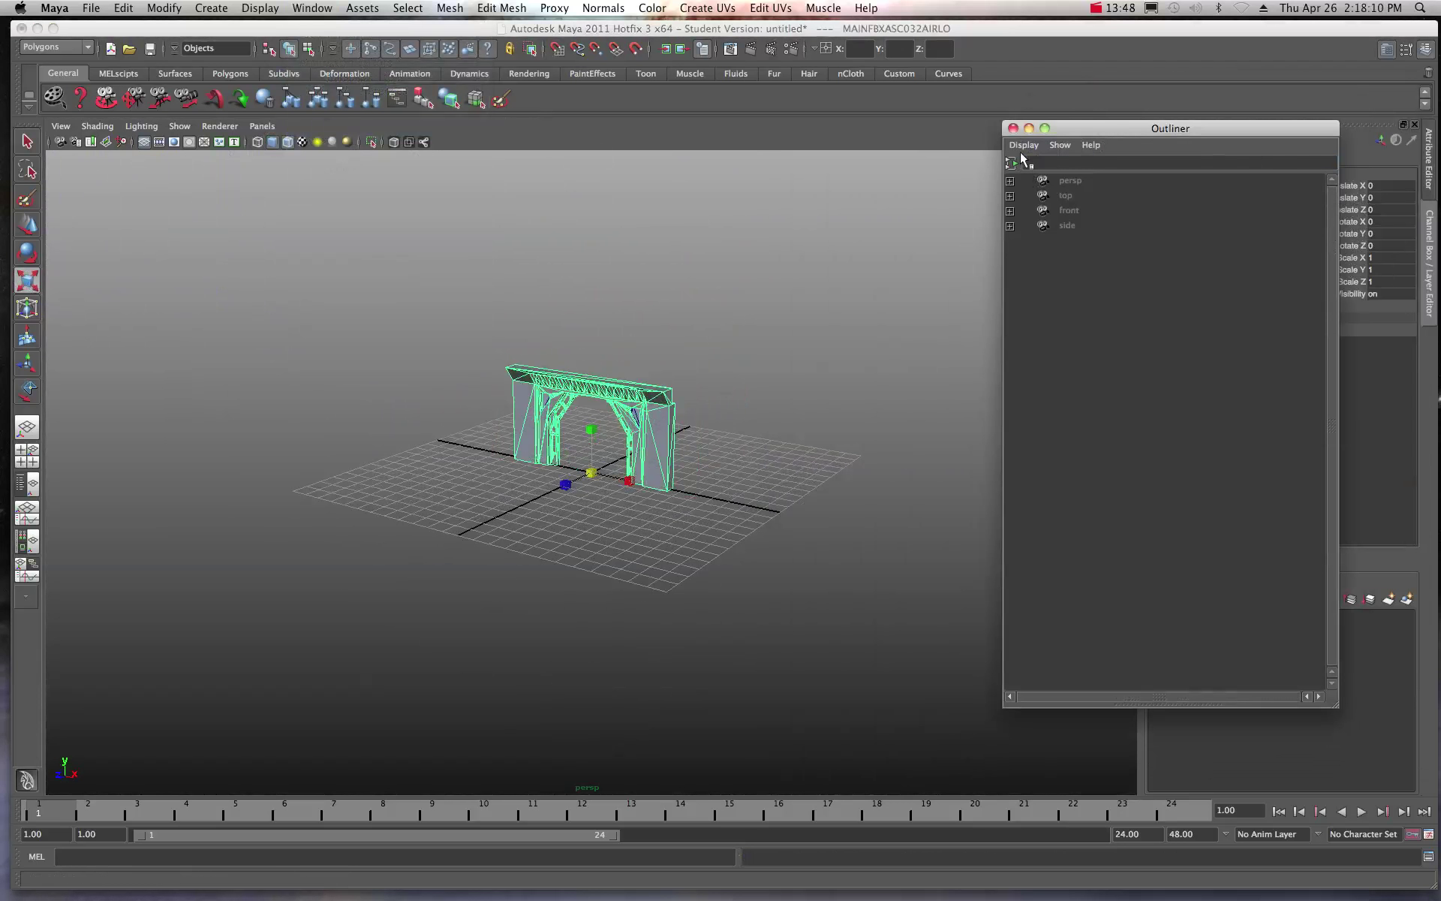
left_click(1070, 240)
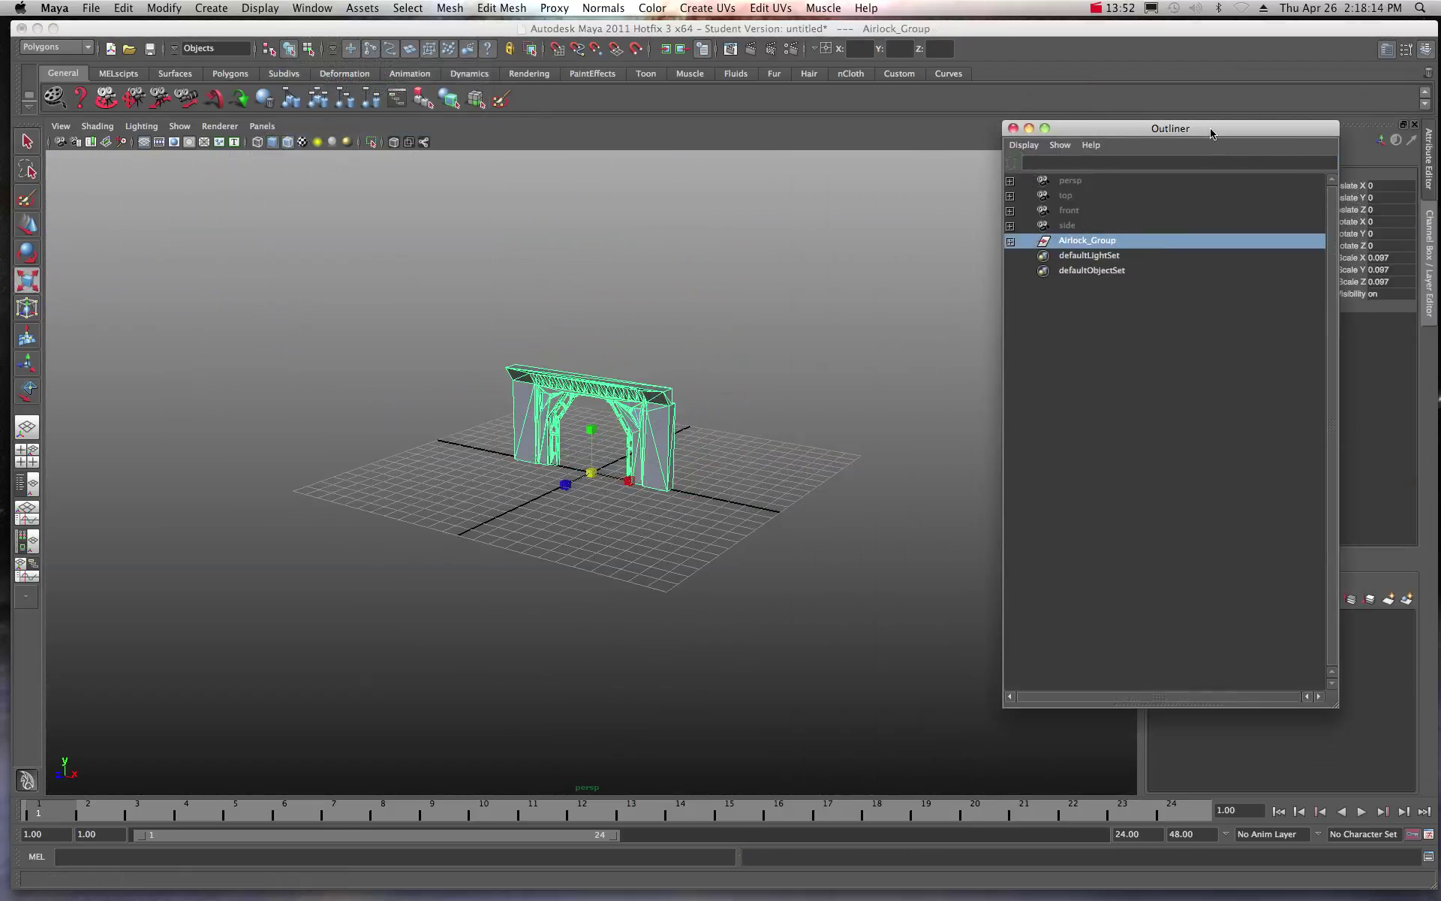
left_click_drag(1214, 129, 988, 138)
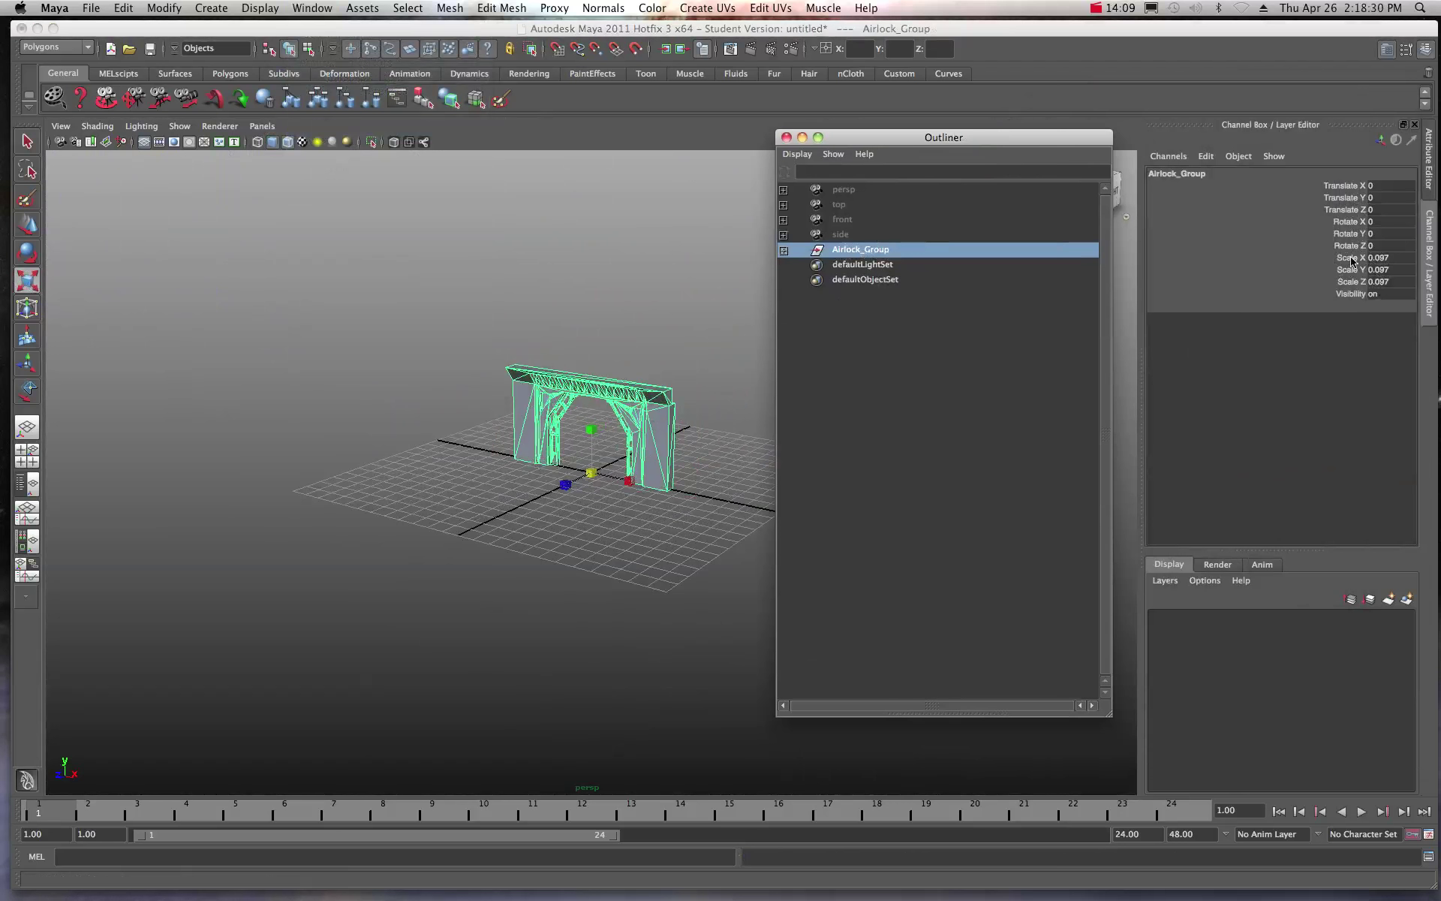
Freeze the transformations of Airlock_Group and put the Outliner away
left_click(181, 9)
left_click(189, 61)
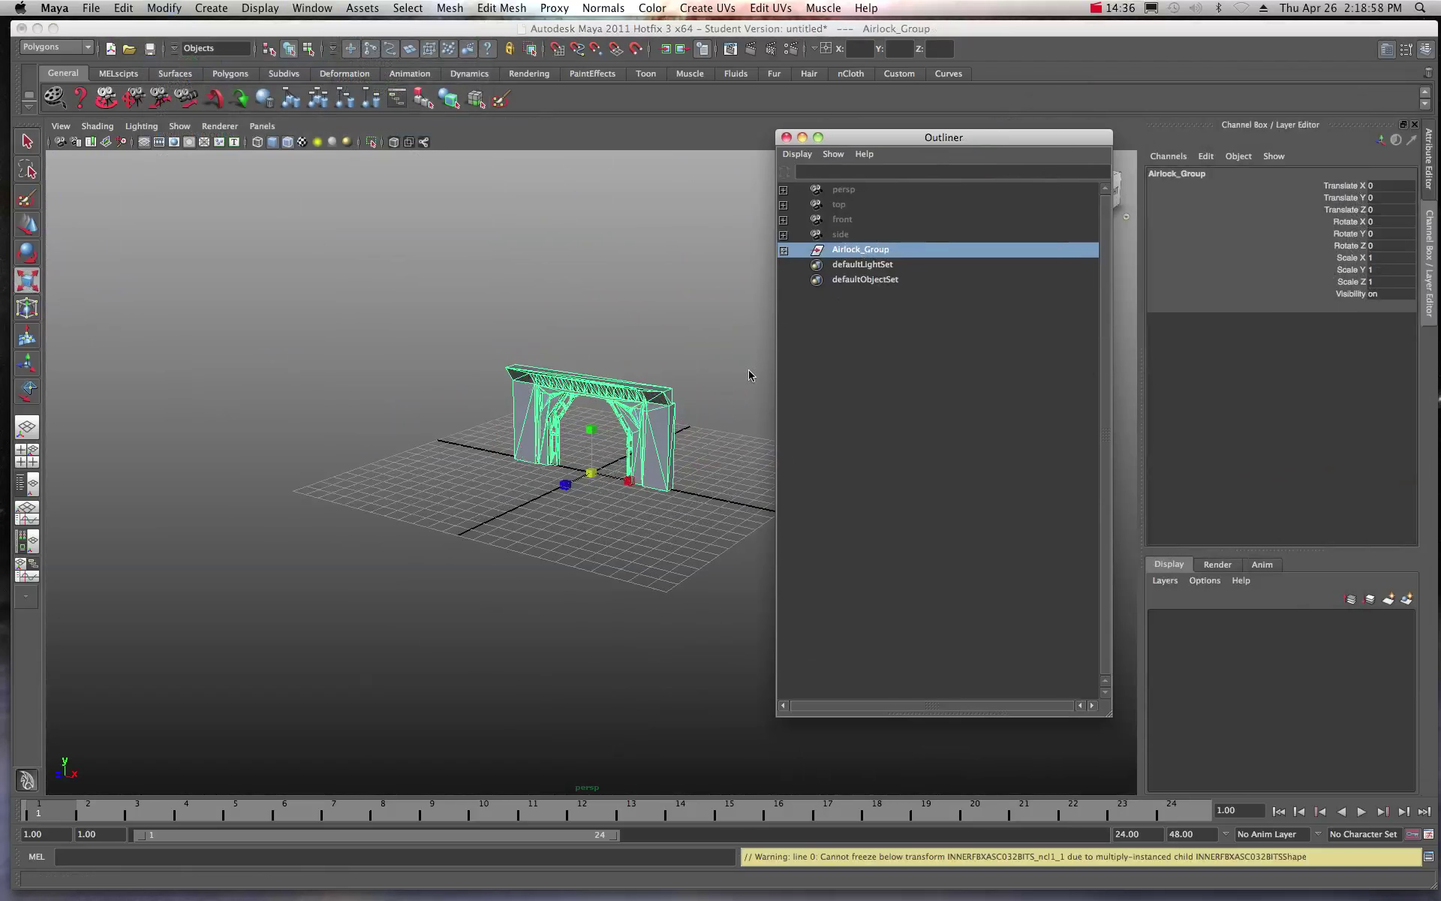
left_click(858, 139)
left_click(858, 139)
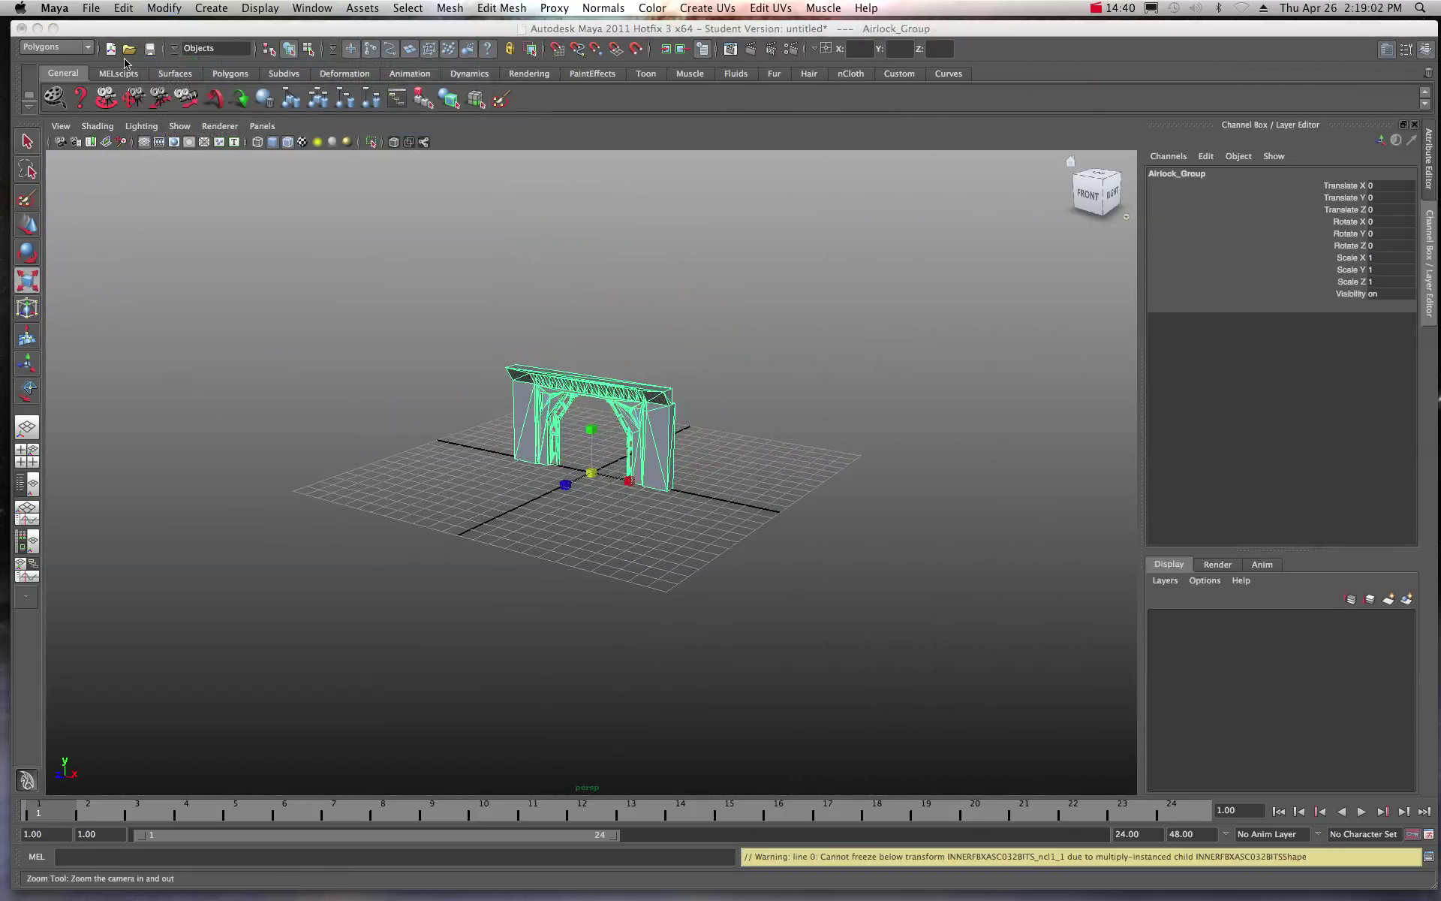
Import airlockdoor1.fbx from the airlock2 folder as an Fbx file, adding its content to the scene
left_click(106, 31)
left_click(91, 8)
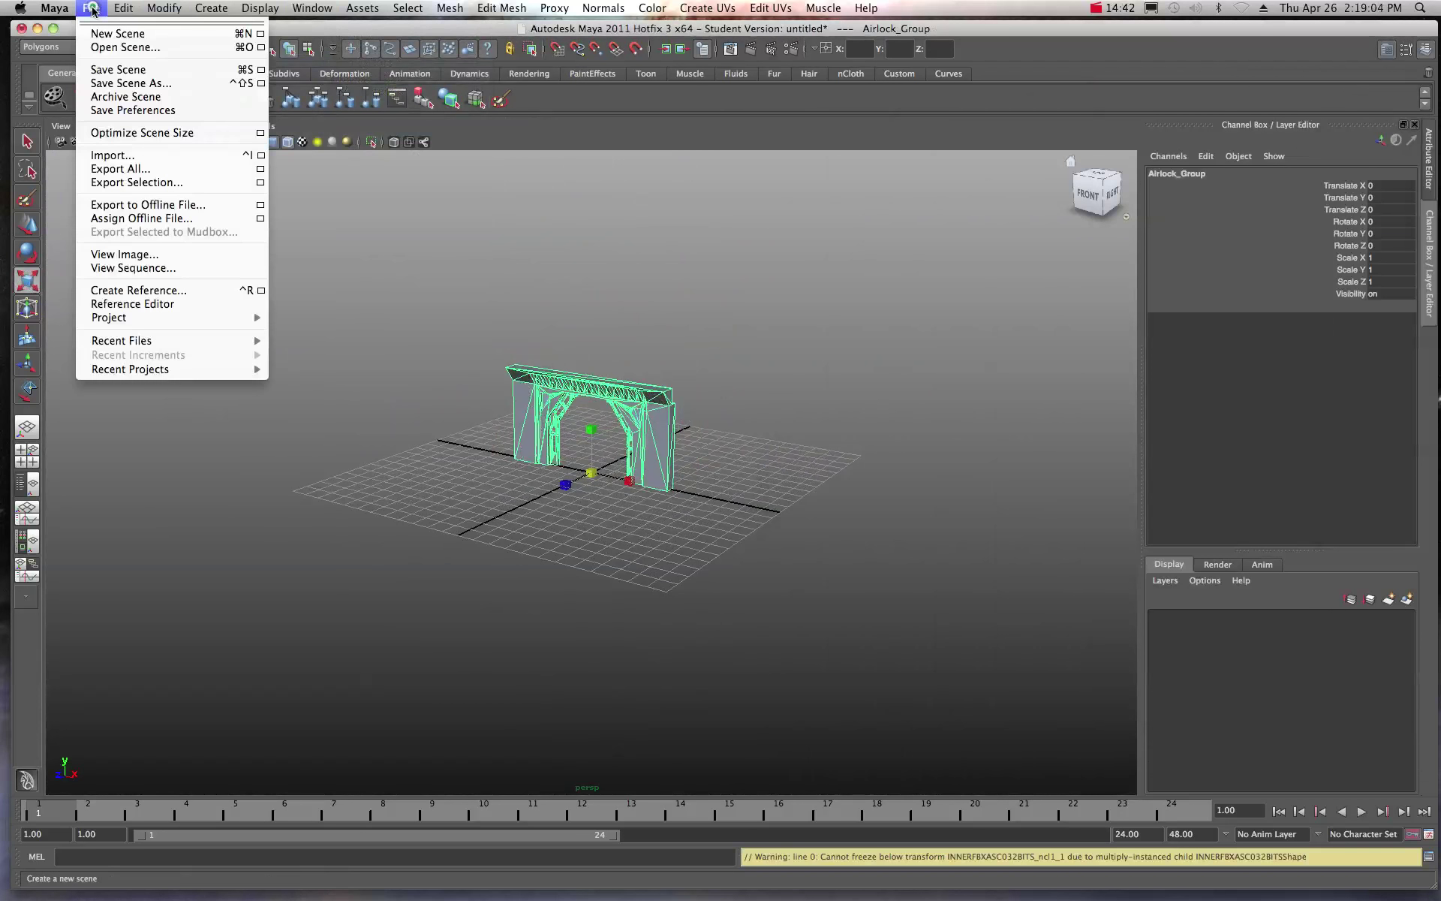
left_click(105, 156)
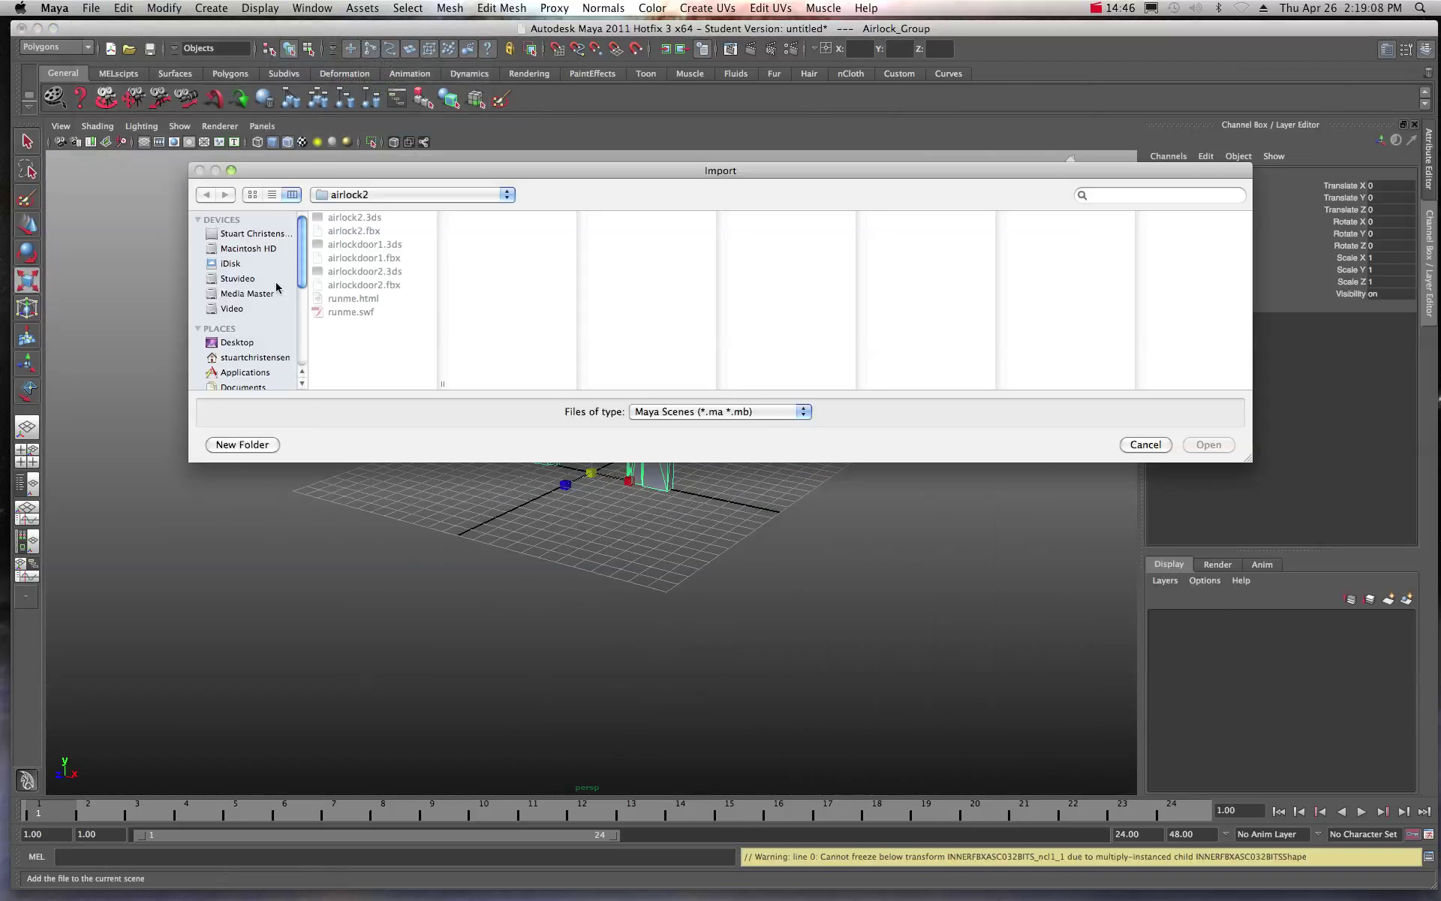
left_click(803, 411)
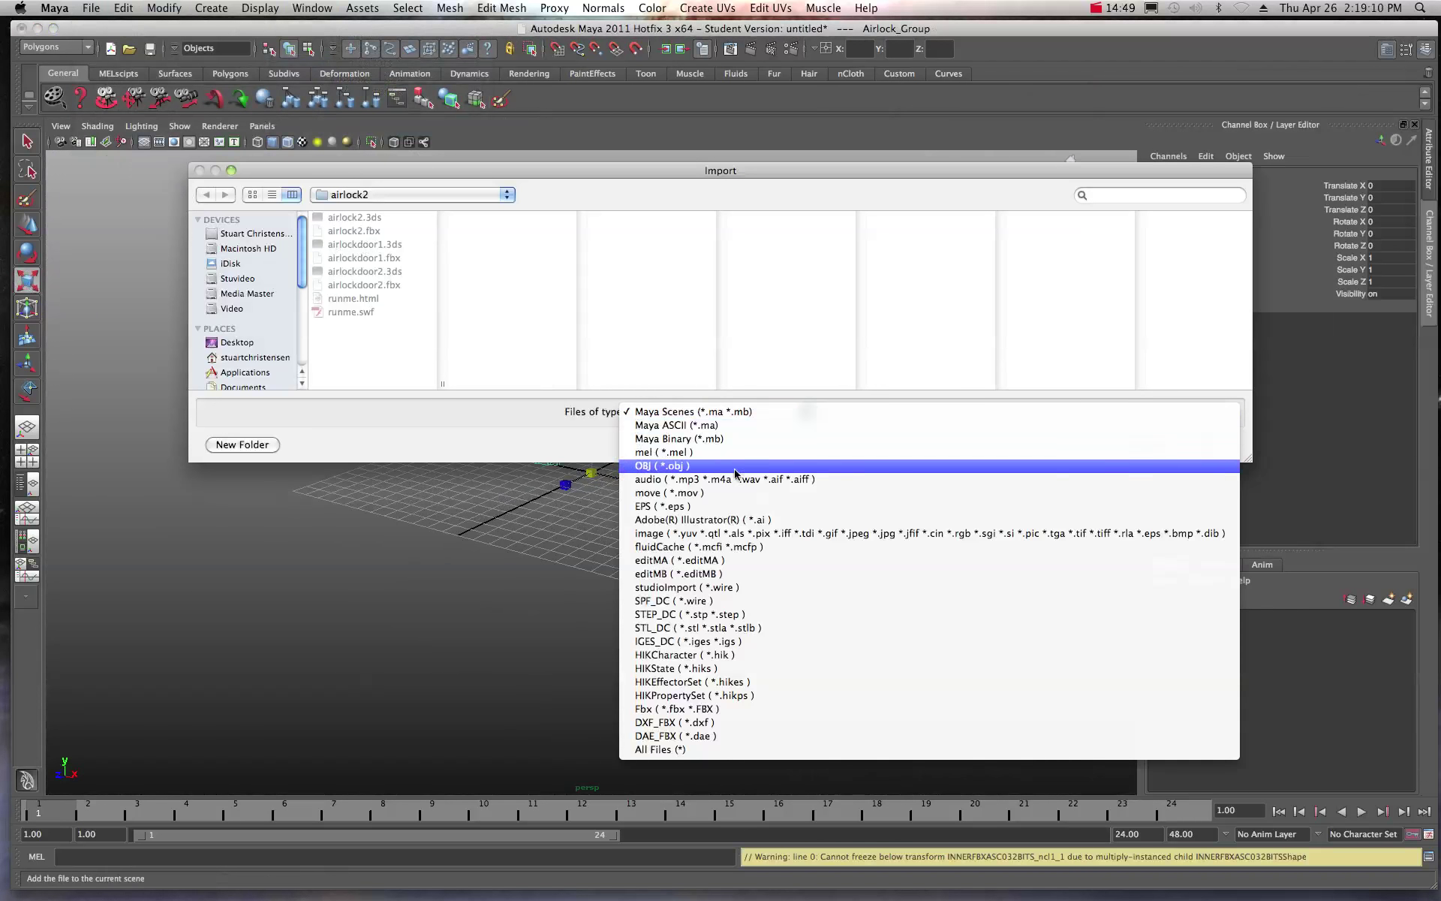
left_click(683, 710)
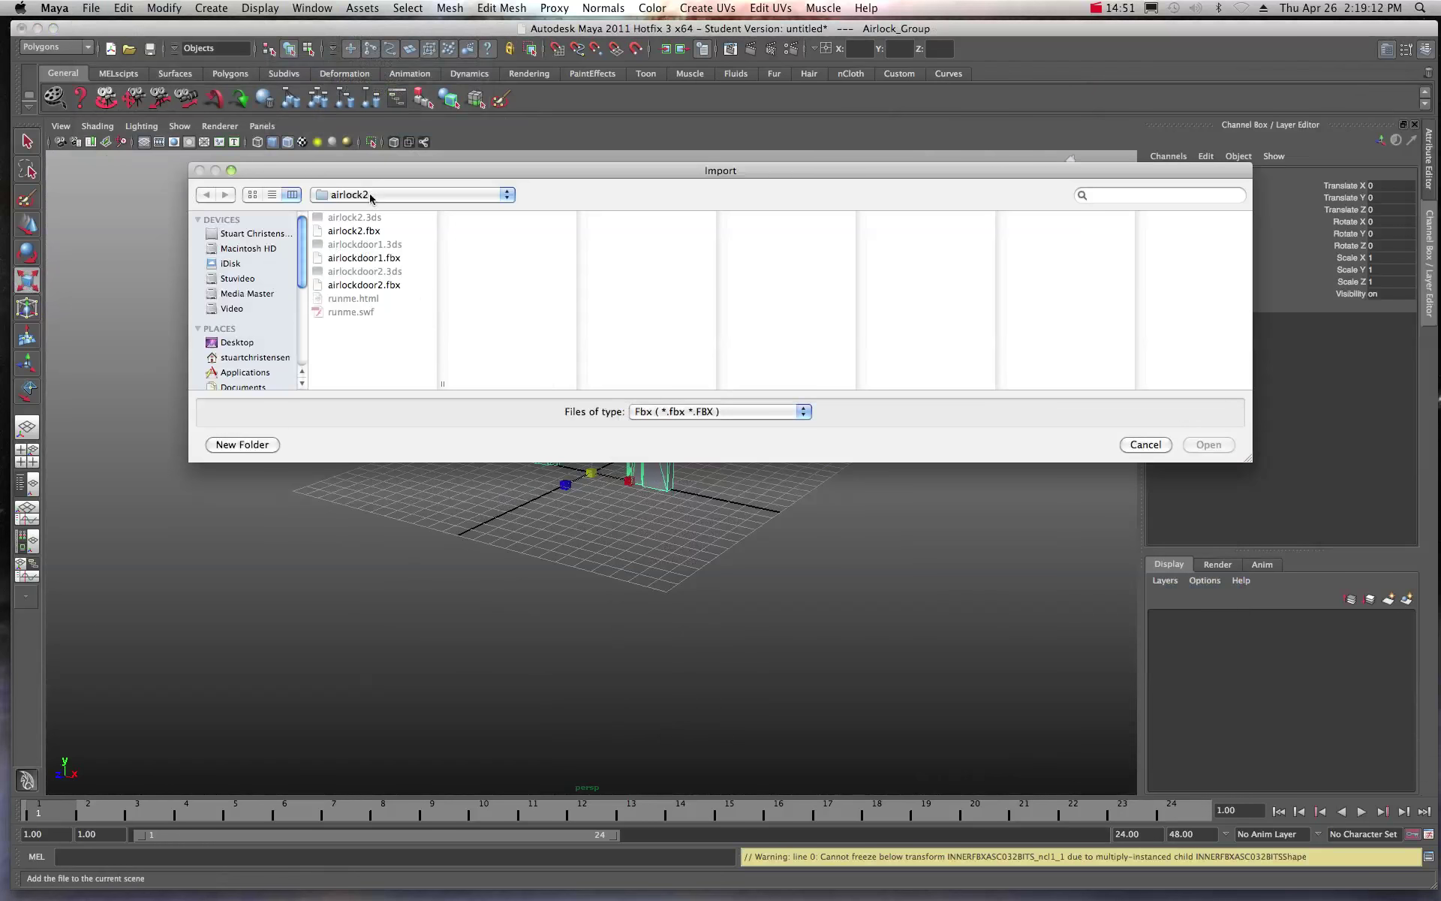
left_click(350, 260)
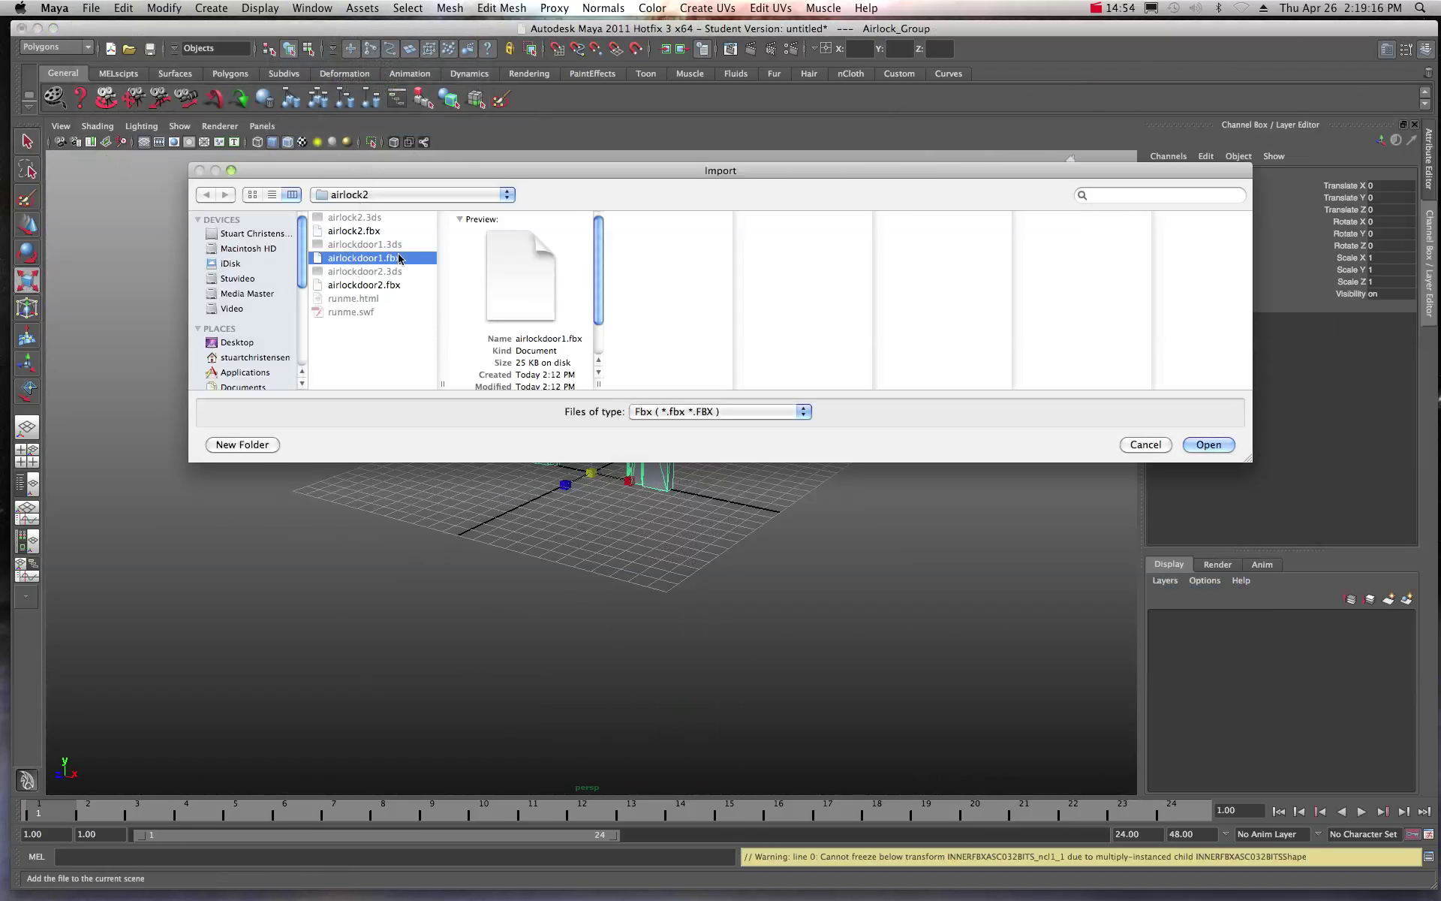
left_click(1207, 445)
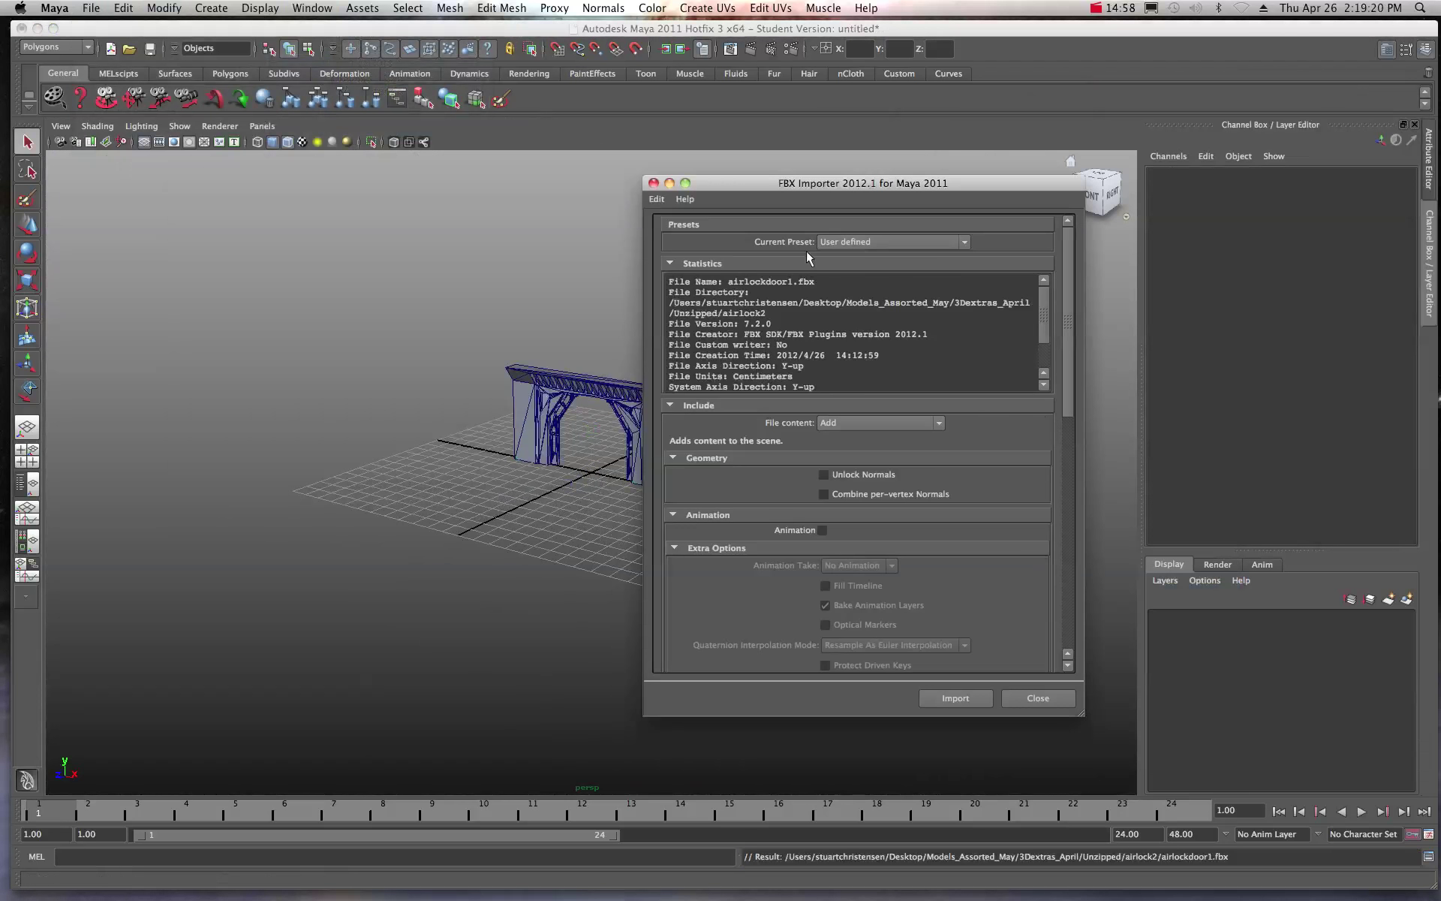
scroll(840, 557, "down", 2)
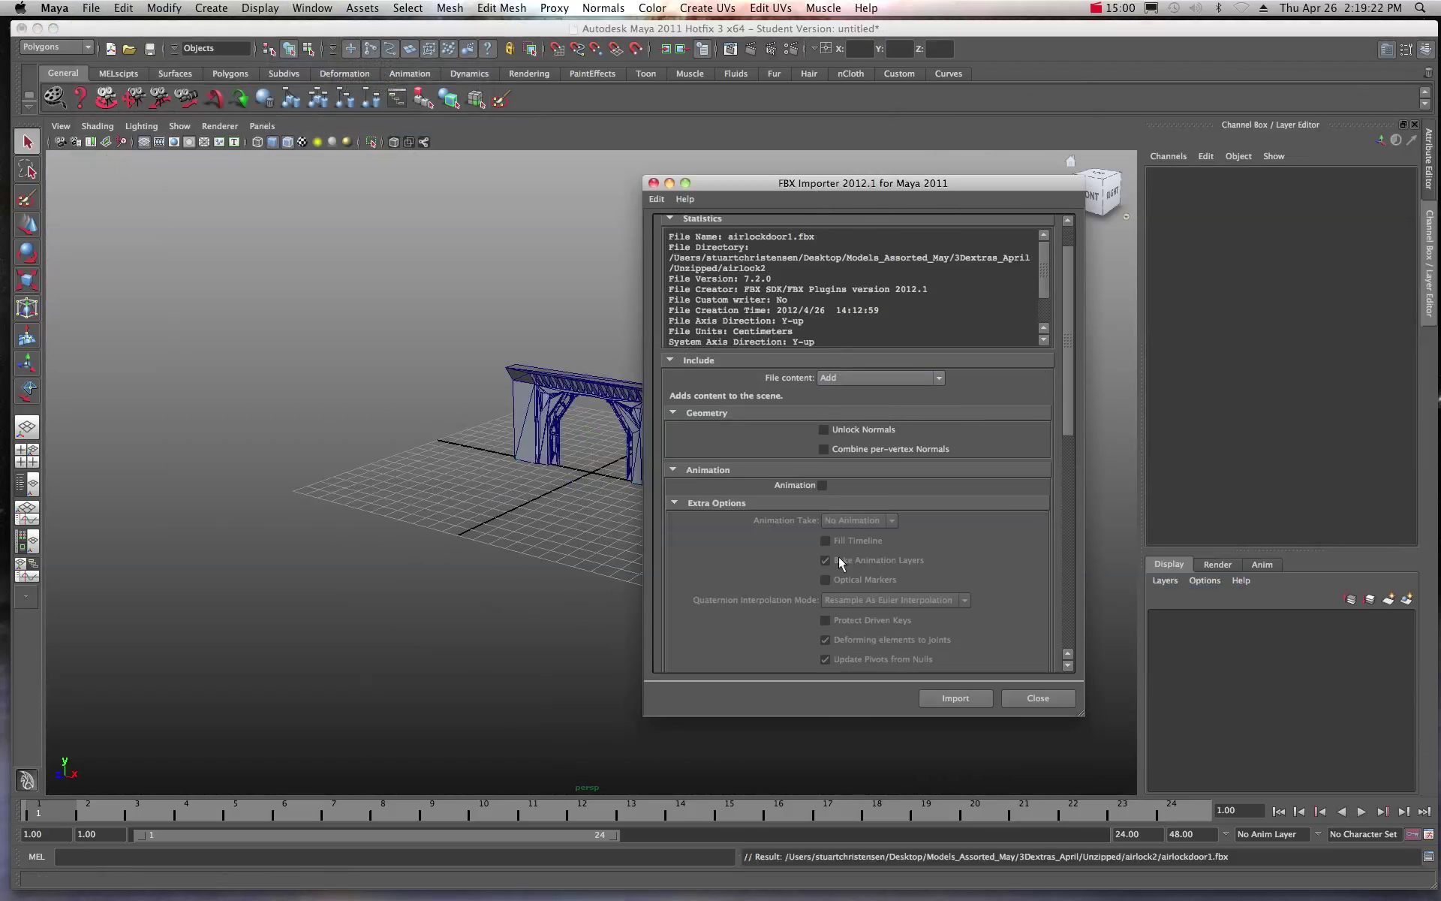
left_click(962, 700)
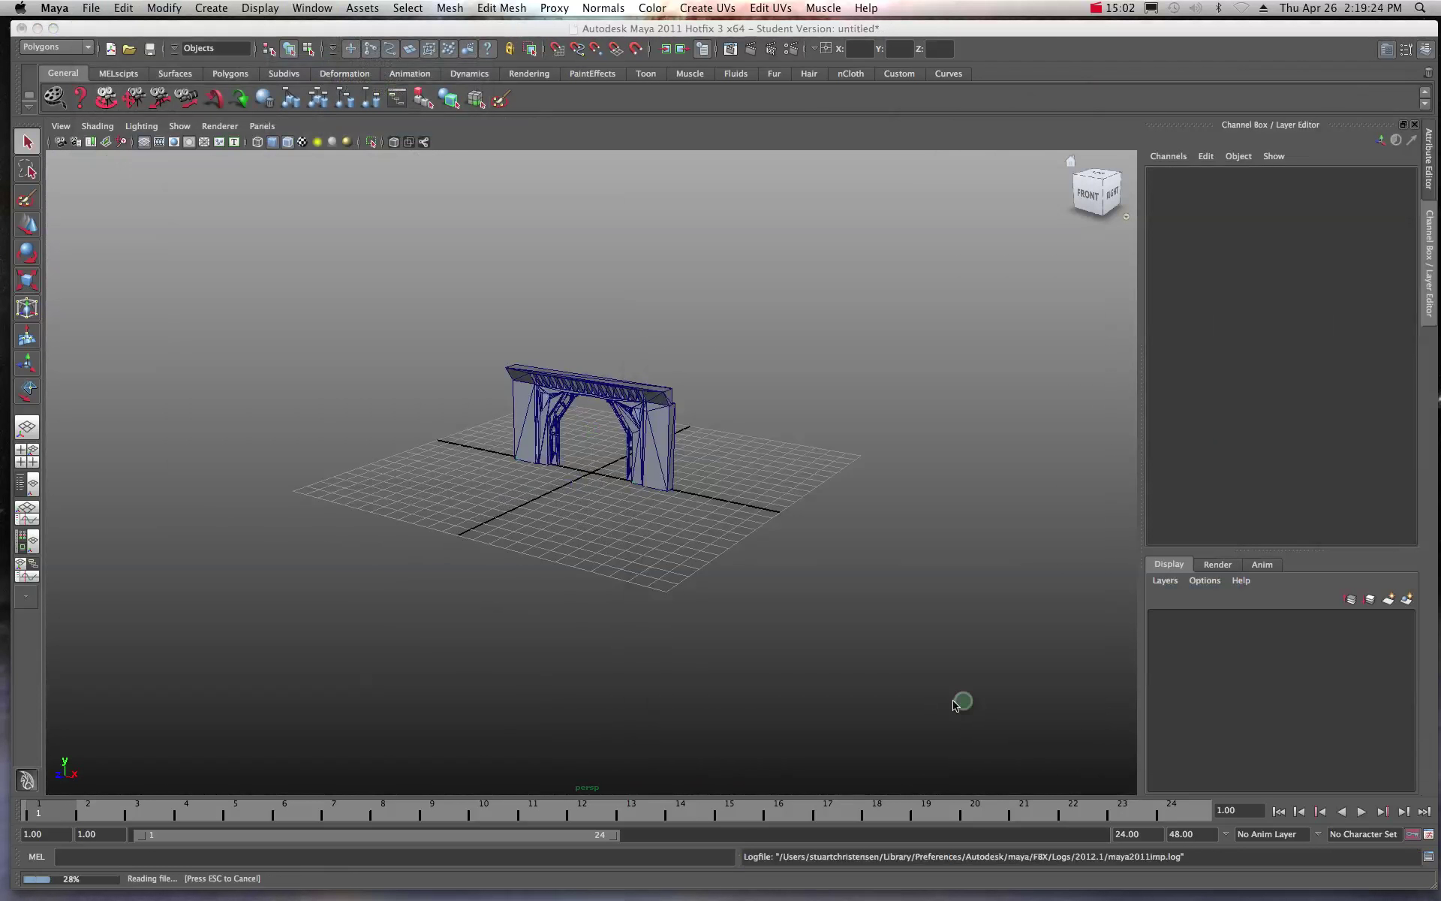
Select the imported door and check its DOORFRONT and SRF1 meshes one by one in the Outliner
scroll(877, 375, "down", 3)
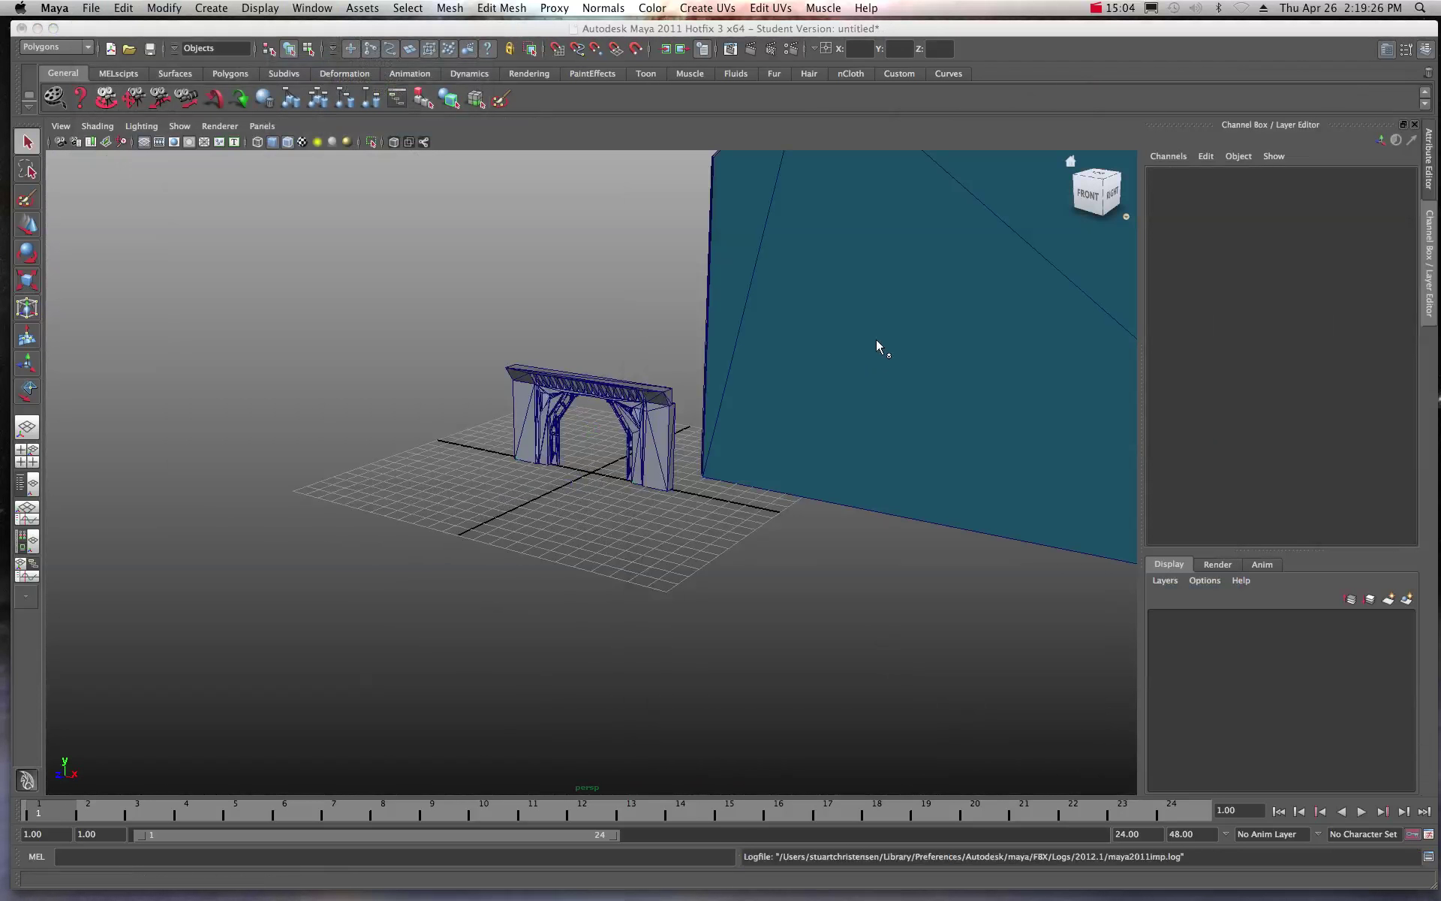
scroll(876, 339, "down", 4)
scroll(804, 327, "down", 2)
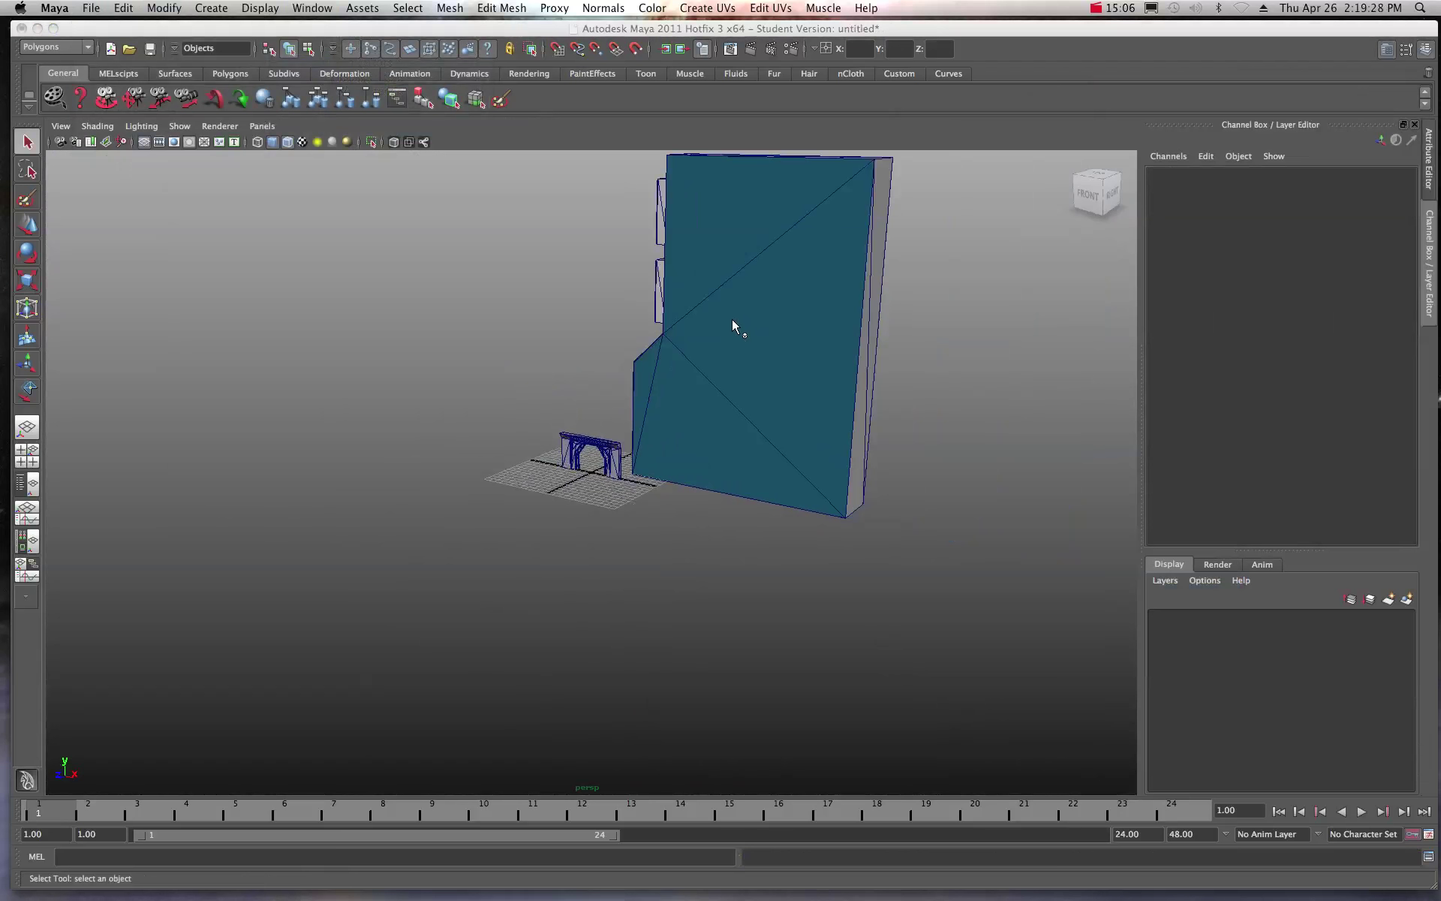
left_click(746, 291)
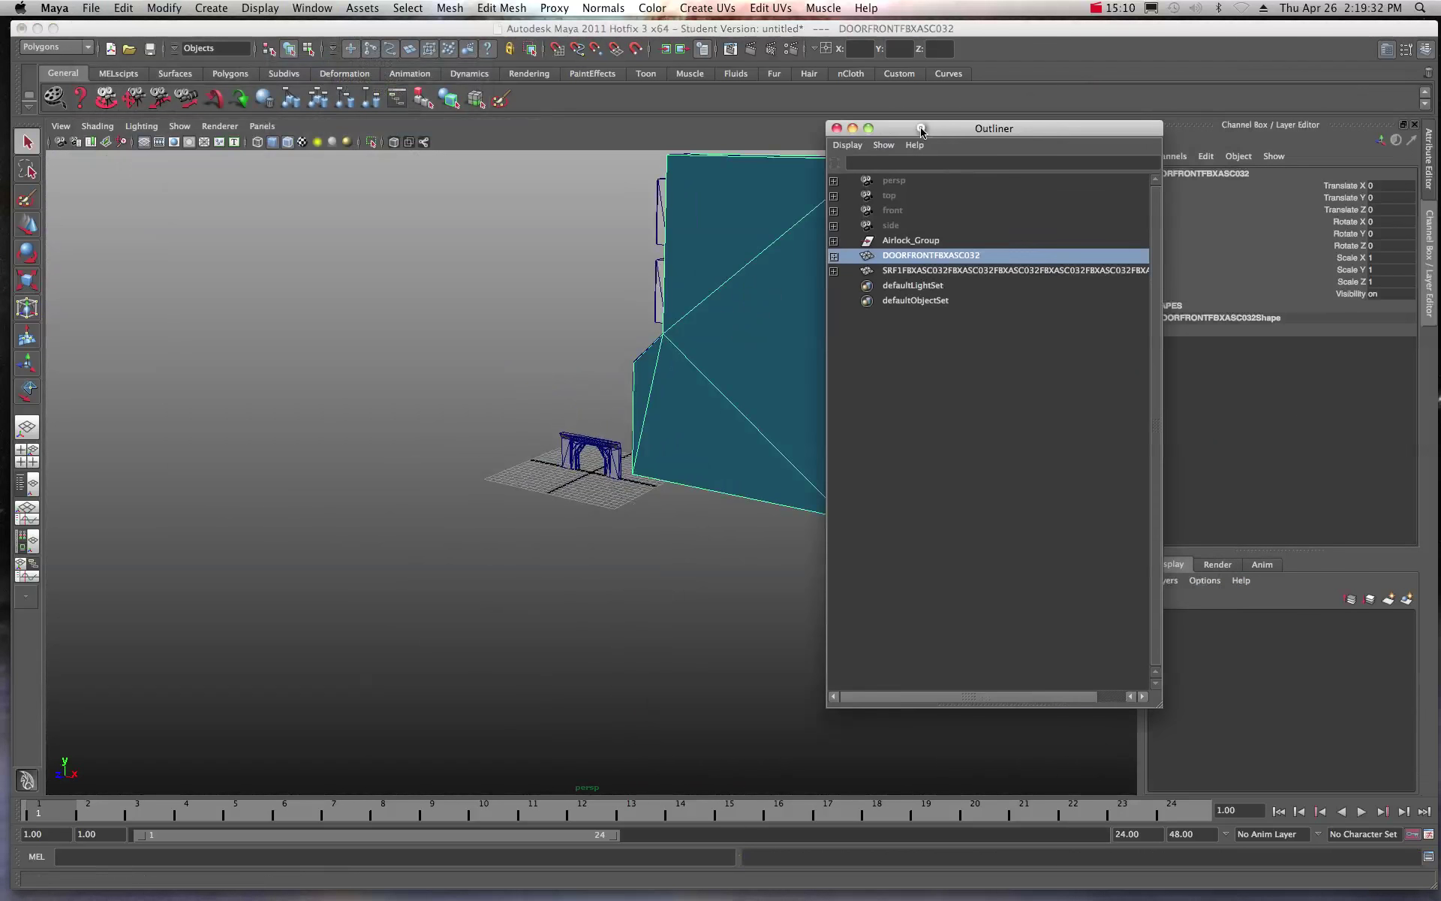
left_click(833, 256)
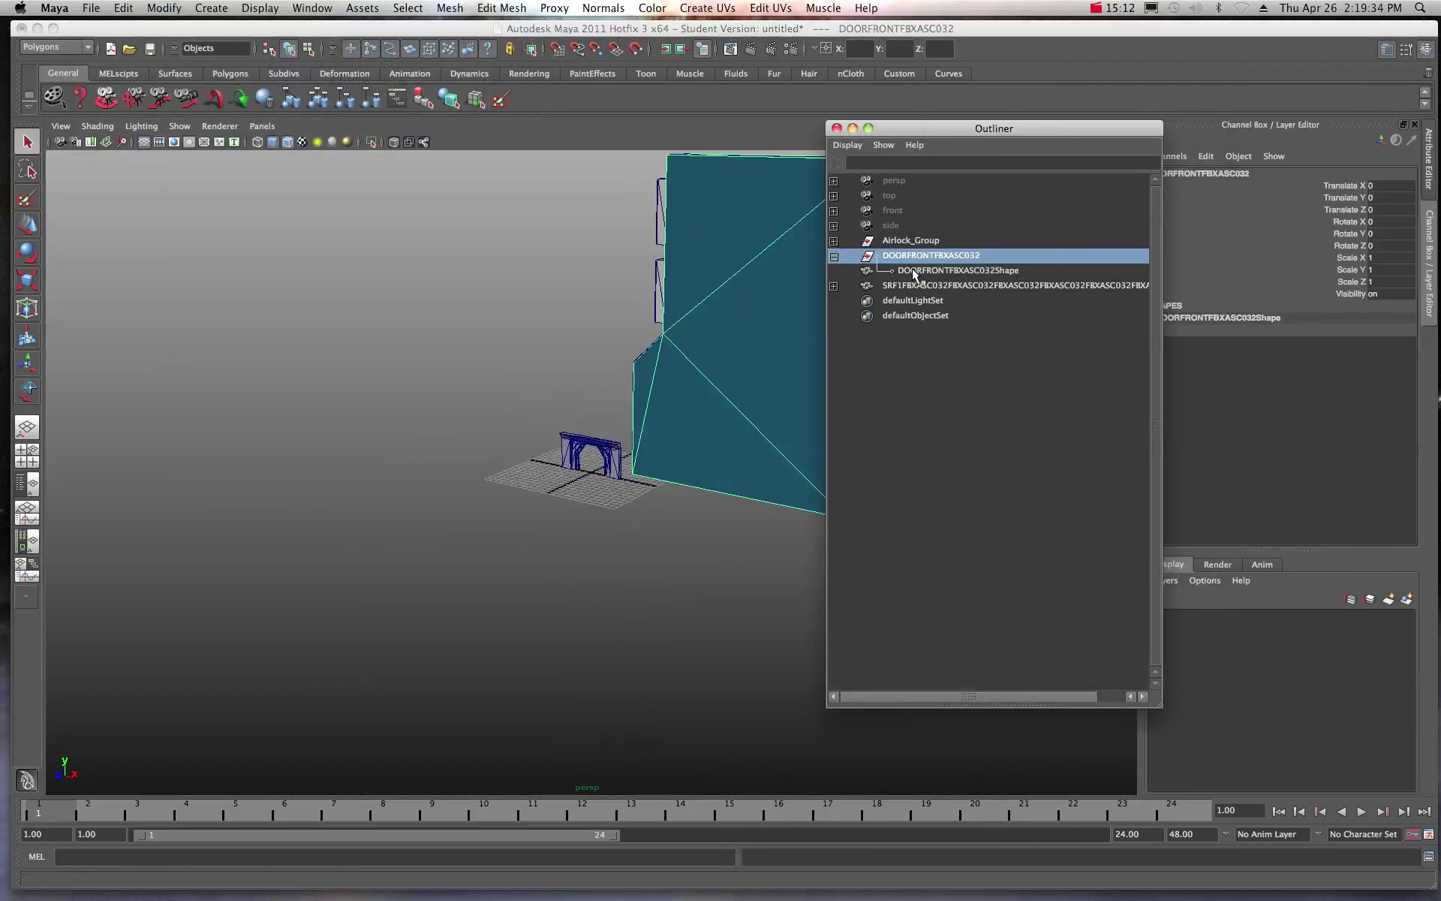
left_click(918, 271)
left_click(913, 286)
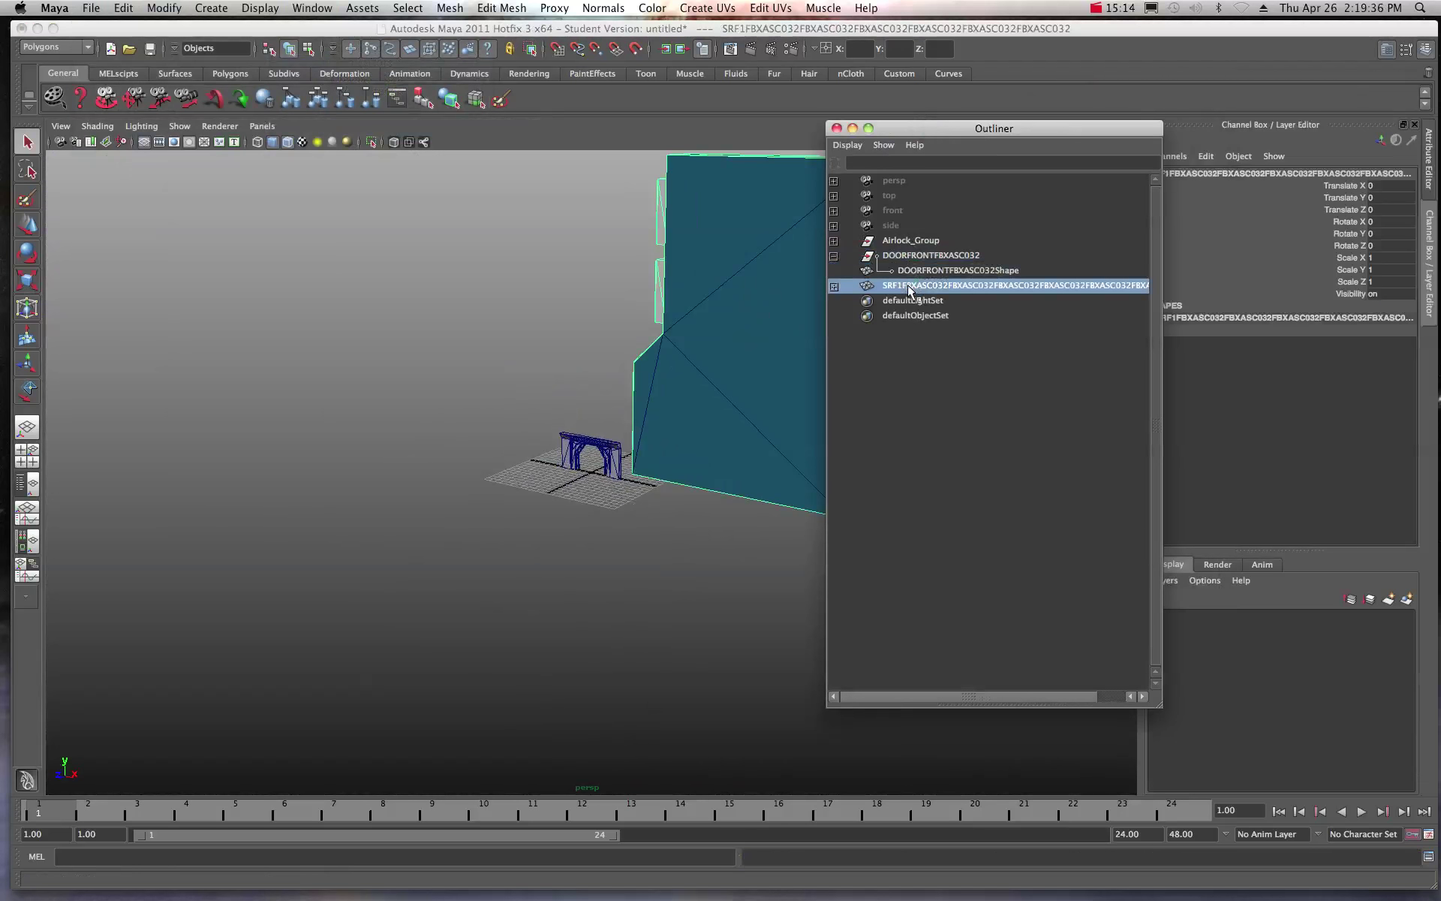
Group the DOORFRONT and SRF1 door meshes and rename the group Door_1_Group
left_click(902, 257)
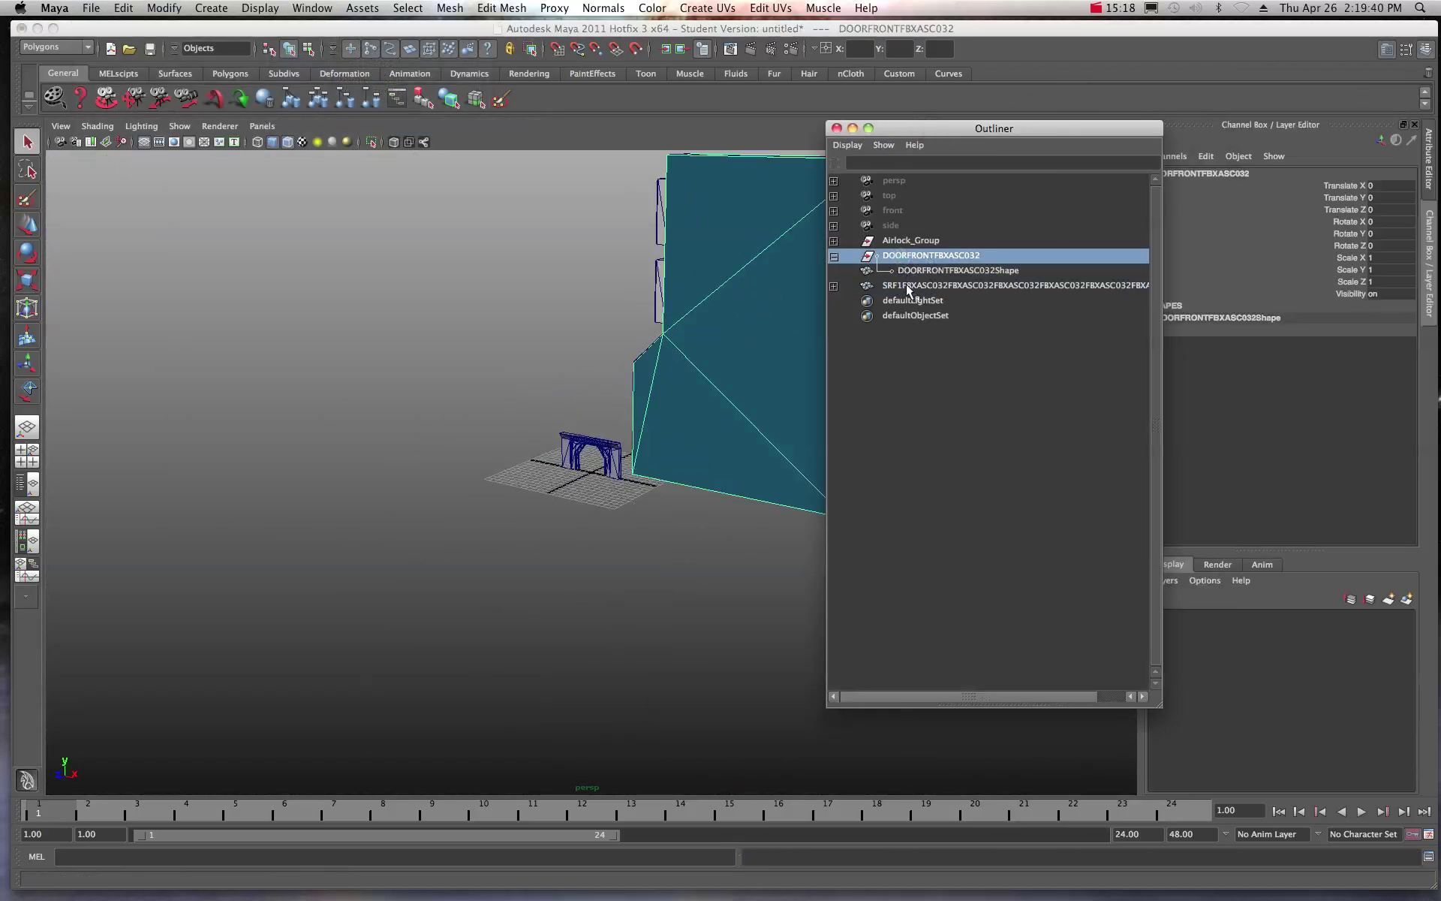
left_click(908, 287, "shift")
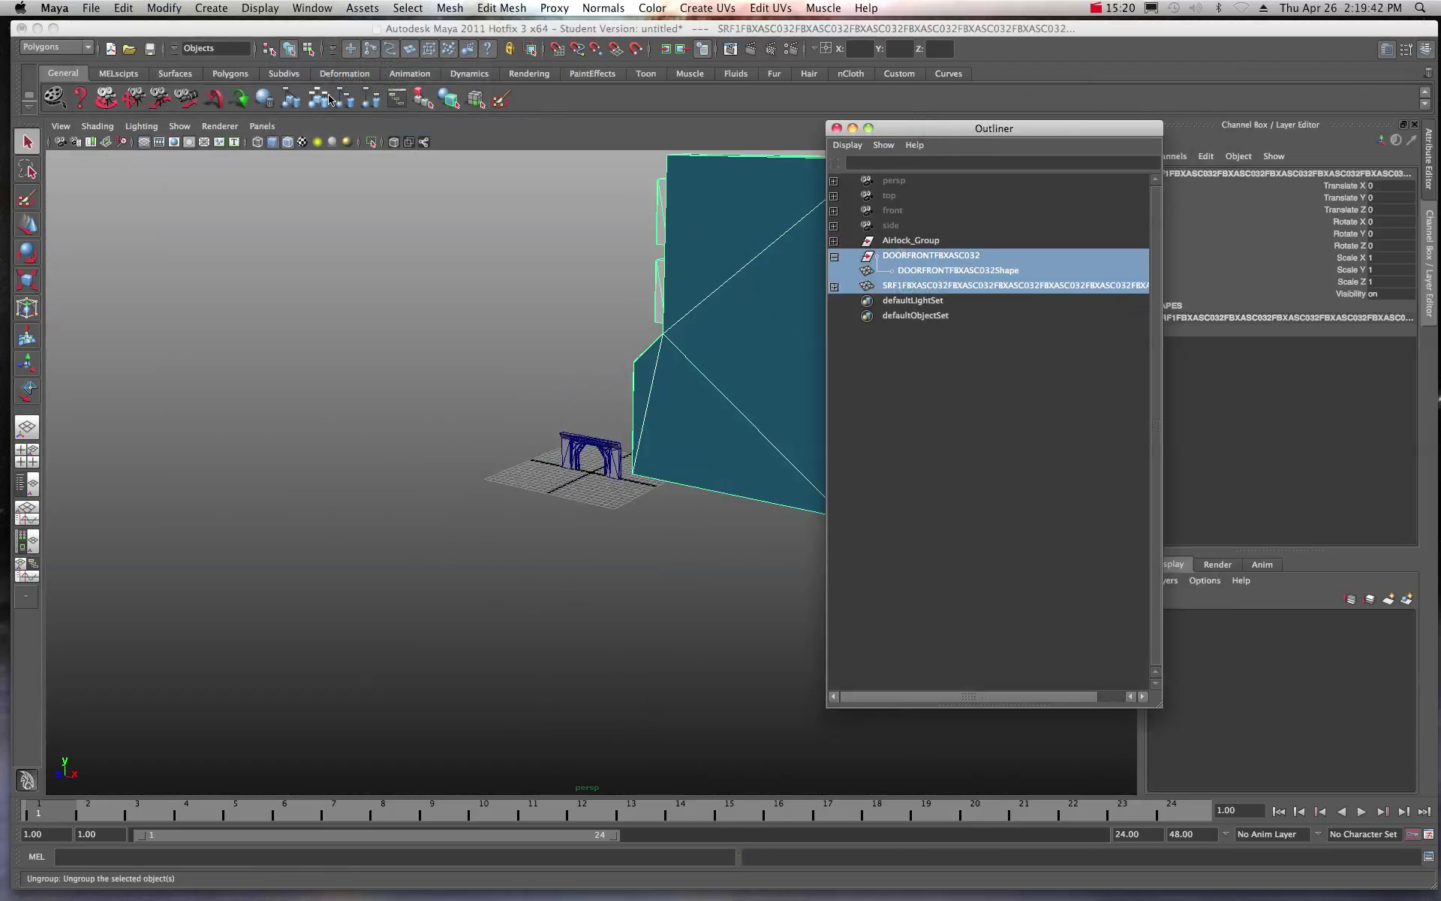
left_click(298, 103)
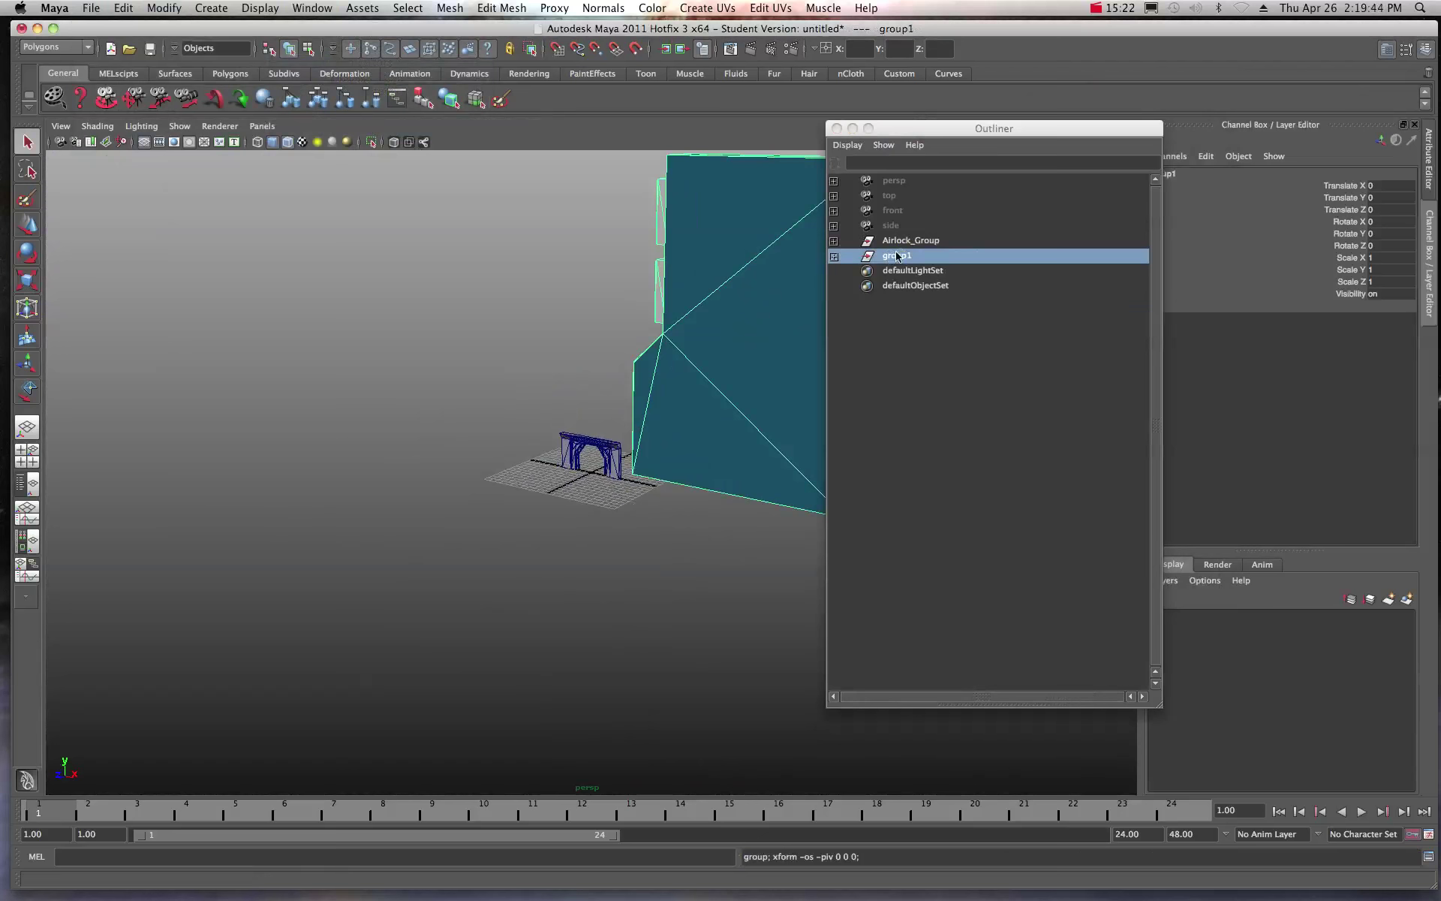
left_click(899, 257)
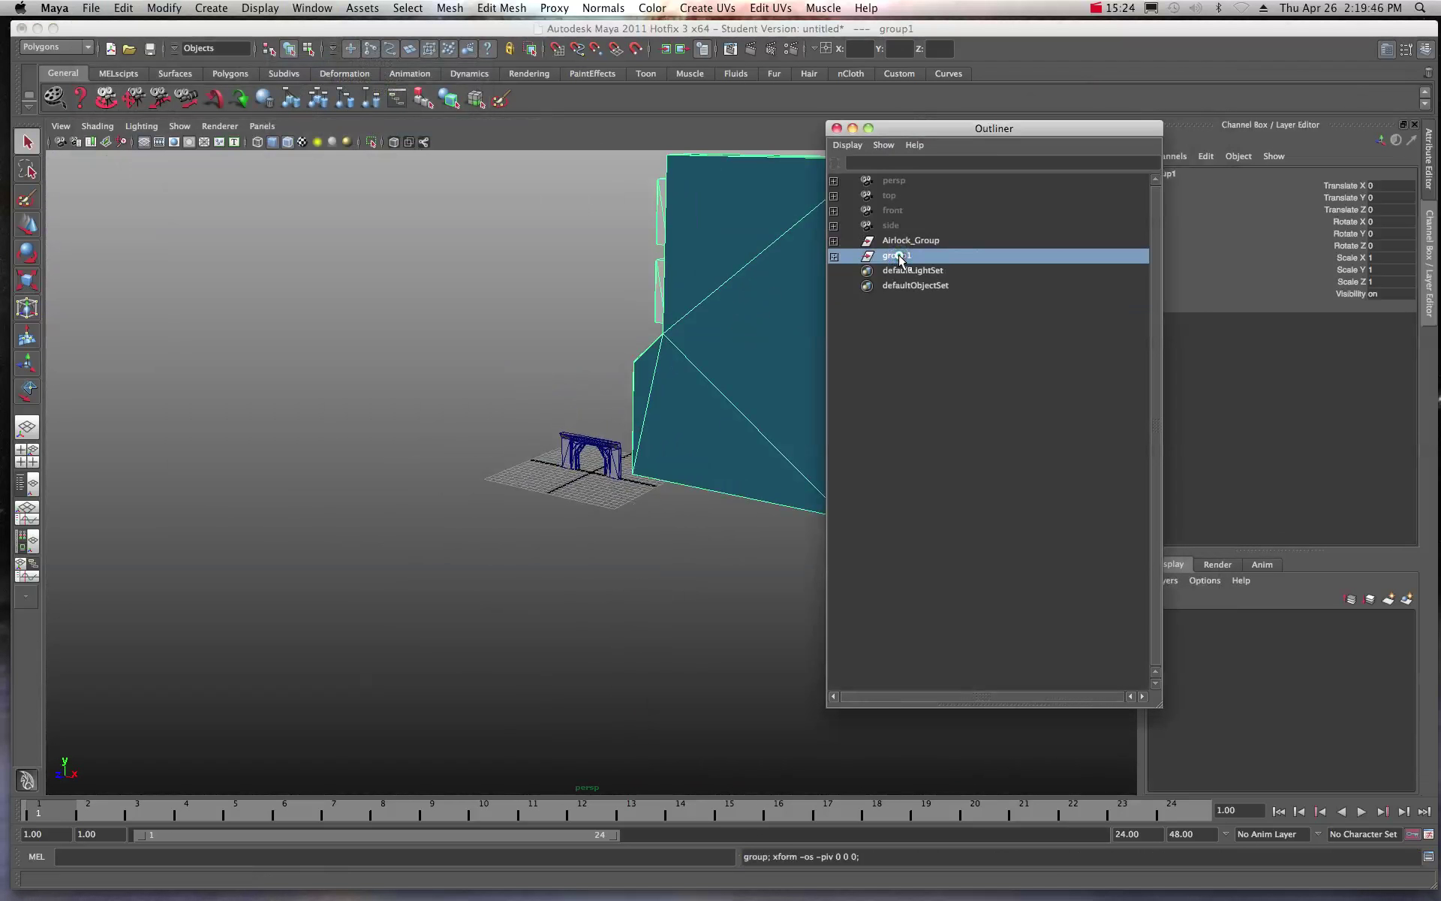
double_click(900, 258)
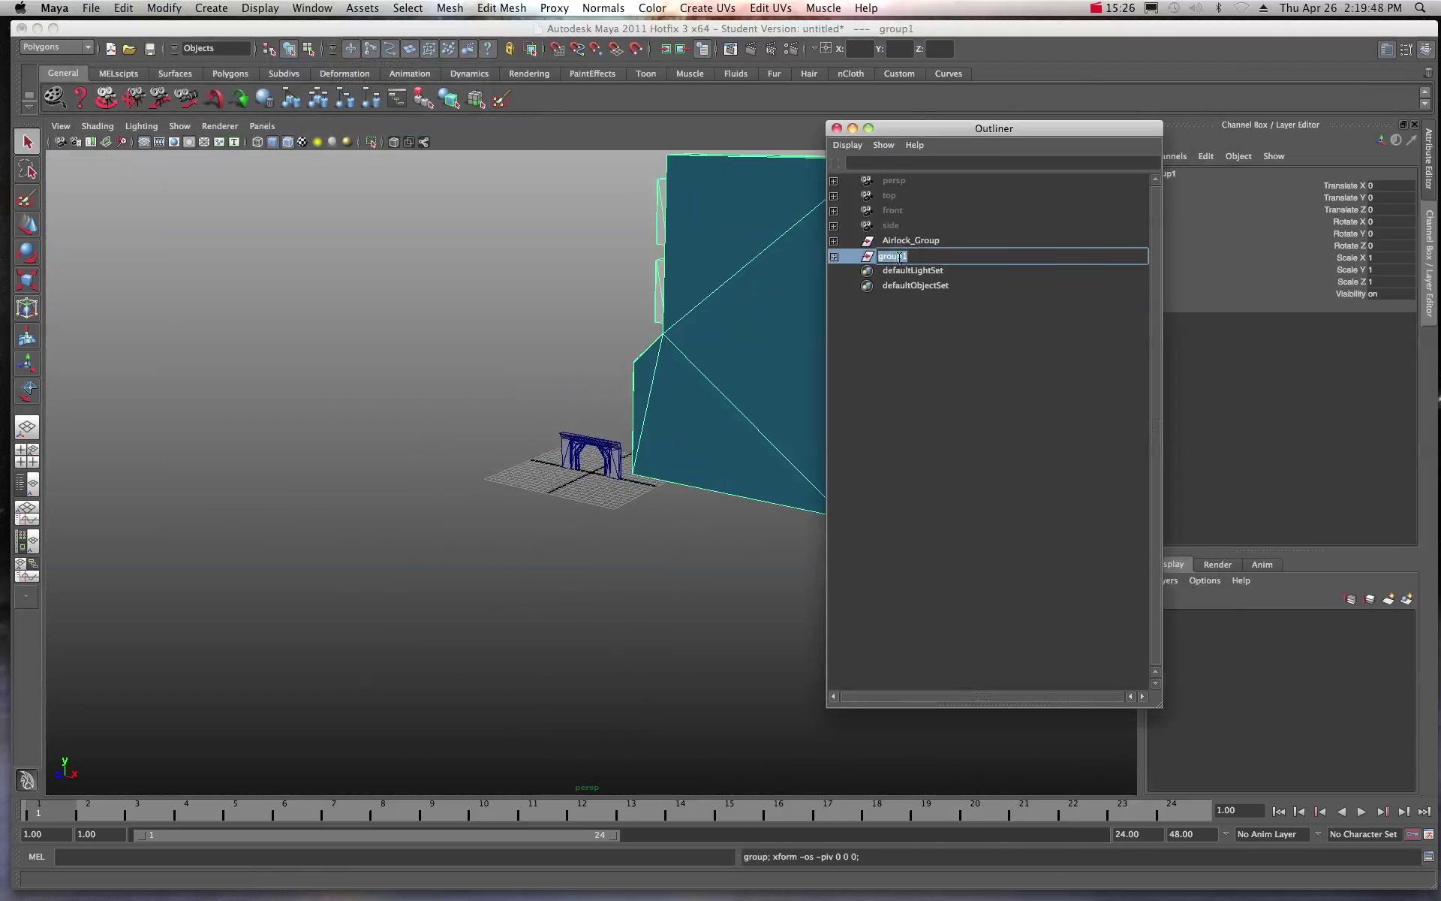
type("Door_1_G")
key("Return")
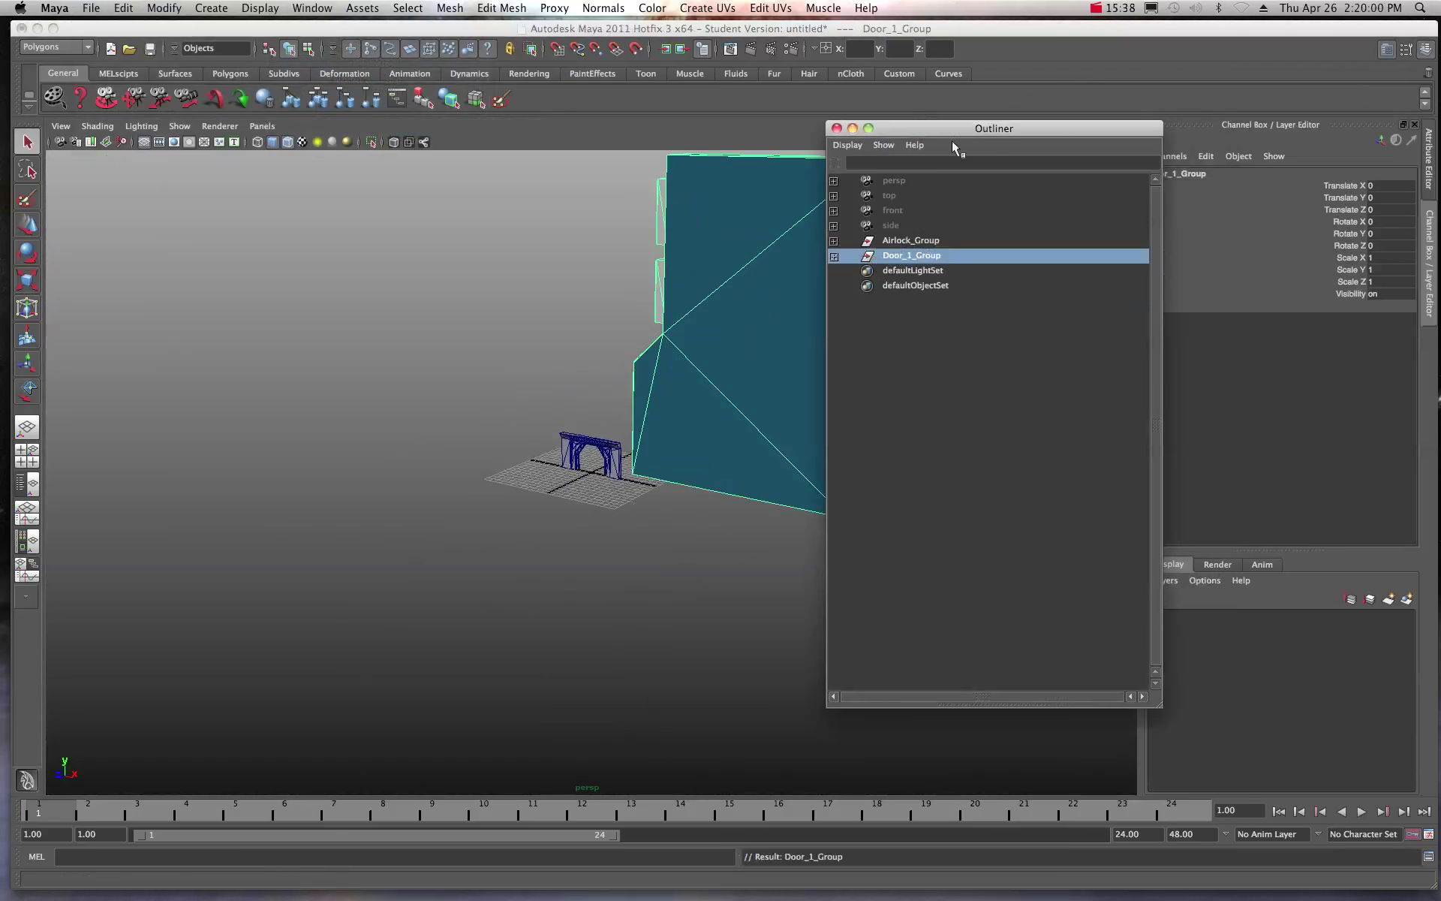
Scale Door_1_Group down uniformly to about 0.133, keeping the Outliner clear of the door
left_click_drag(955, 126, 1022, 134)
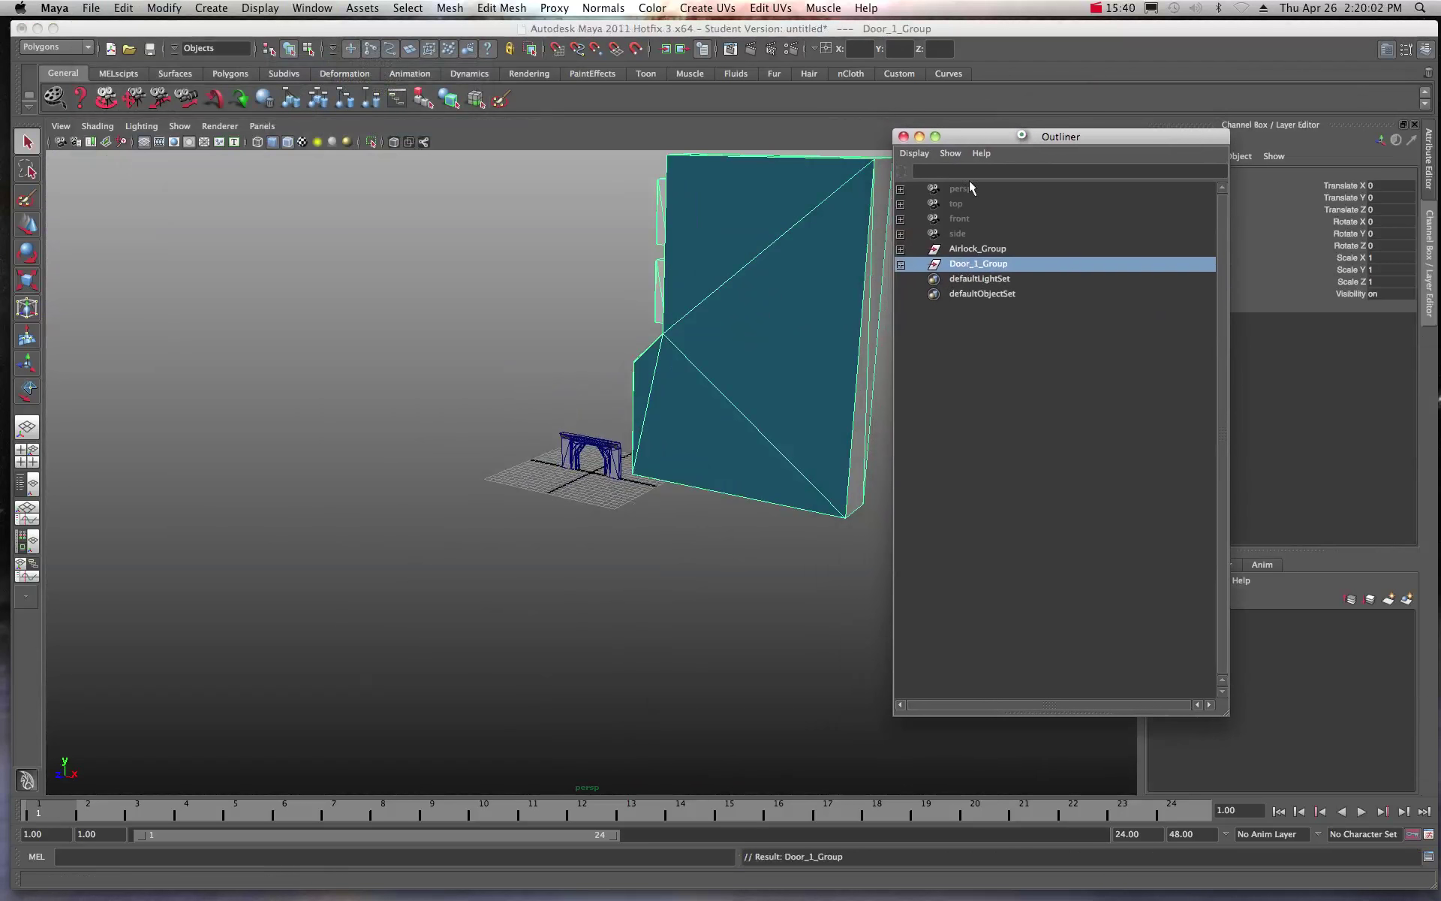
left_click(27, 281)
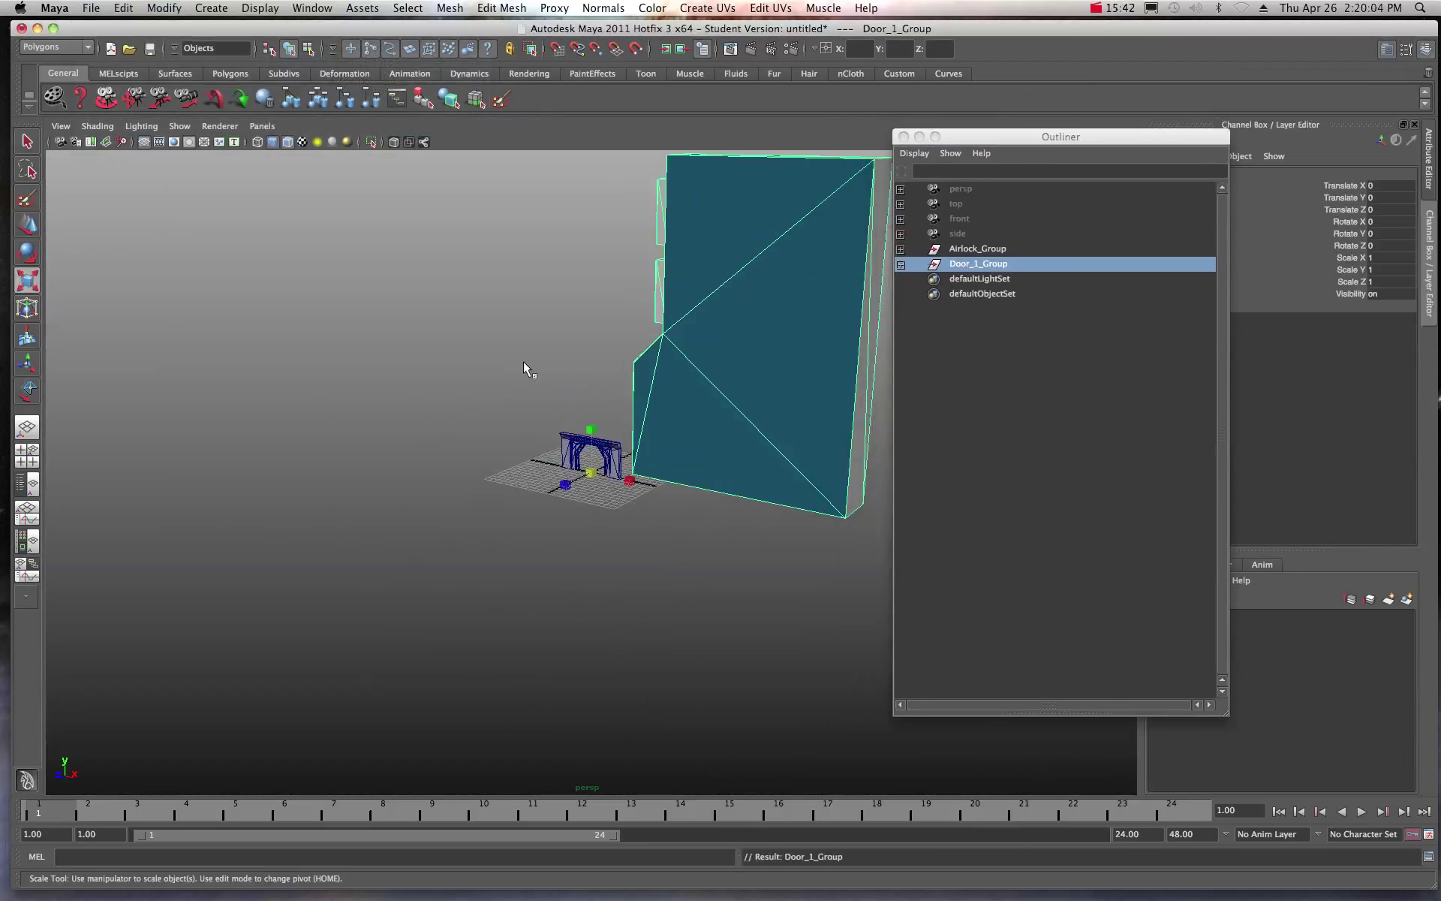
left_click_drag(587, 472, 306, 393)
right_click_drag(306, 392, 482, 414, "alt")
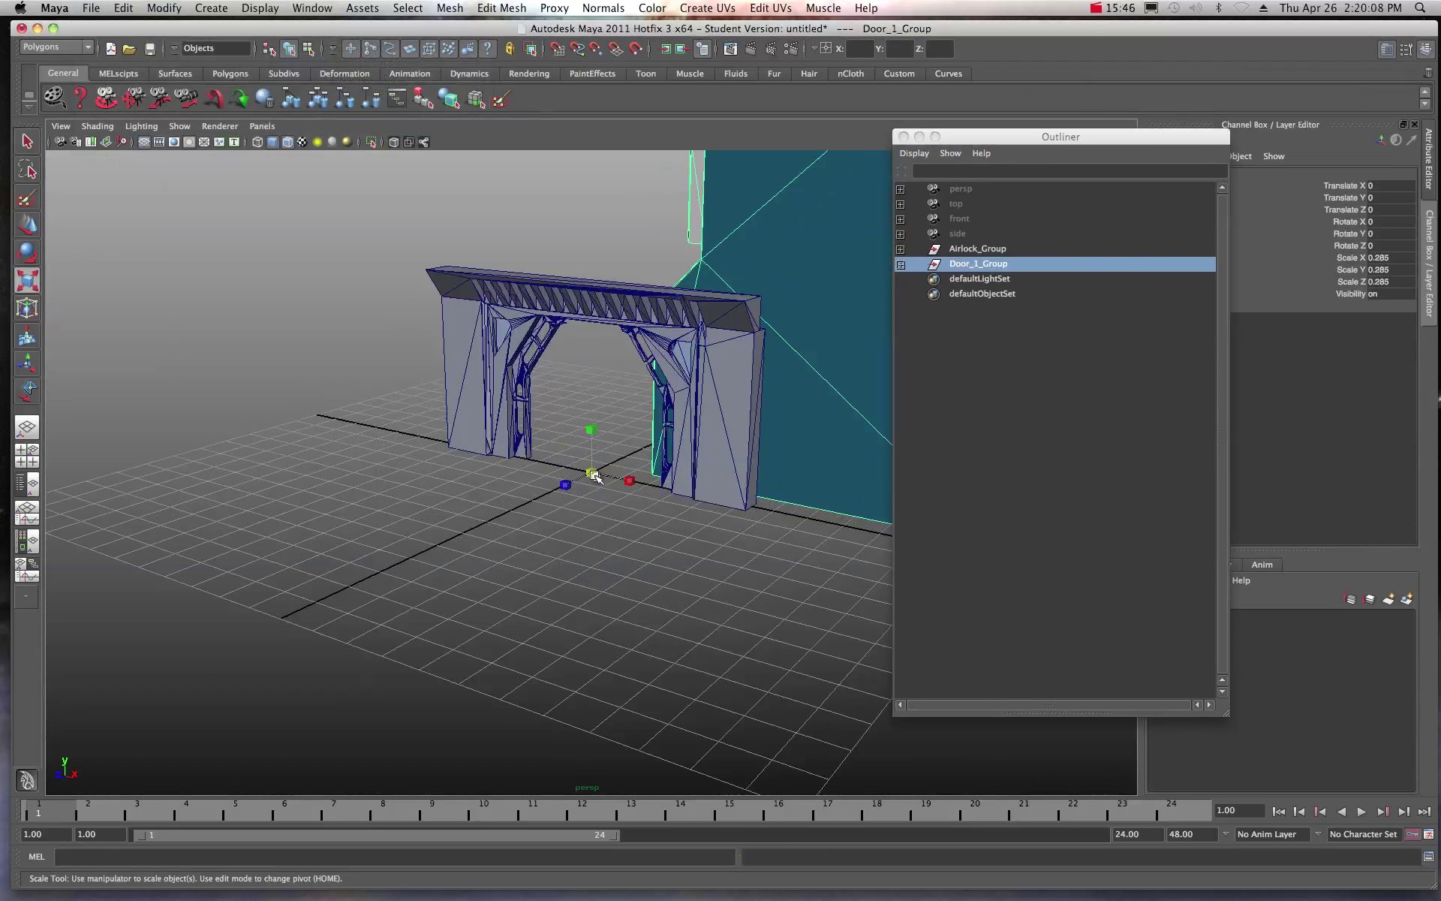
left_click_drag(595, 477, 193, 338)
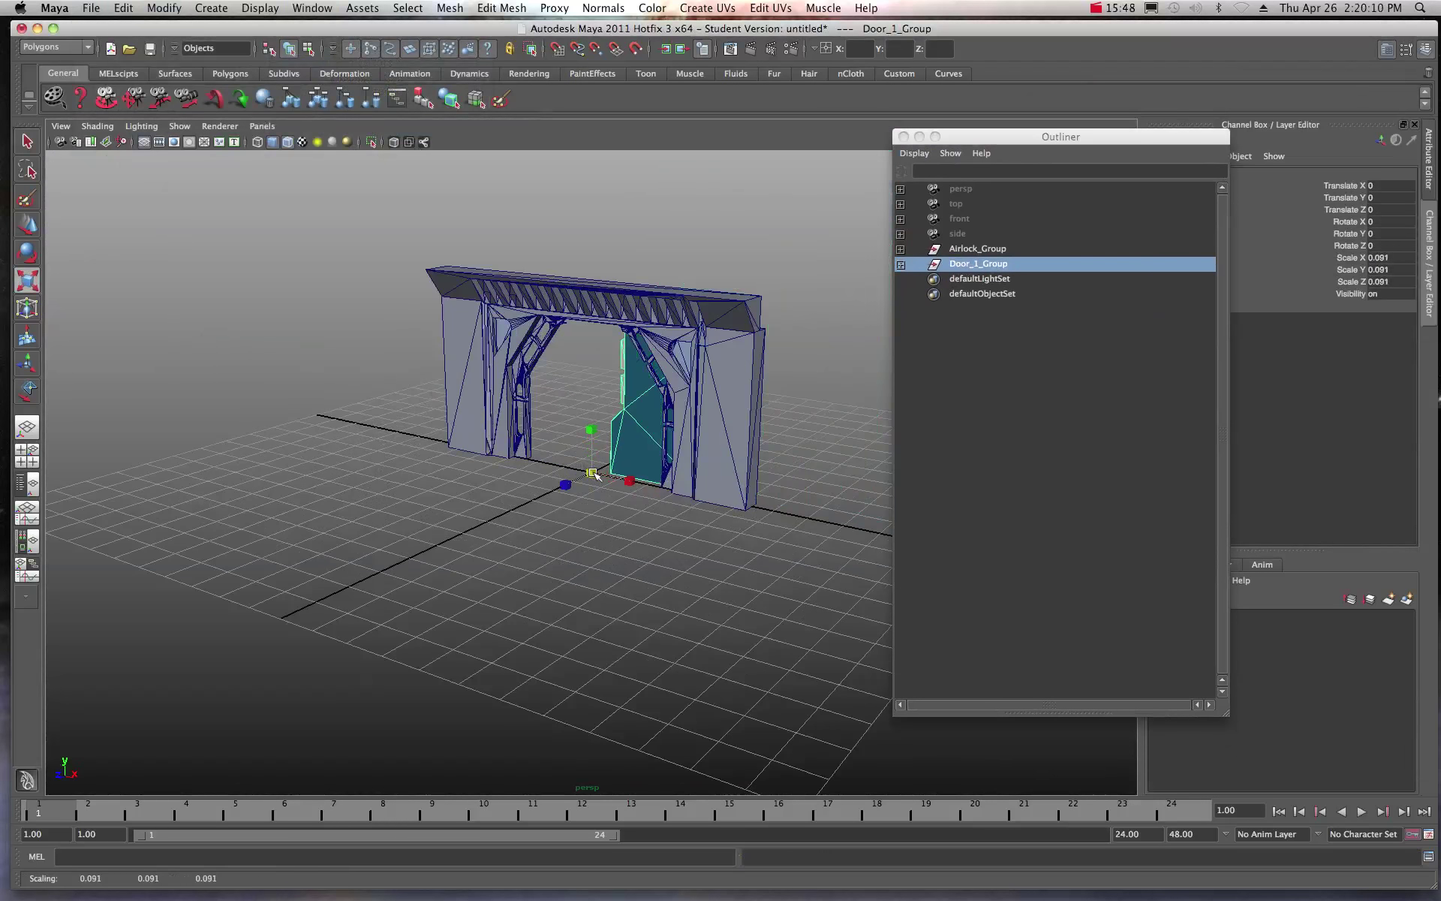
left_click_drag(593, 473, 674, 486)
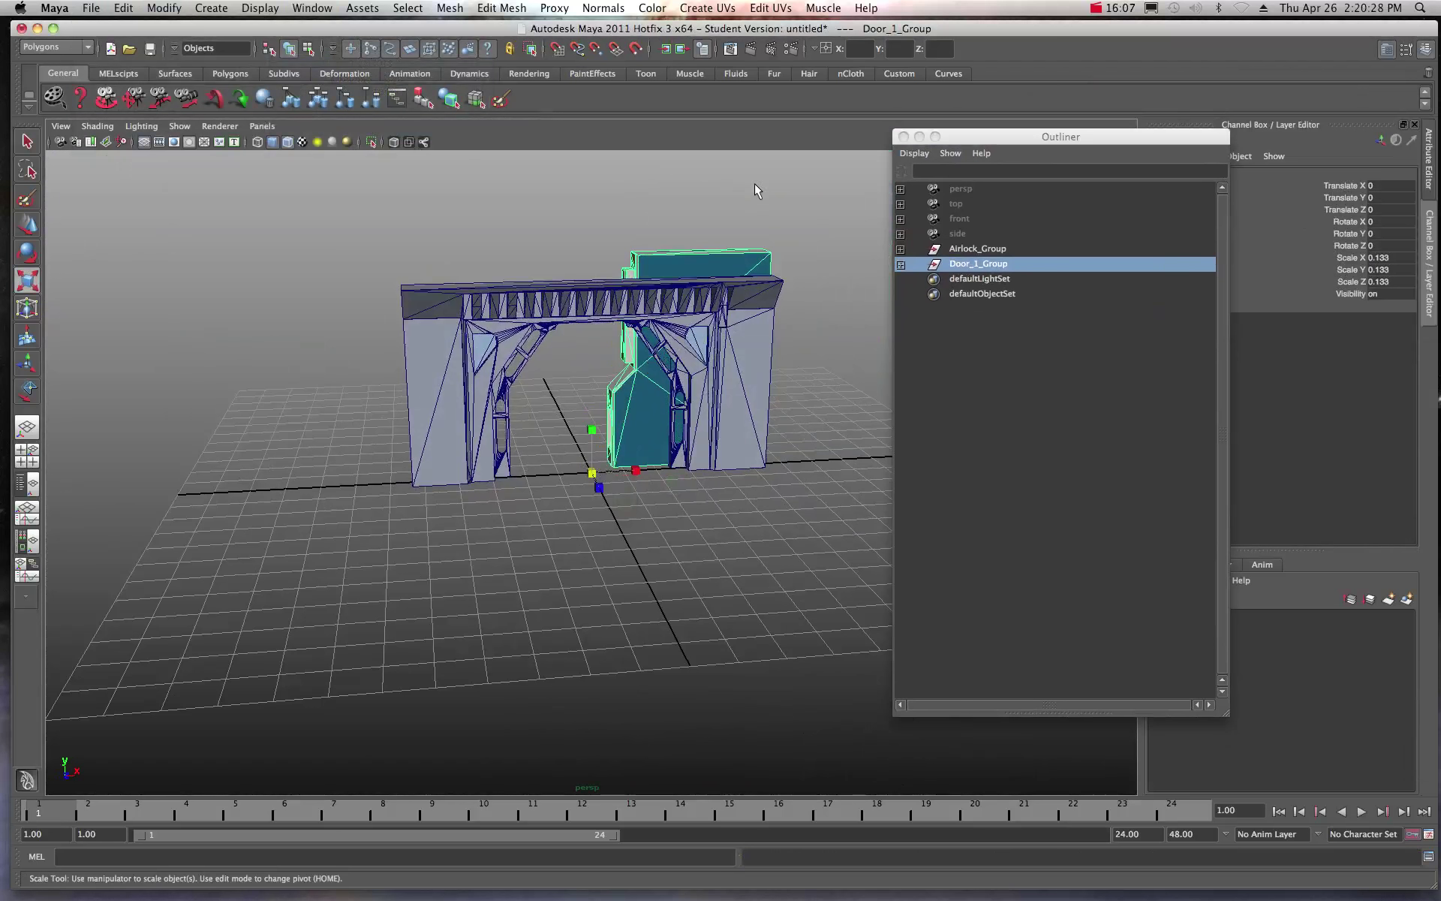
Freeze the transformations of Door_1_Group and deselect it
left_click(164, 7)
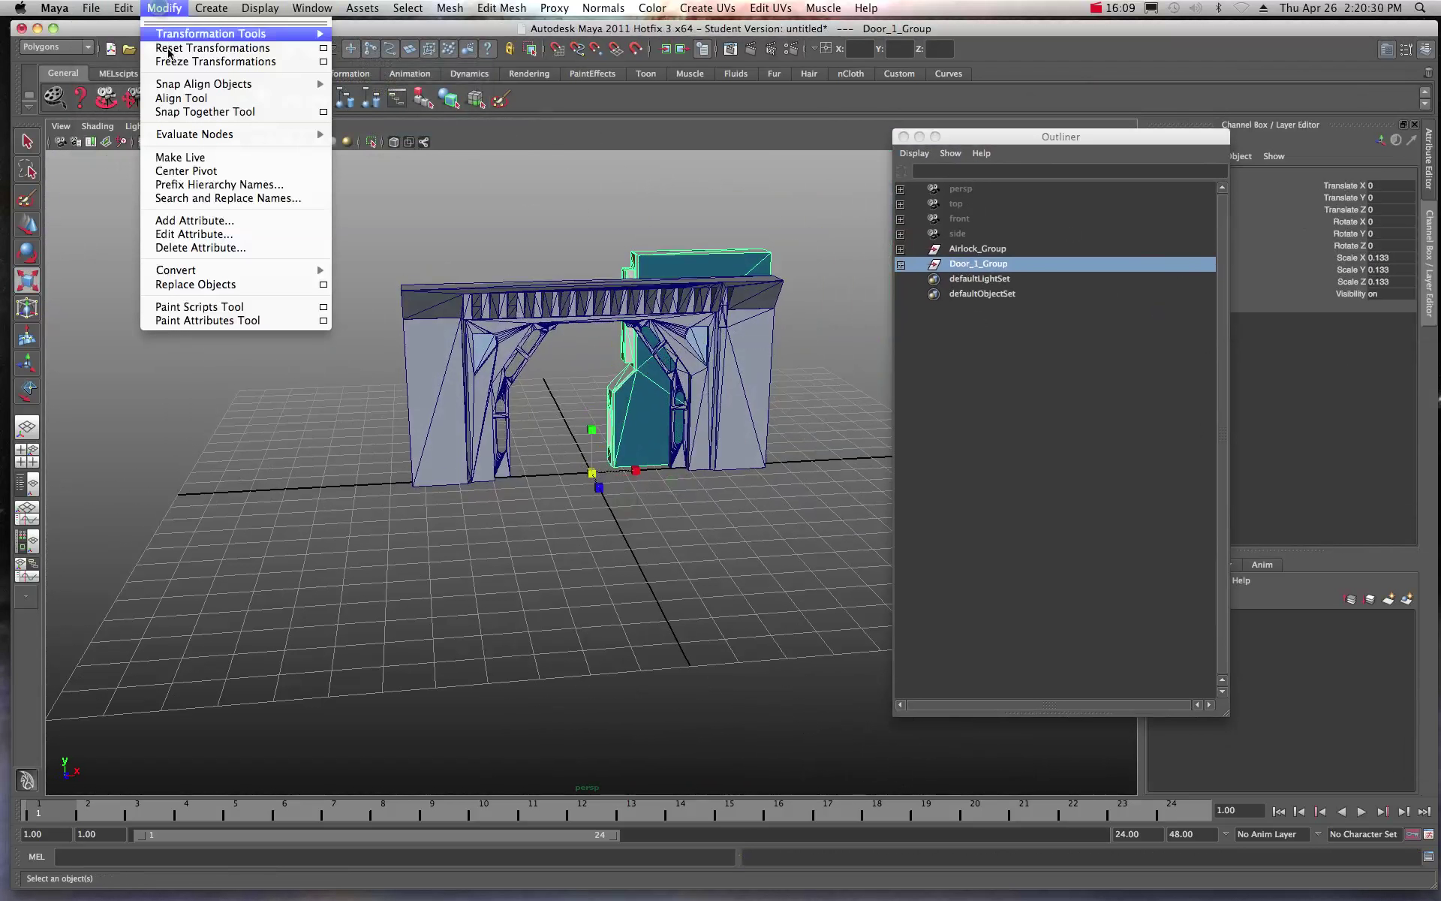
left_click(193, 62)
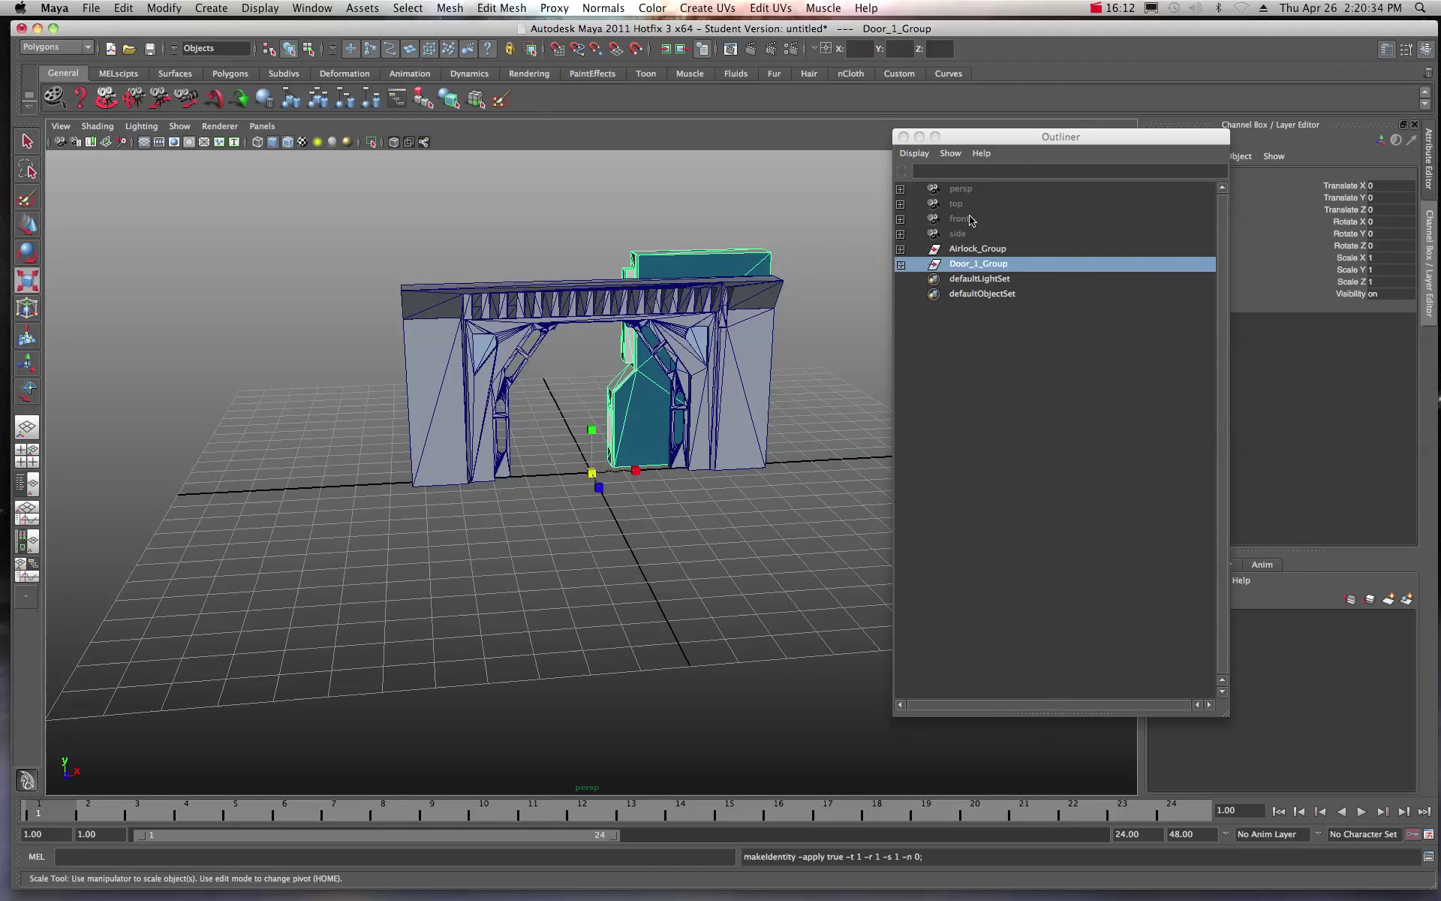
left_click(403, 220)
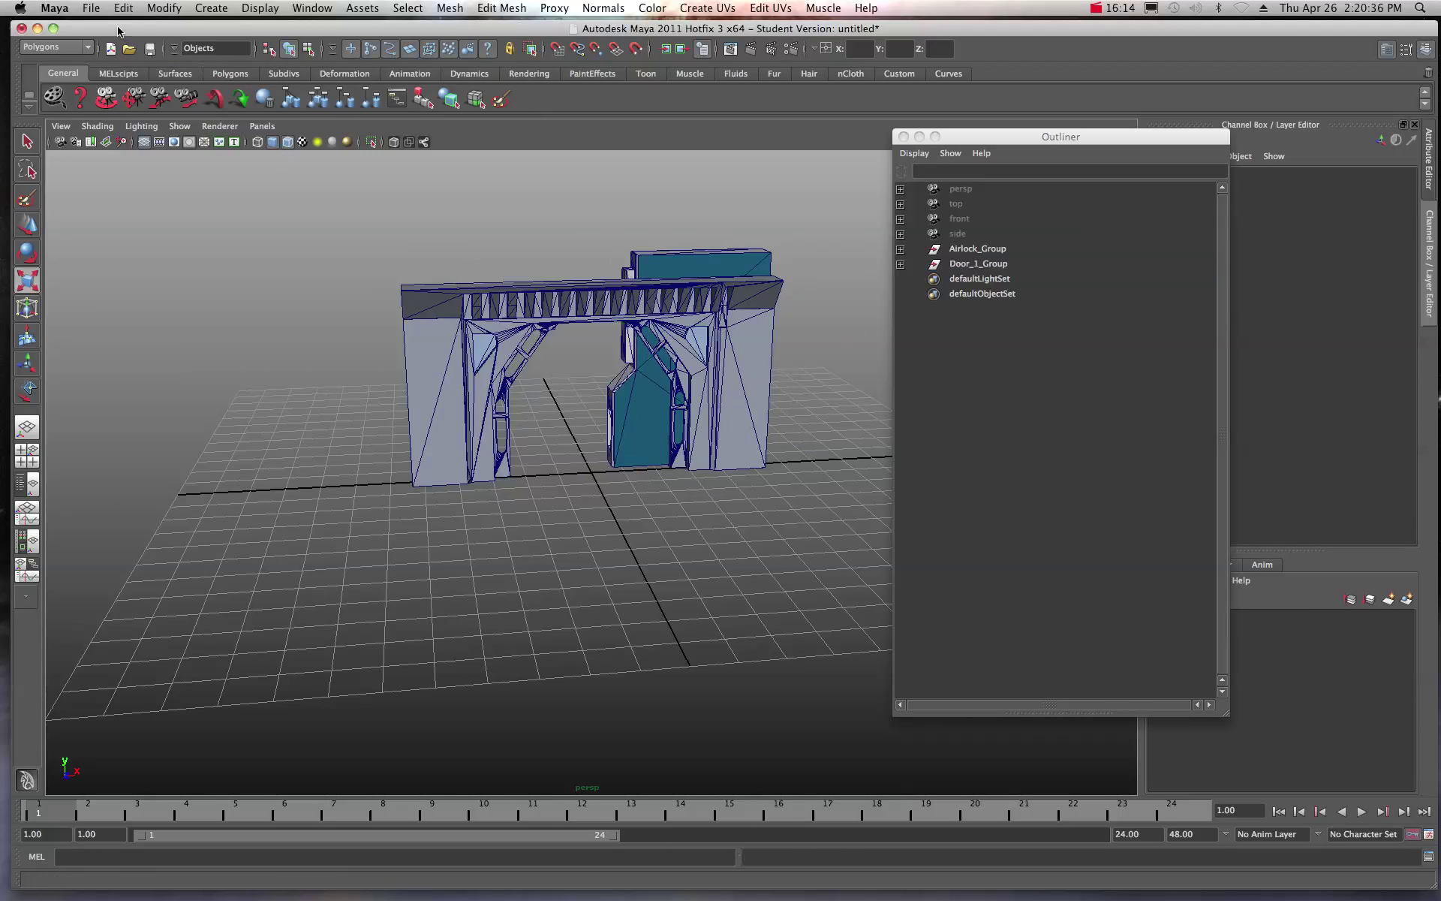
Import airlockdoor2.fbx from the airlock2 folder into the scene as an Fbx file
left_click(91, 9)
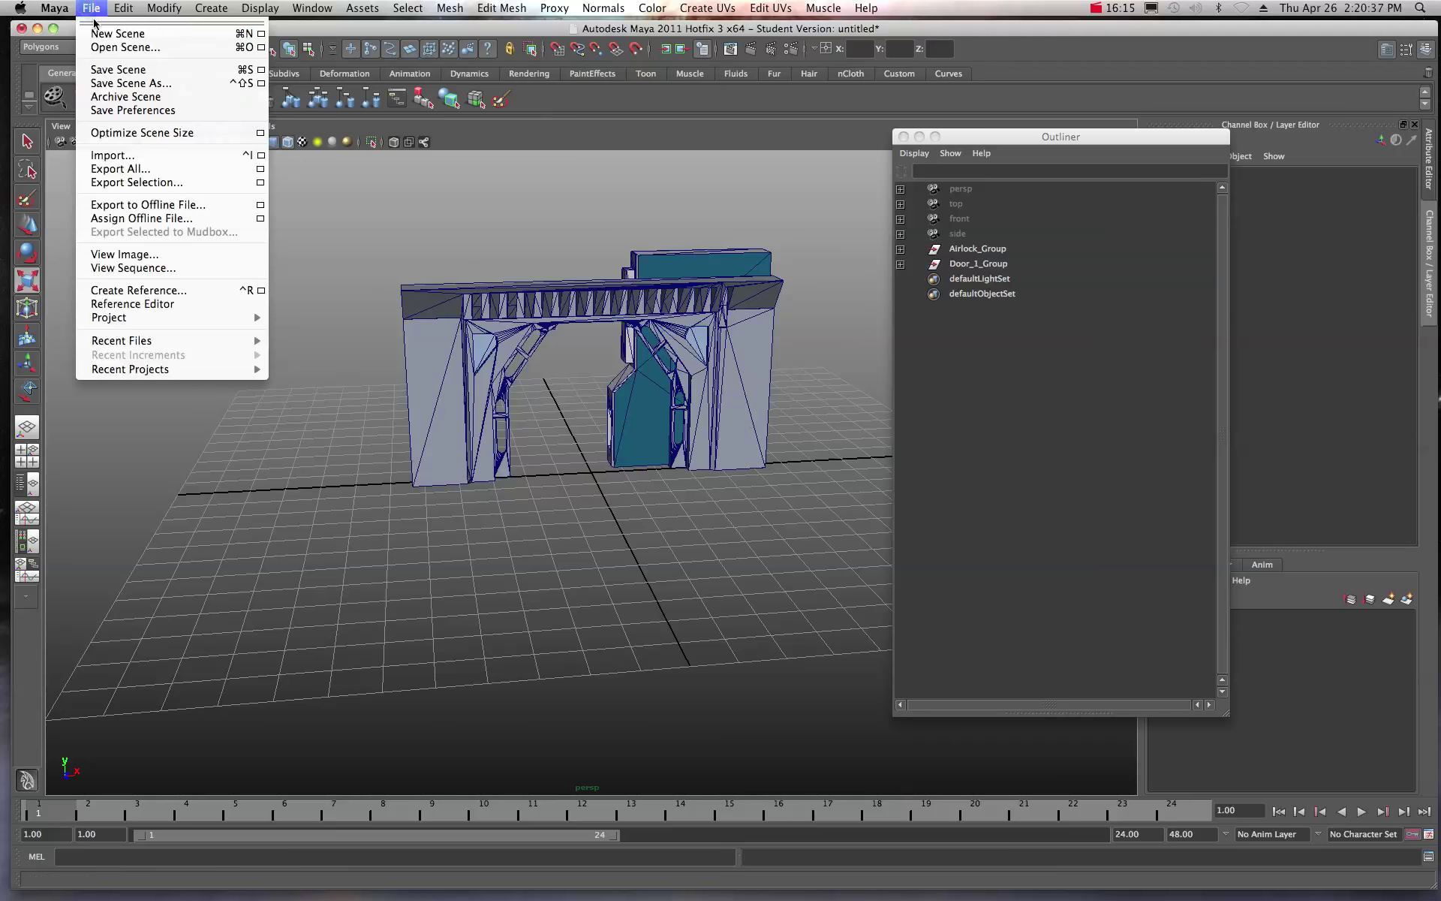
left_click(113, 156)
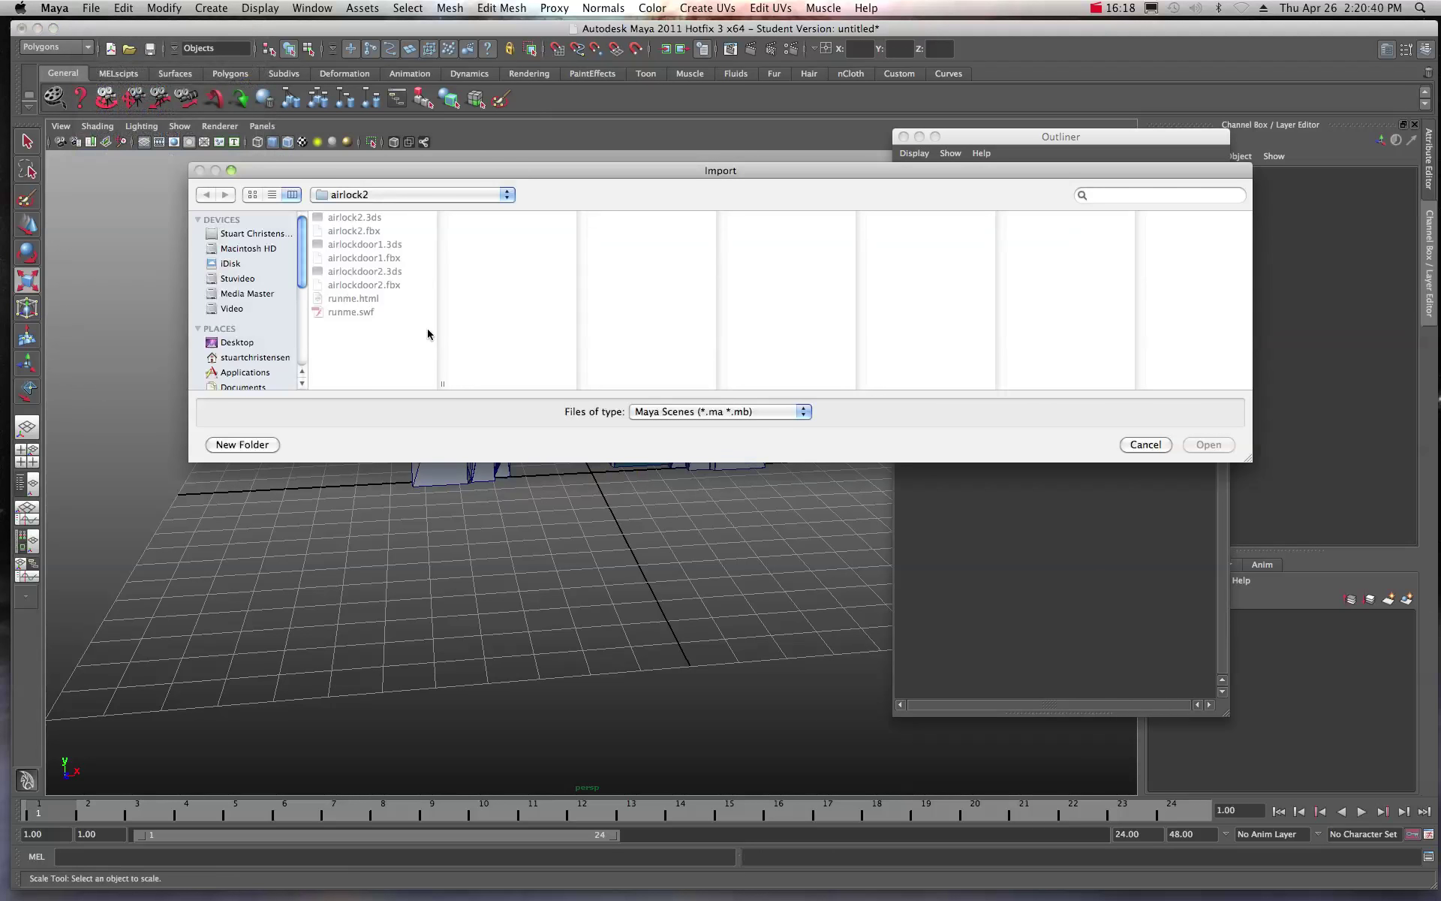
left_click(804, 412)
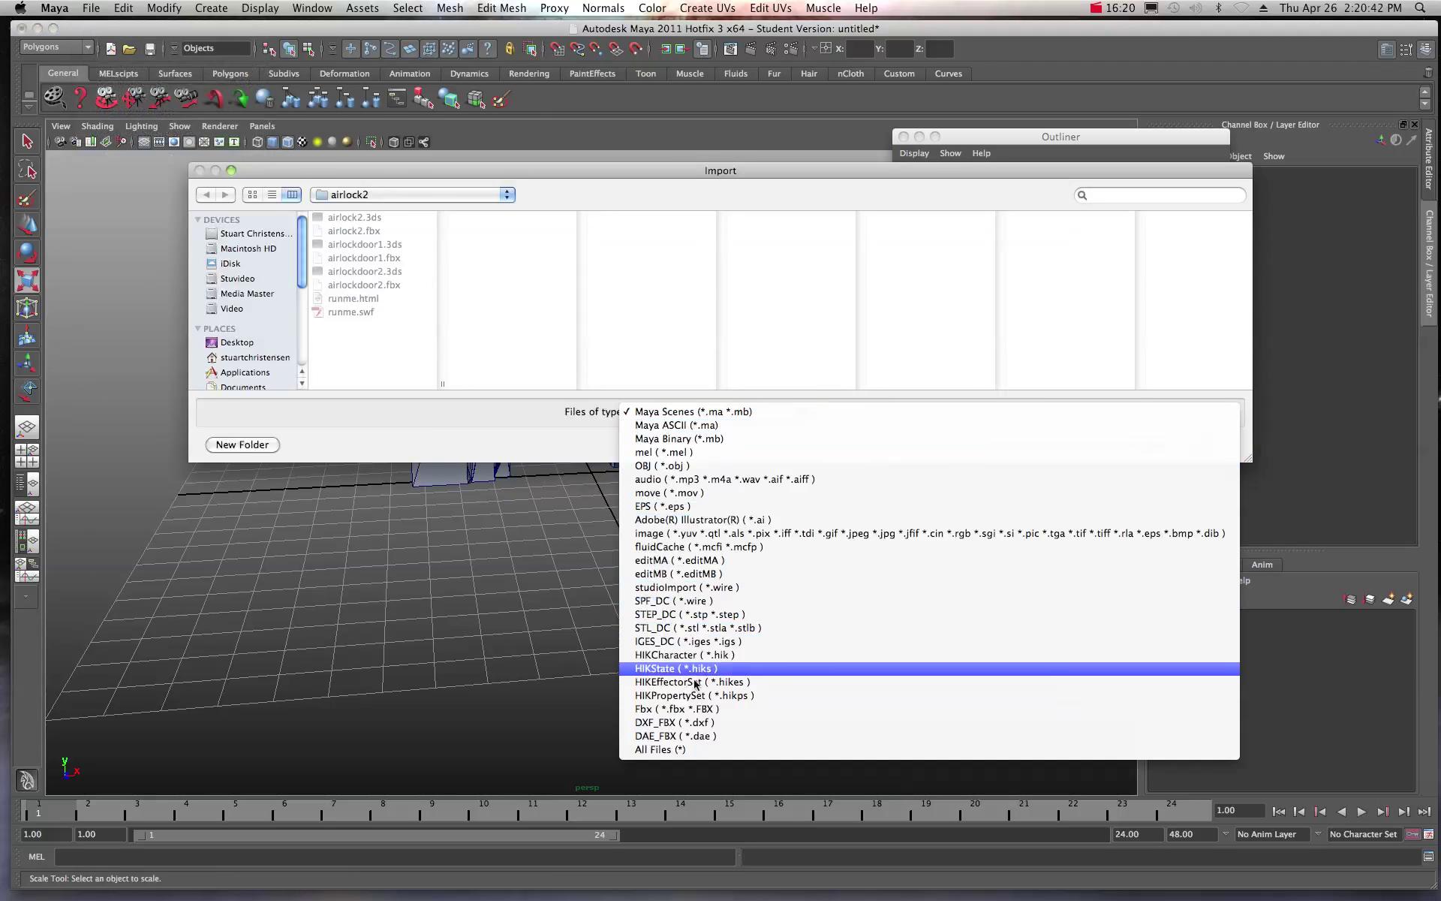
left_click(680, 710)
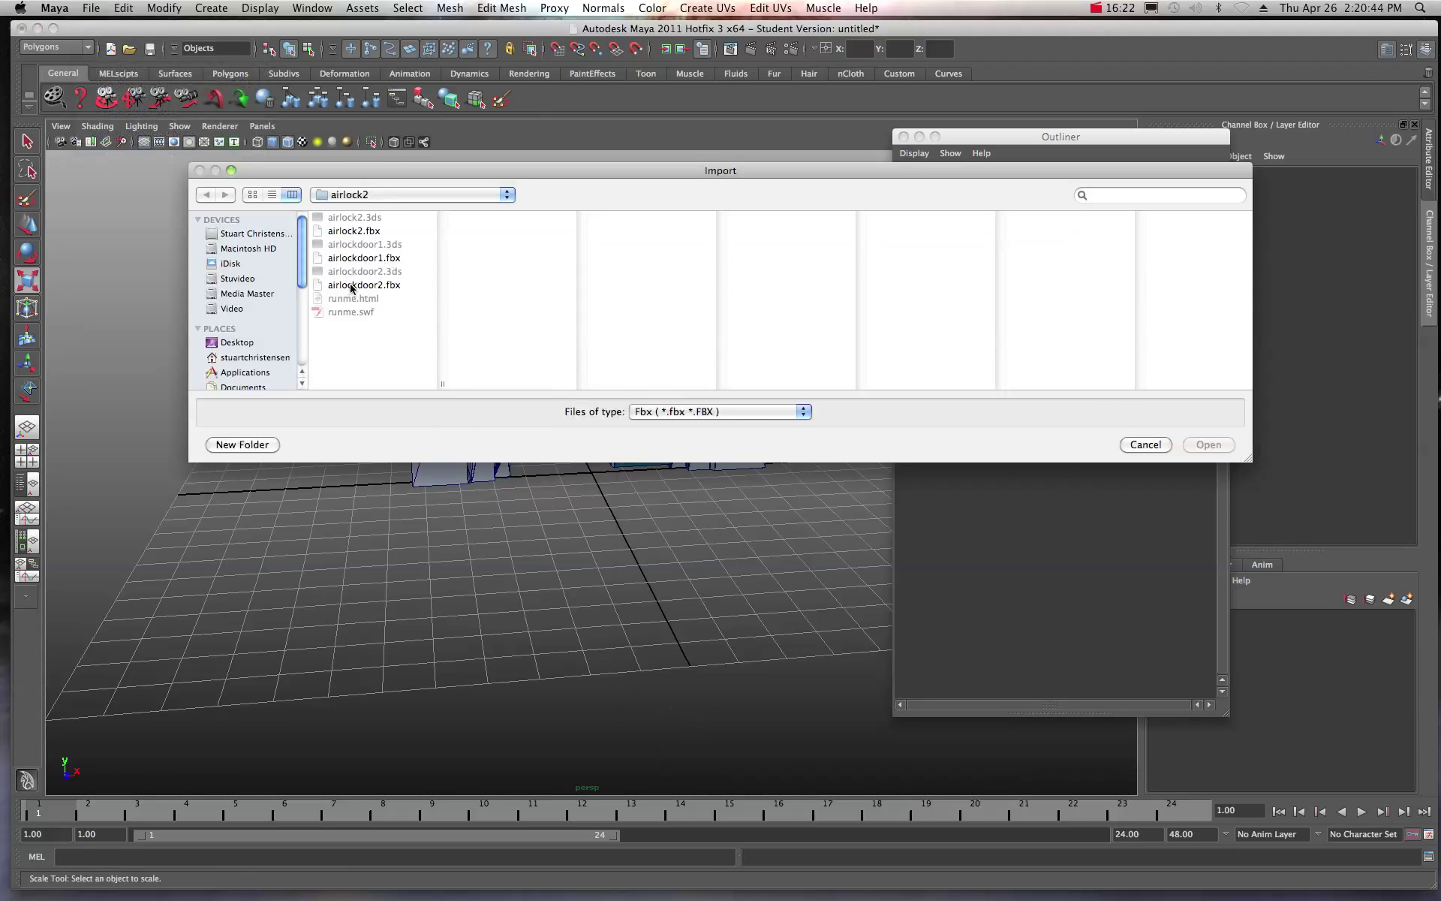
left_click(355, 286)
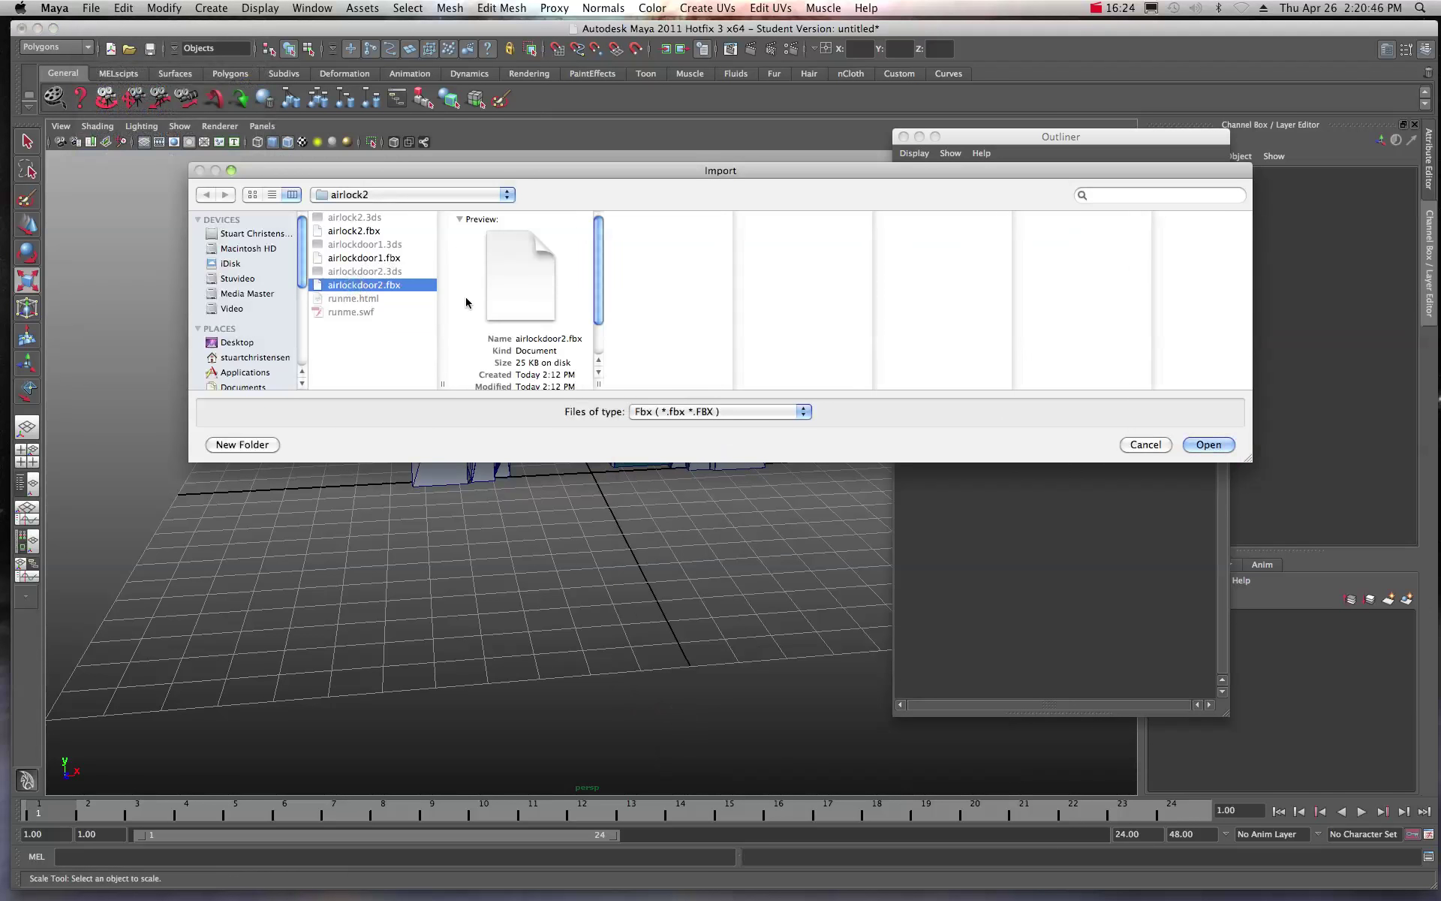
left_click(1209, 445)
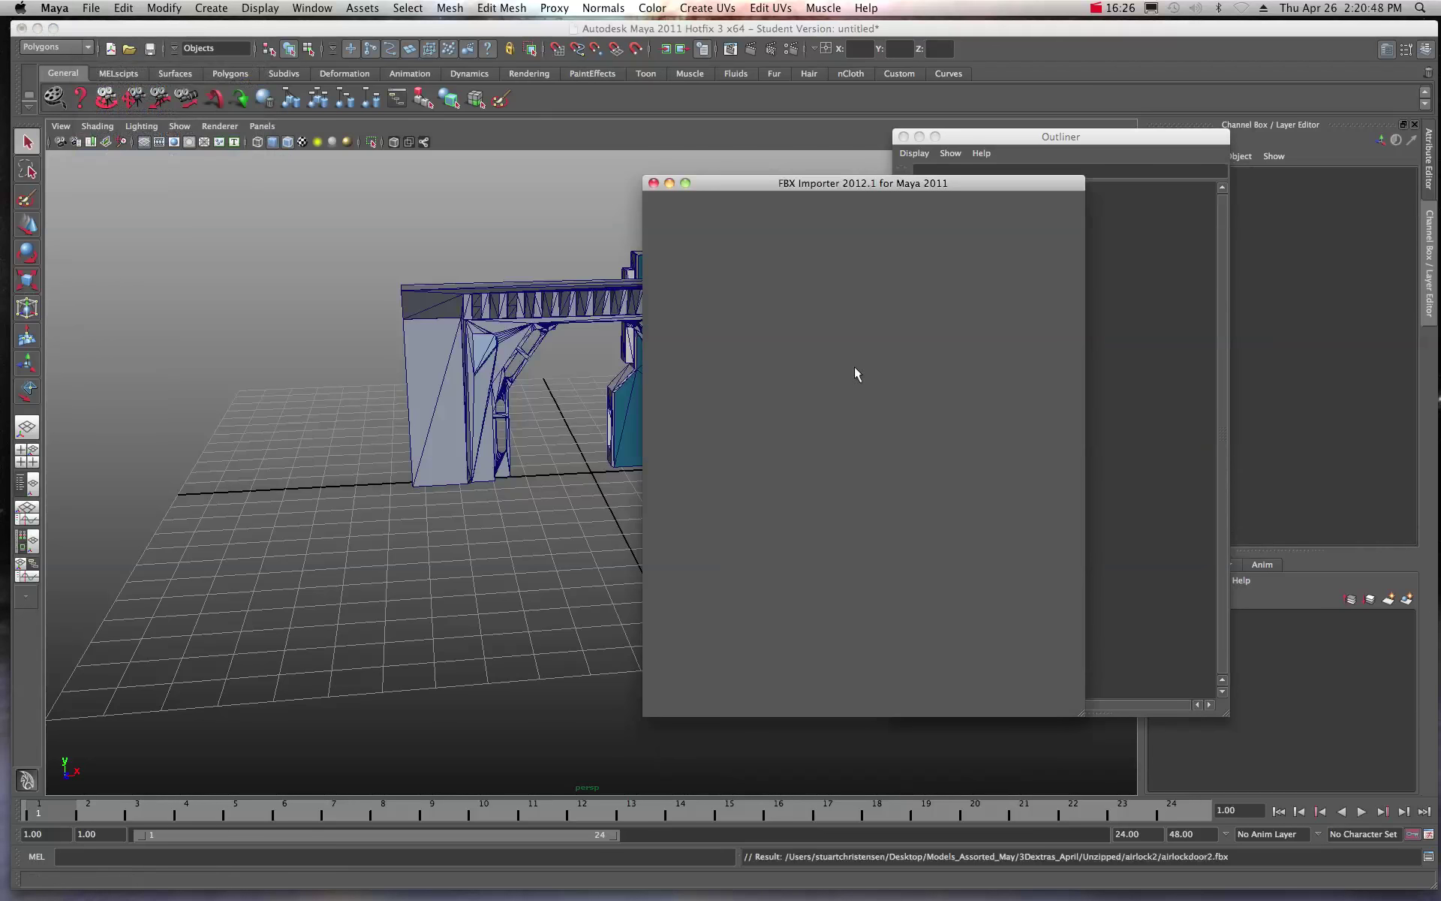
left_click(953, 698)
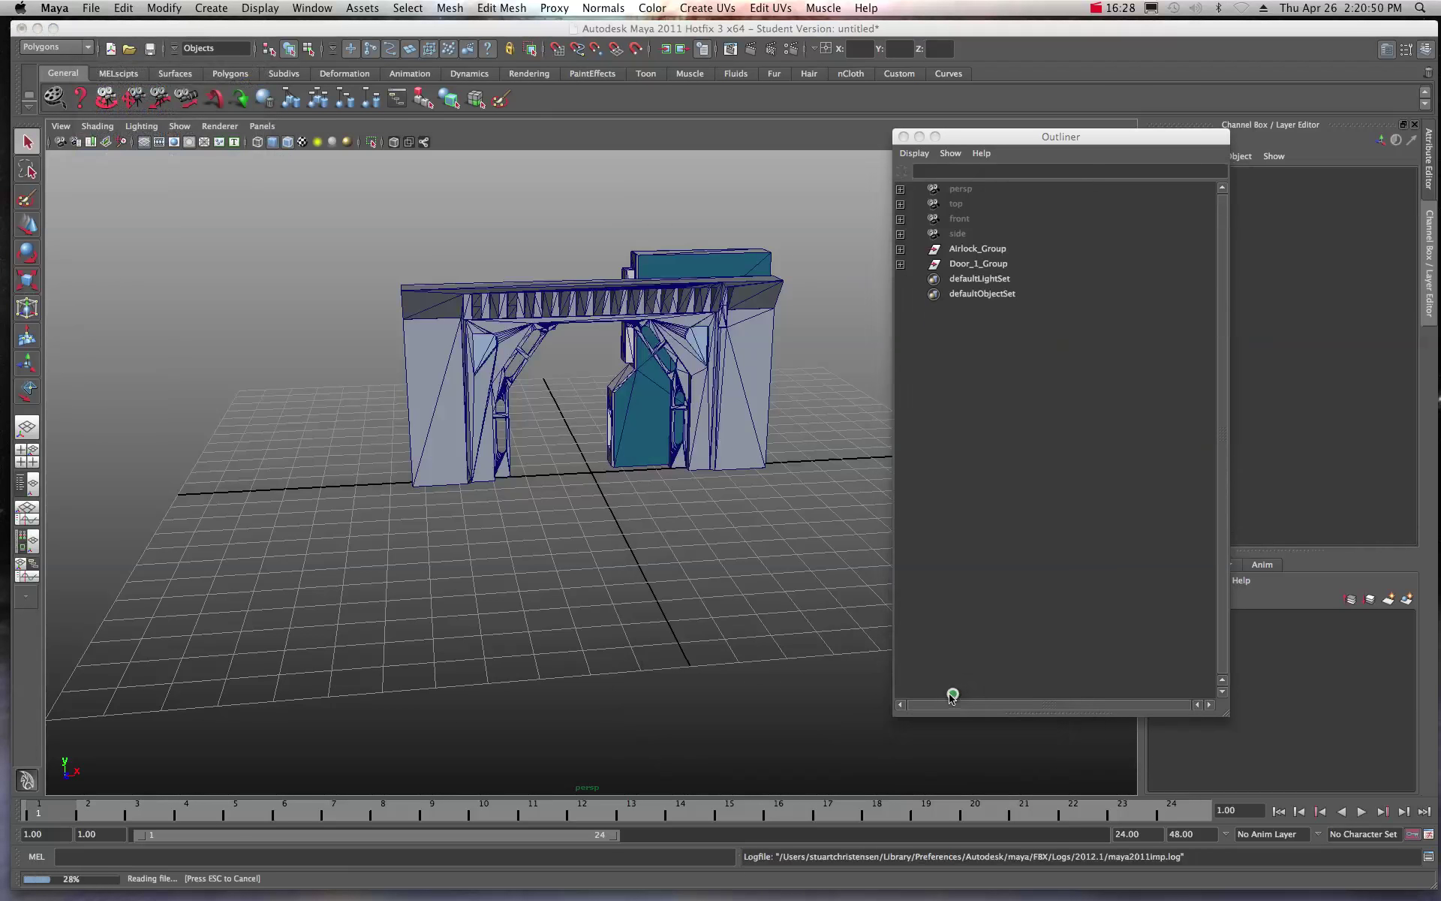
Group the newly imported DOORFRONT and SRF1 door meshes and rename the group Door_2_Group
scroll(287, 374, "down", 6)
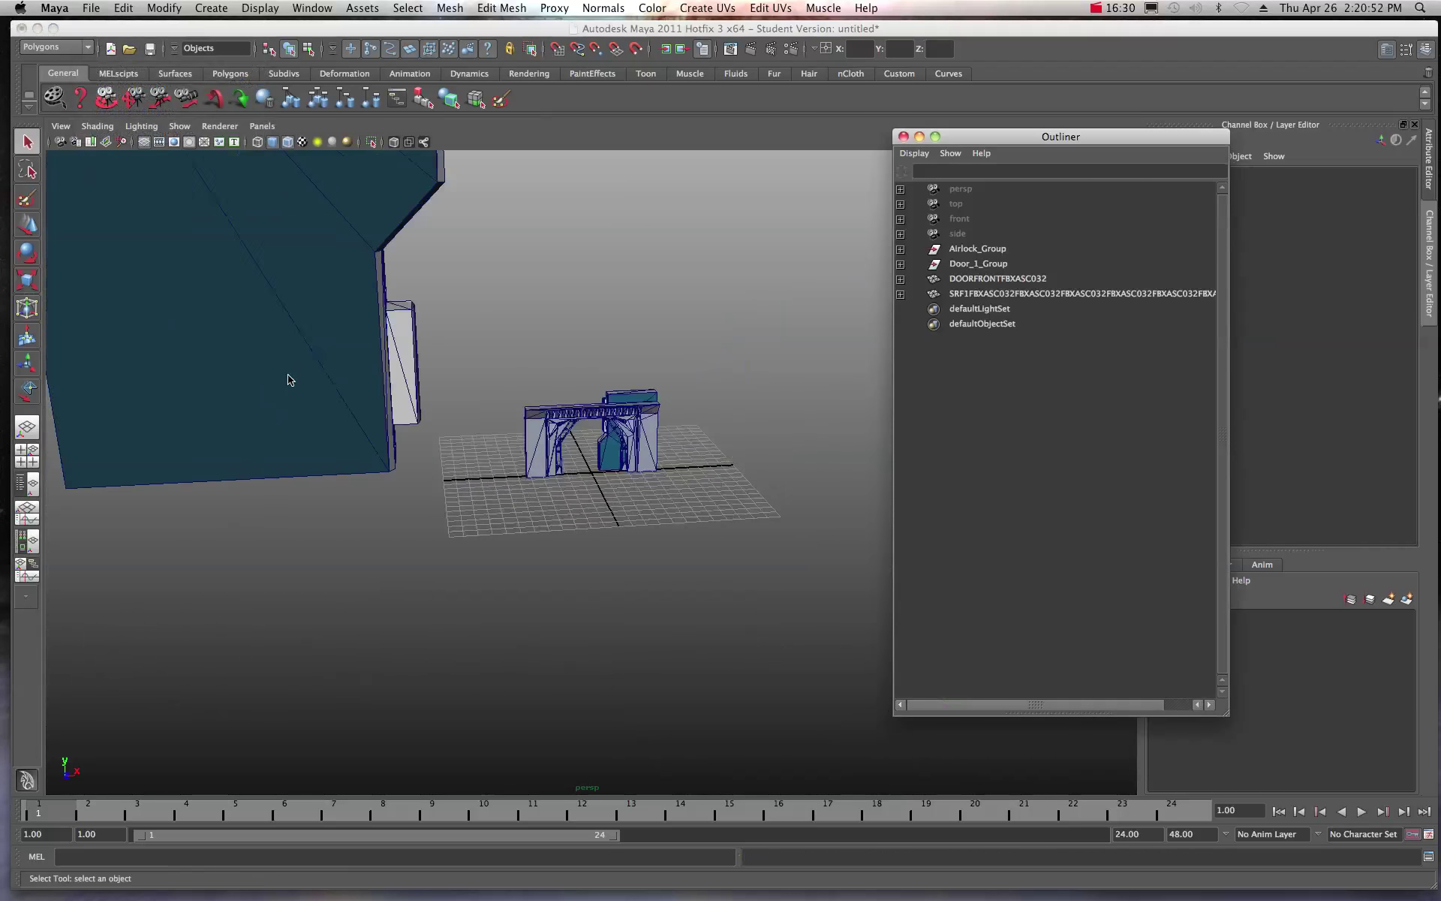
left_click(966, 281)
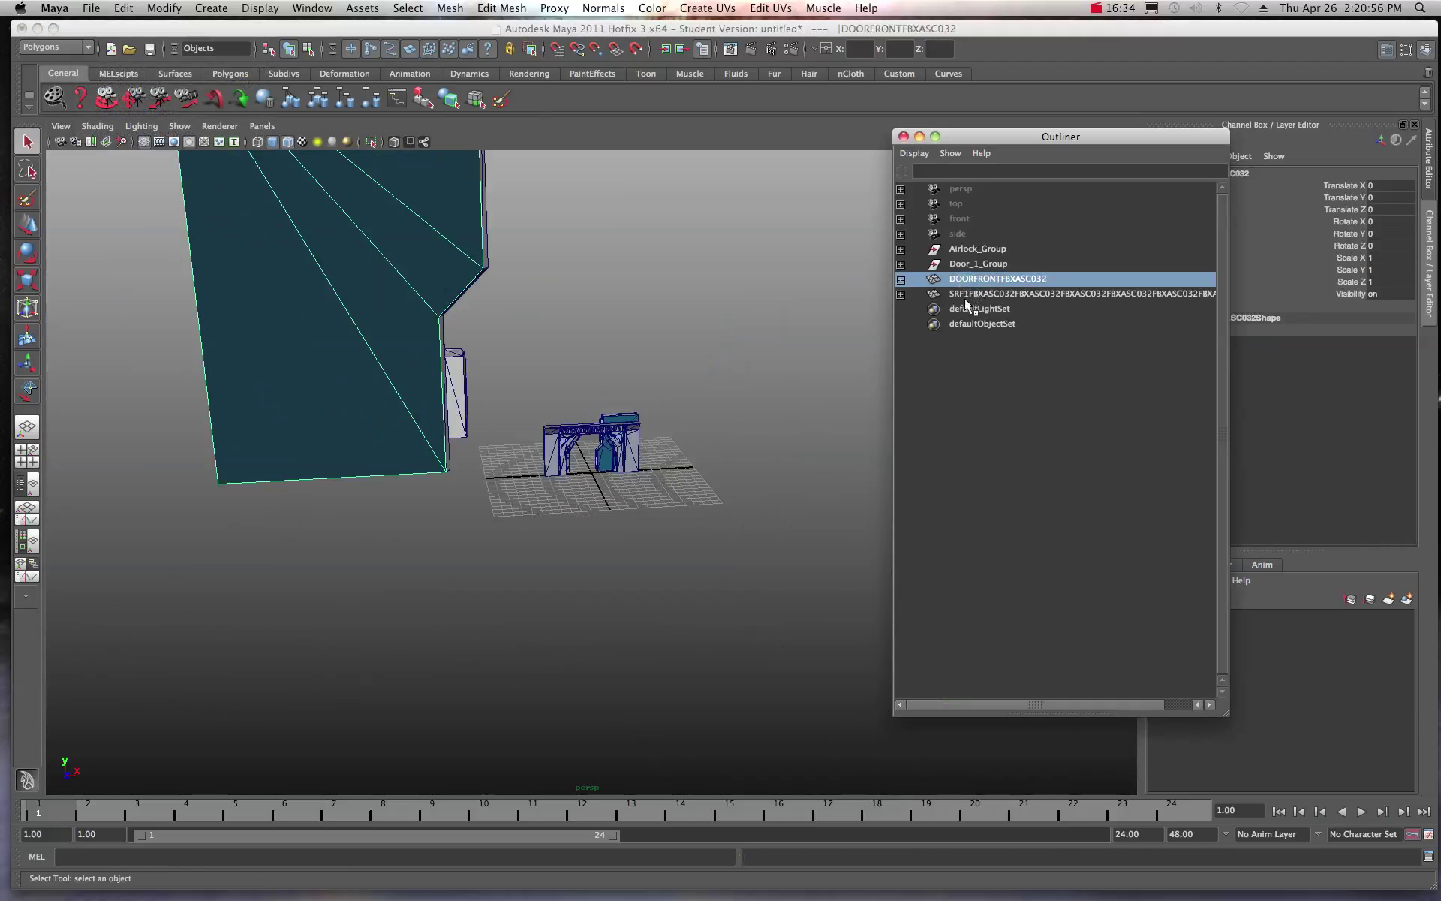
left_click(966, 294)
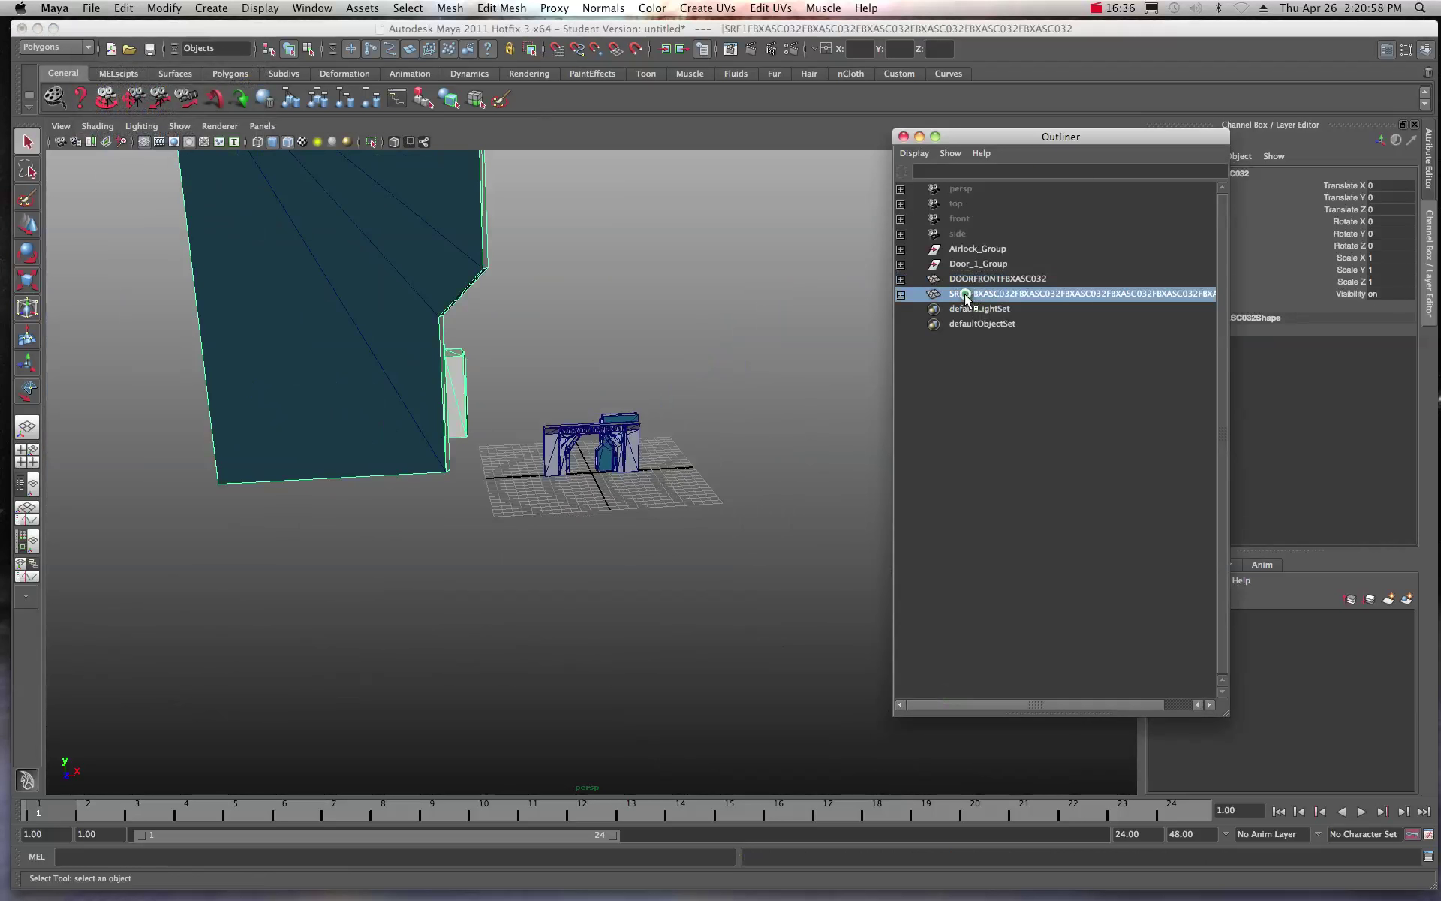
left_click(966, 283)
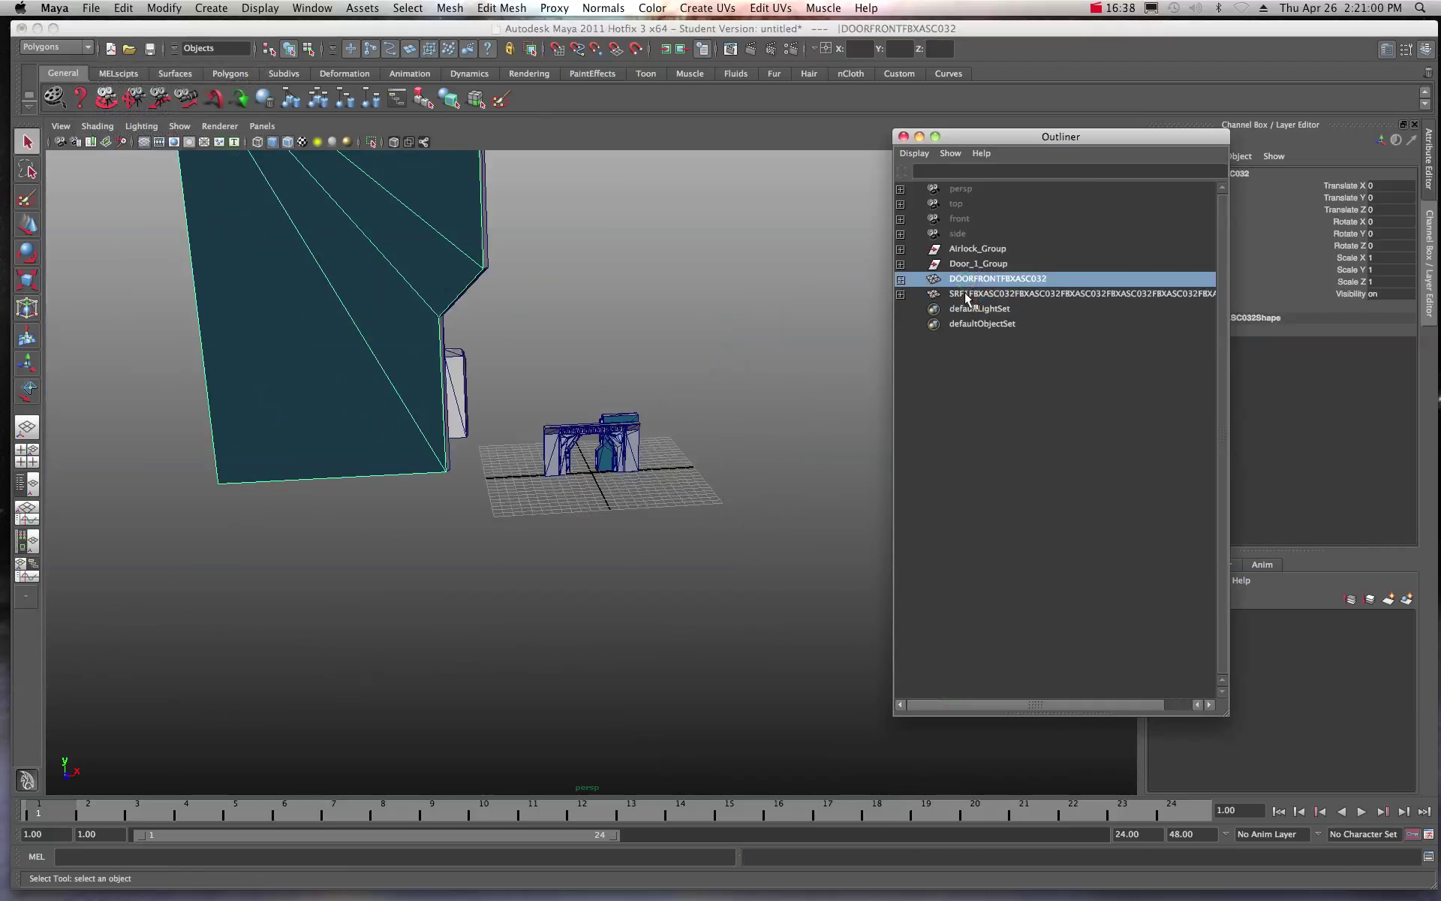
left_click(965, 293, "shift")
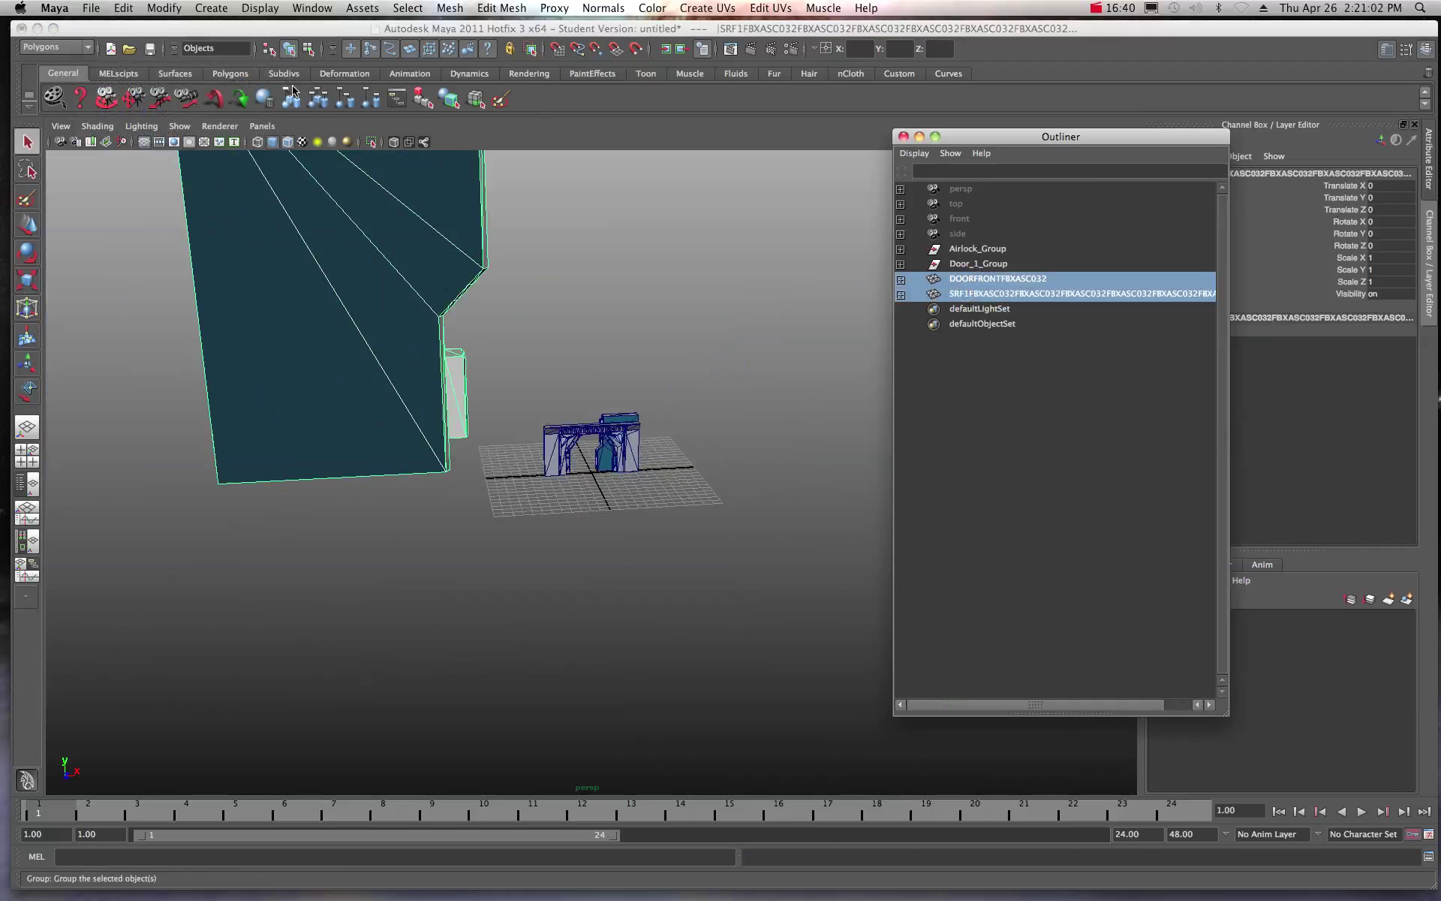
left_click(293, 90)
left_click(960, 281)
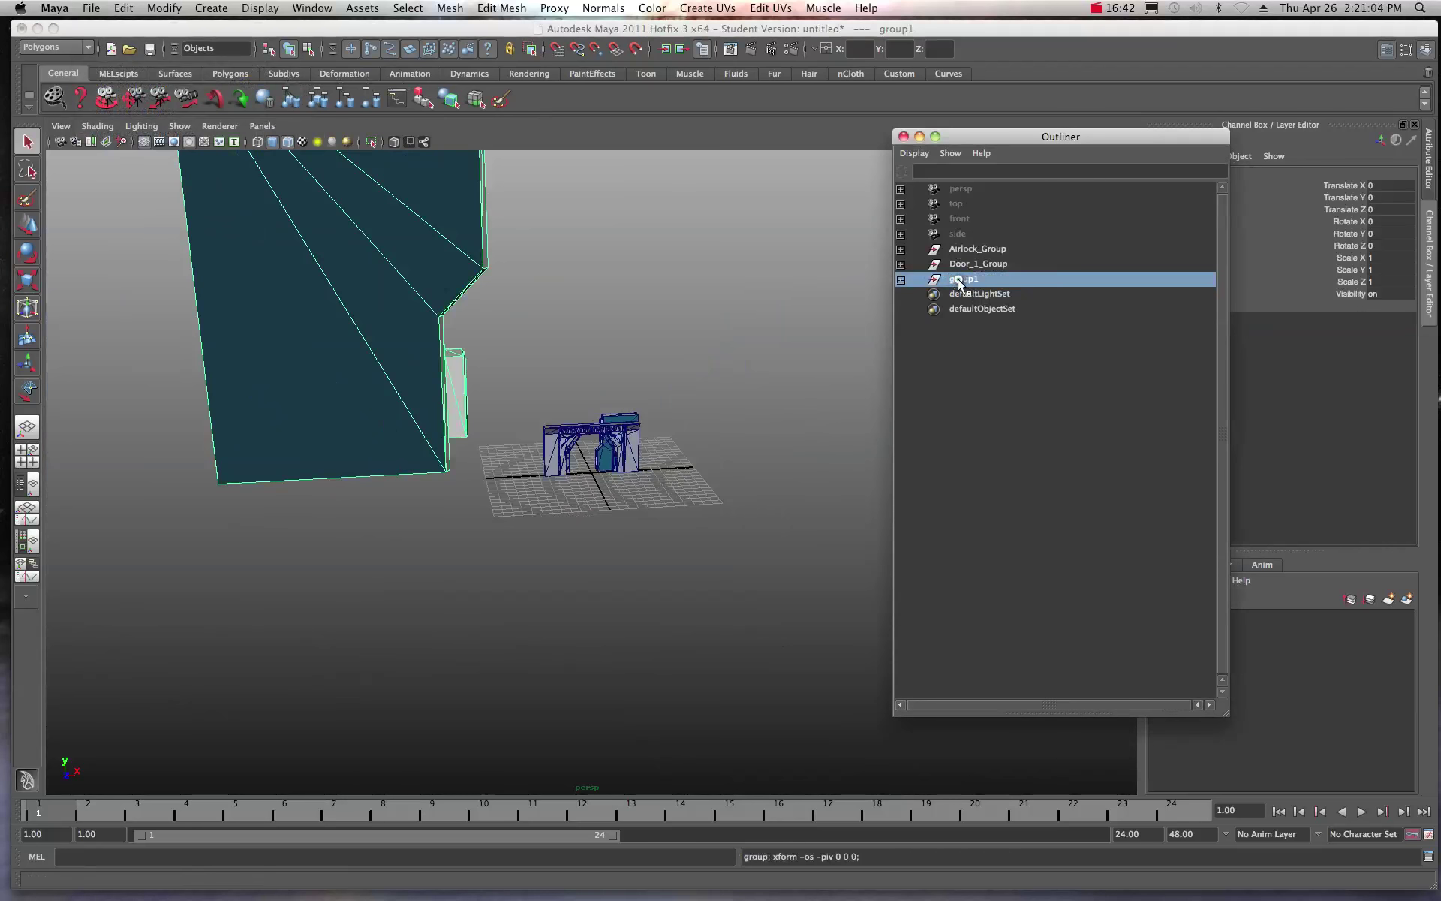
double_click(960, 281)
type("C")
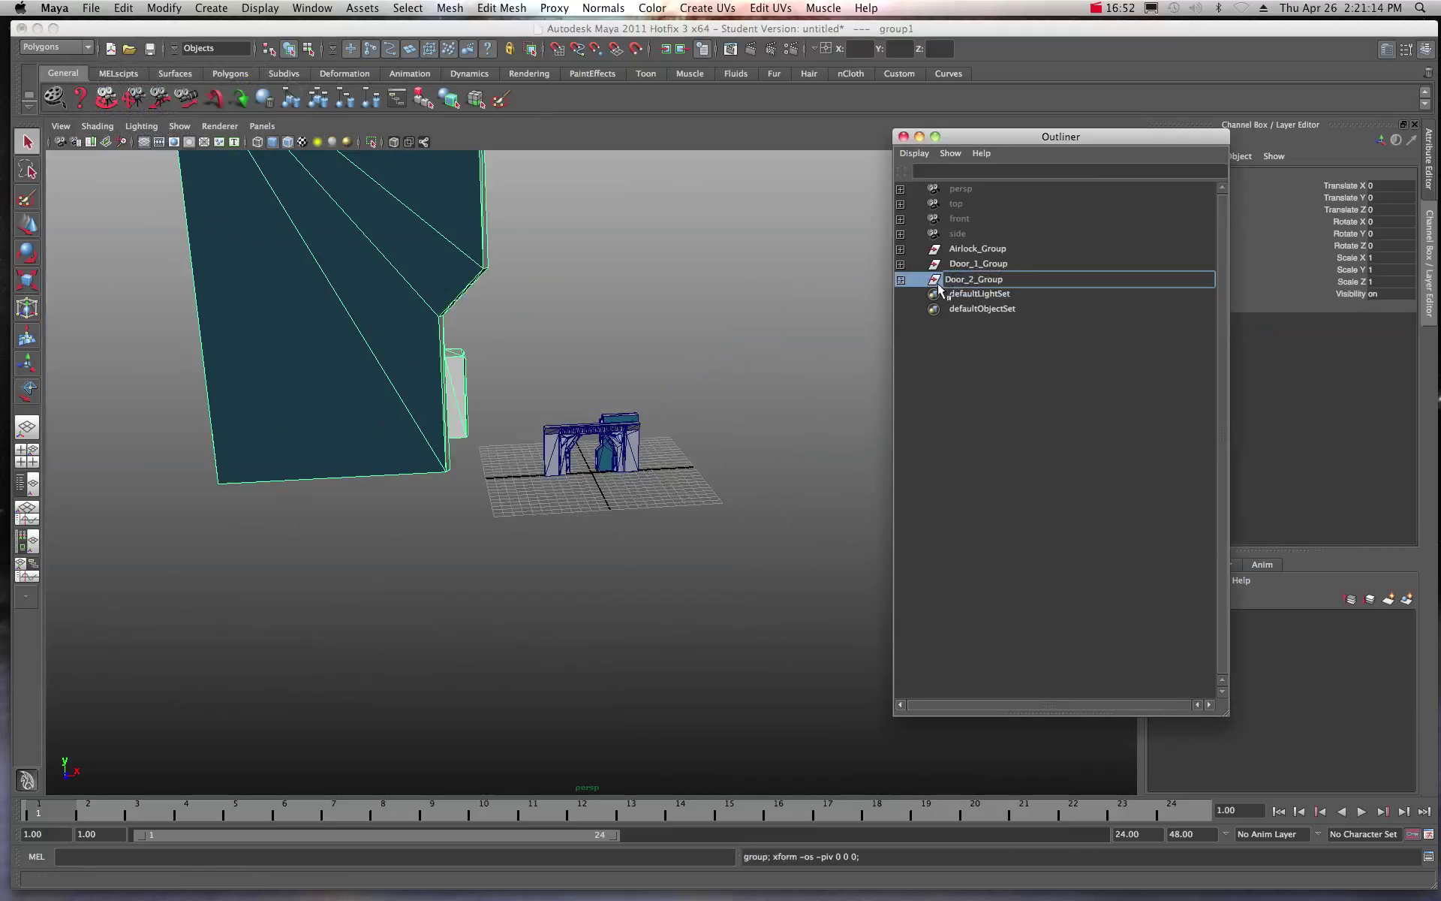
key("Return")
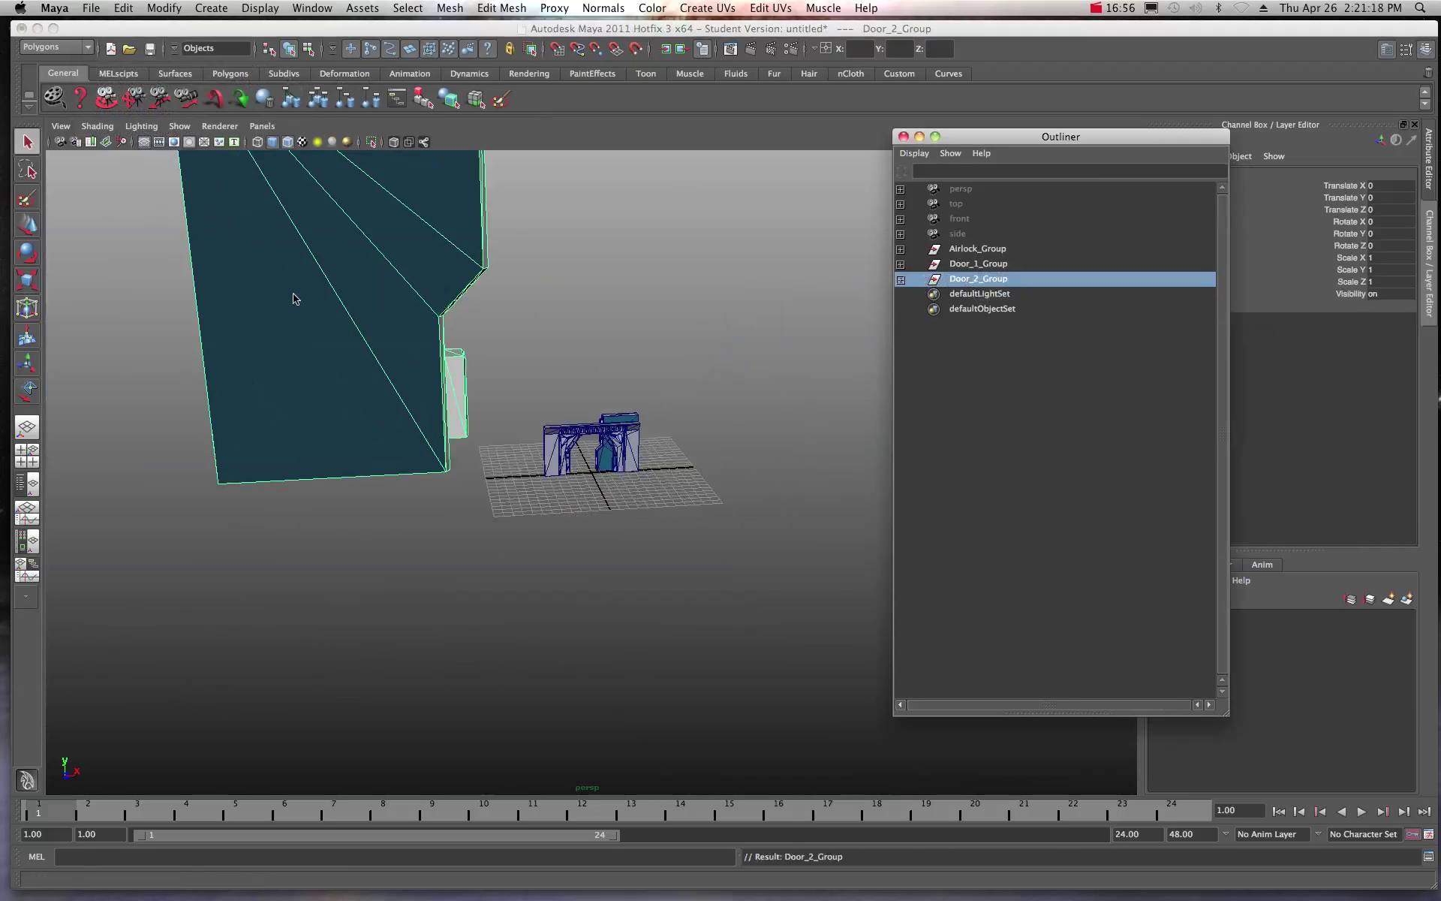
Scale Door_2_Group down uniformly to about 0.131 and freeze its transformations
left_click(27, 280)
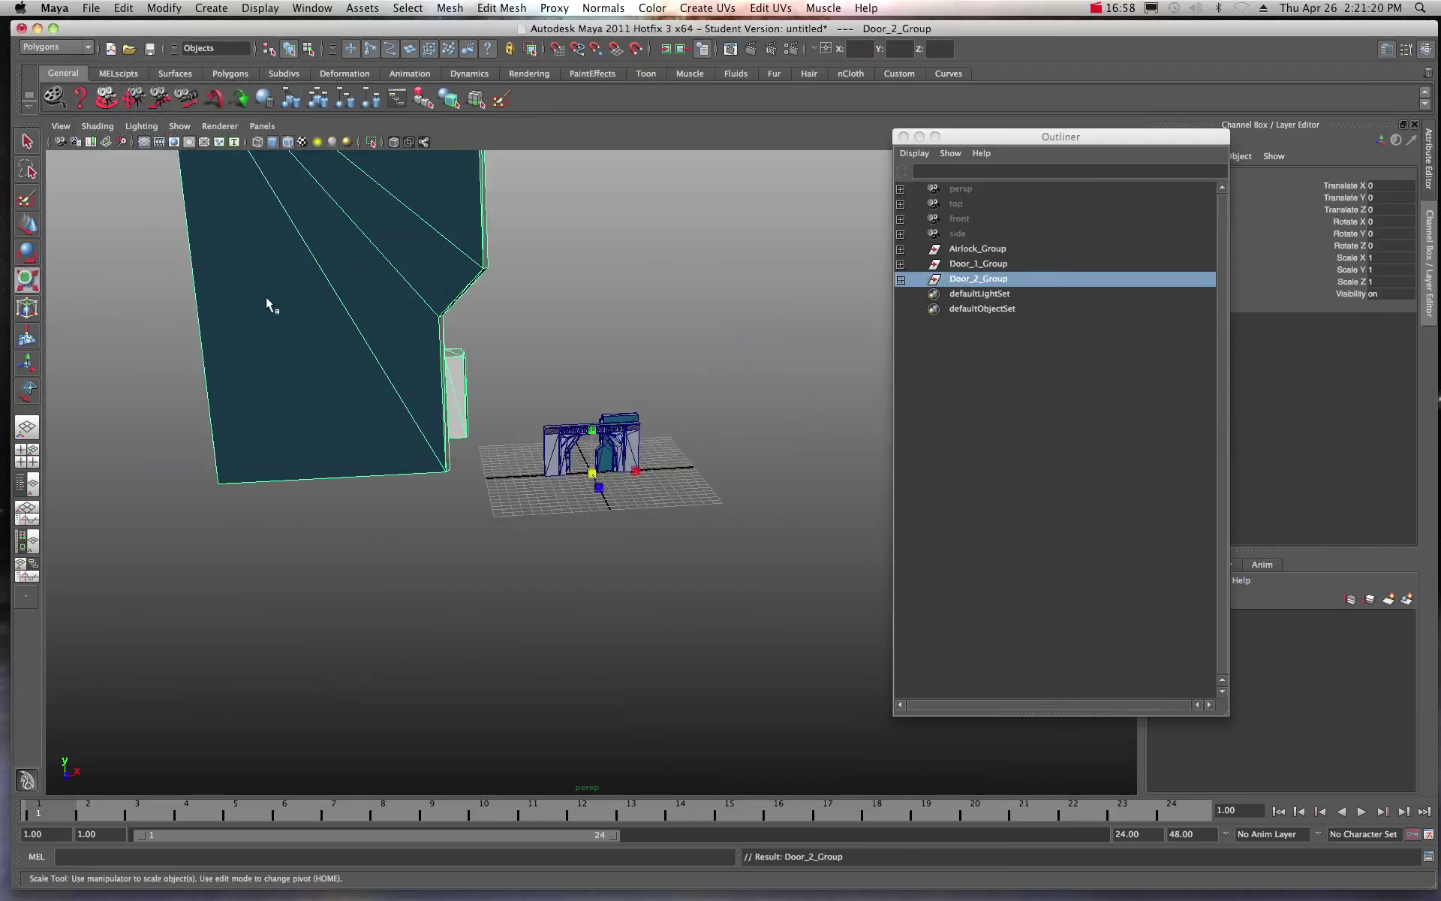
left_click_drag(593, 474, 212, 286)
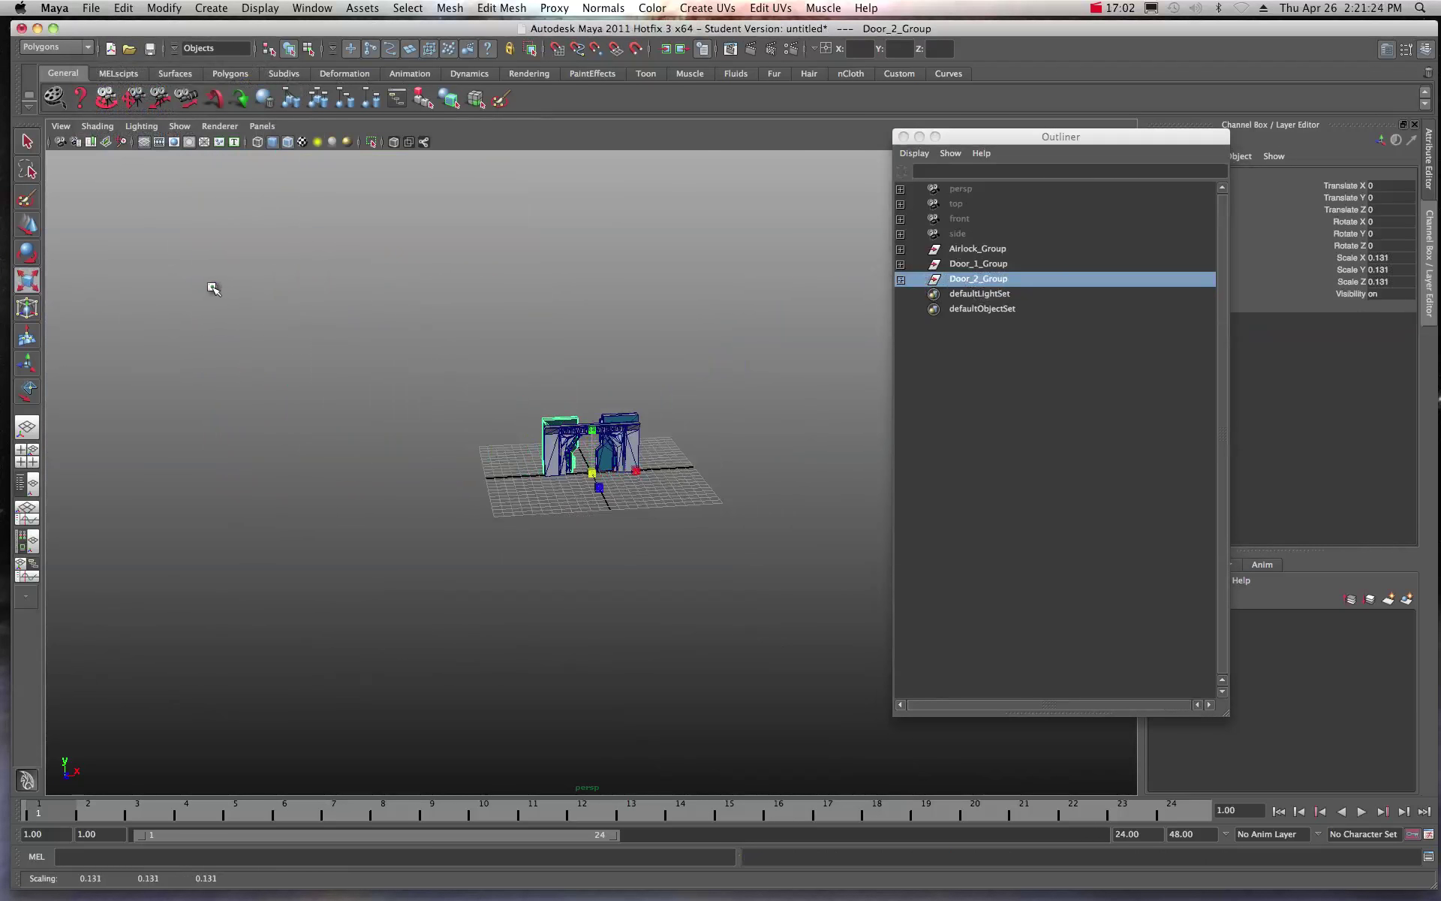
scroll(562, 410, "up", 3)
scroll(562, 409, "up", 5)
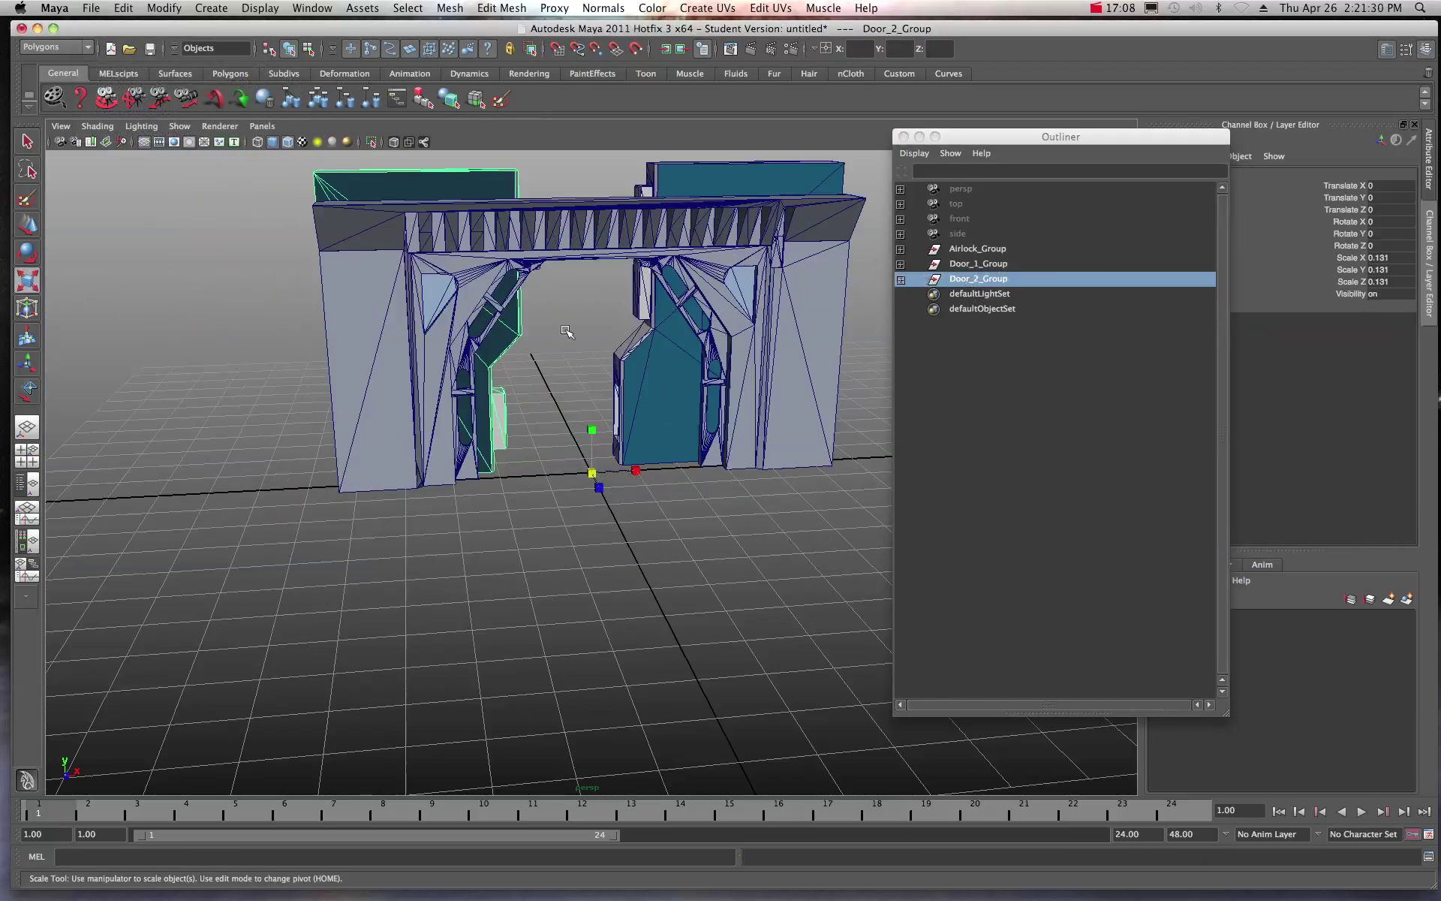
left_click(165, 8)
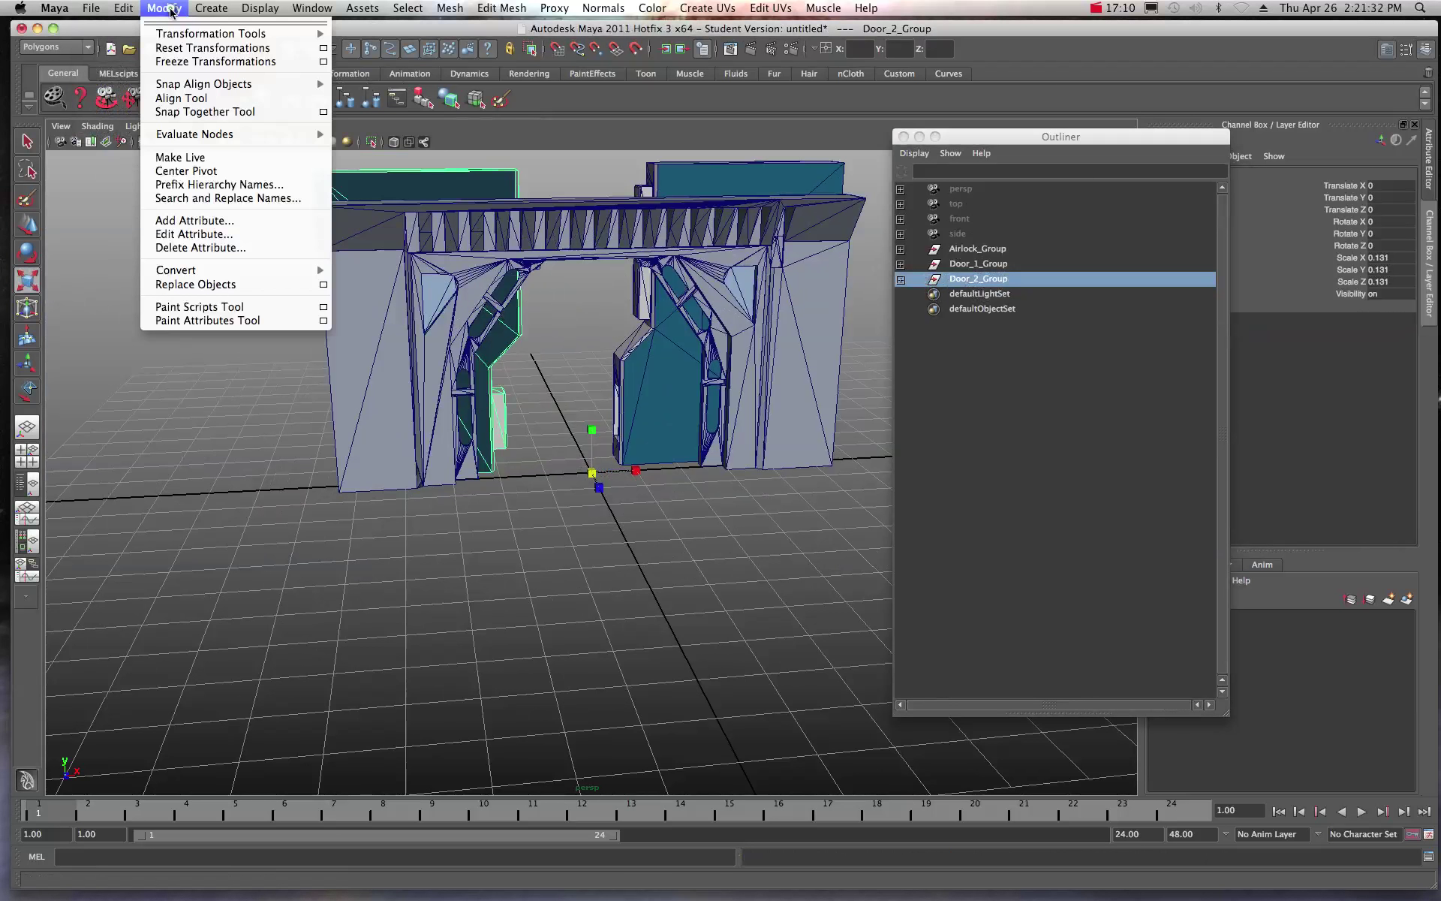
left_click(171, 63)
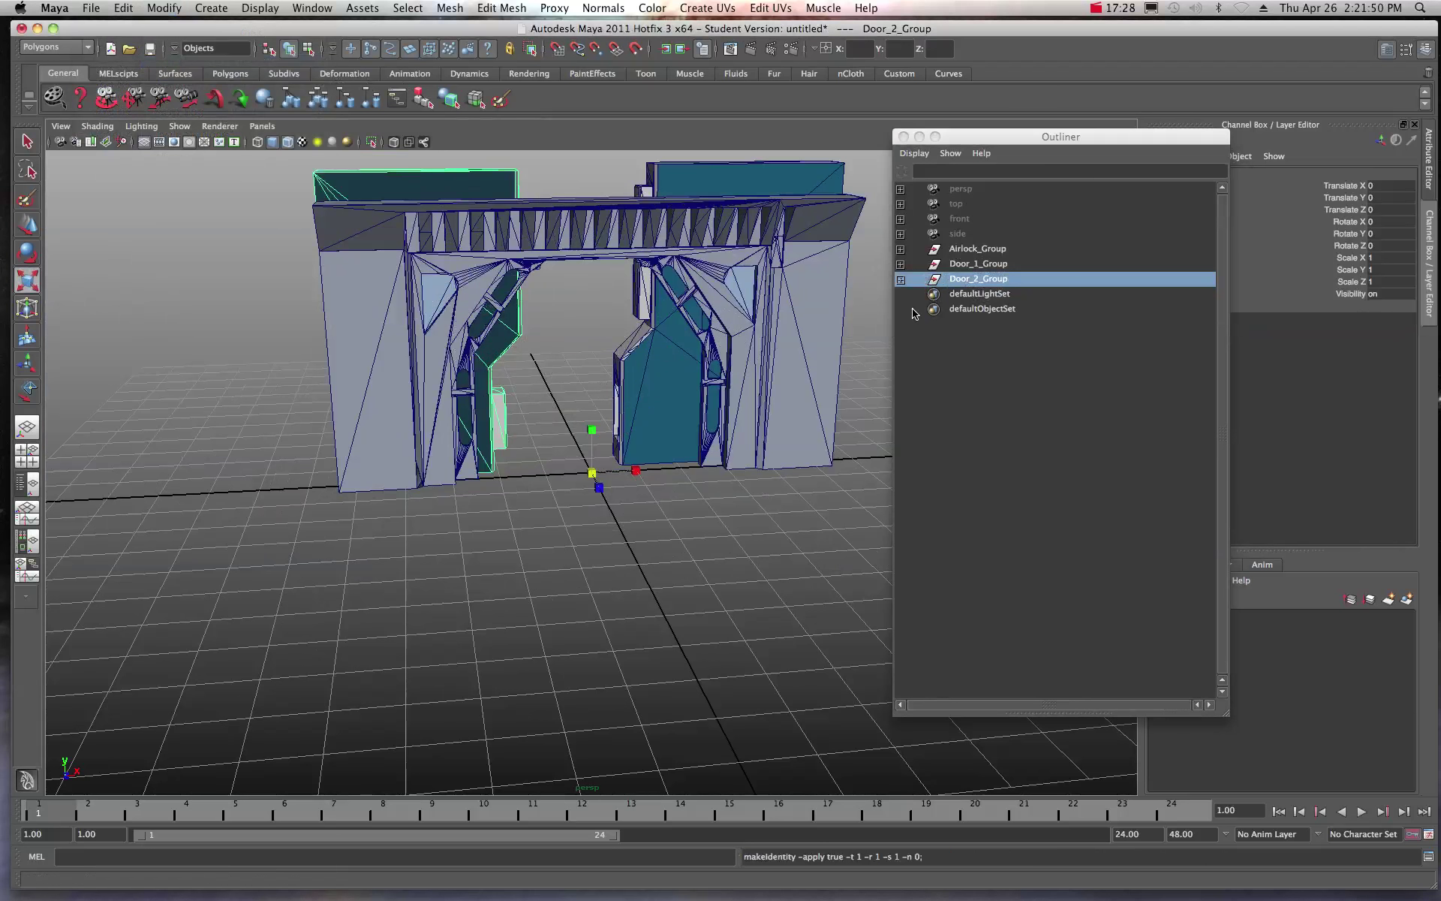
Check Door_1_Group, Airlock_Group and Door_2_Group by selecting each in the Outliner, and clear the selection
left_click(966, 263)
left_click(967, 249)
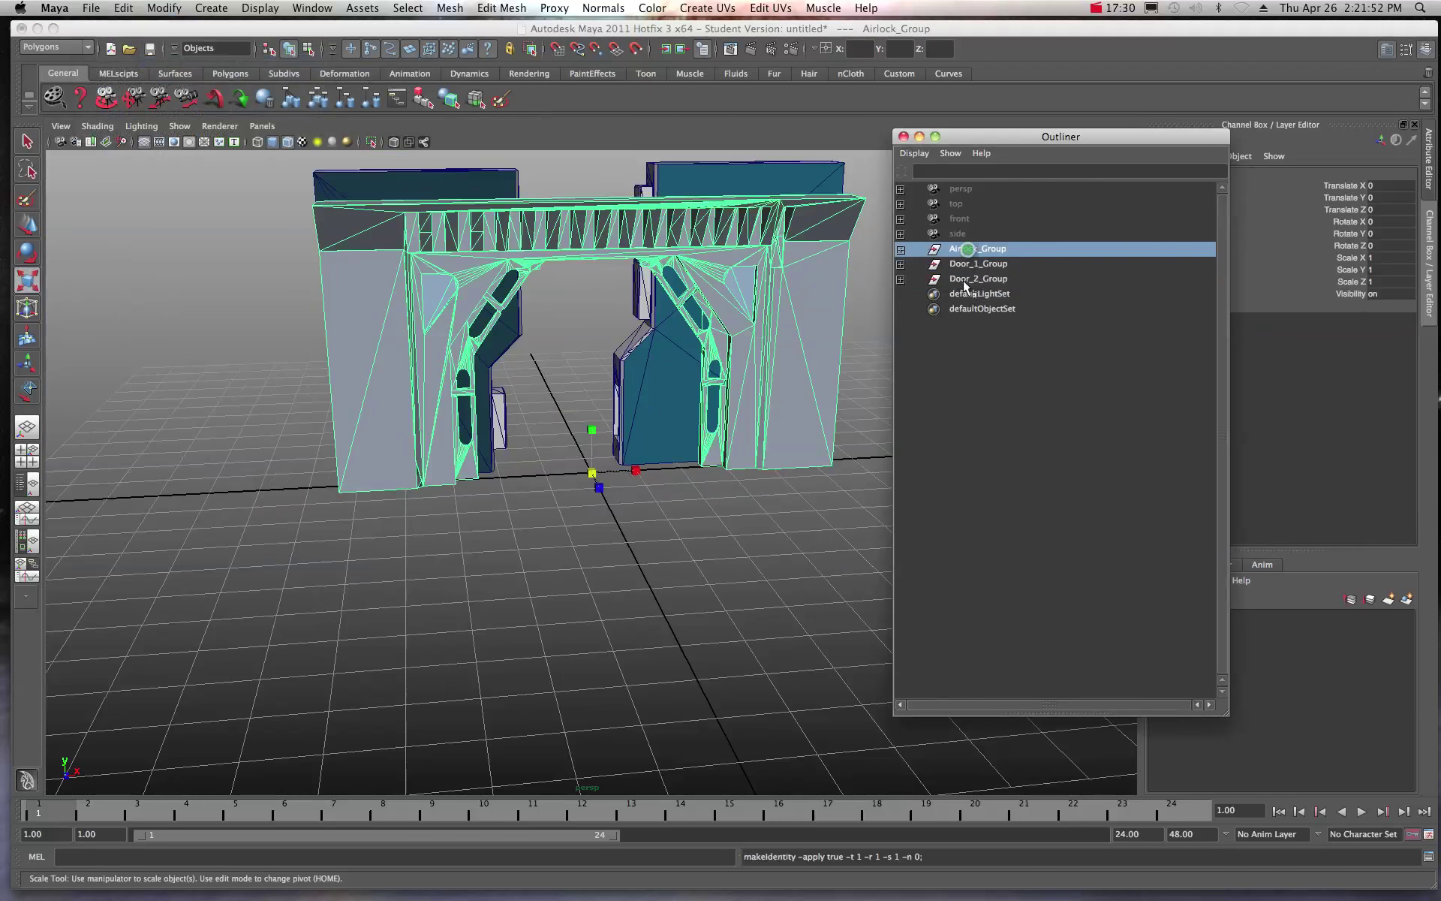
left_click(966, 279)
right_click_drag(624, 498, 611, 507, "alt")
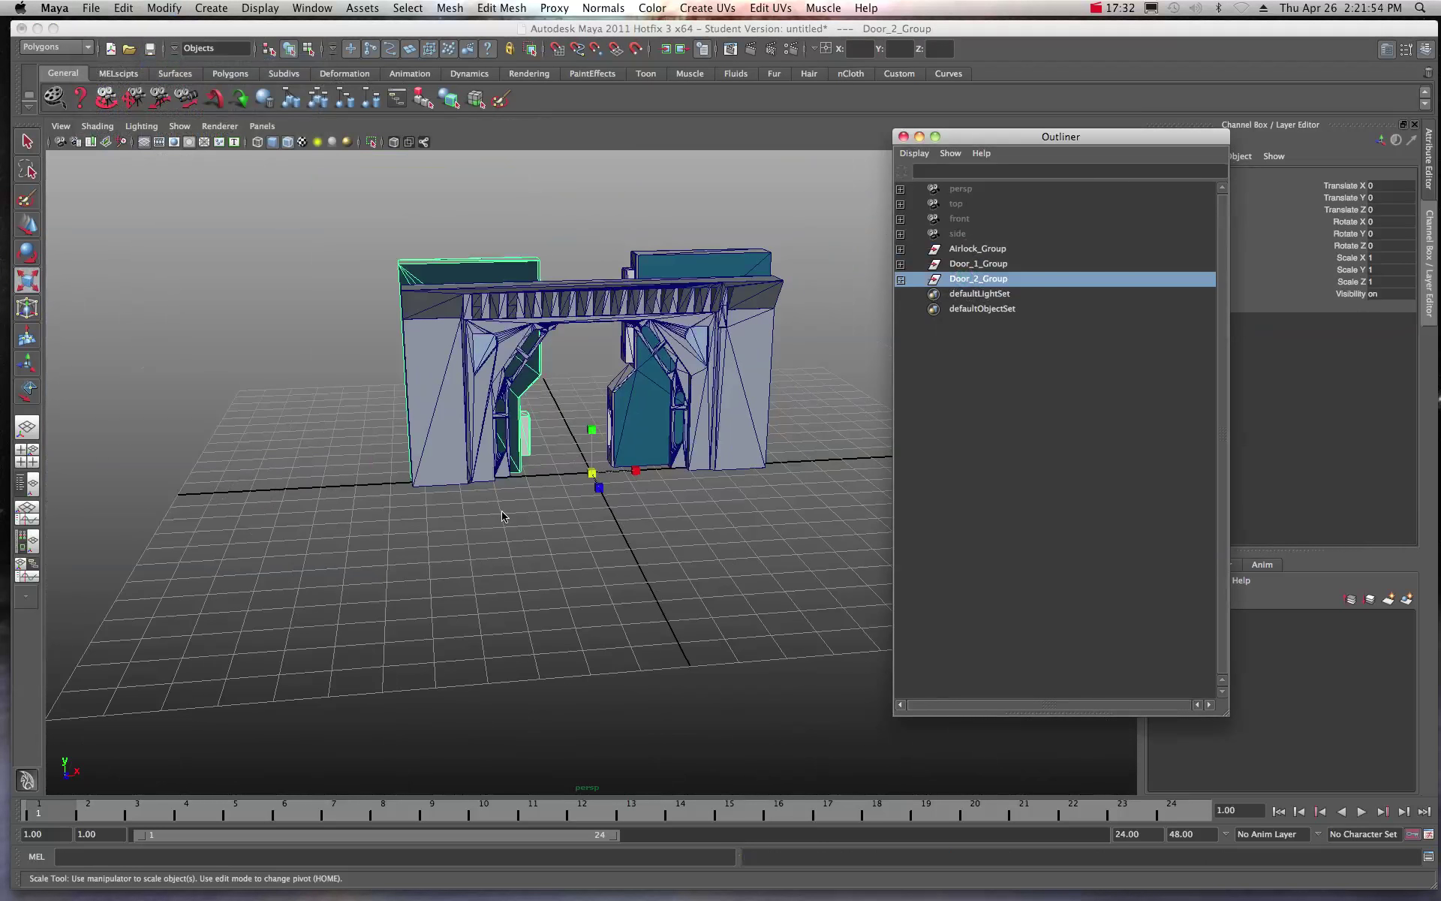
left_click_drag(503, 502, 528, 501, "alt")
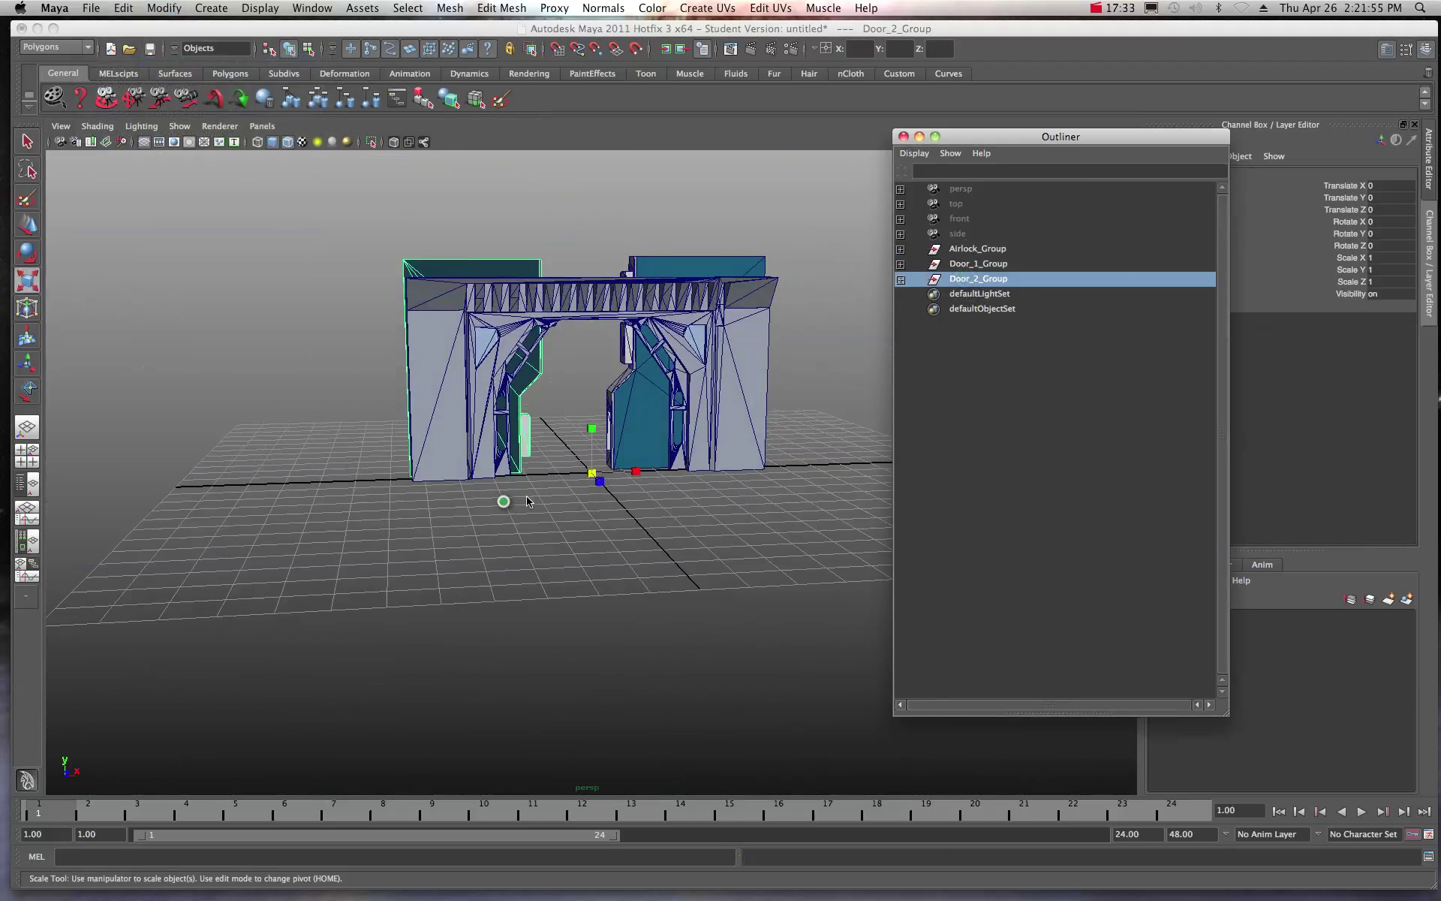
left_click(389, 242)
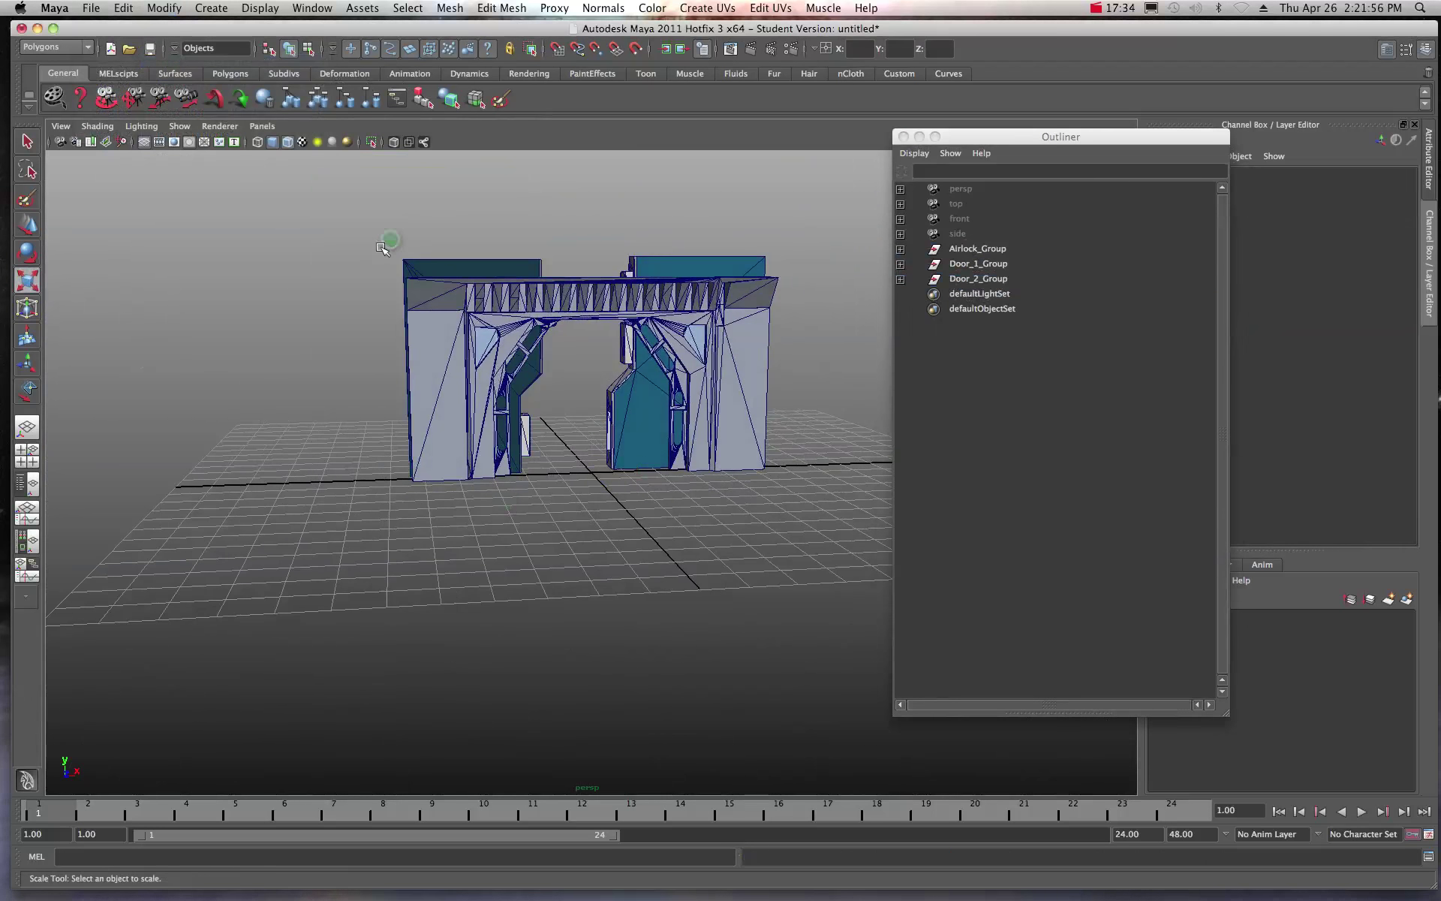
Start saving the scene and name the file Air_Lock.ma
left_click(91, 9)
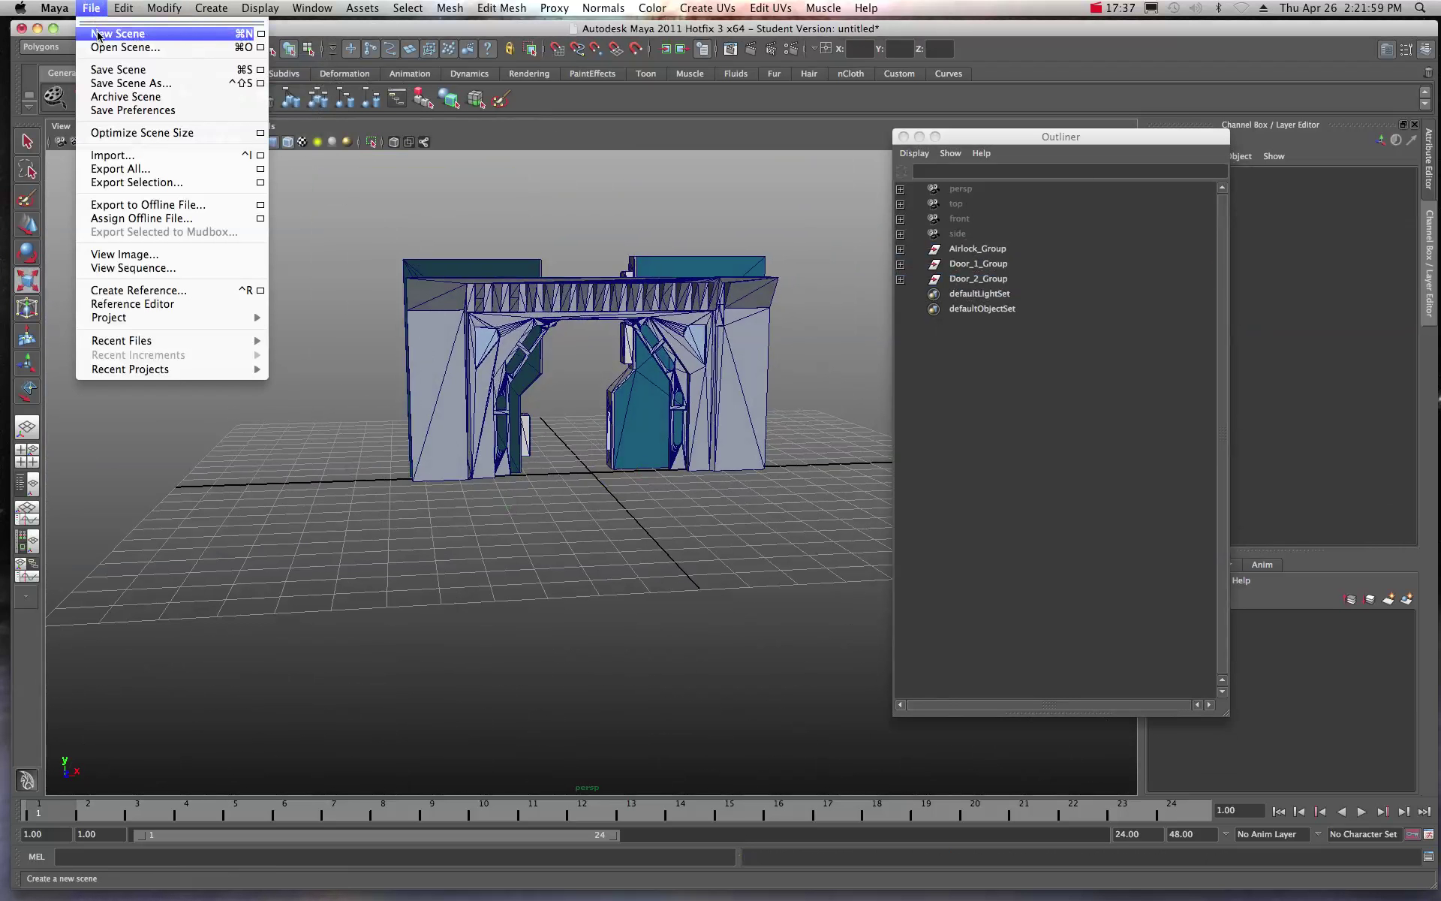
left_click(109, 70)
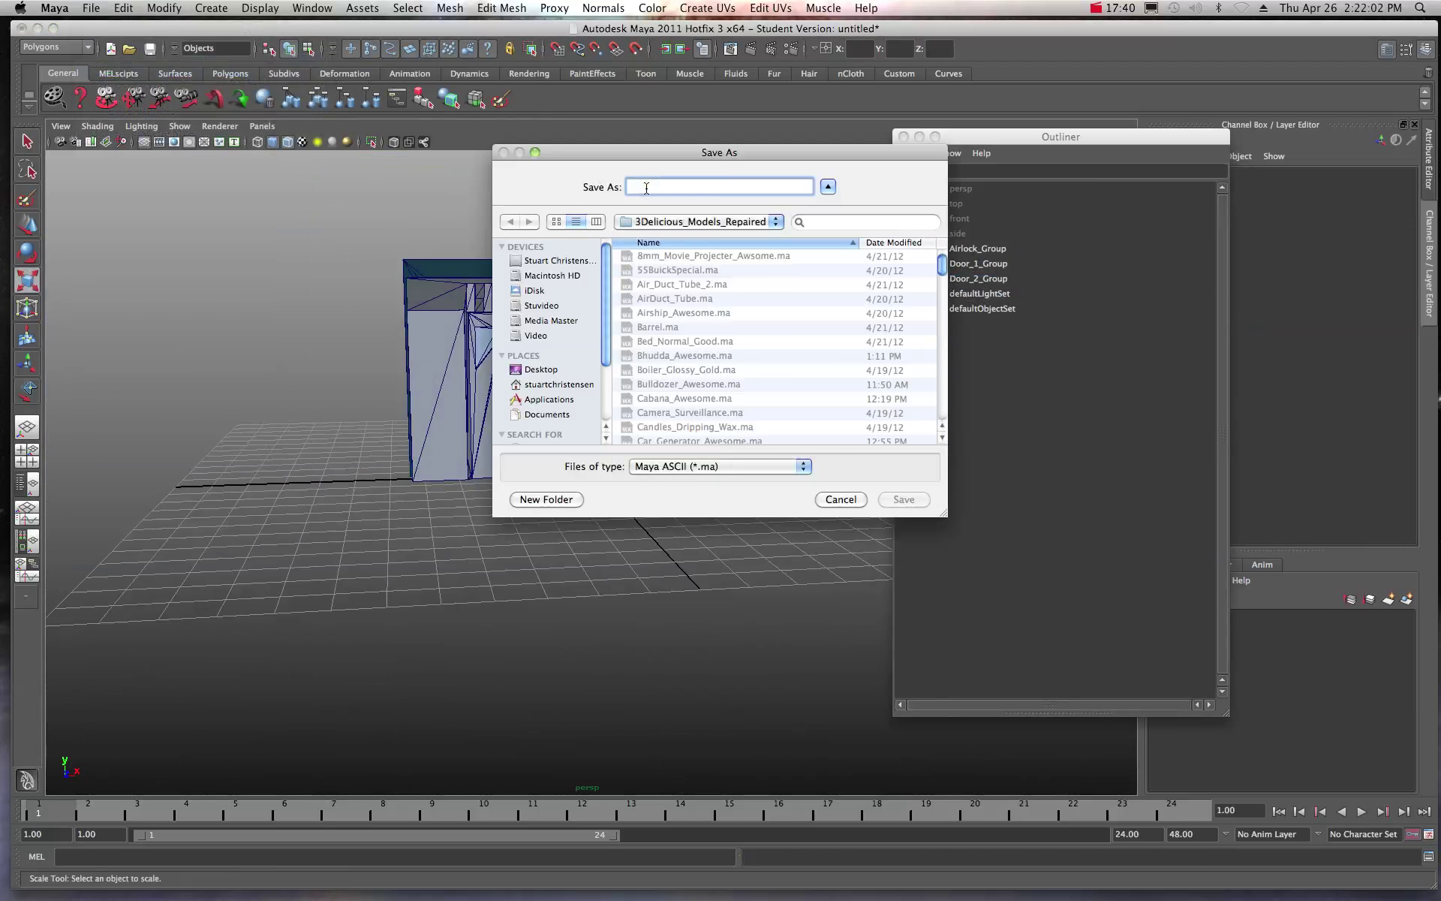
type("Air_Lock.ma")
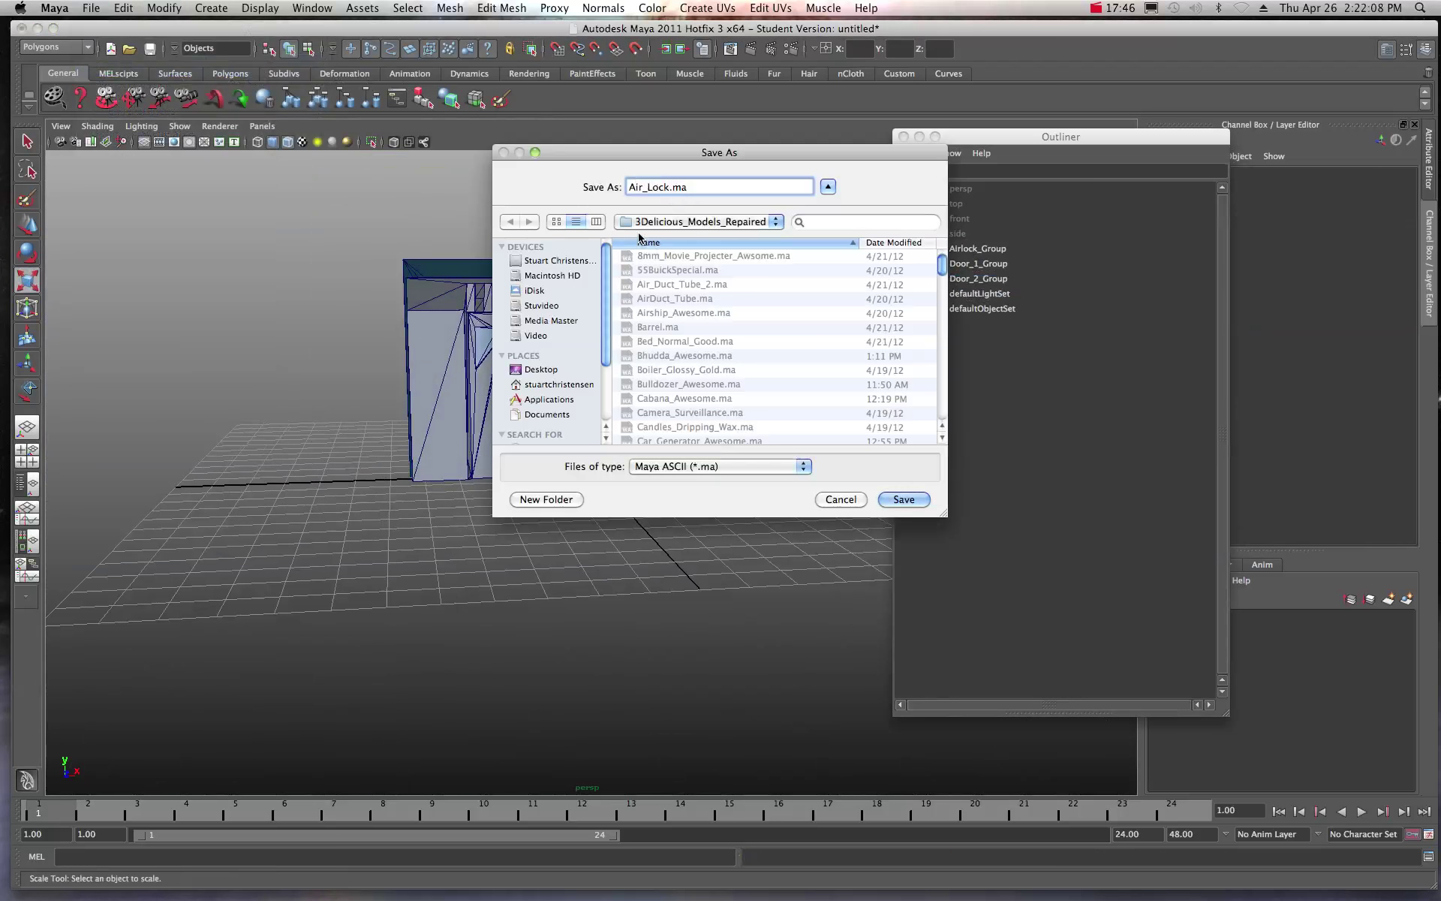
Browse the save location to Media Master > Maya 2011 Master > default > Models
left_click(546, 325)
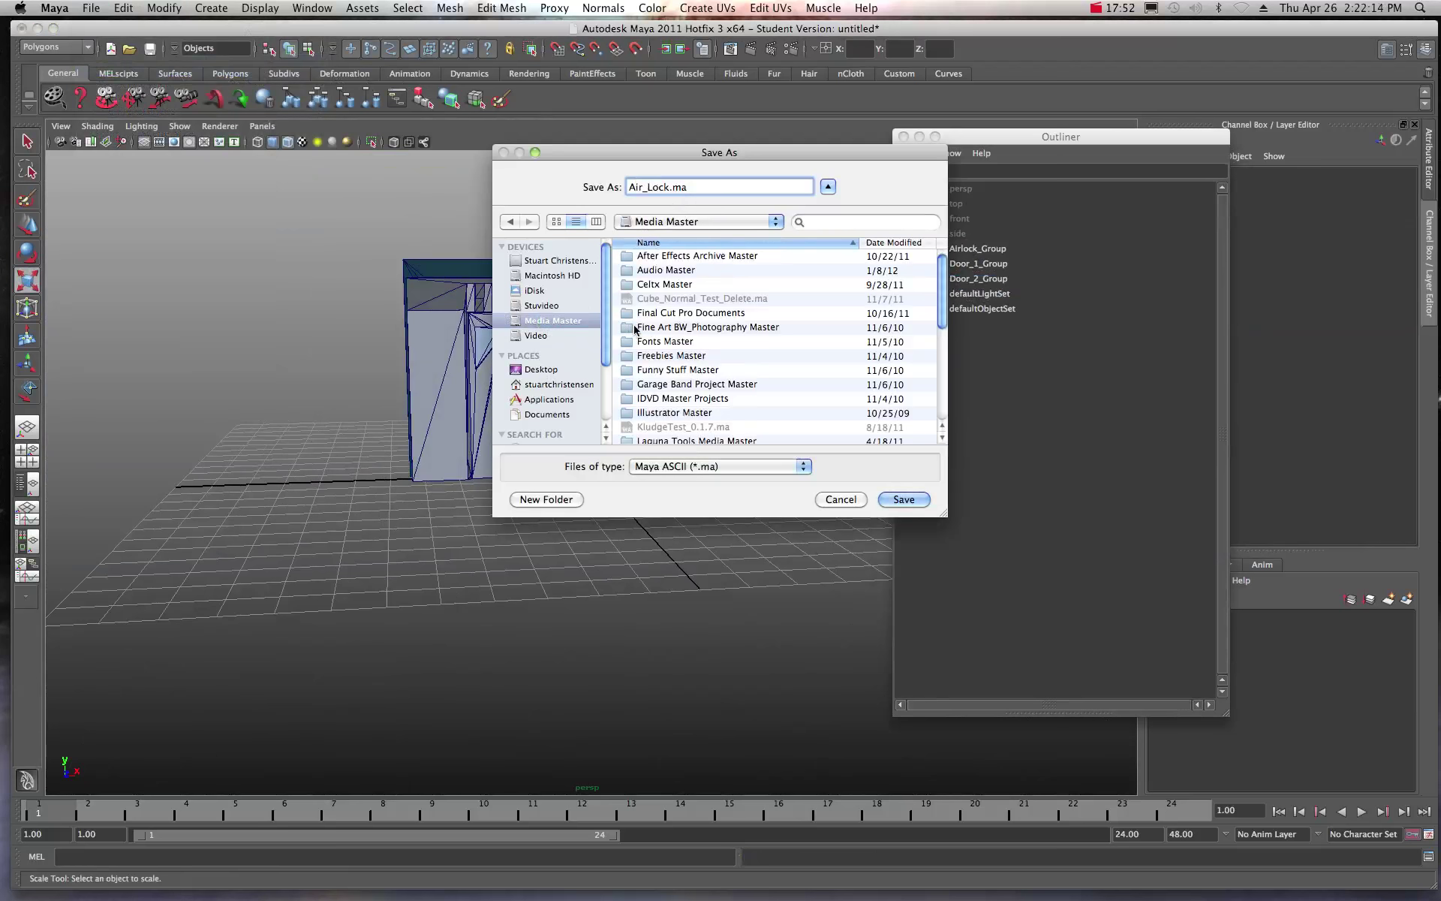
scroll(636, 333, "down", 3)
scroll(635, 345, "down", 3)
double_click(632, 419)
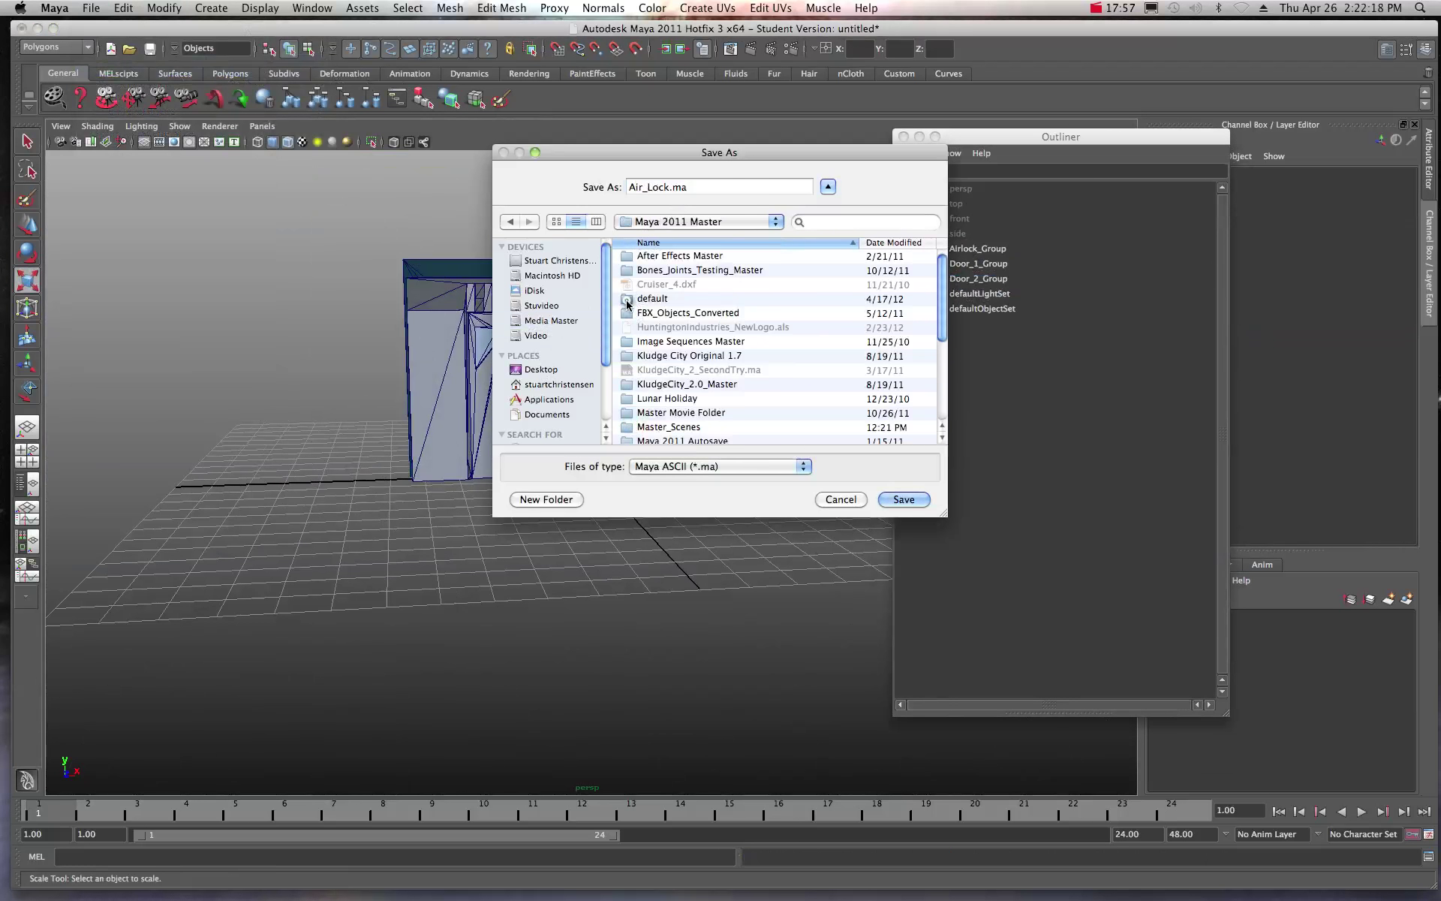
double_click(628, 299)
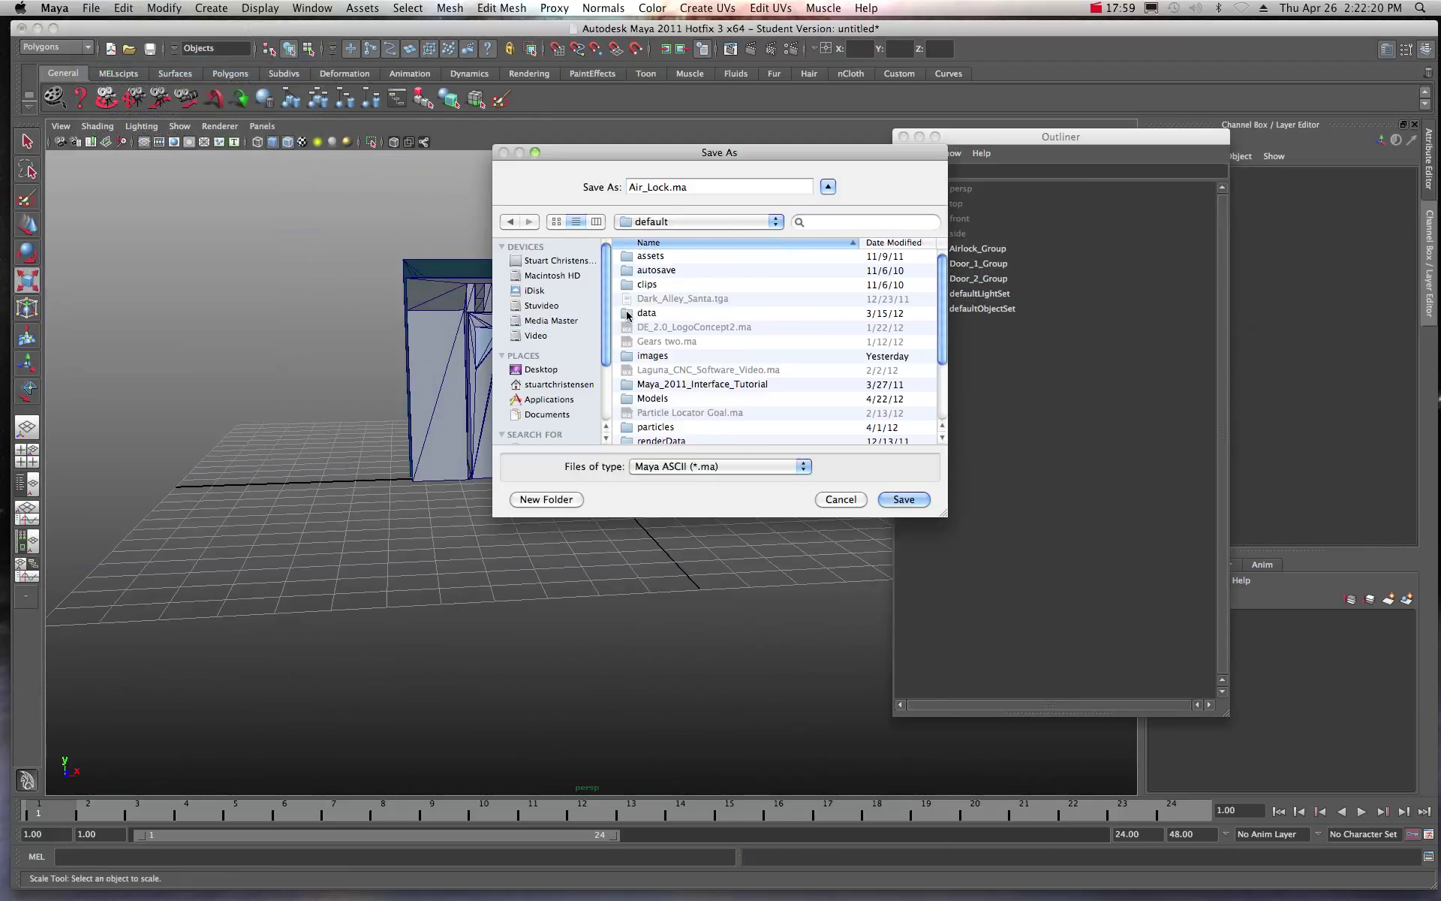
double_click(629, 398)
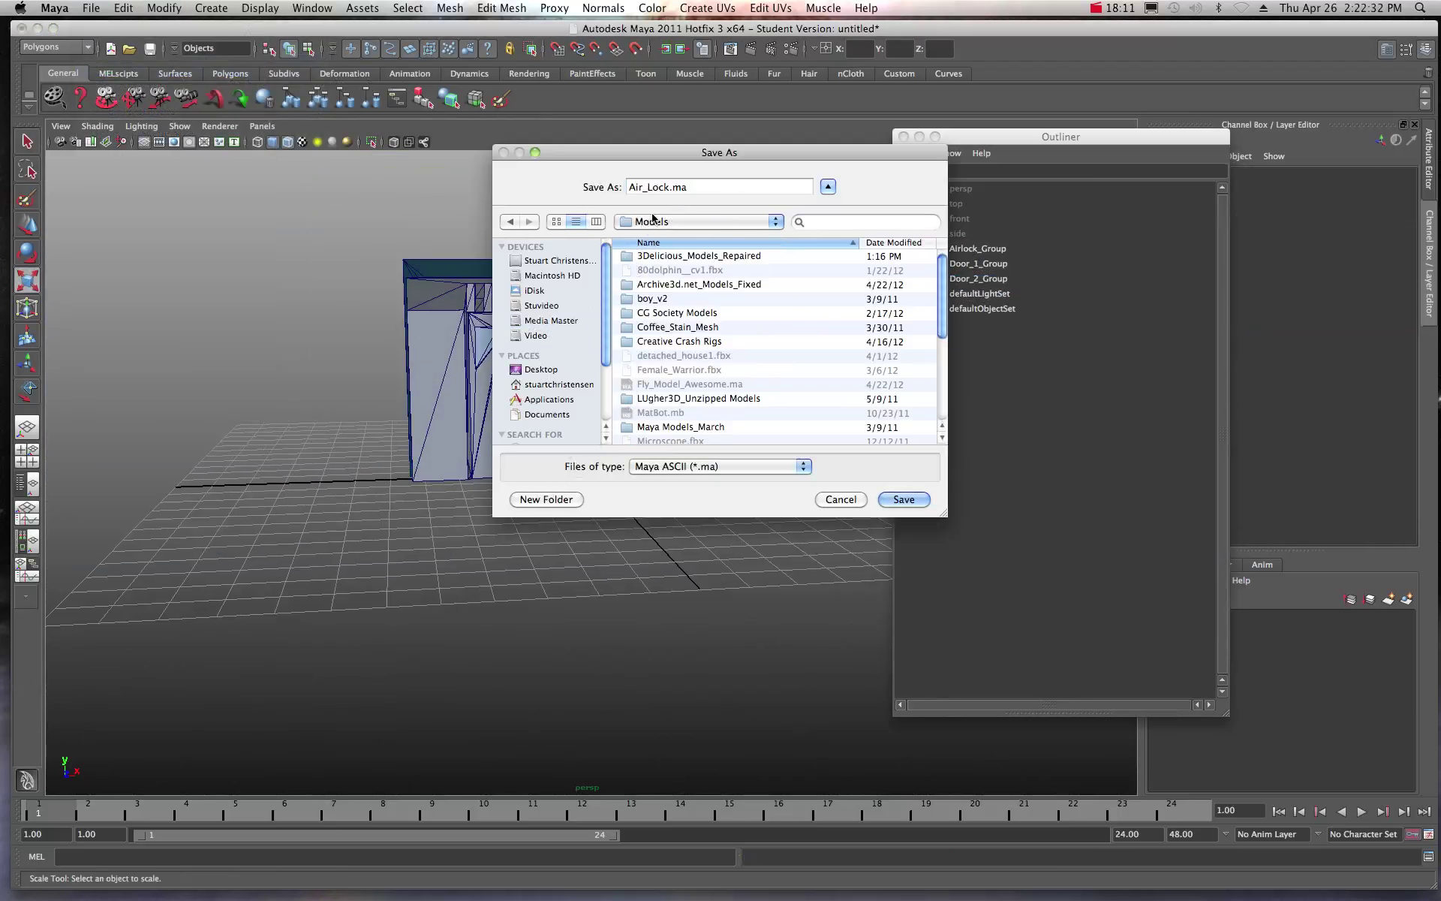
Save Air_Lock.ma to the Desktop as Maya ASCII, accepting the student version notice
left_click(537, 369)
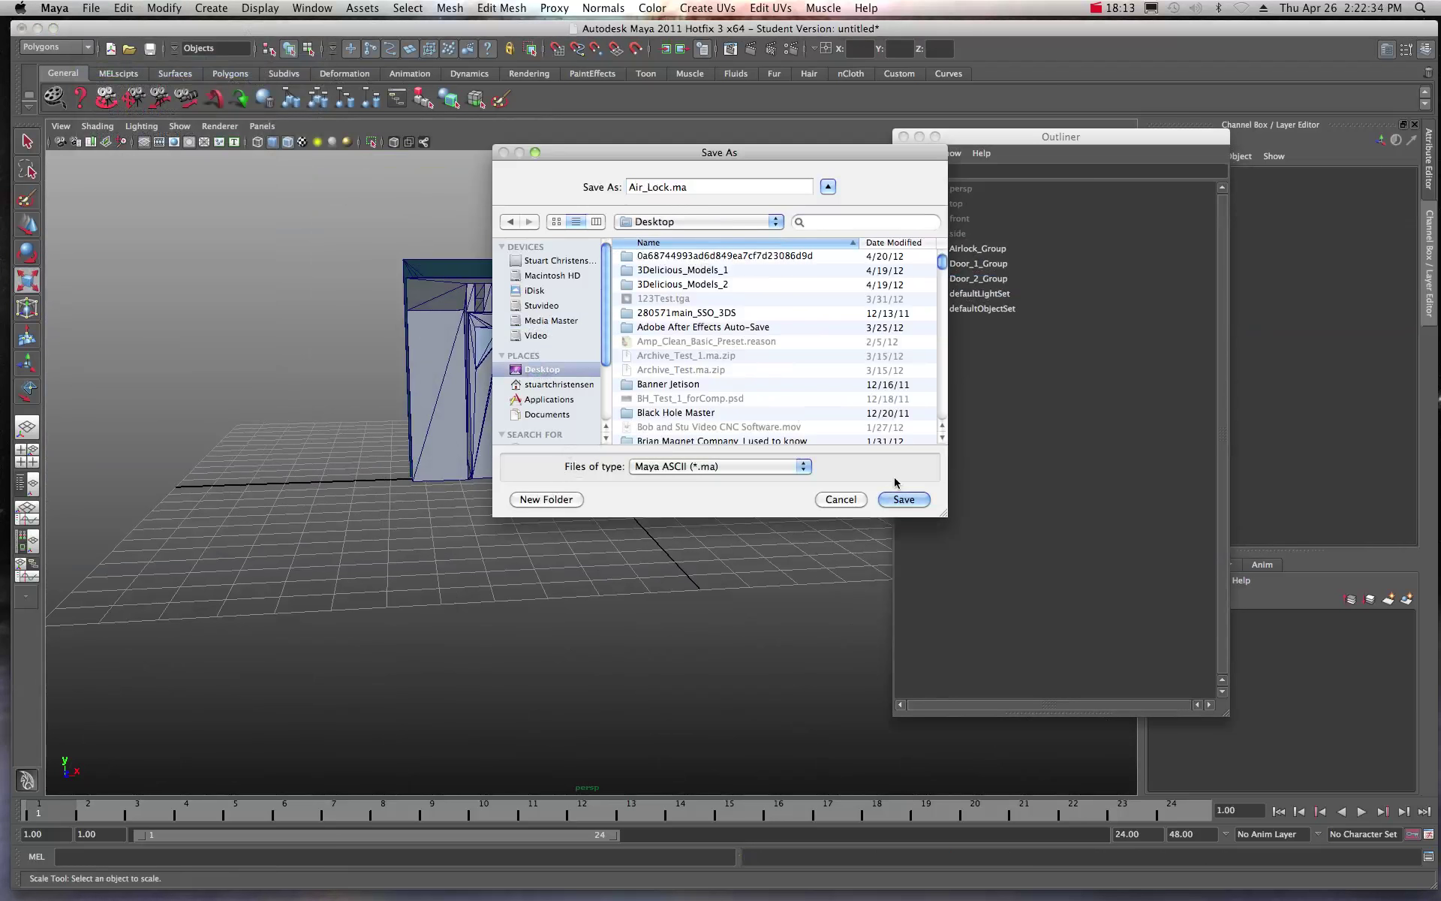
left_click(903, 499)
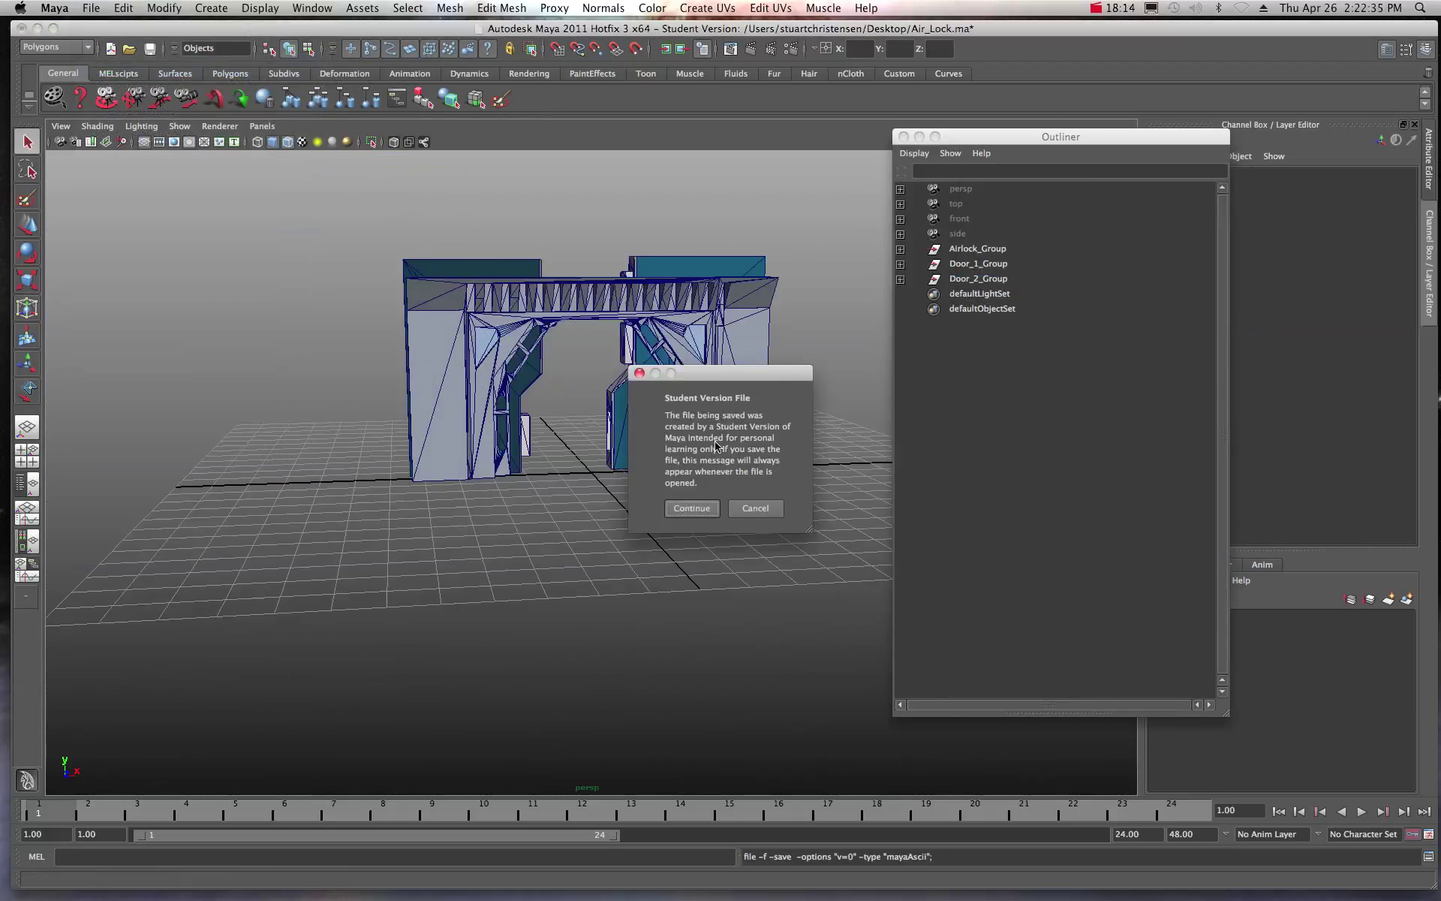
left_click(691, 508)
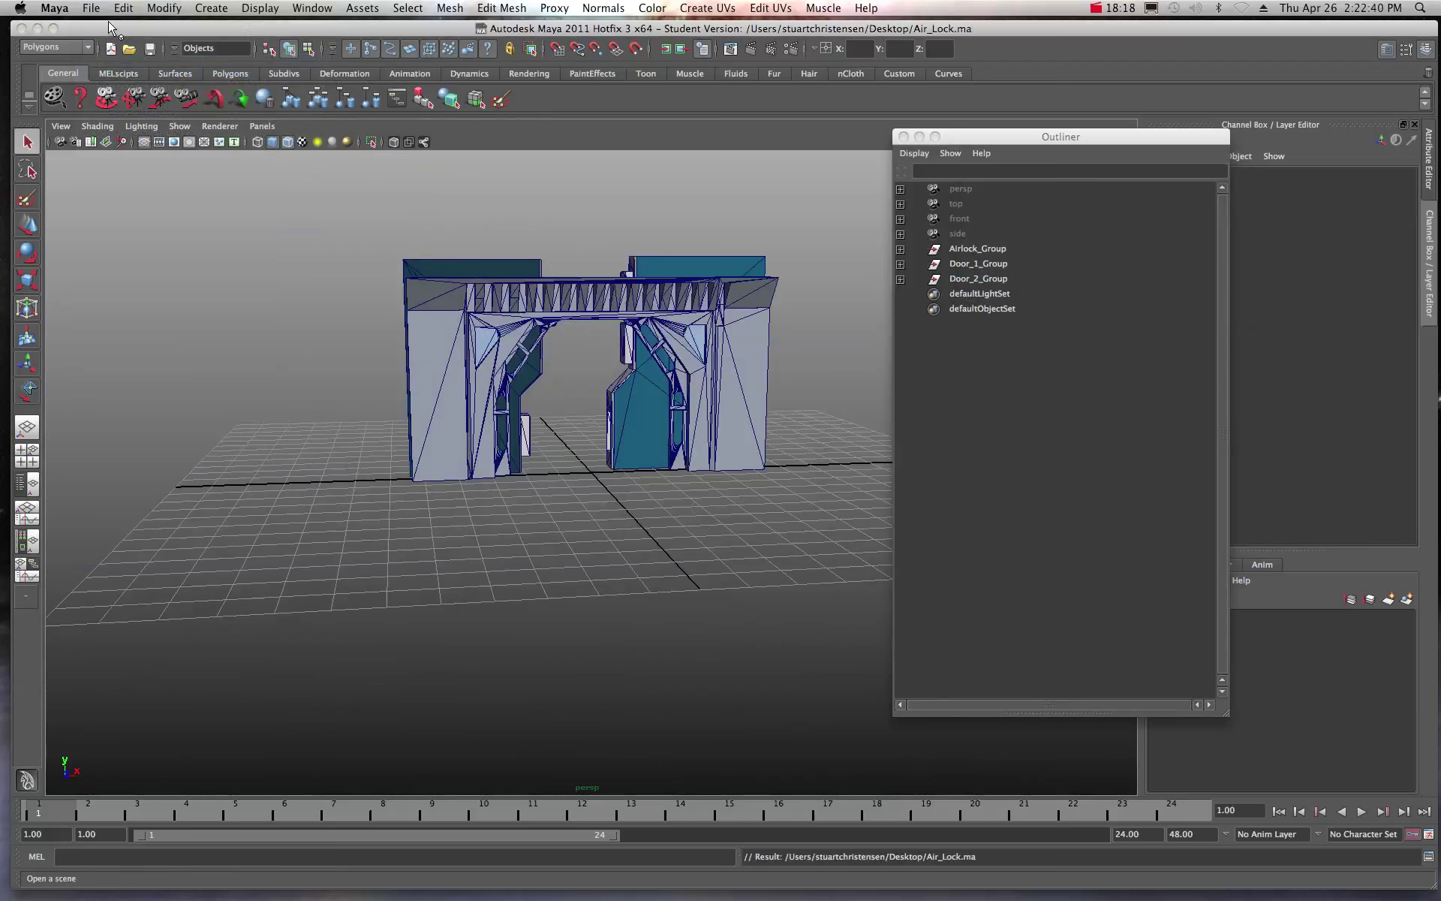
Create a new empty scene and close the Outliner
left_click(91, 8)
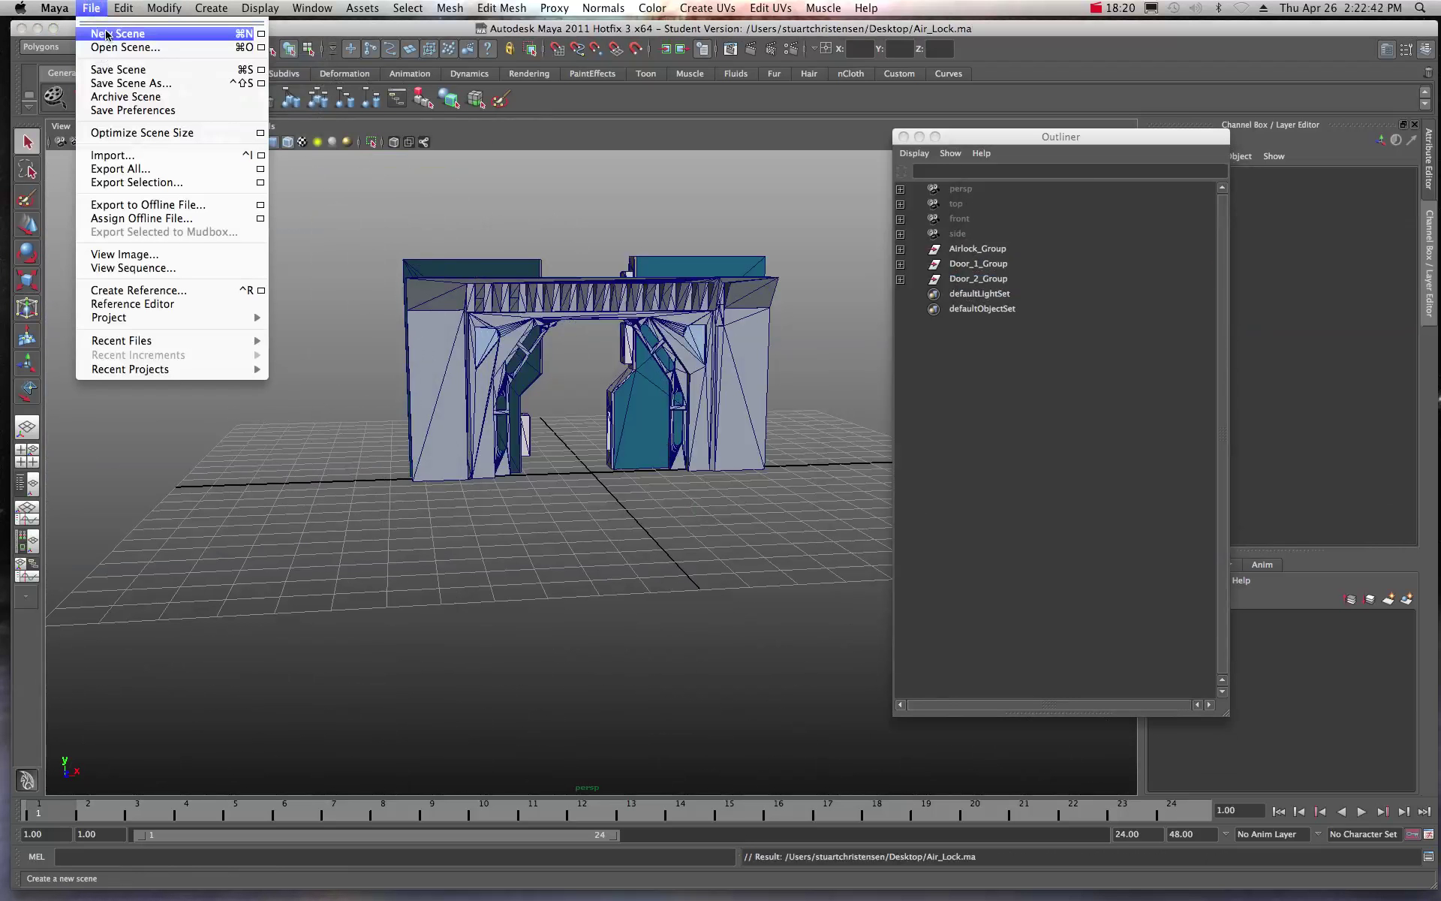
left_click(114, 33)
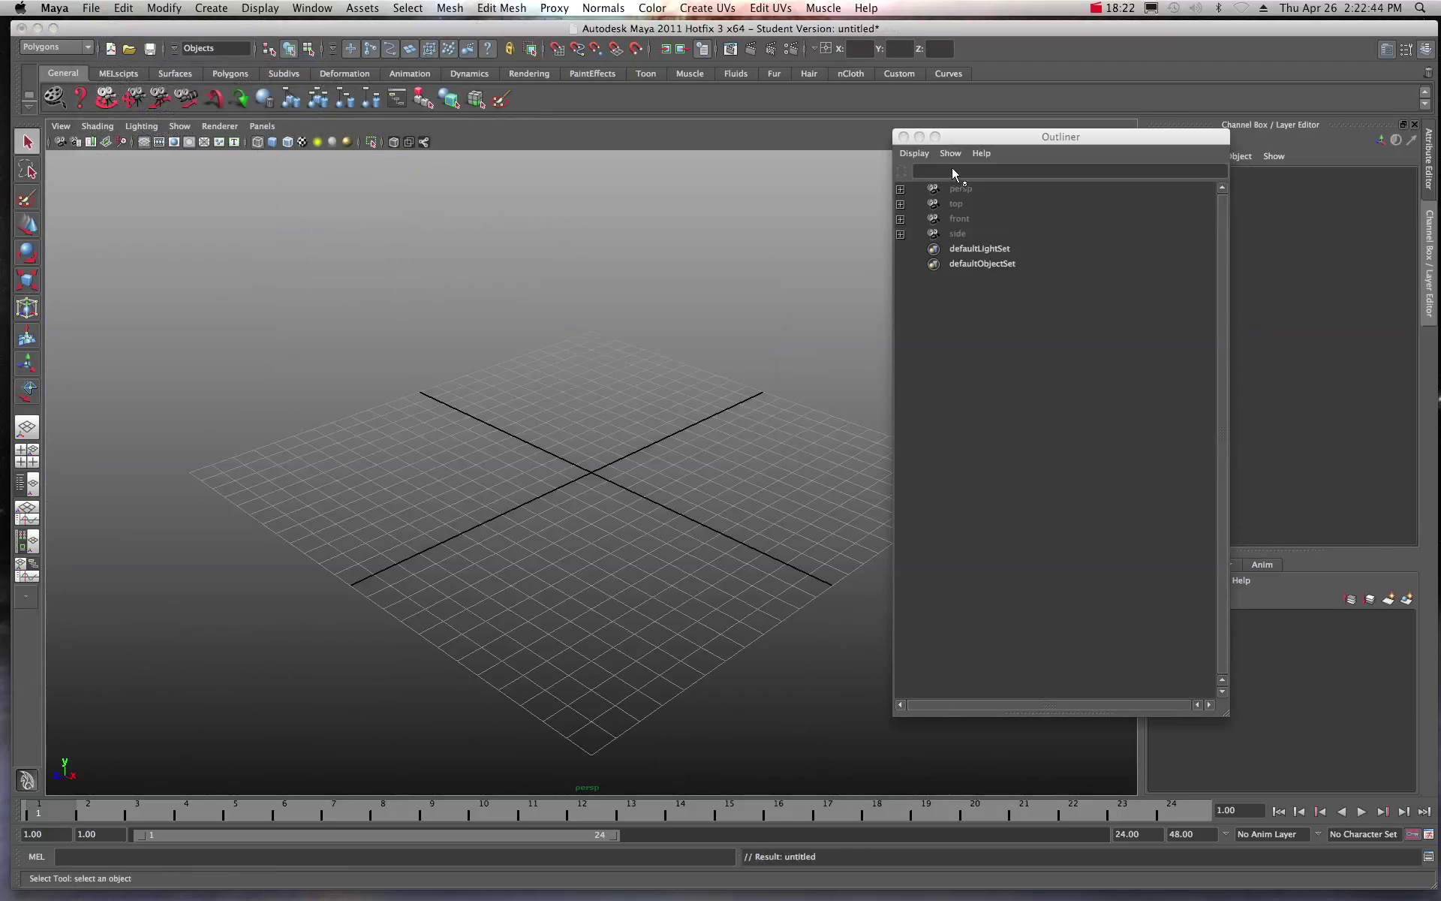
left_click_drag(958, 137, 1061, 112)
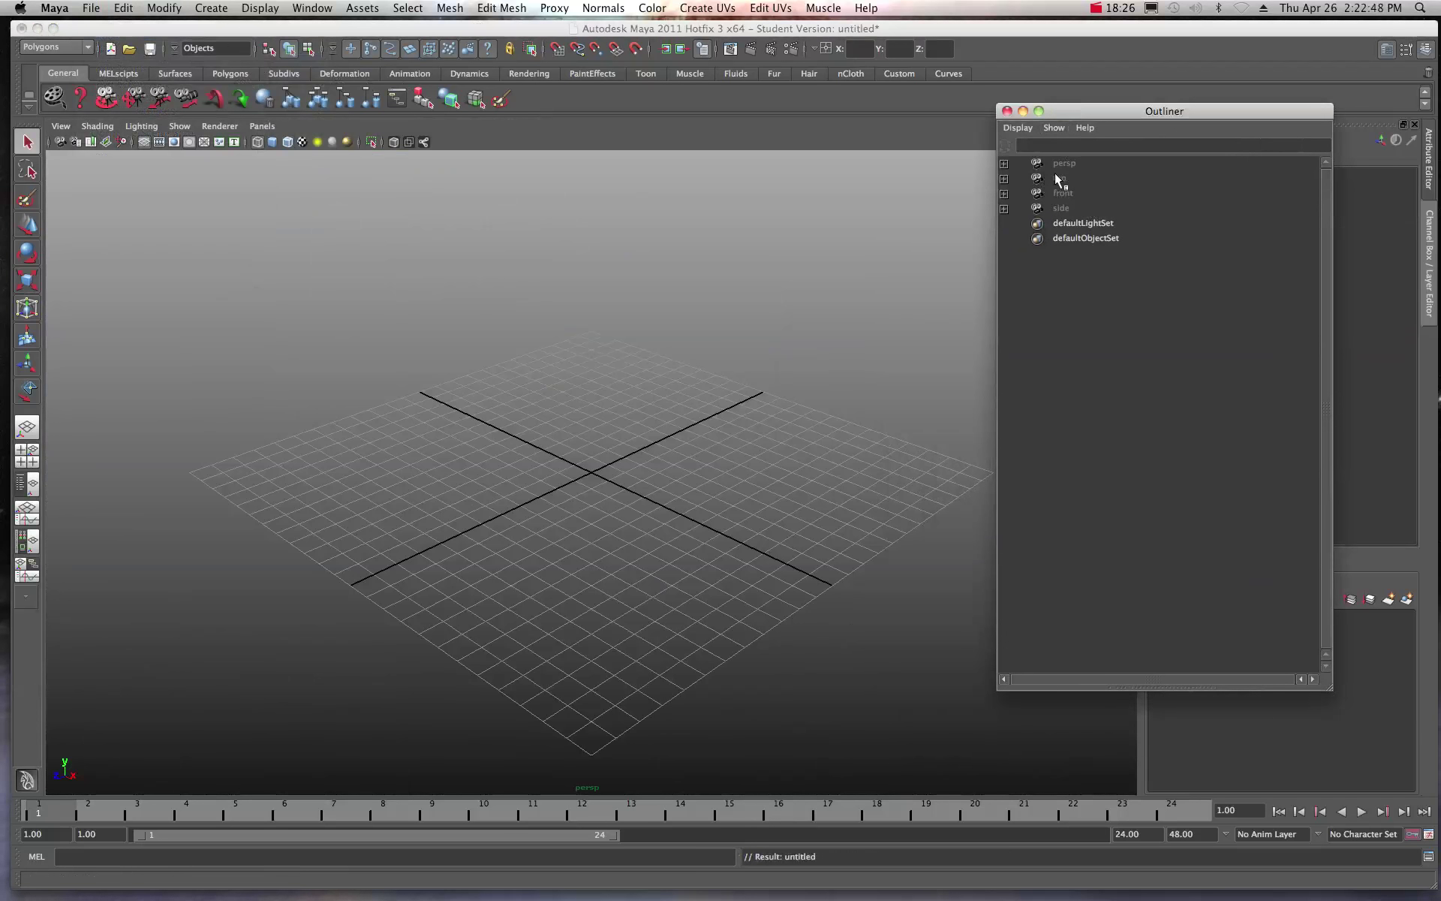
left_click(1007, 111)
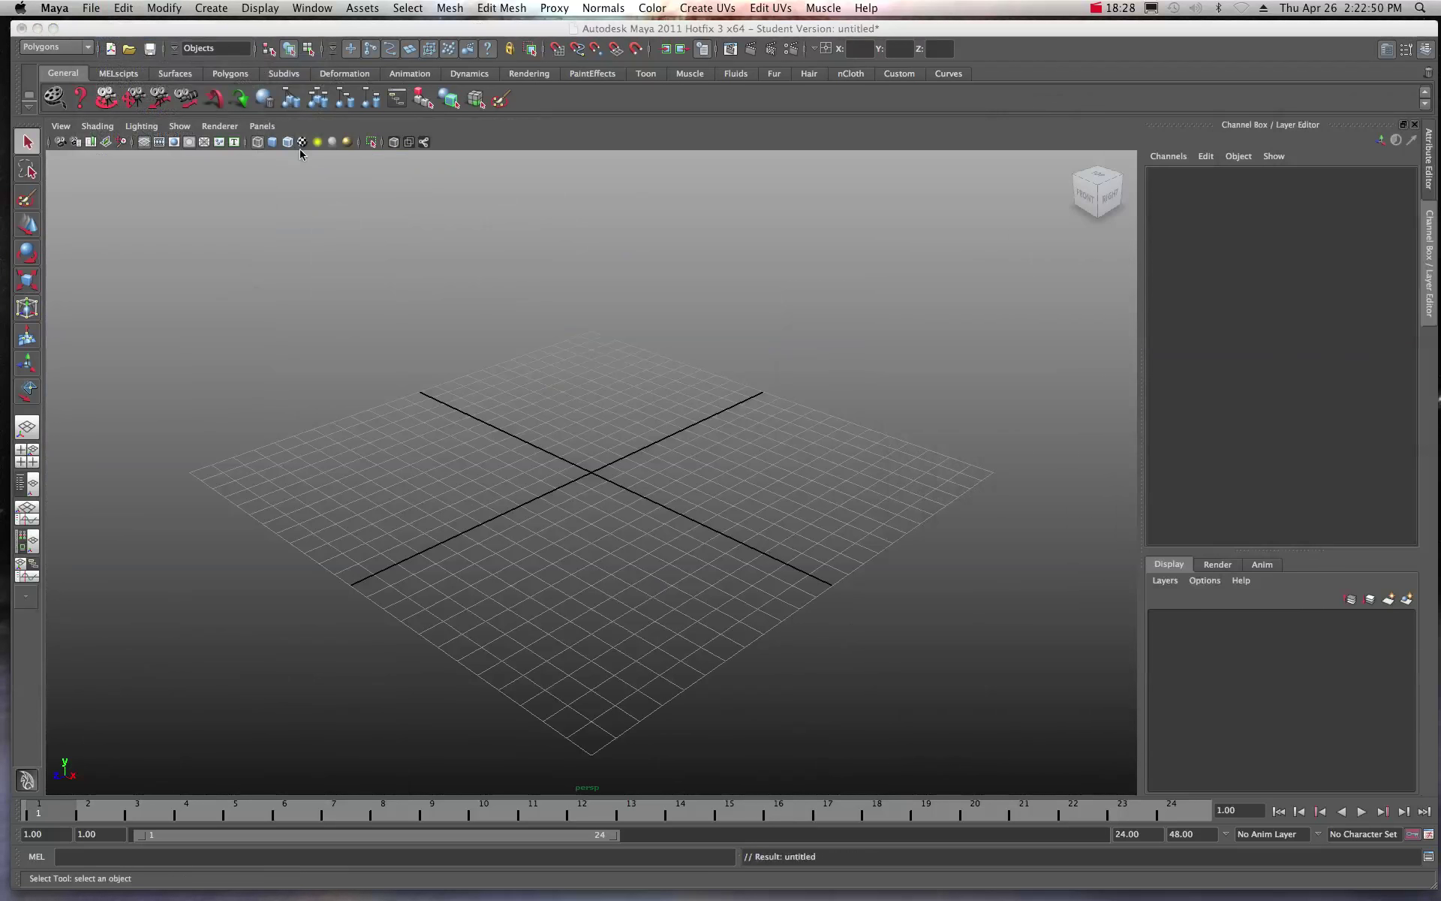
Start an import and browse to Desktop > Models_Assorted_May > 3Dextras_April > Unzipped > AlienQueen(3DS)
left_click(93, 9)
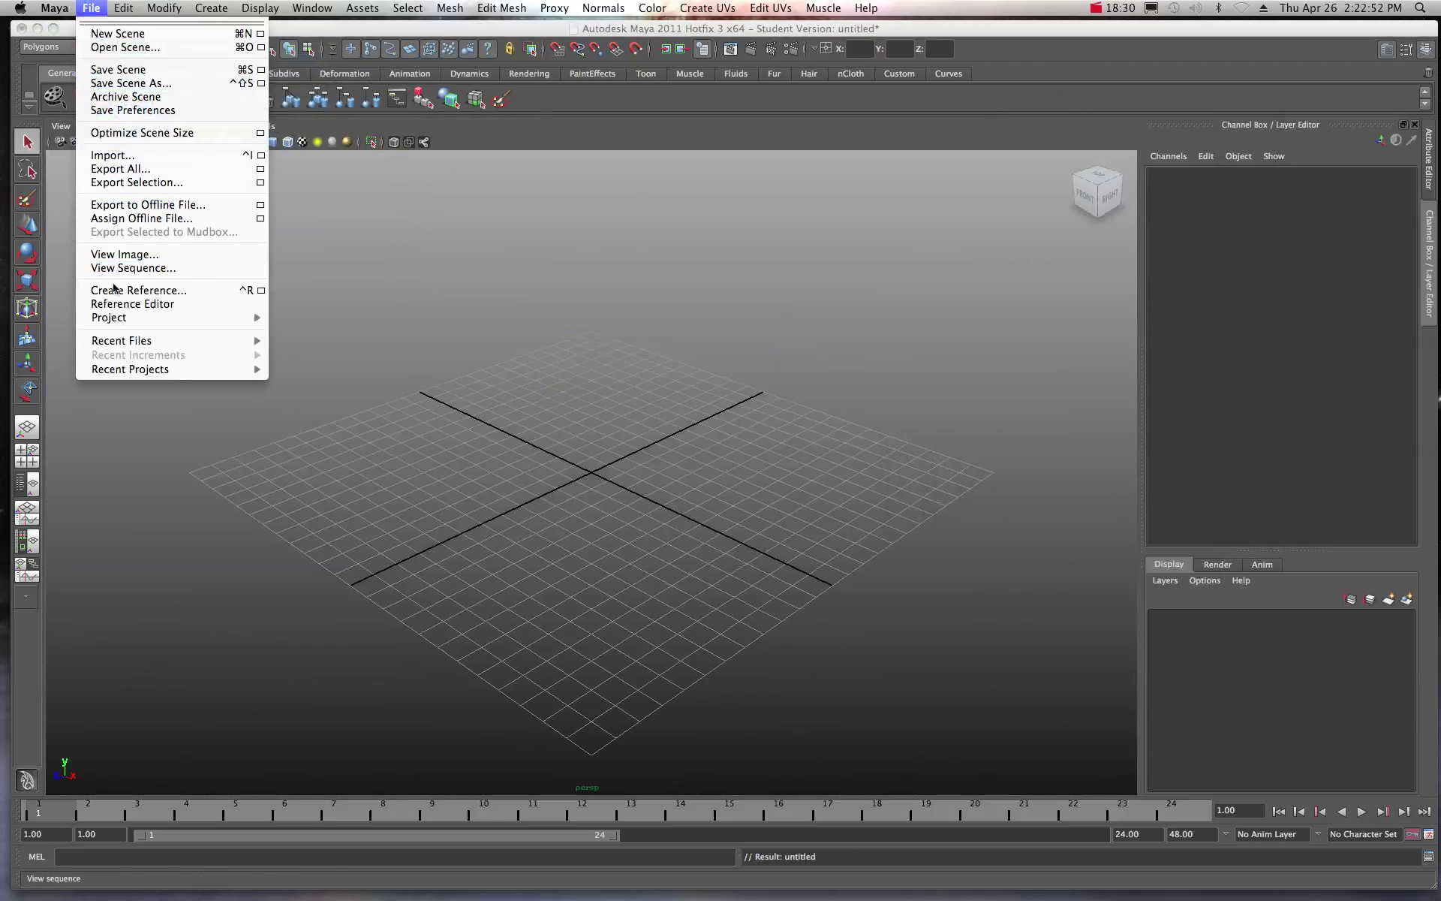
mouse_move(117, 323)
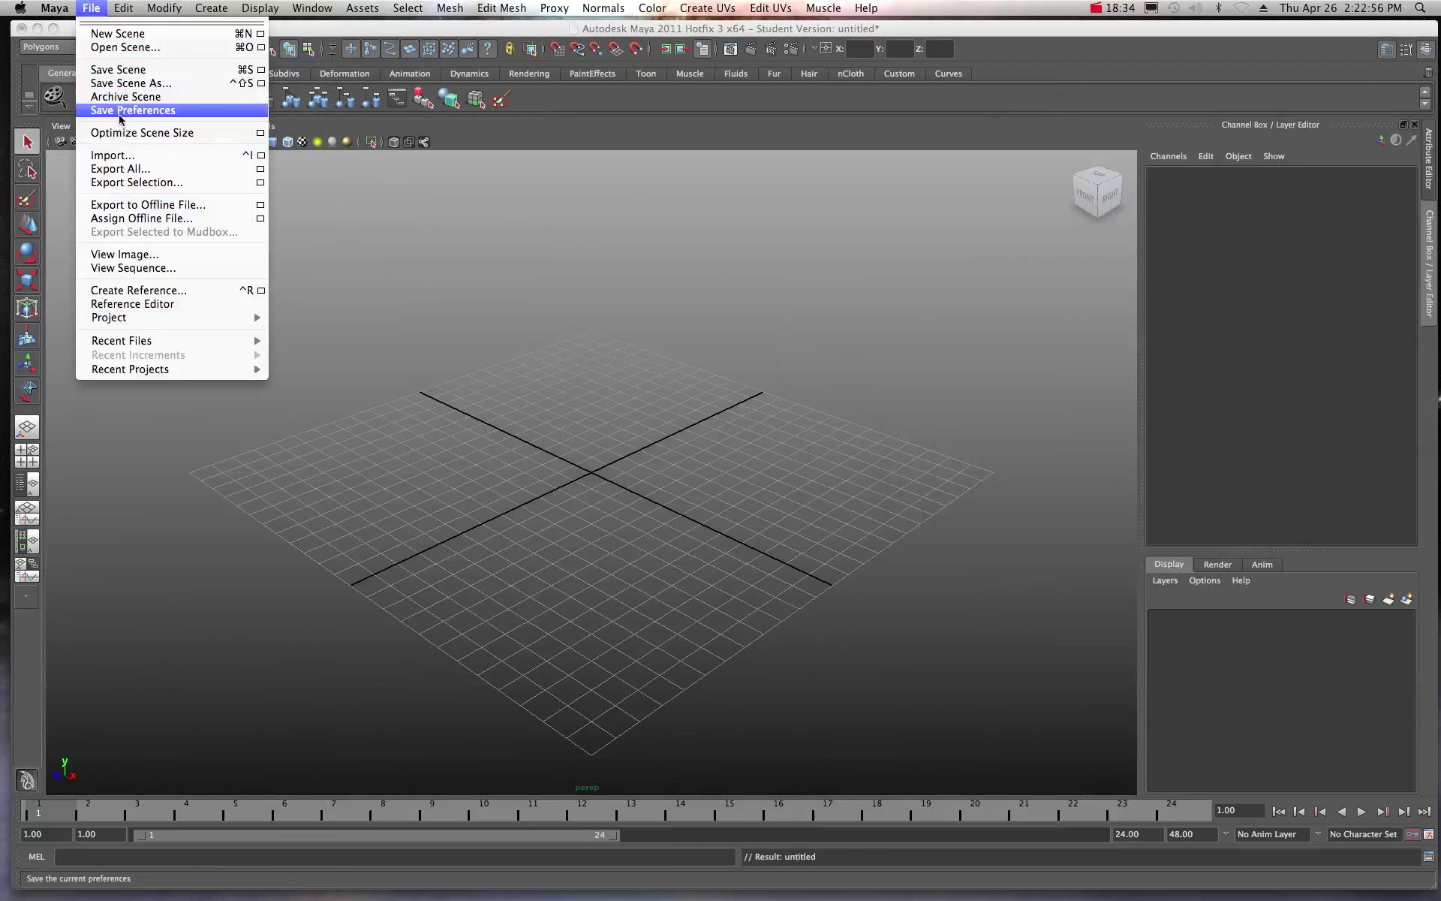
left_click(112, 156)
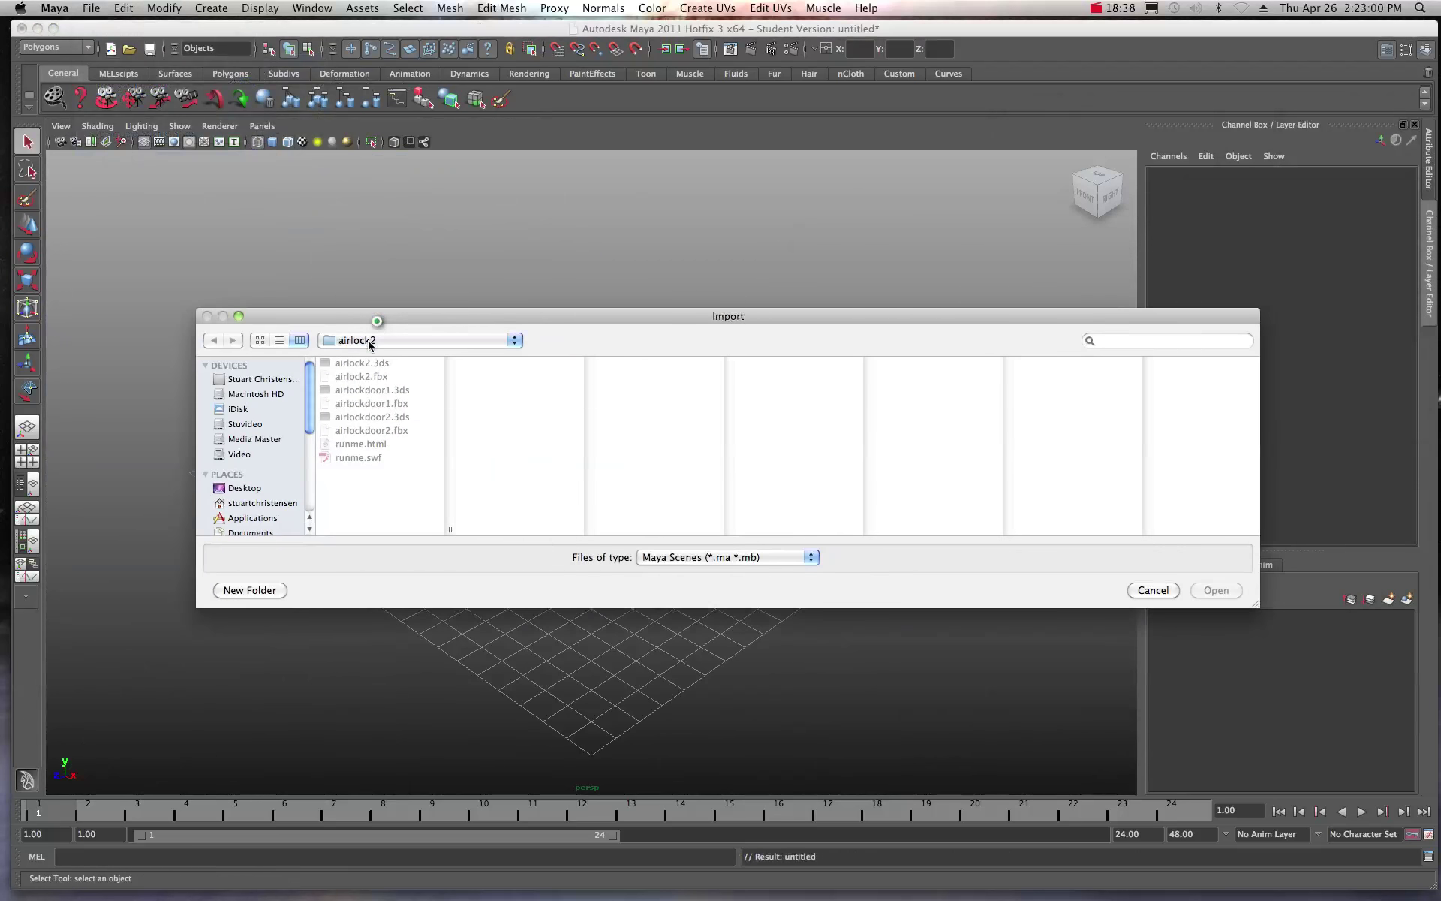
left_click(245, 488)
left_click_drag(451, 374, 450, 453)
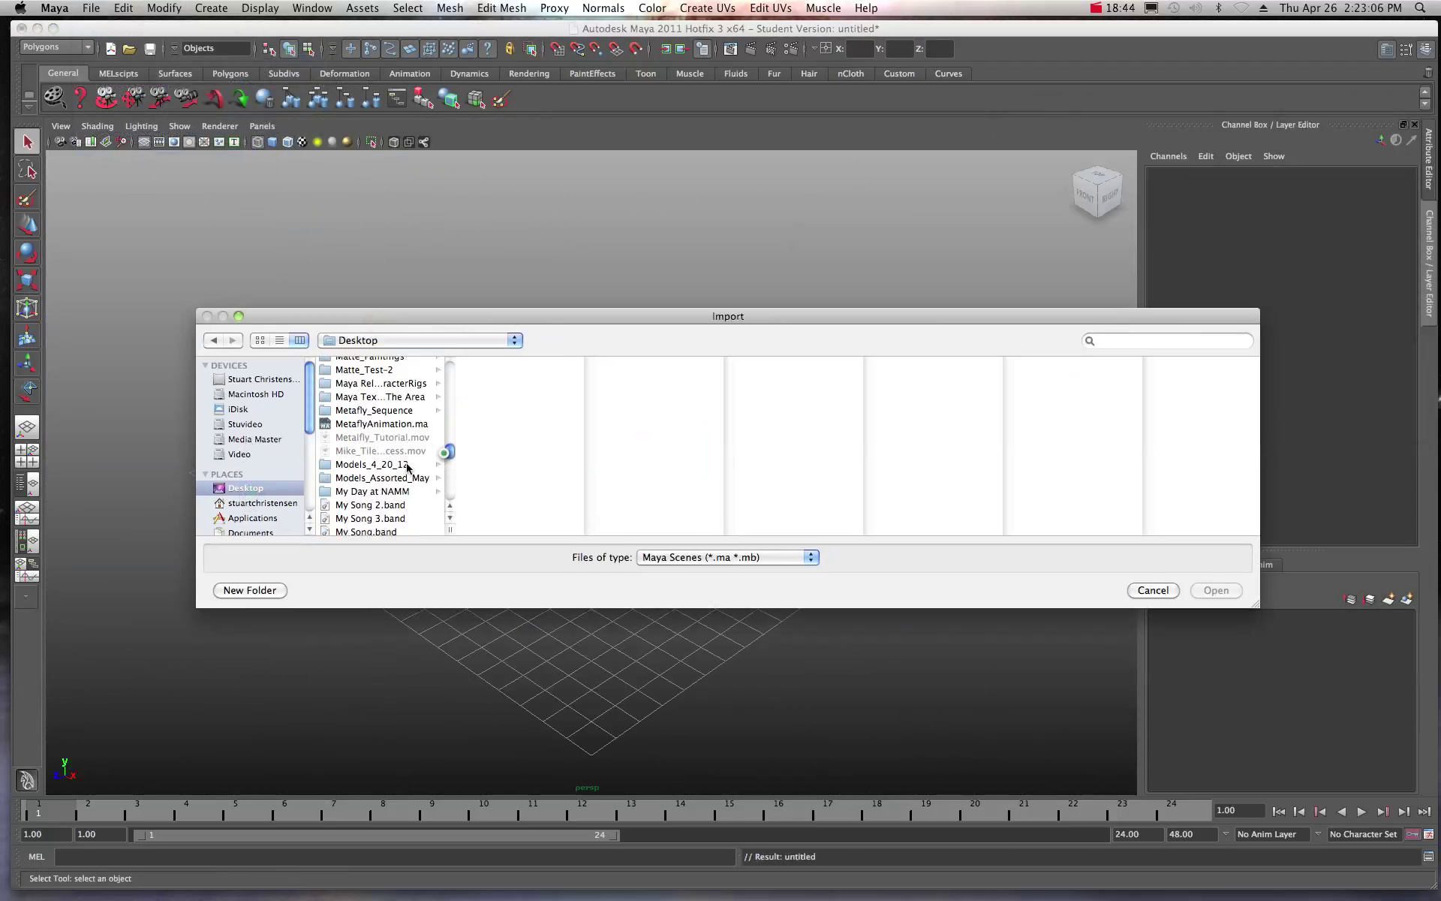
left_click(397, 478)
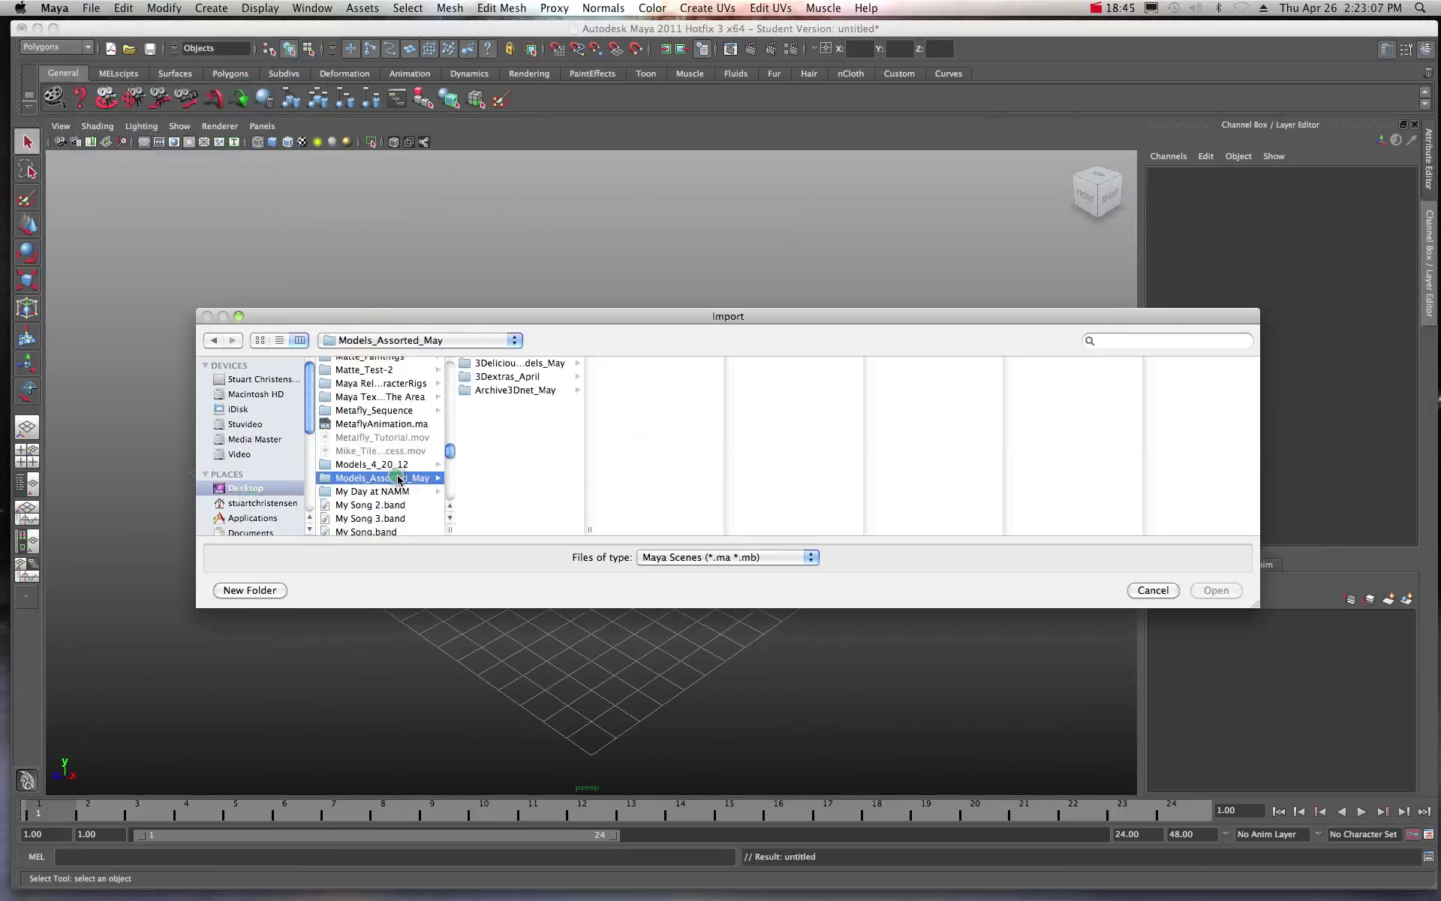
left_click(503, 377)
left_click(625, 365)
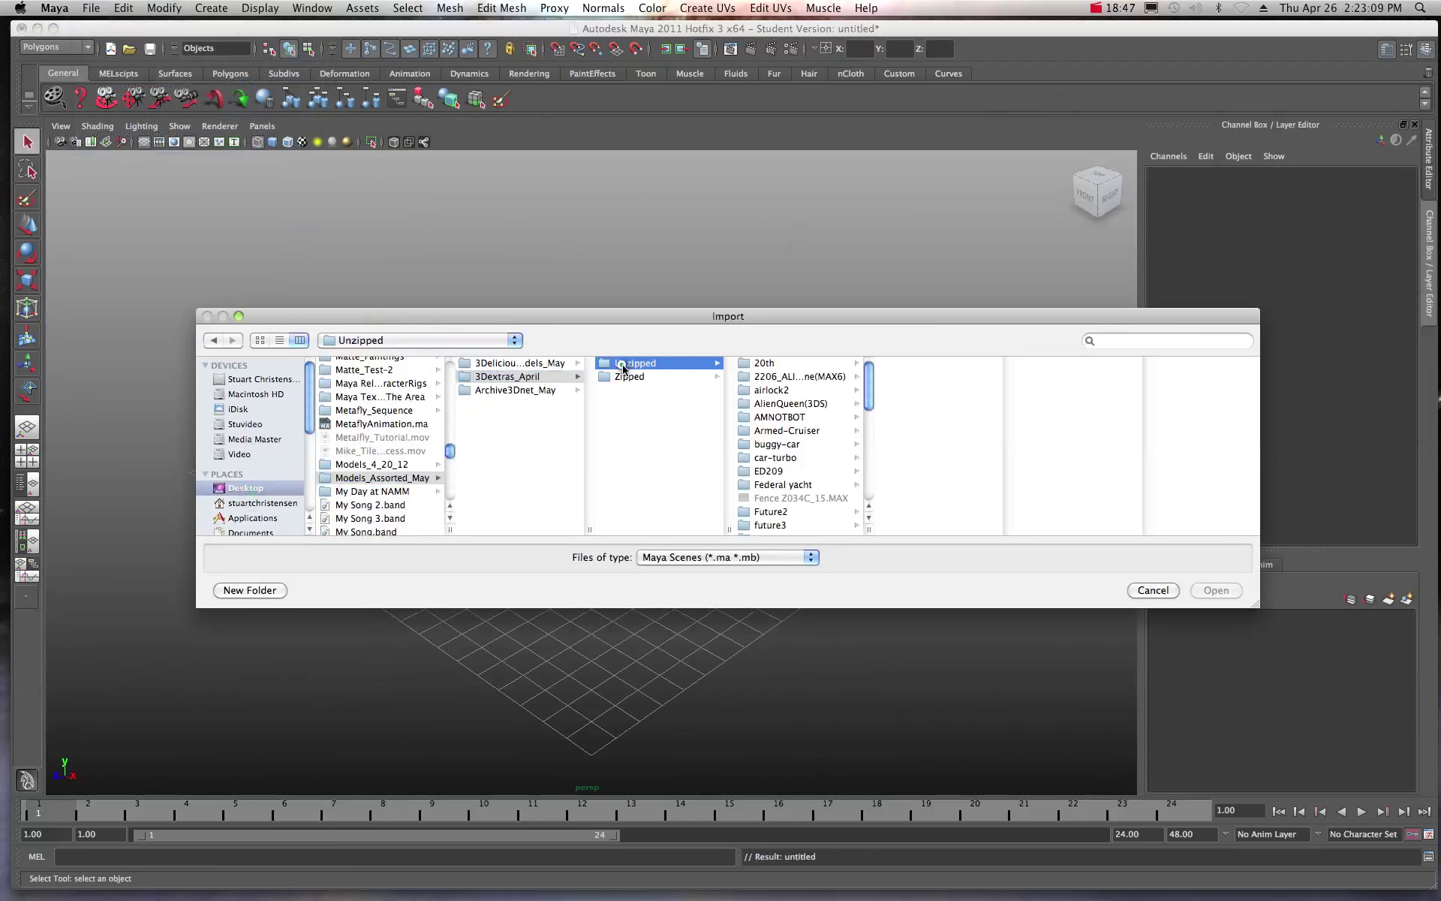
left_click(784, 406)
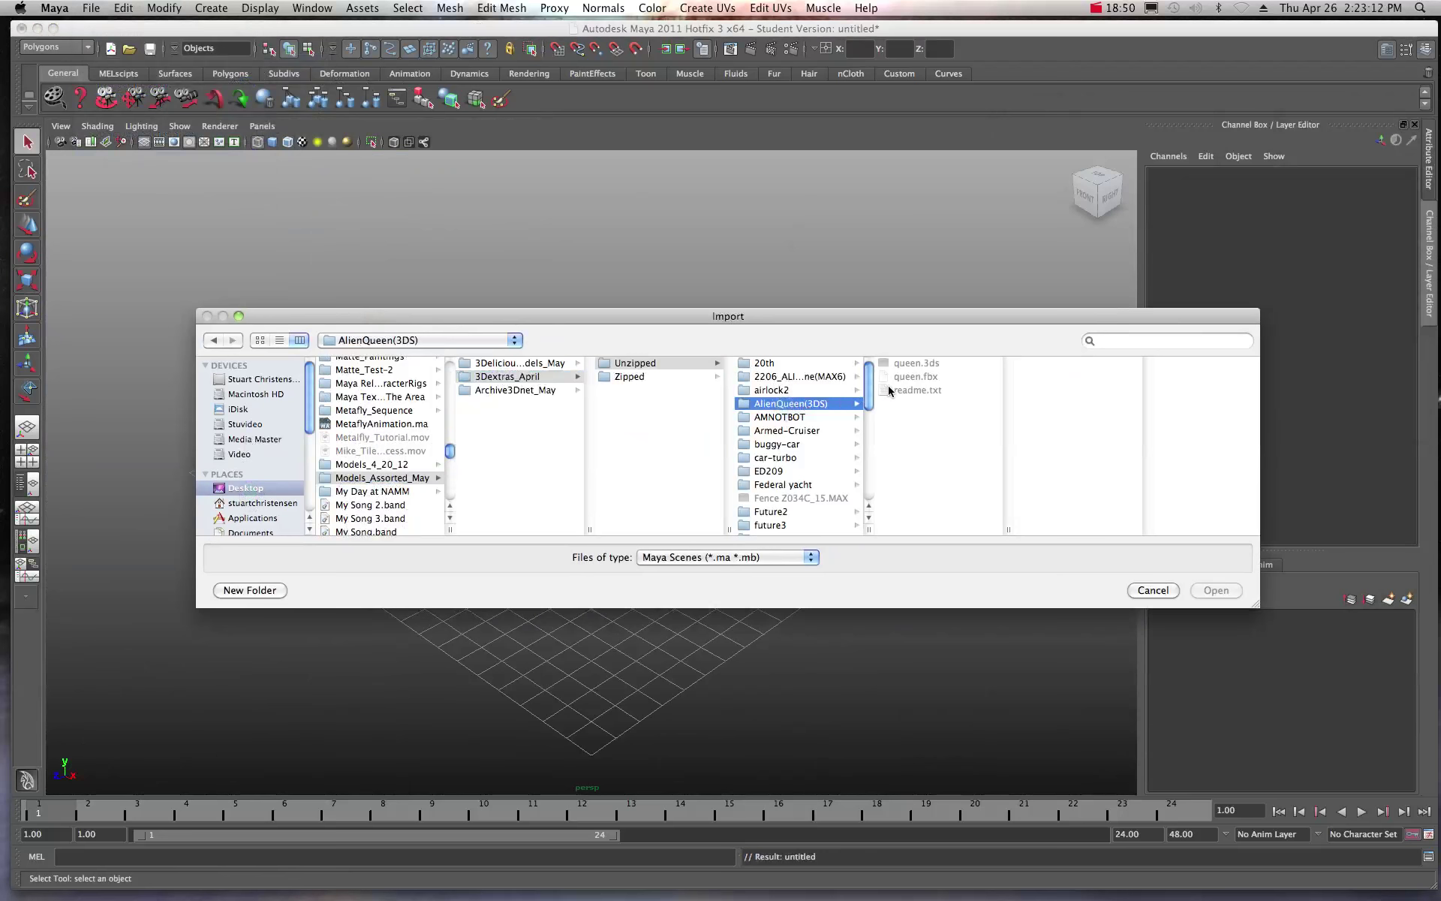
Set the import file type to Fbx and return to the AlienQueen(3DS) folder inside Models_Assorted_May > 3Dextras_April > Unzipped
left_click(813, 557)
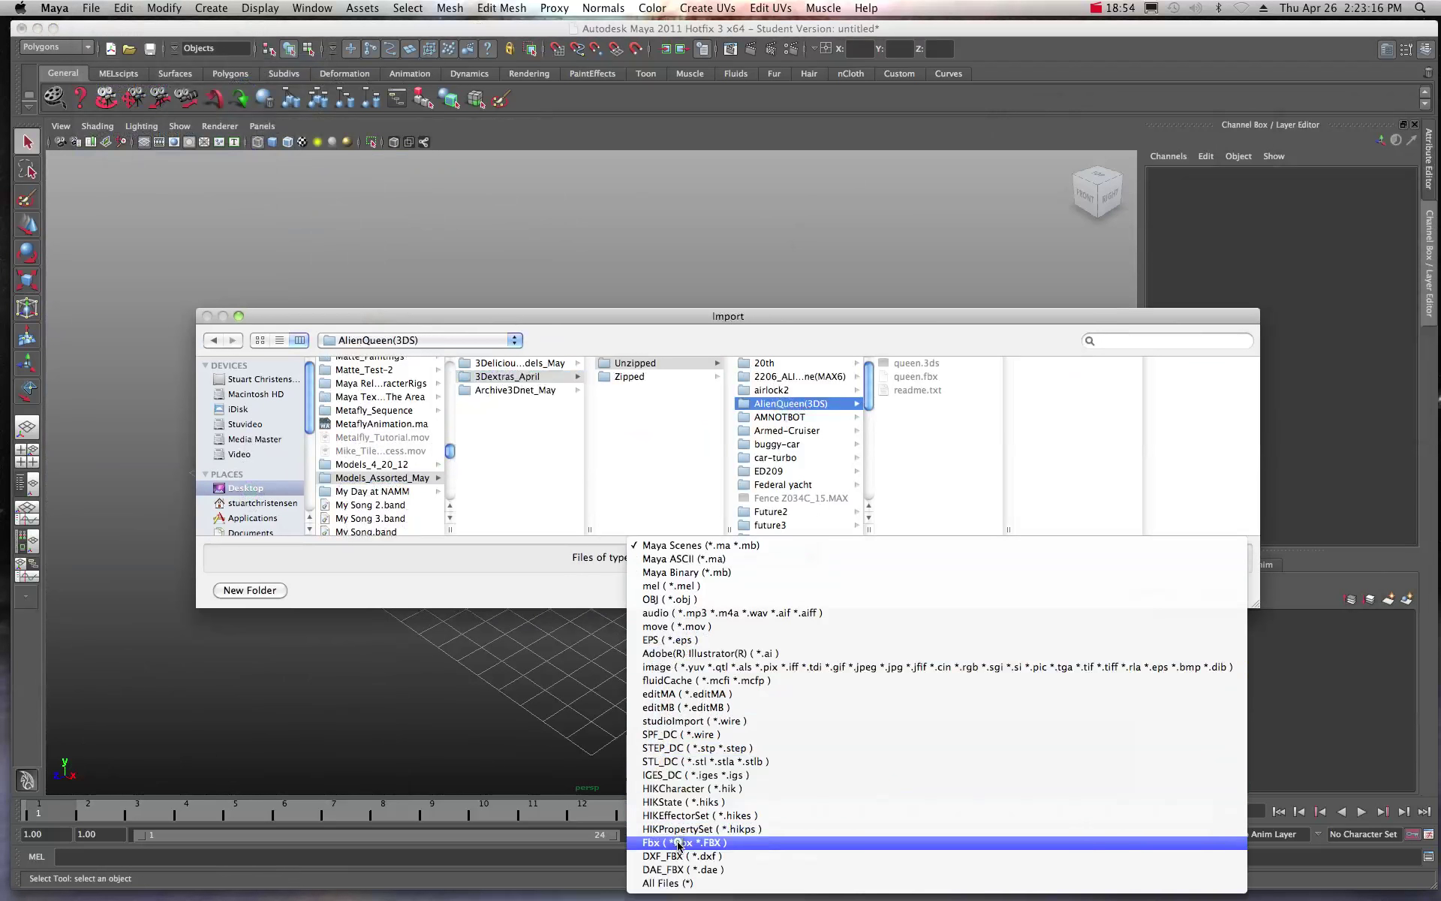
left_click(679, 842)
scroll(375, 405, "down", 3)
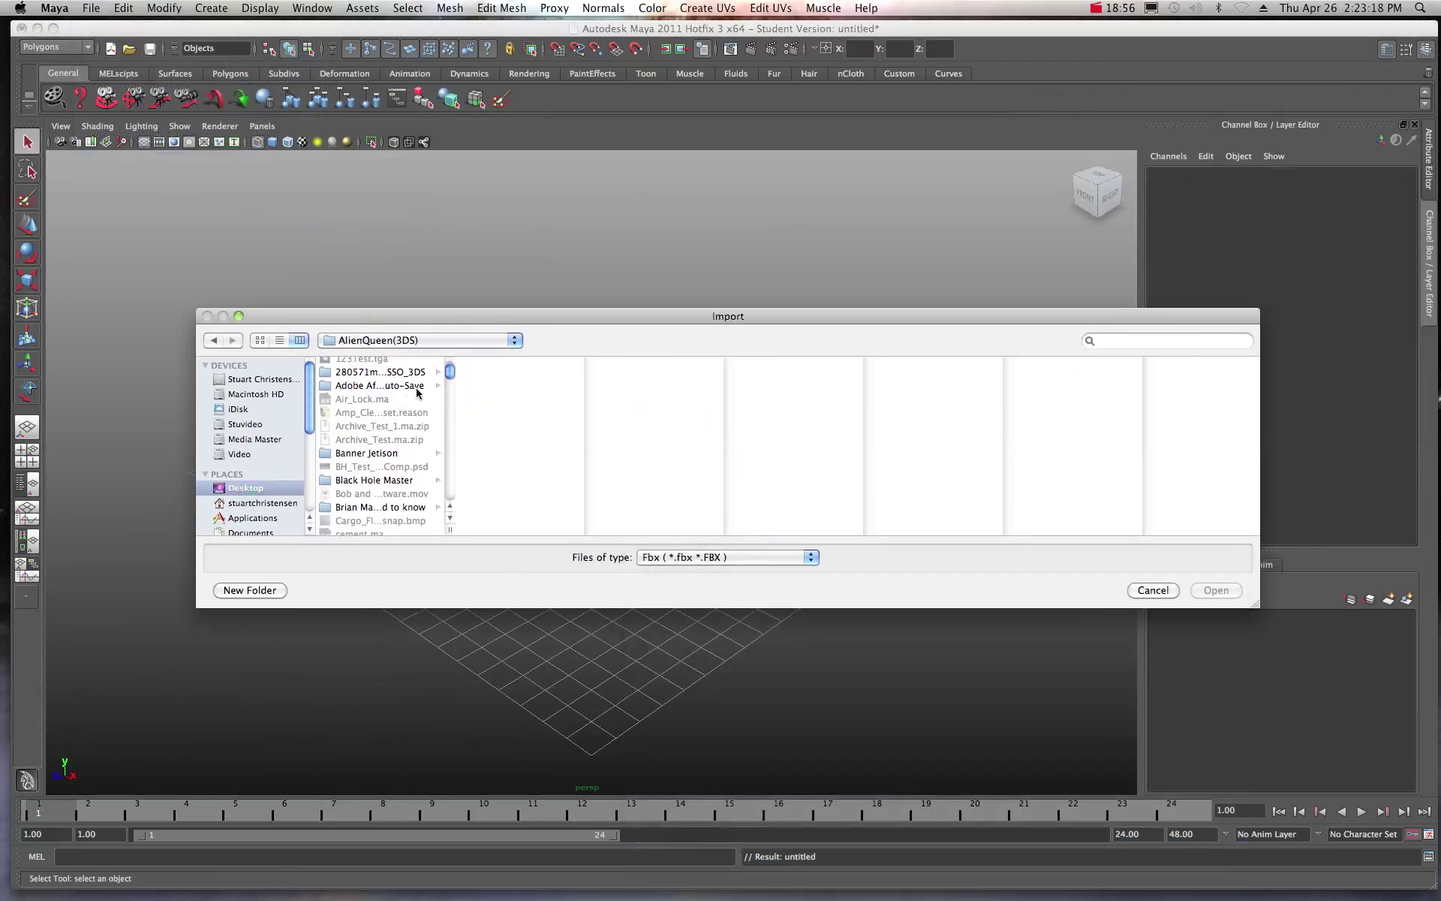
left_click_drag(452, 375, 449, 455)
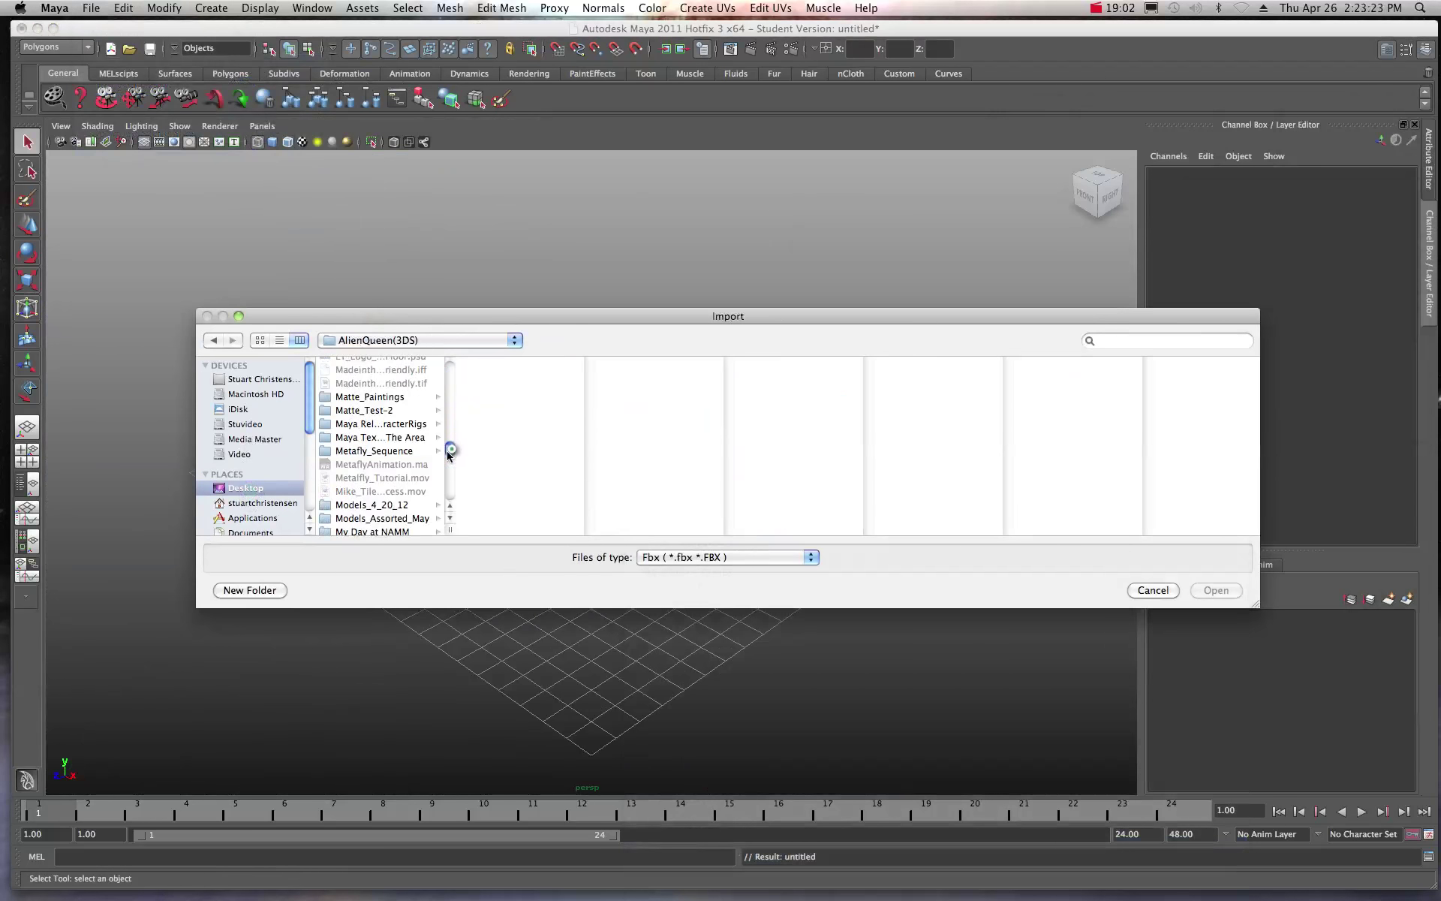
left_click(406, 521)
left_click(507, 376)
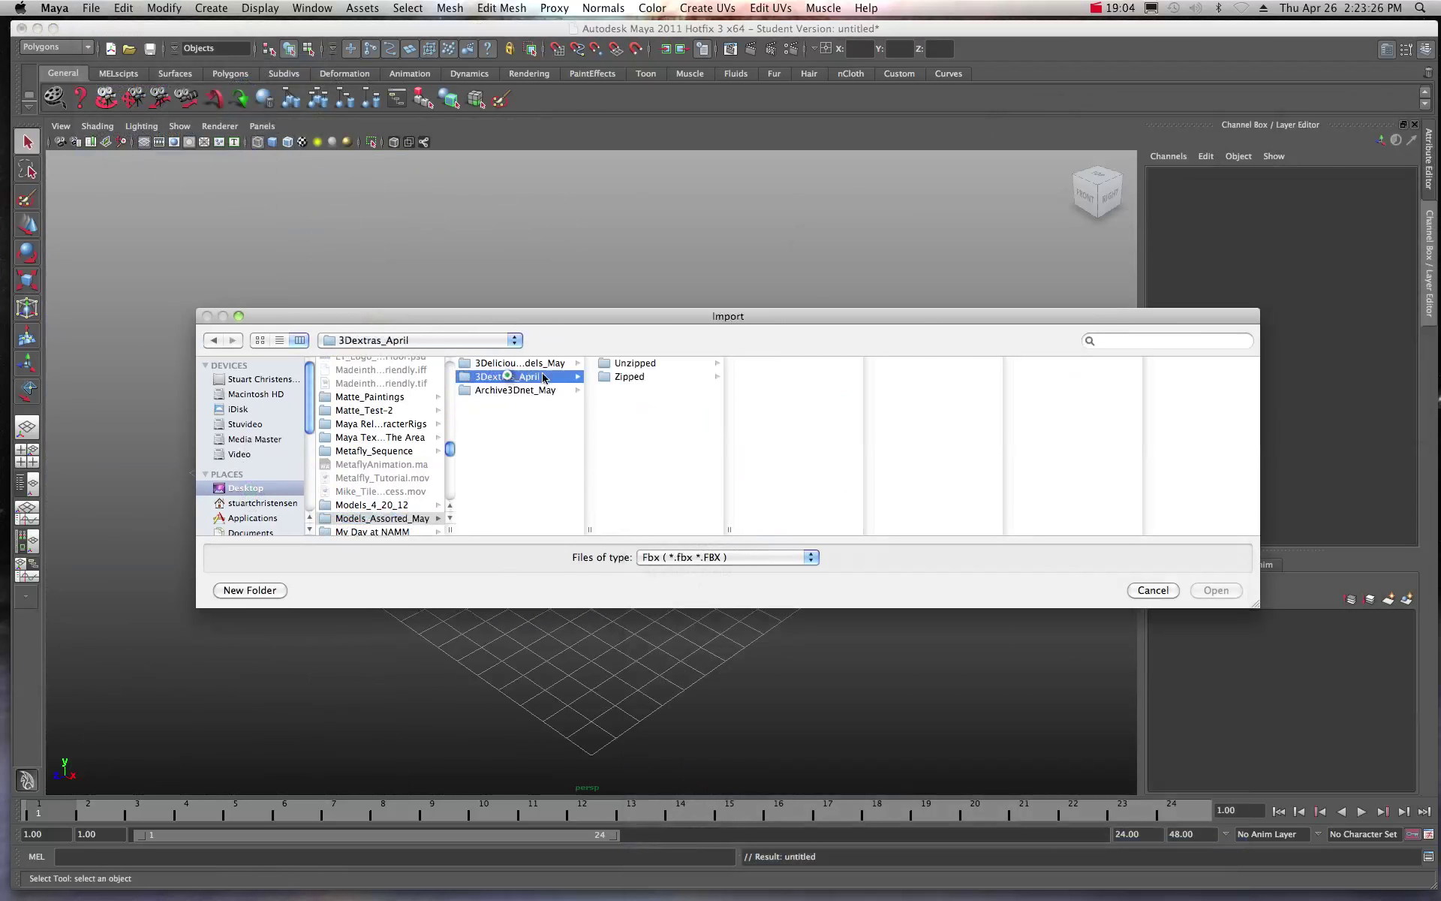
left_click(617, 365)
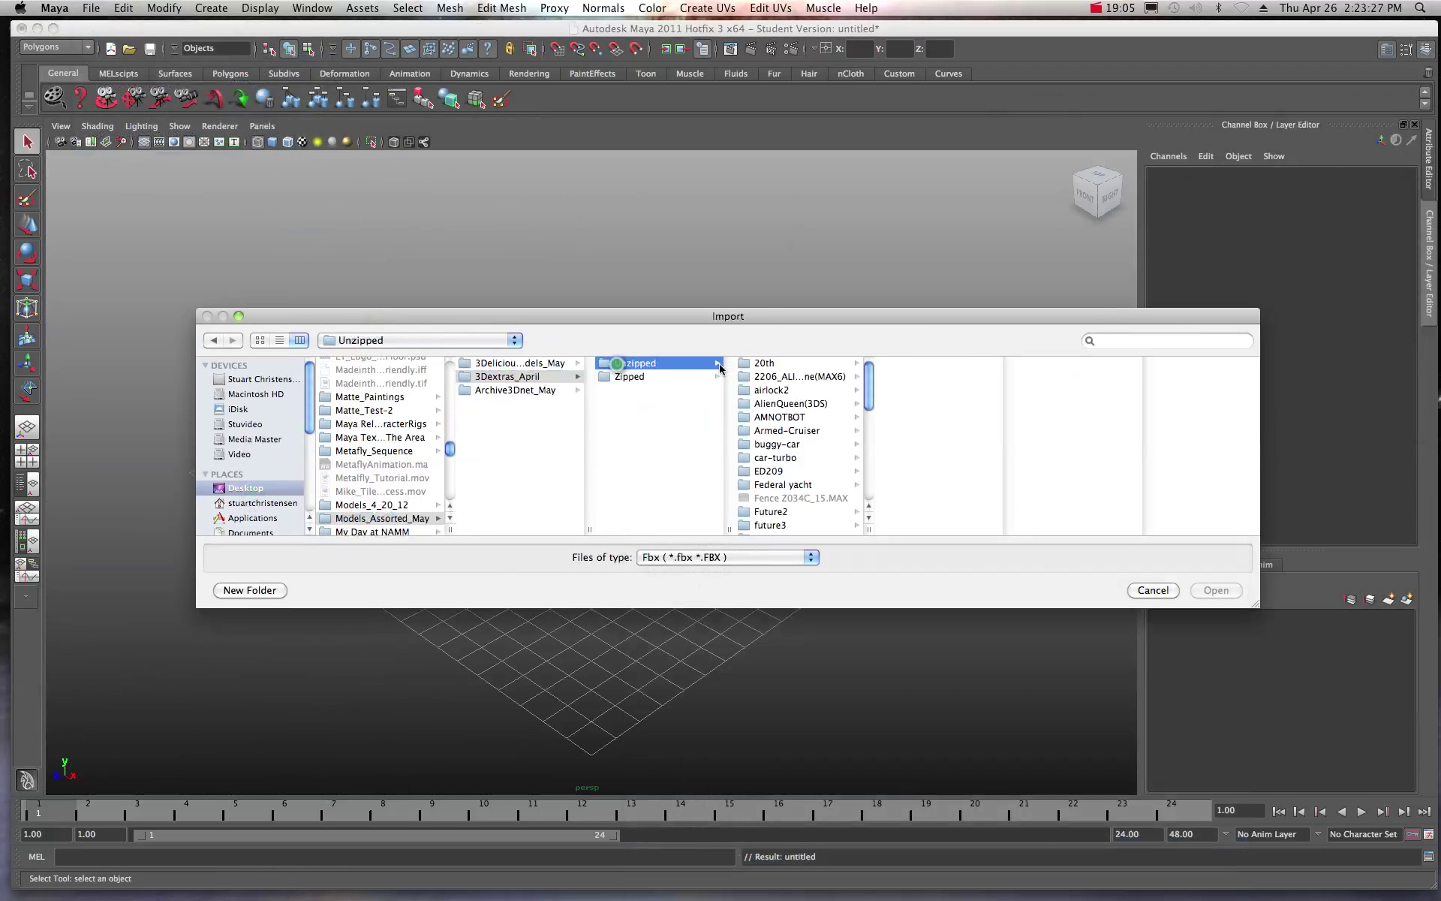
left_click(779, 404)
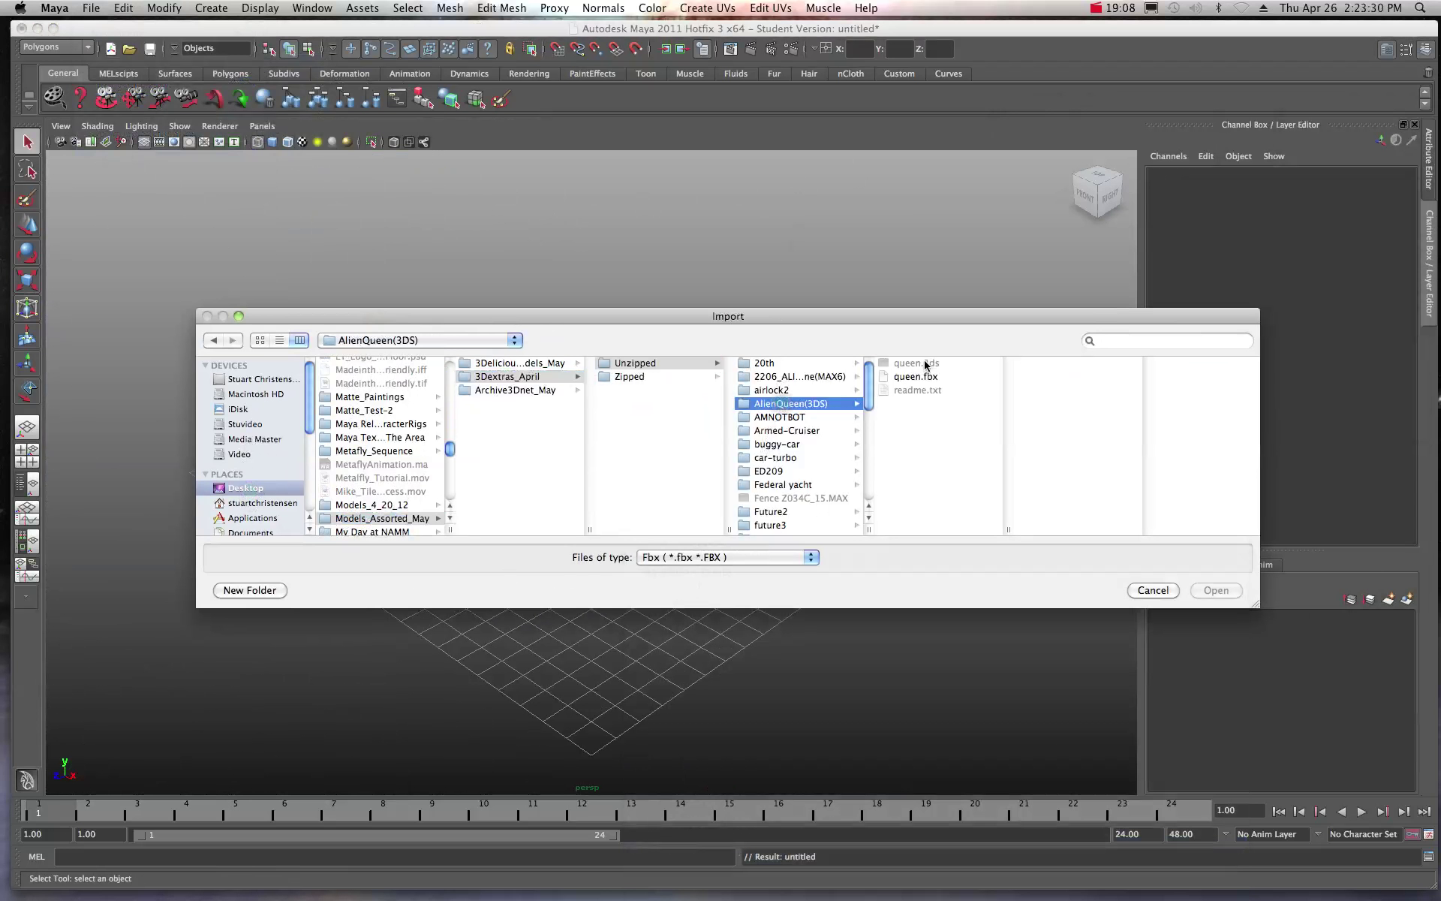
Import queen.fbx into the scene with the FBX Importer's existing settings
left_click(923, 375)
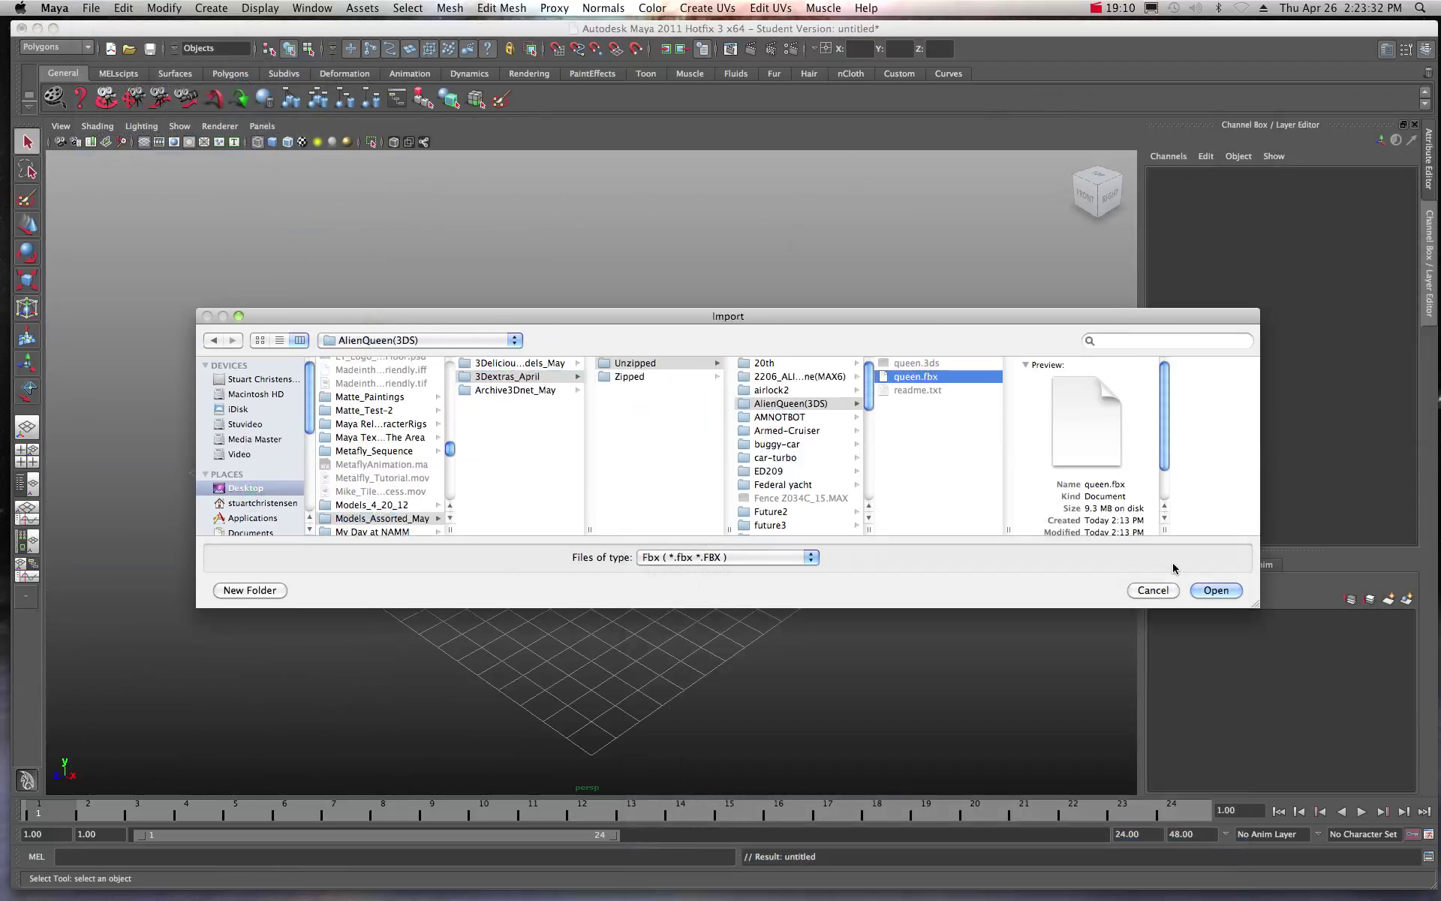
left_click(1224, 597)
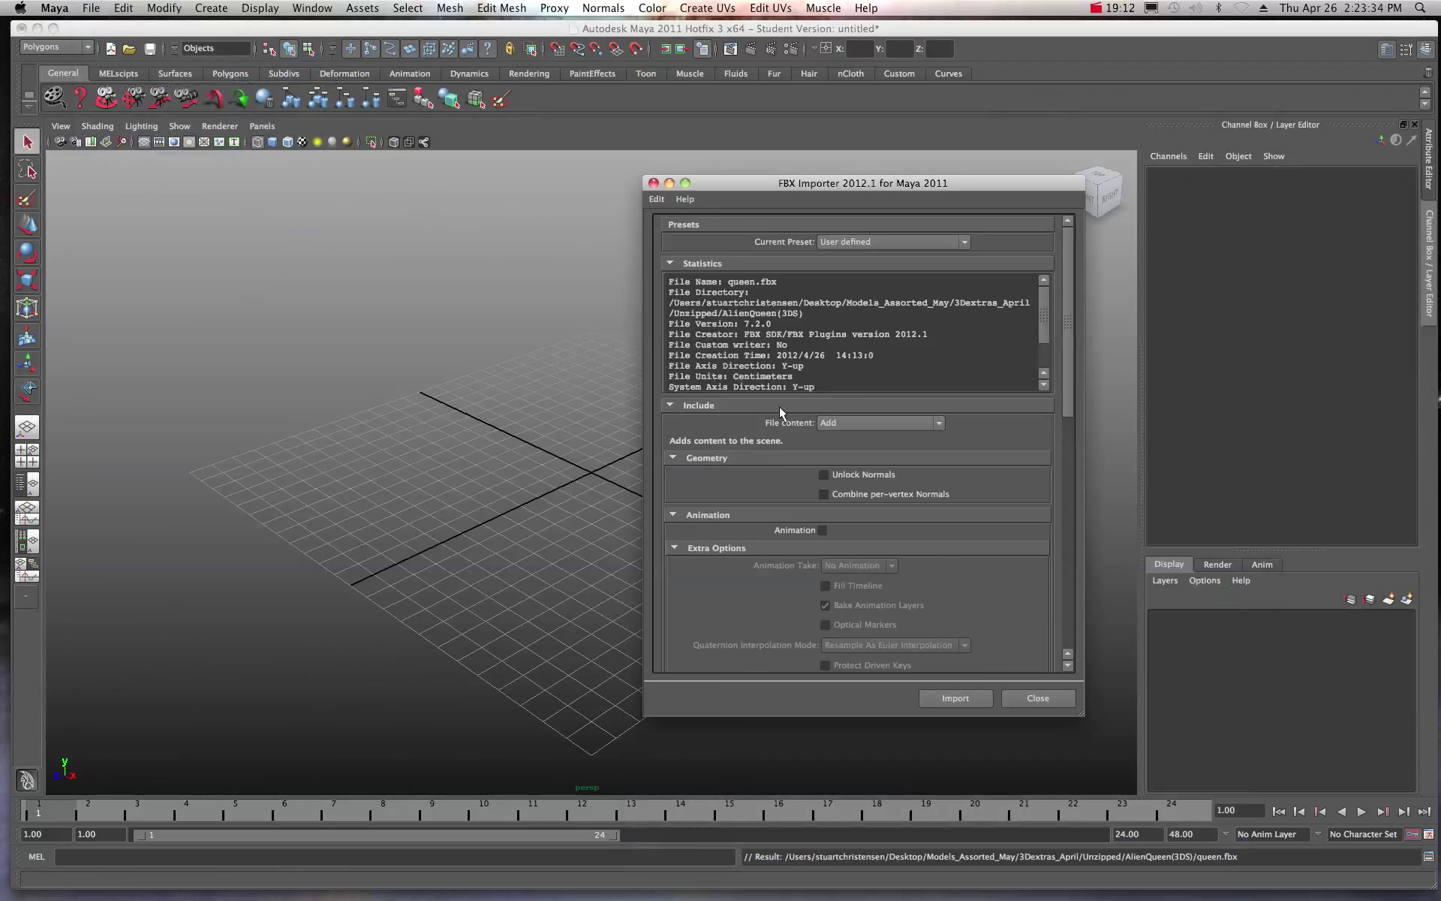
scroll(832, 528, "down", 2)
left_click(947, 698)
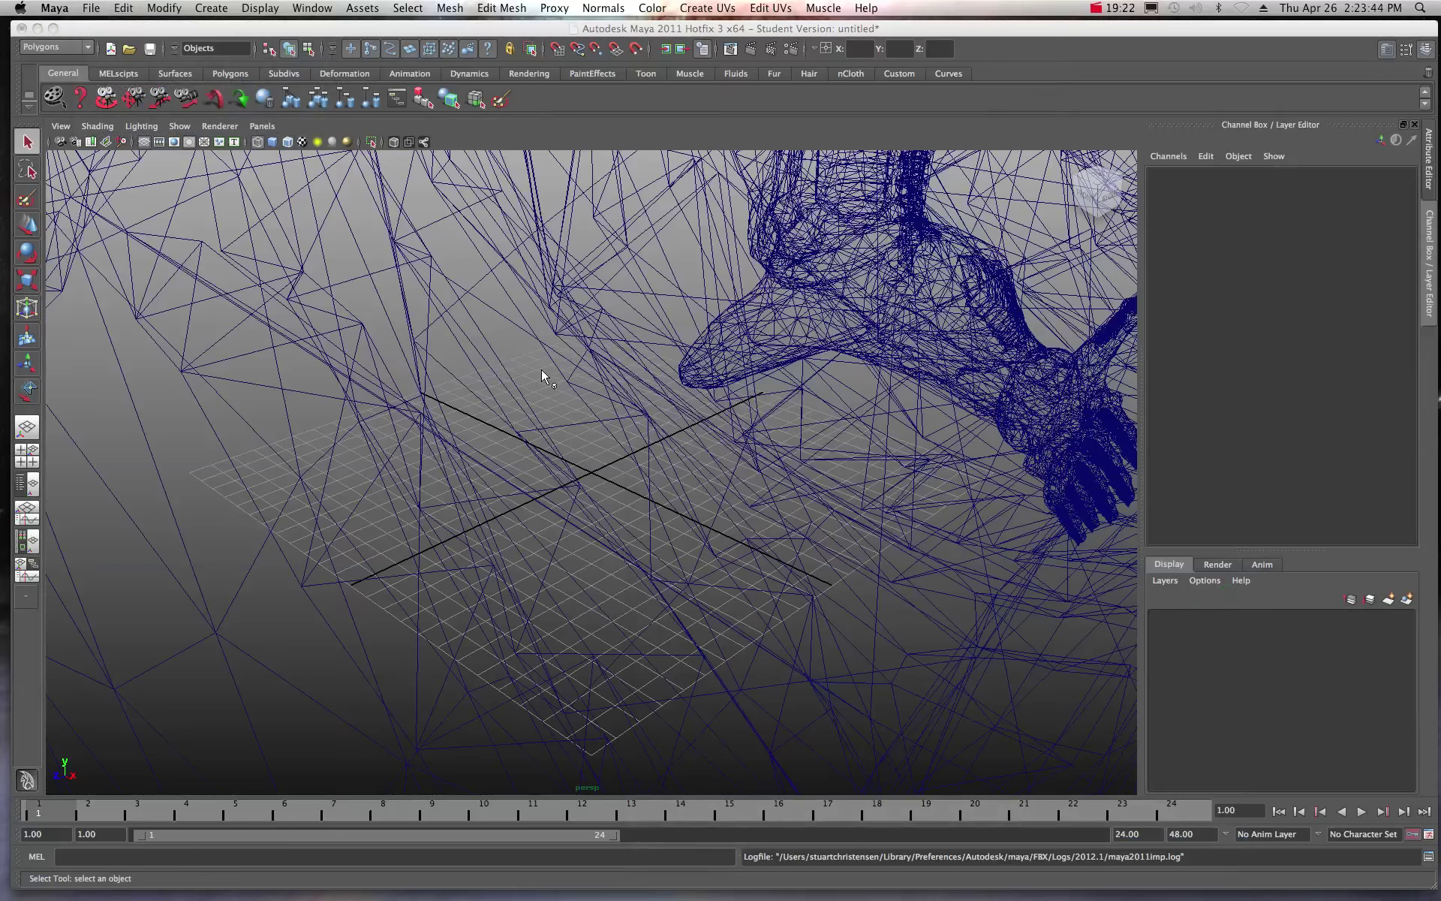
Examine the imported queen model from near and far in the perspective view
scroll(544, 369, "down", 10)
scroll(547, 369, "down", 10)
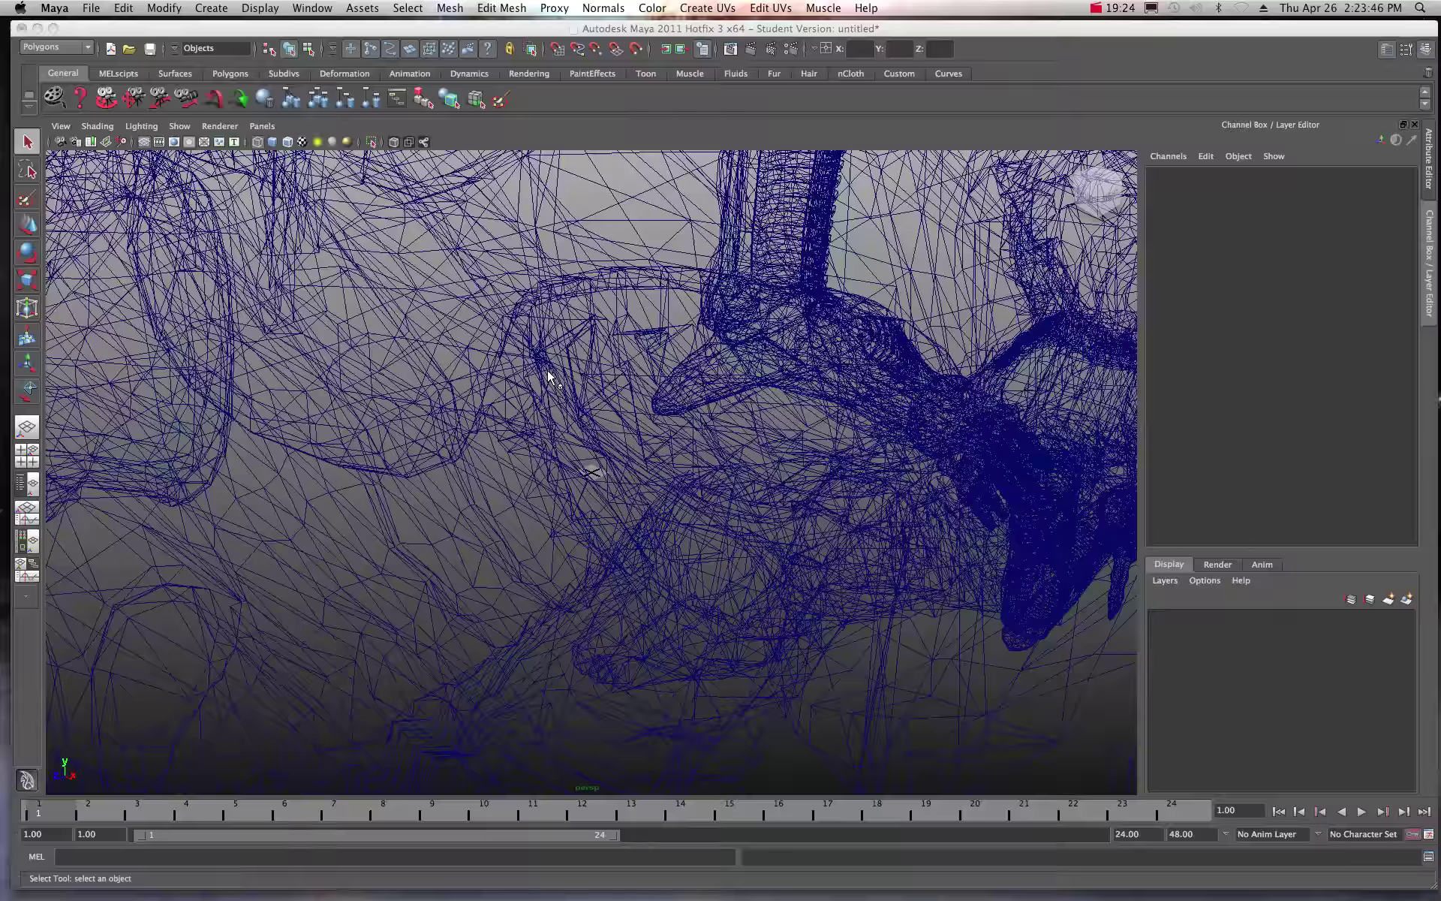
scroll(547, 370, "down", 10)
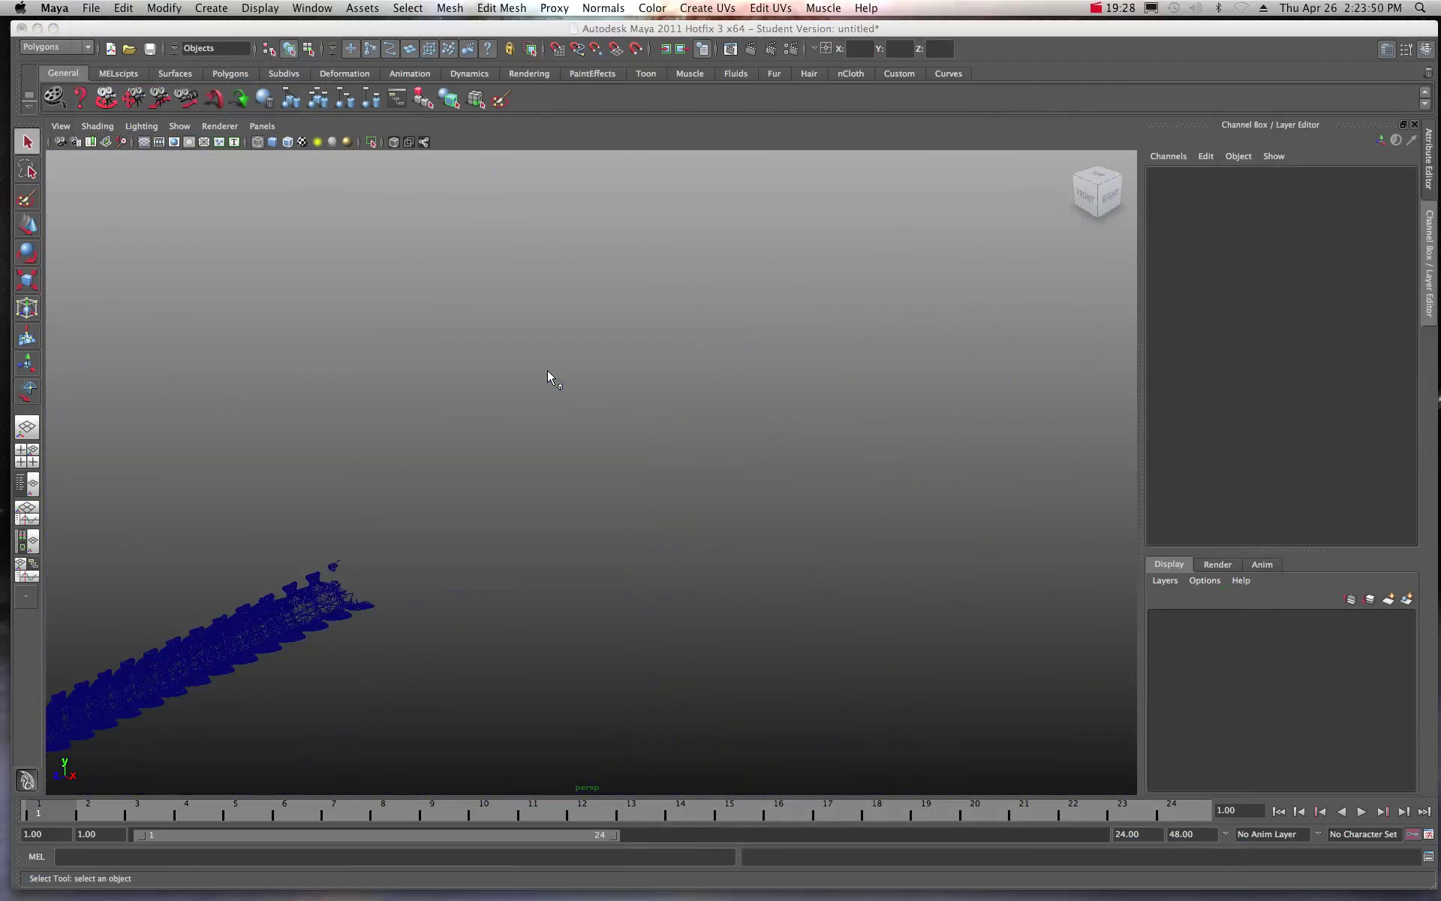
scroll(547, 369, "down", 3)
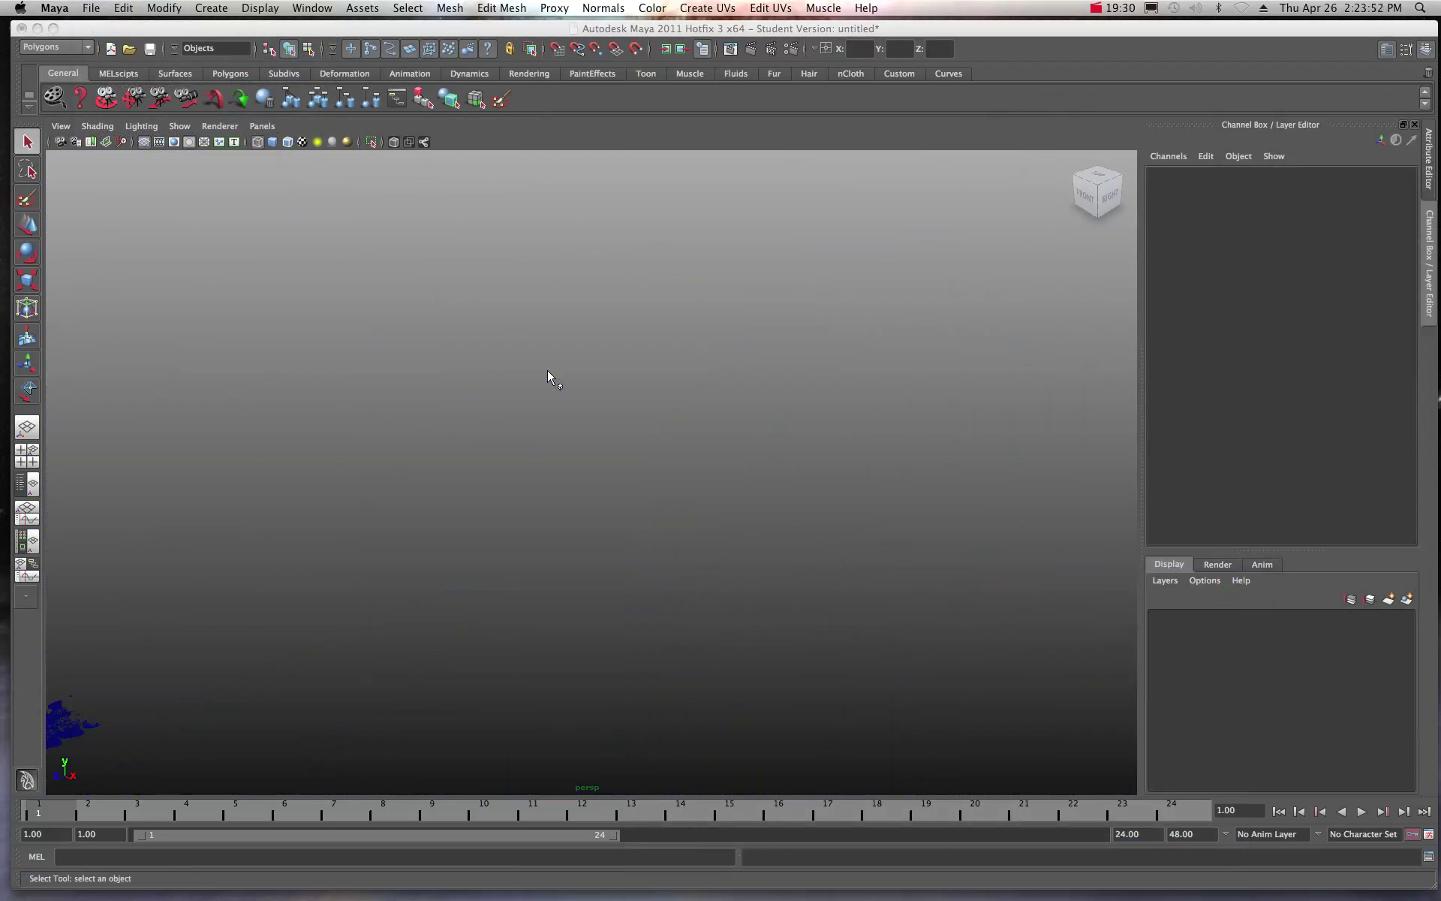
scroll(547, 370, "up", 10)
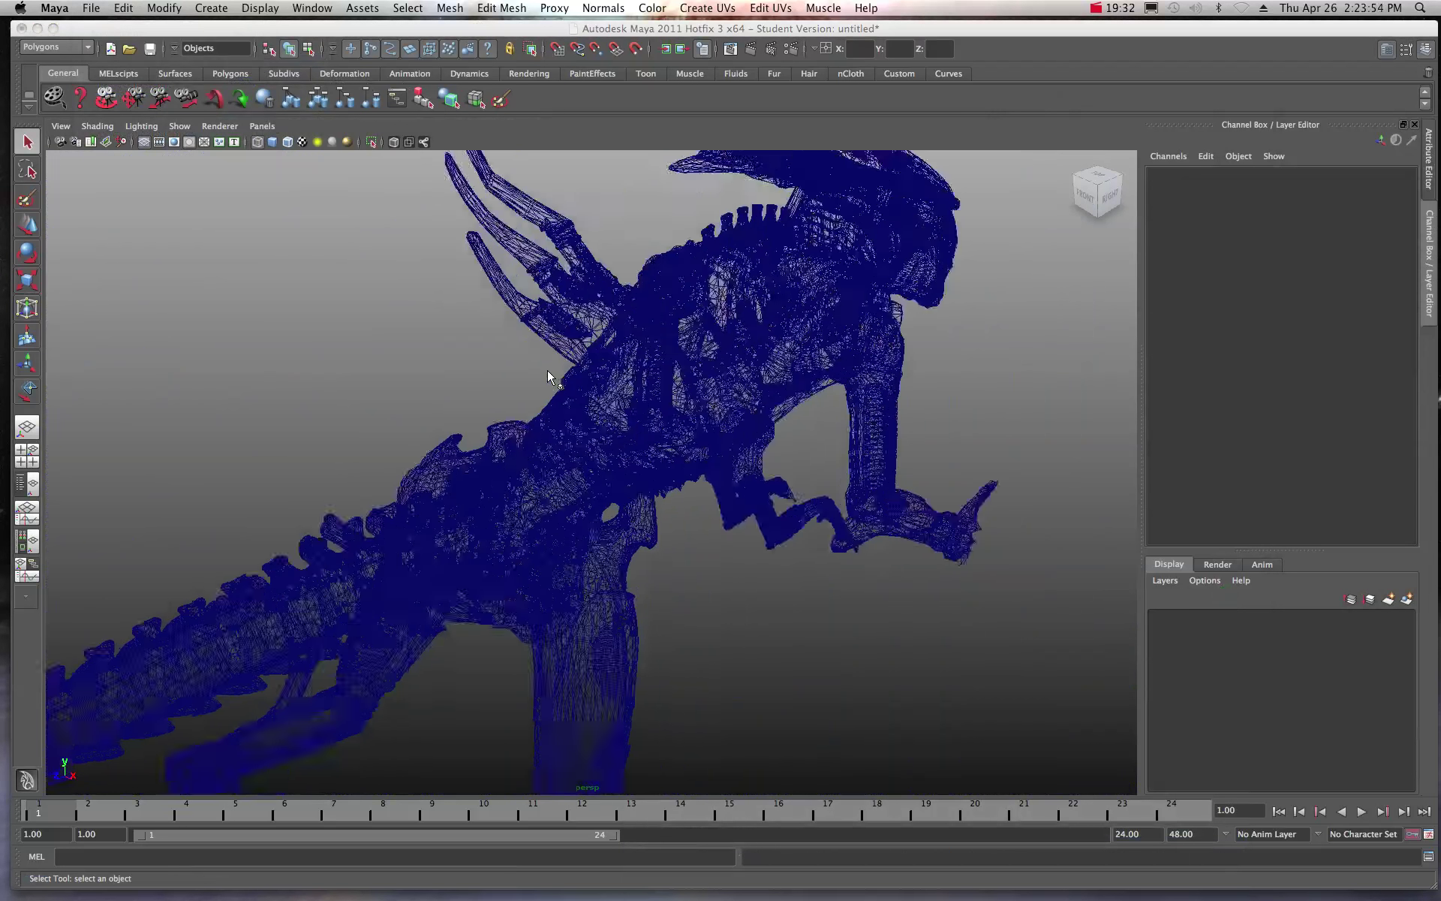
scroll(547, 371, "up", 2)
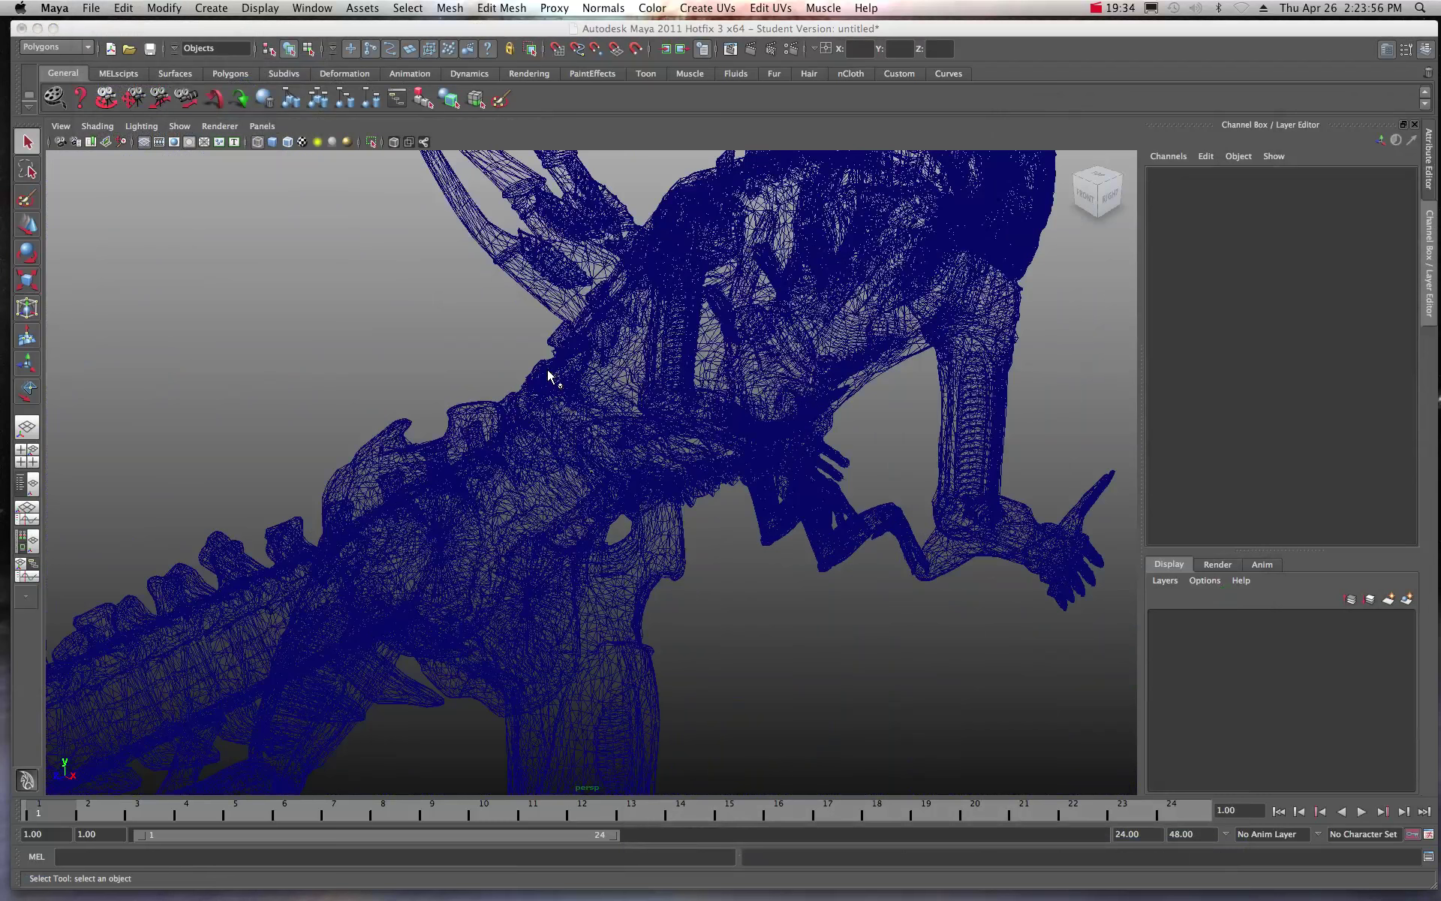
scroll(547, 368, "down", 2)
scroll(544, 367, "down", 2)
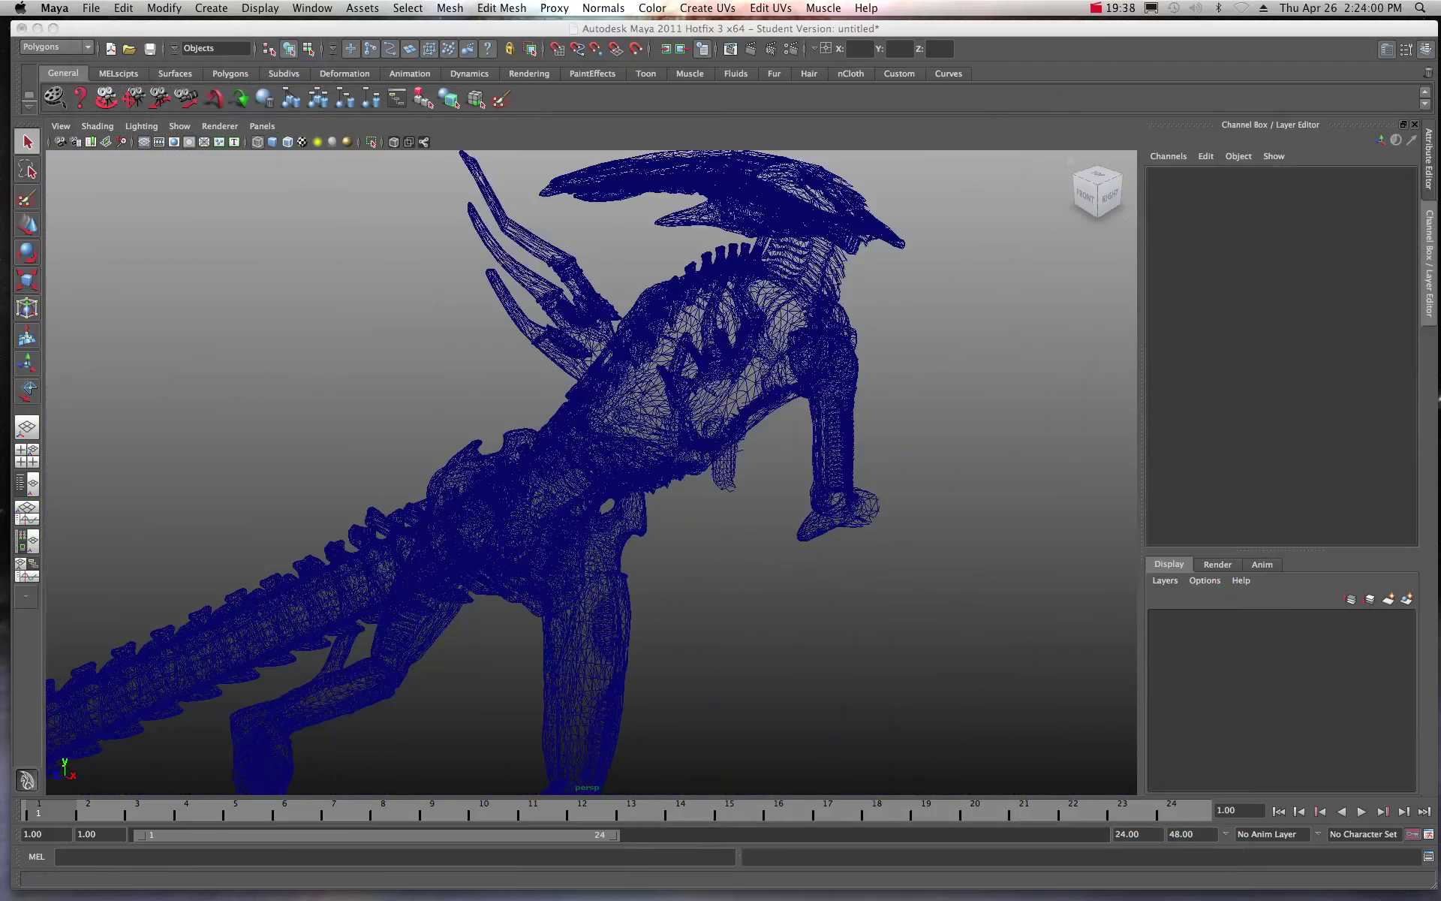
Set the persp camera's Far Clip Plane to 100000 and move the Outliner out of the way
left_click_drag(1151, 201, 935, 203)
left_click(854, 250)
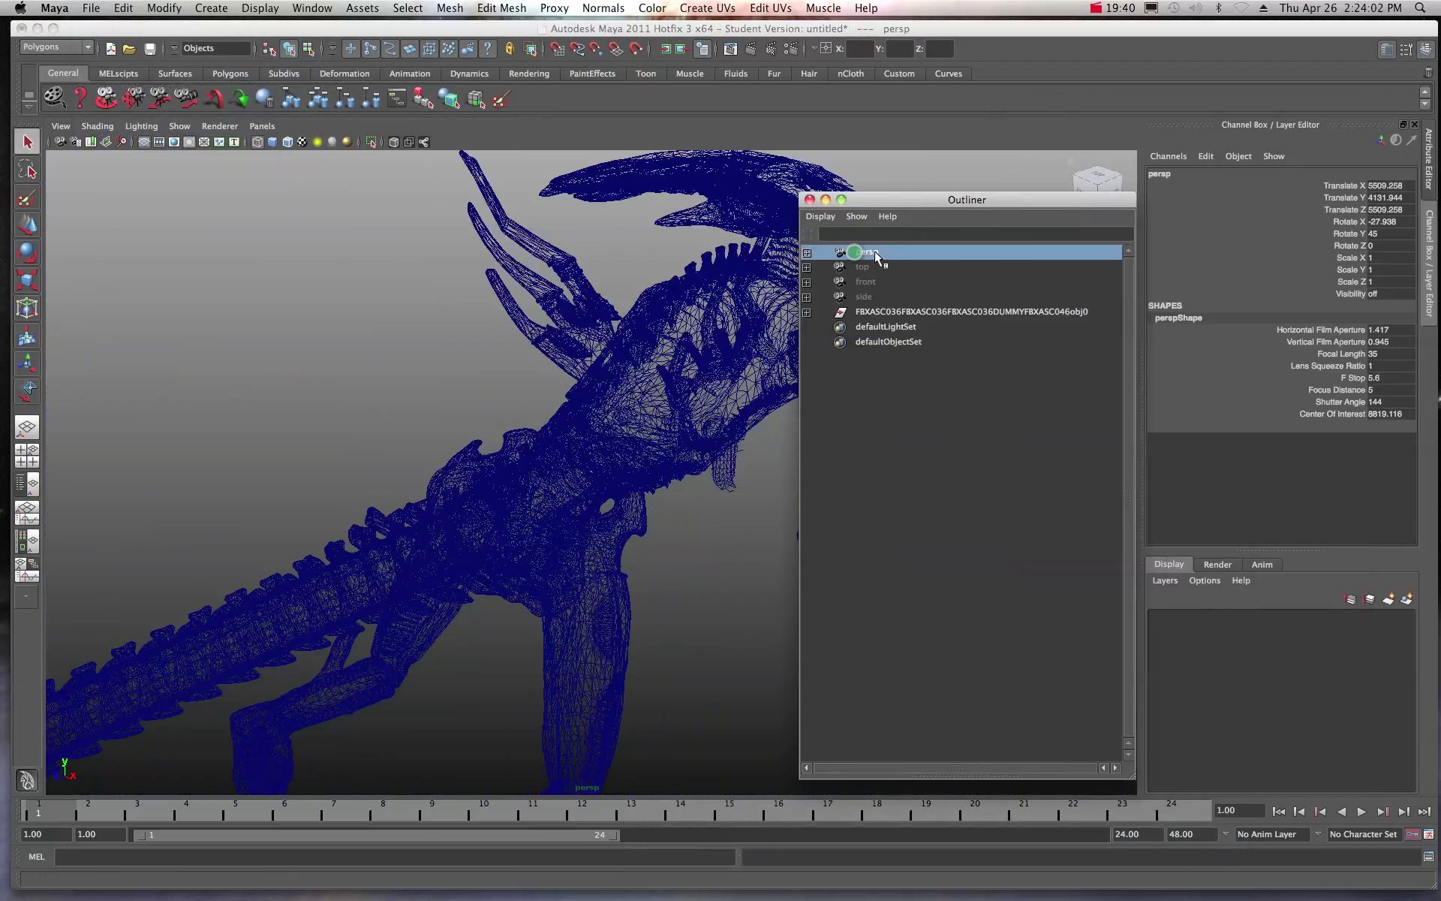
left_click_drag(1005, 201, 915, 194)
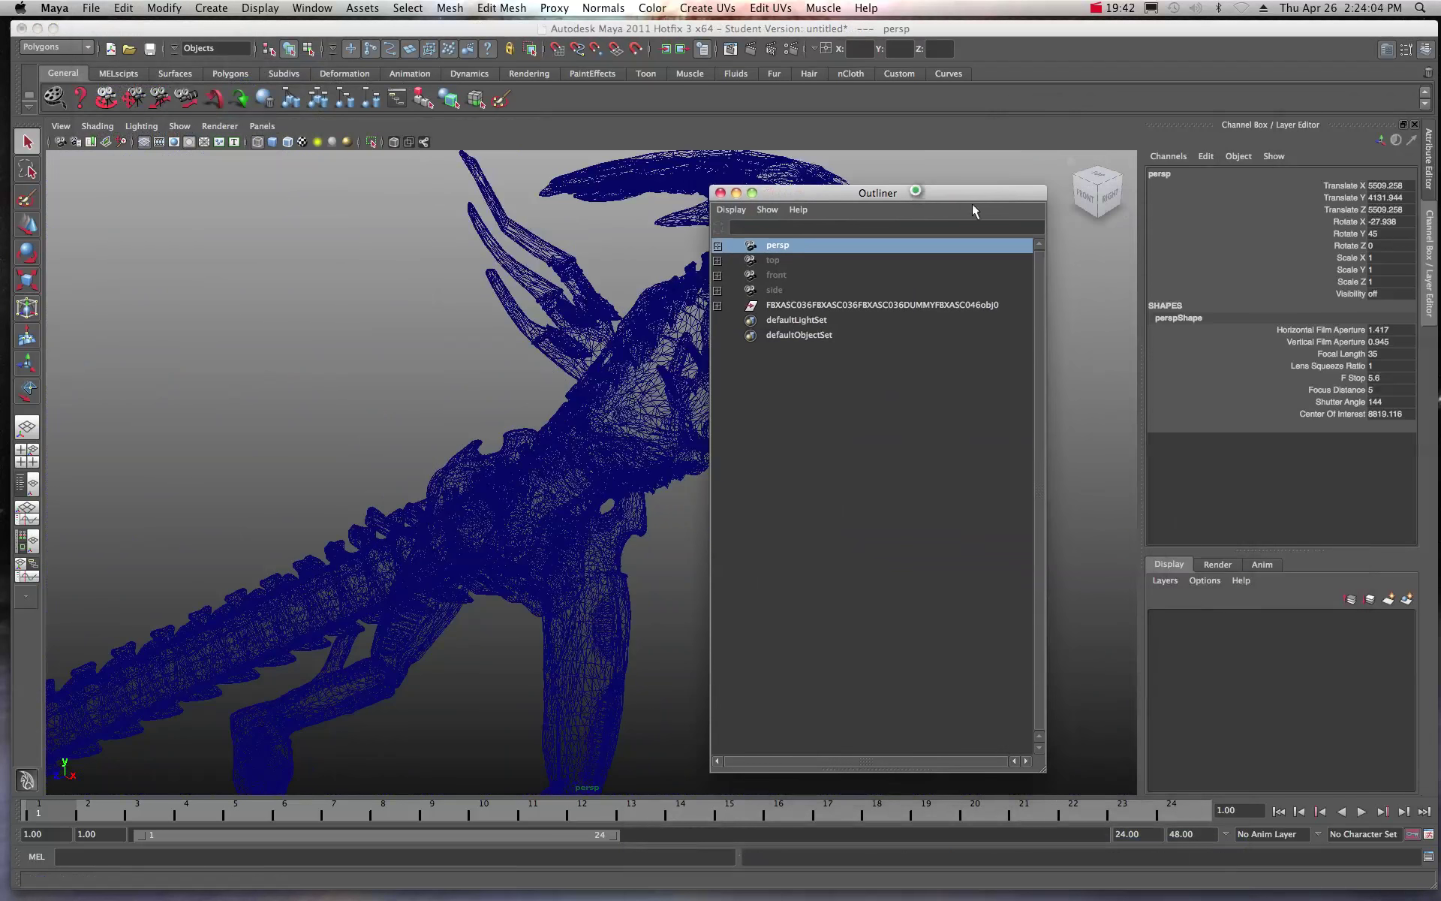
left_click(1385, 50)
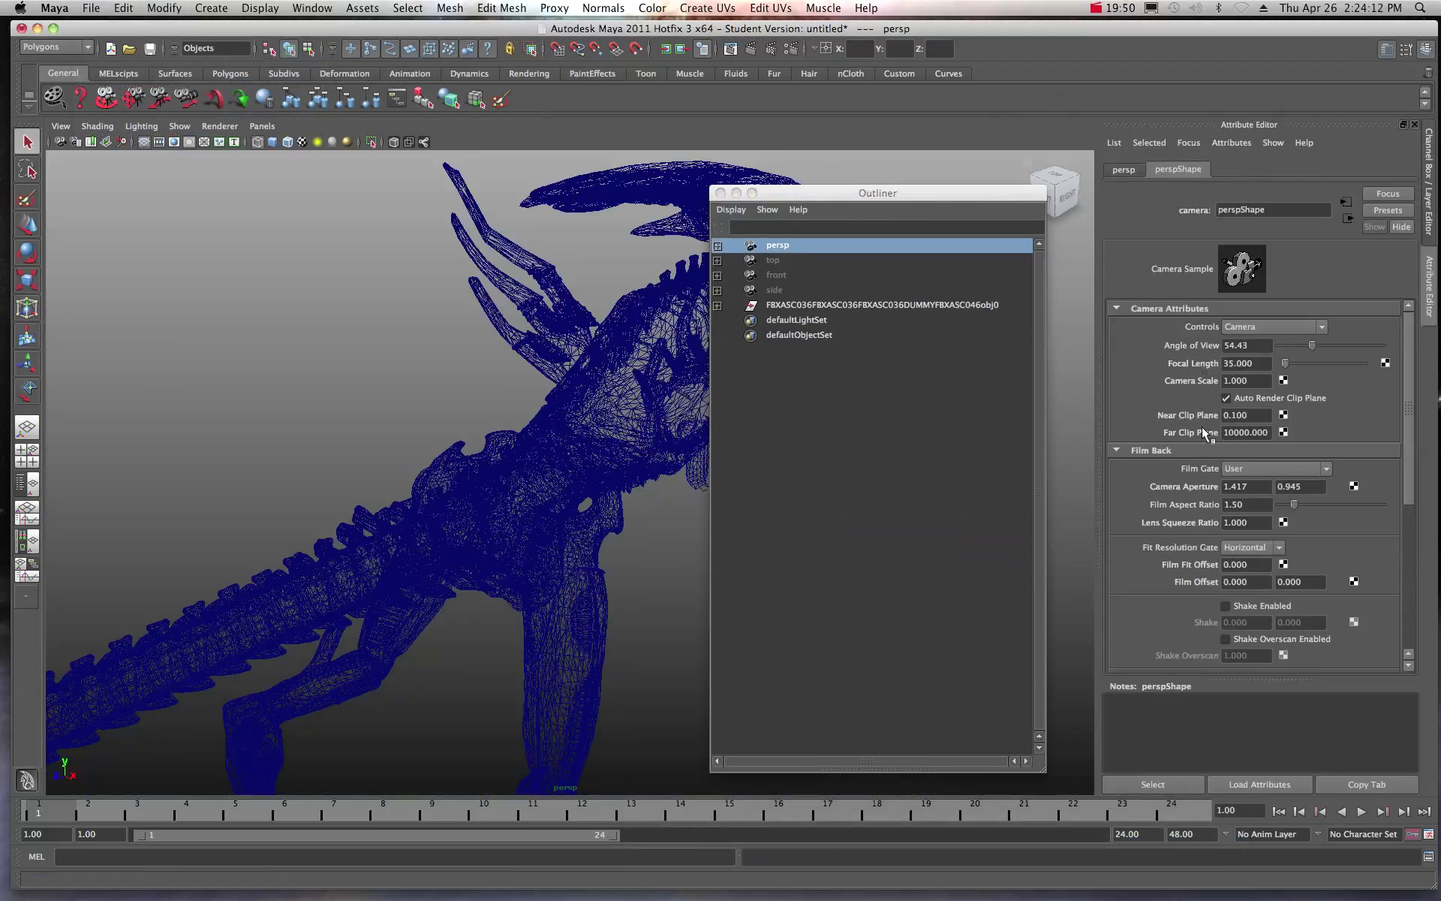
left_click(1235, 432)
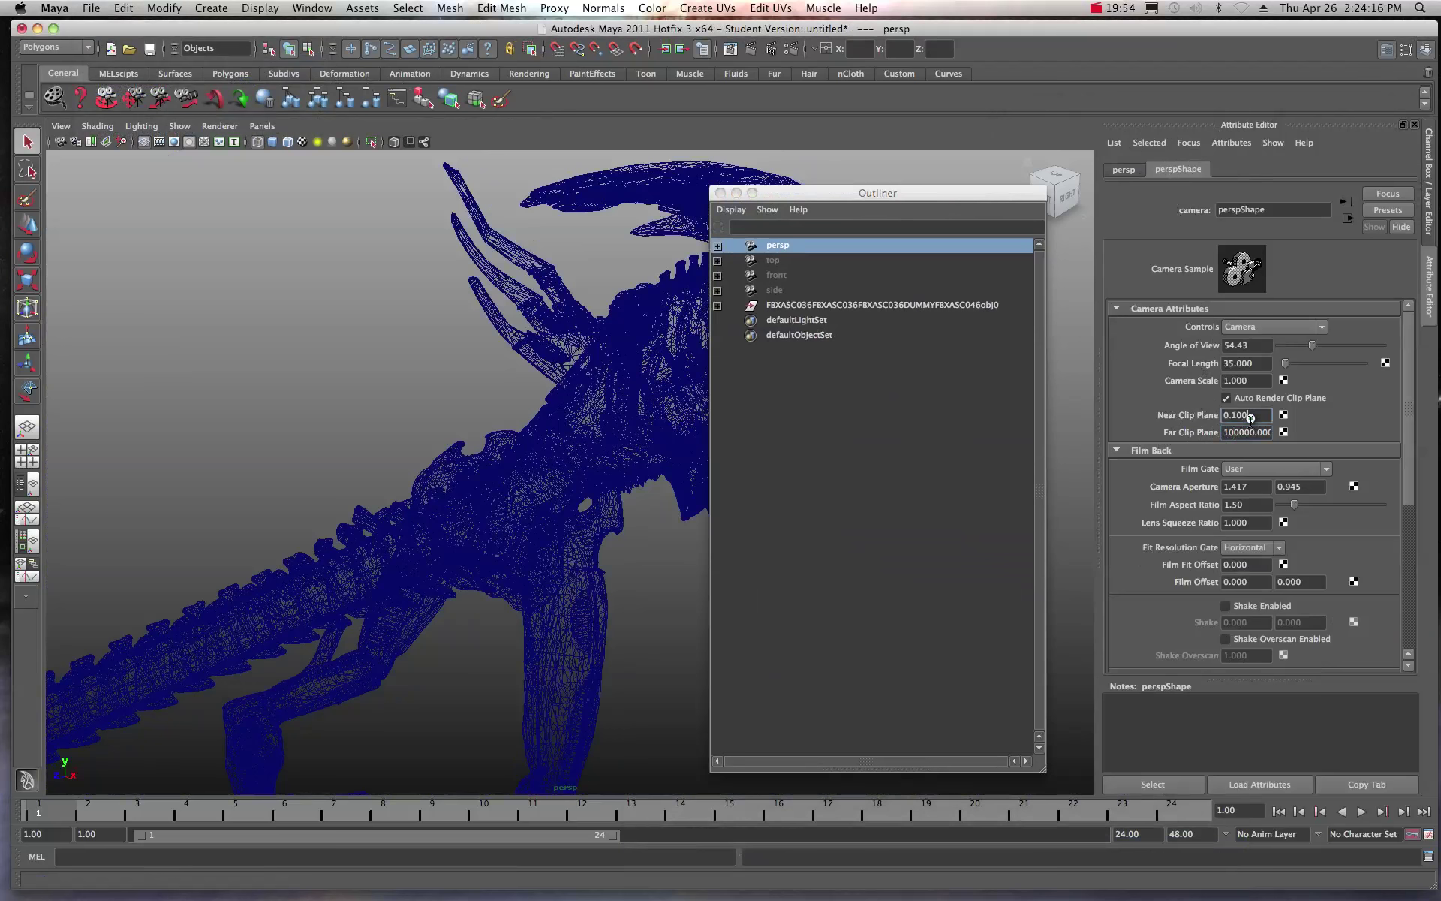
left_click_drag(815, 193, 846, 193)
left_click(751, 193)
Check the whole queen model at different distances and display it smooth shaded
key("a")
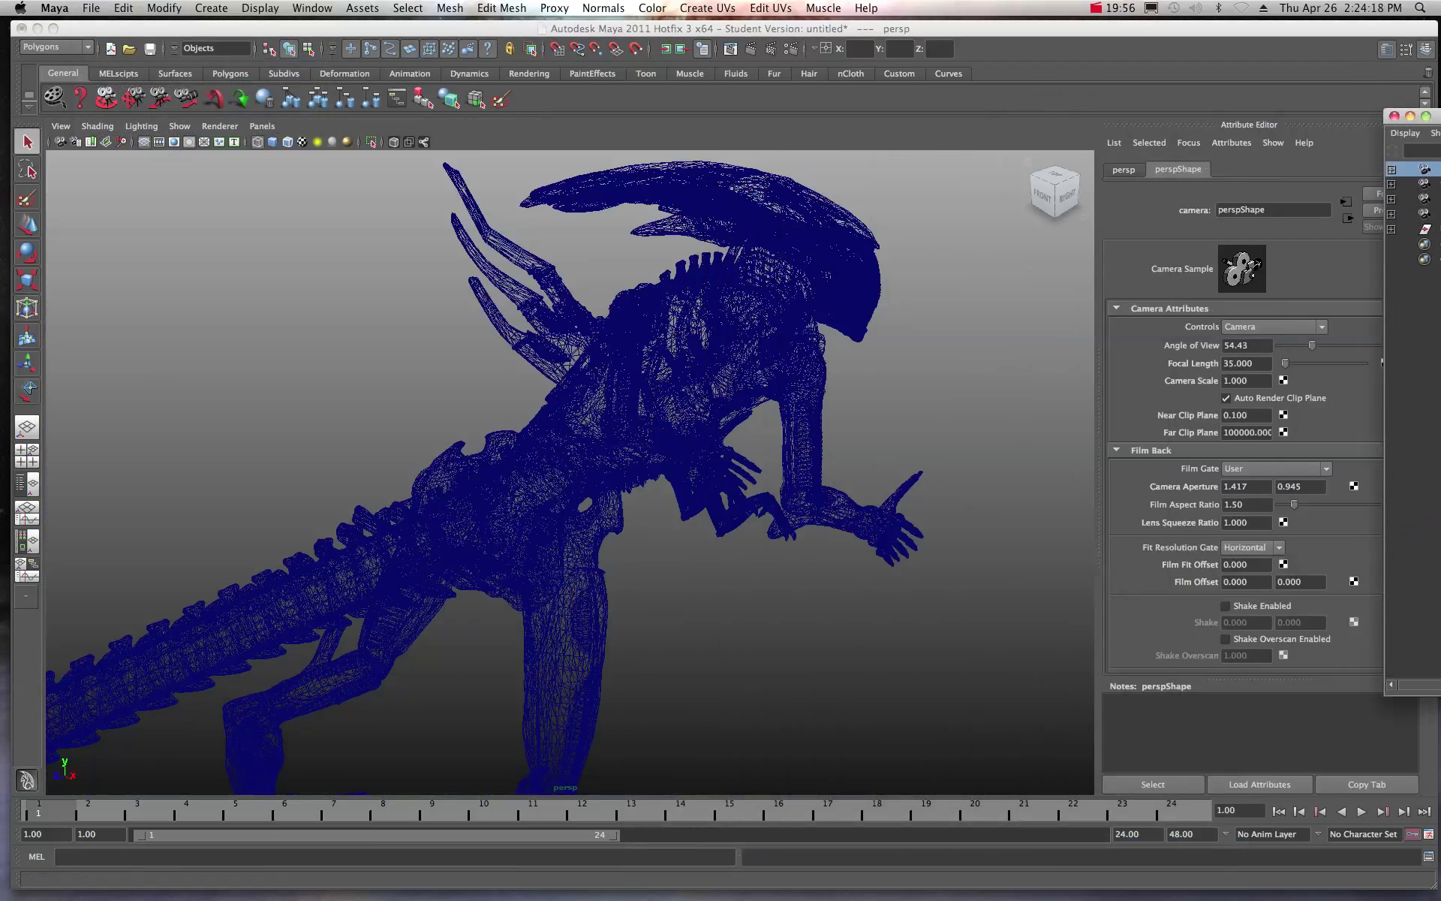
left_click_drag(1007, 408, 753, 455, "alt")
scroll(653, 454, "up", 6)
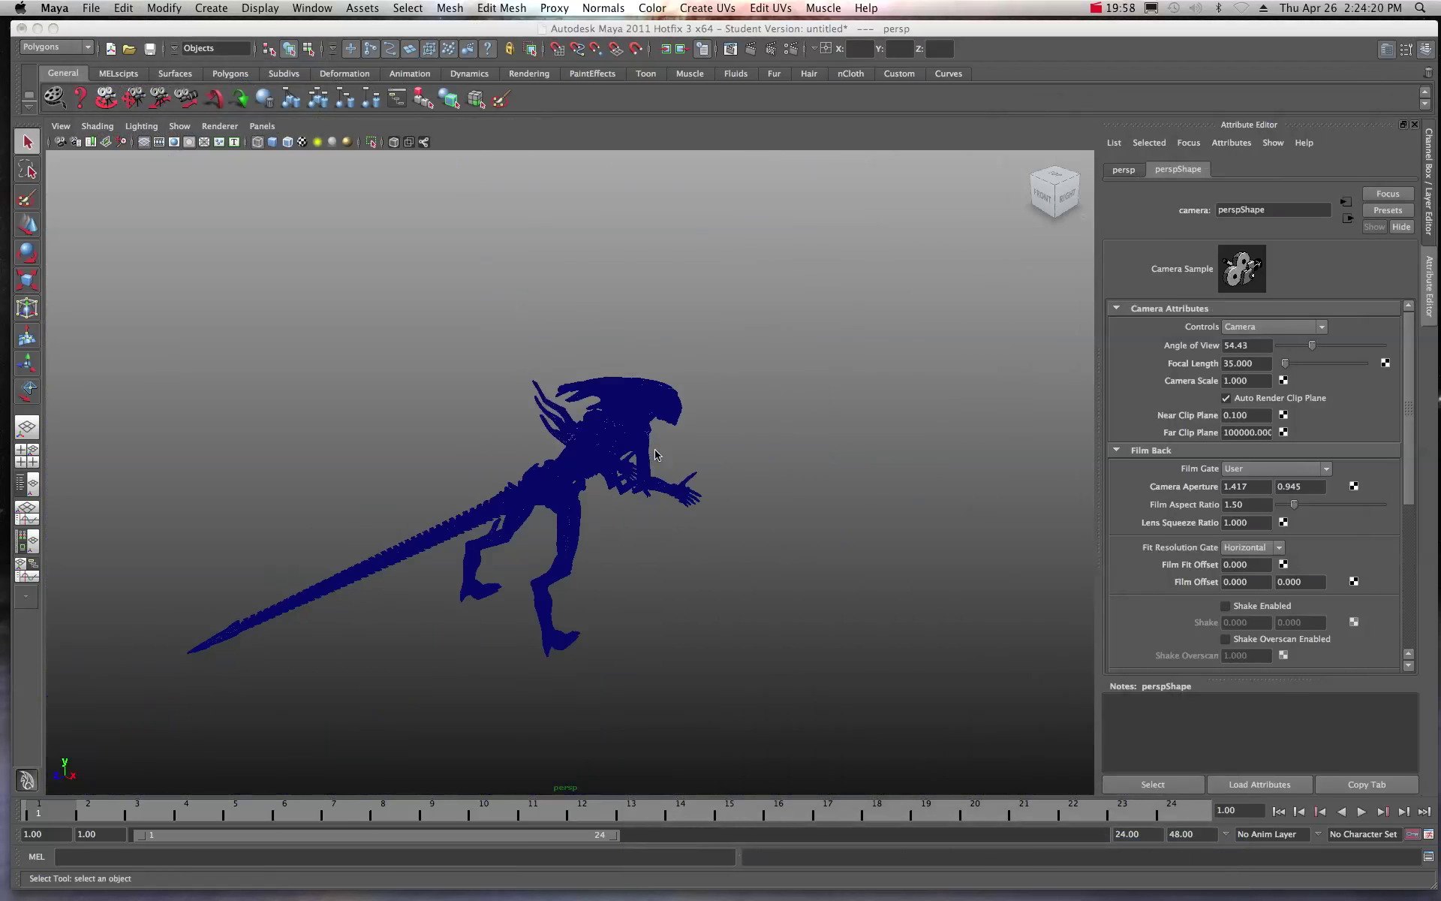
scroll(651, 452, "up", 3)
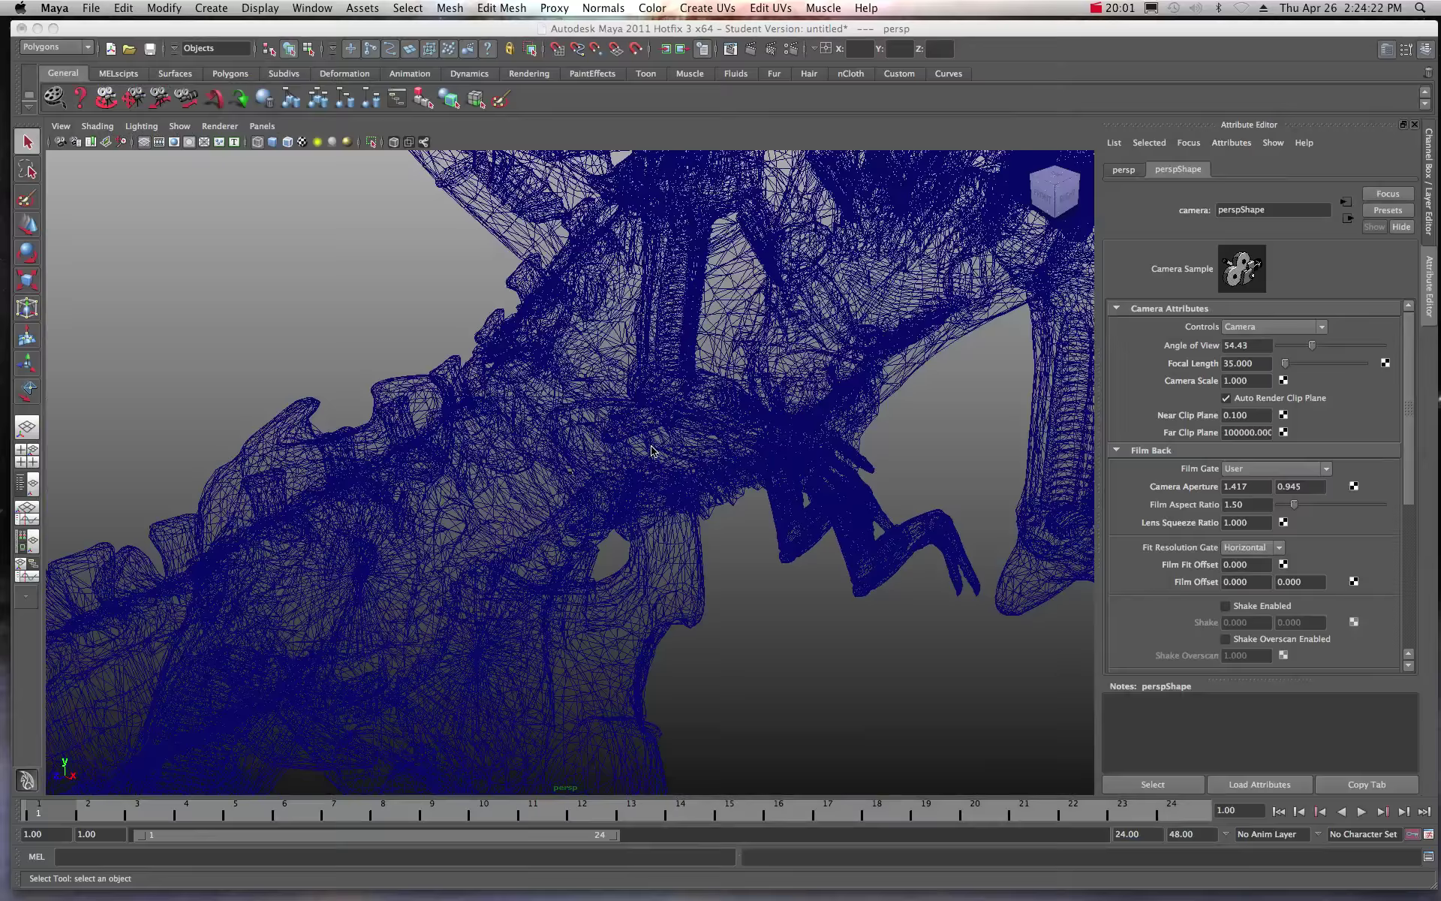
scroll(651, 451, "down", 5)
scroll(652, 435, "down", 3)
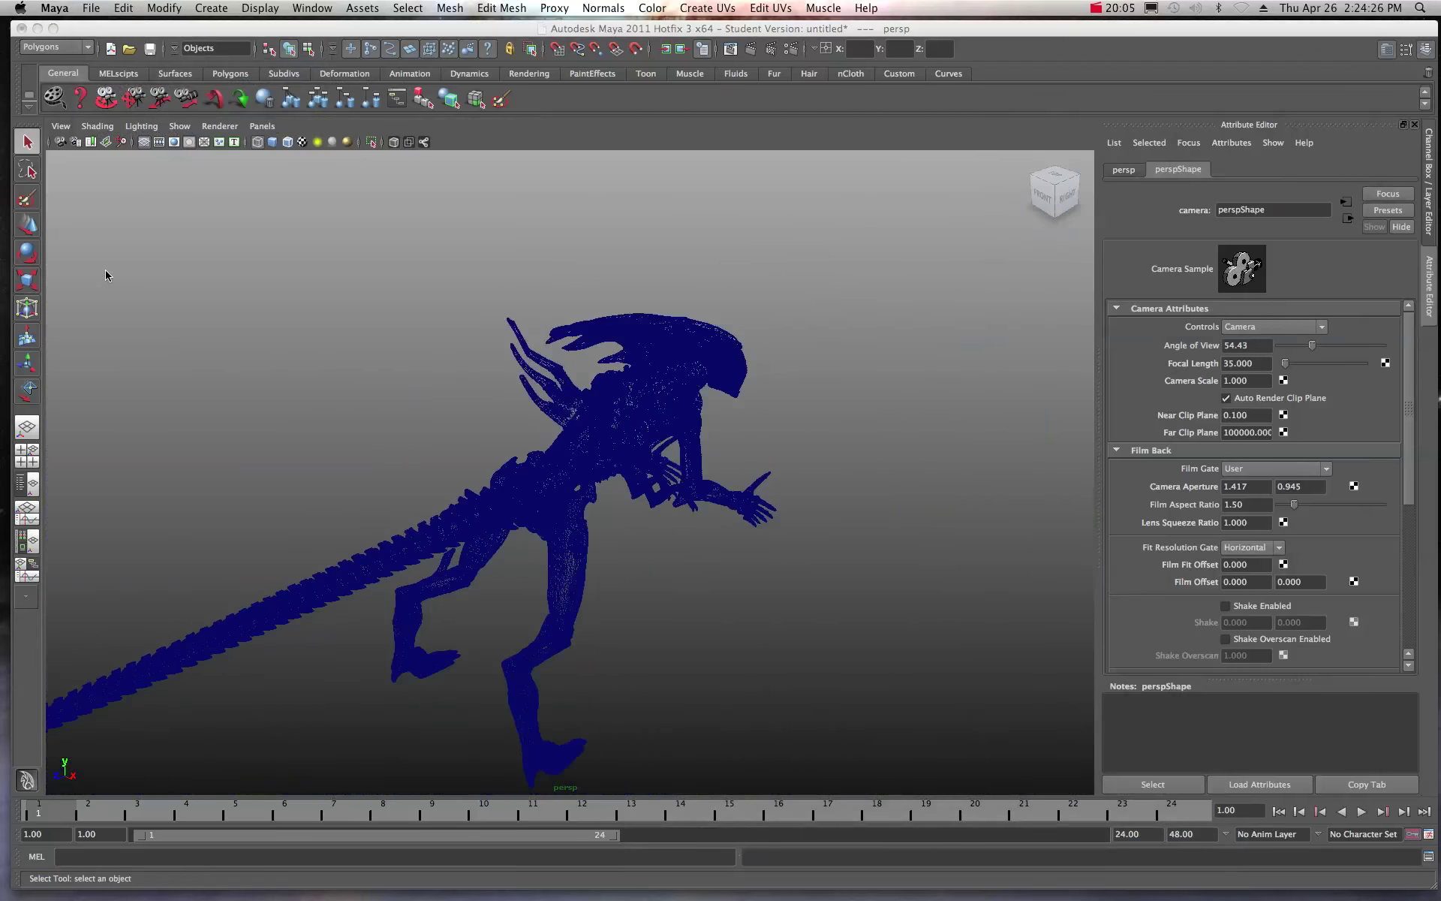
left_click(271, 142)
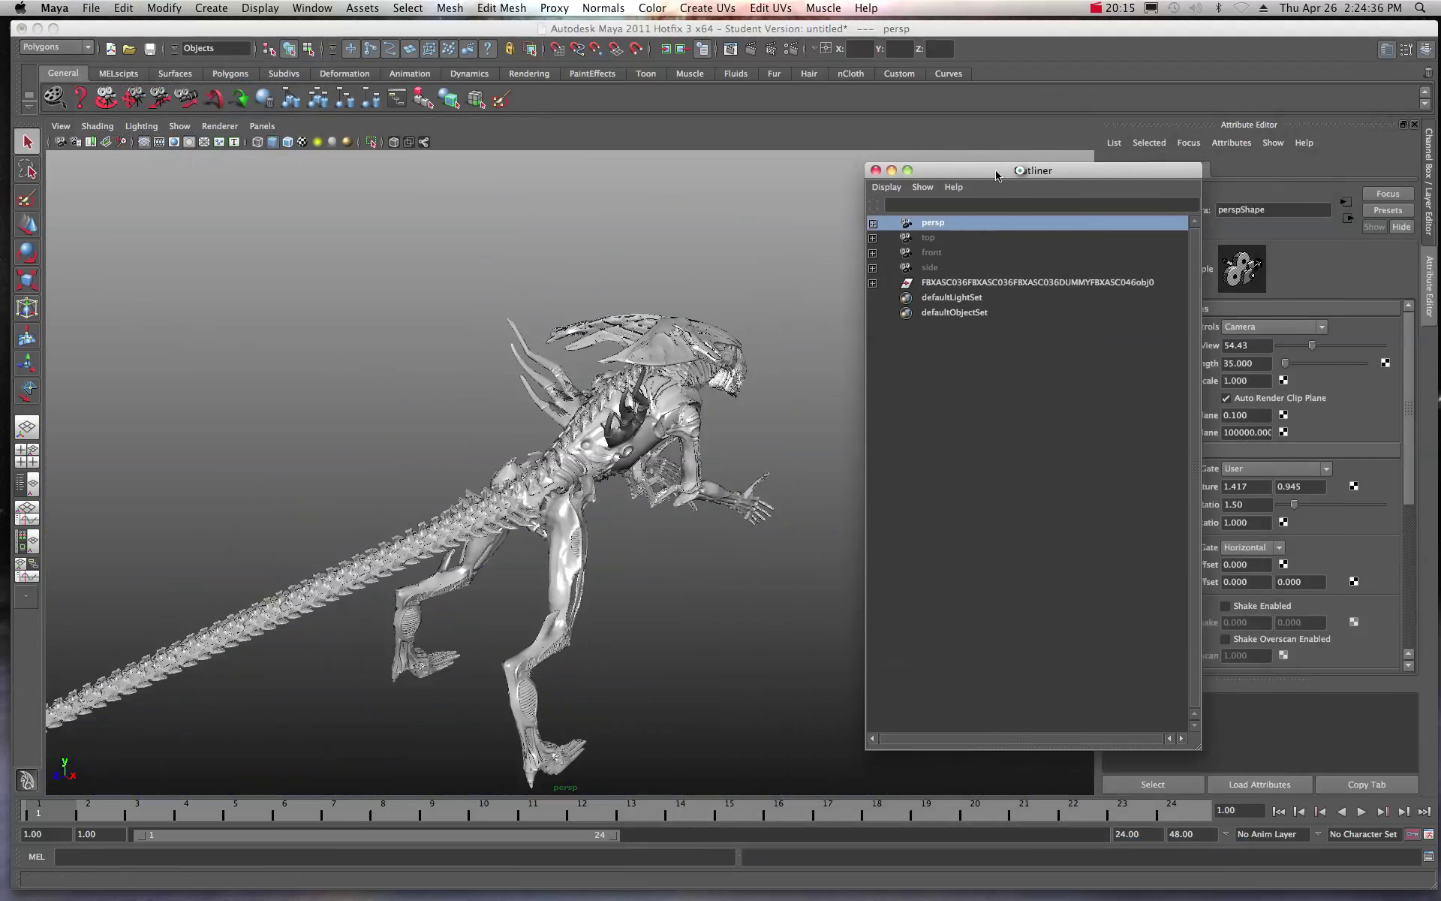
Expand the queen's top group in the Outliner and open its first two subgroups down to obj2Shape and obj4Shape
left_click(757, 284)
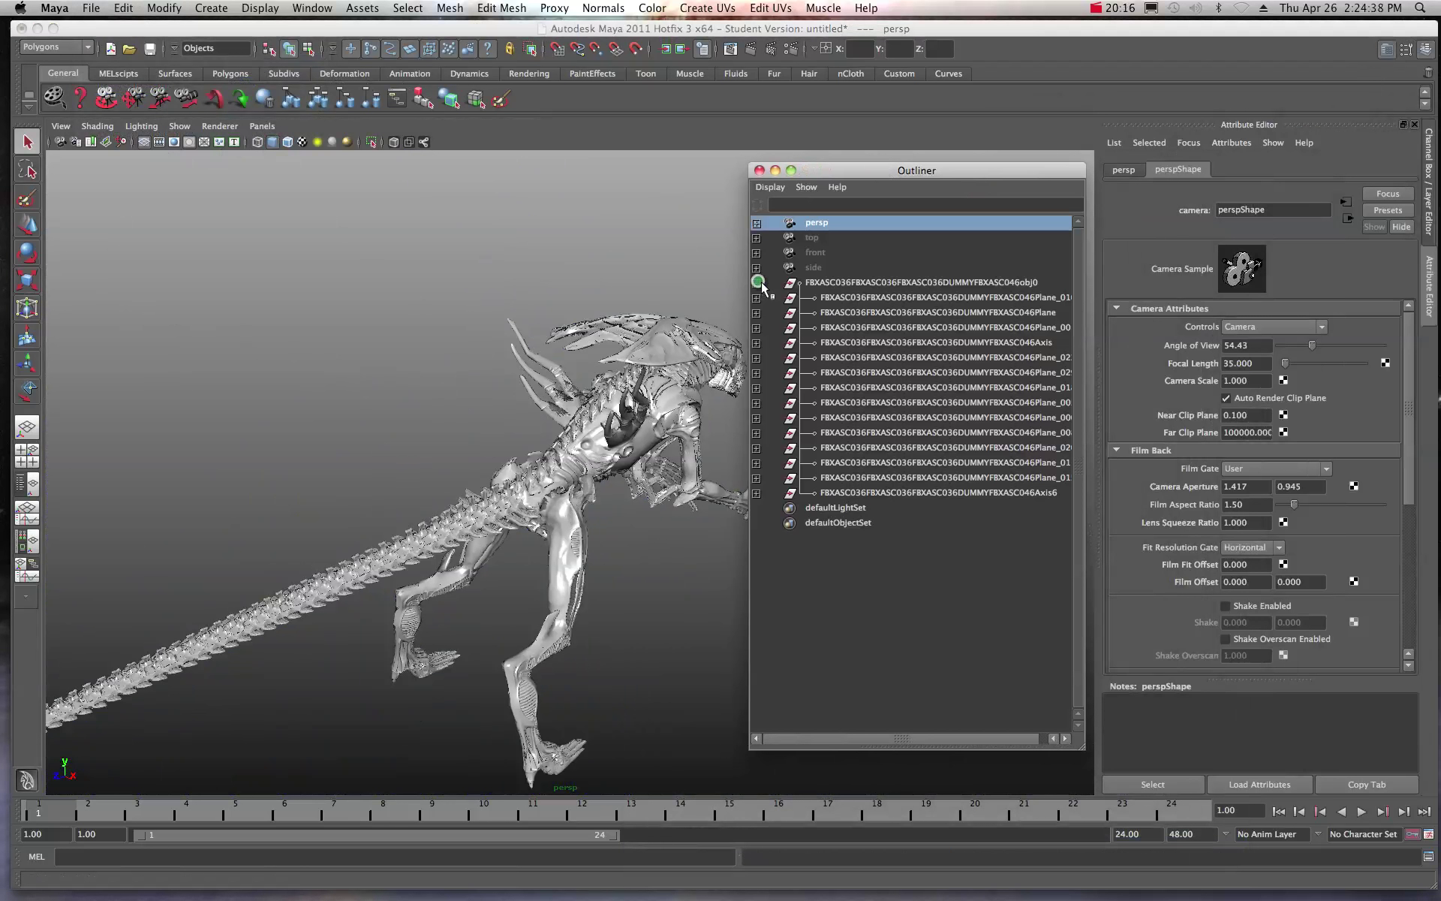
left_click(757, 297)
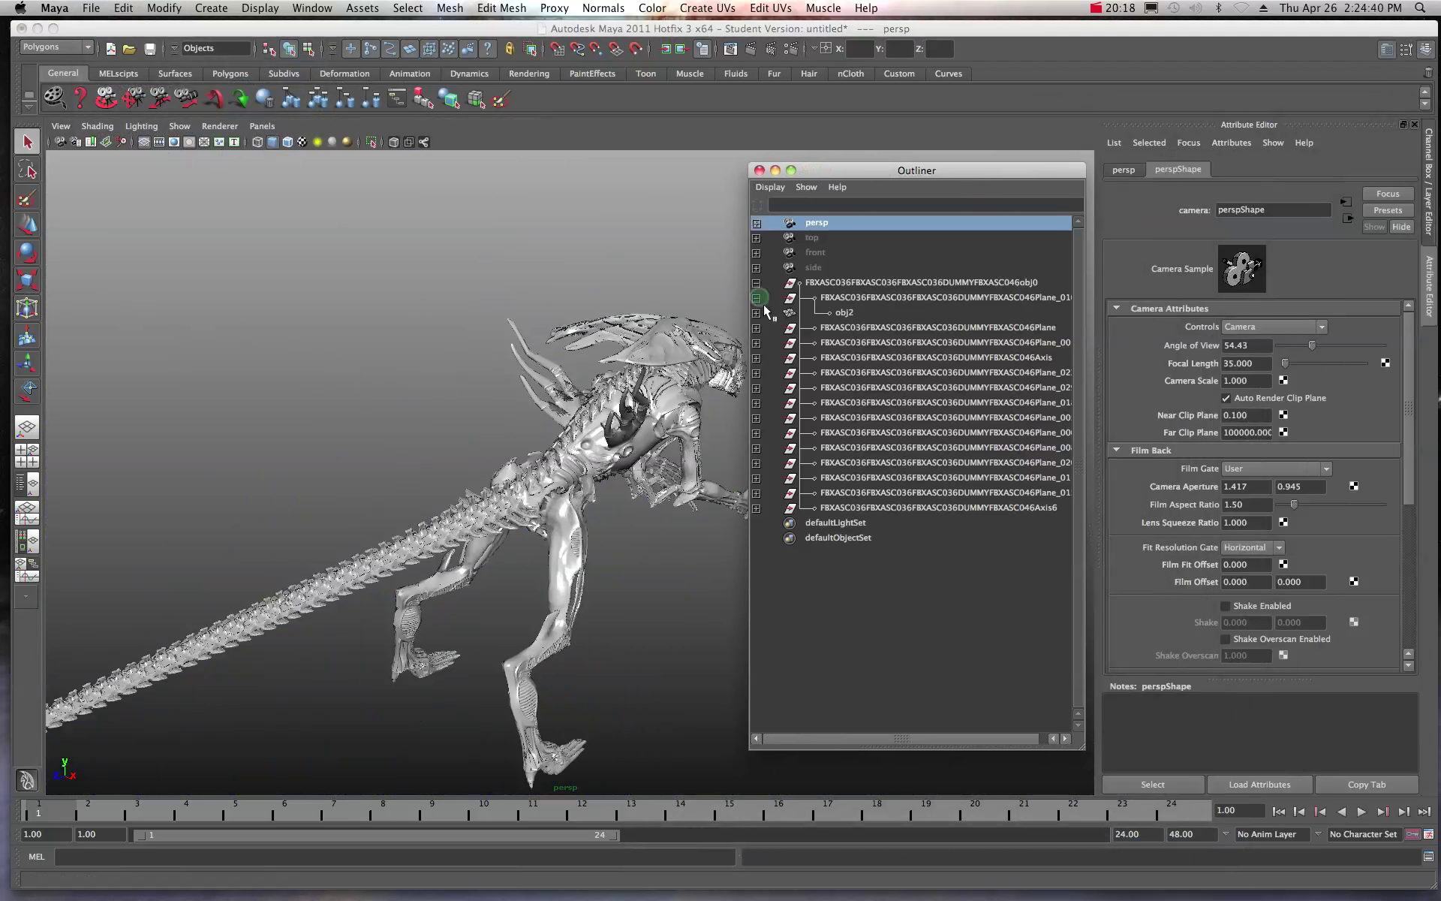
left_click(757, 313)
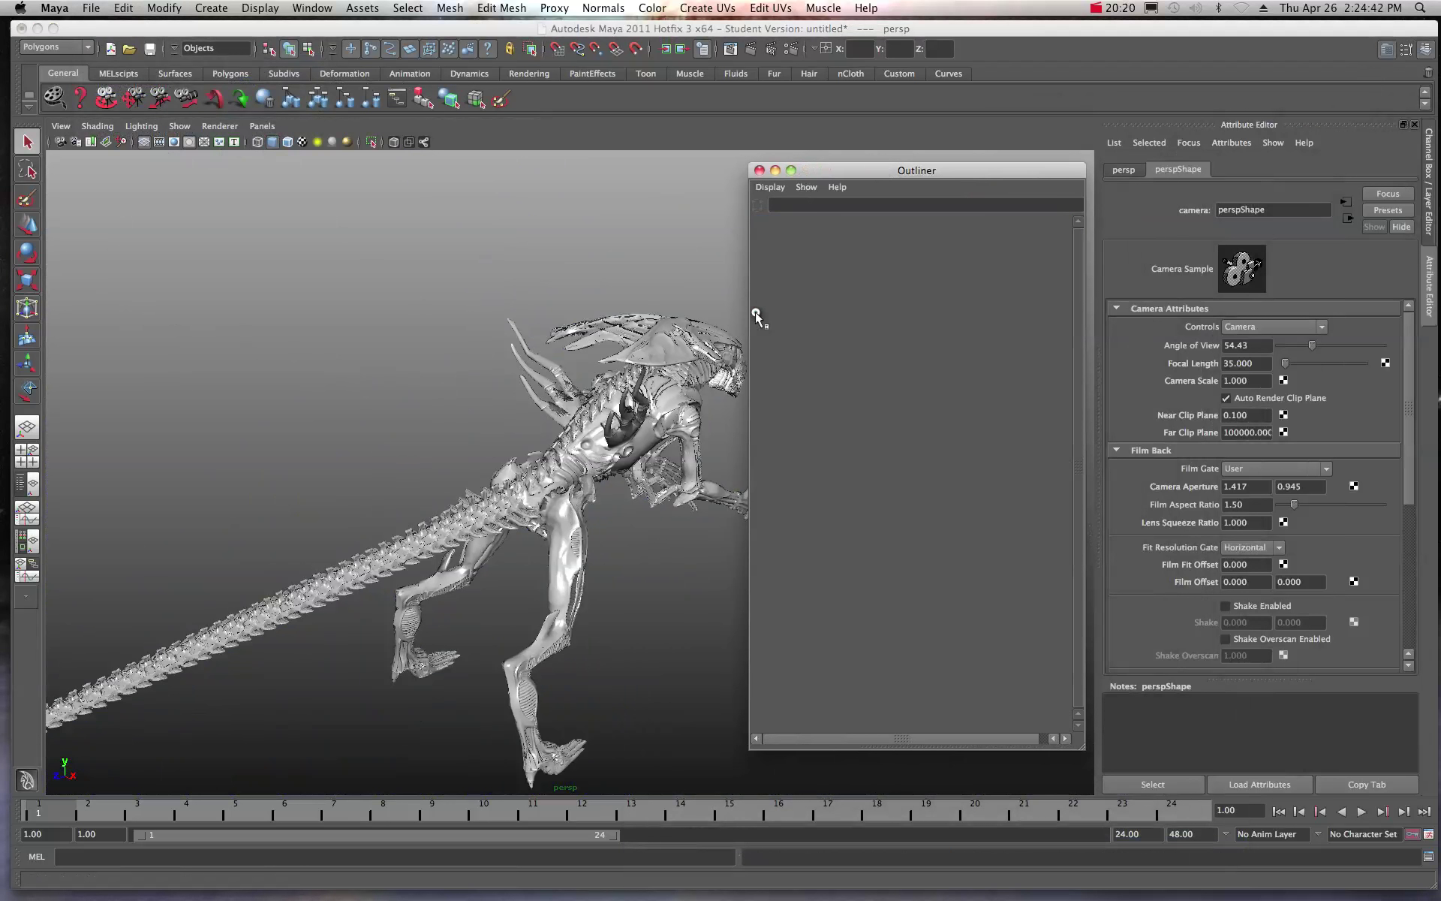
left_click(756, 344)
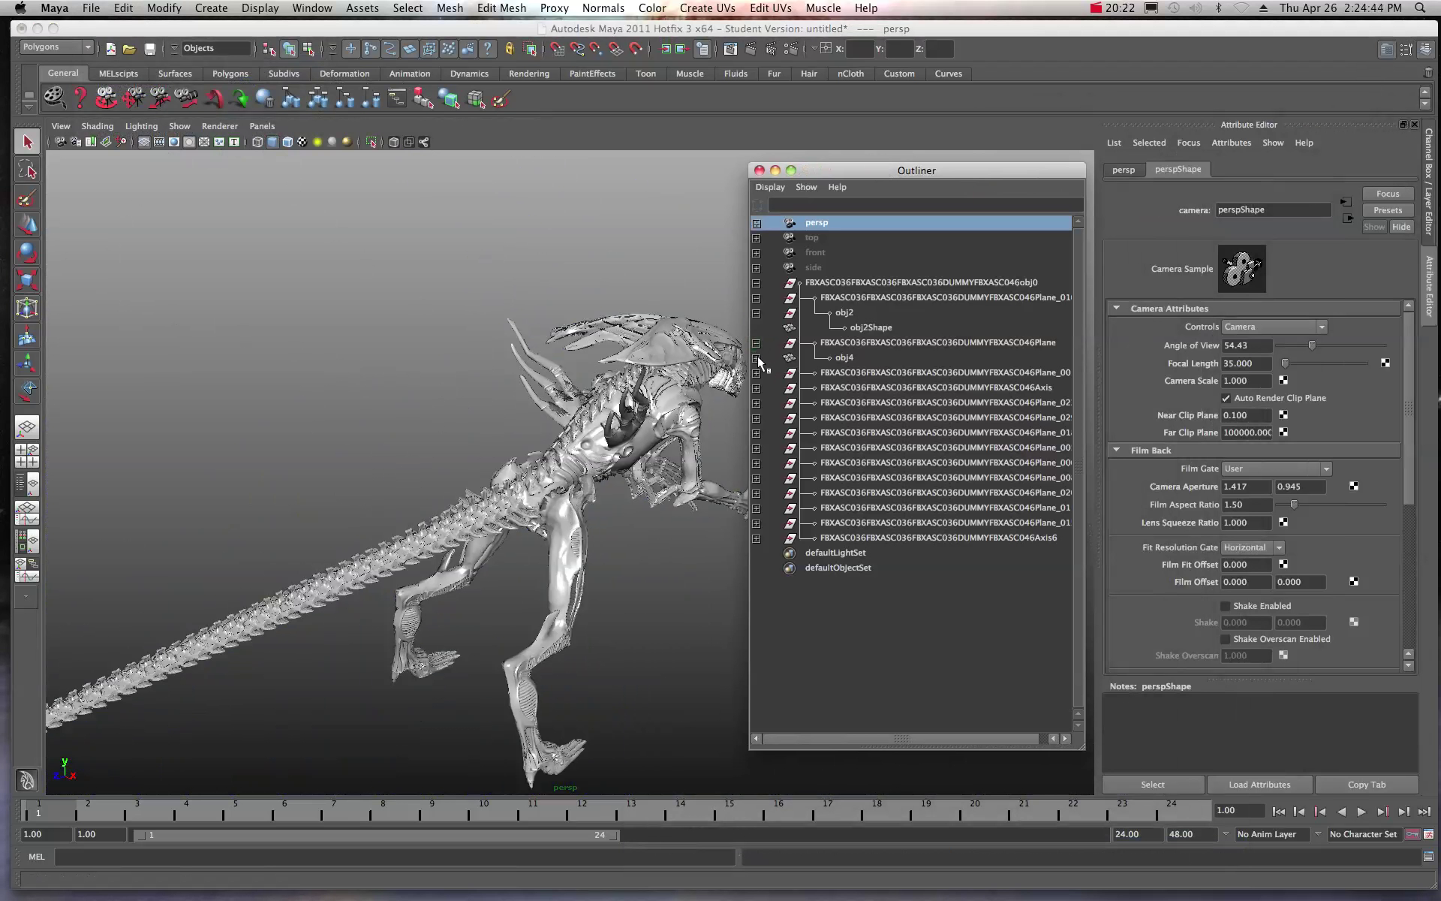
left_click(757, 358)
Check which body parts belong to the queen's top group and to the obj2 and obj4 branches by selecting each node
left_click(848, 283)
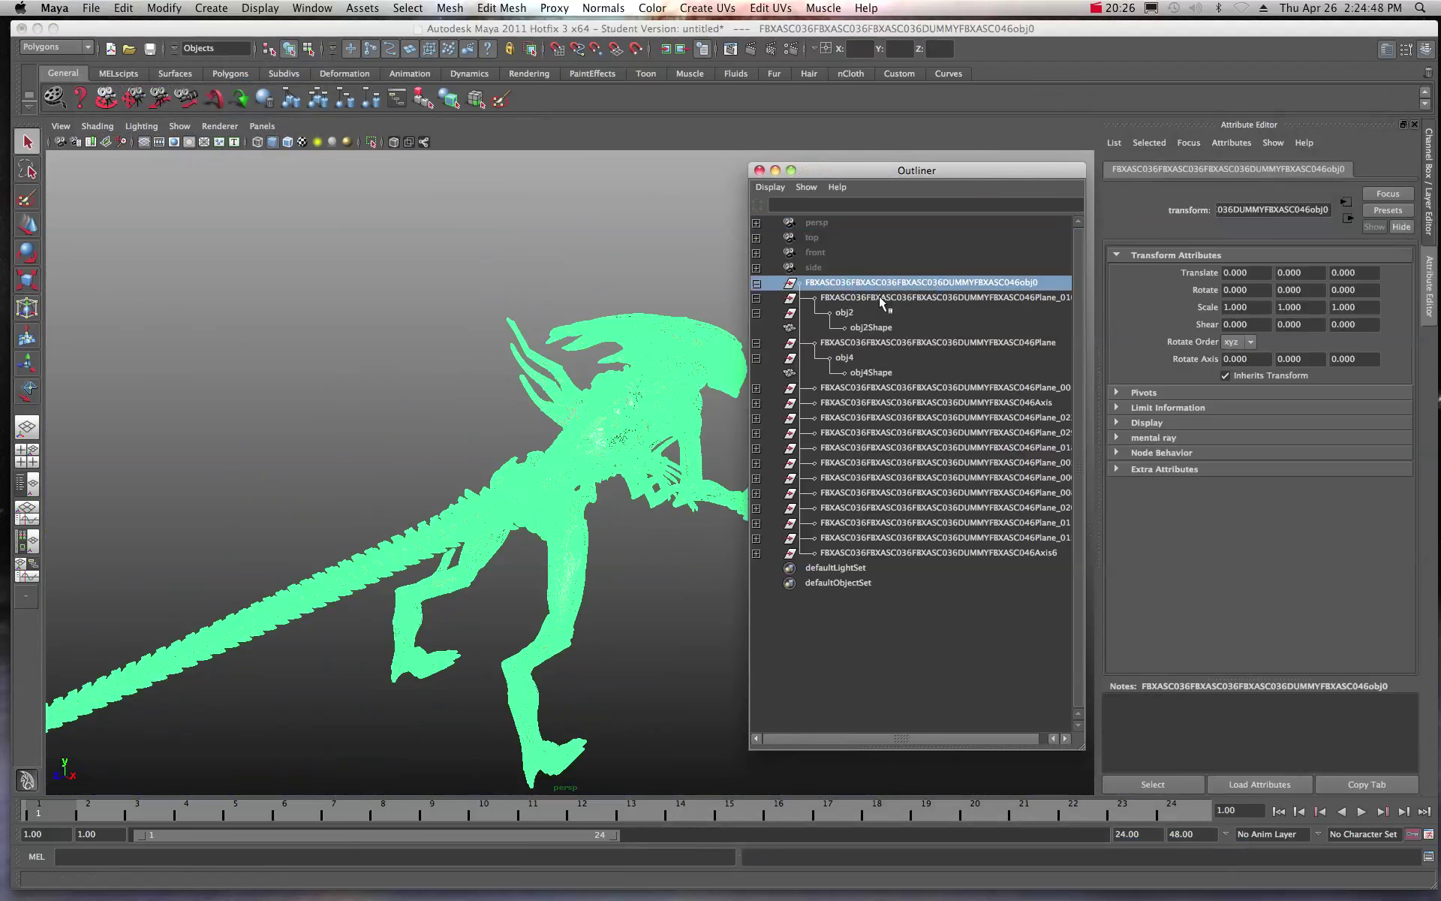
left_click(880, 296)
left_click(853, 310)
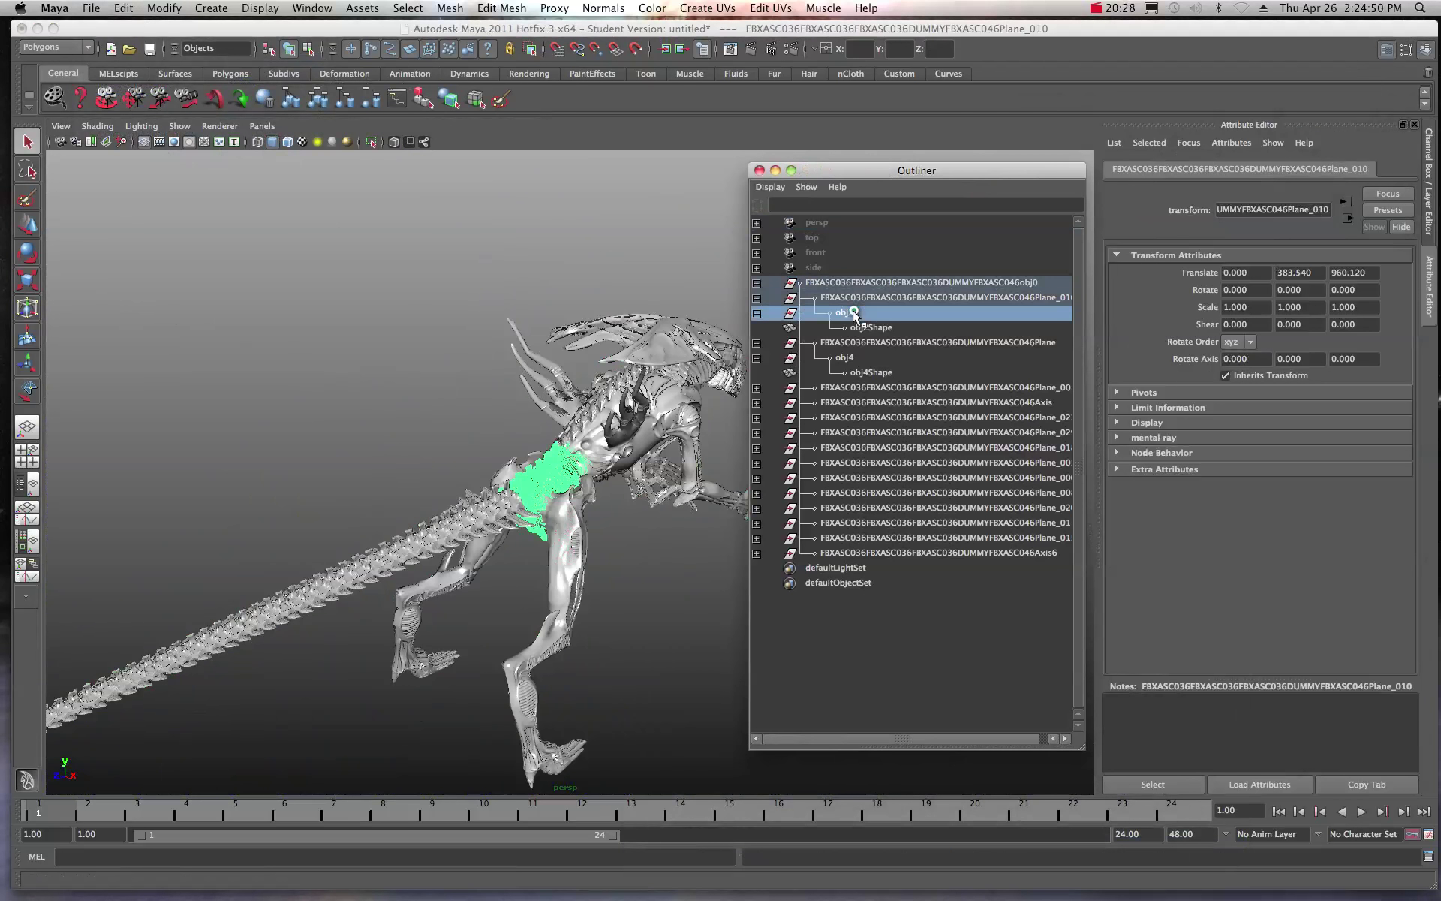
left_click(860, 327)
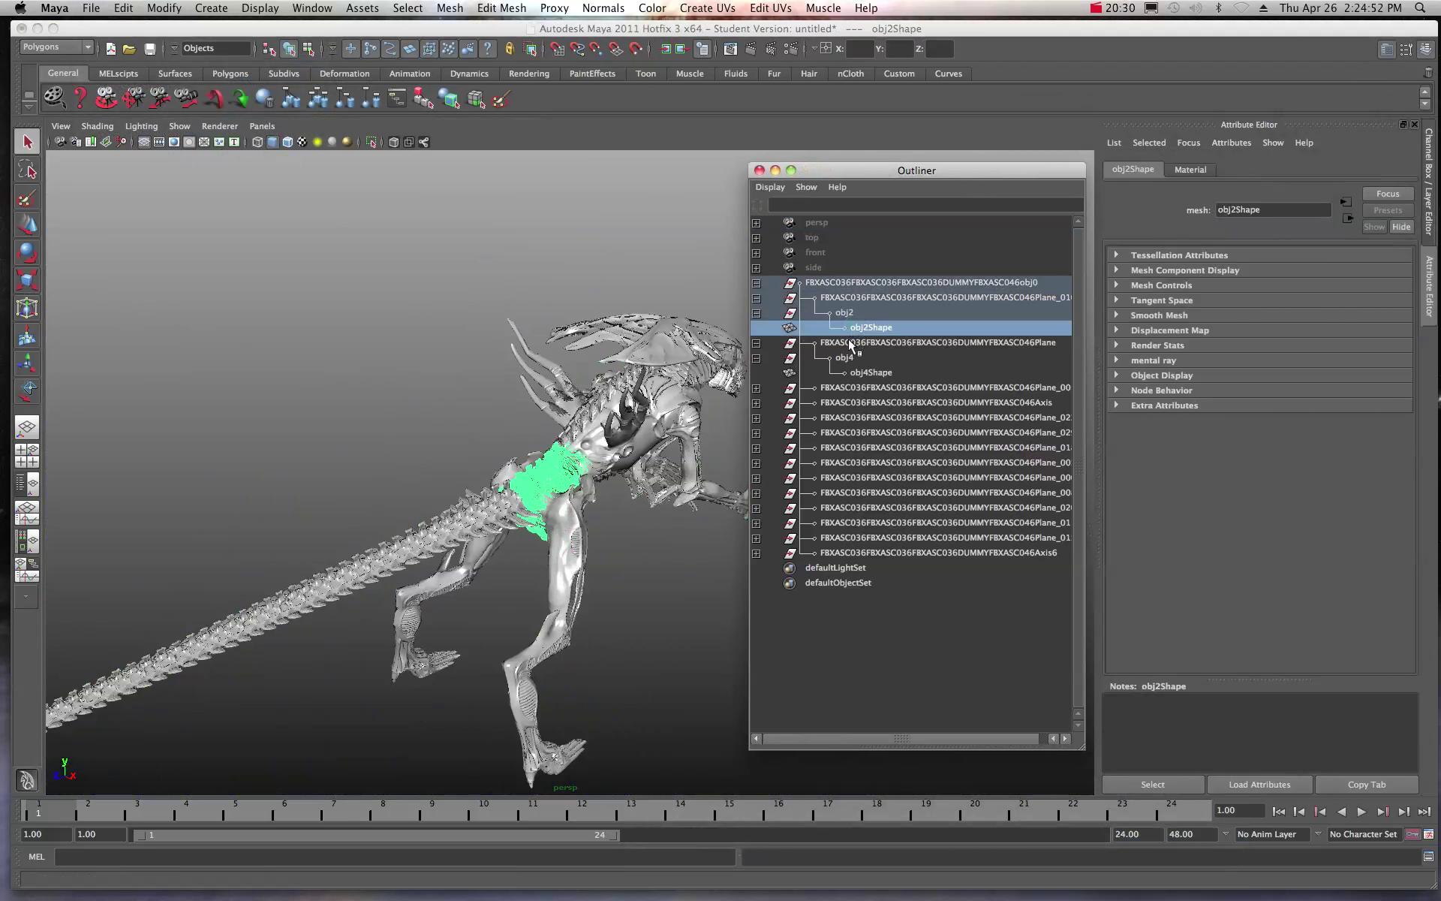
left_click(850, 343)
left_click(842, 358)
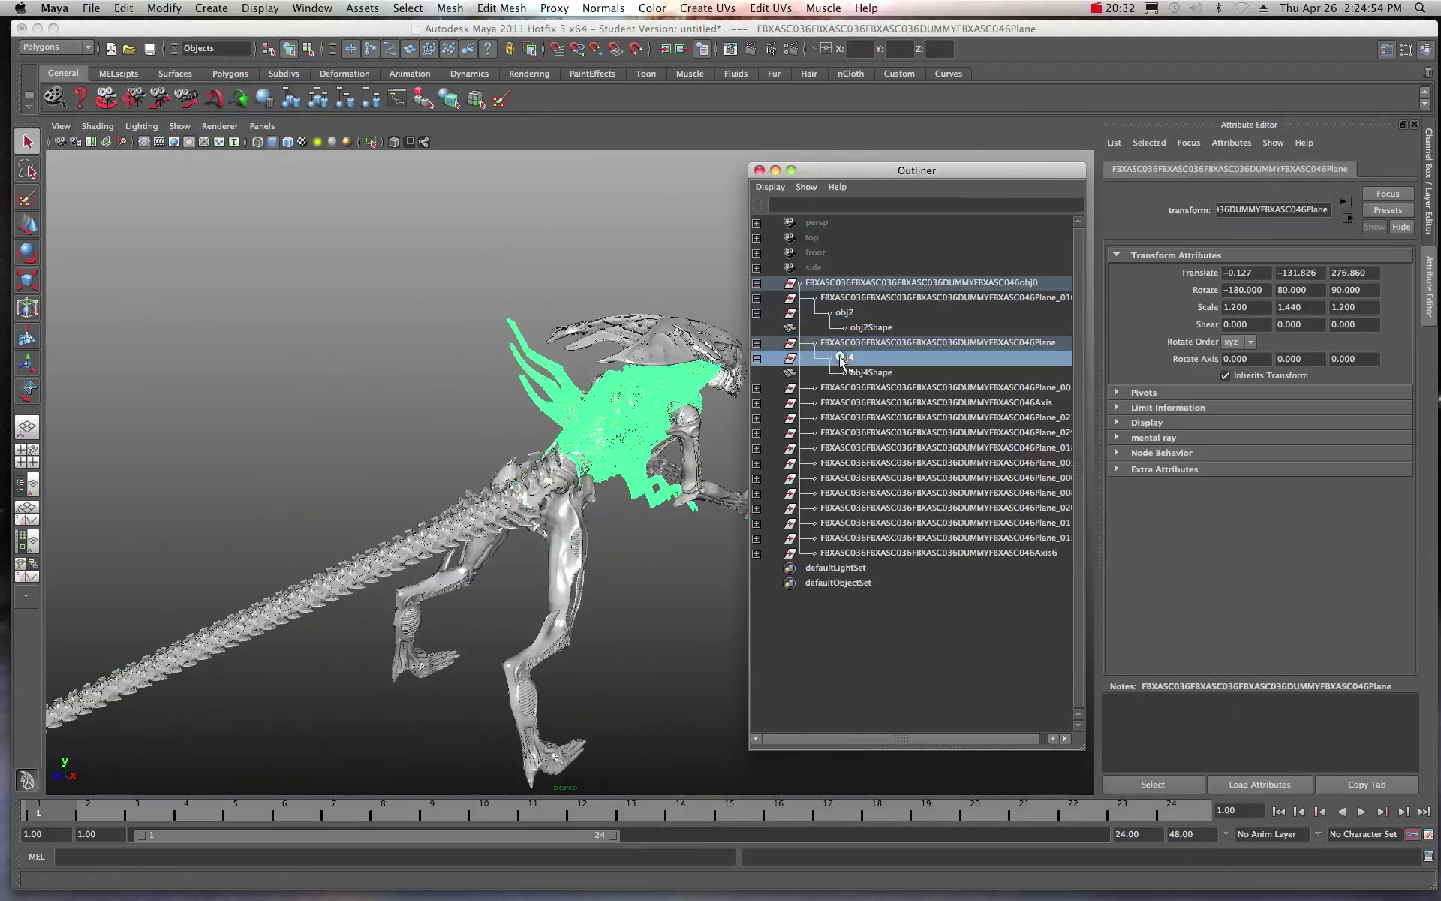
left_click(841, 373)
Select the following child groups one by one, from Plane_001 to Plane_006, to identify their body parts
left_click(839, 387)
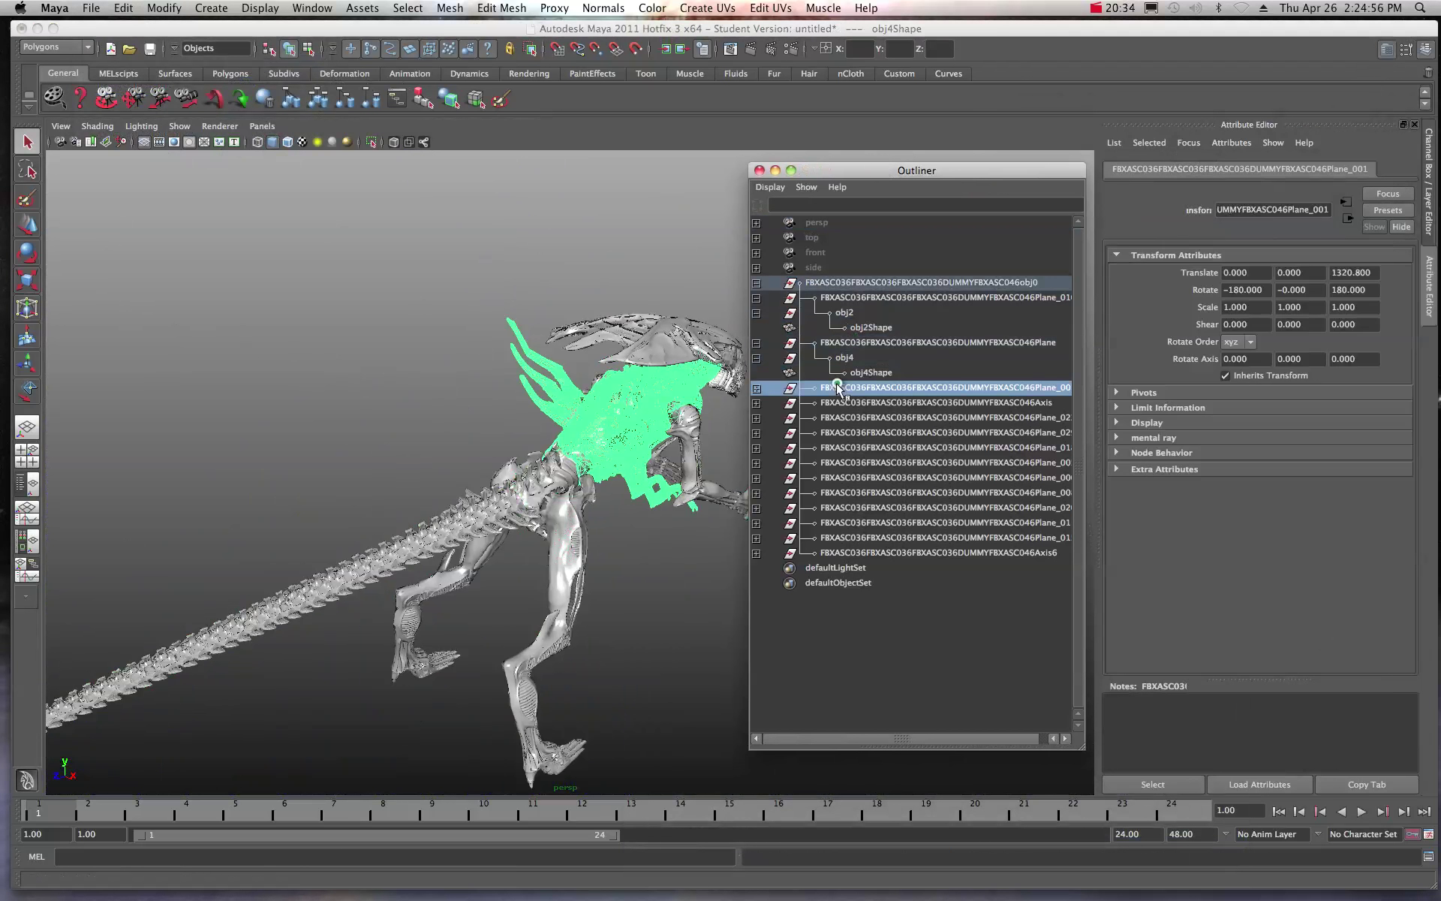
left_click(839, 403)
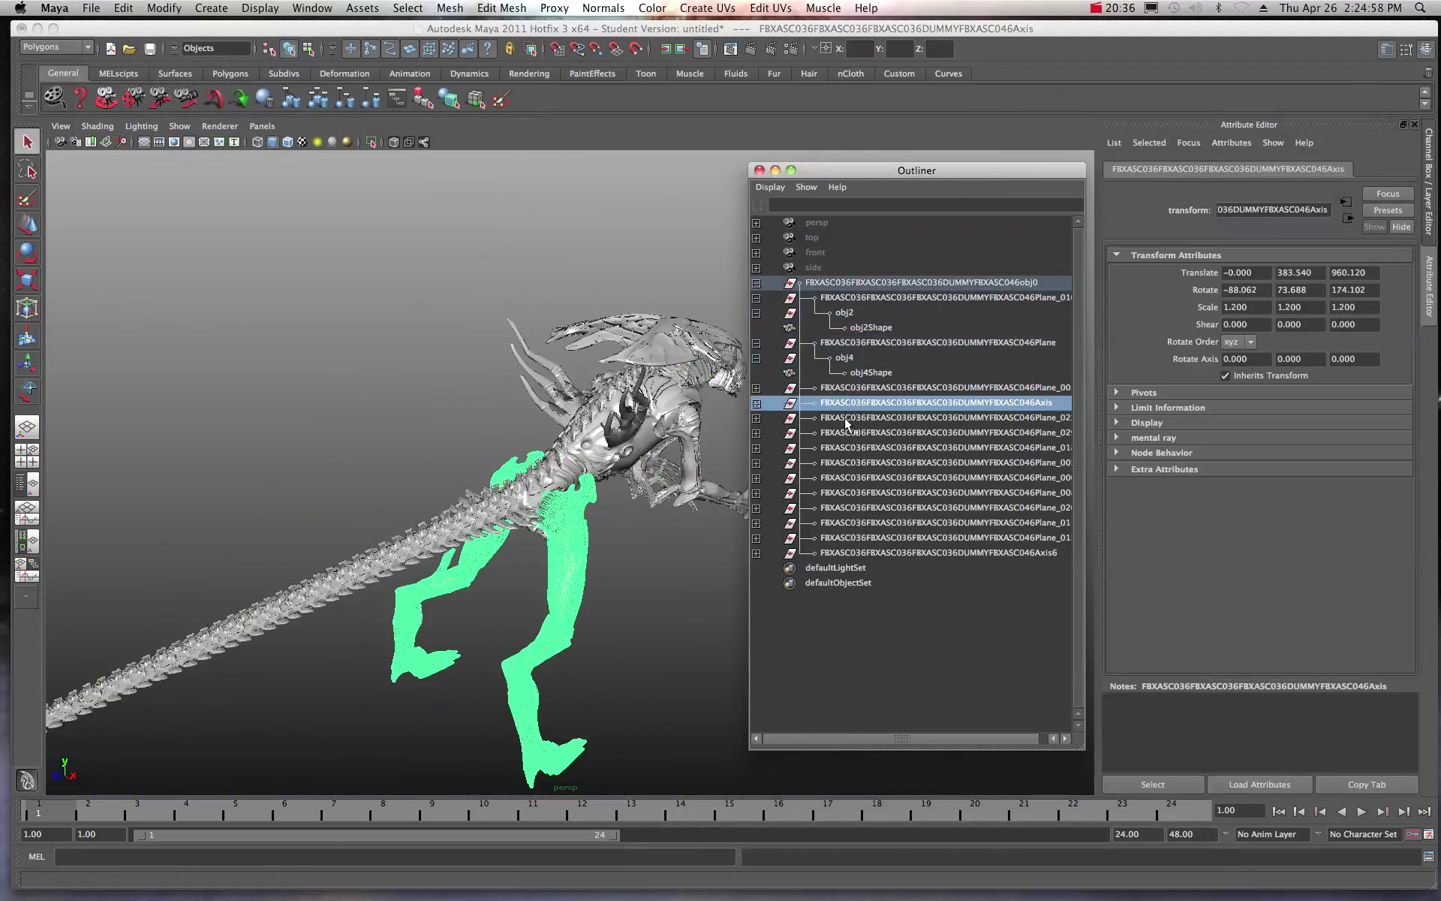
left_click(845, 418)
left_click(846, 433)
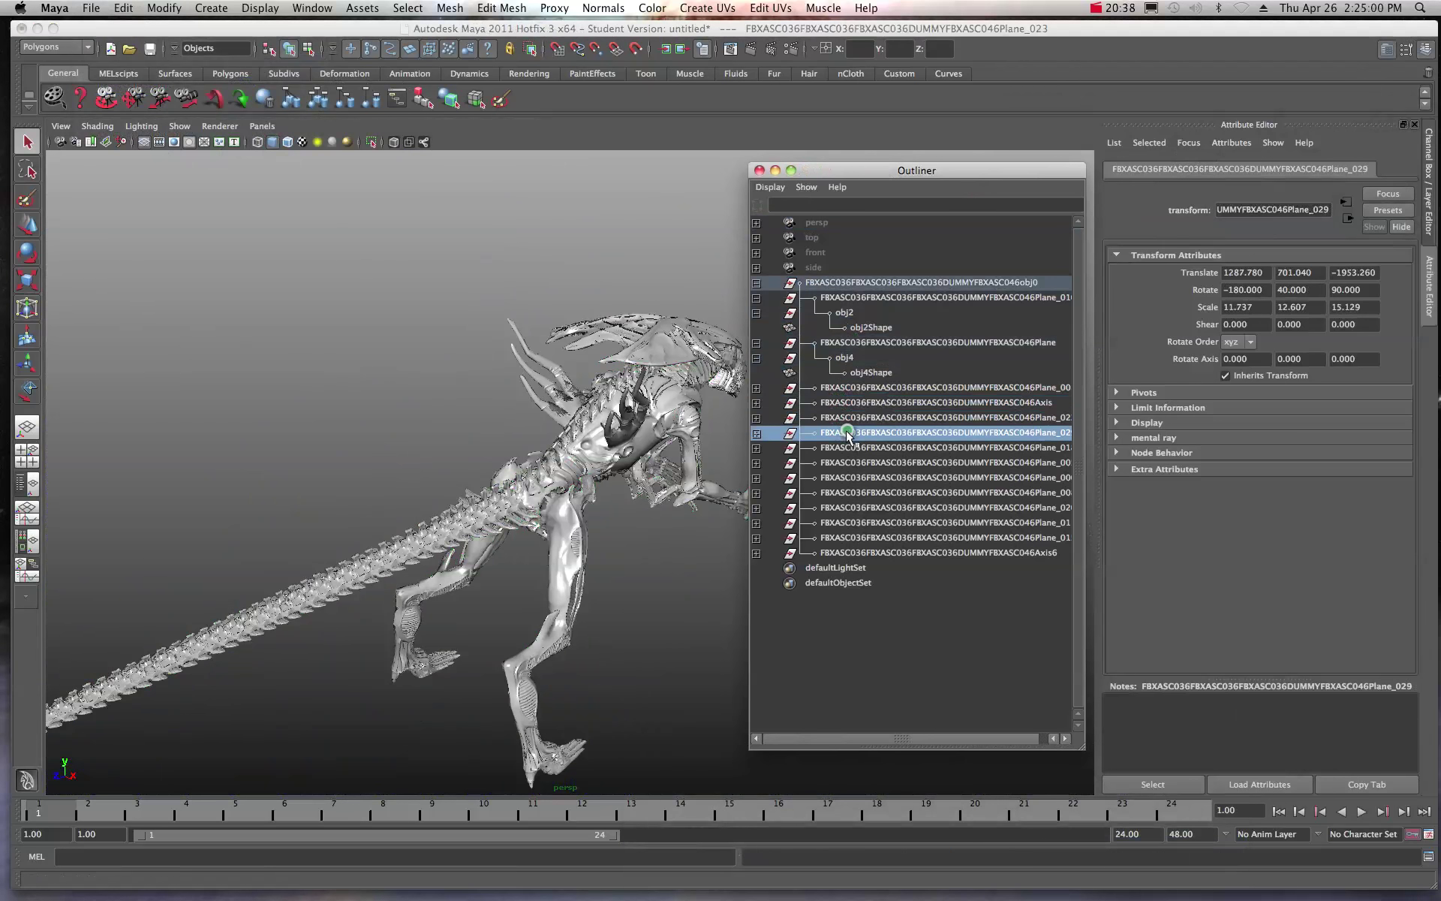
left_click(854, 449)
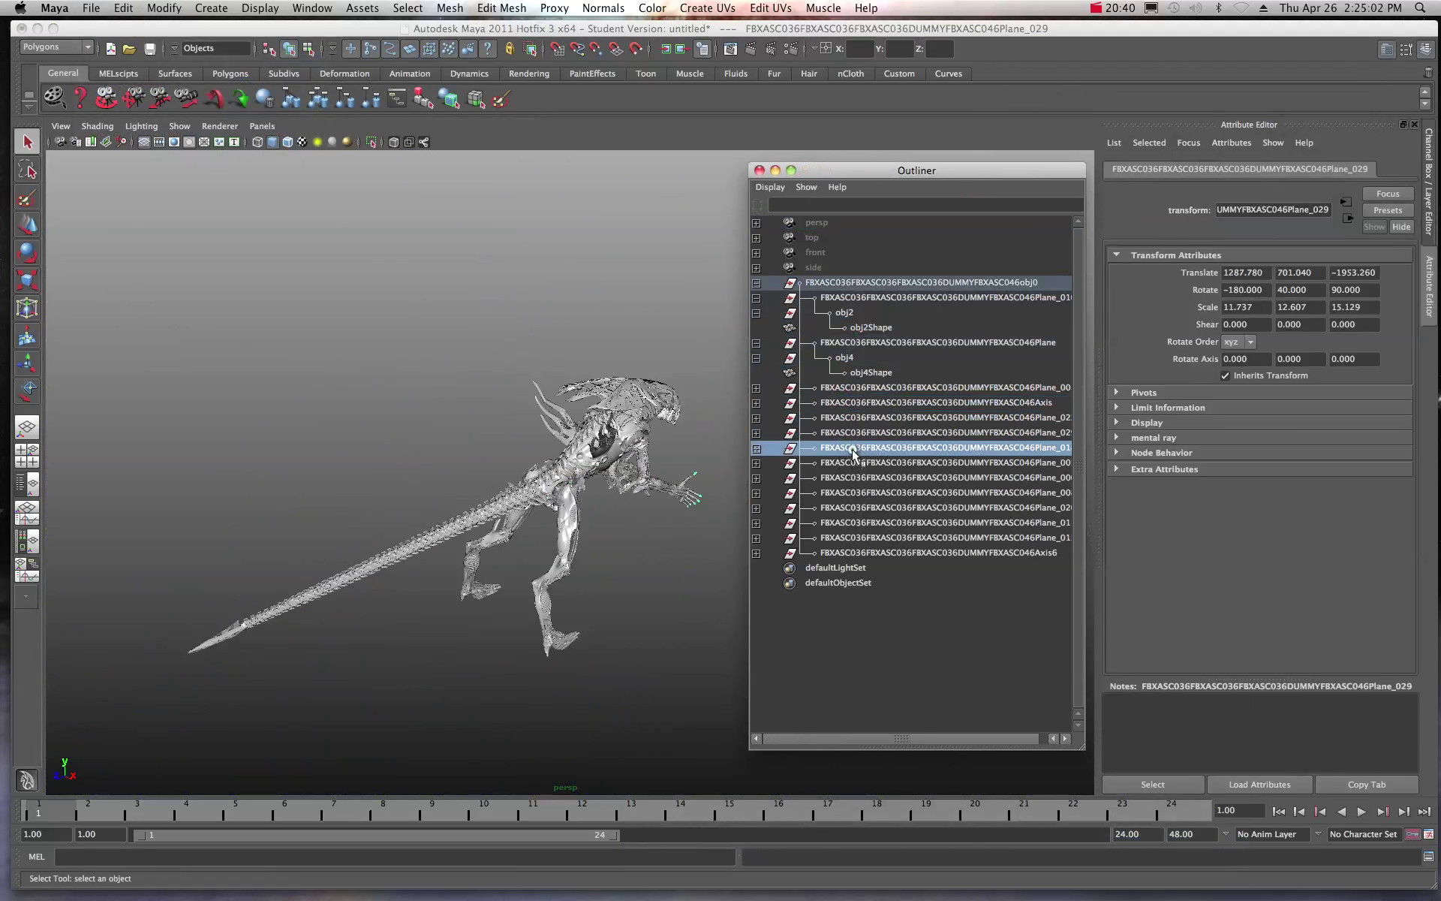
left_click(844, 463)
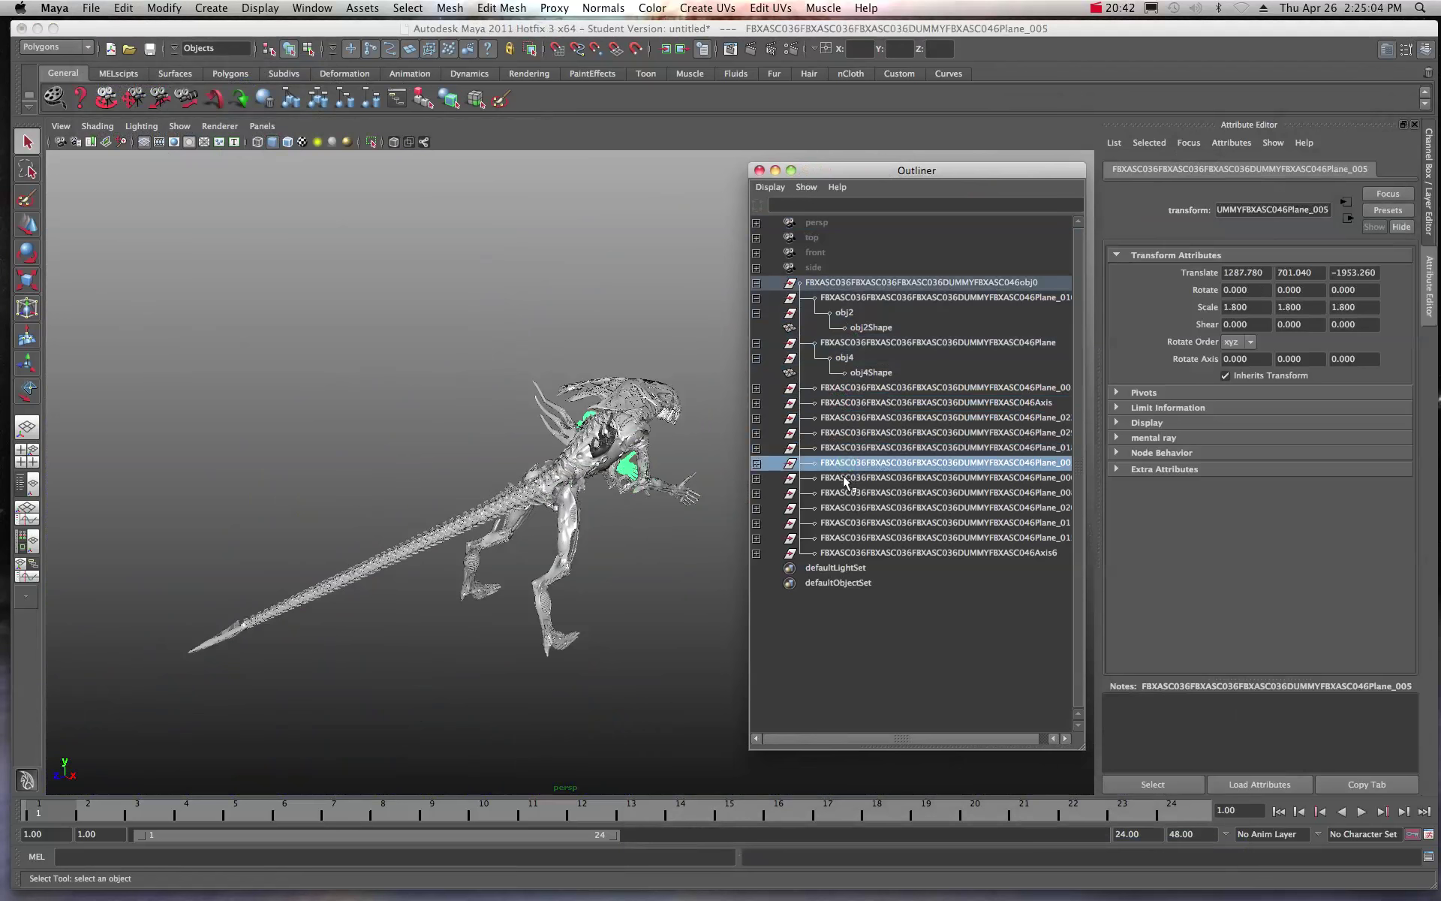
left_click(847, 479)
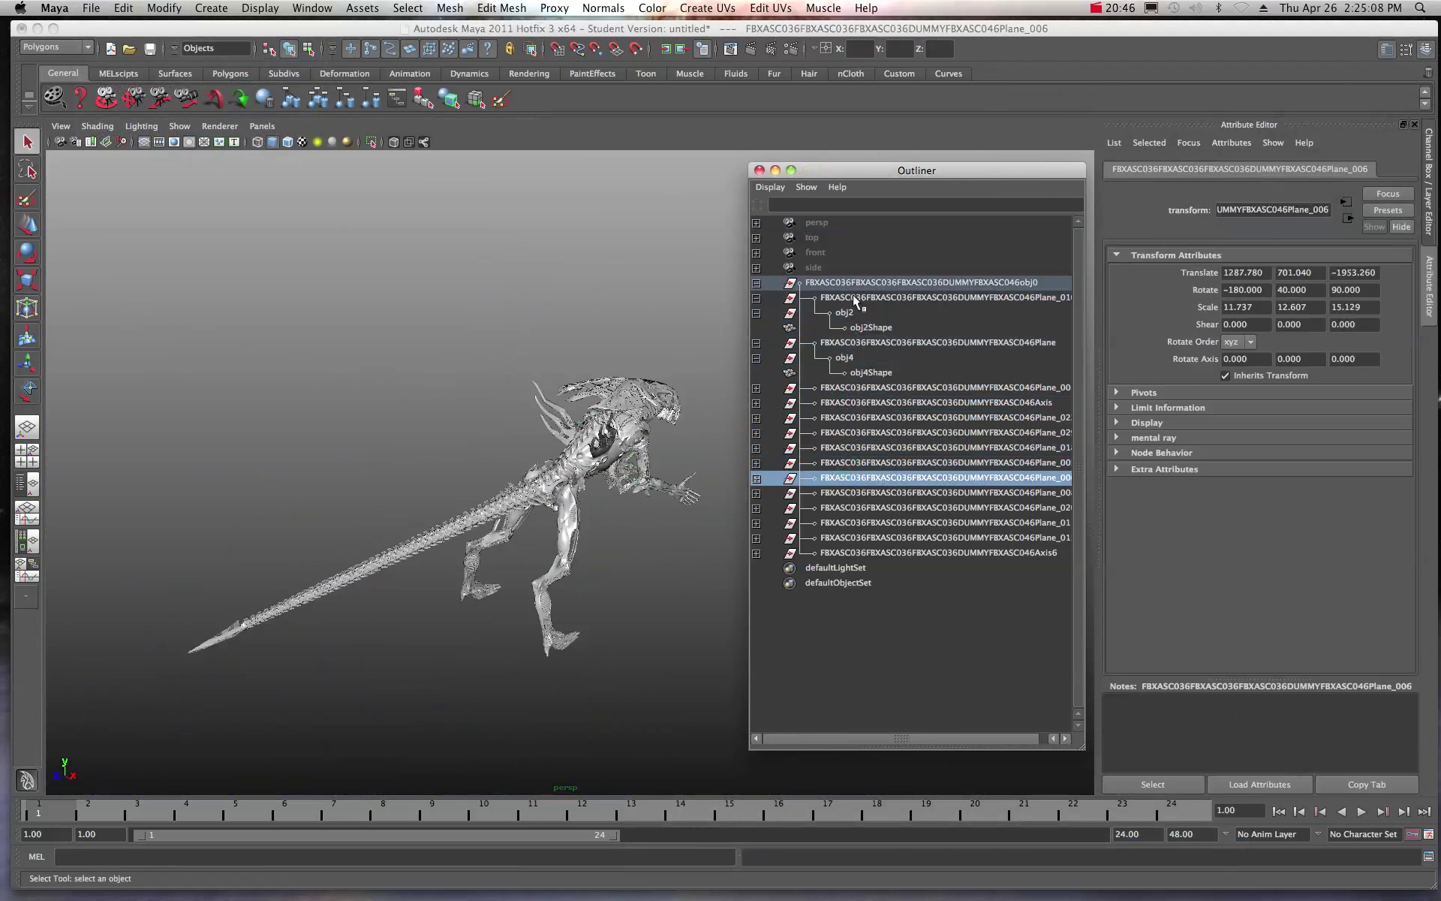
Collapse the hierarchy, select the queen's top group, show its channels in the Channel Box and close the Outliner
left_click(756, 283)
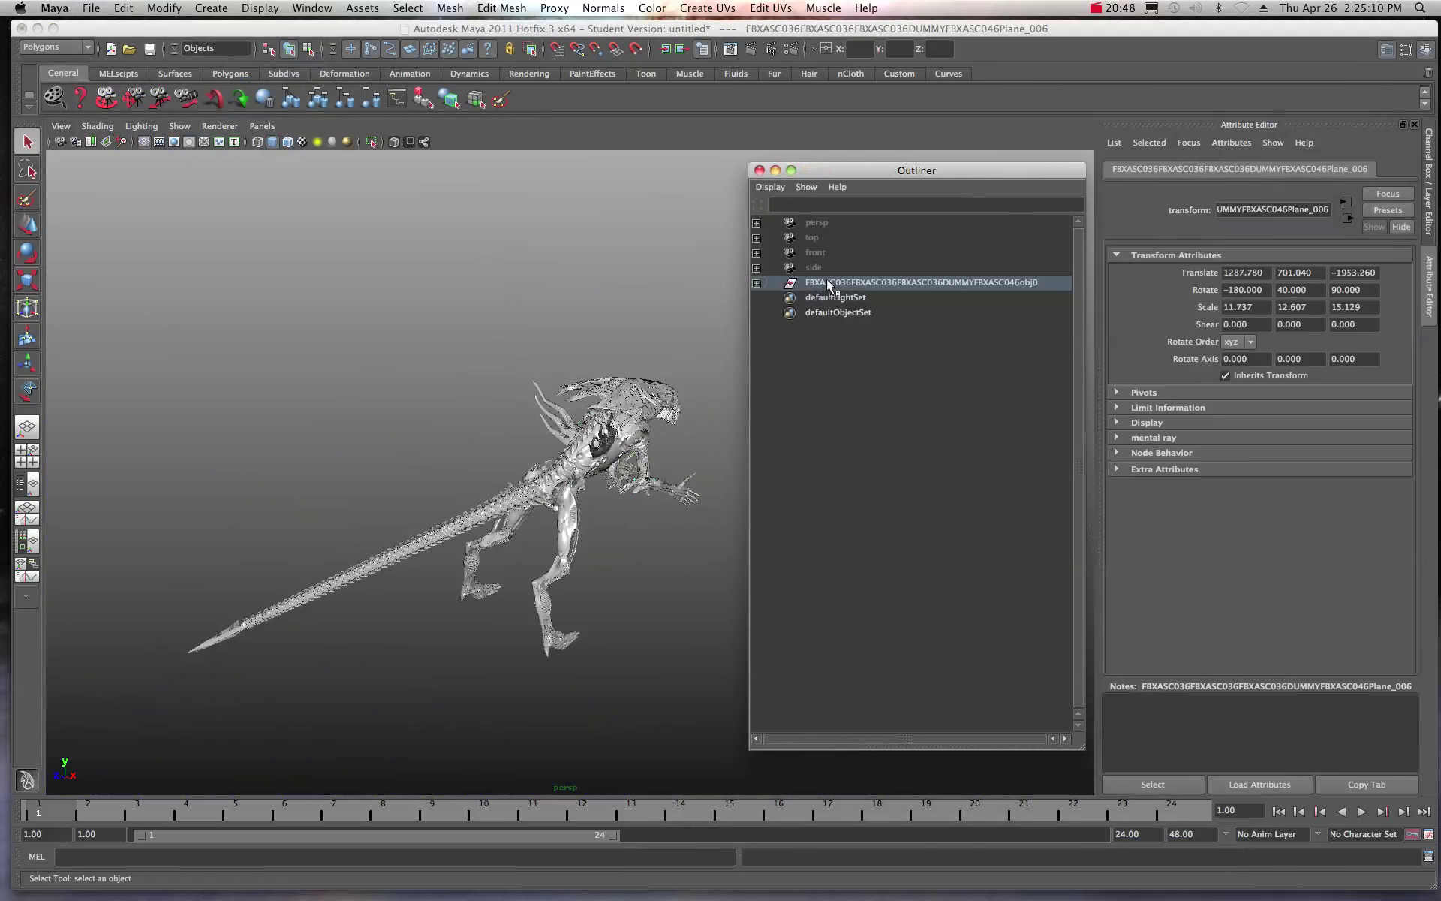
left_click_drag(950, 170, 926, 167)
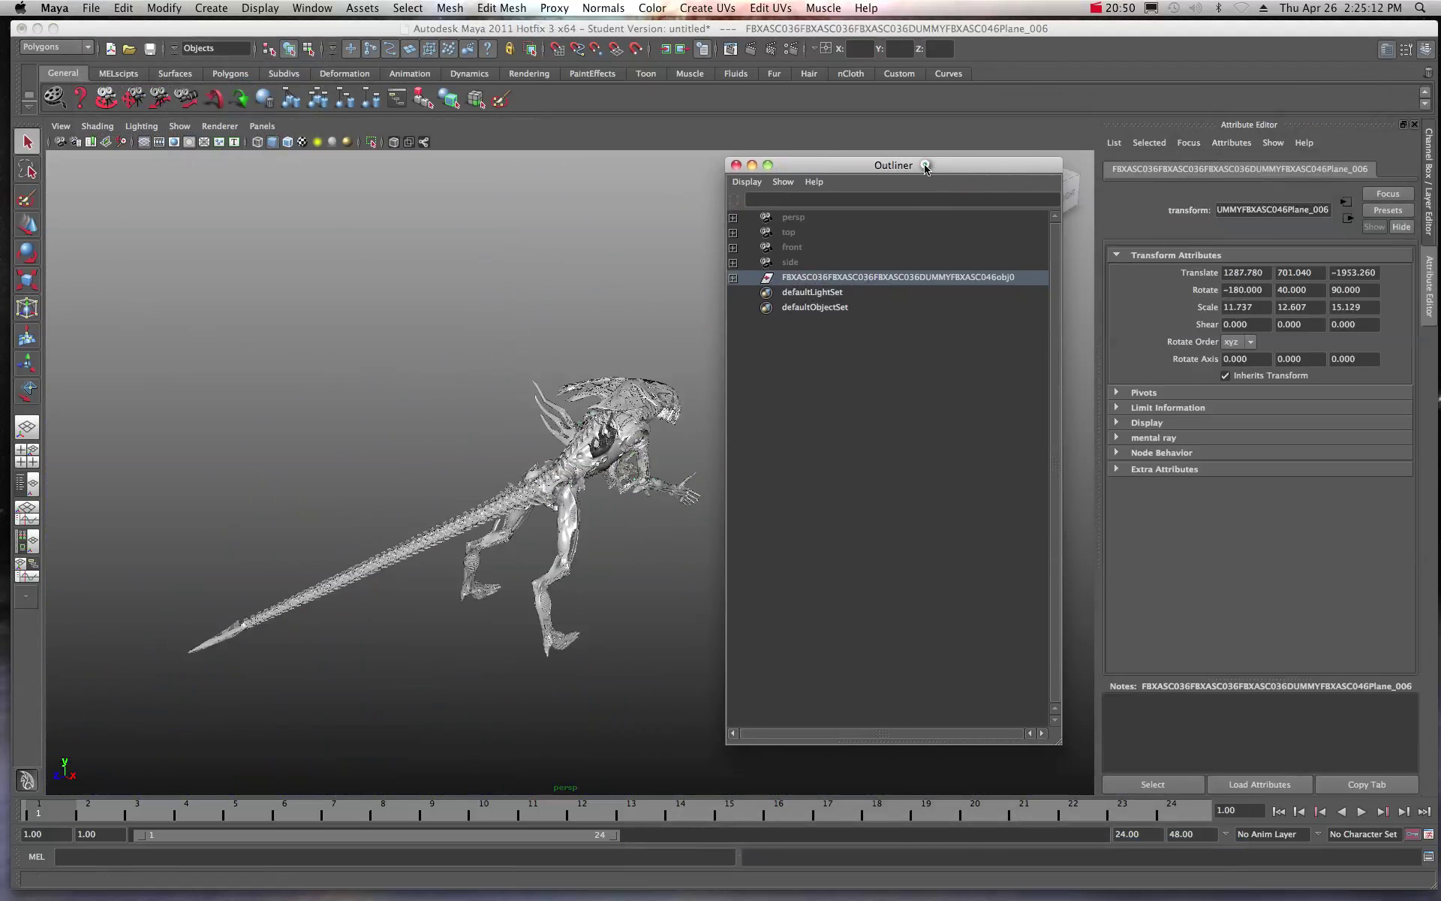
left_click(804, 276)
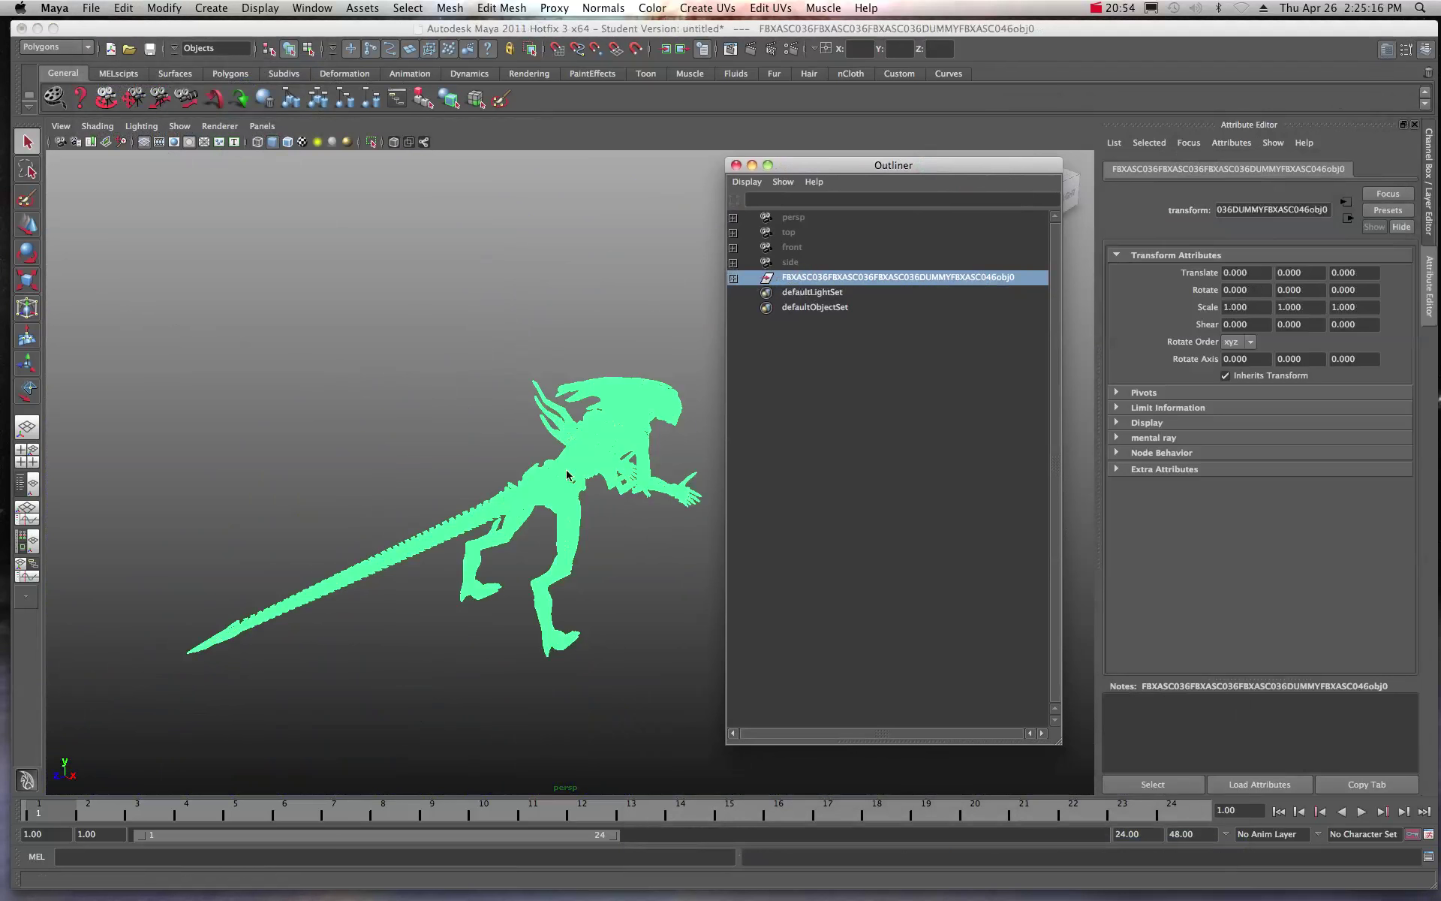
left_click(1425, 48)
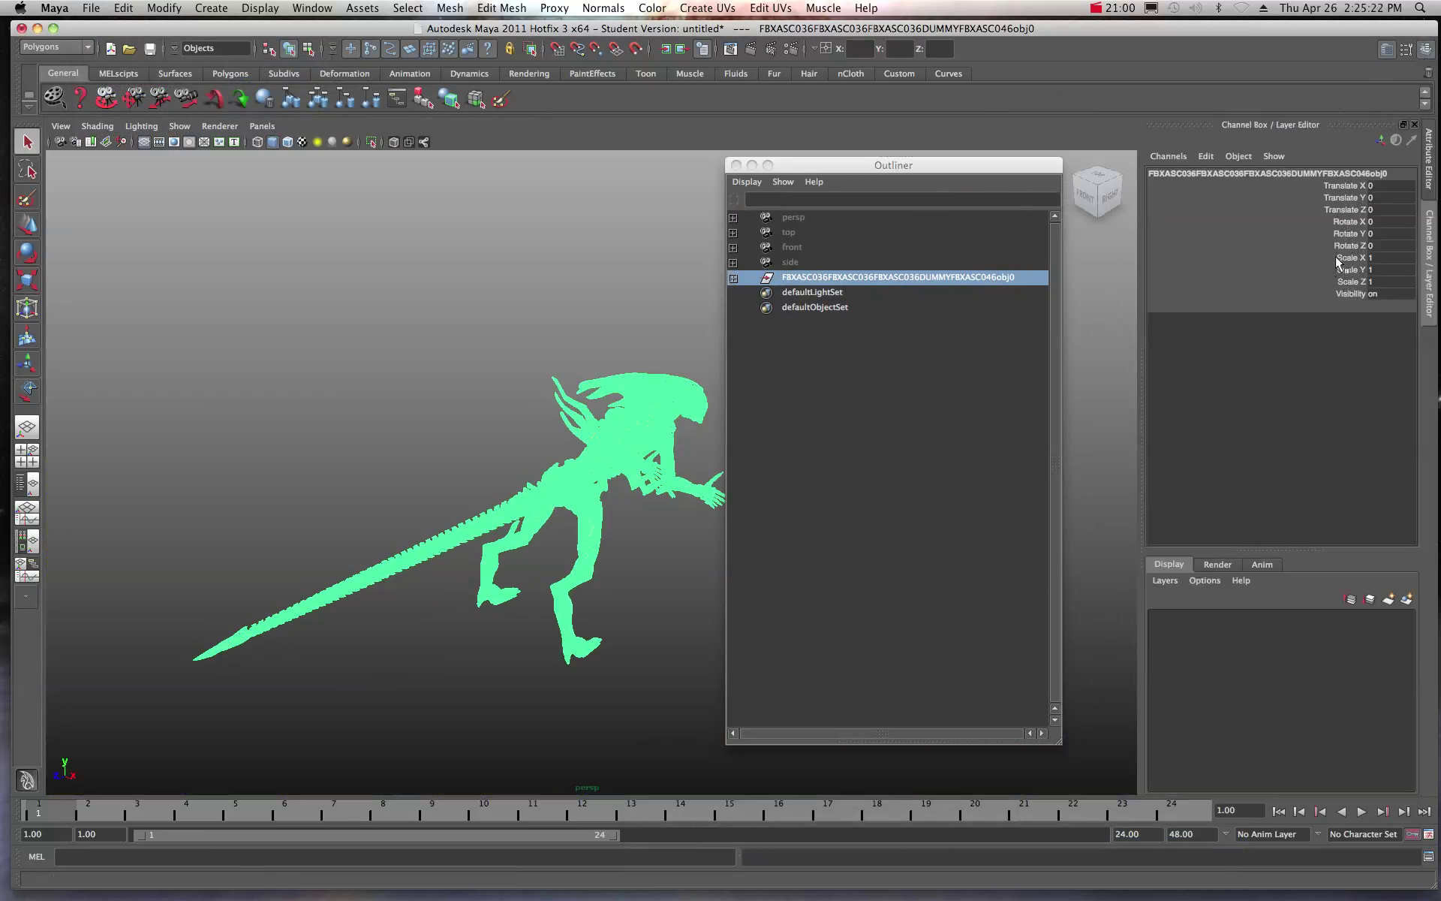
left_click(736, 164)
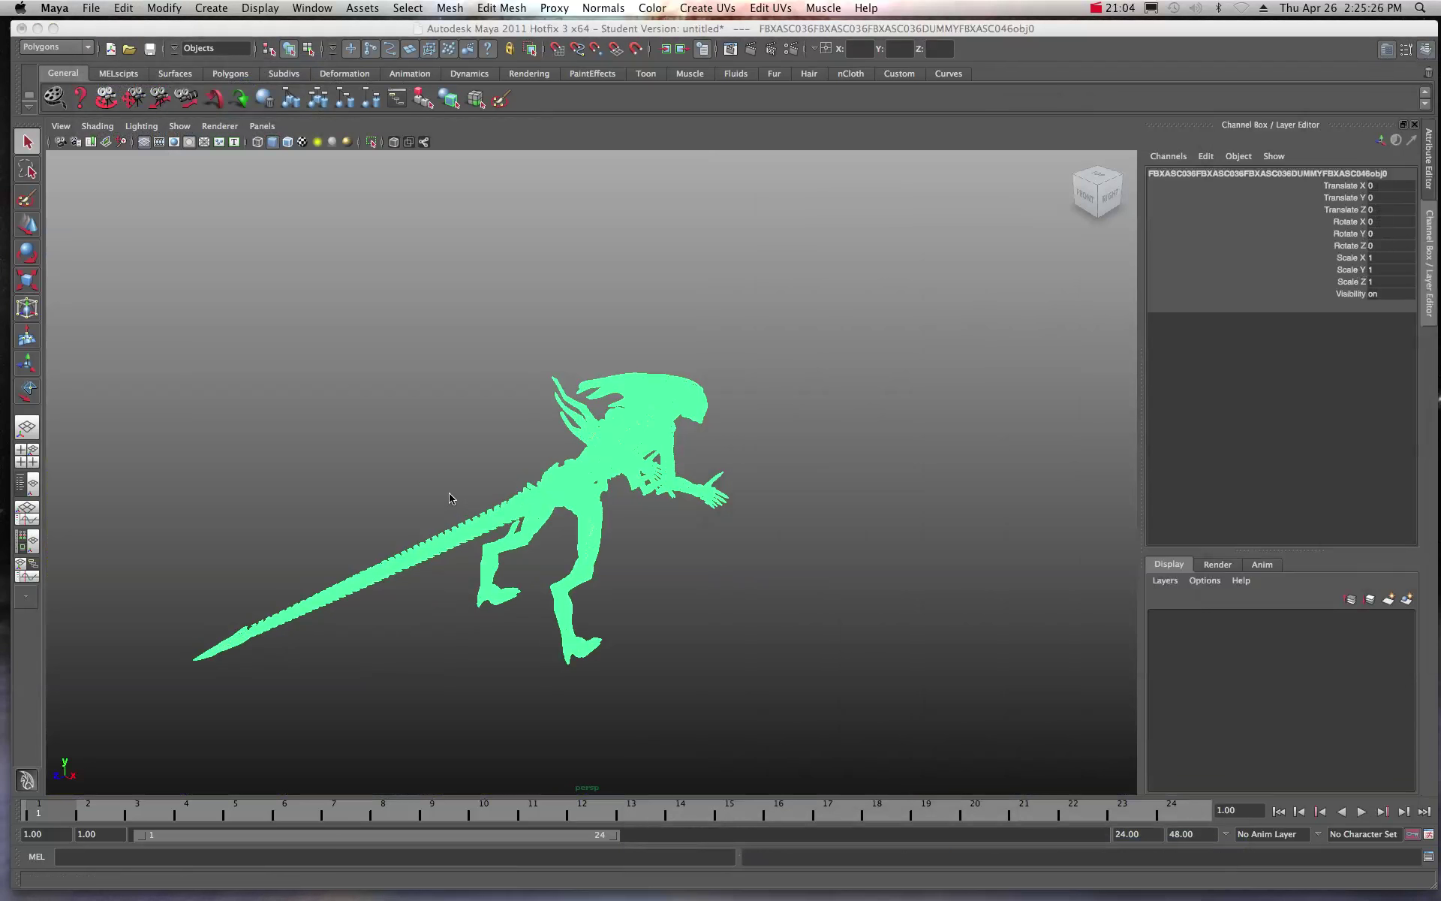
Scale the whole queen group down uniformly to about 0.037 on all axes
left_click(29, 281)
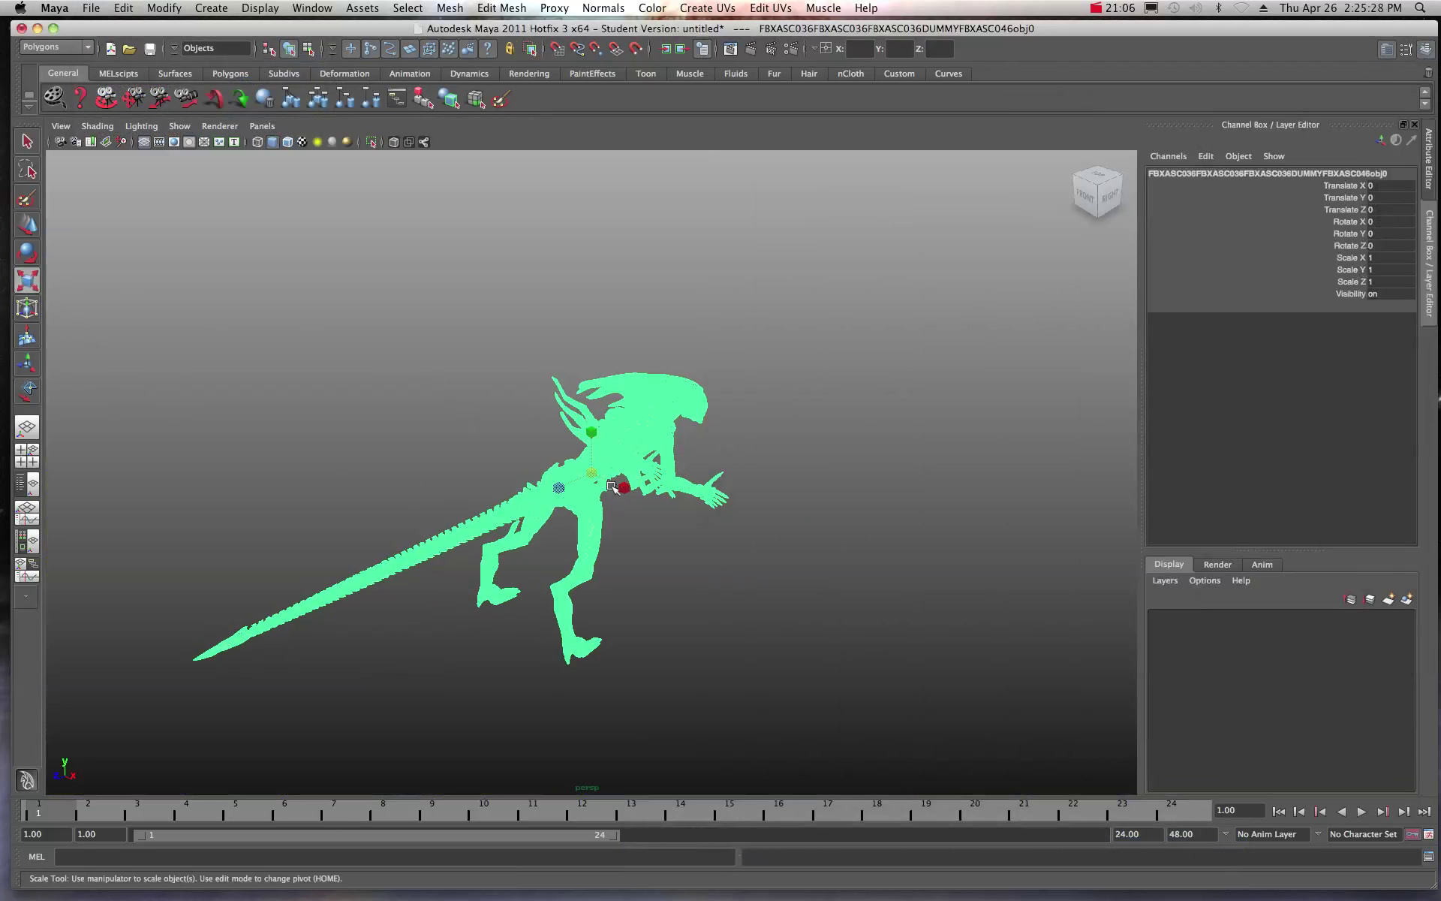
left_click_drag(594, 474, 281, 328)
scroll(435, 446, "up", 5)
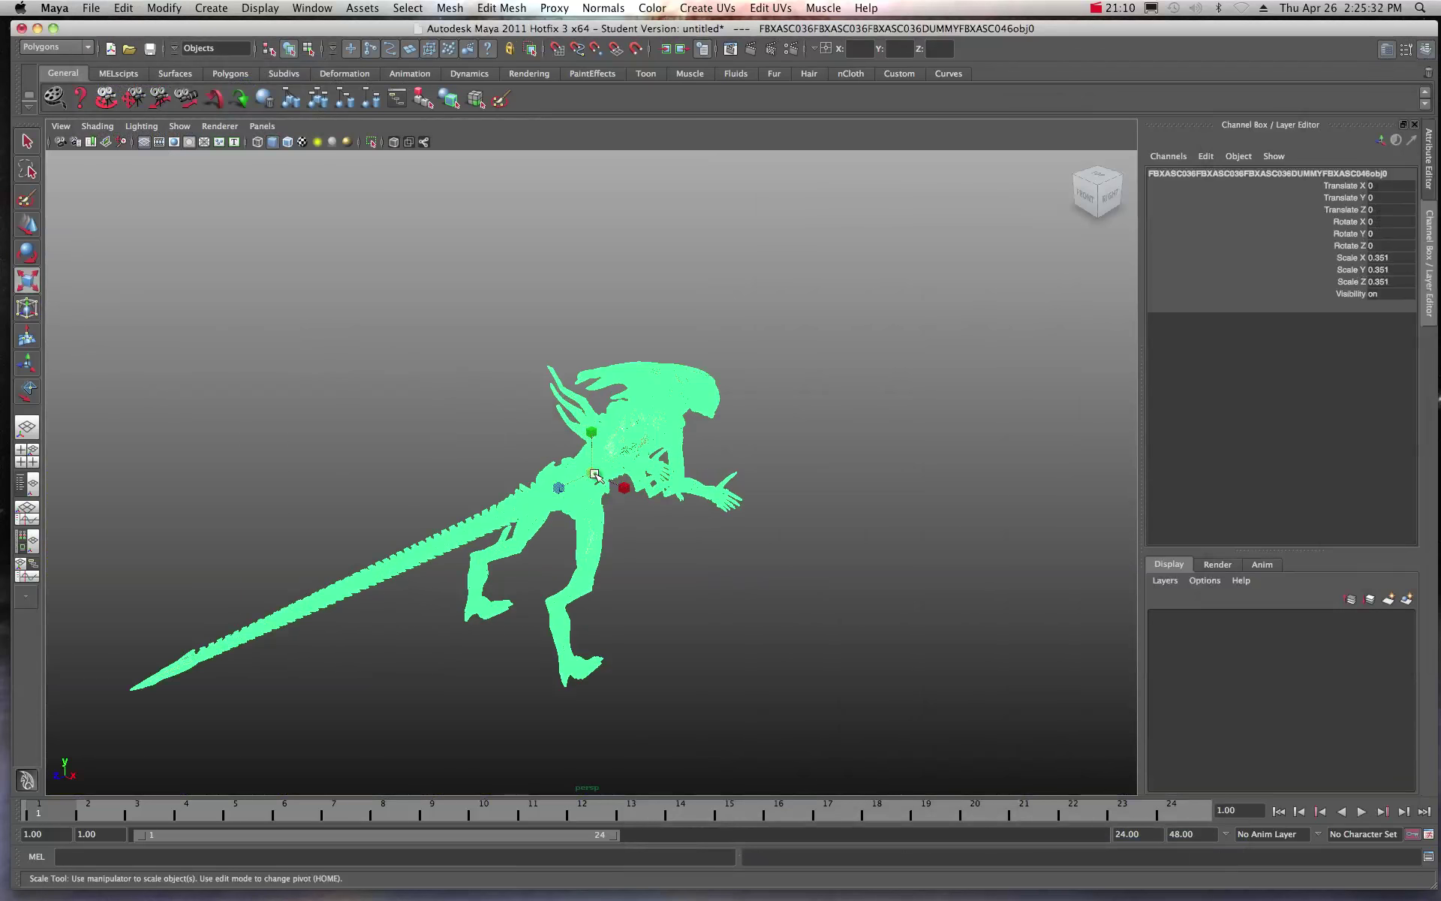
middle_click_drag(429, 377, 250, 311)
scroll(396, 421, "up", 10)
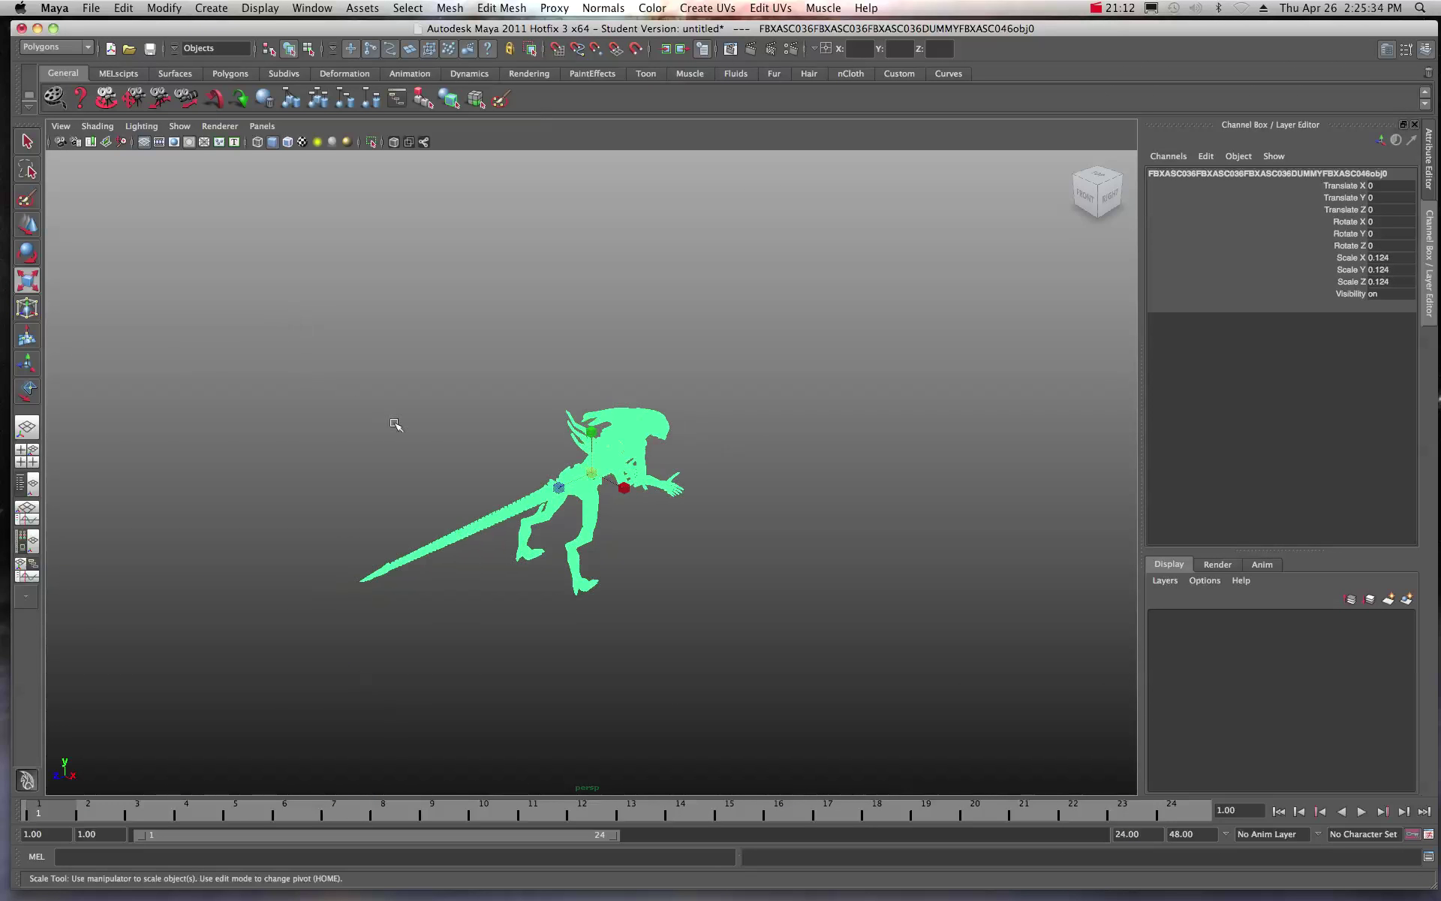
left_click_drag(594, 474, 222, 264)
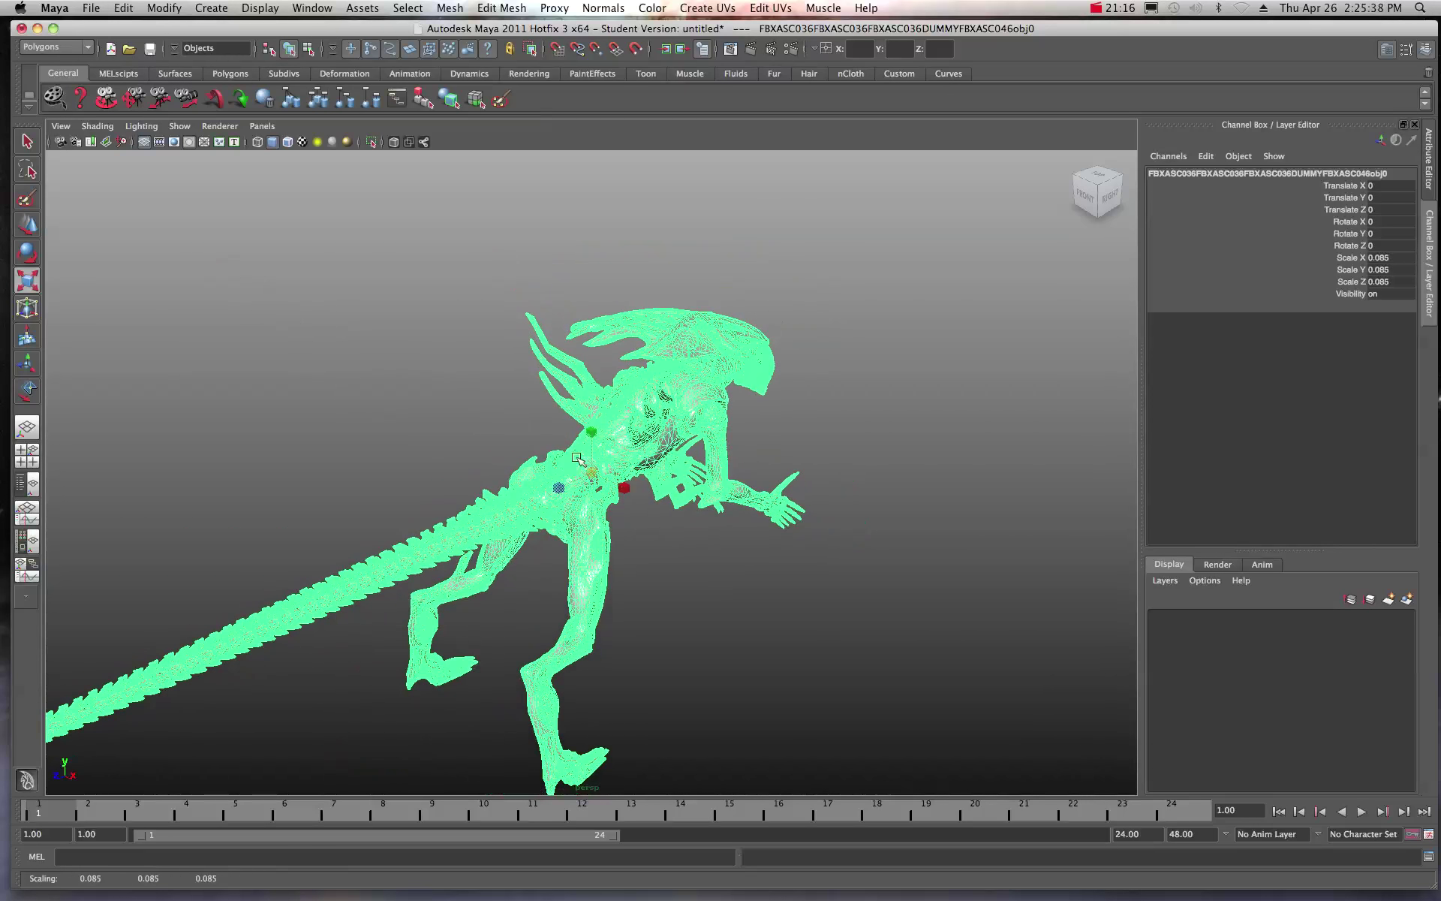
middle_click_drag(476, 358, 135, 216)
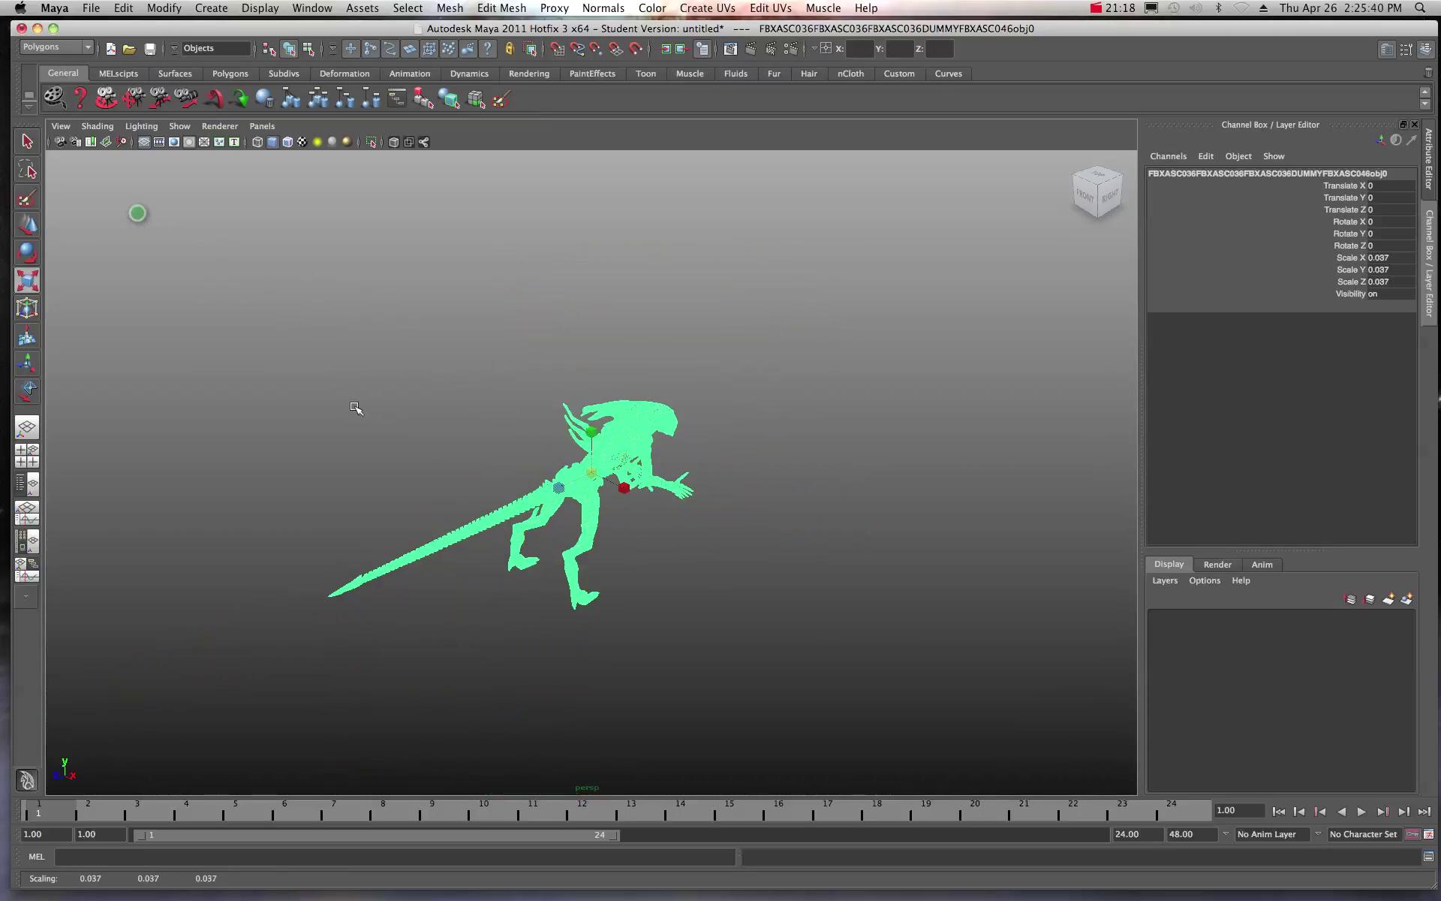
Keep shrinking the queen group uniformly to about 0.001 so that it fits within the grid
right_click_drag(354, 406, 397, 424, "alt")
left_click_drag(593, 475, 246, 216)
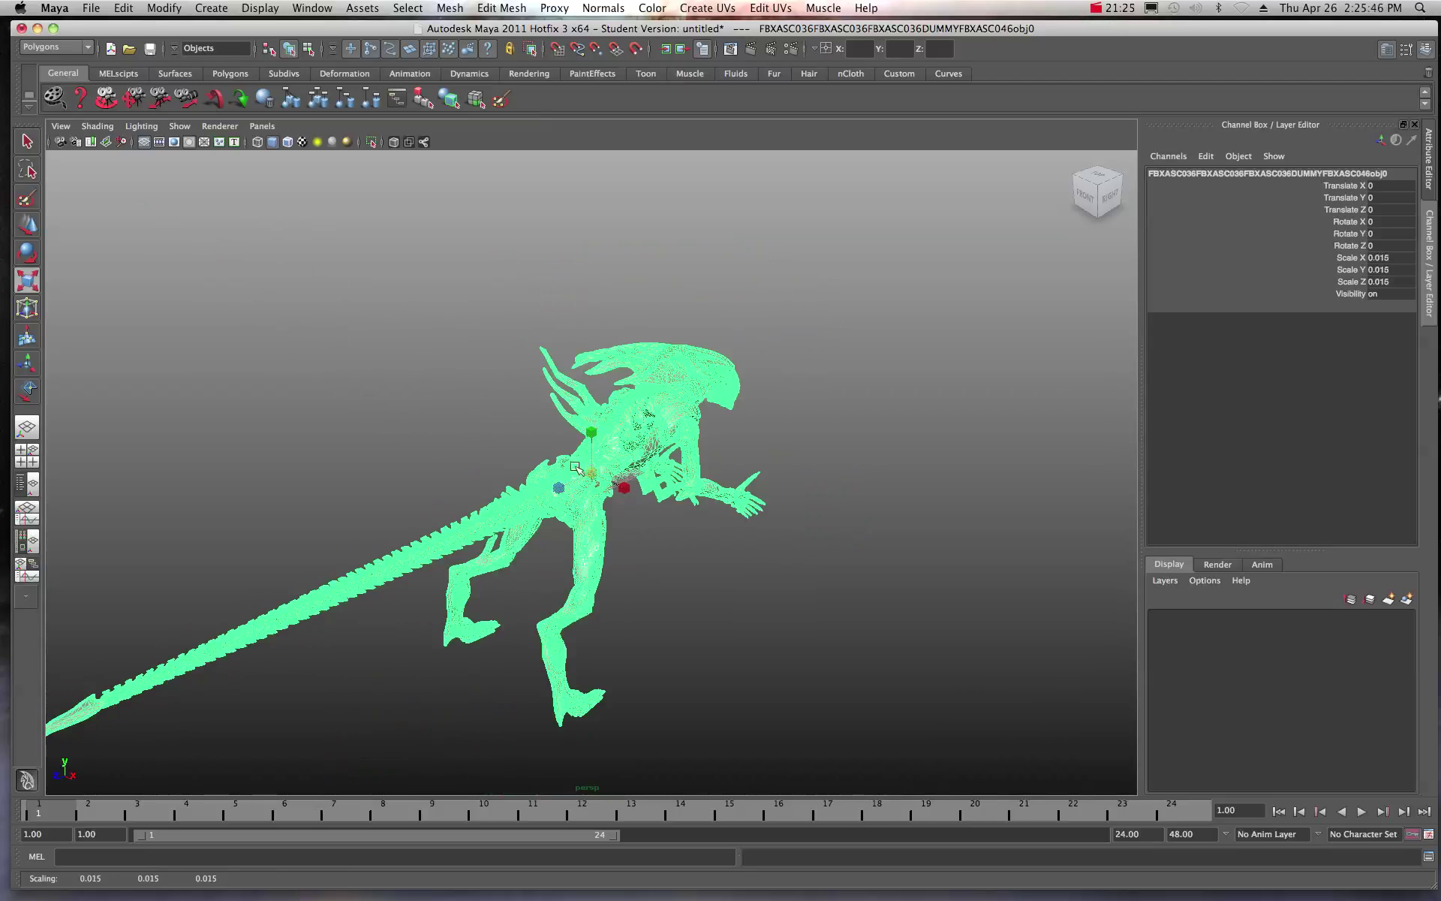
left_click_drag(593, 476, 296, 225)
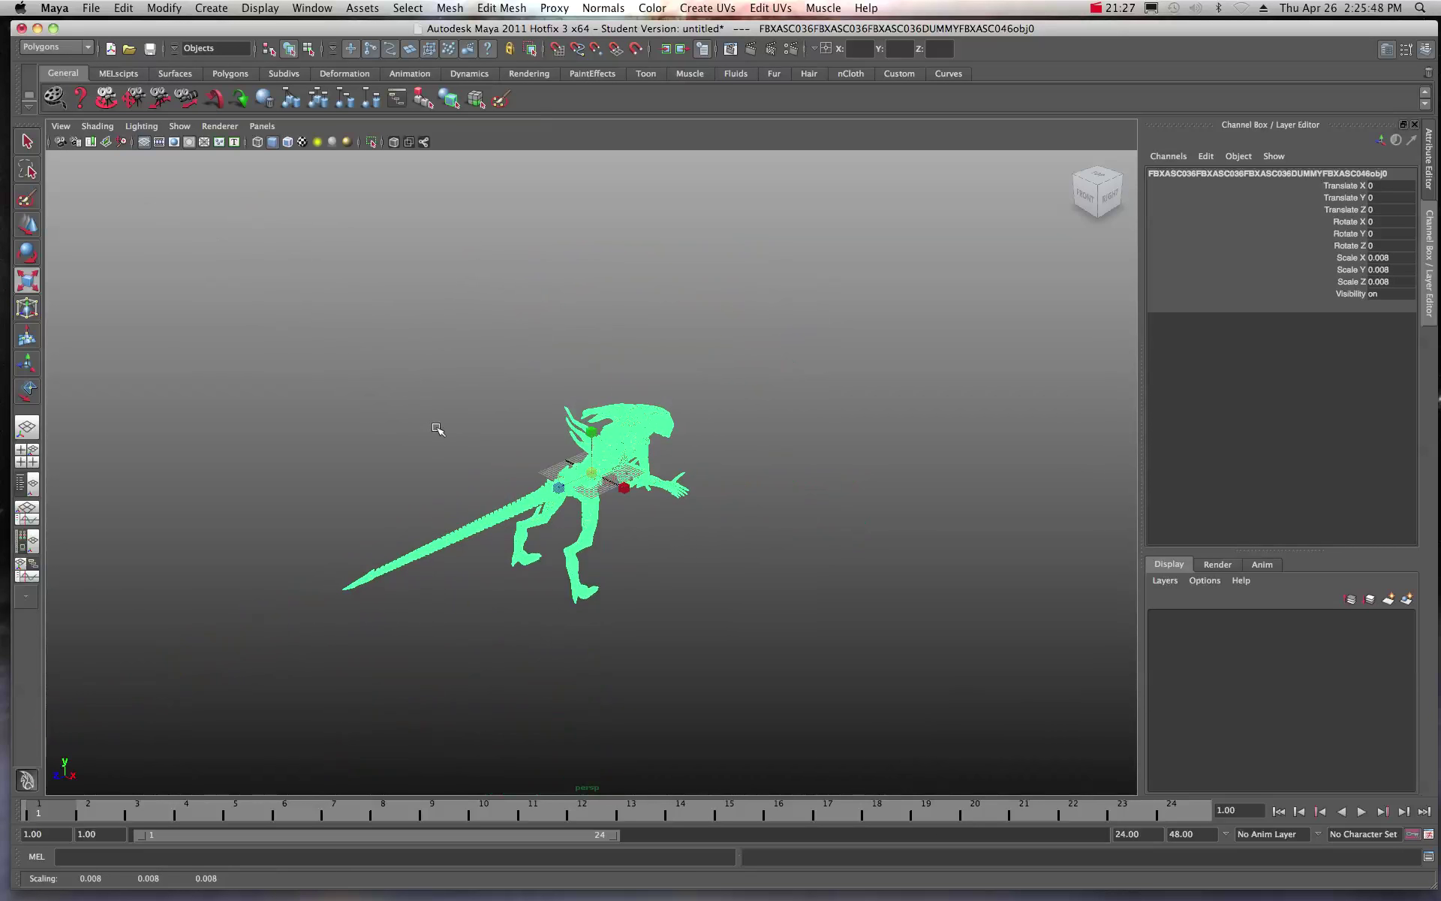
right_click_drag(440, 428, 534, 459, "alt")
left_click_drag(588, 471, 260, 315)
left_click_drag(589, 475, 376, 370)
left_click_drag(591, 473, 389, 370)
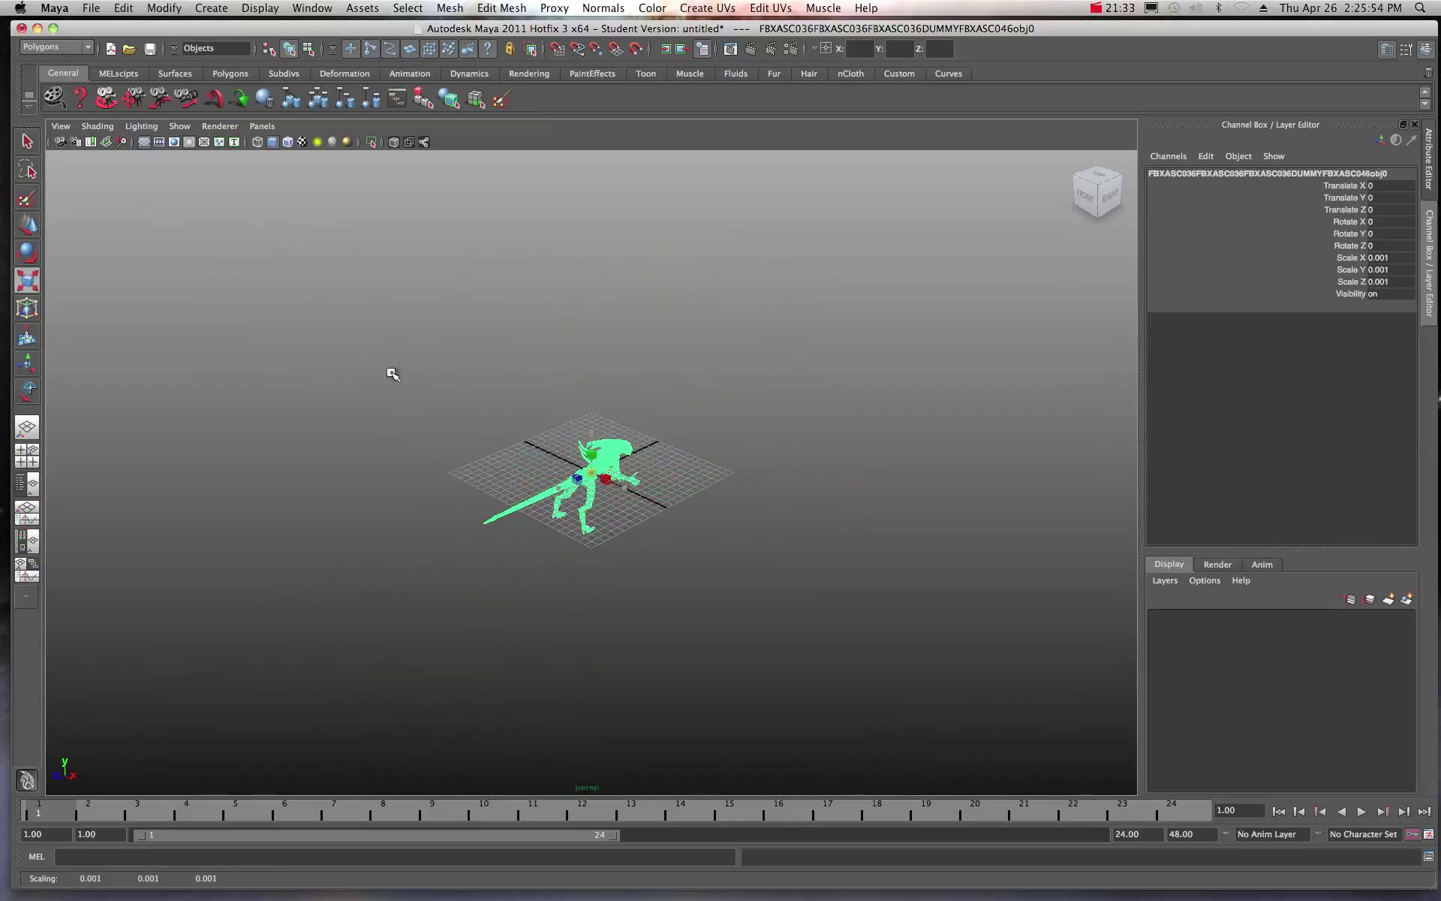
right_click_drag(390, 370, 566, 459, "alt")
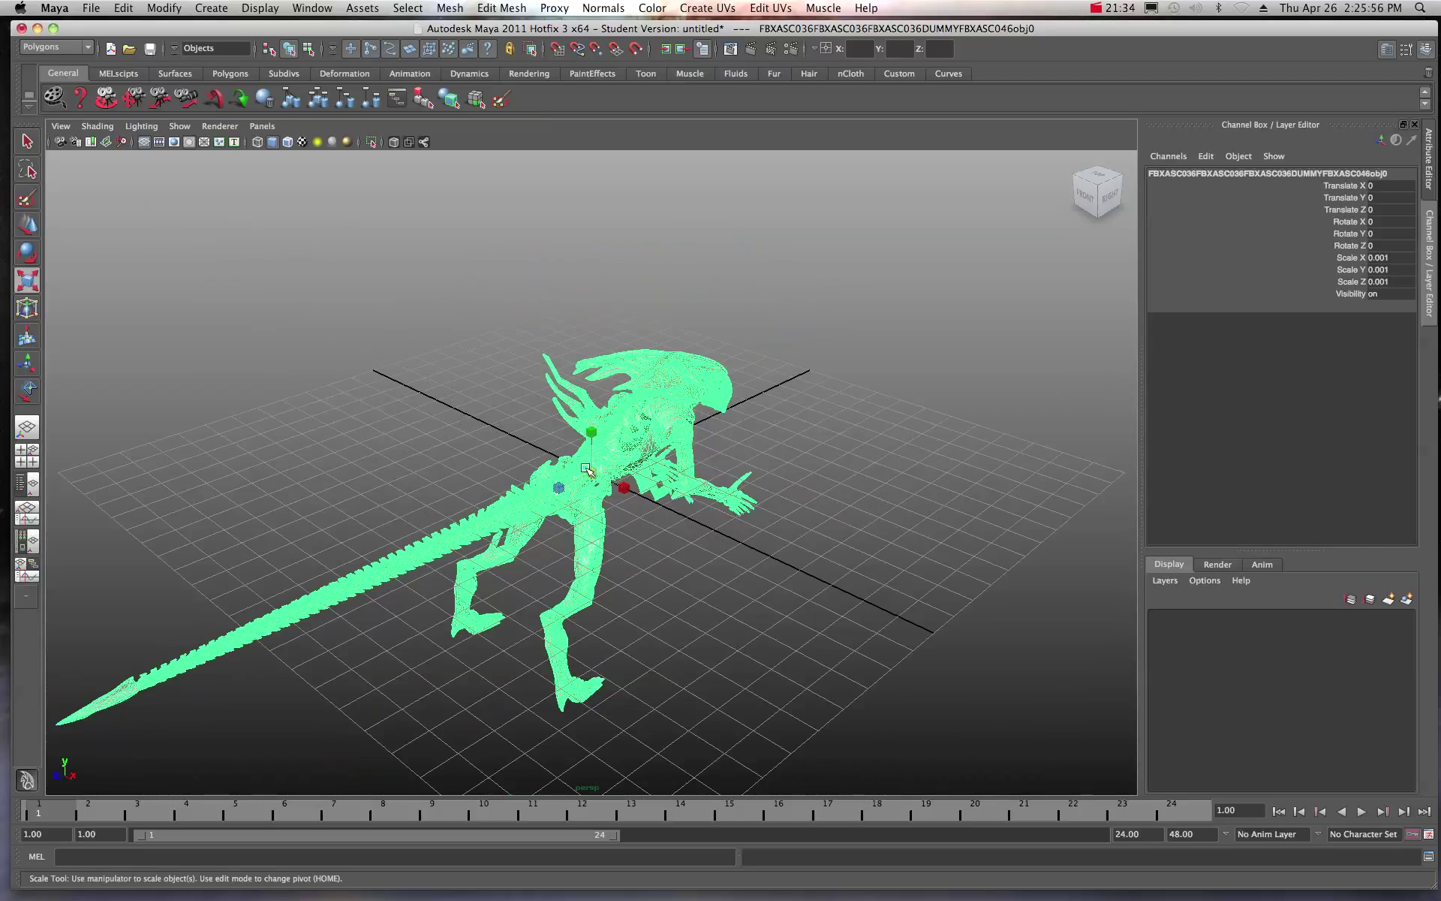
left_click_drag(589, 471, 373, 325)
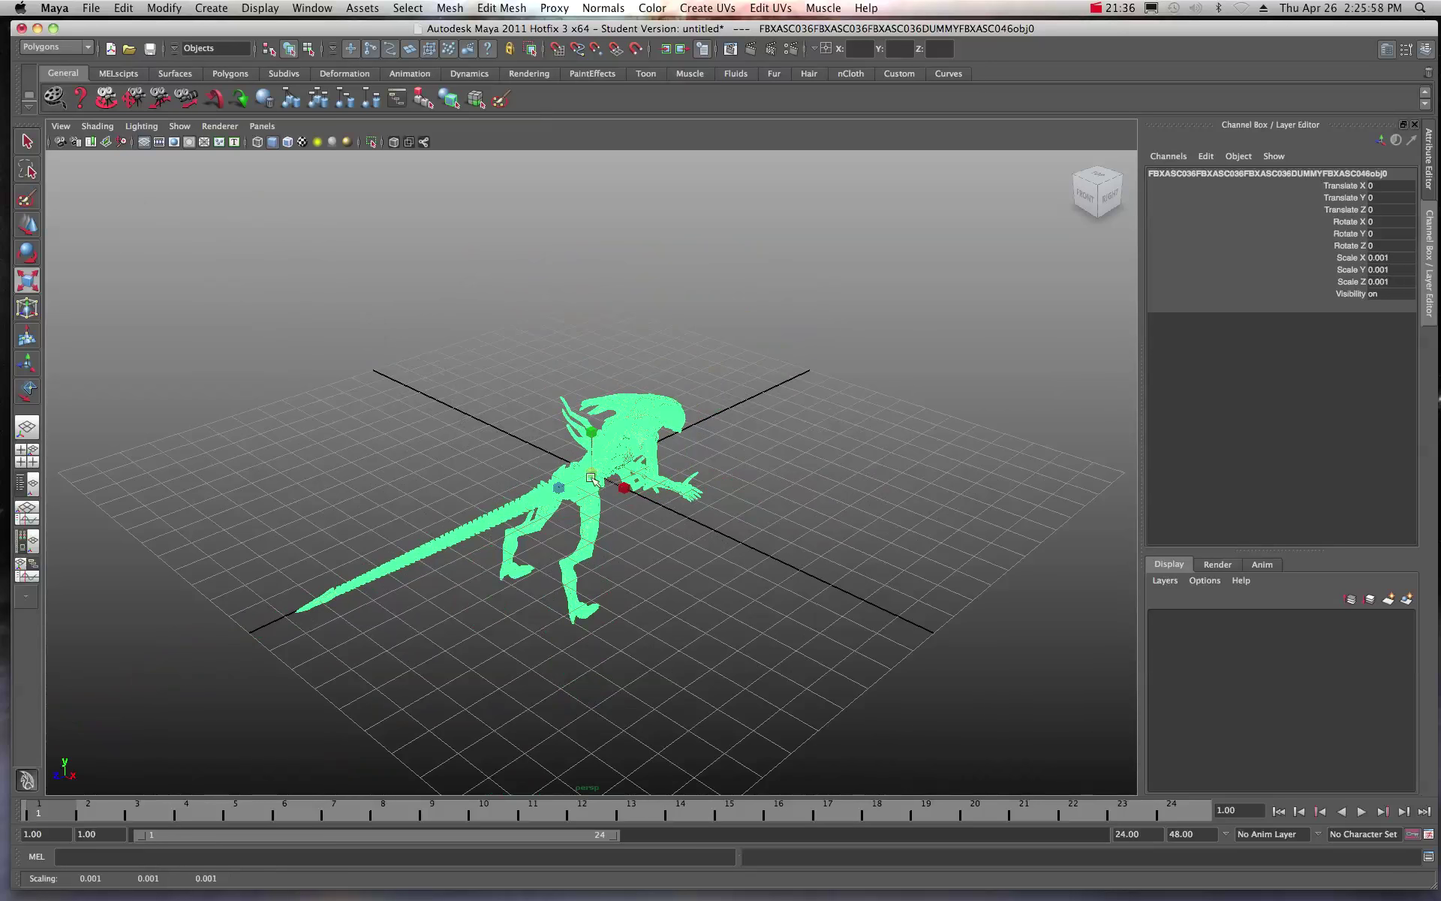
Check the queen's size against the grid from several sides and freeze the group's transformations
left_click_drag(684, 539, 829, 587, "alt")
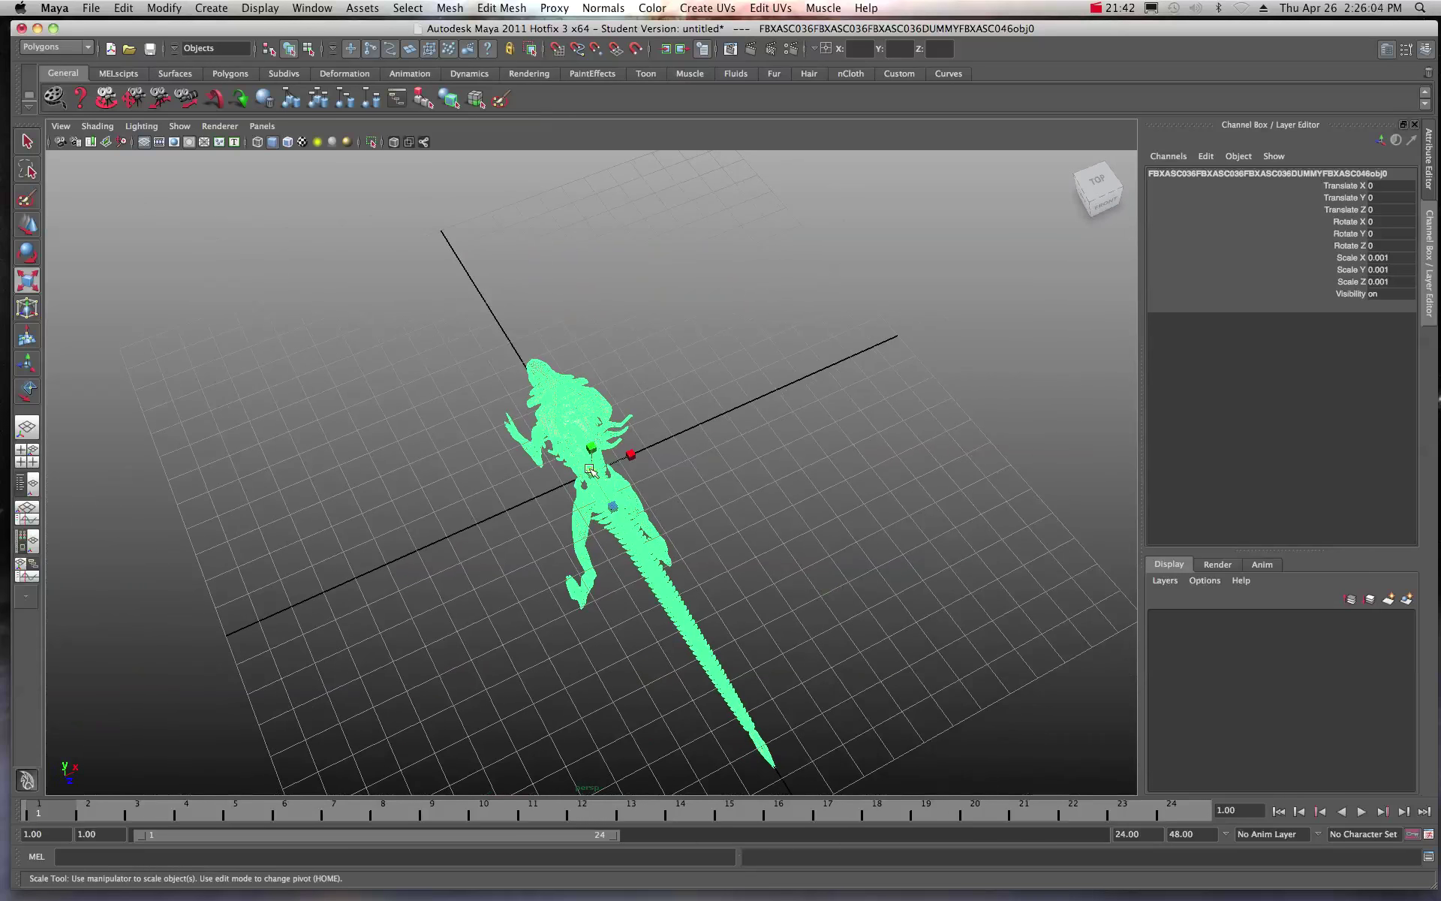
left_click_drag(734, 489, 481, 429, "alt")
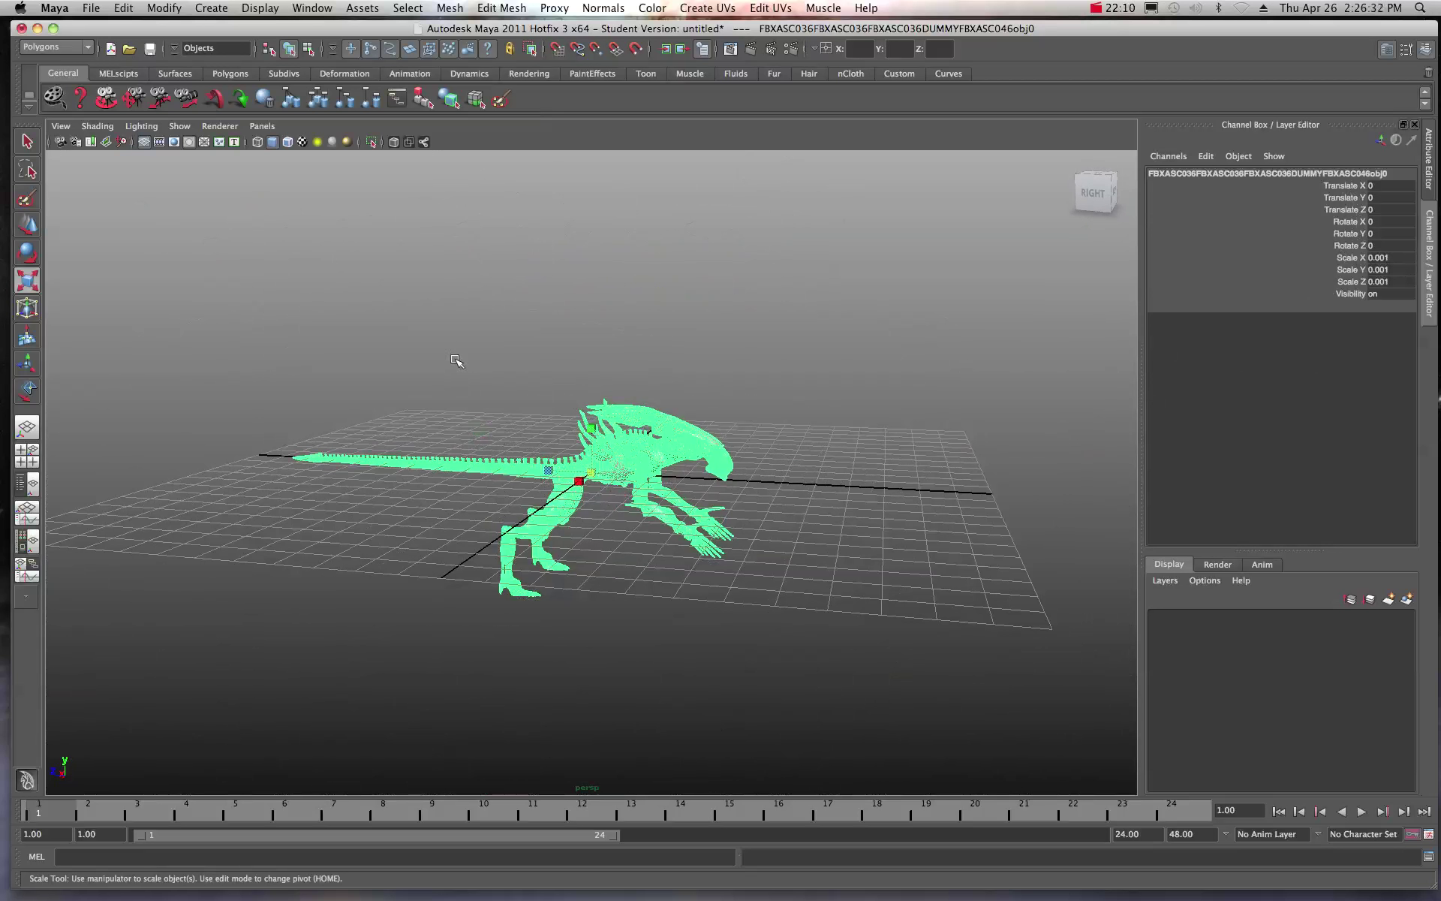
left_click(162, 9)
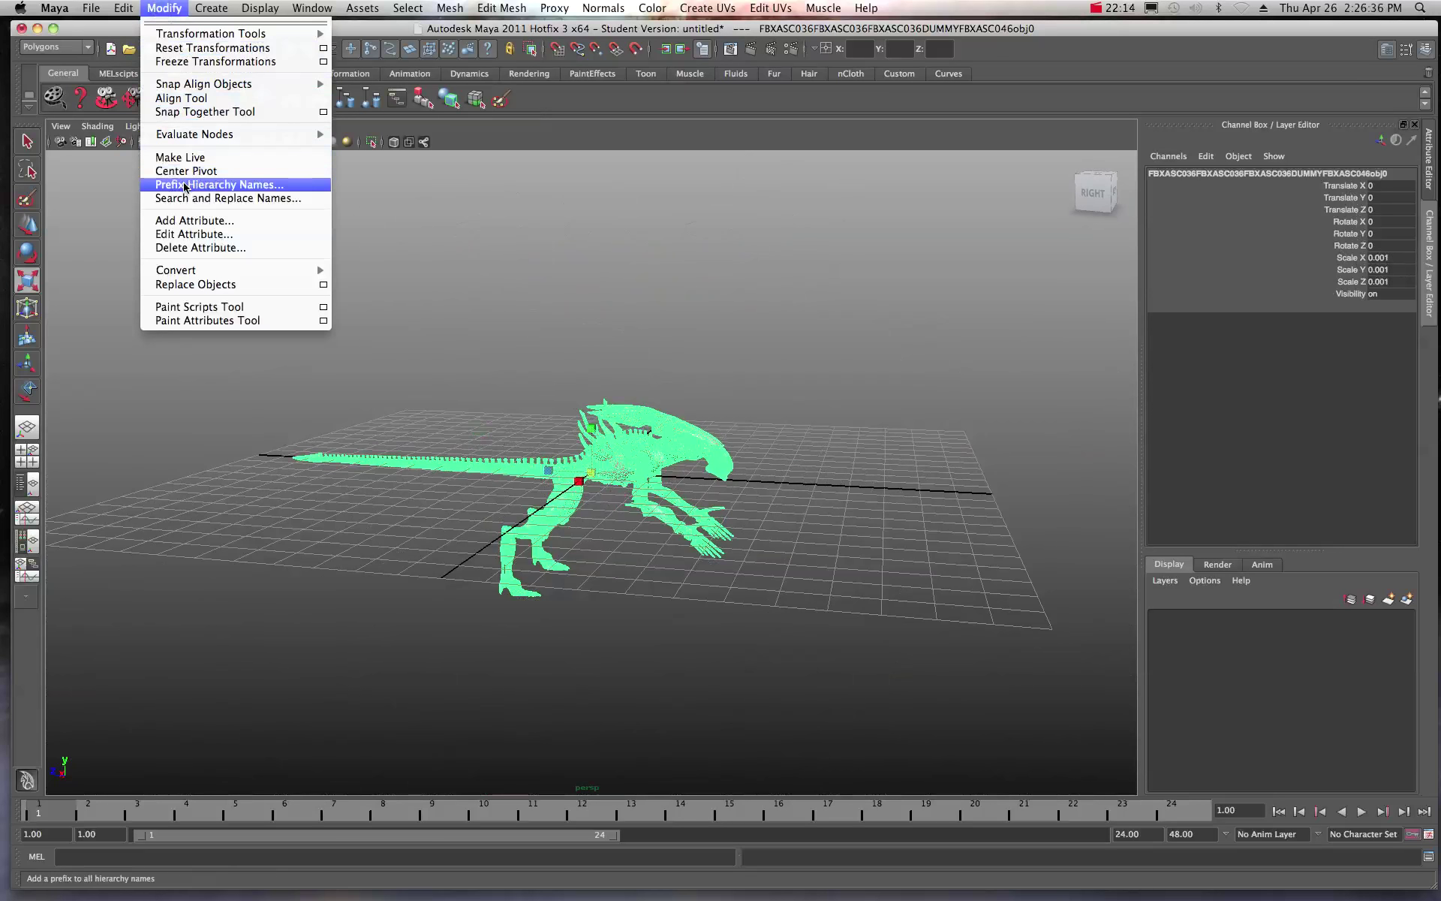
left_click(207, 62)
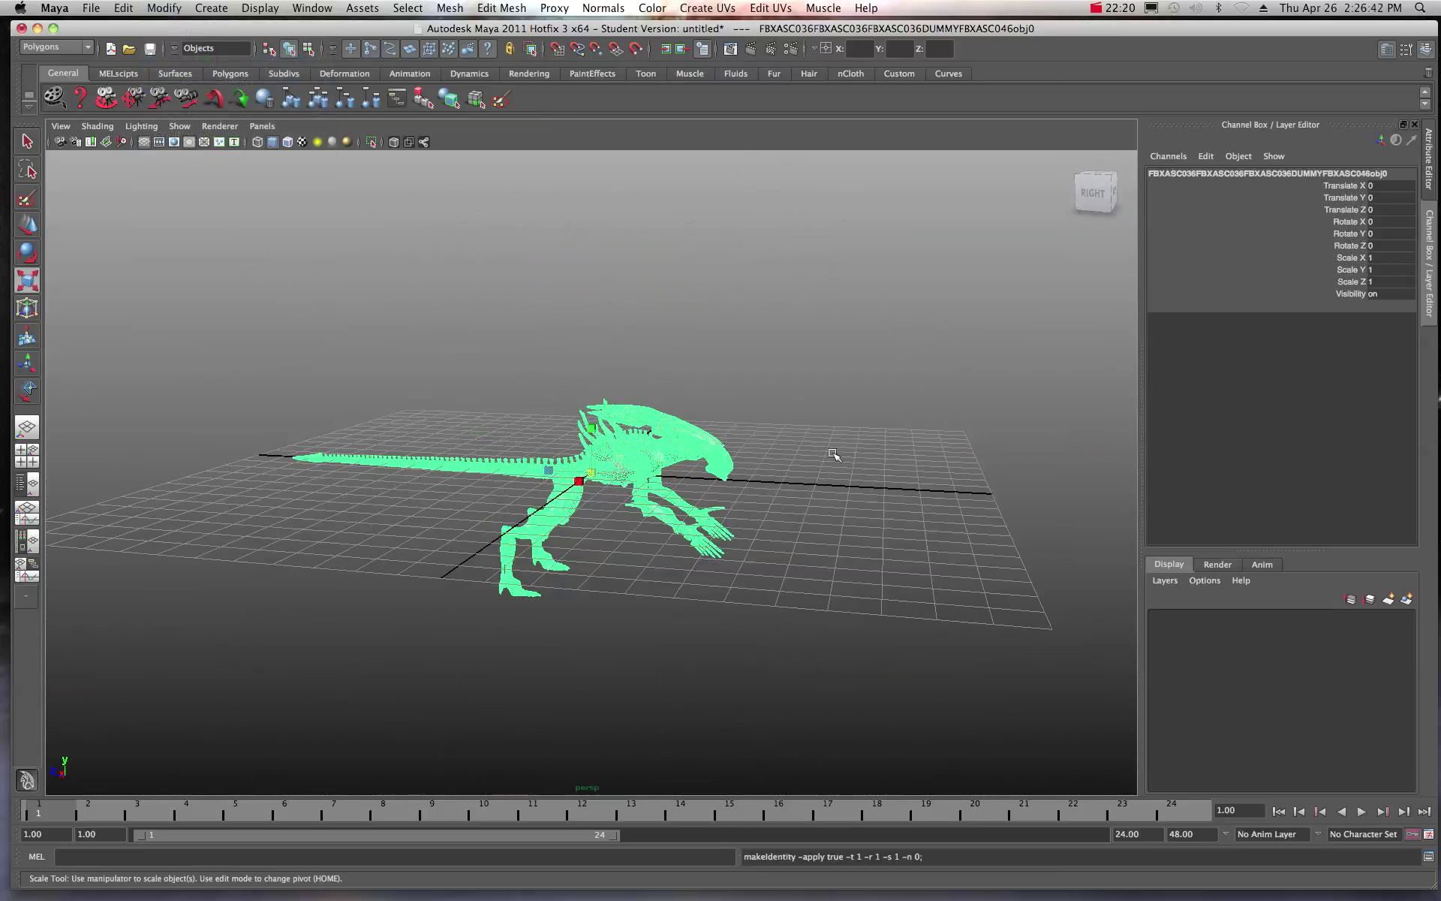
Frame the queen closely at an angle, keep the previous Buddha image in the Render View and test-render the perspective view with mental ray
left_click_drag(838, 459, 774, 448, "alt")
scroll(774, 448, "up", 10)
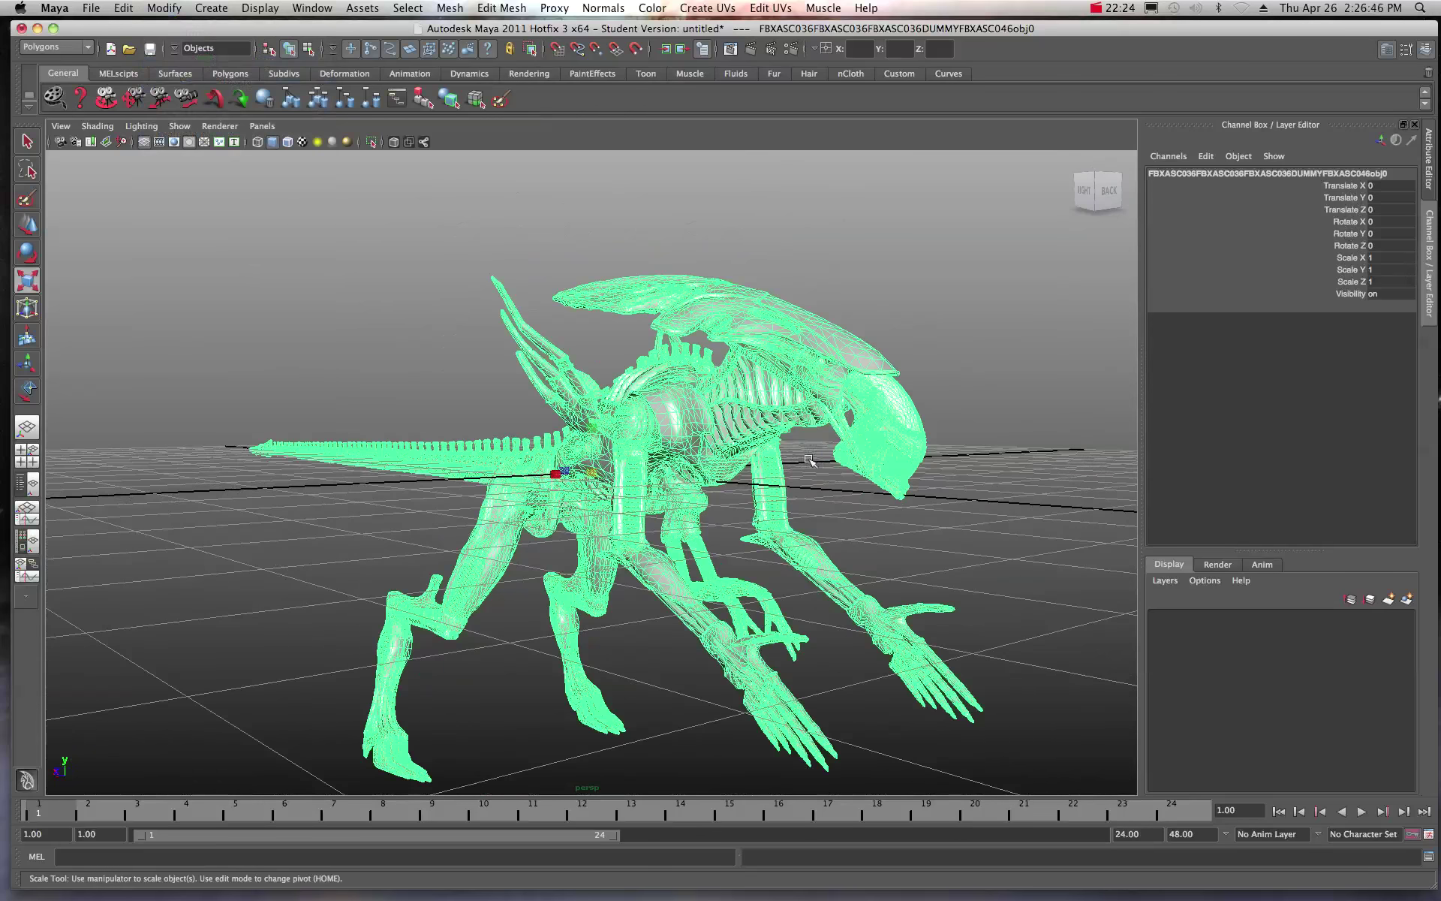
left_click(219, 142)
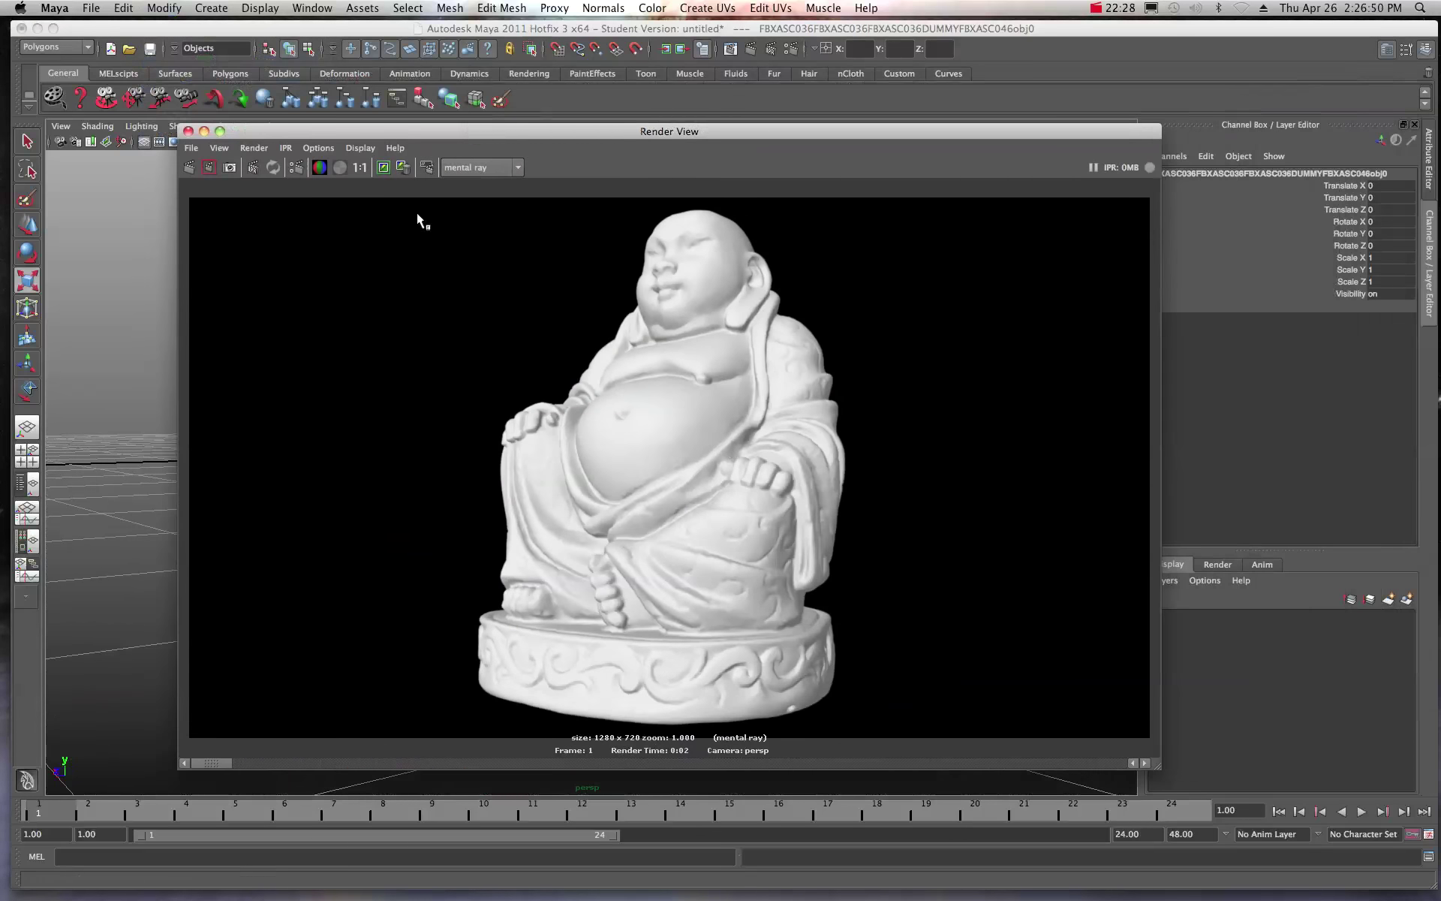
left_click(386, 170)
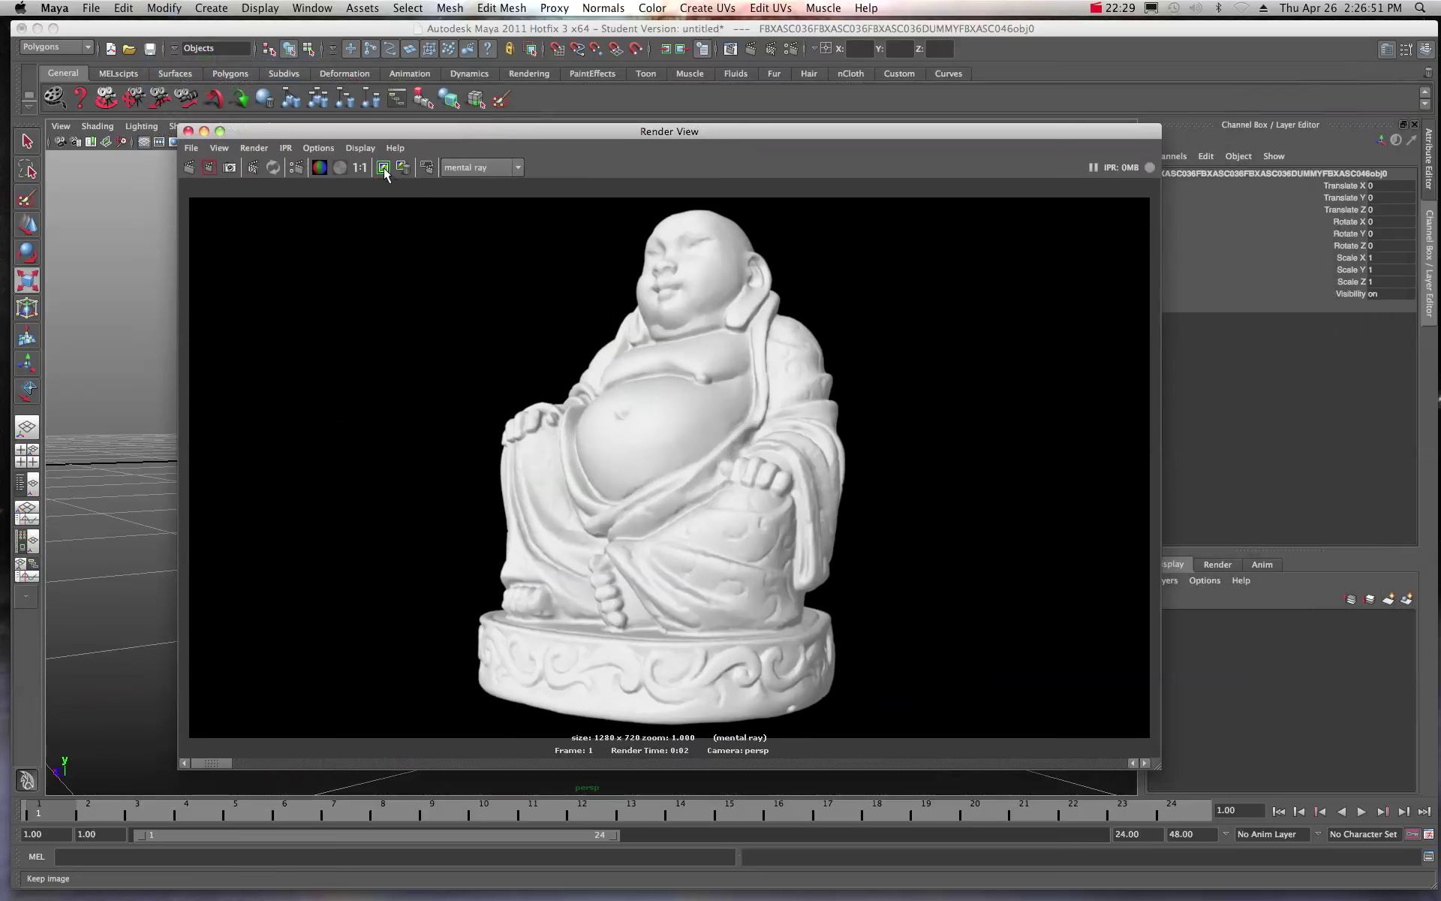
left_click(194, 167)
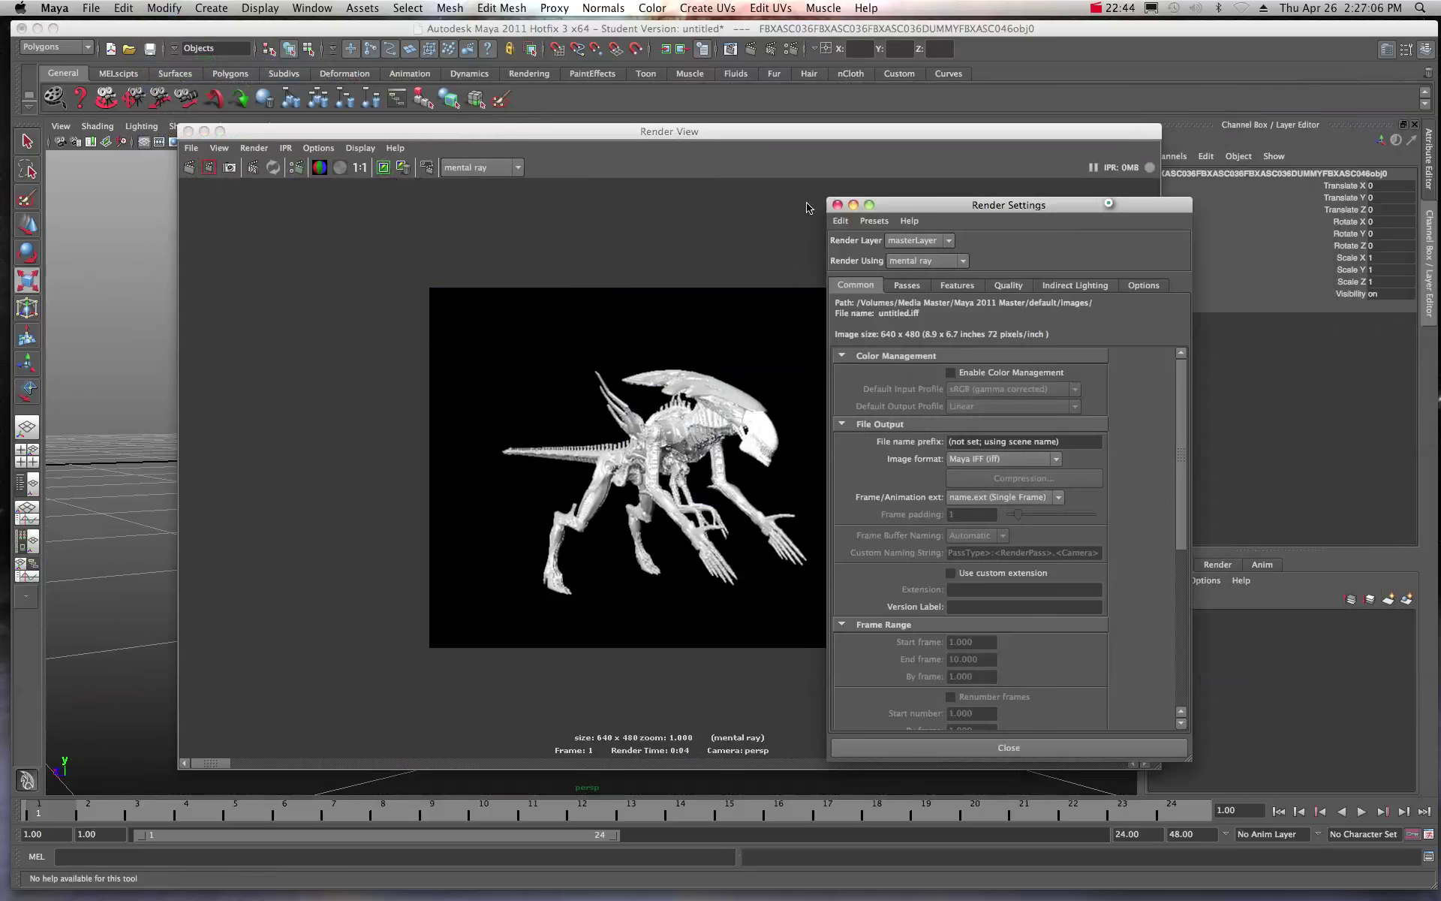
Set the render image size to the 1280 x 720 preset and the quality preset to Production
scroll(527, 496, "down", 10)
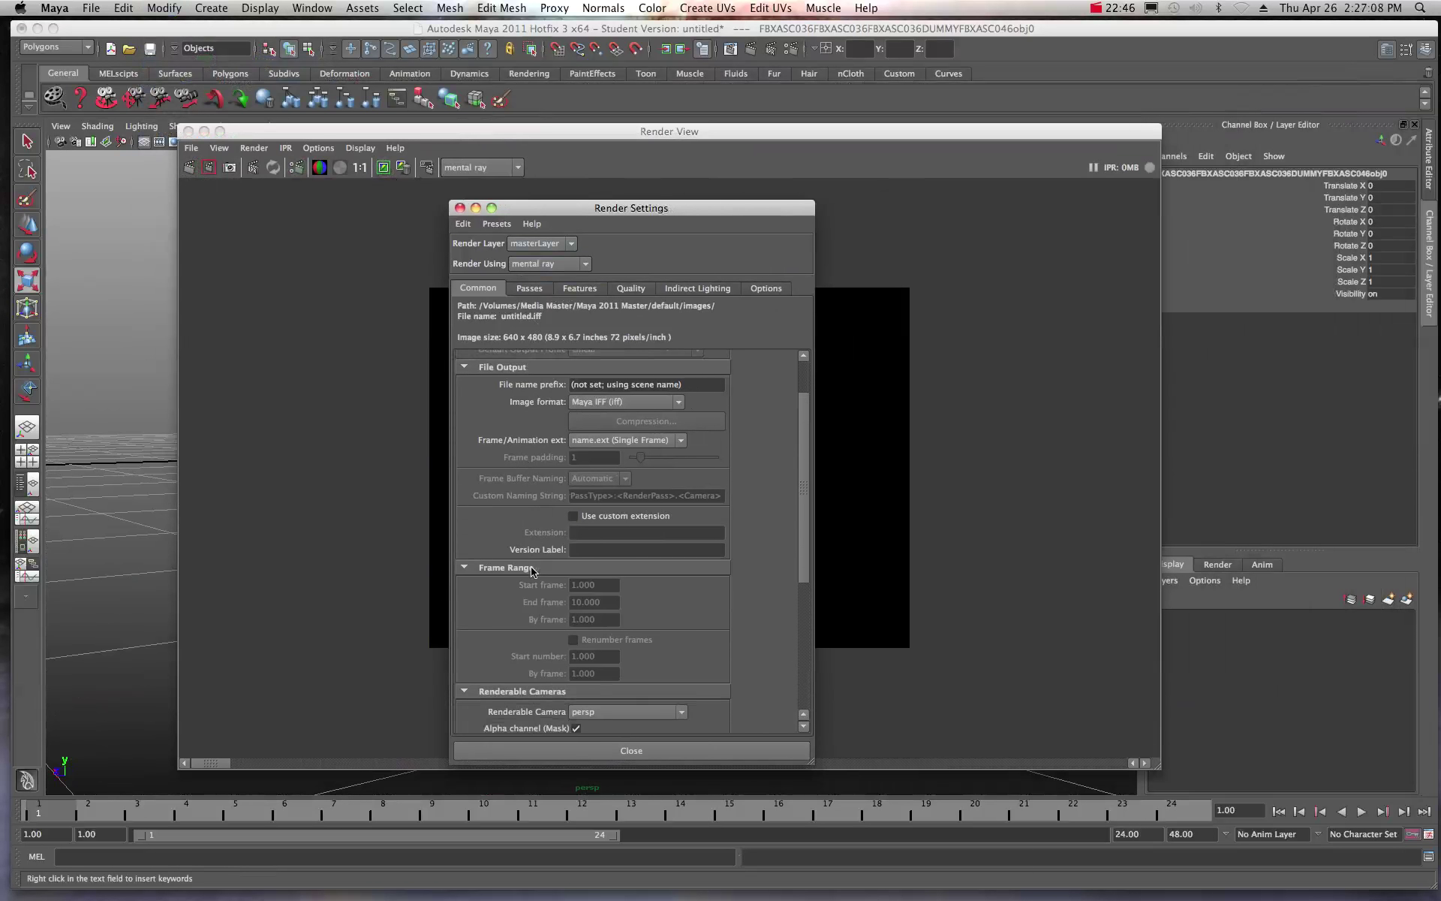
left_click(686, 598)
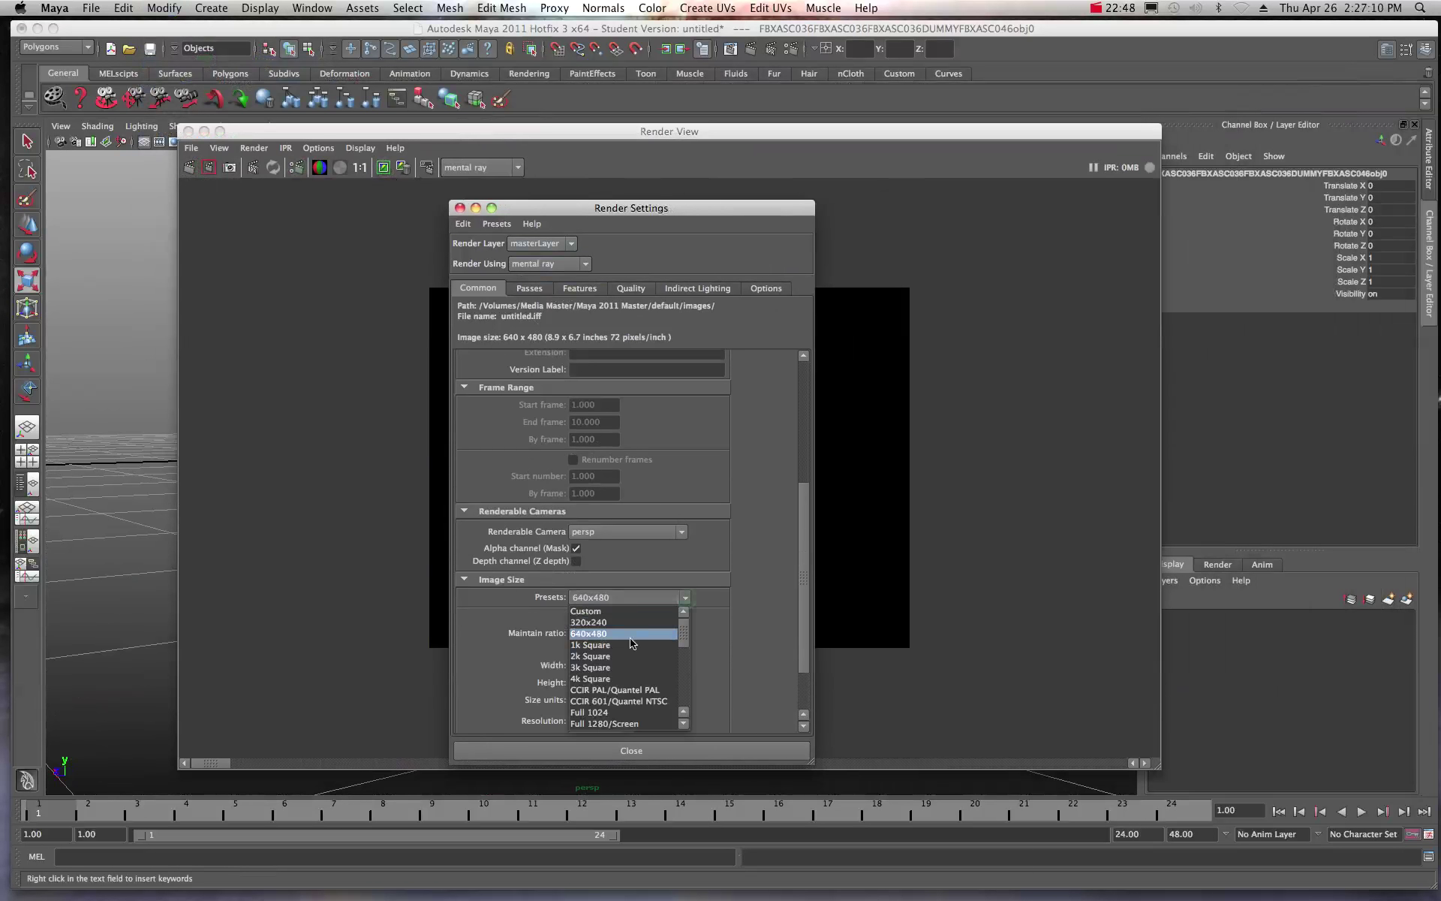
left_click(598, 691)
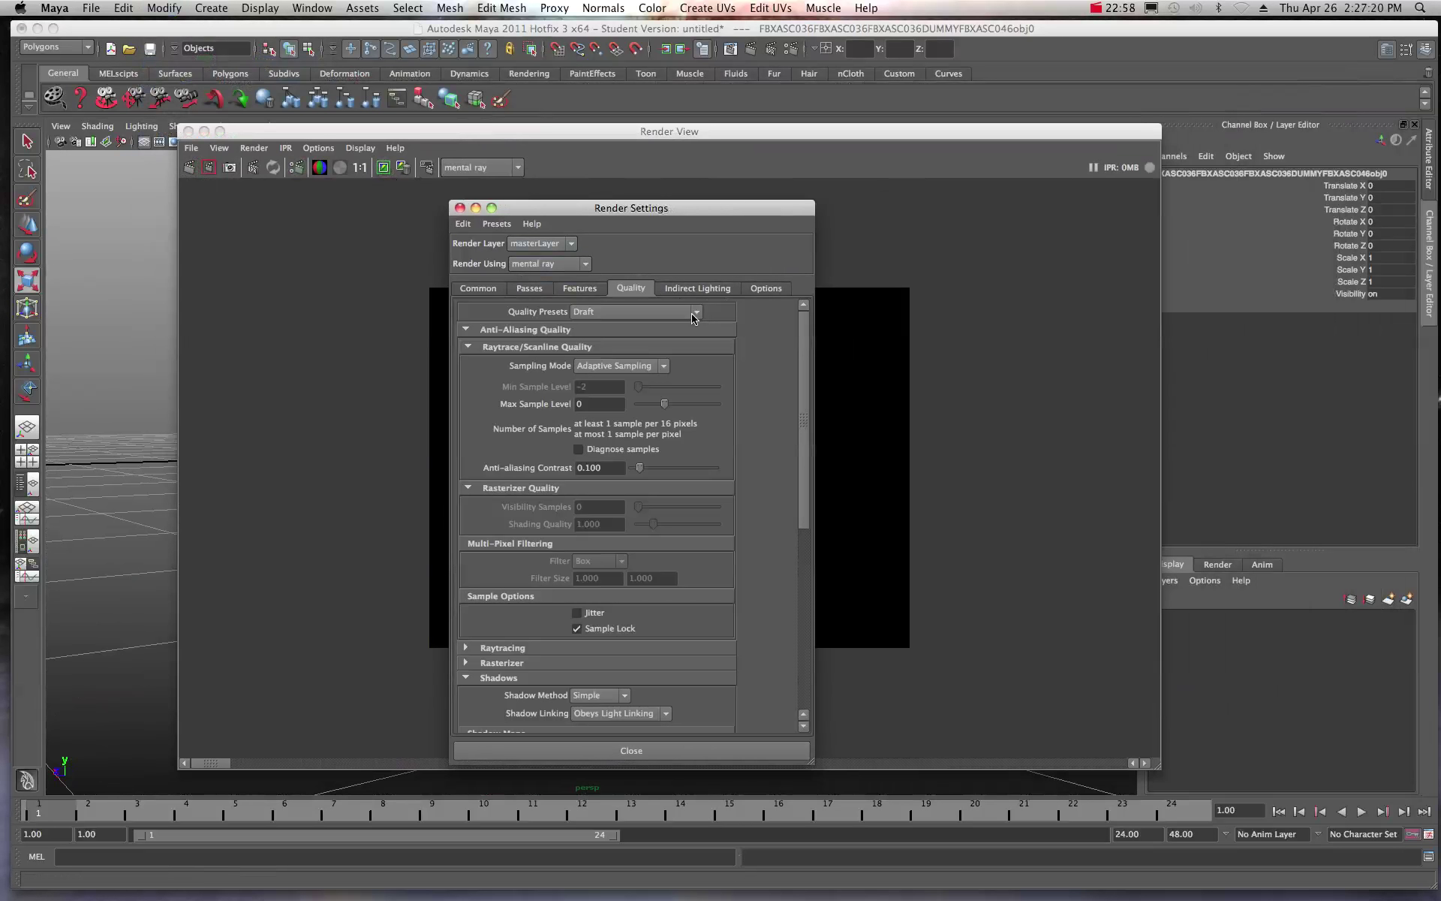
left_click(696, 311)
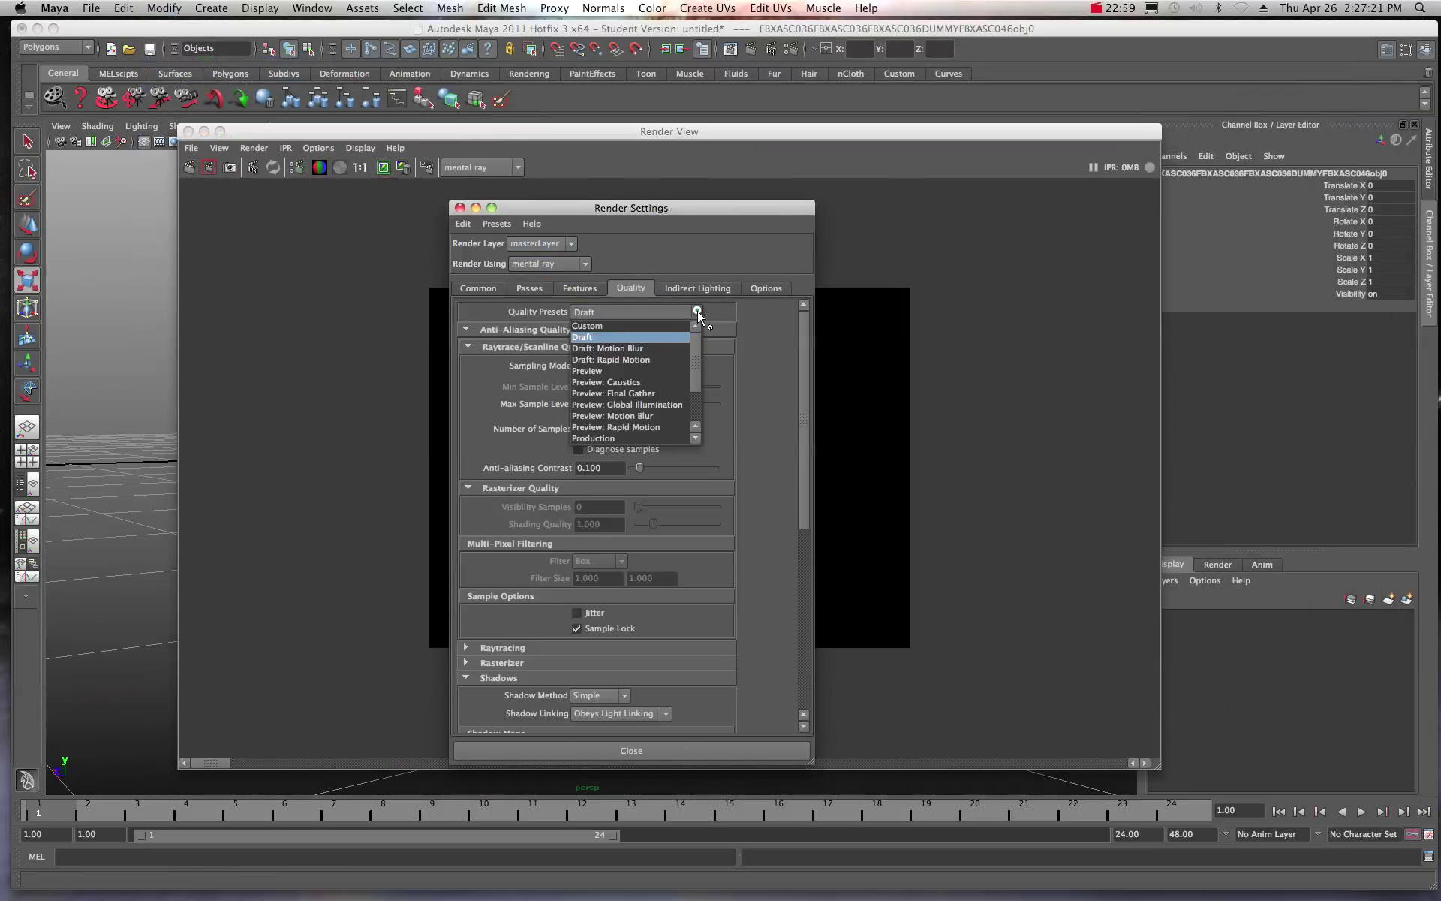
left_click(629, 437)
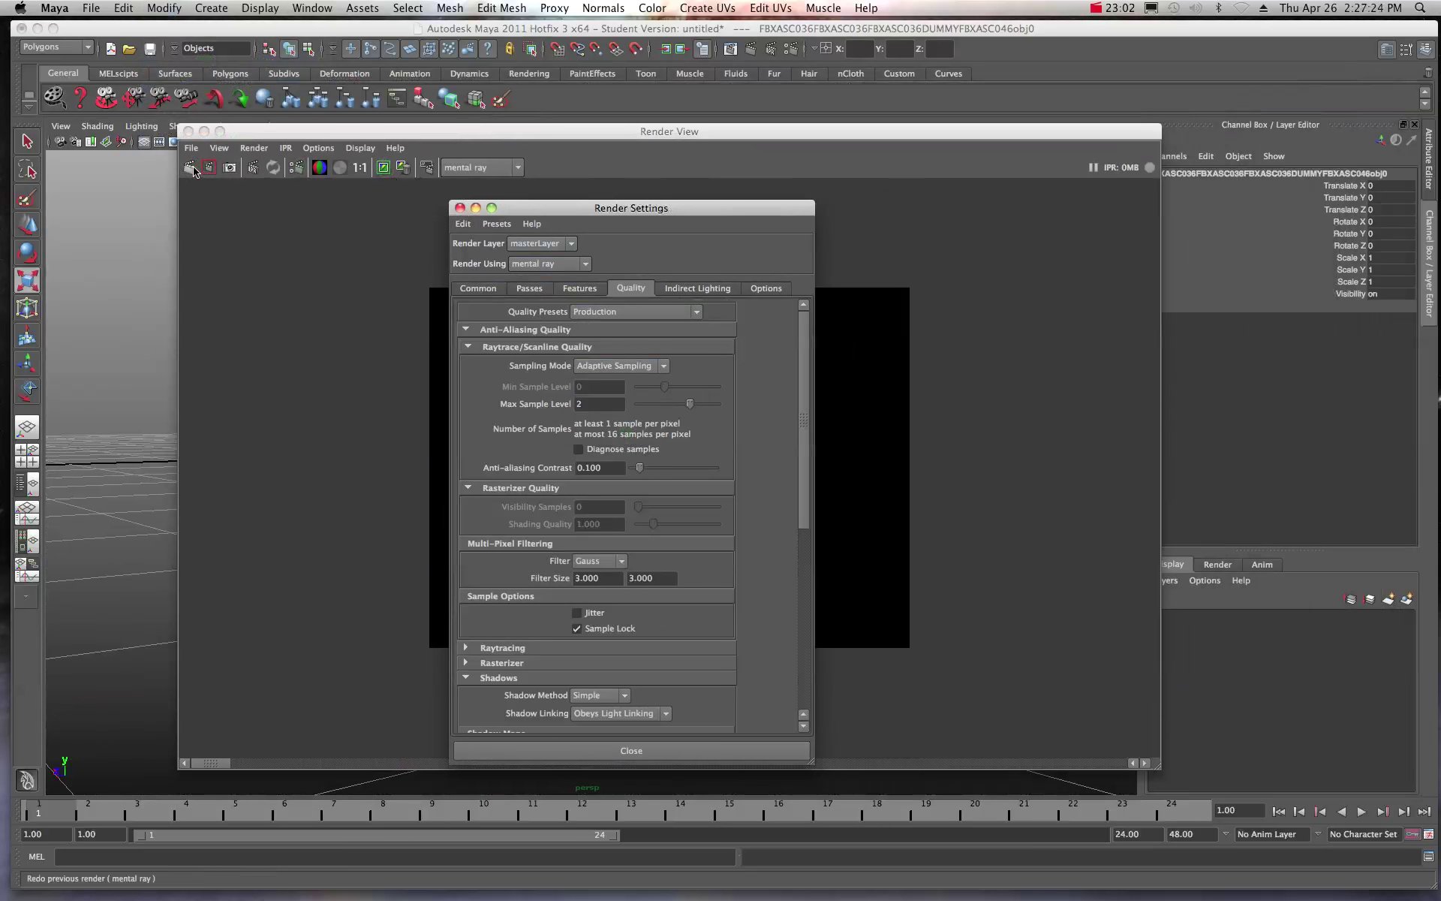
Re-render the queen with the new settings and enlarge and reposition the Render View to show the whole image
left_click(189, 166)
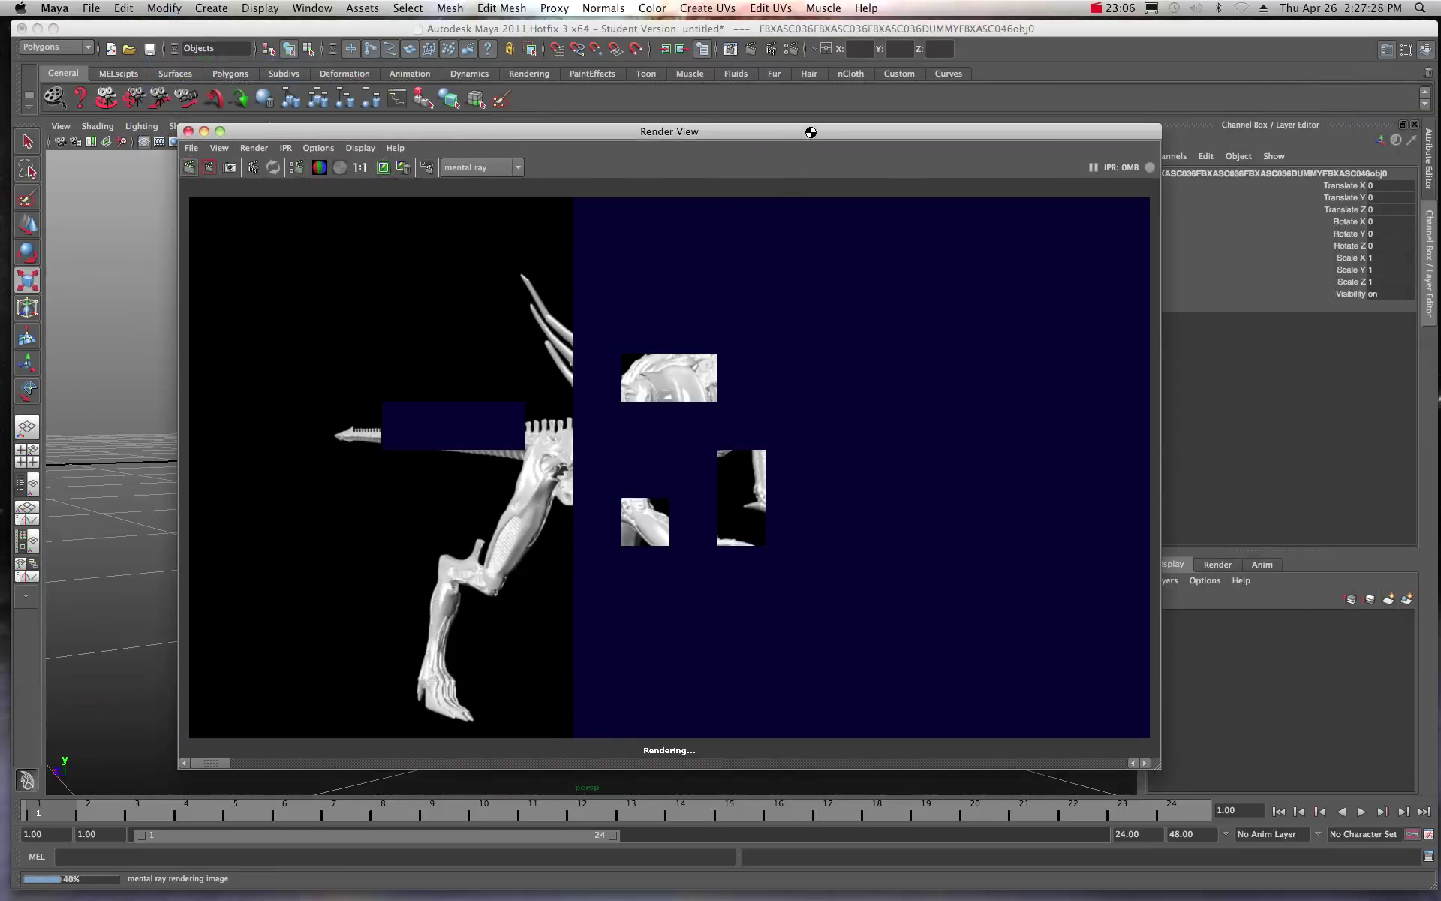
left_click_drag(810, 132, 722, 101)
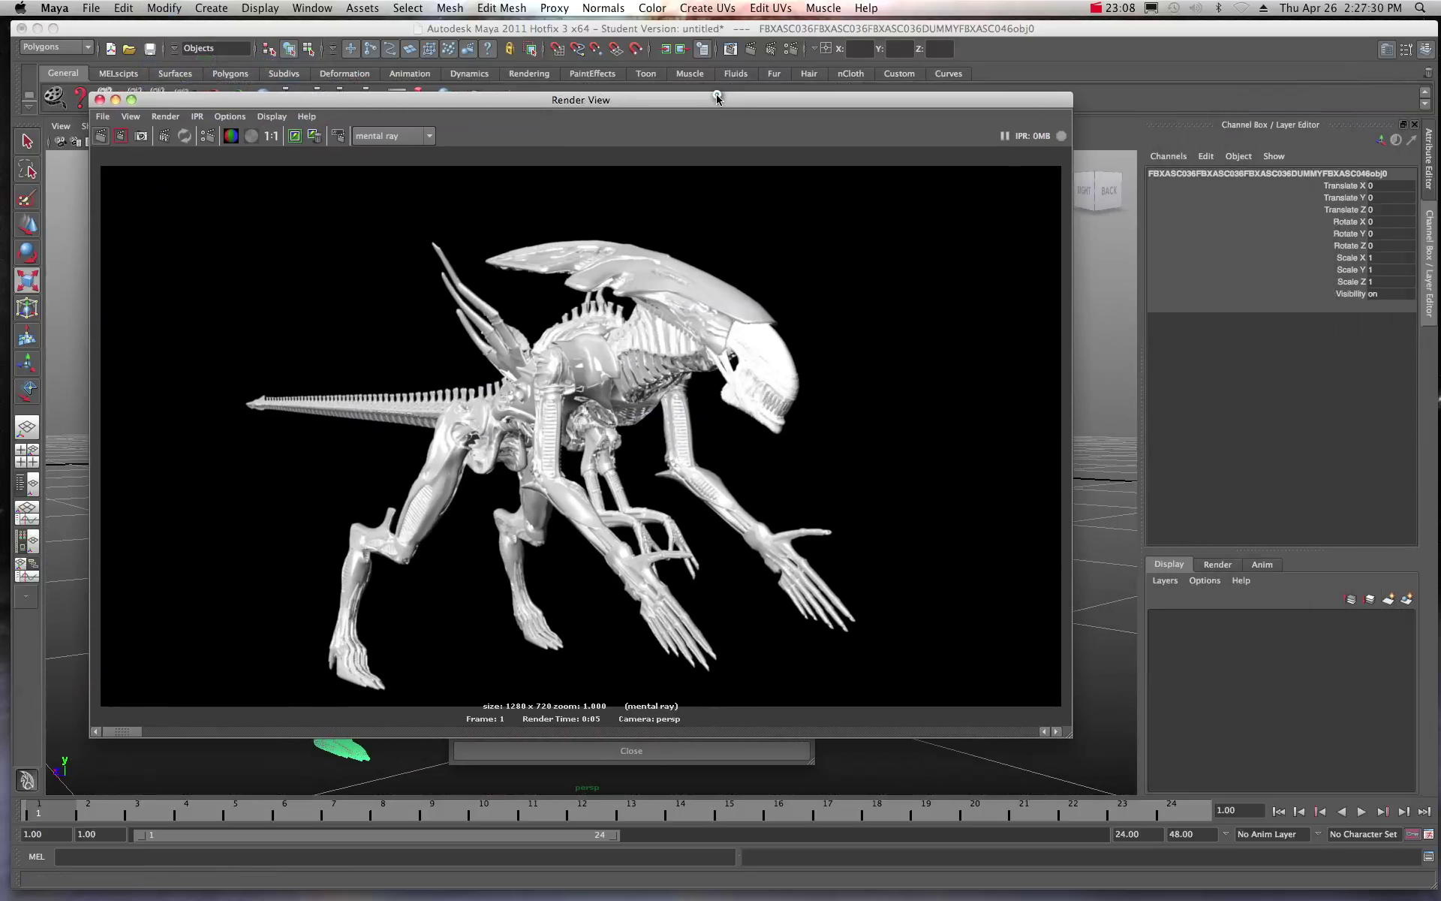
left_click_drag(1070, 734, 1147, 788)
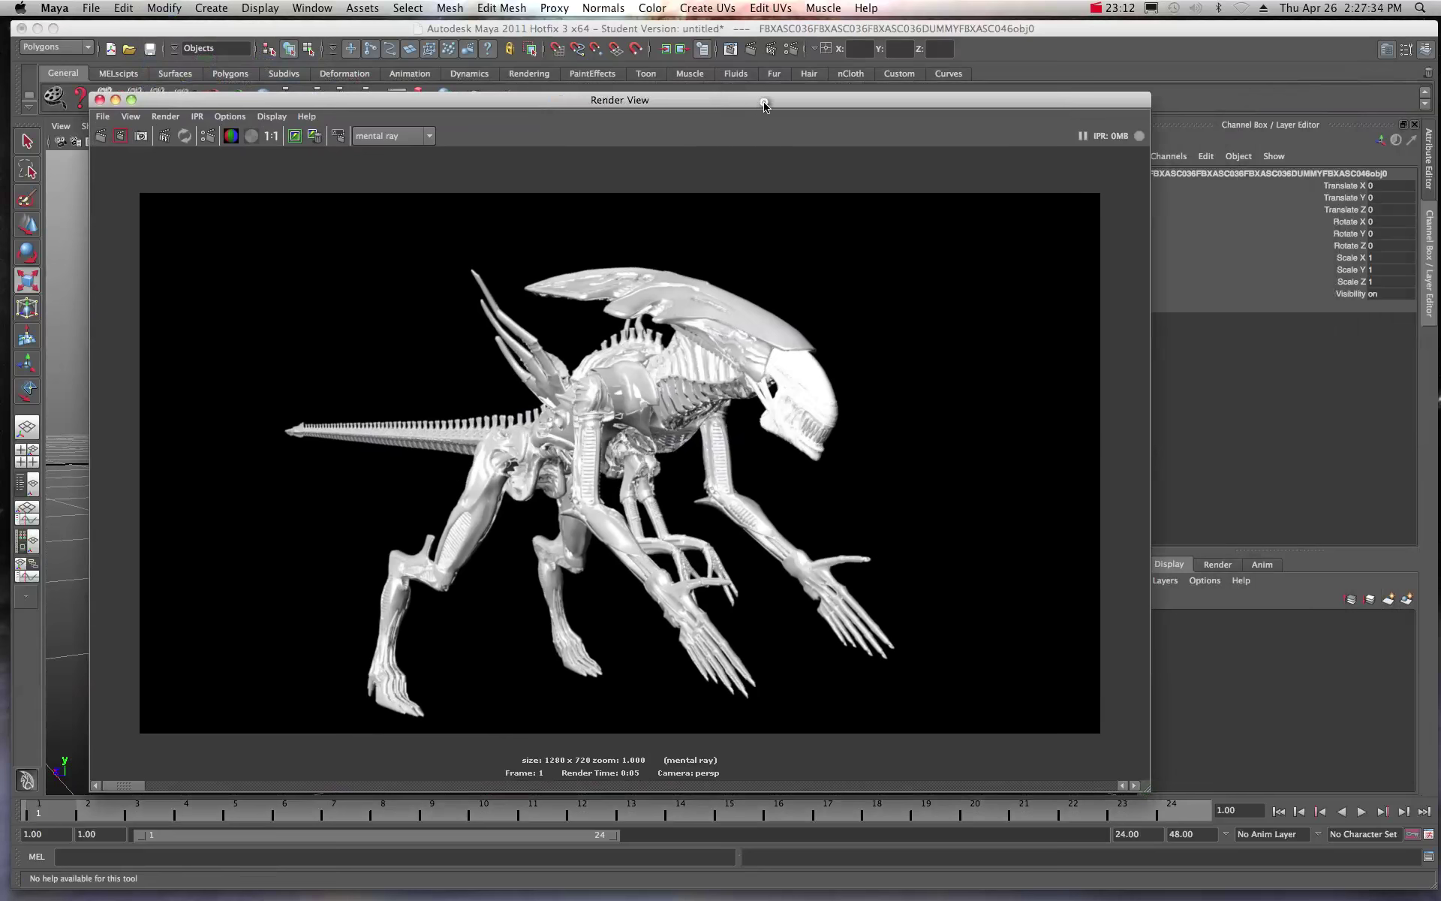
left_click_drag(763, 105, 714, 95)
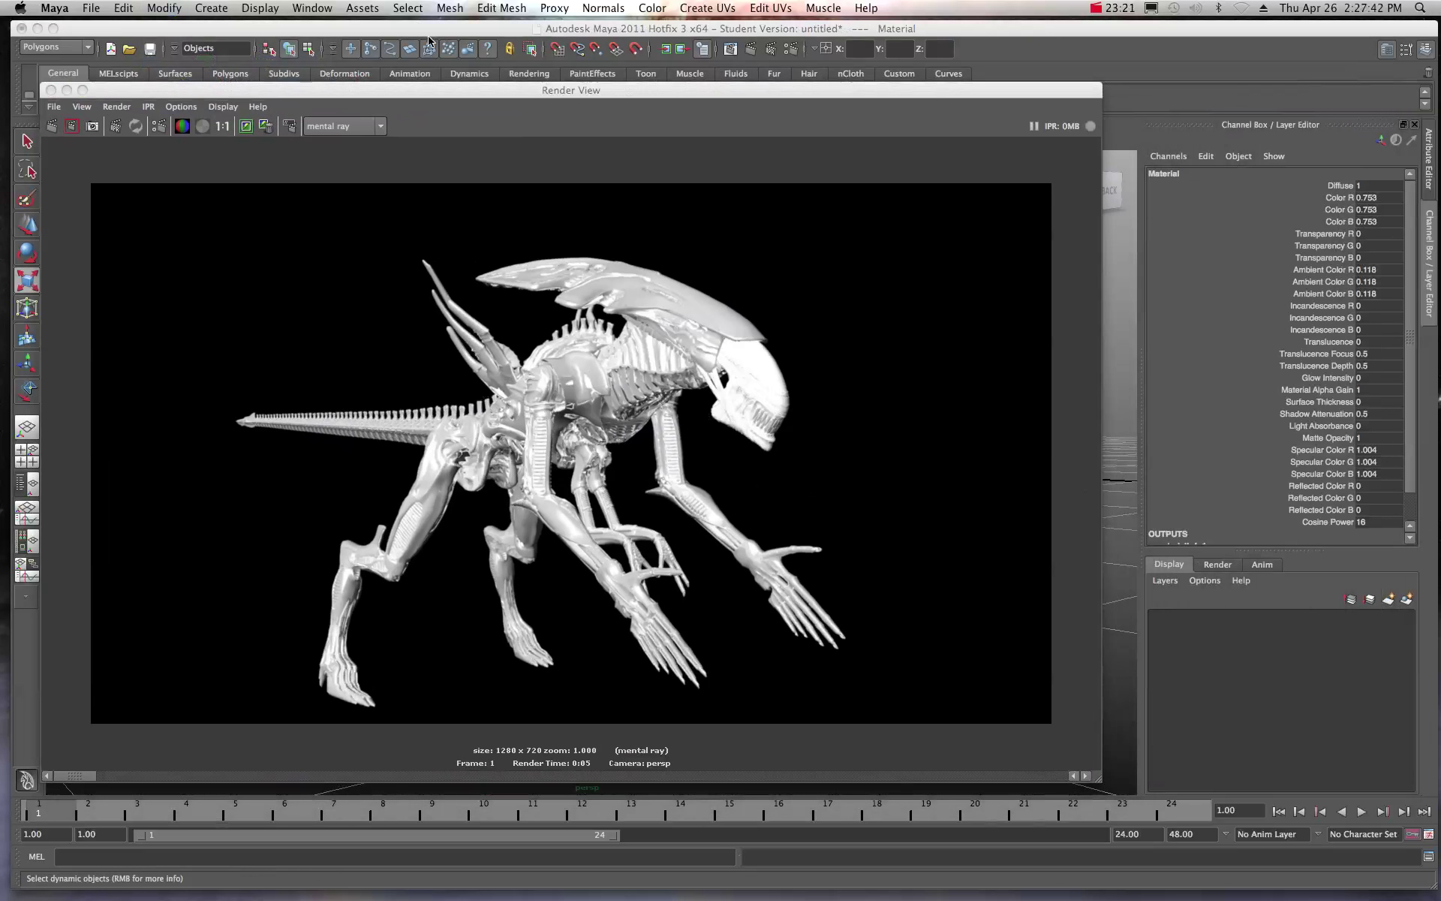
Put the Render View away, bring up the Hypershade and show the attributes of the phong shader Material in the Attribute Editor
left_click_drag(415, 89, 1297, 150)
key("super+w")
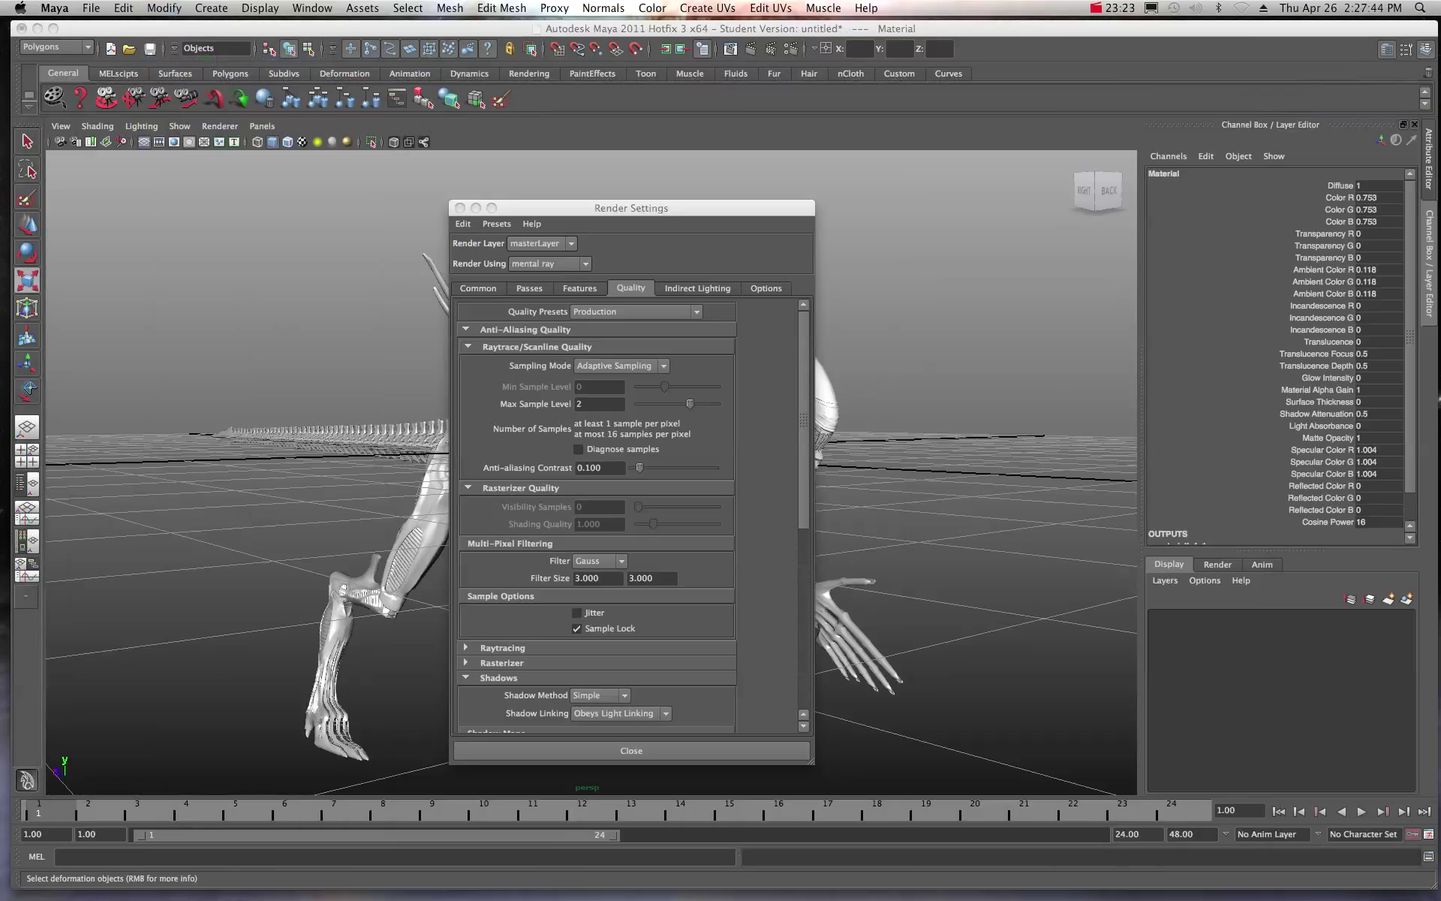
key("super+grave")
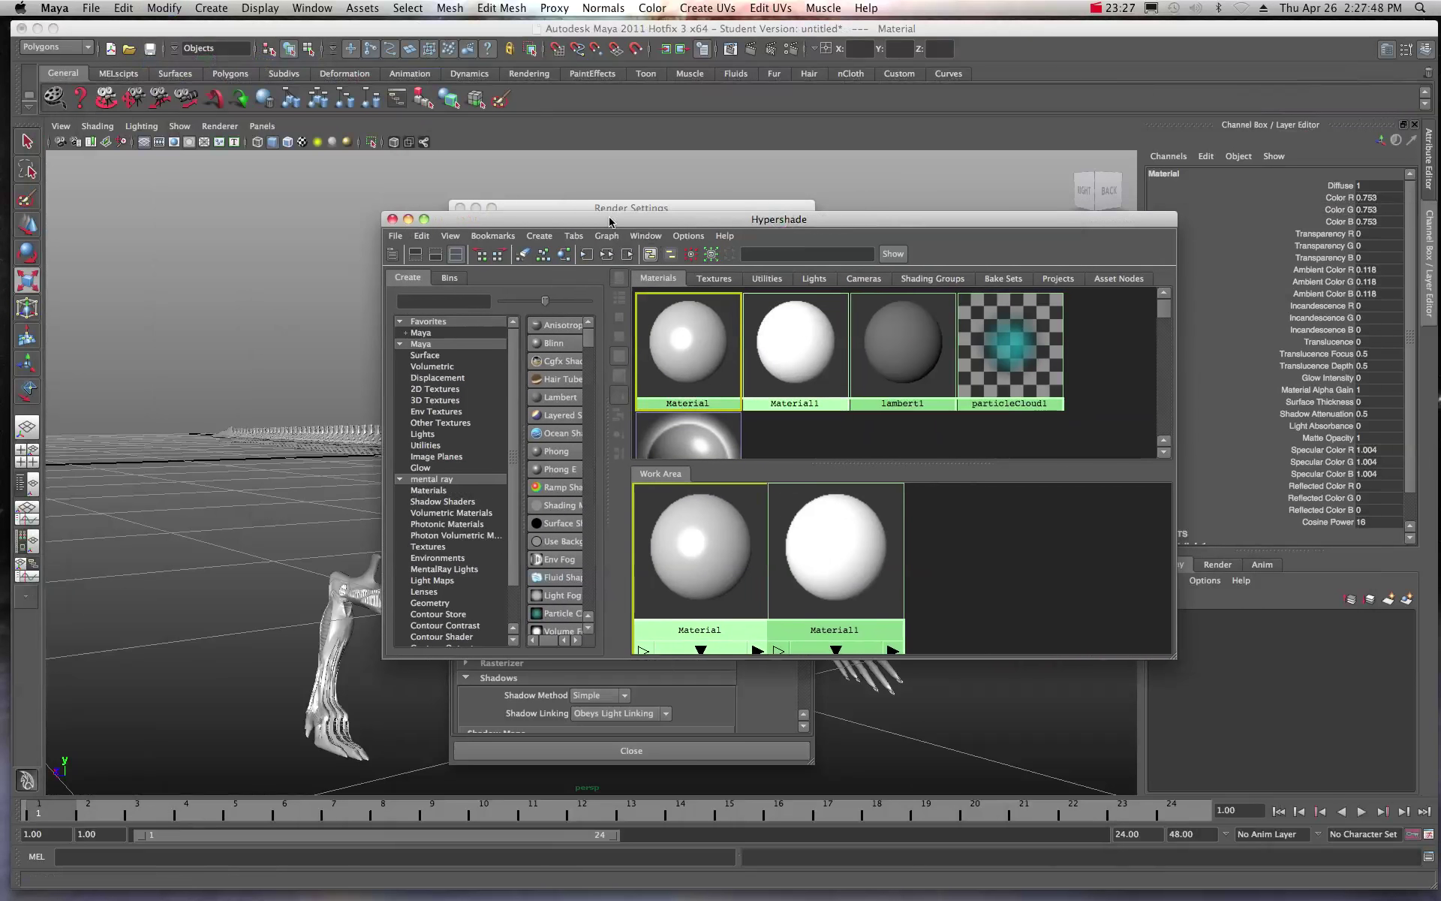
left_click_drag(610, 218, 749, 231)
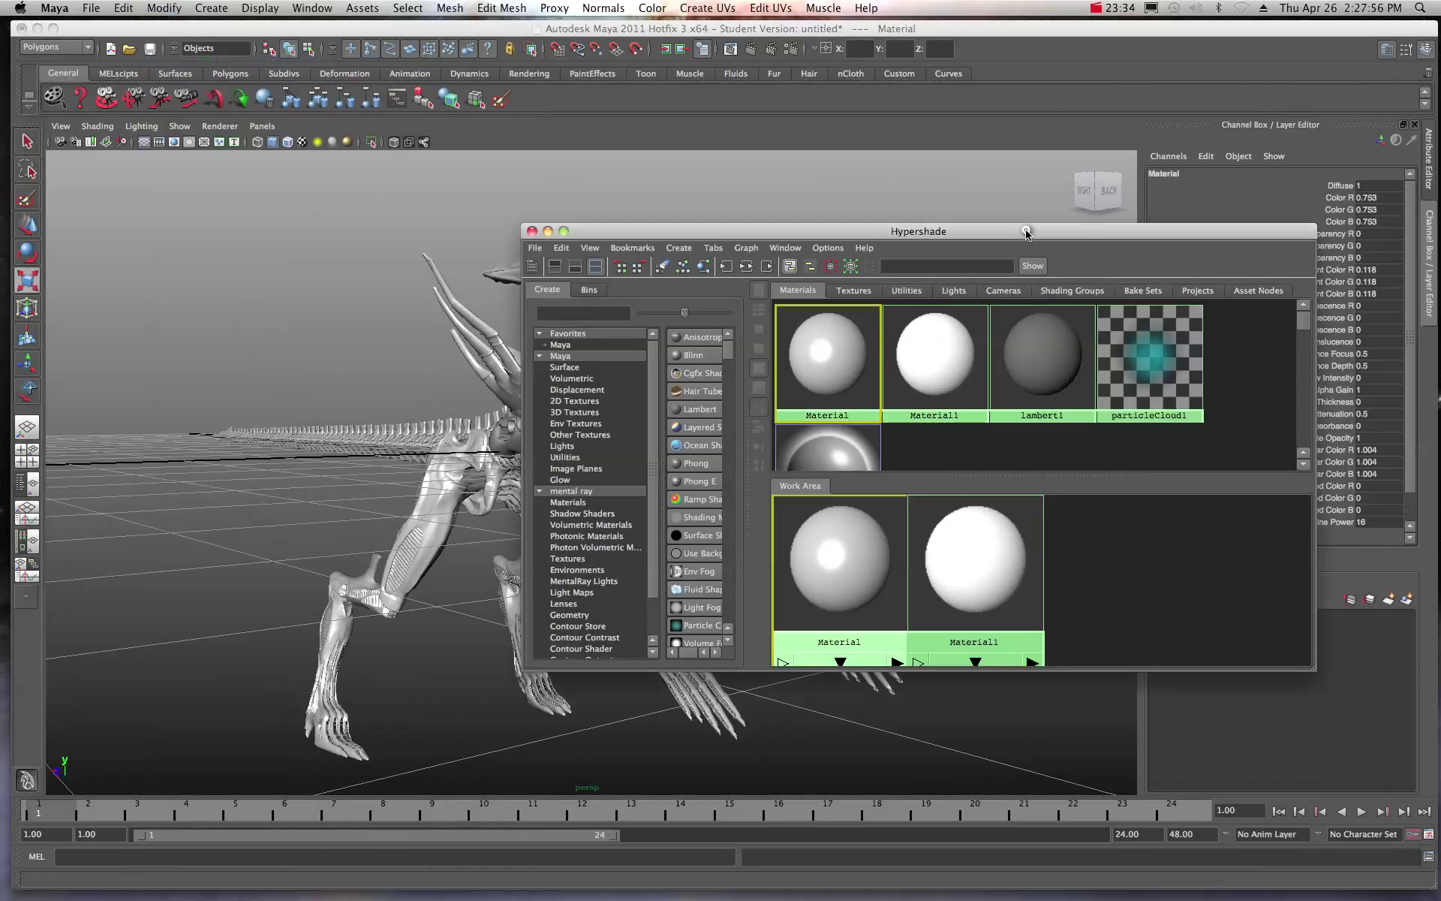
left_click_drag(1025, 233, 835, 249)
left_click(1386, 50)
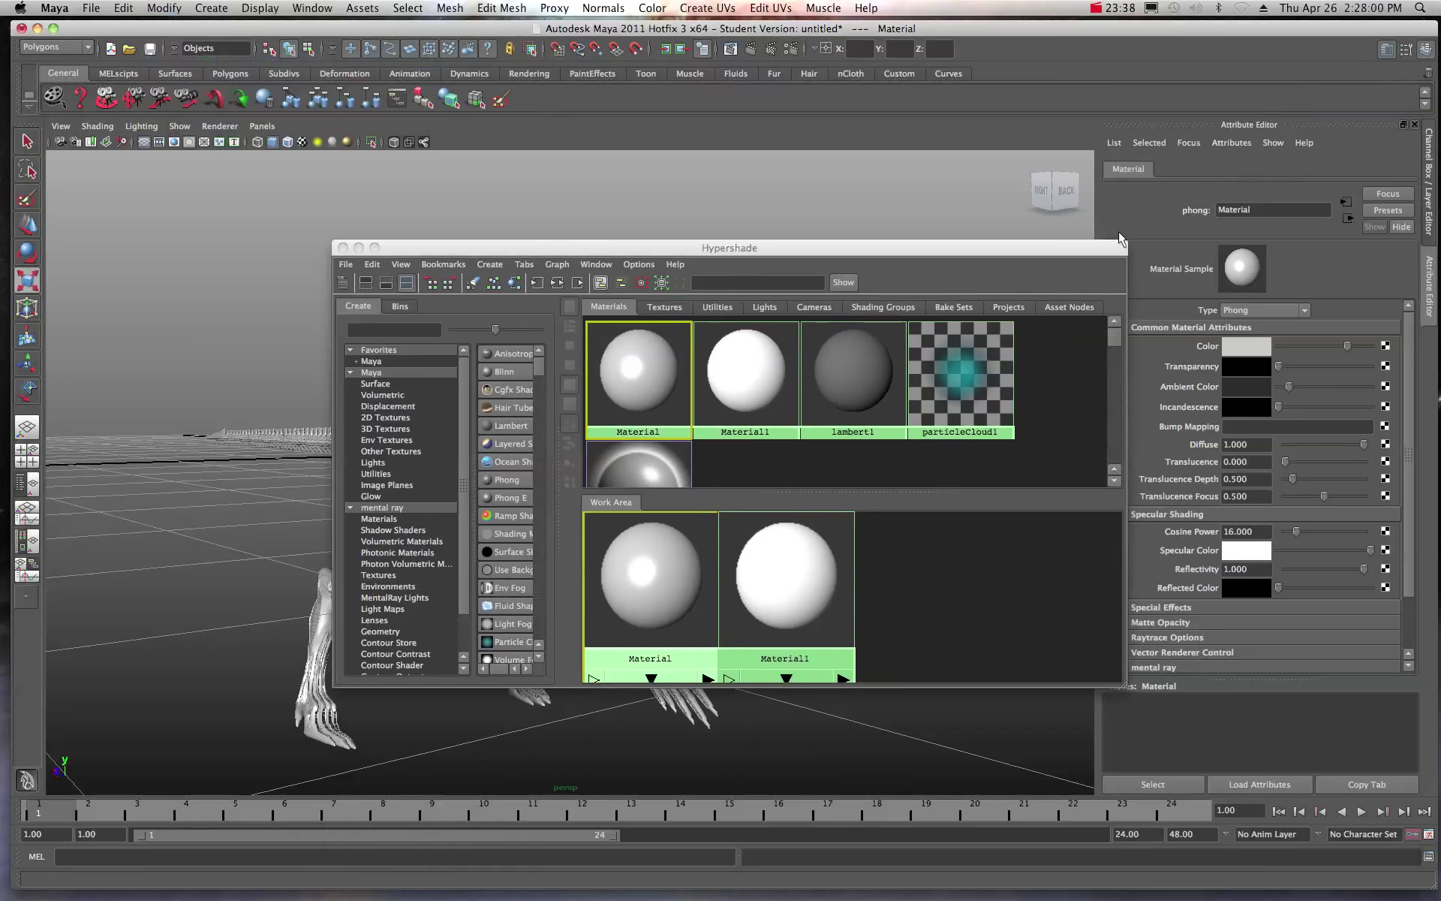
left_click_drag(1117, 246, 1045, 244)
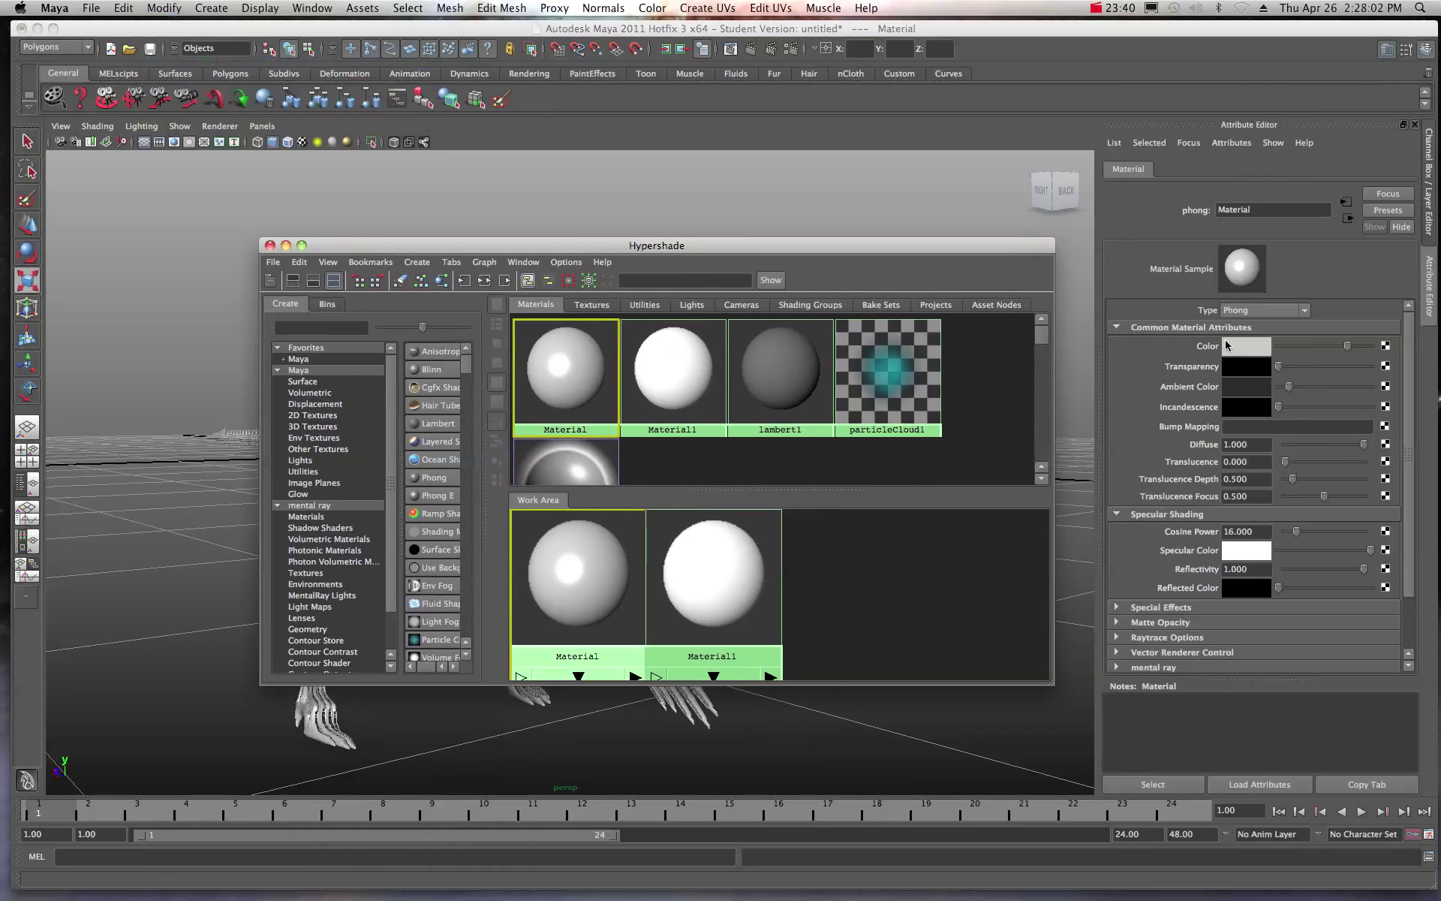
Darken the colour of Material to a medium grey and set its reflectivity to 0
mouse_move(1347, 346)
left_mouse_down()
mouse_move(1299, 350)
mouse_move(1321, 355)
left_mouse_up()
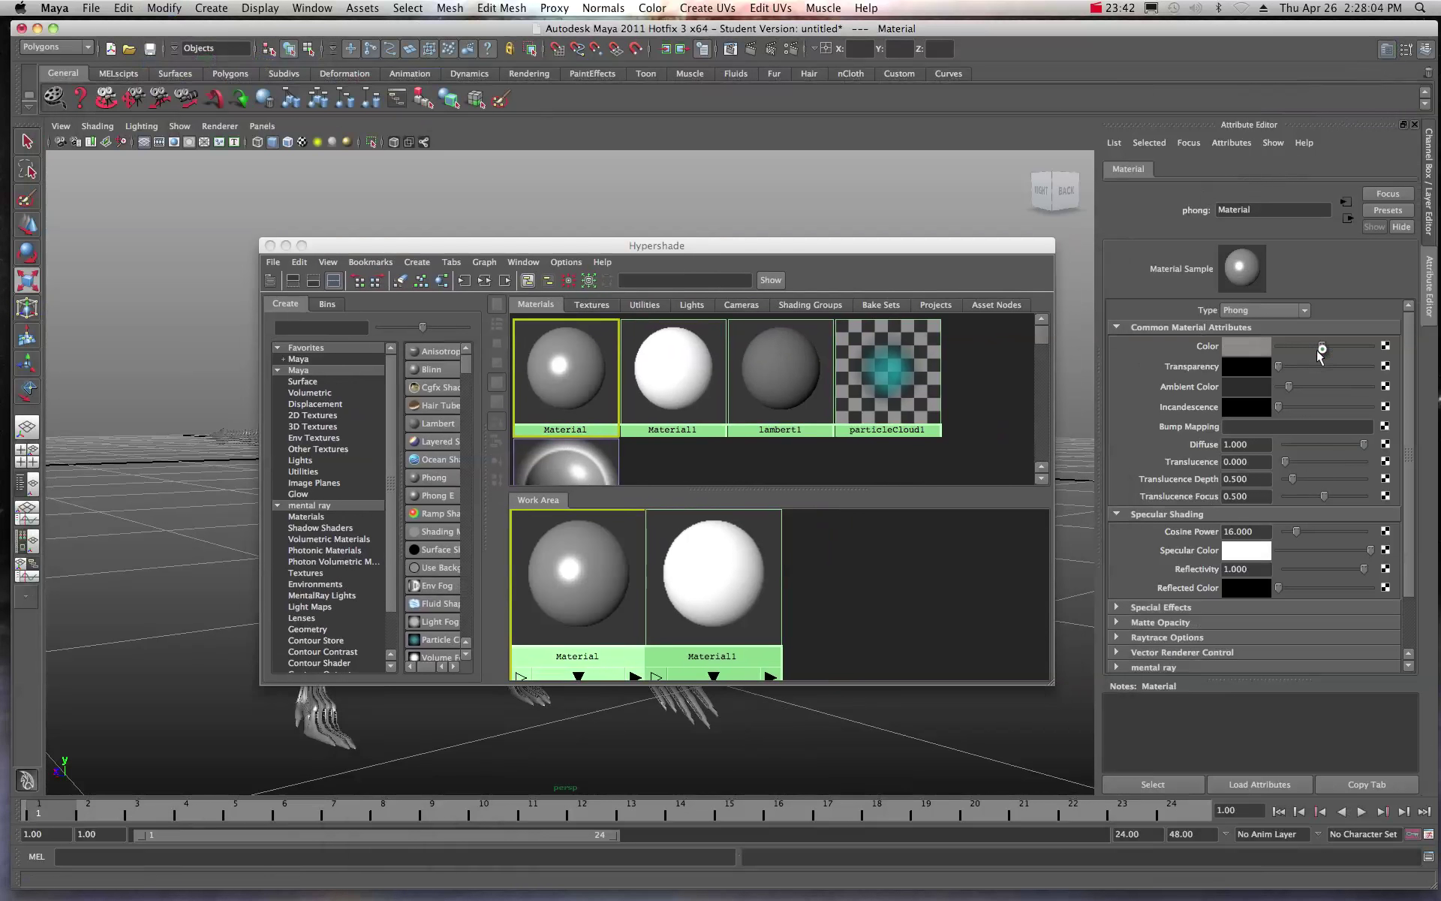
left_click_drag(919, 242, 970, 67)
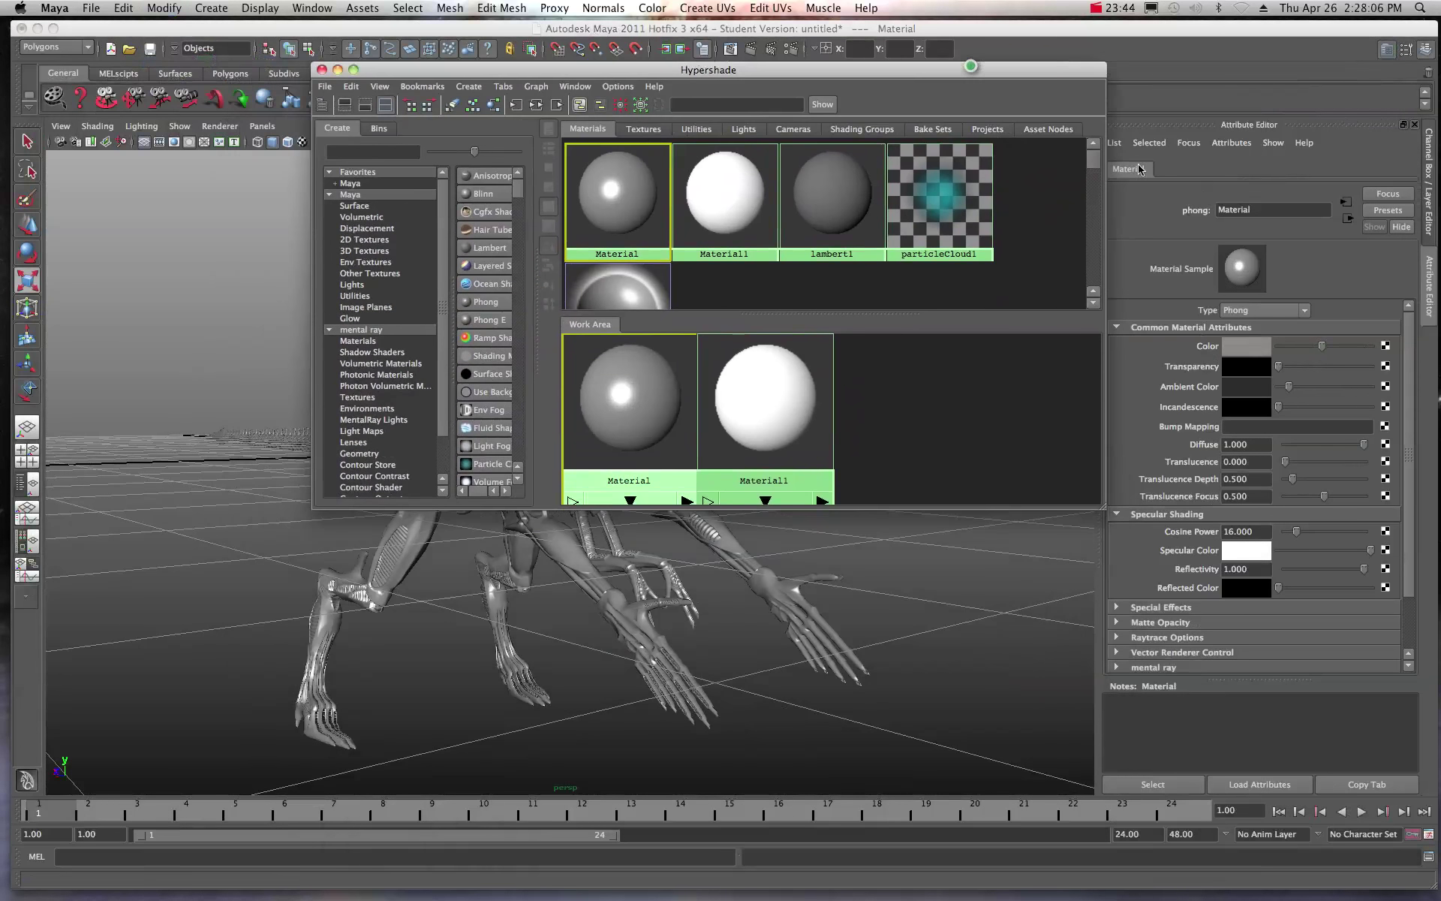
mouse_move(1324, 347)
left_mouse_down()
mouse_move(1302, 350)
mouse_move(1326, 350)
left_mouse_up()
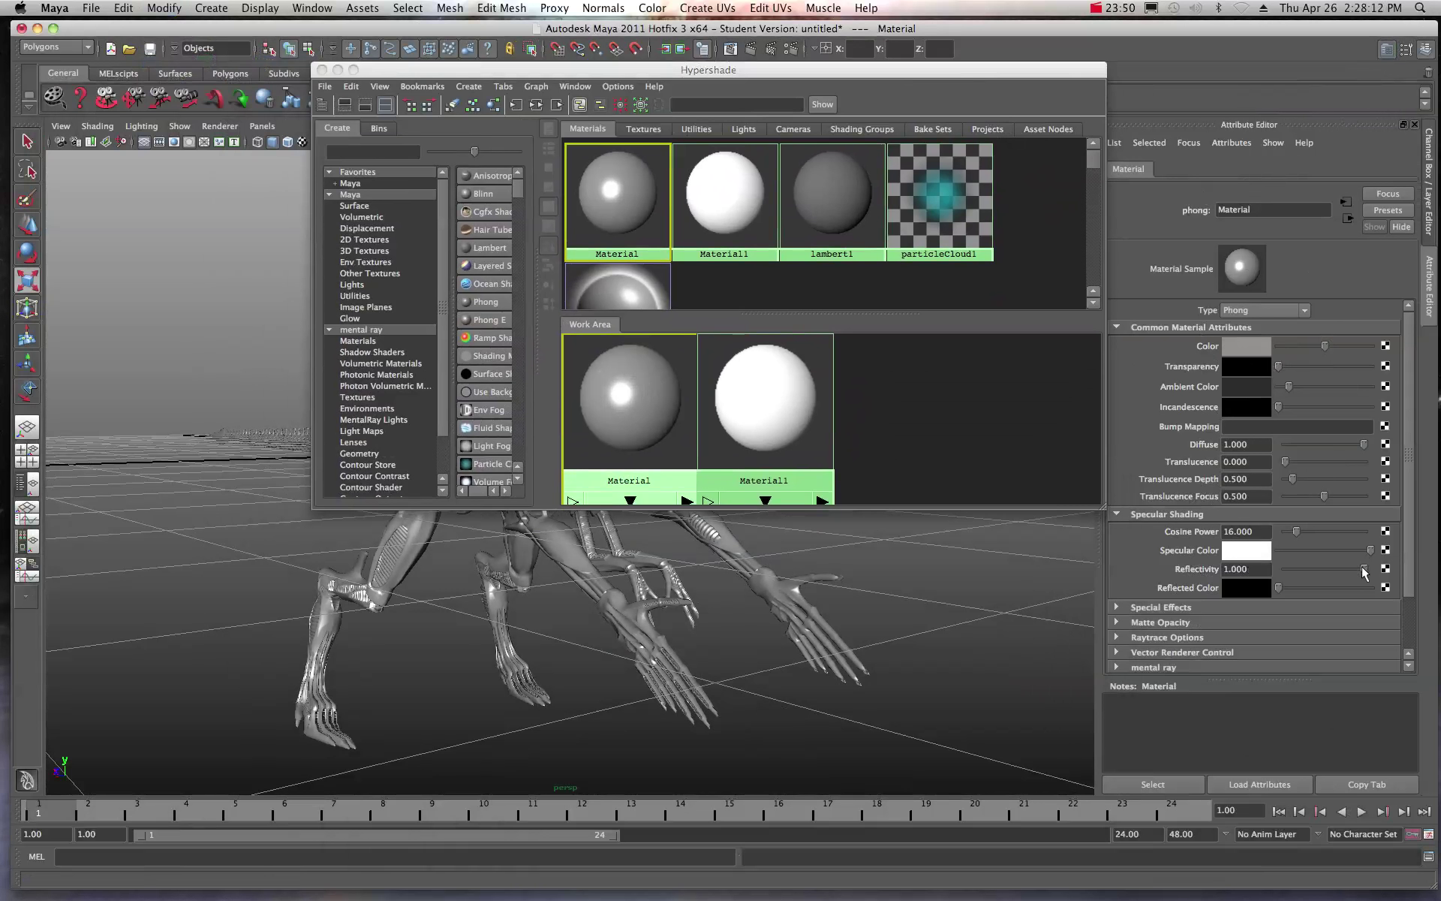
left_click_drag(1364, 569, 1282, 578)
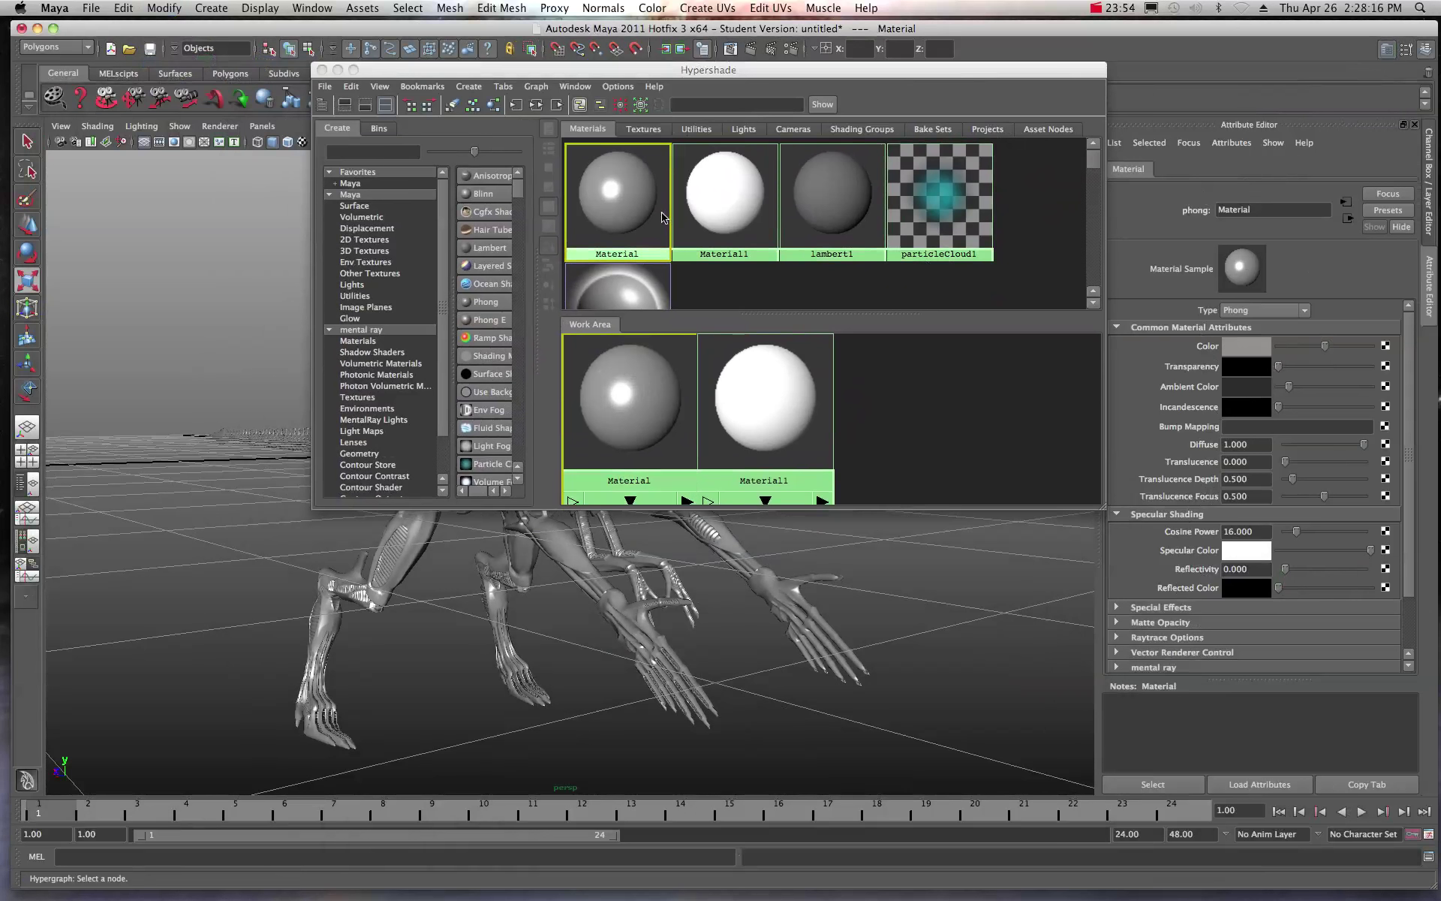
Lower the reflectivity of Material1 to about 0.057, darken its colour to light grey and put the Hypershade away
left_click(702, 189)
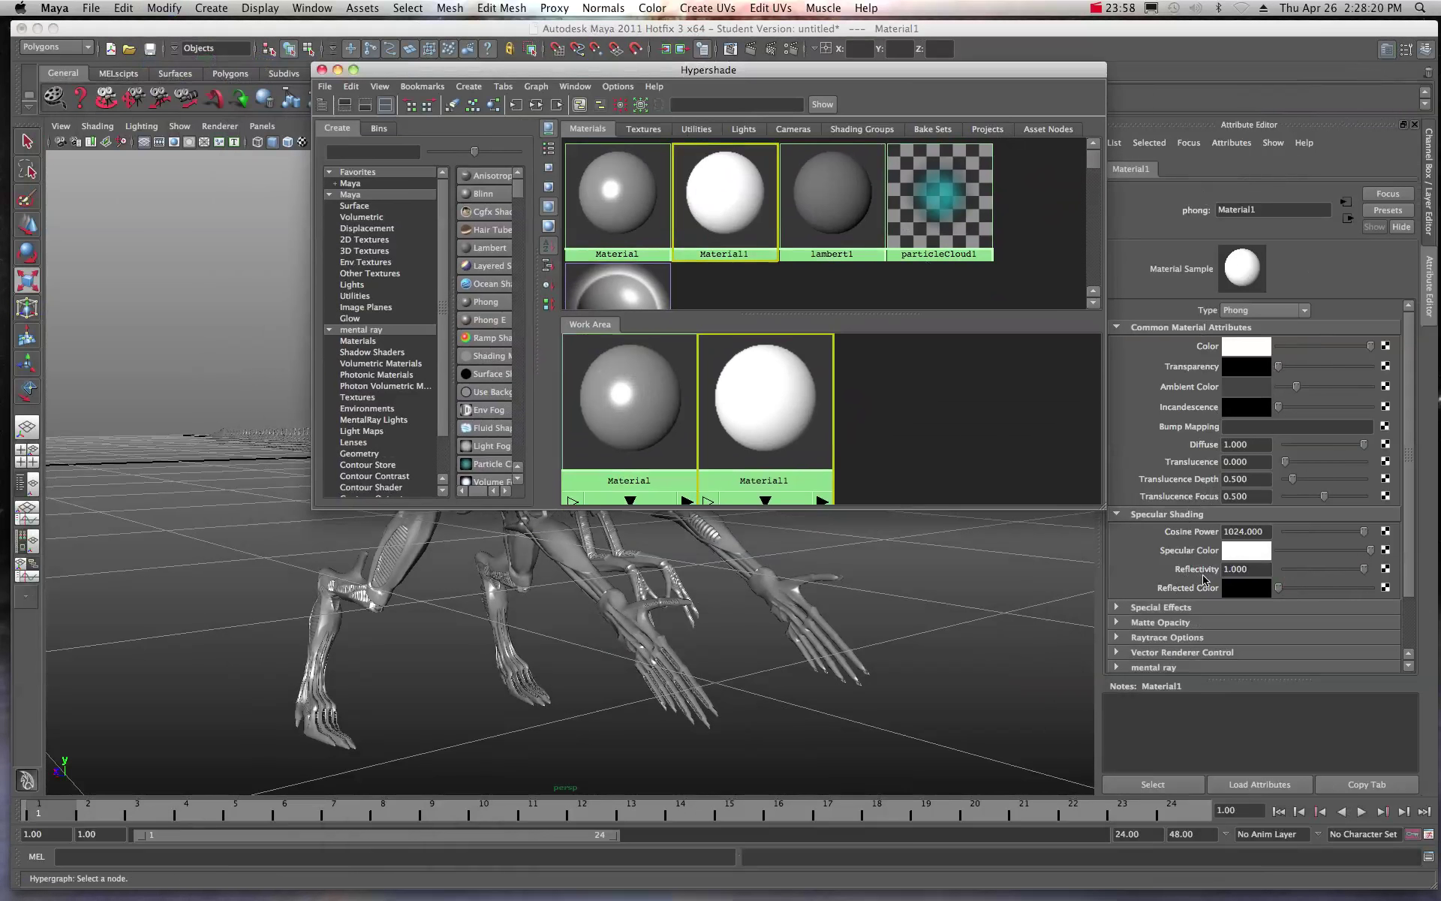
left_click_drag(1364, 569, 1307, 572)
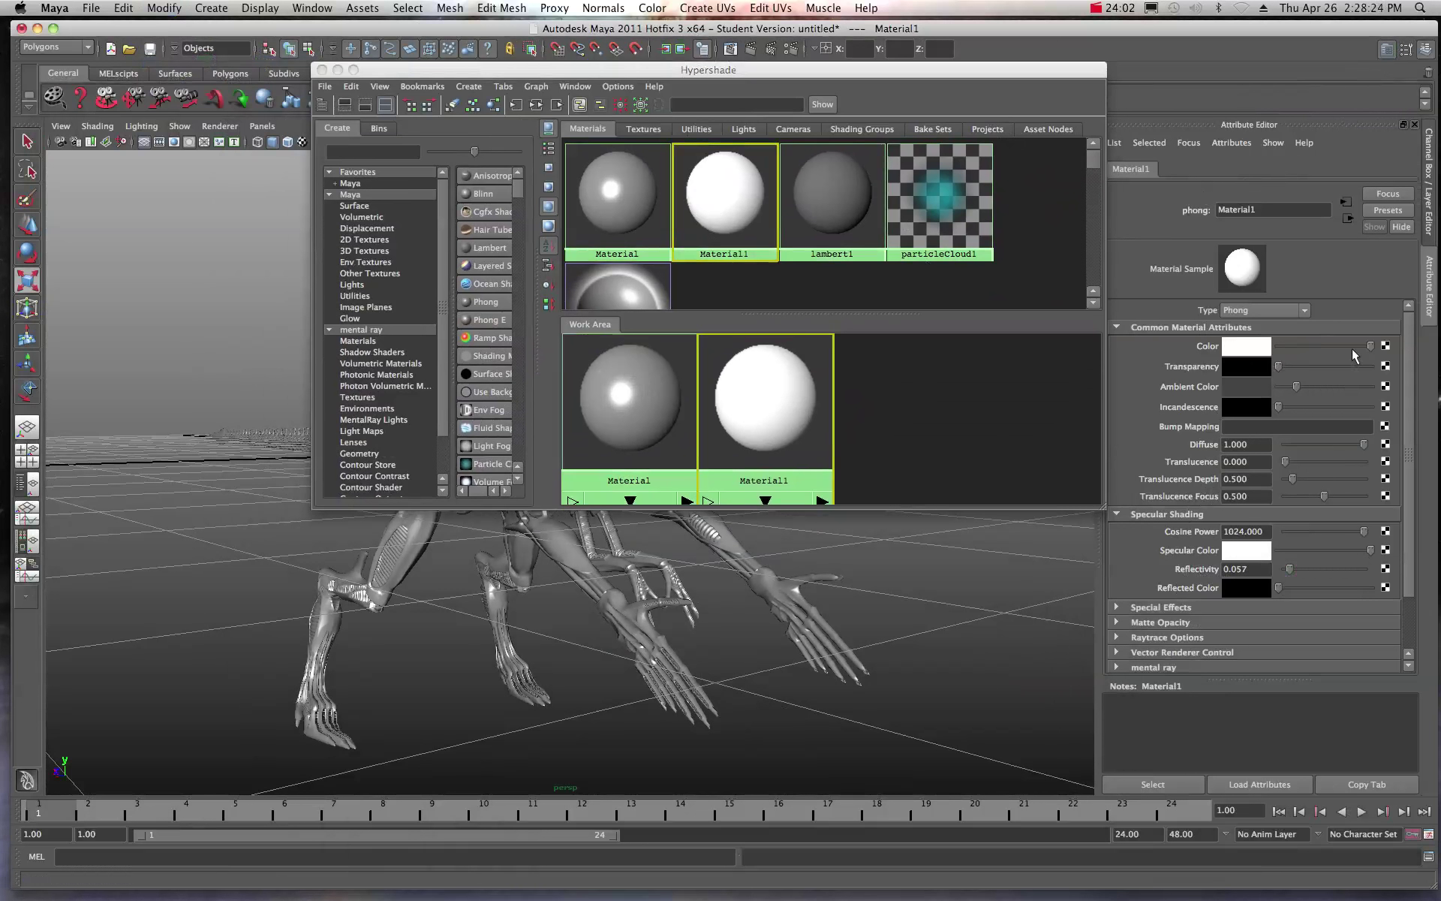
left_click_drag(1371, 346, 1346, 347)
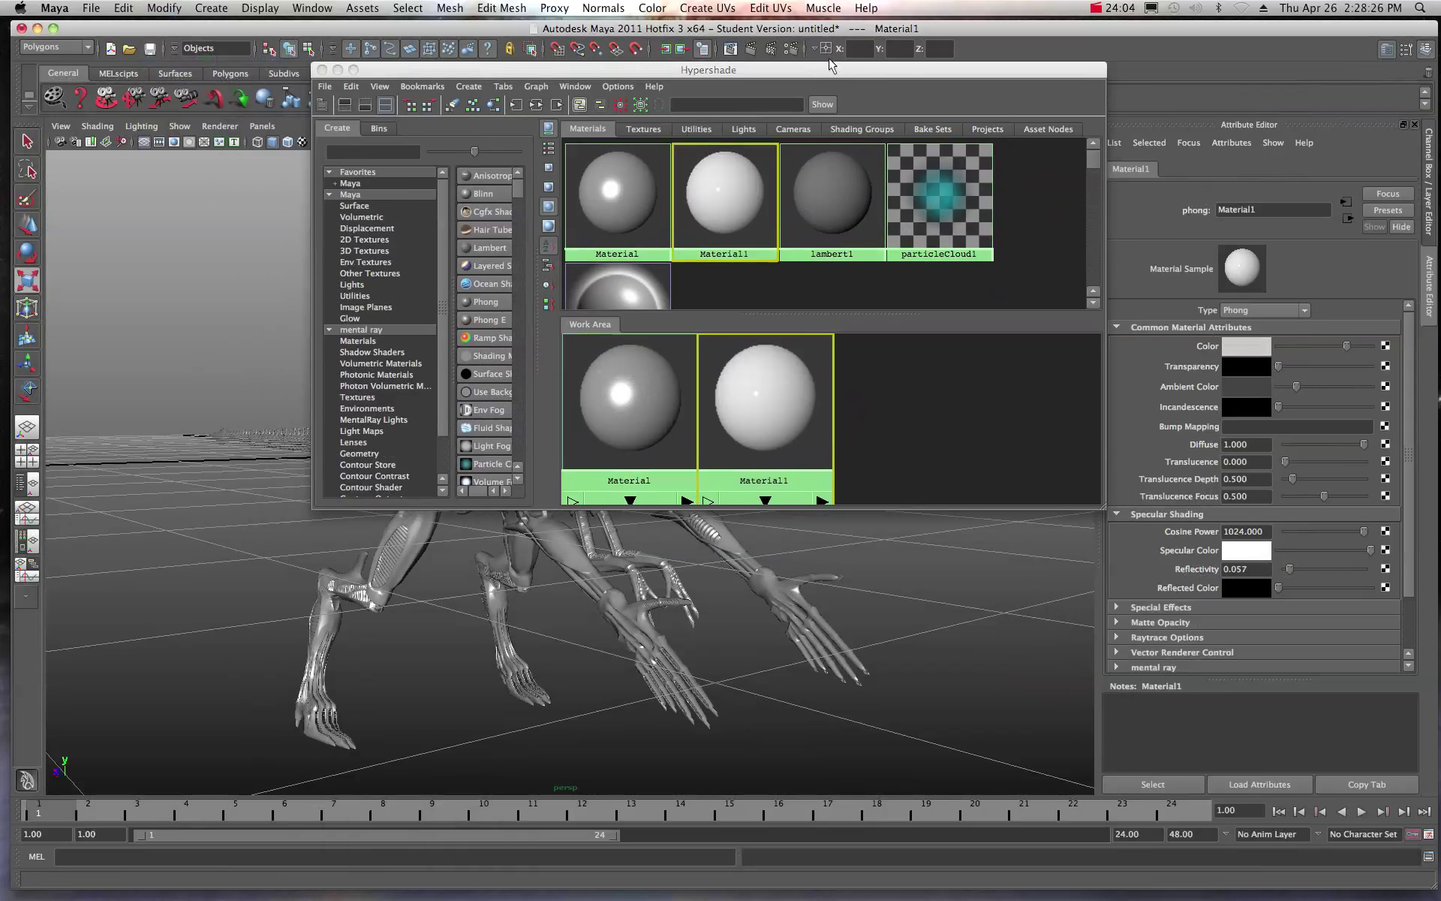
left_click(821, 71)
left_click(820, 70)
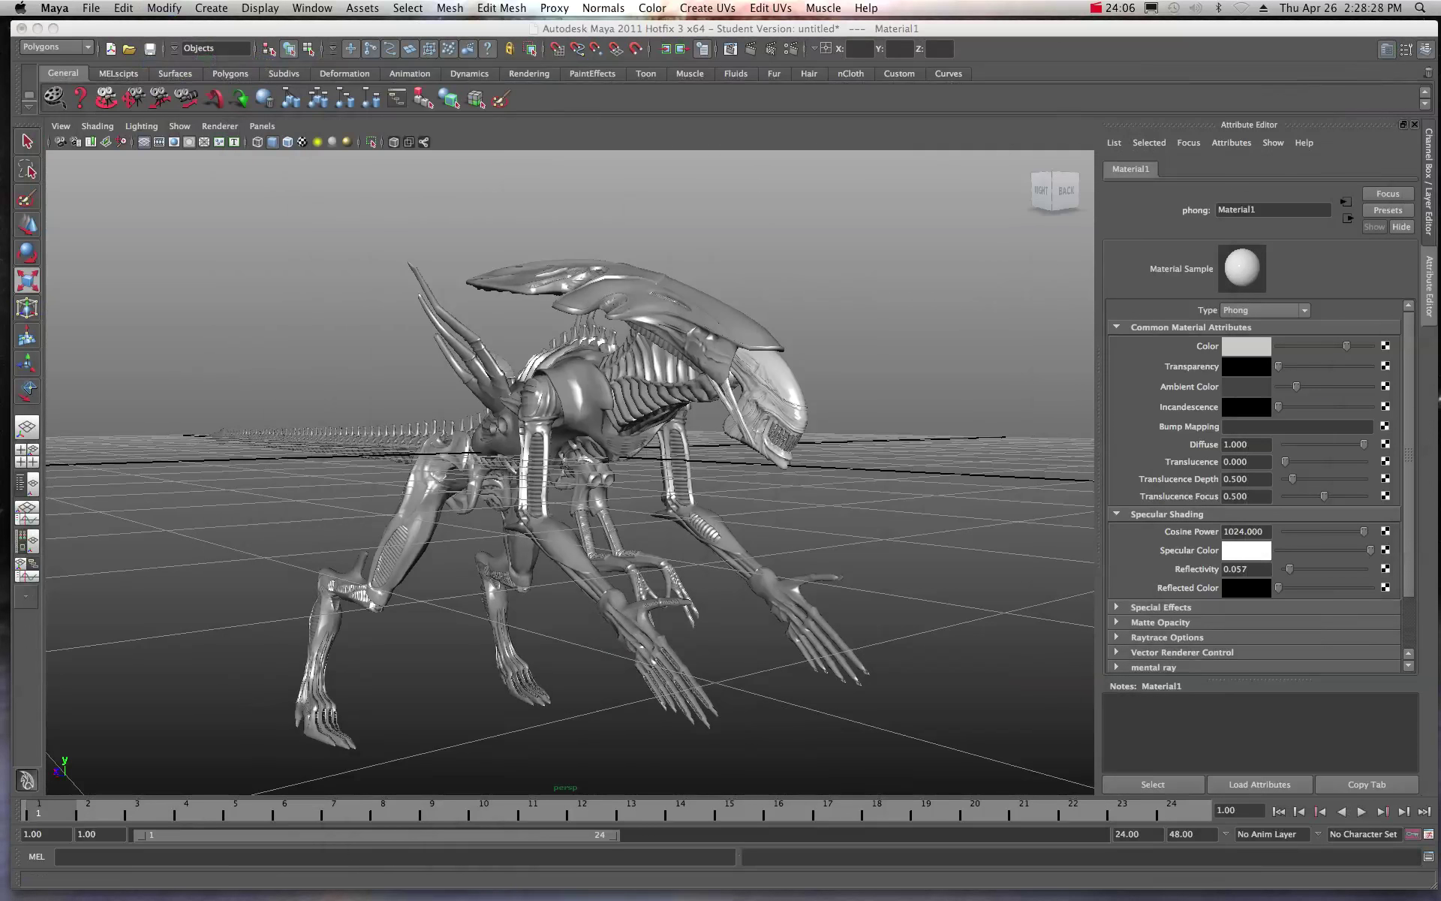
Re-render the queen with the adjusted materials, inspect the image and put the Render View away
left_click(730, 49)
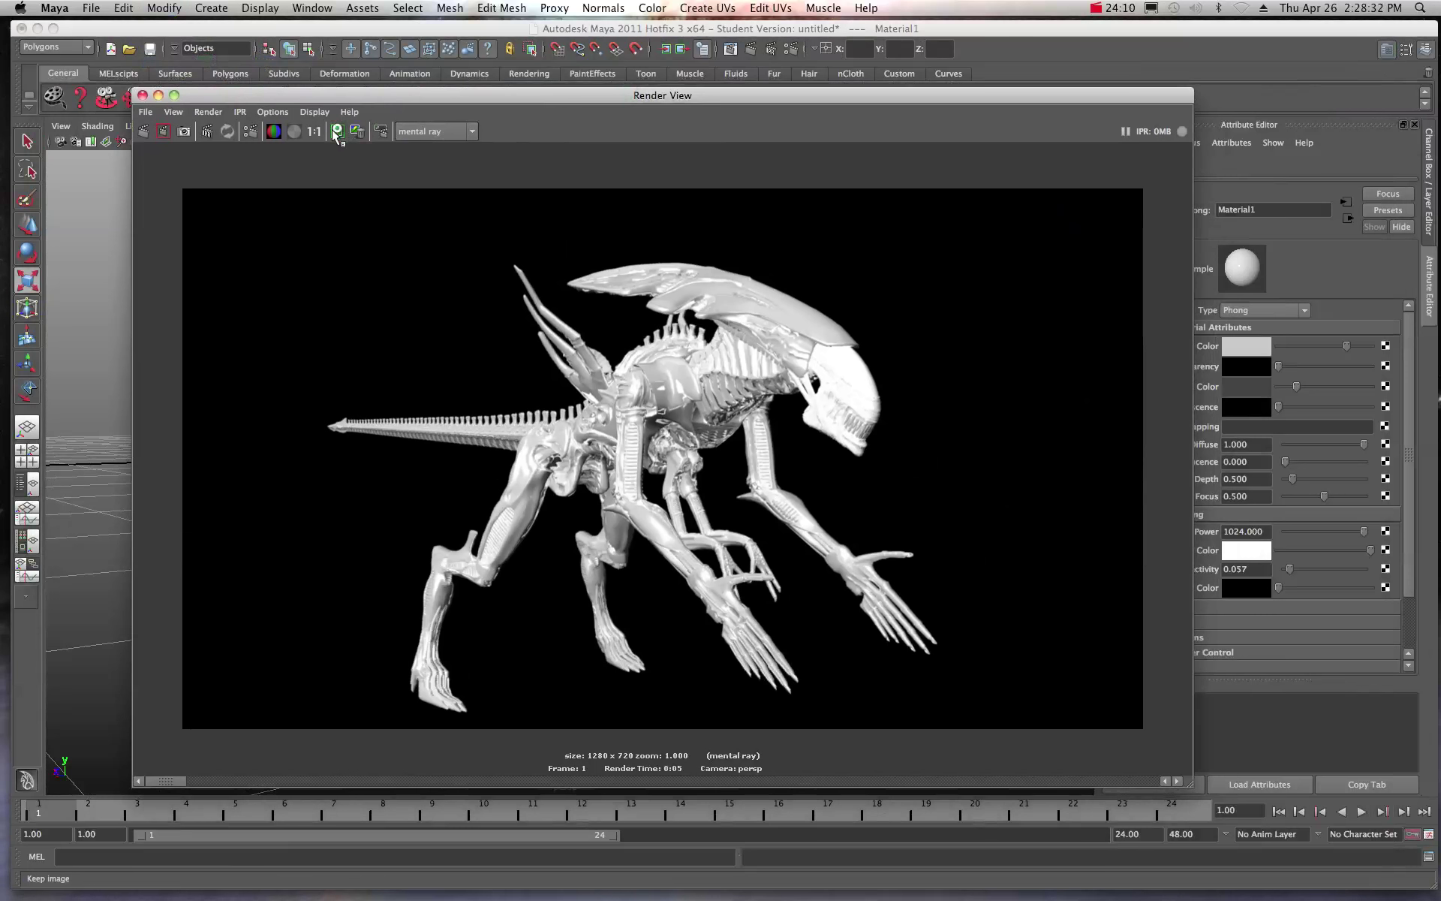
left_click(147, 130)
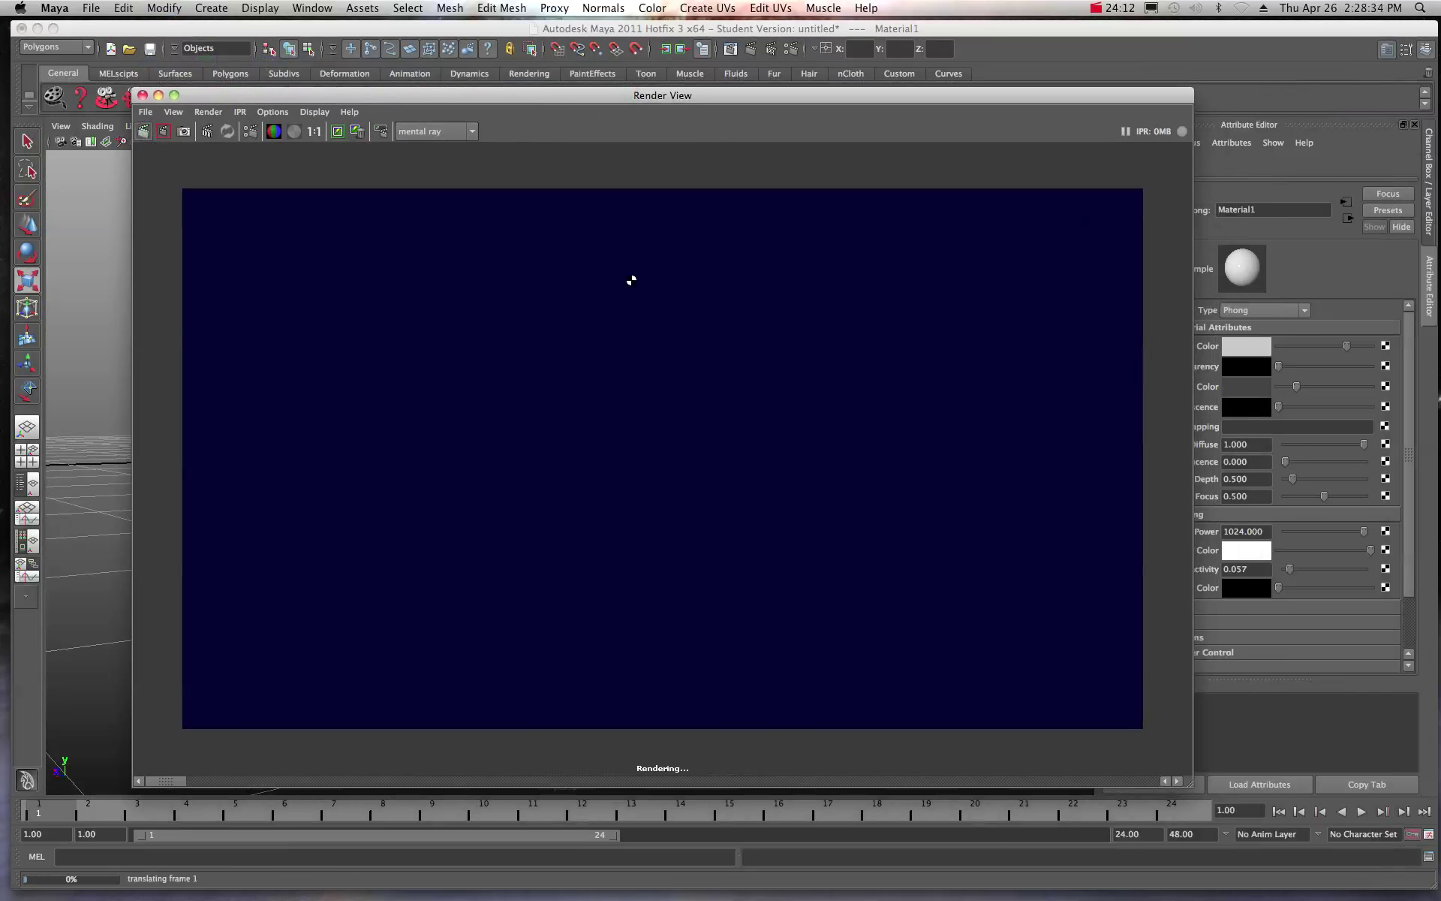
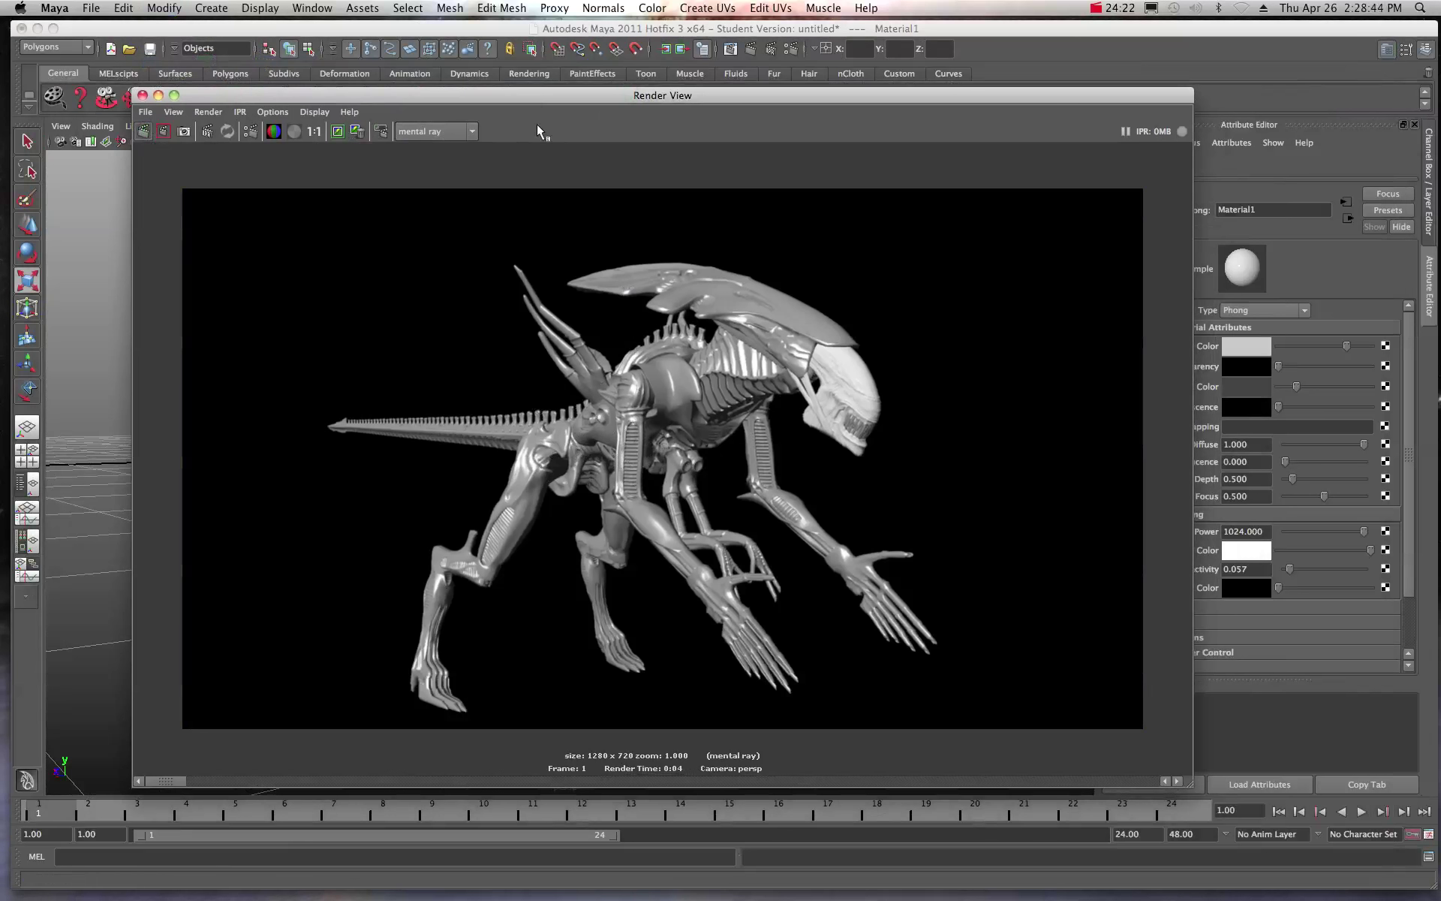
left_click_drag(535, 97, 535, 97)
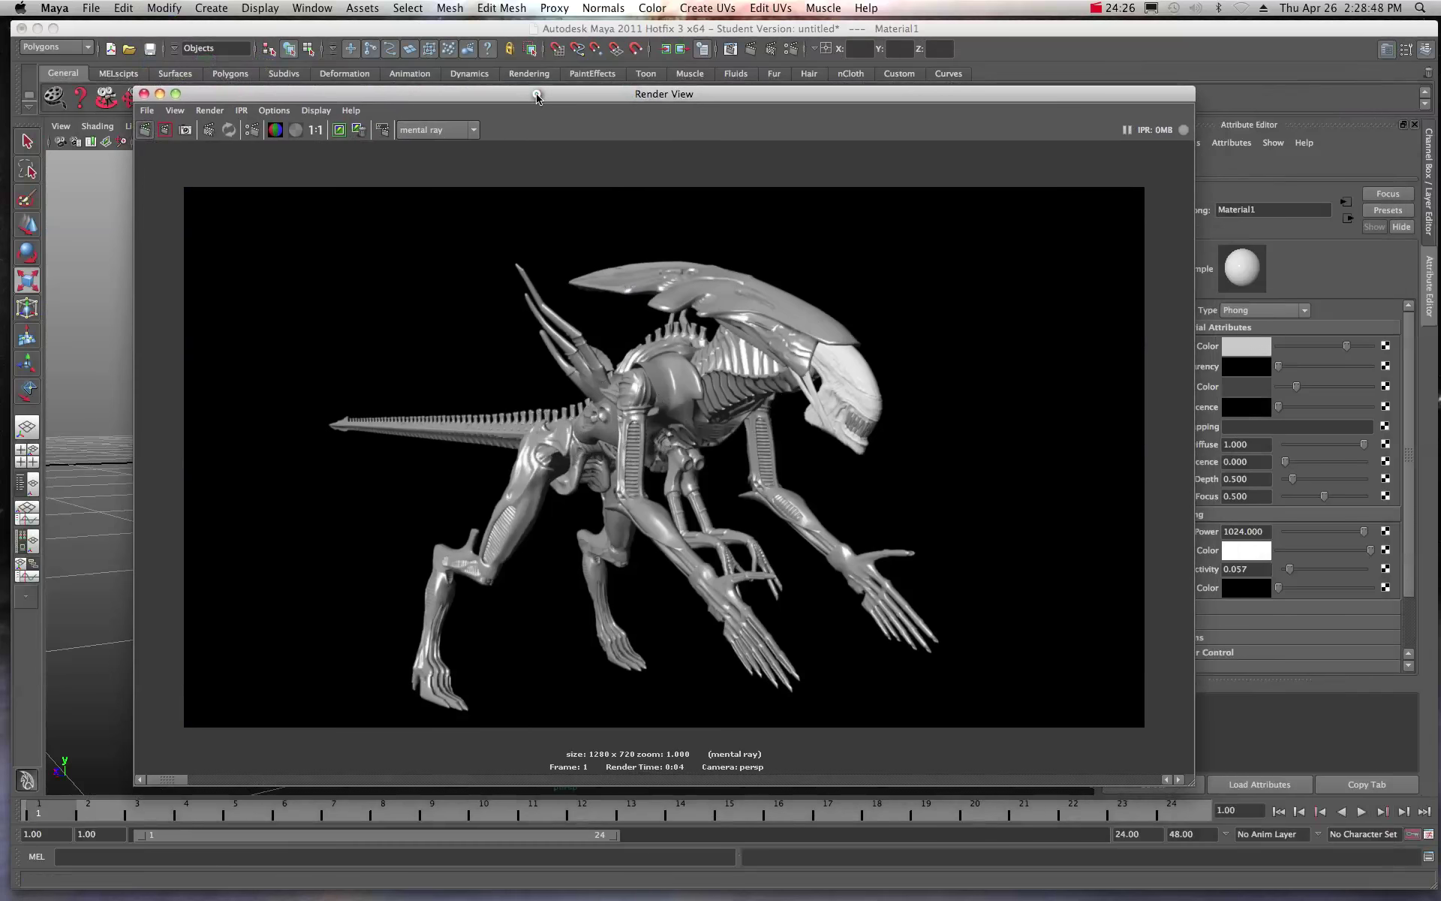
double_click(535, 97)
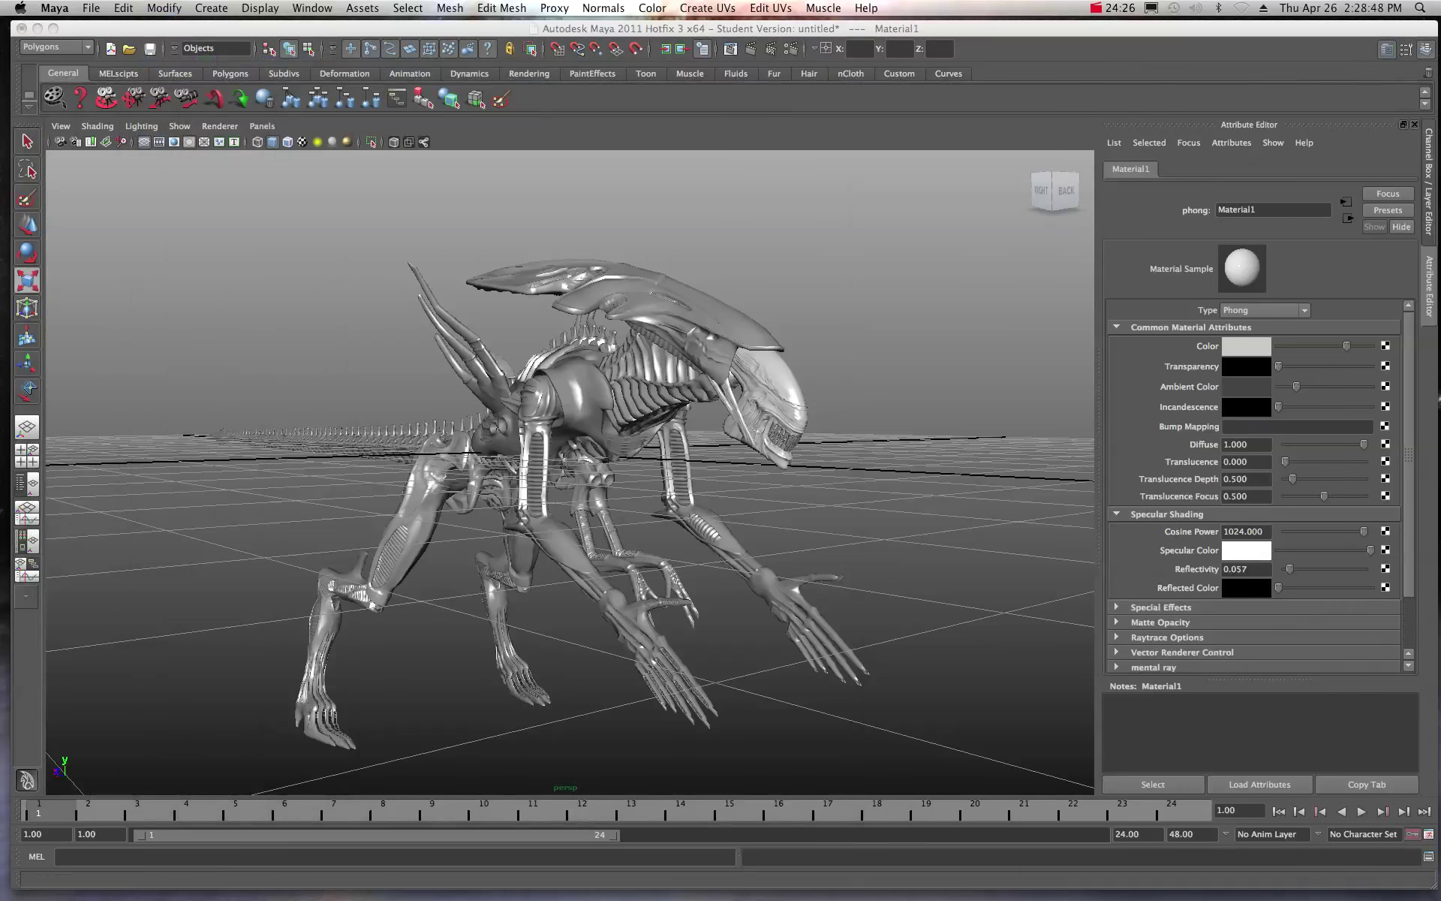
Deselect everything and open the Outliner to show the scene's nodes
left_click(340, 314)
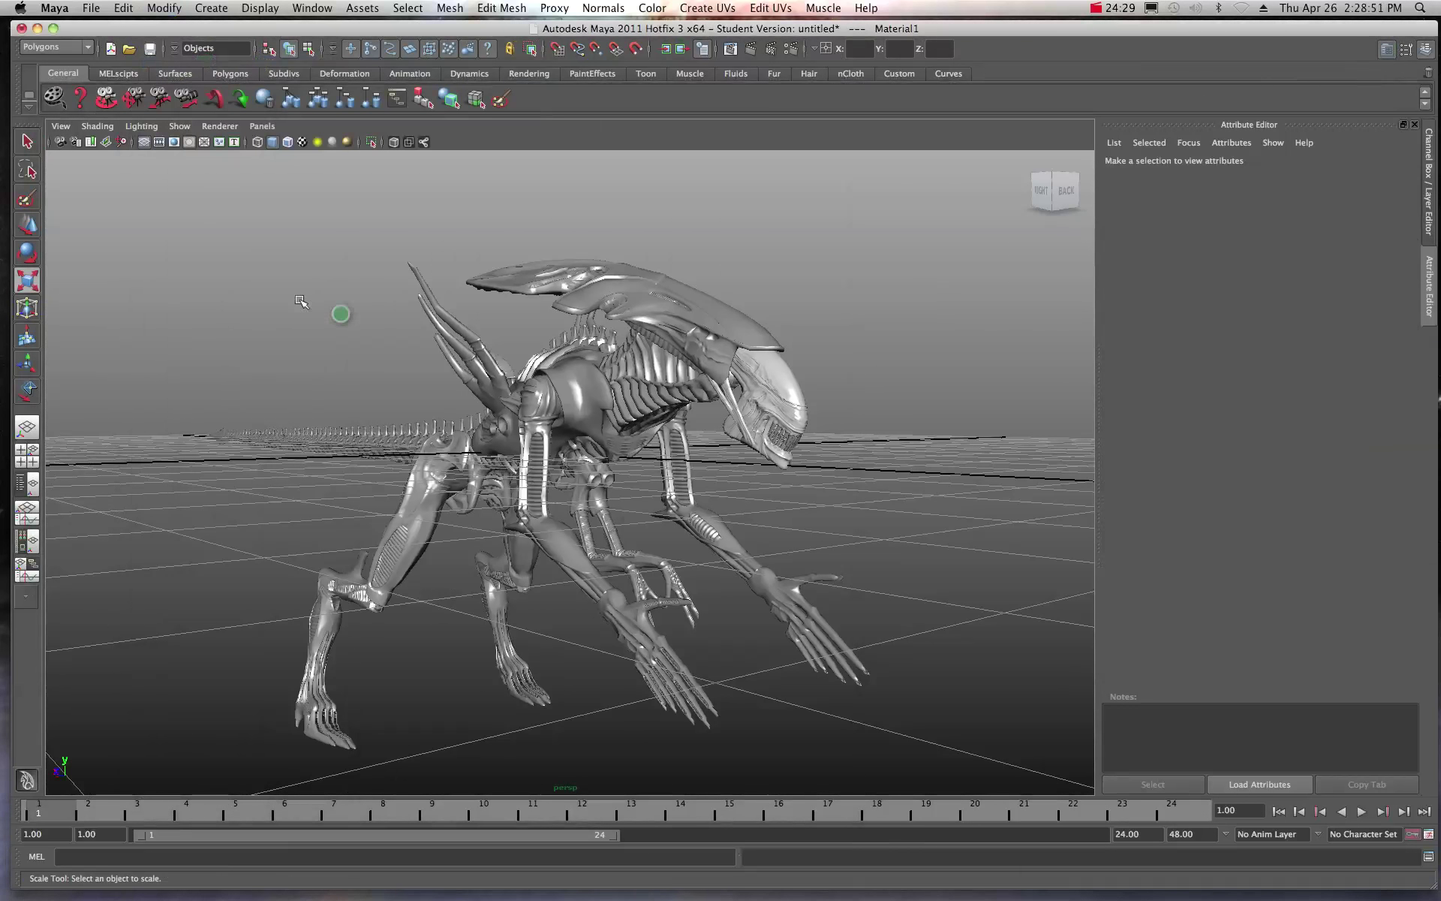
left_click(120, 9)
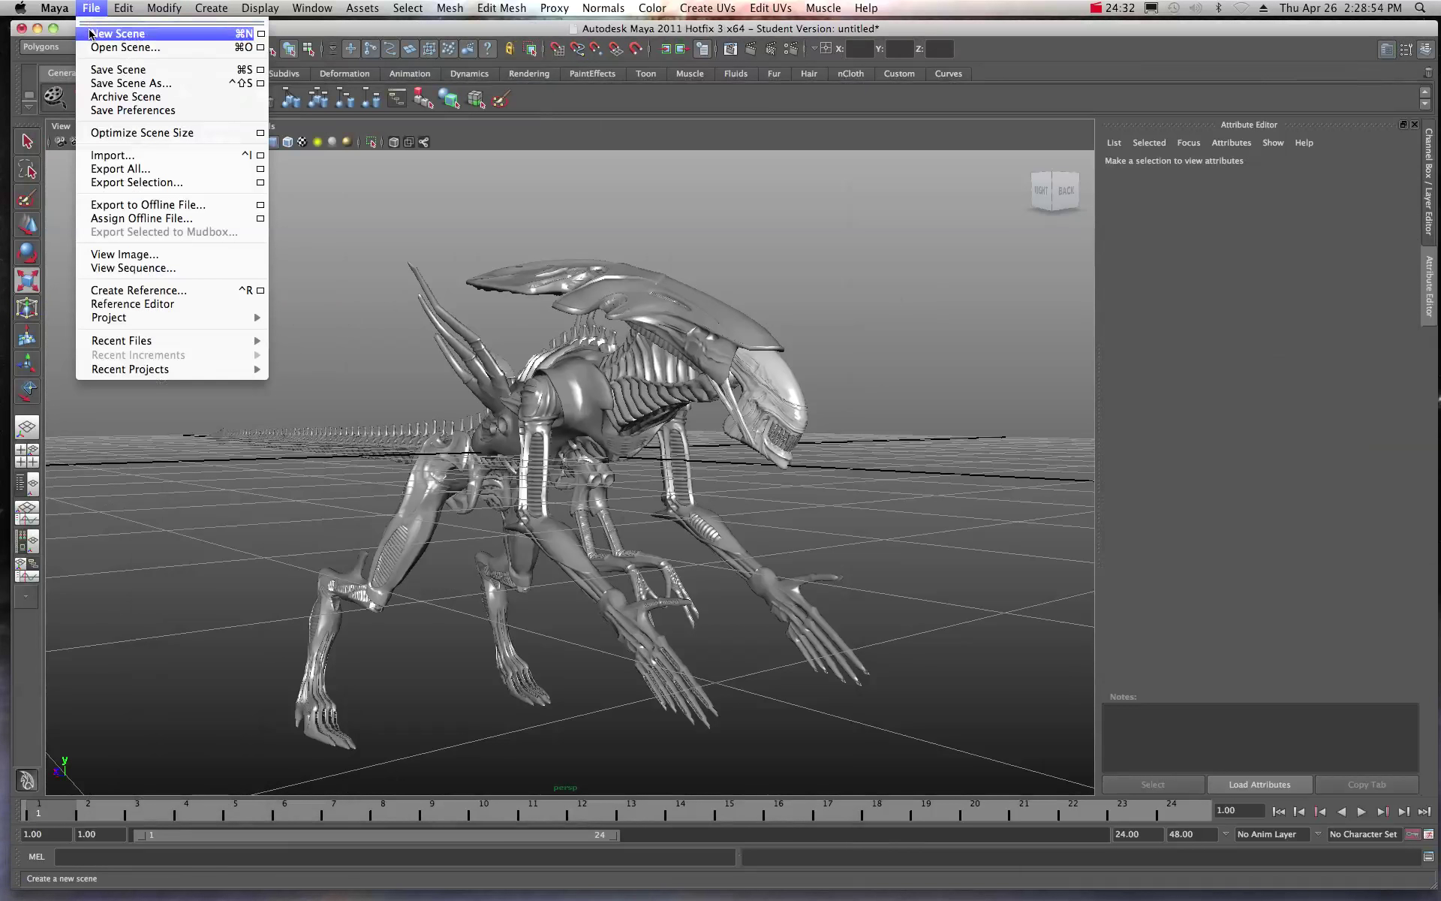
mouse_move(164, 8)
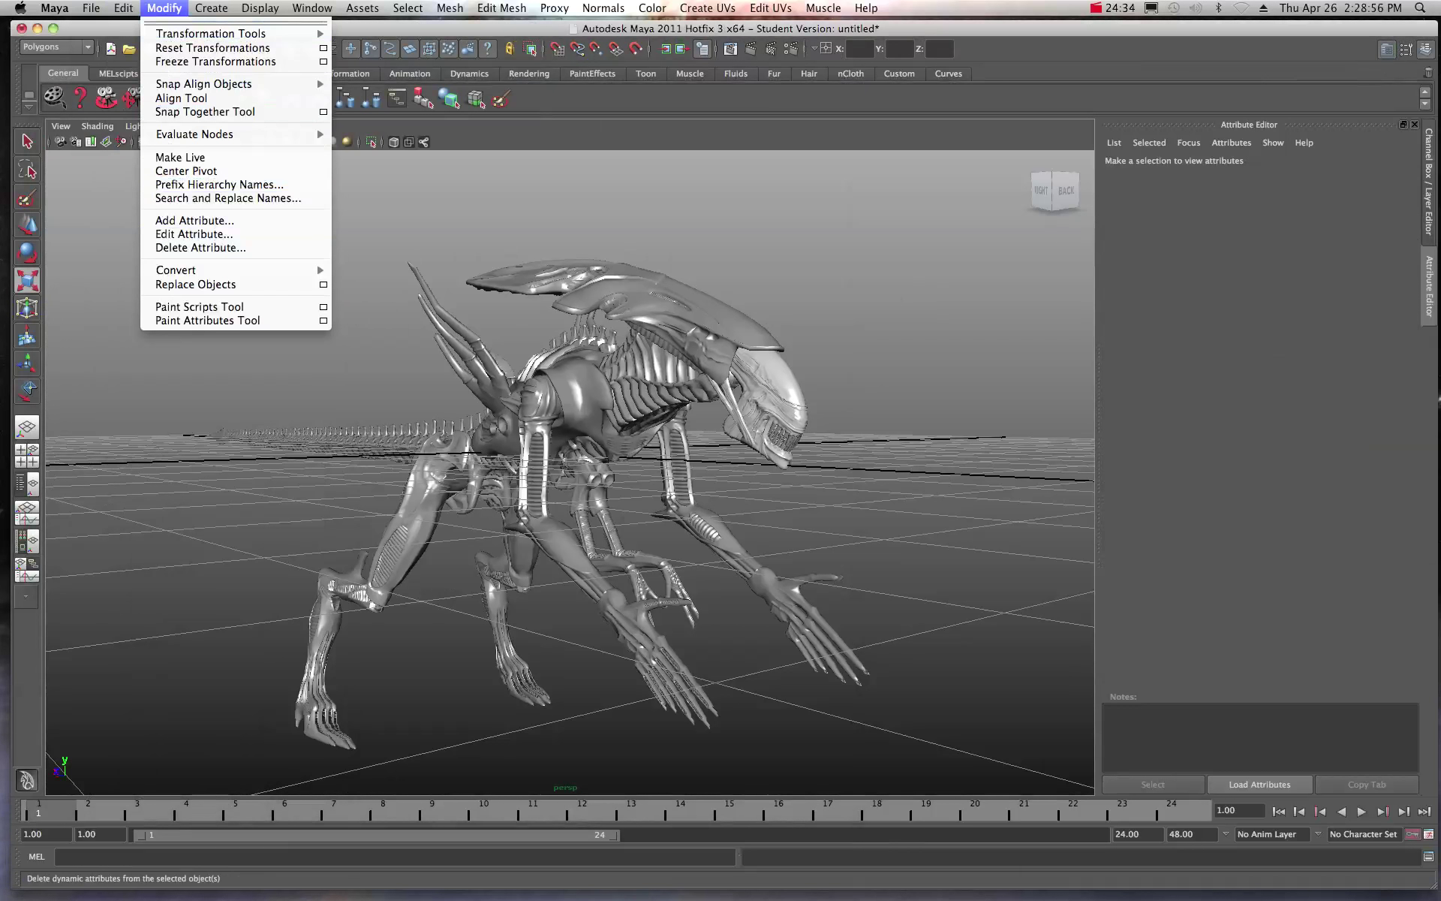
key("Escape")
left_click(312, 8)
left_click(338, 112)
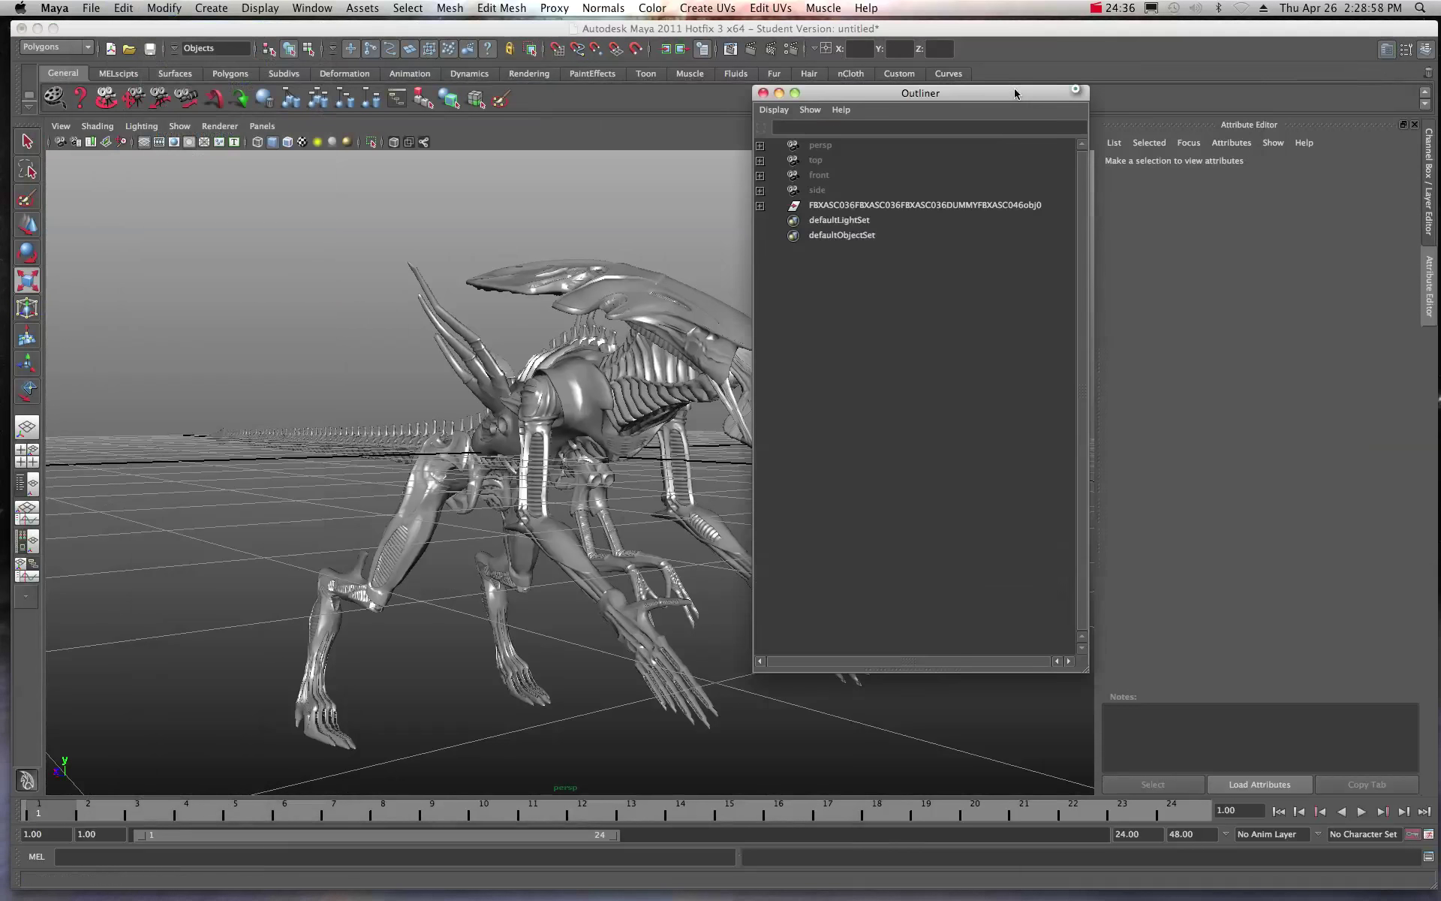
Select the queen's parent group, show its transform channels instead of the attributes and put the Outliner away
left_click_drag(1015, 93, 969, 93)
left_click(831, 204)
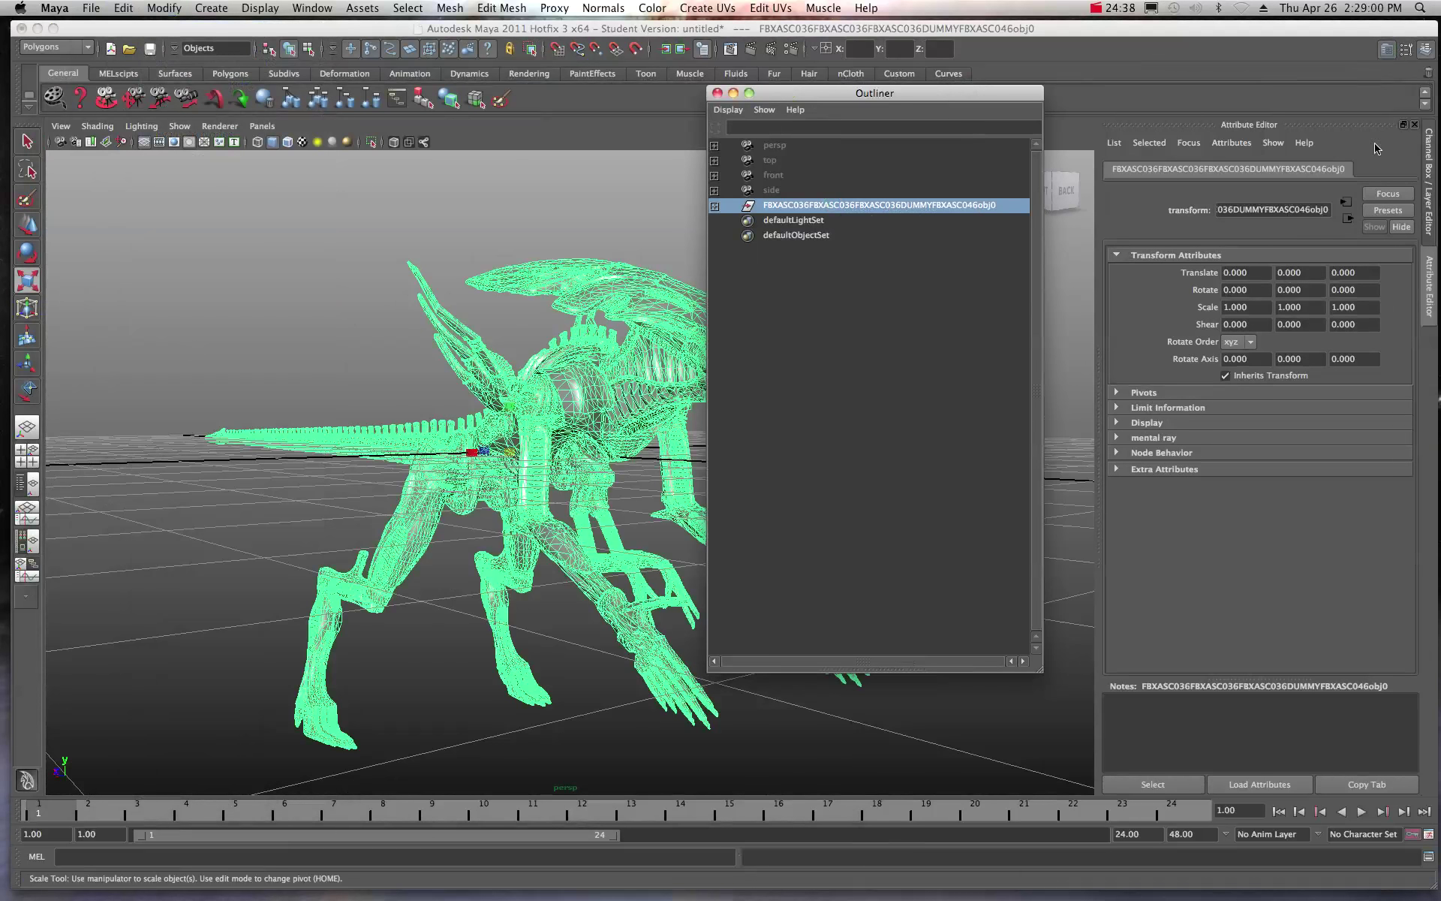
left_click(1380, 149)
key("ctrl+a")
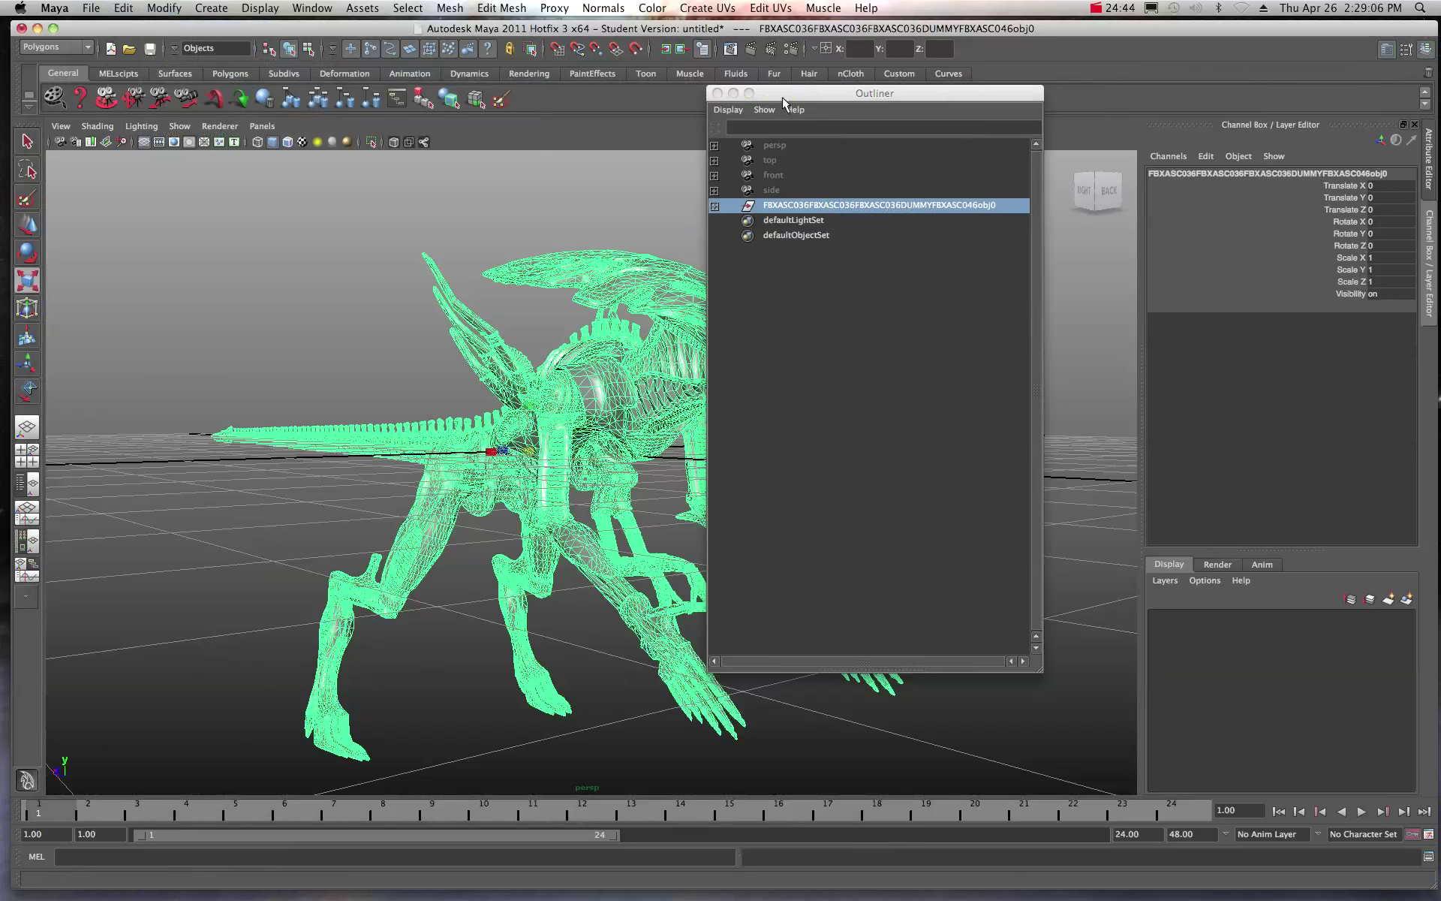
left_click(716, 93)
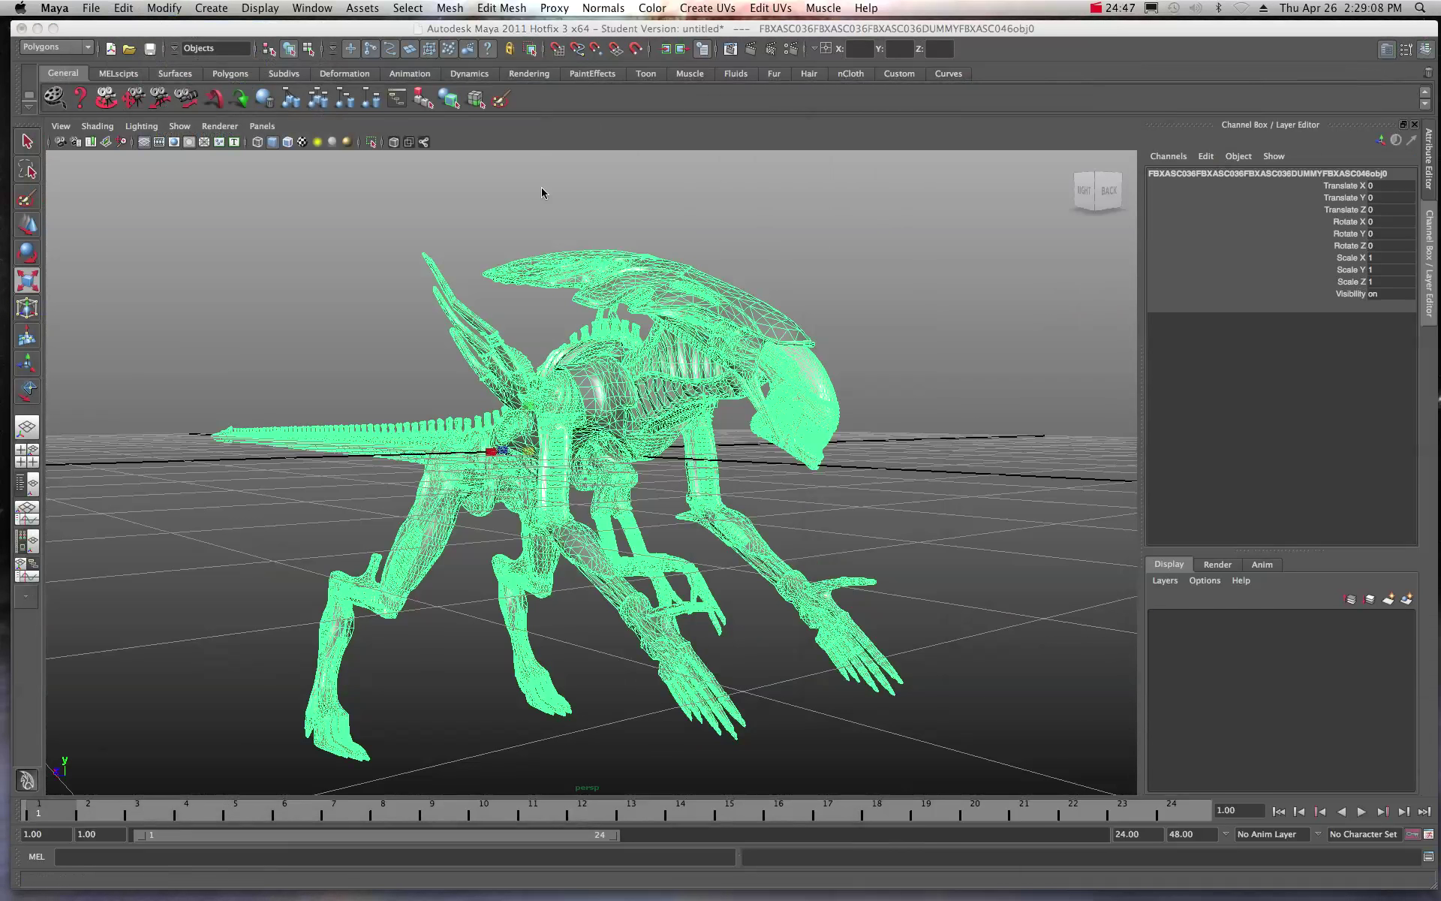
Save the scene to the Desktop as the Maya ASCII file Alien_Queen.ma, accepting the student version notice
left_click(92, 8)
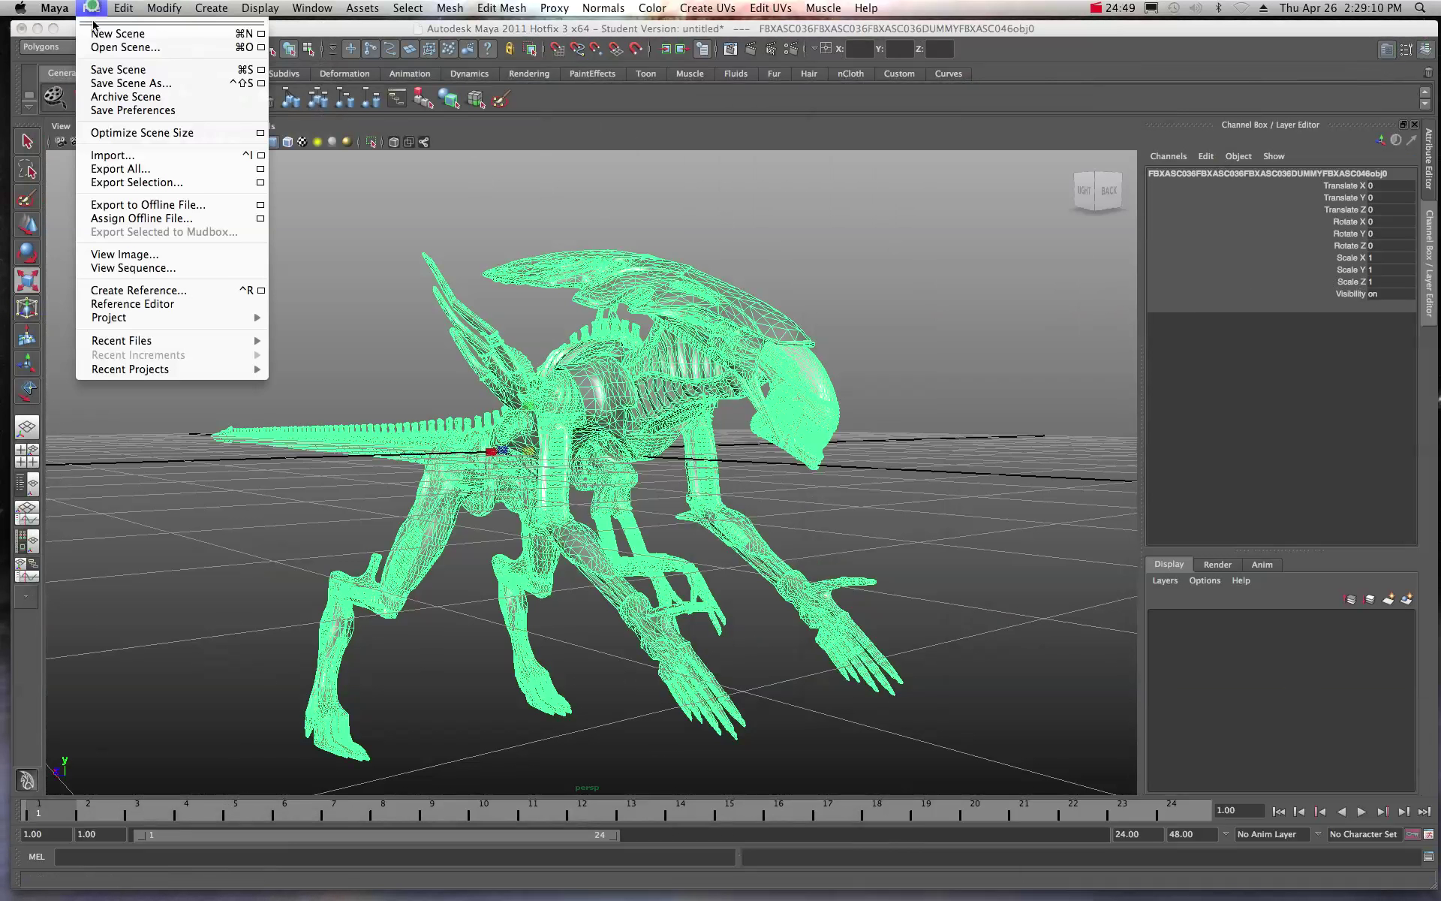
left_click(103, 70)
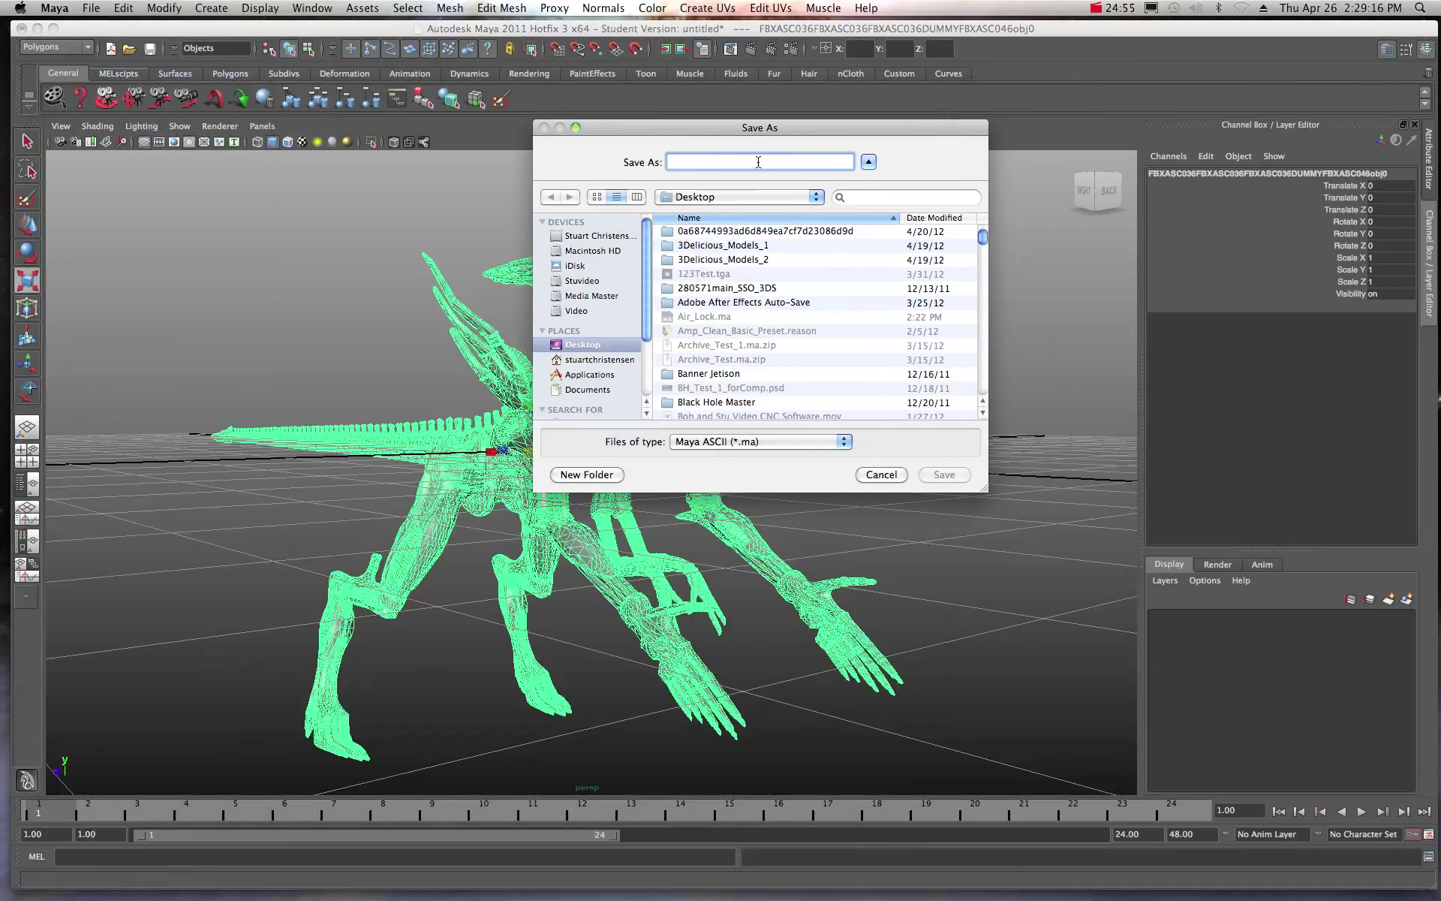
type("Alien_Queen.ma")
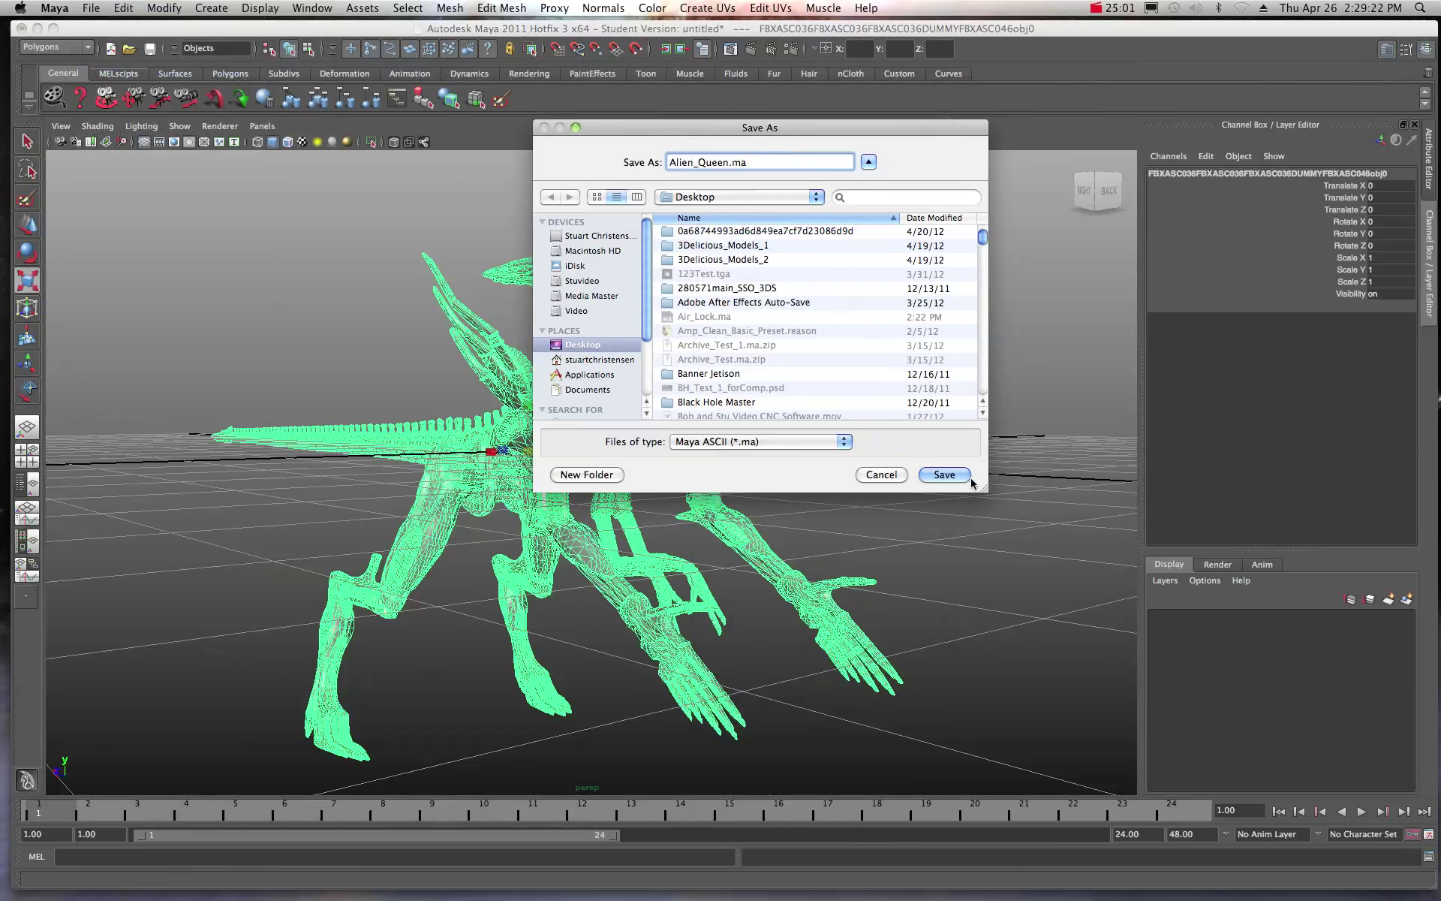
left_click(947, 476)
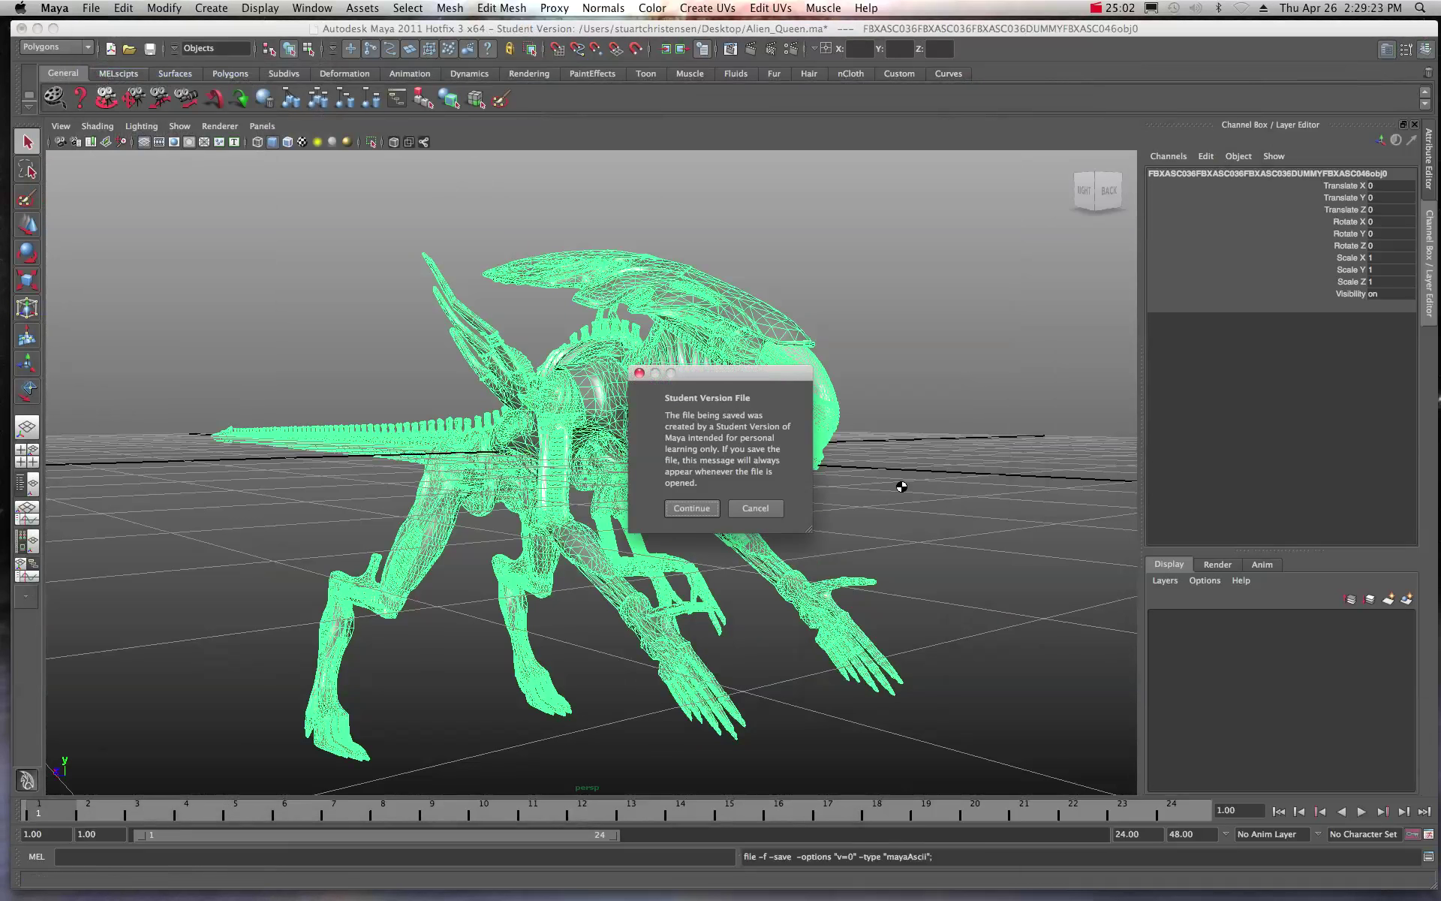
left_click(687, 508)
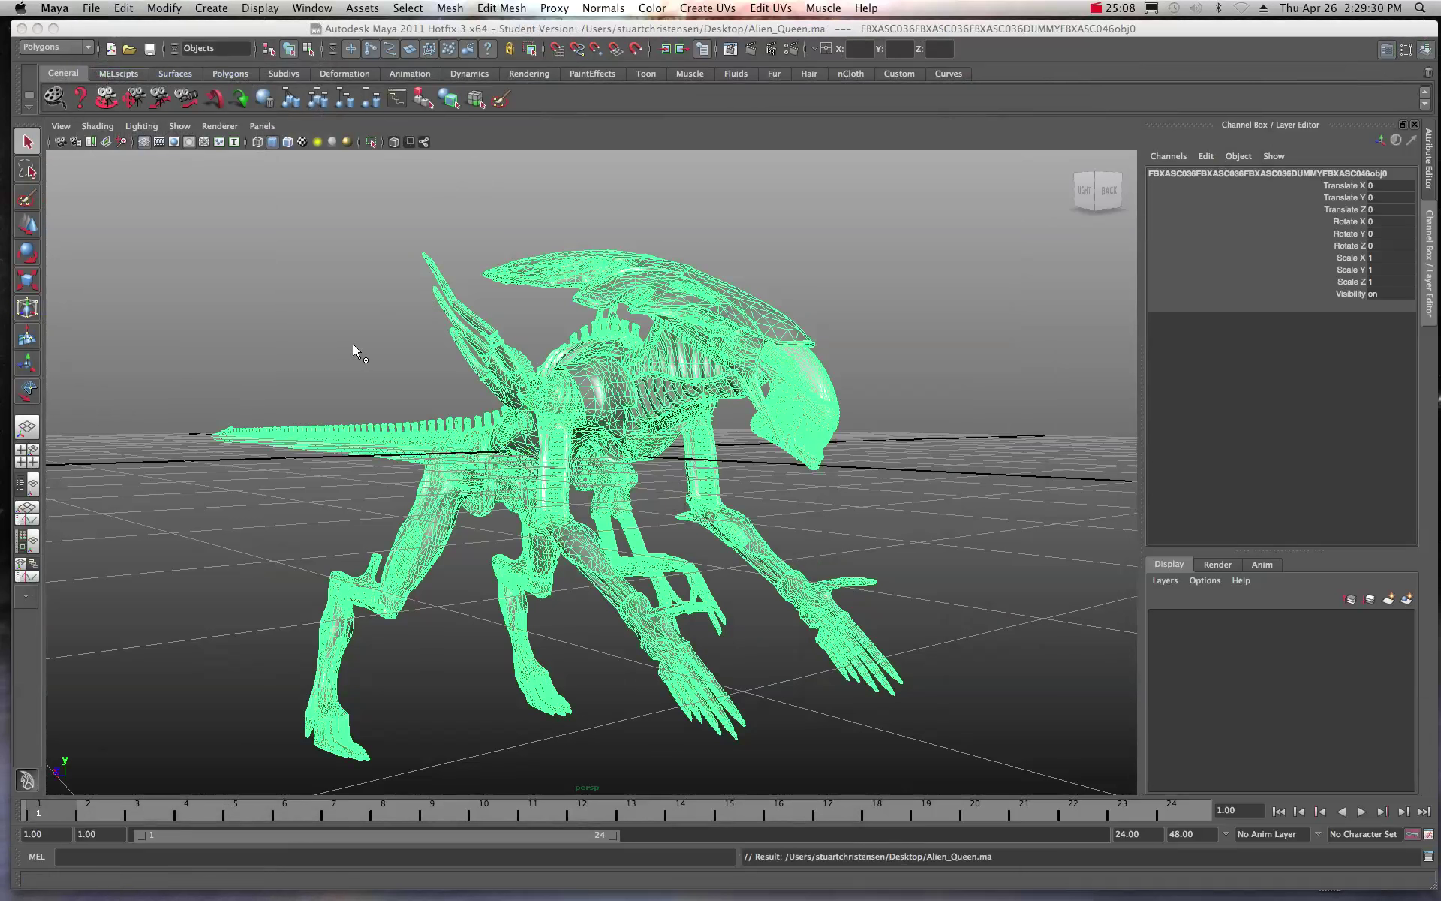
left_click(144, 31)
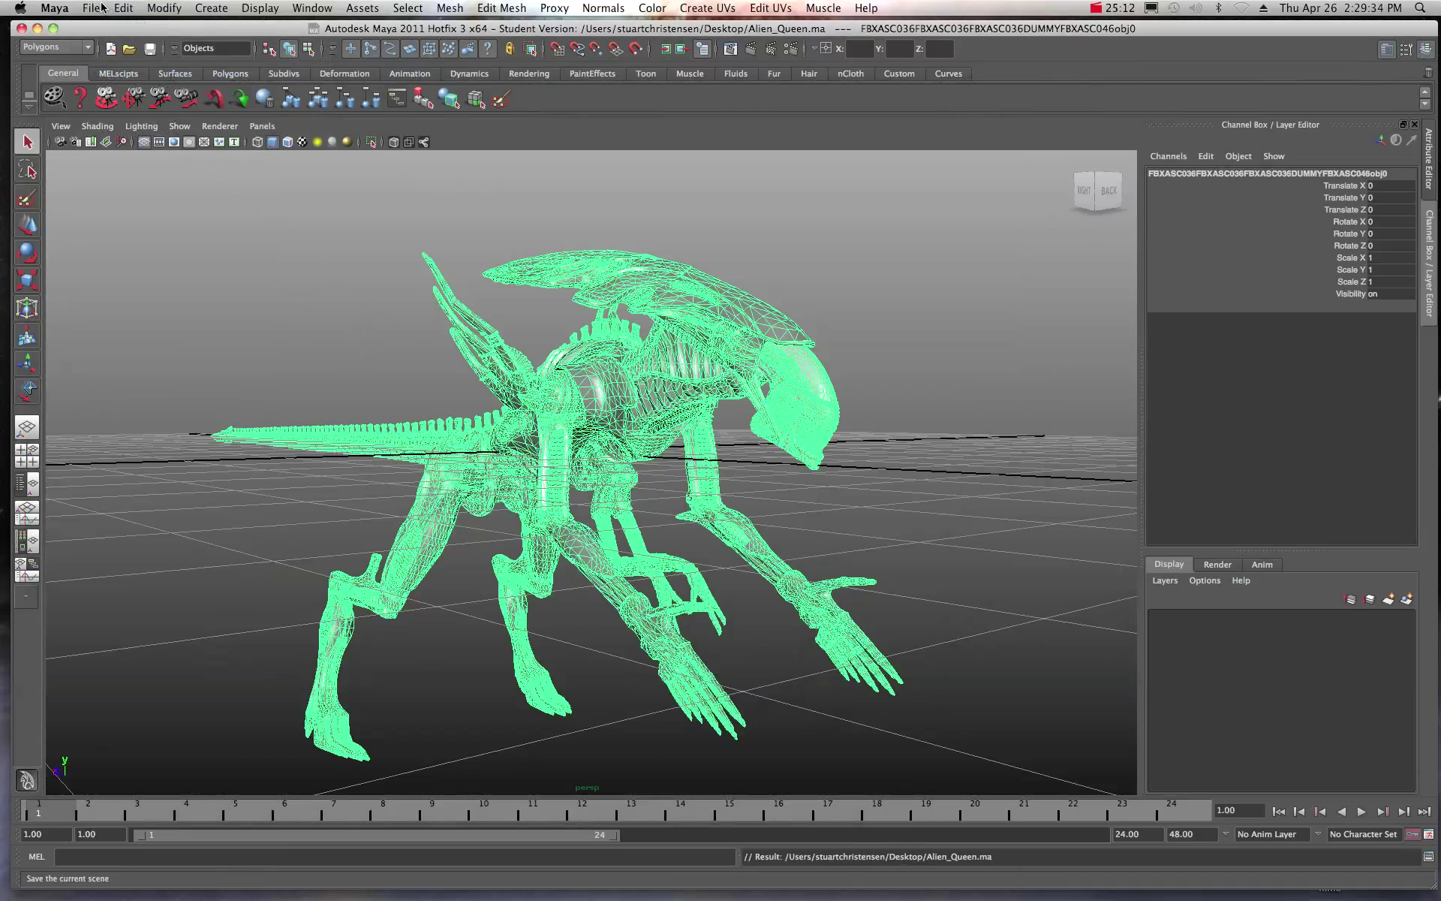
left_click(92, 8)
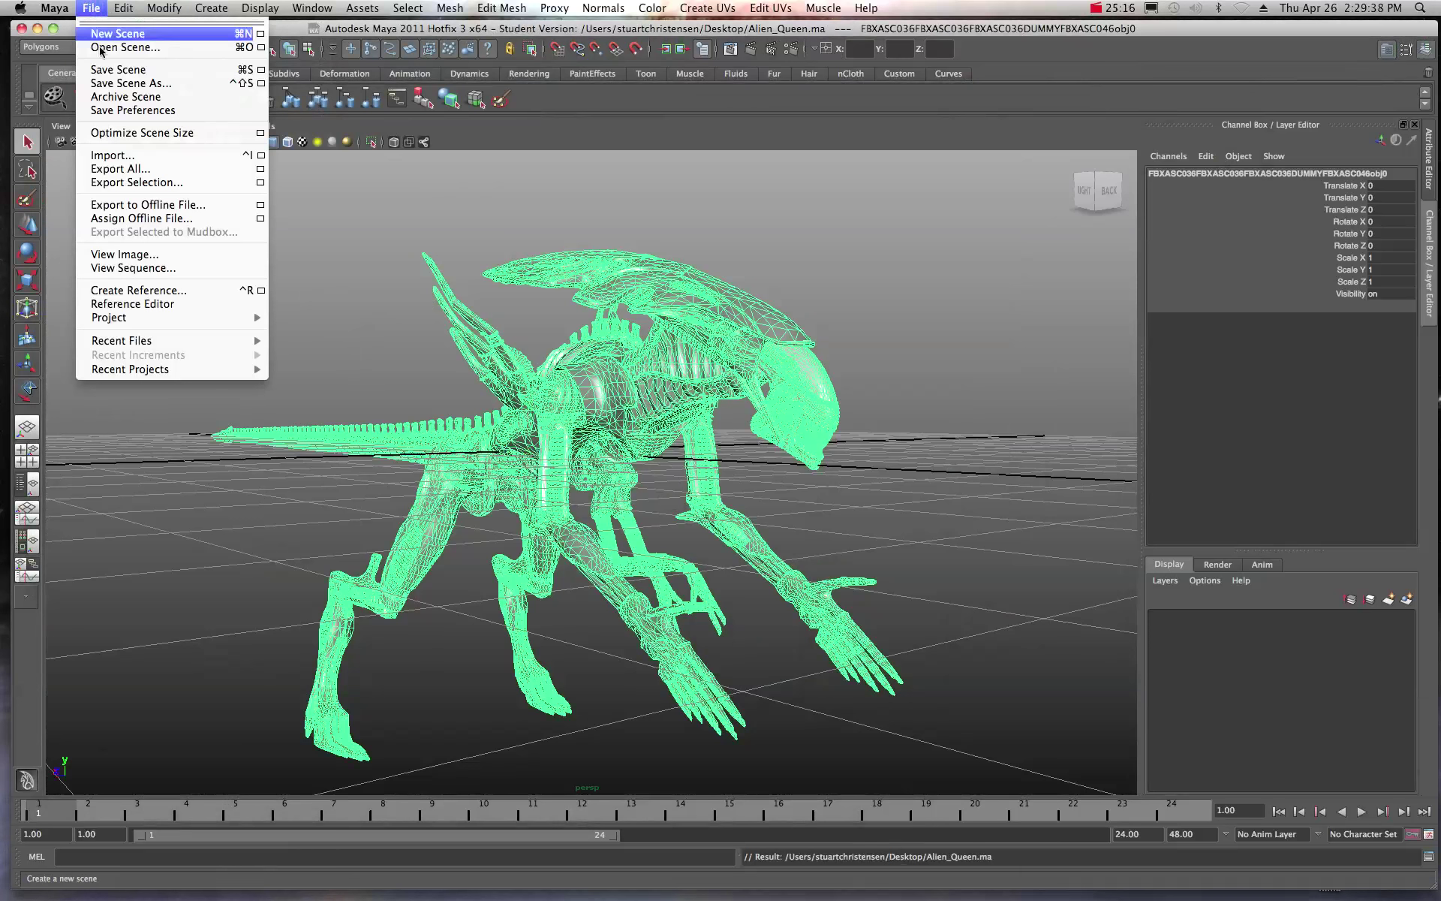
left_click(110, 155)
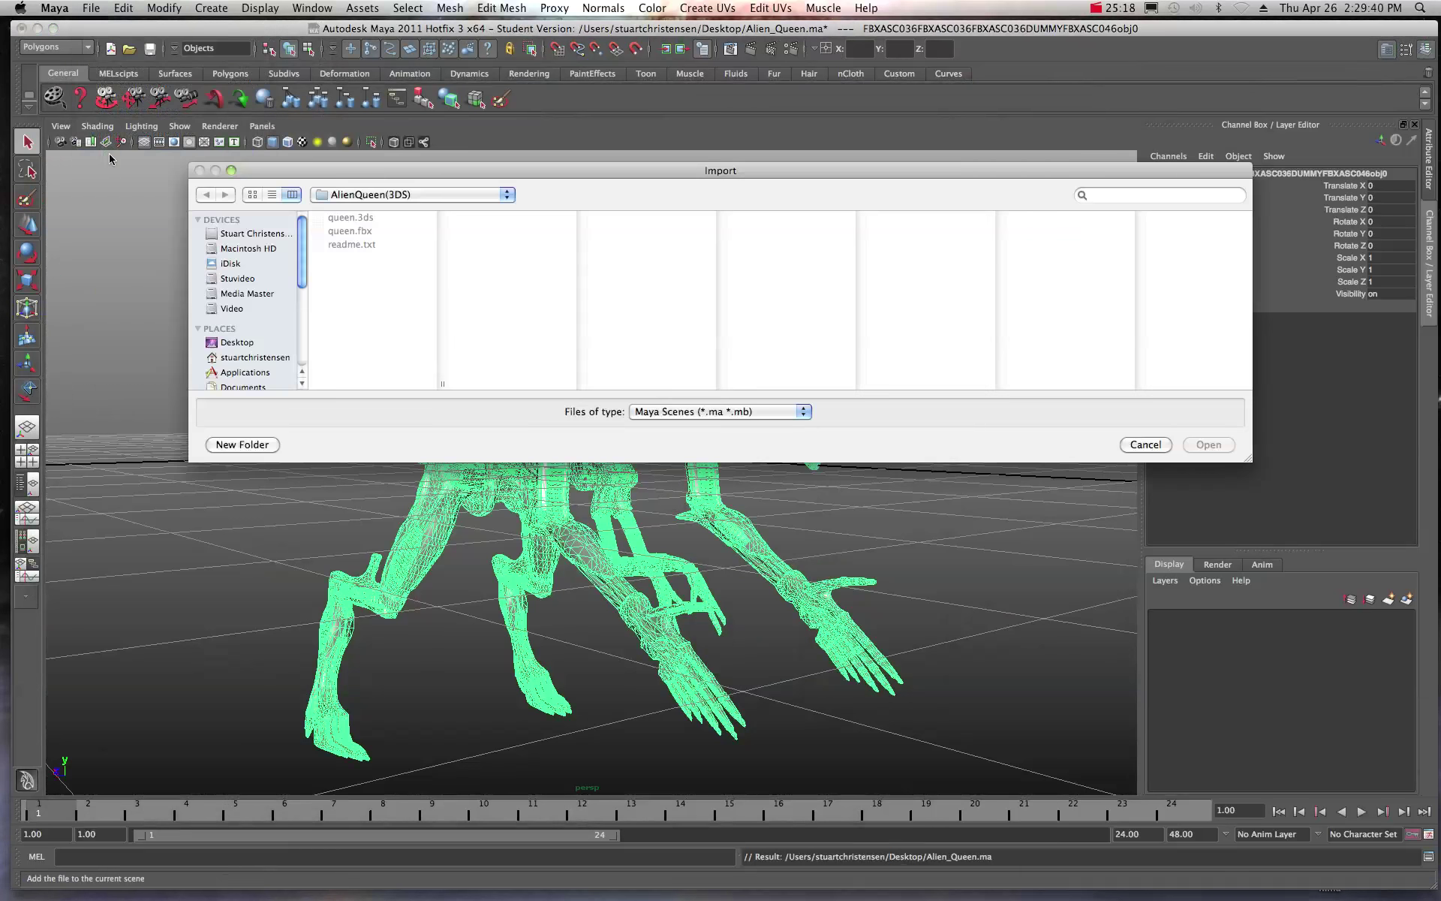
left_click(1144, 445)
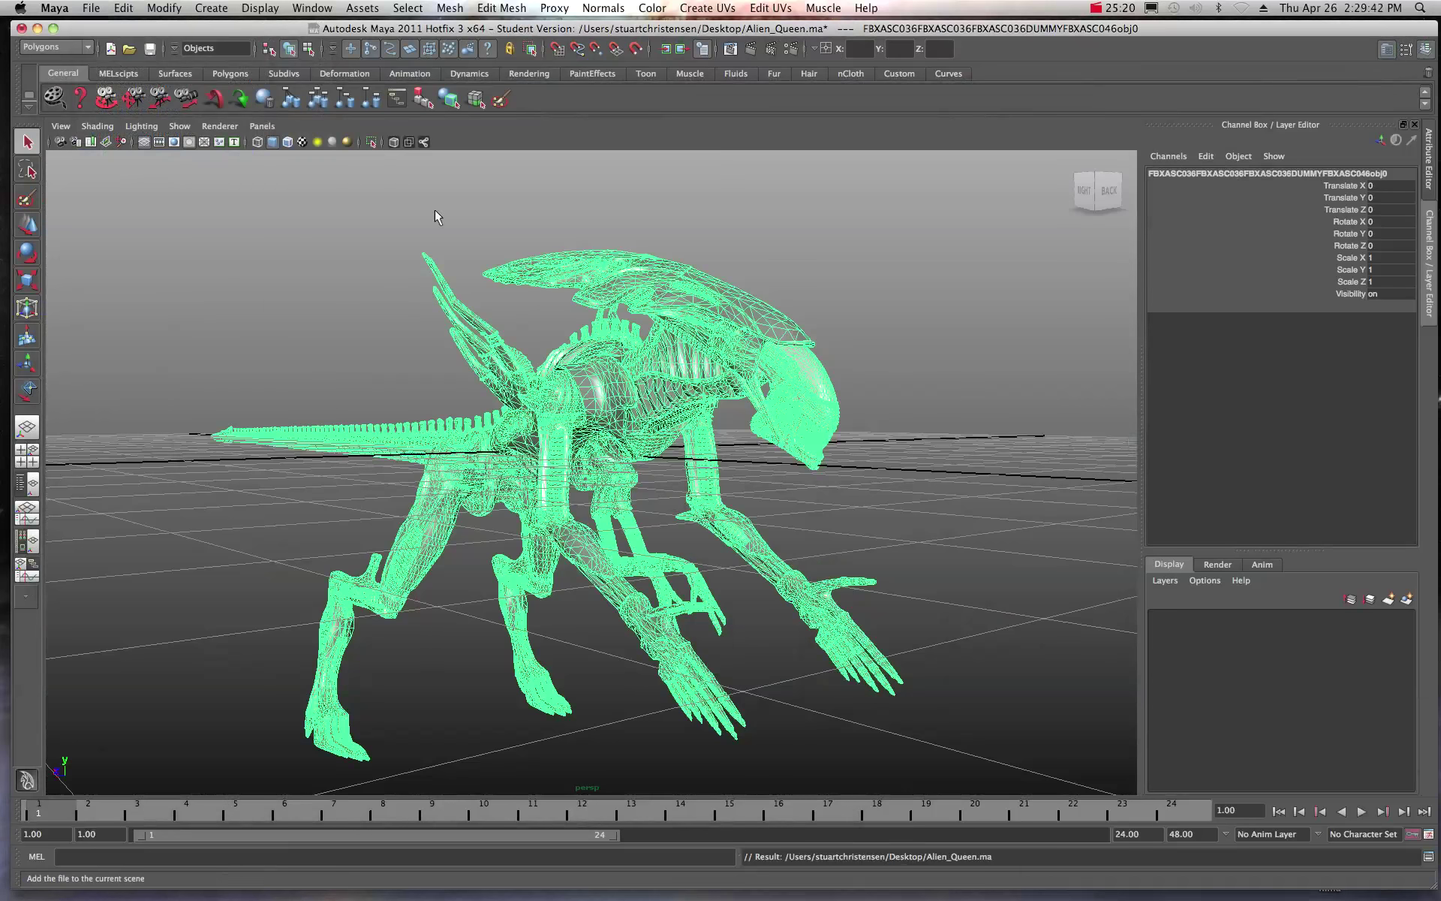
Start a new scene and begin an import from the Desktop with the file type limited to Fbx
left_click(88, 7)
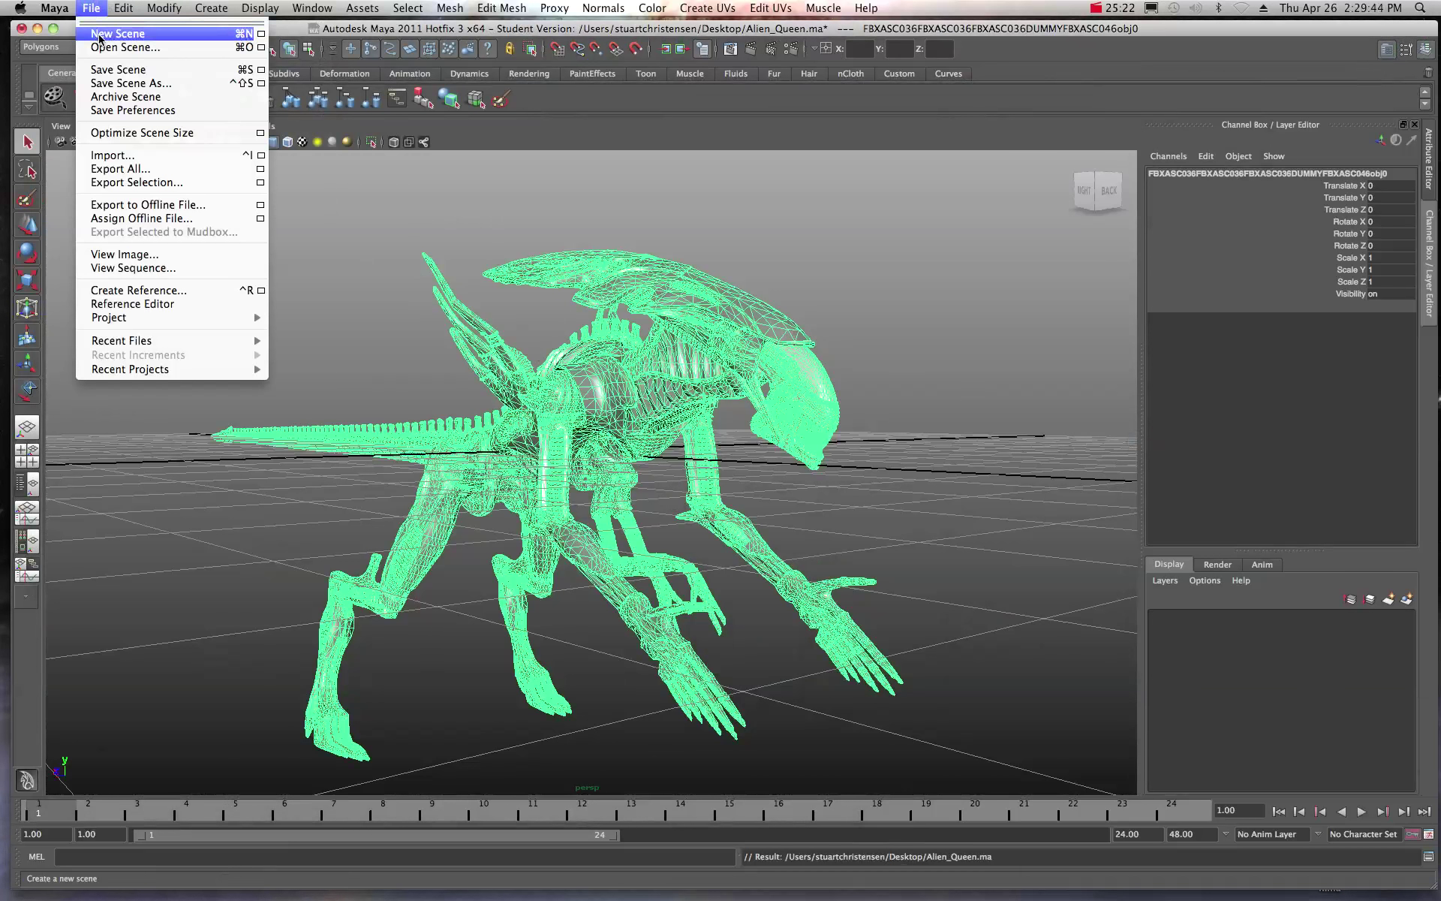
left_click(100, 33)
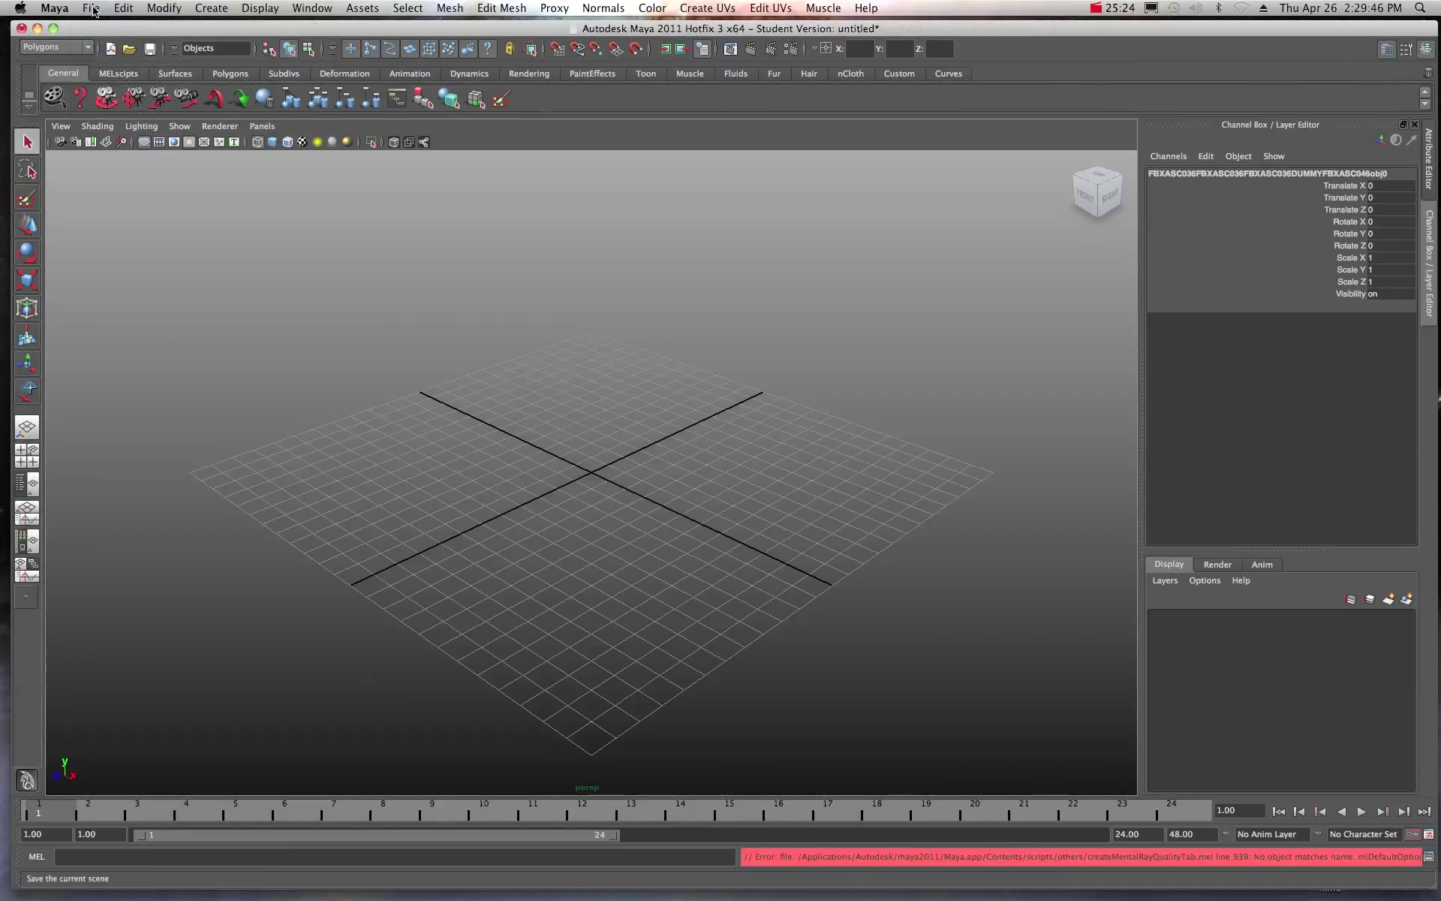
left_click(93, 9)
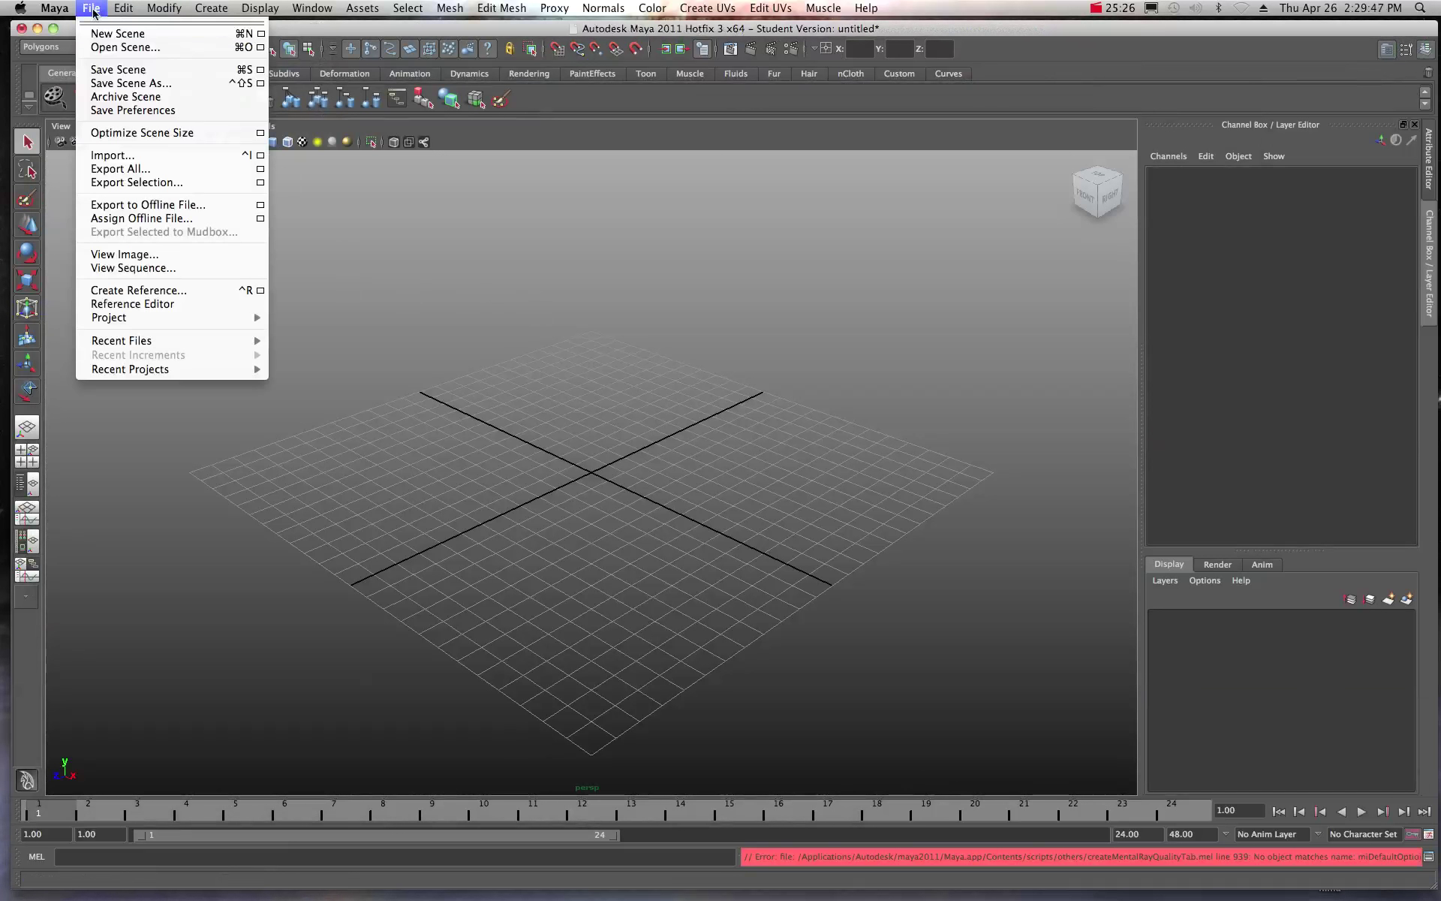
left_click(117, 154)
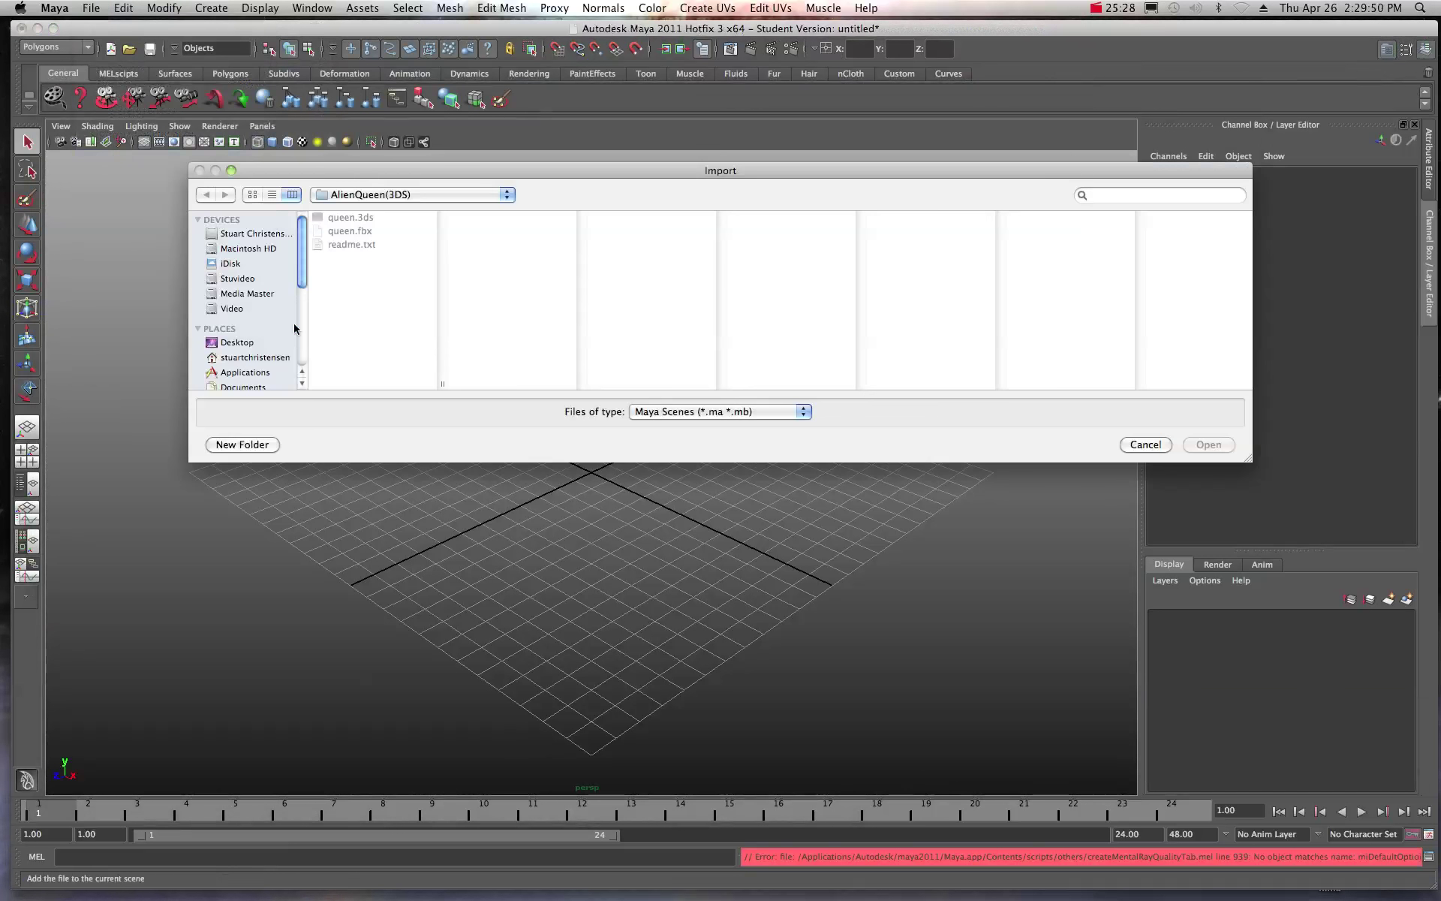
left_click(260, 344)
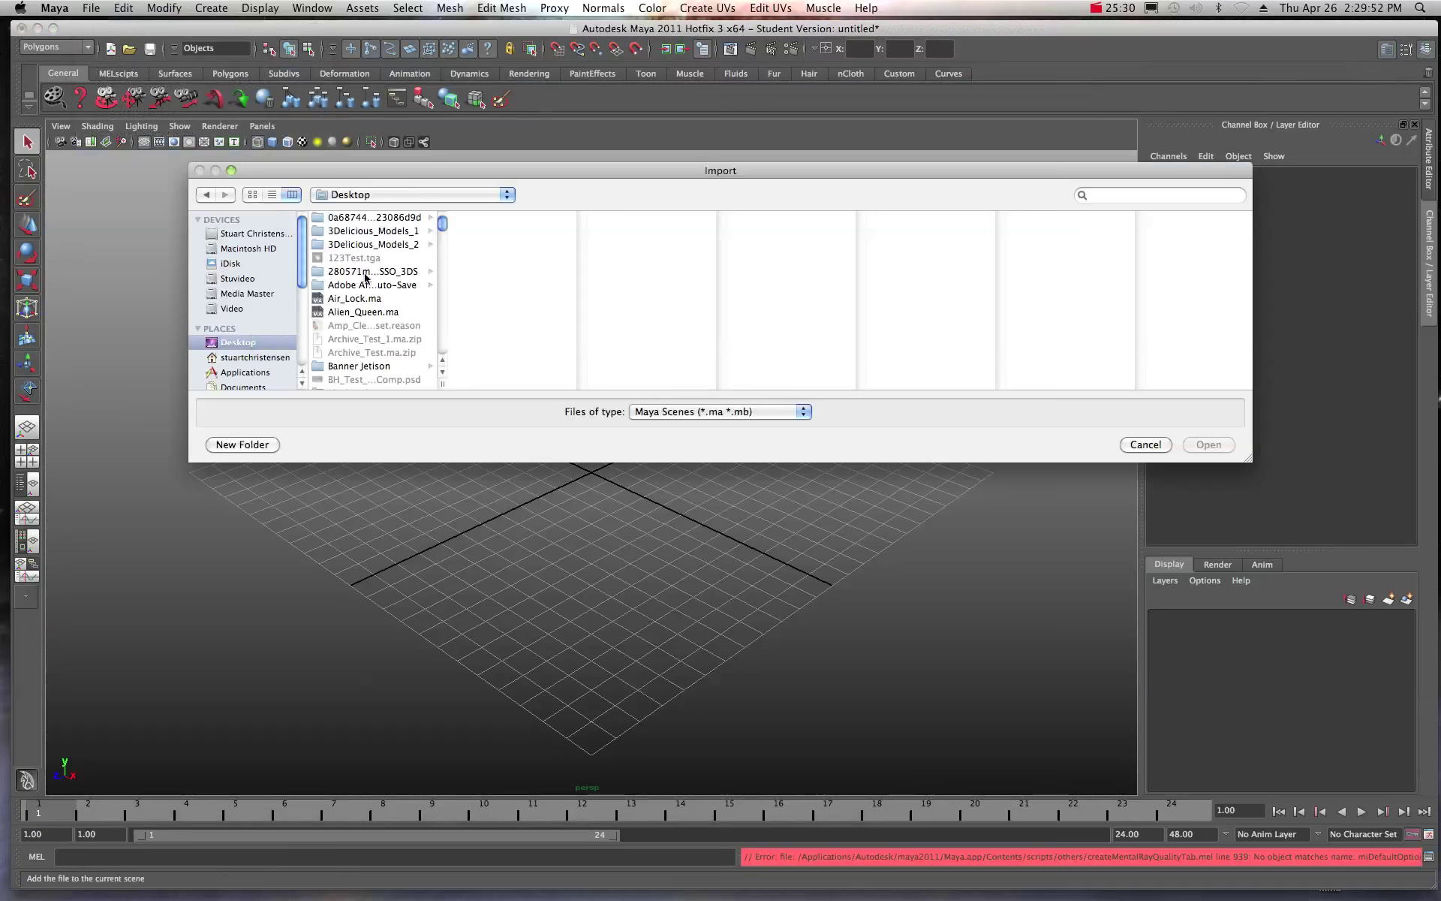
left_click_drag(441, 224, 442, 232)
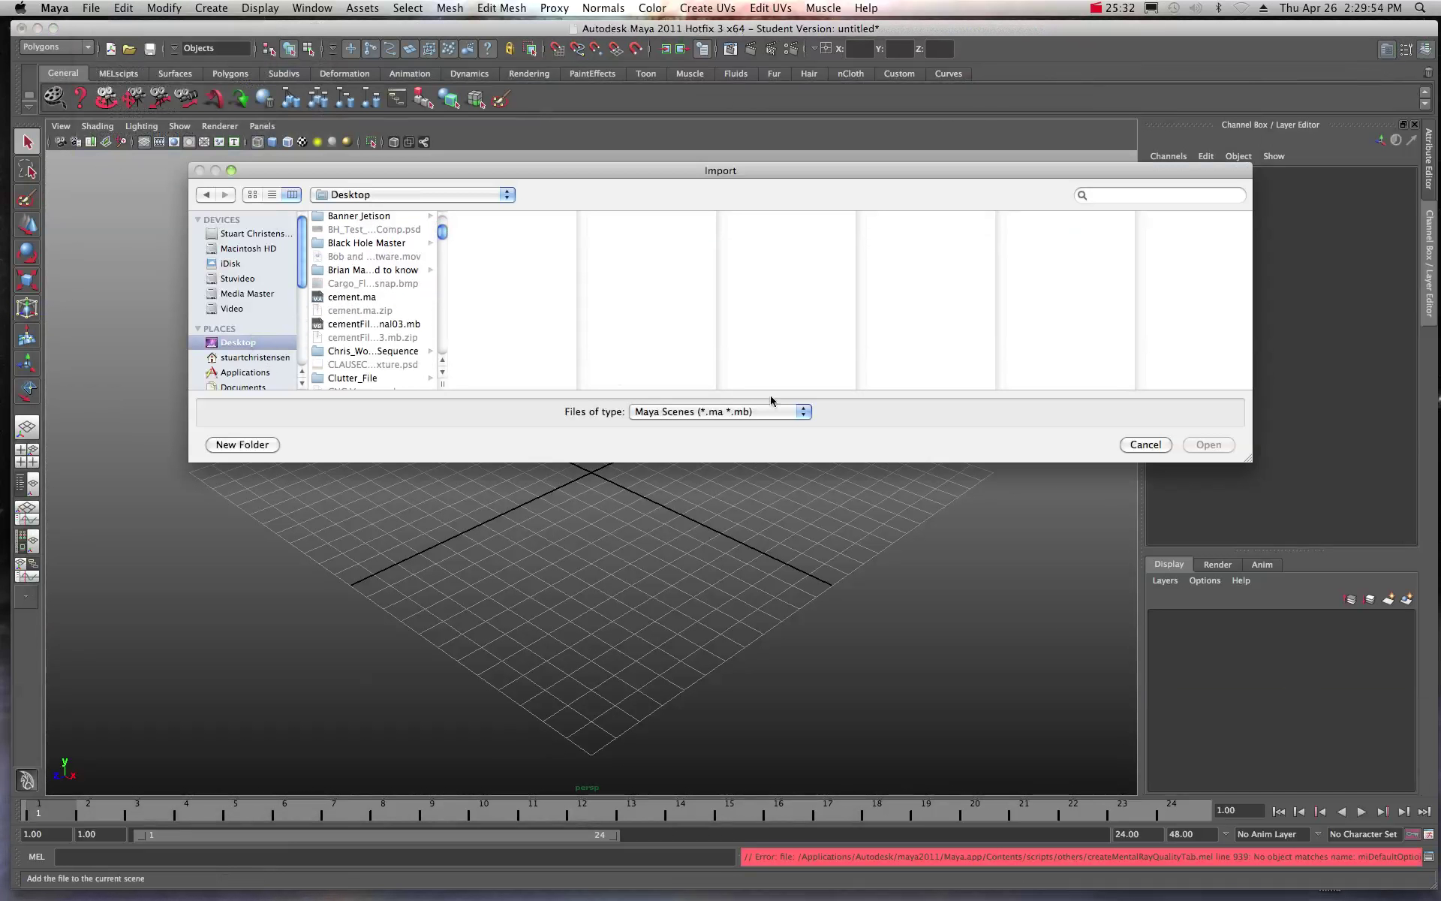
left_click(802, 415)
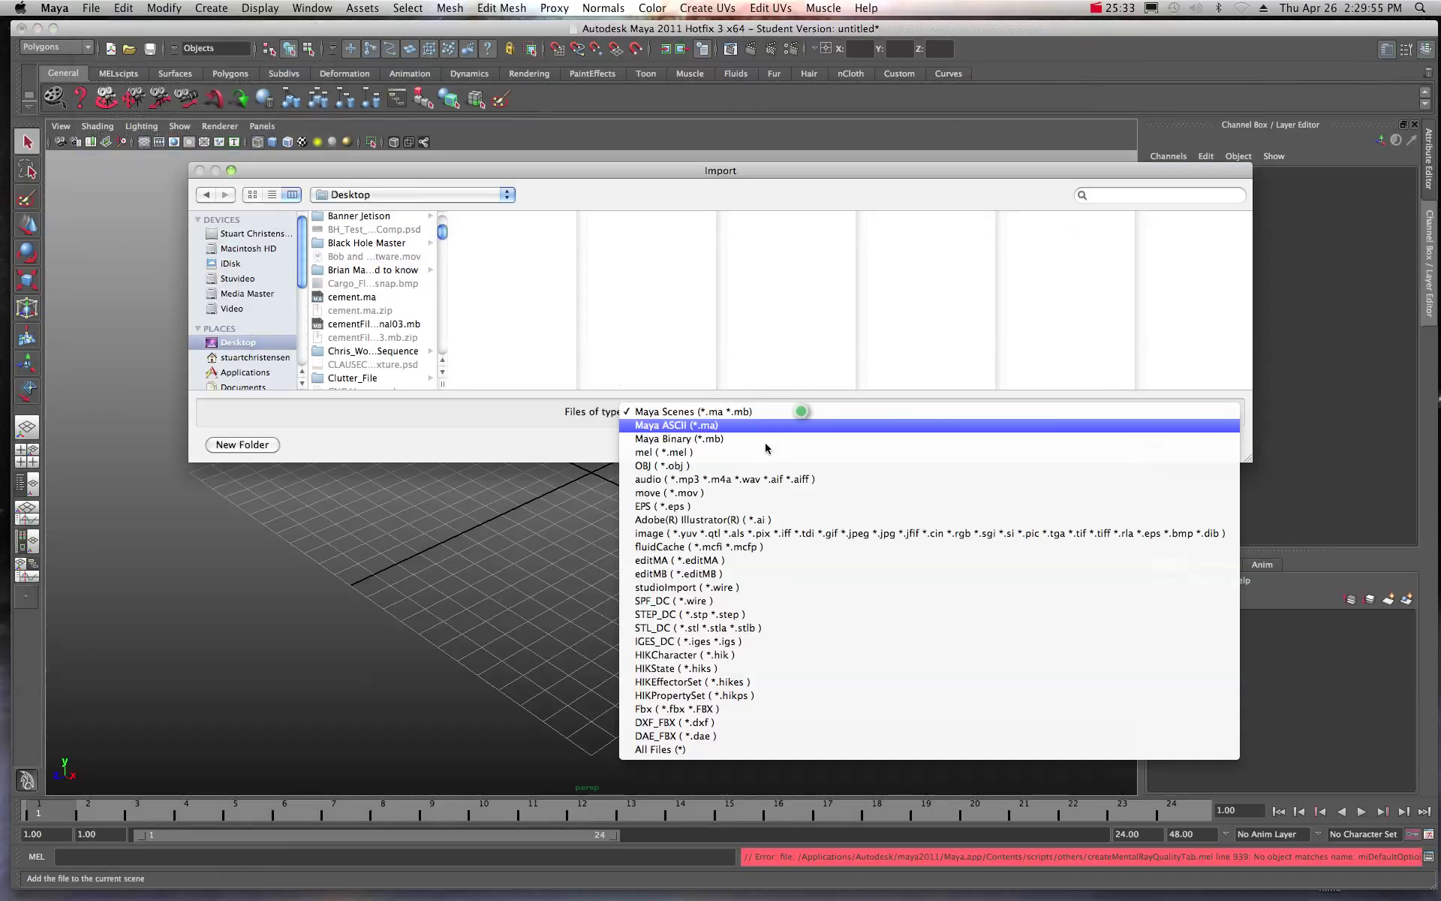
left_click(668, 708)
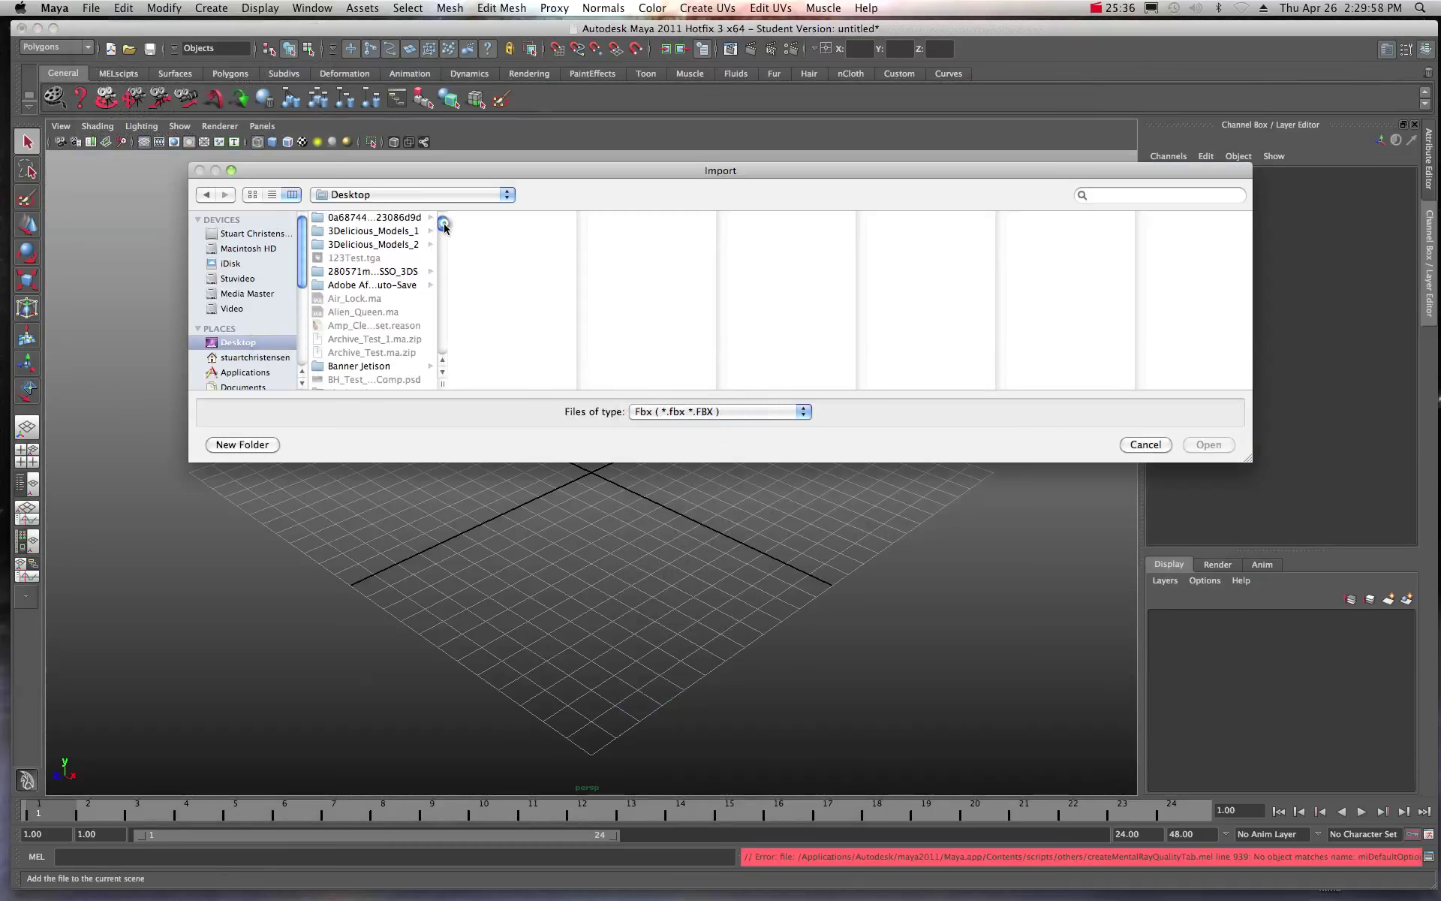
Browse to the Unzipped folder inside Models_Assorted_May and 3Delicious_Models_May
left_click_drag(444, 225, 442, 306)
left_click(414, 321)
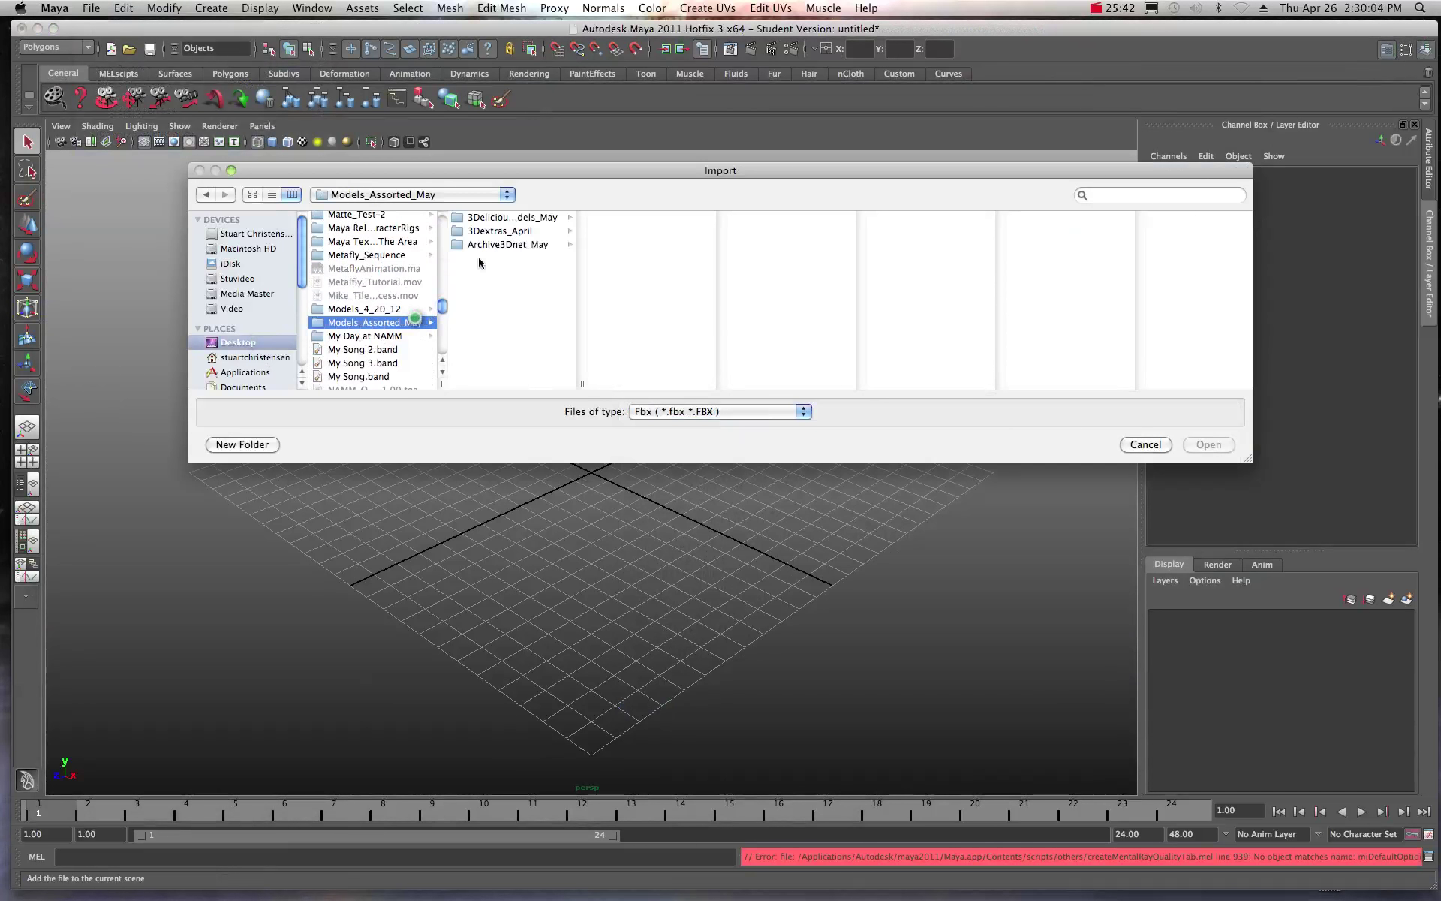
left_click(511, 219)
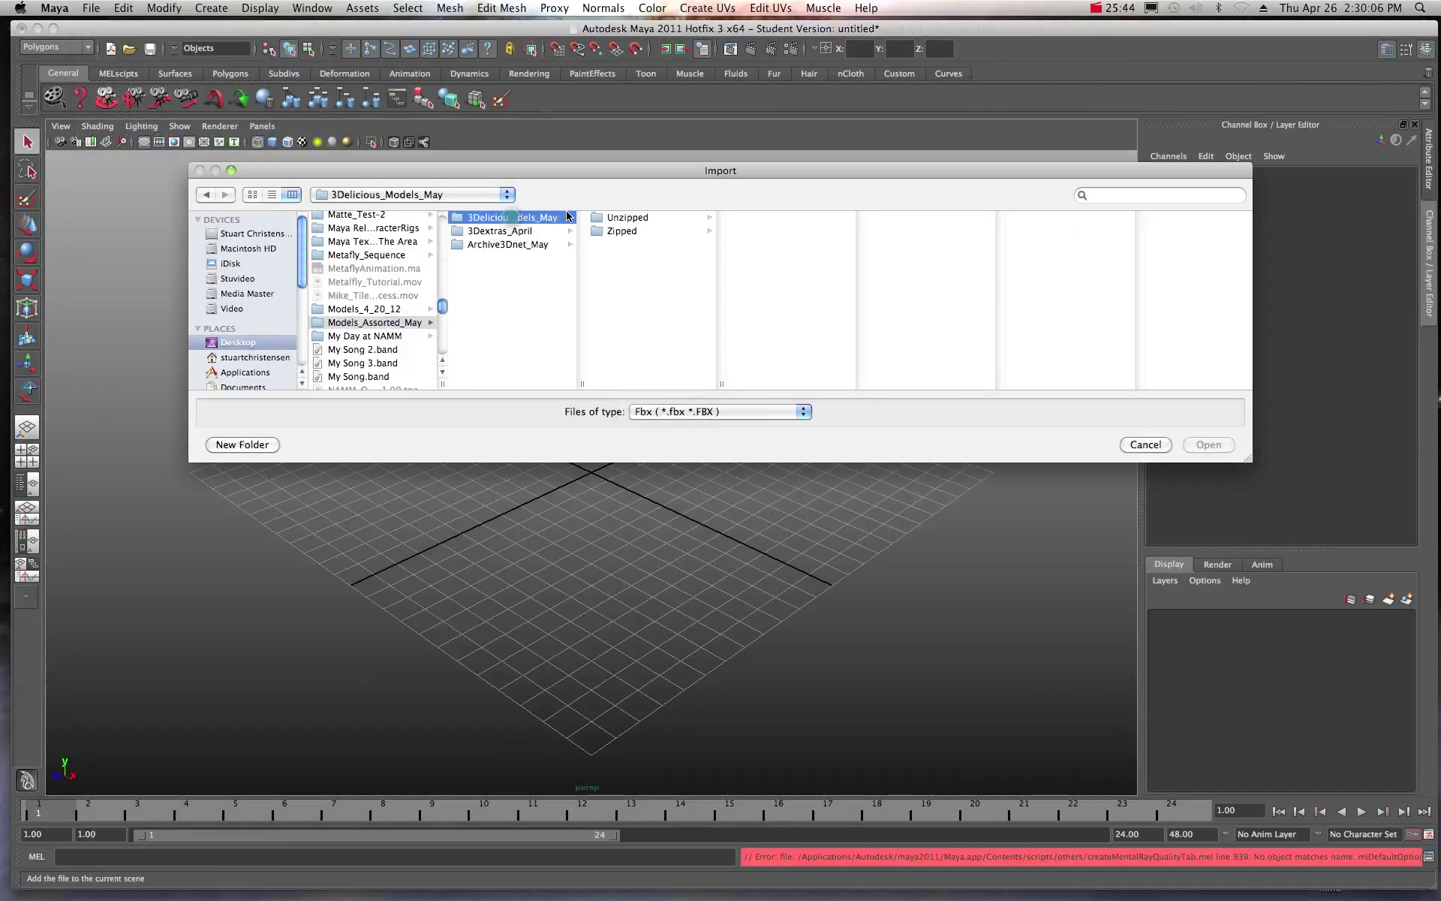
left_click(614, 218)
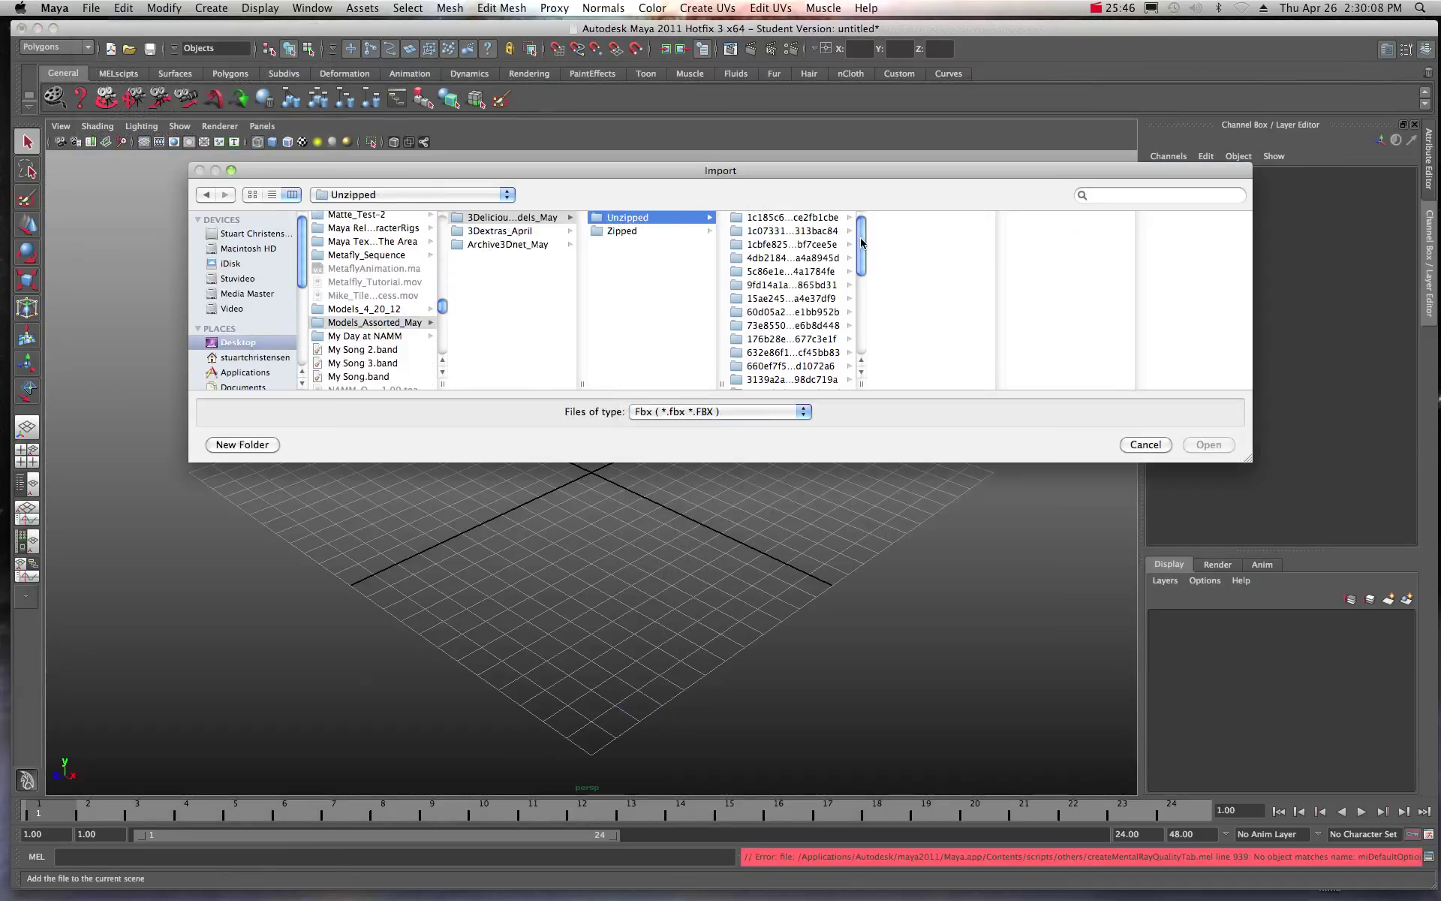
scroll(861, 242, "down", 1)
Look through the model folders for Snake N230908.fbx and import it with the User defined FBX preset
left_click(822, 267)
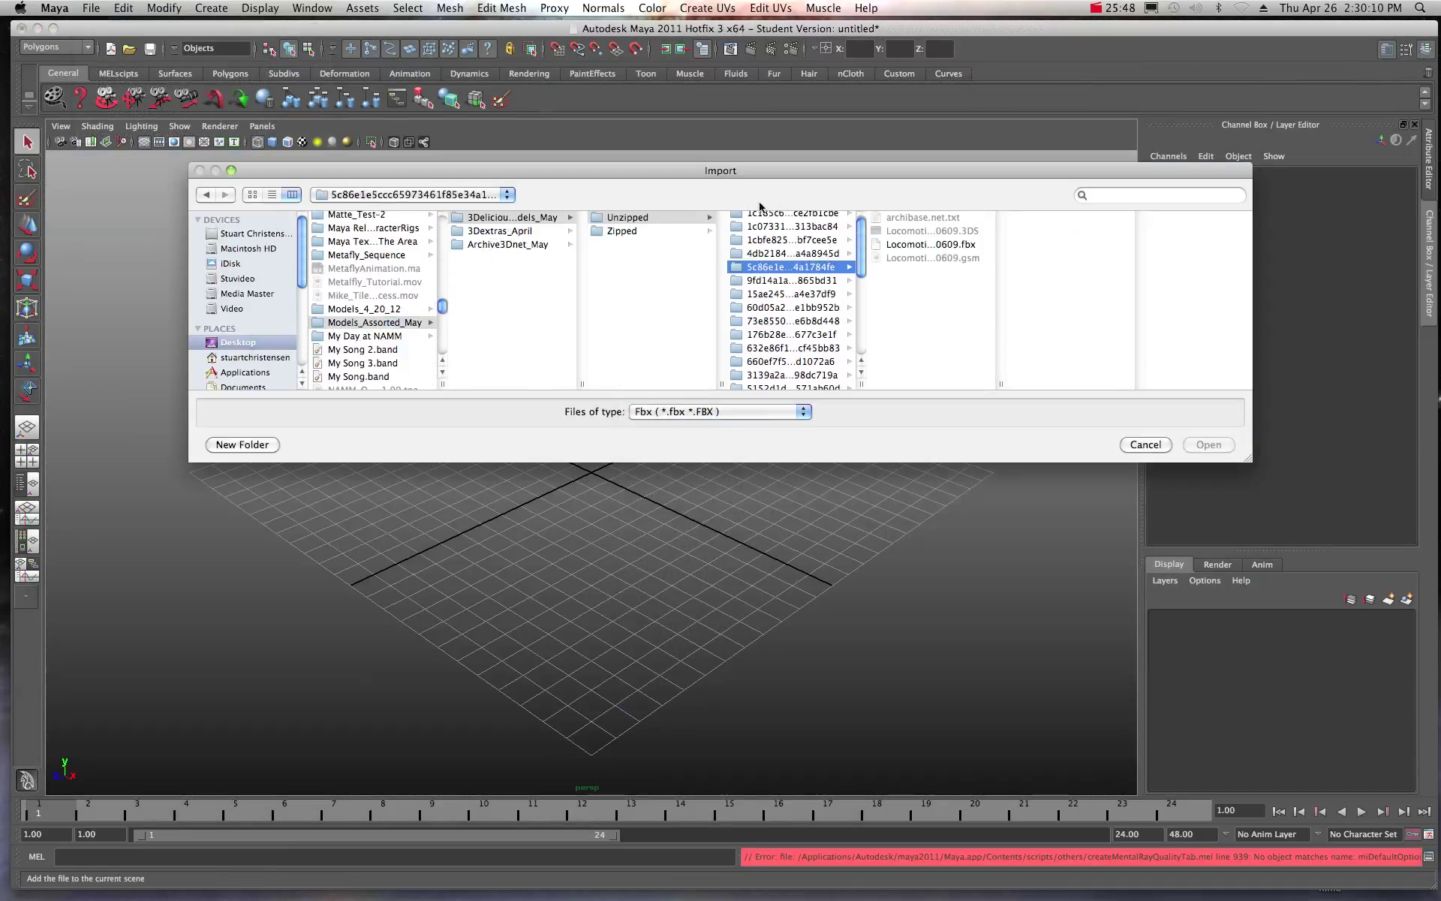
left_click(809, 282)
left_click(809, 294)
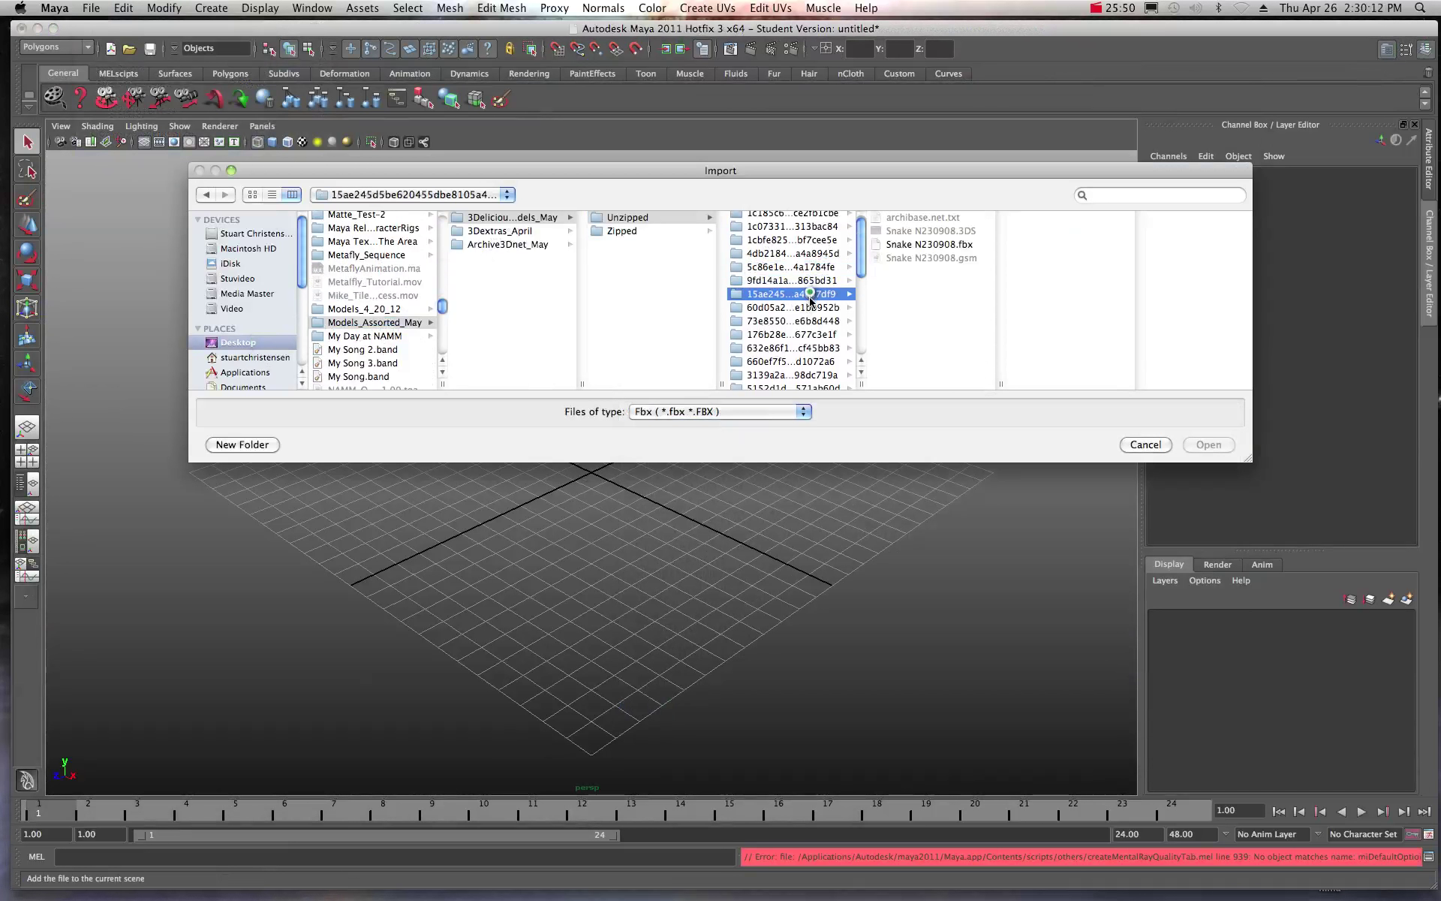
left_click(809, 308)
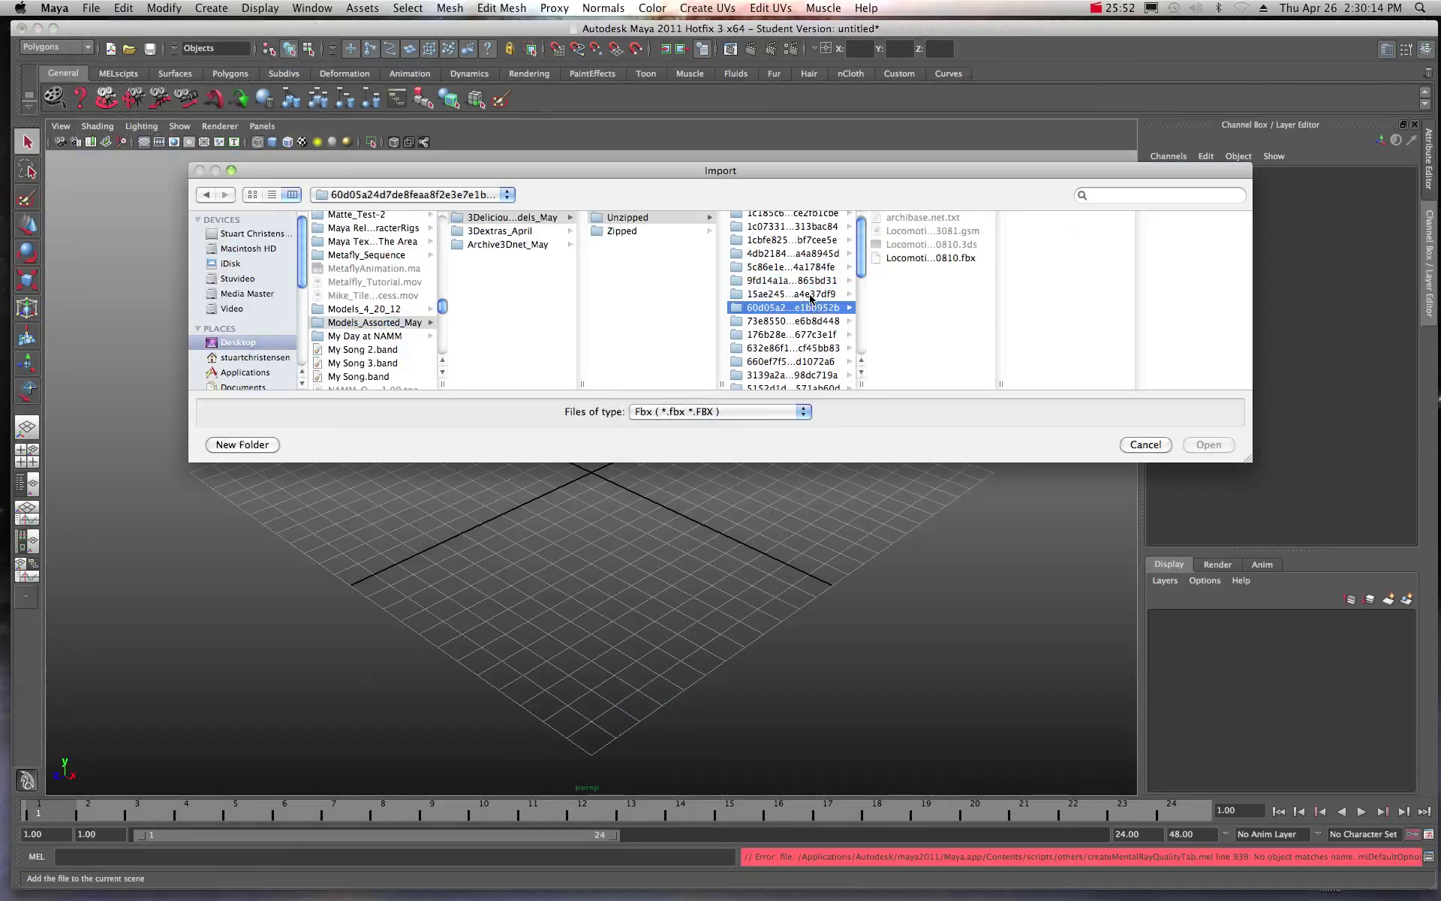
left_click(810, 294)
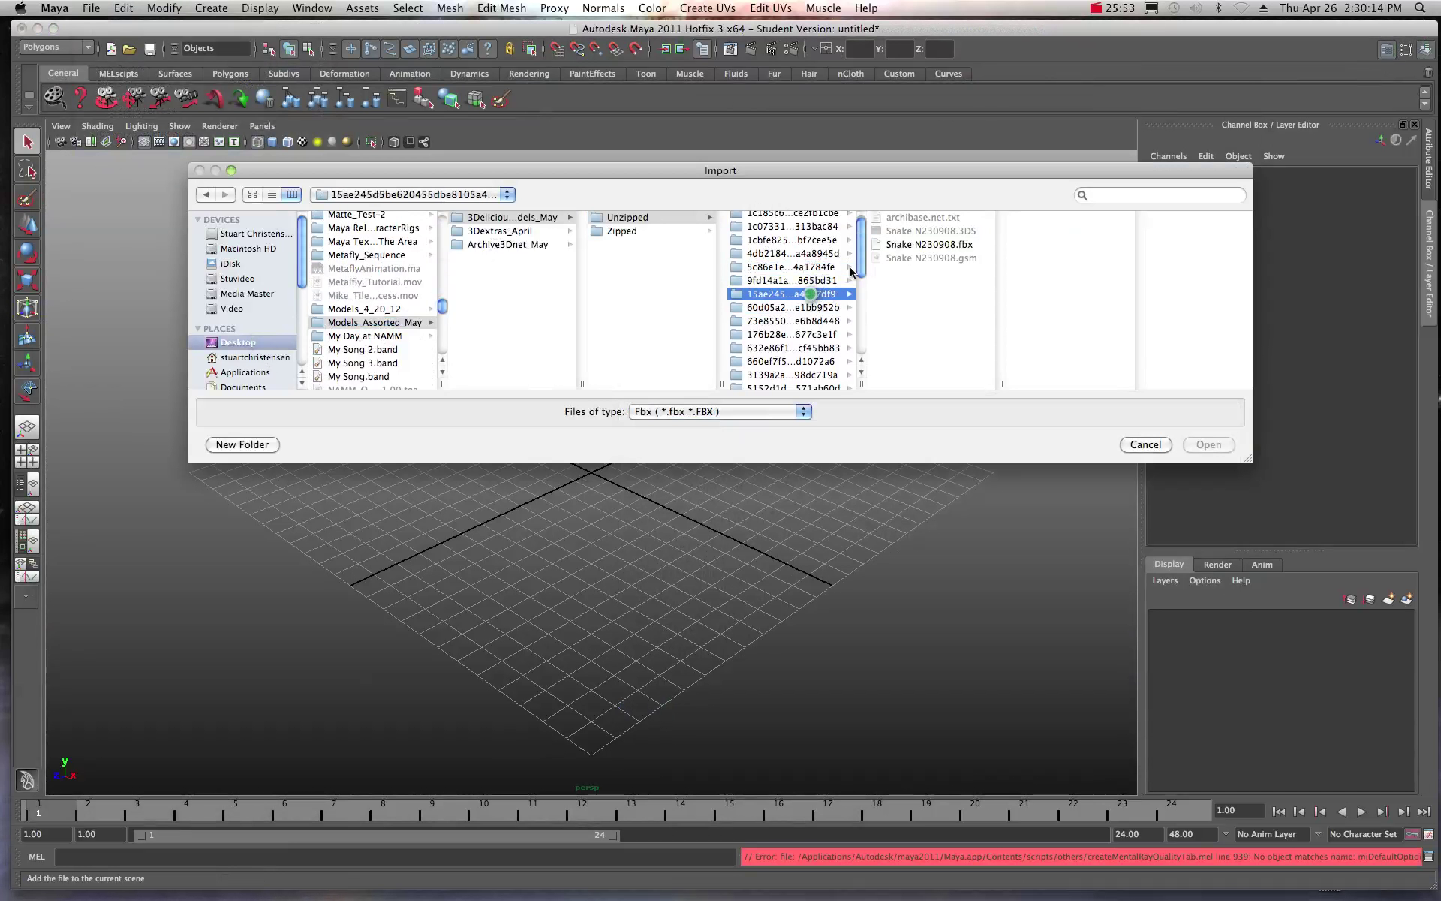
left_click(918, 246)
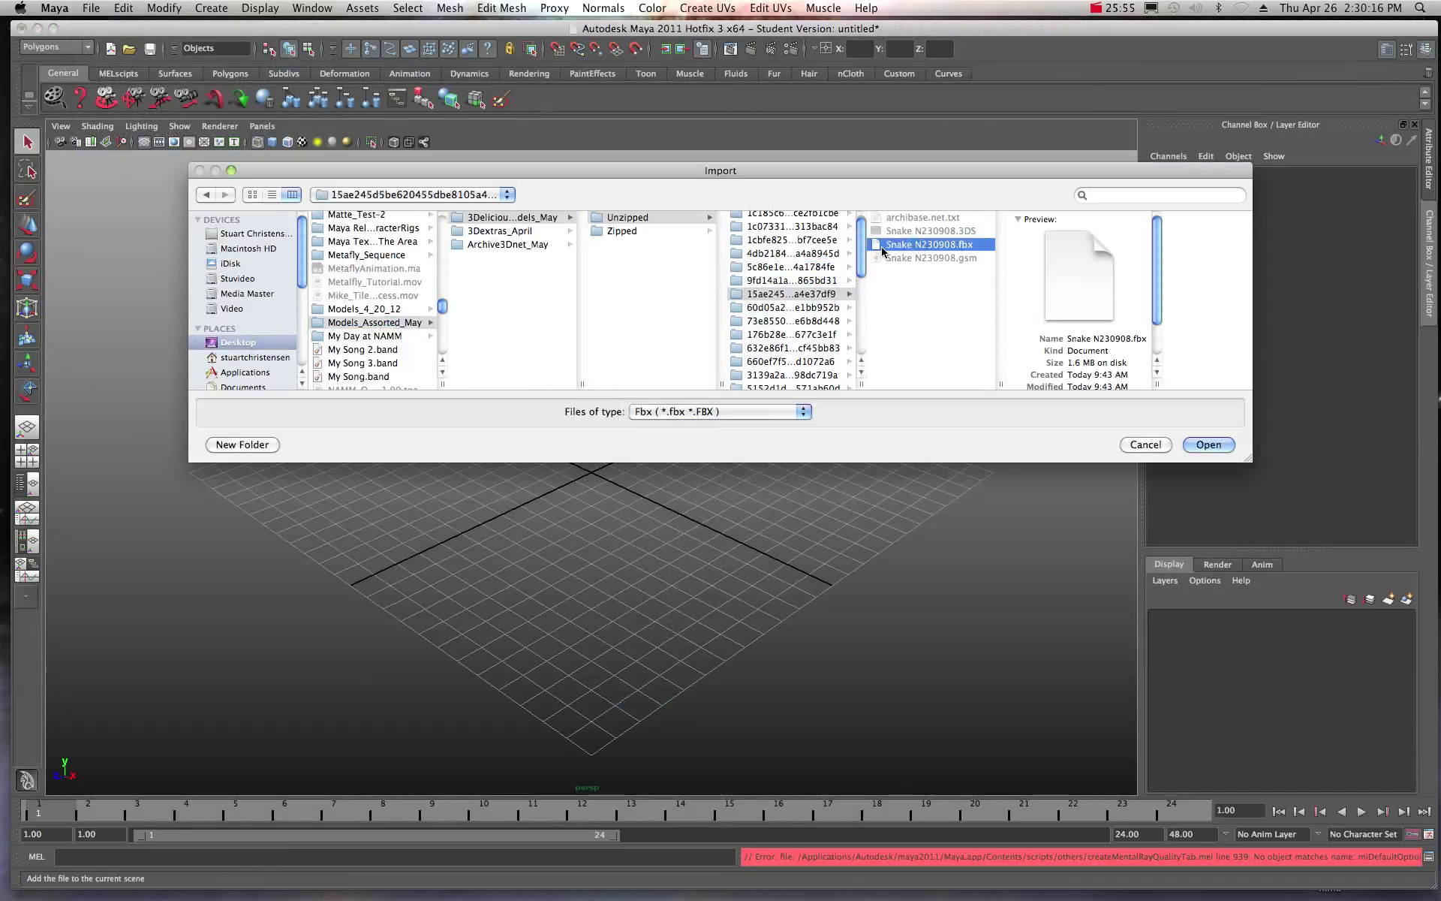
left_click(1211, 449)
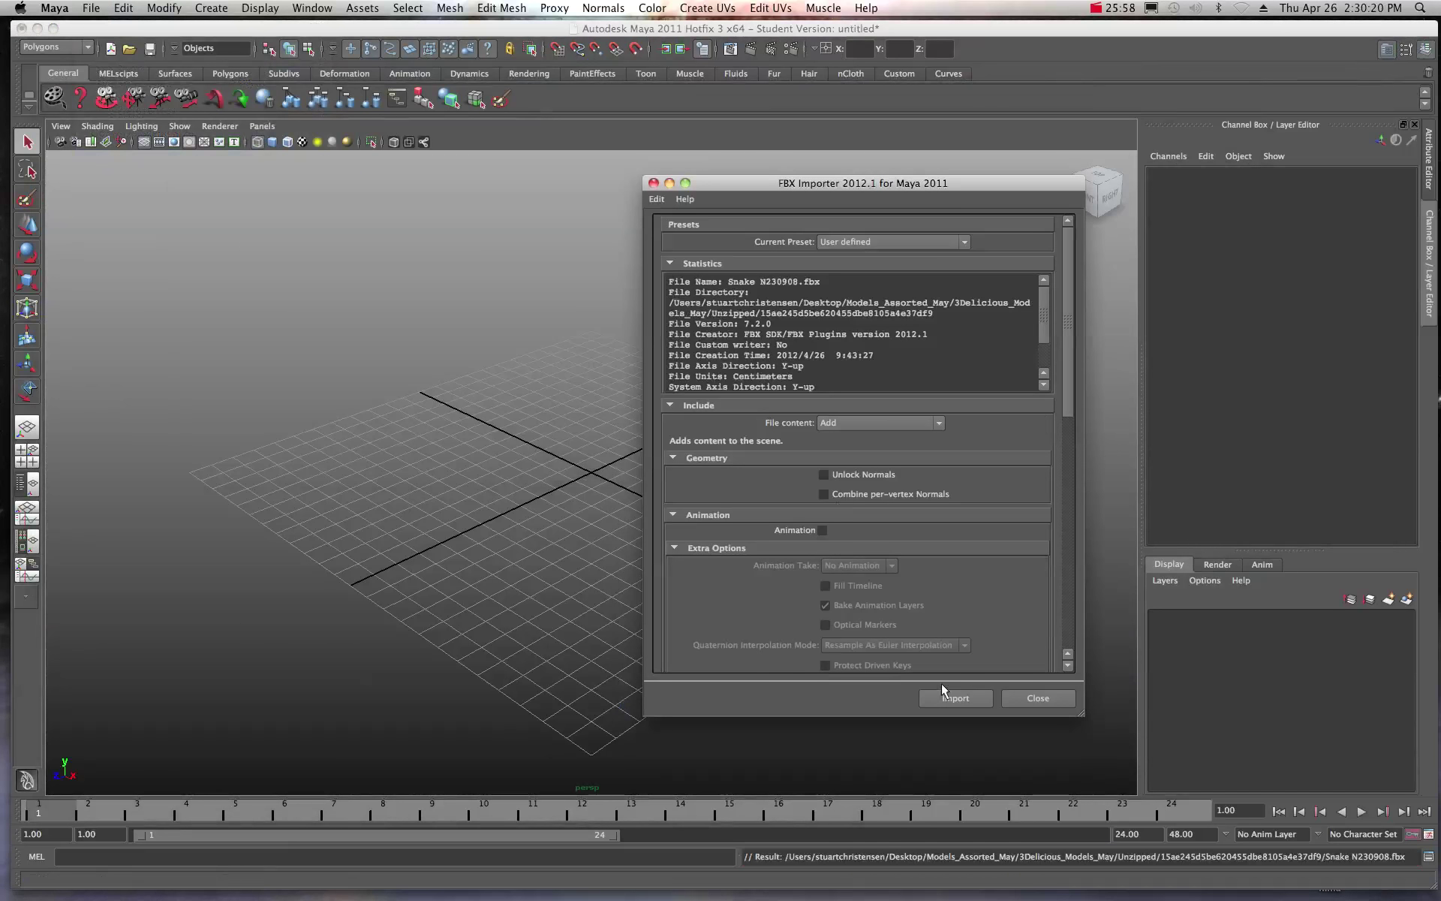
left_click(948, 695)
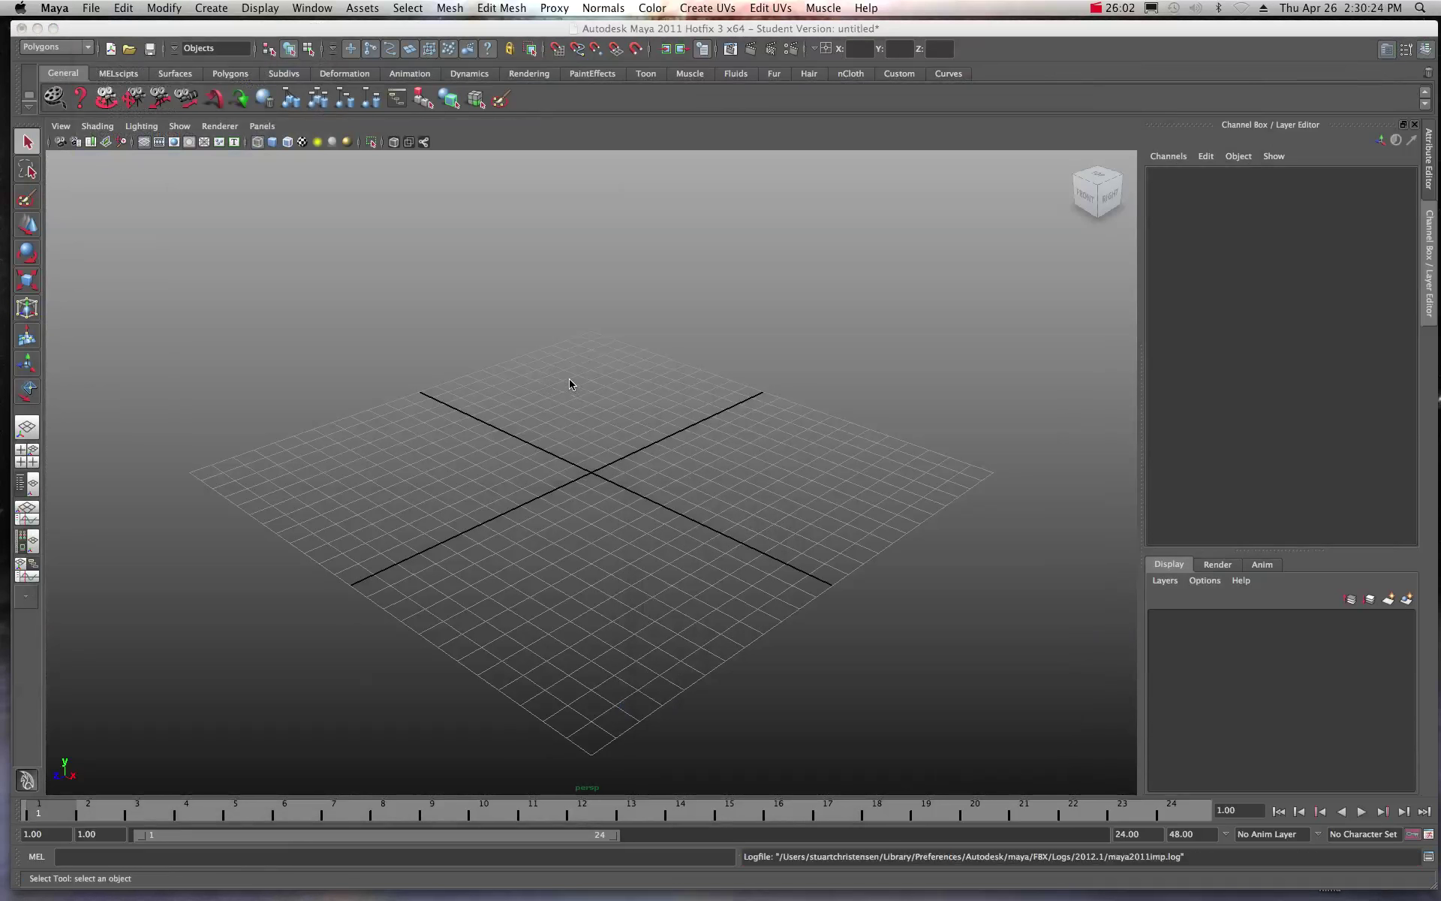
Bring the whole imported snake into view and display it shaded with its wireframe overlaid
scroll(485, 389, "down", 10)
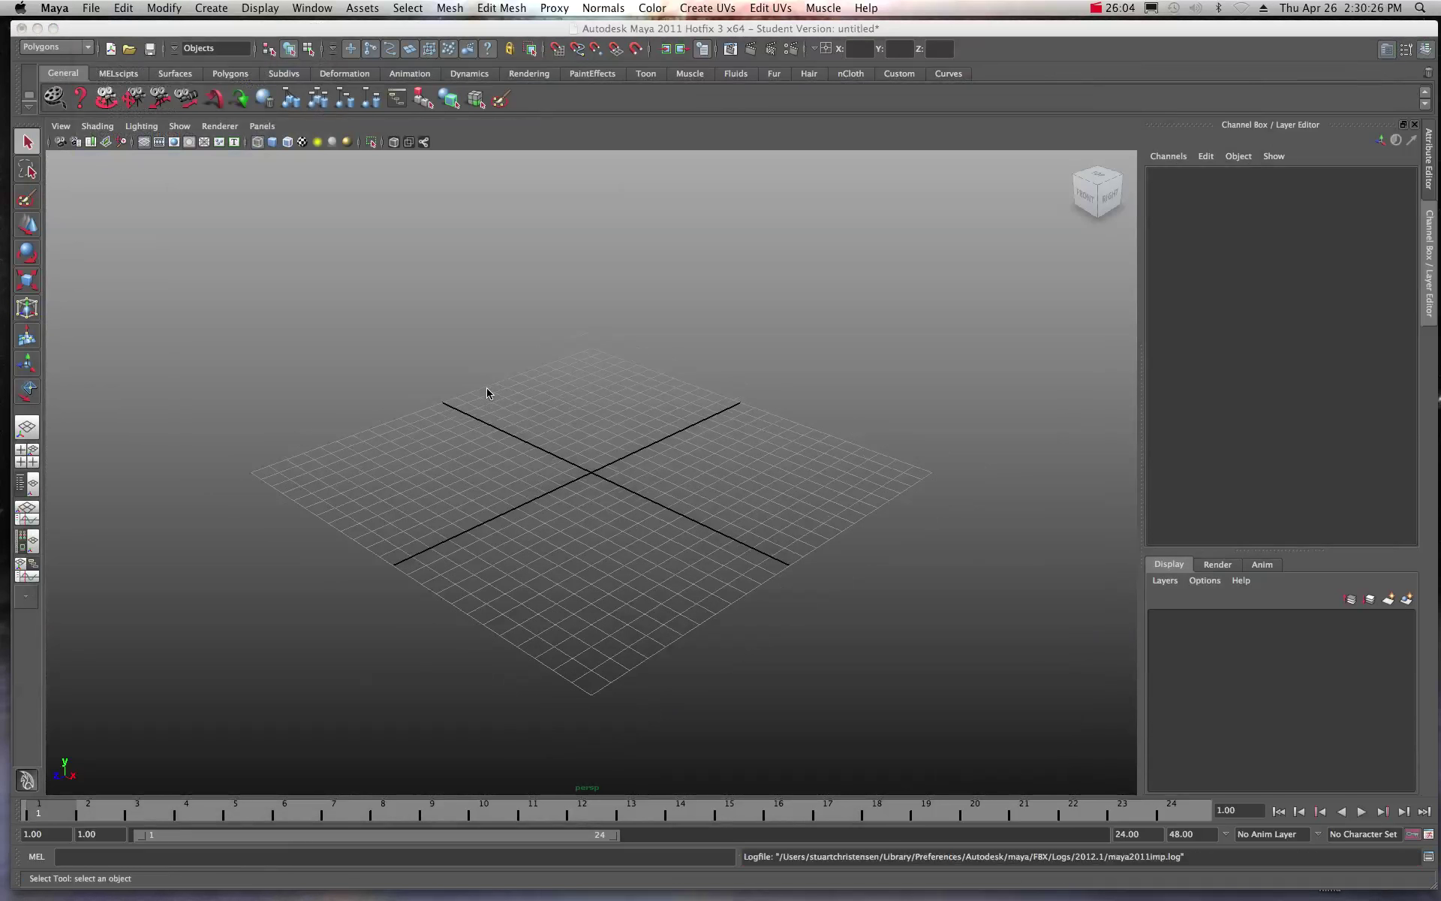
scroll(486, 392, "down", 10)
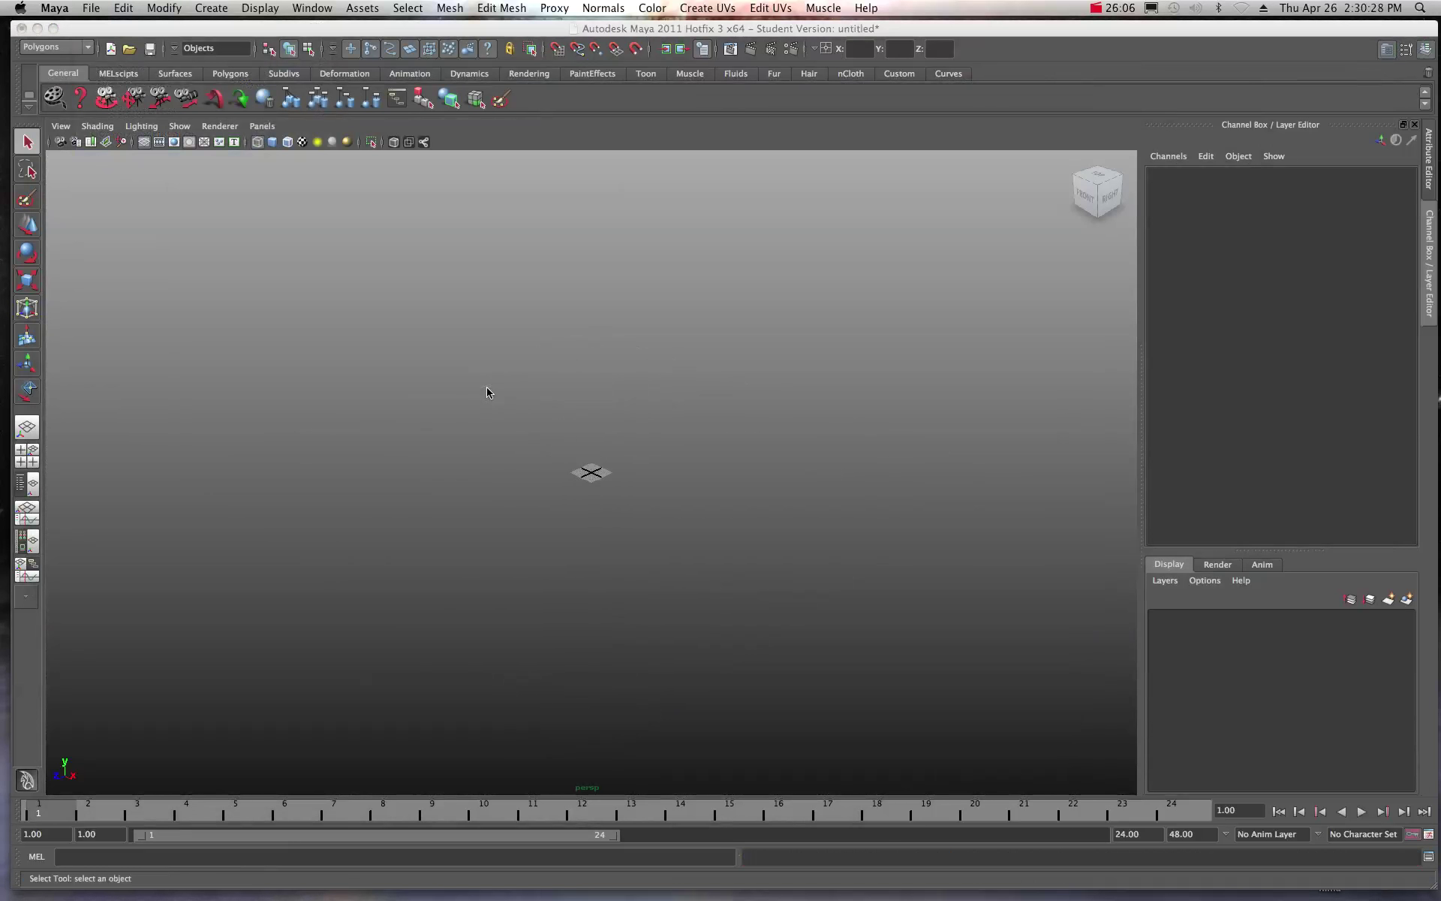
scroll(487, 392, "down", 5)
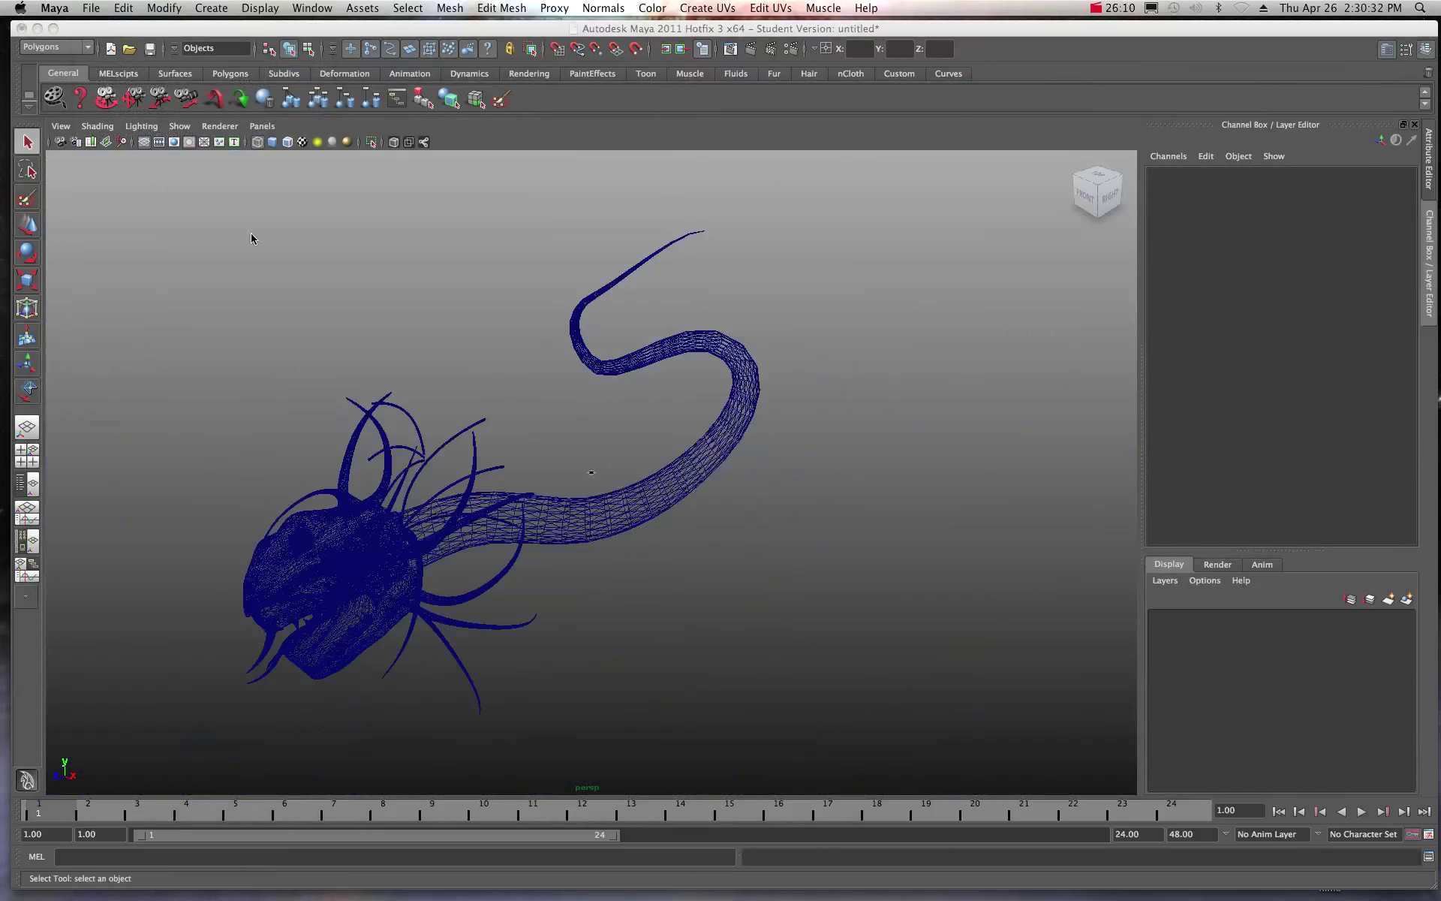
left_click(271, 142)
left_click(272, 142)
left_click(286, 141)
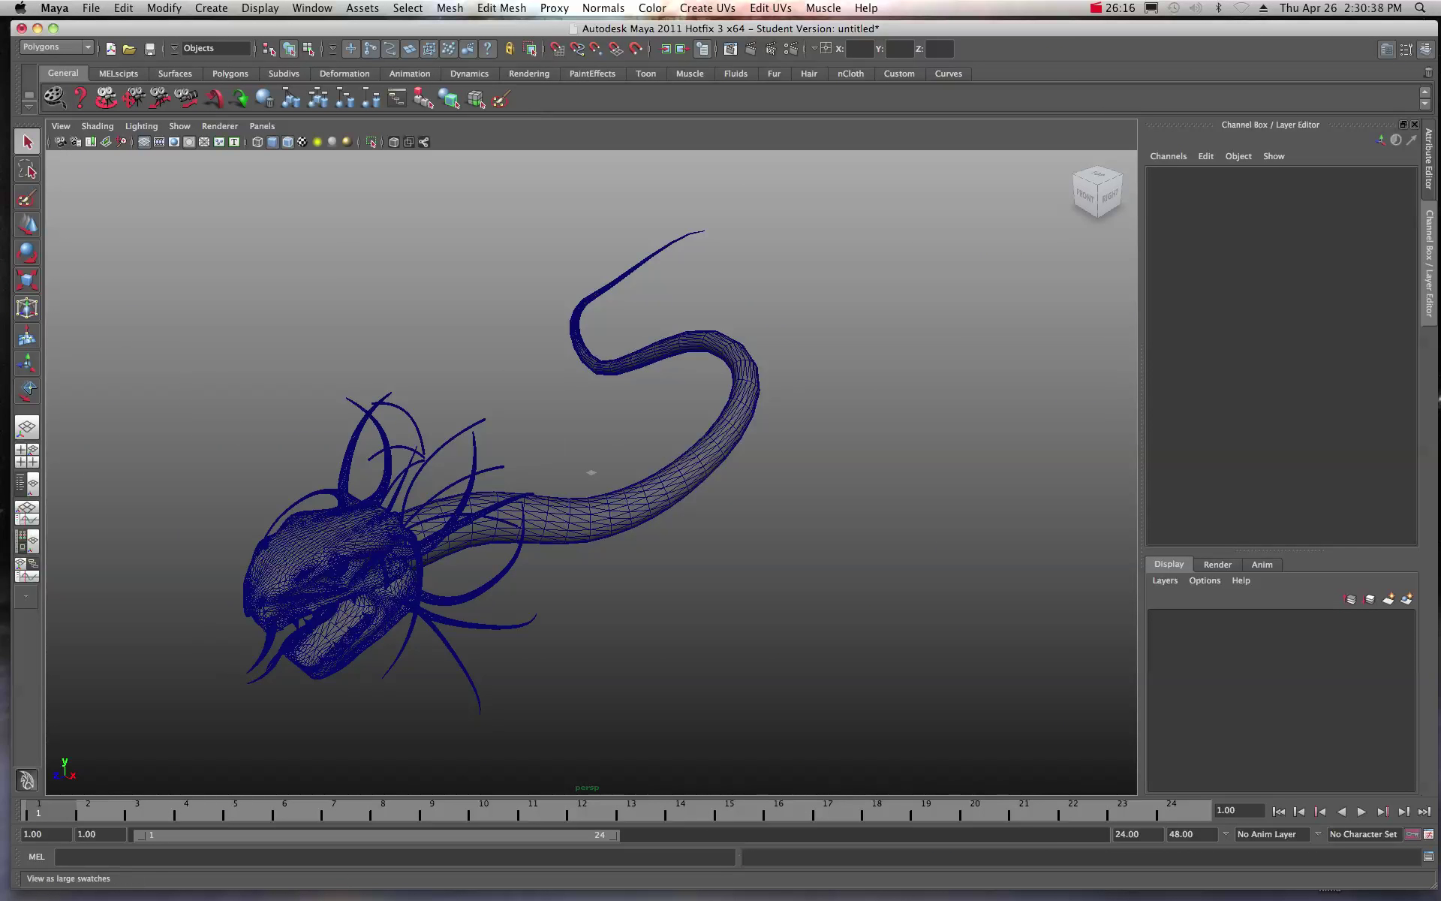
Expand the snake's top group in the Outliner and examine which part each mesh from Sphere04 to Box01 represents
left_click_drag(912, 205, 851, 199)
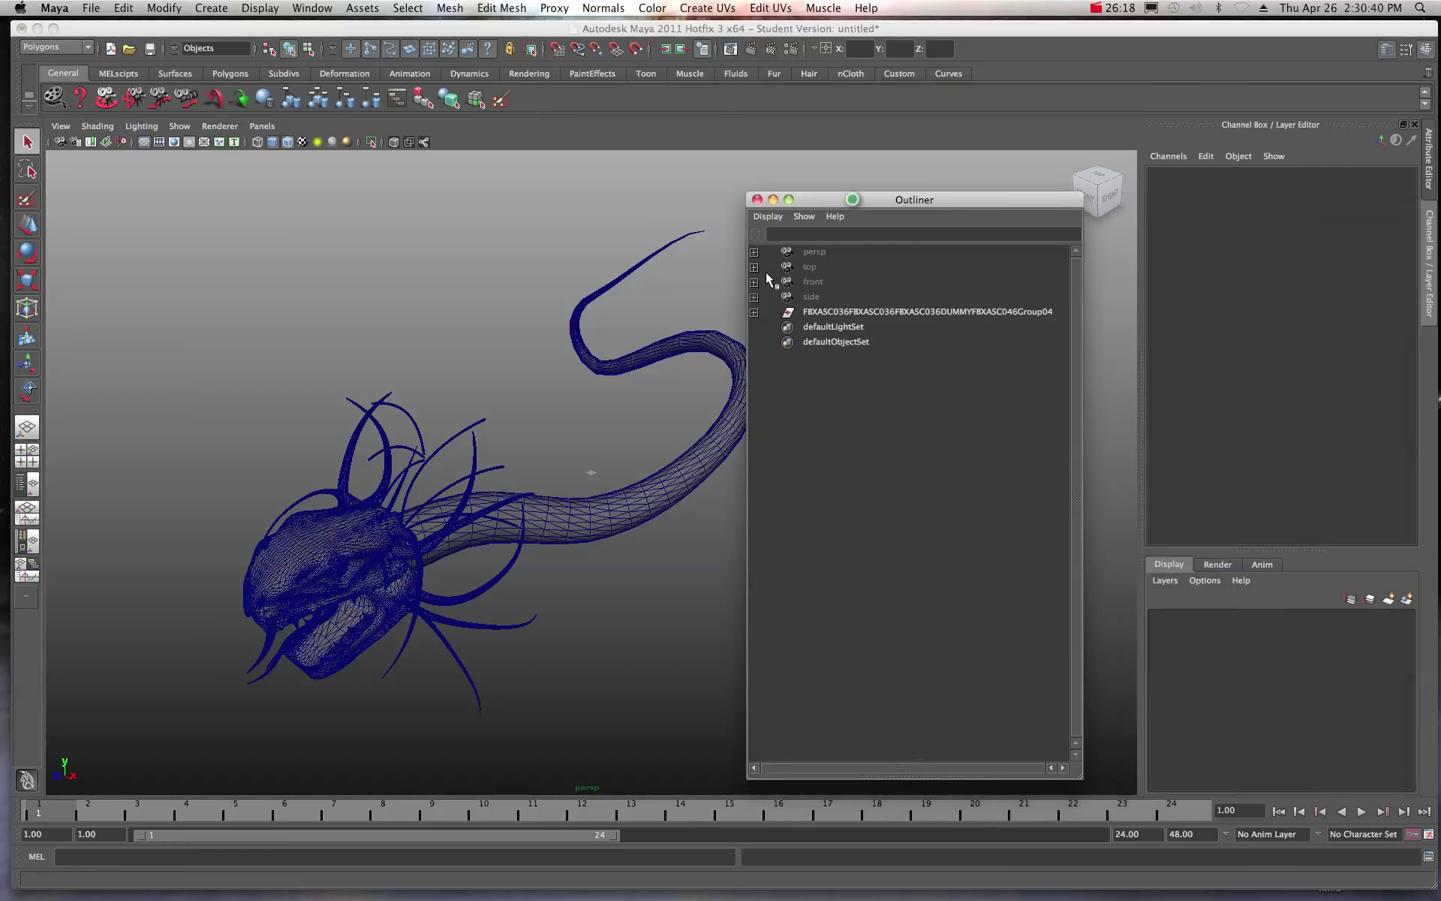
left_click(755, 312)
left_click(833, 328)
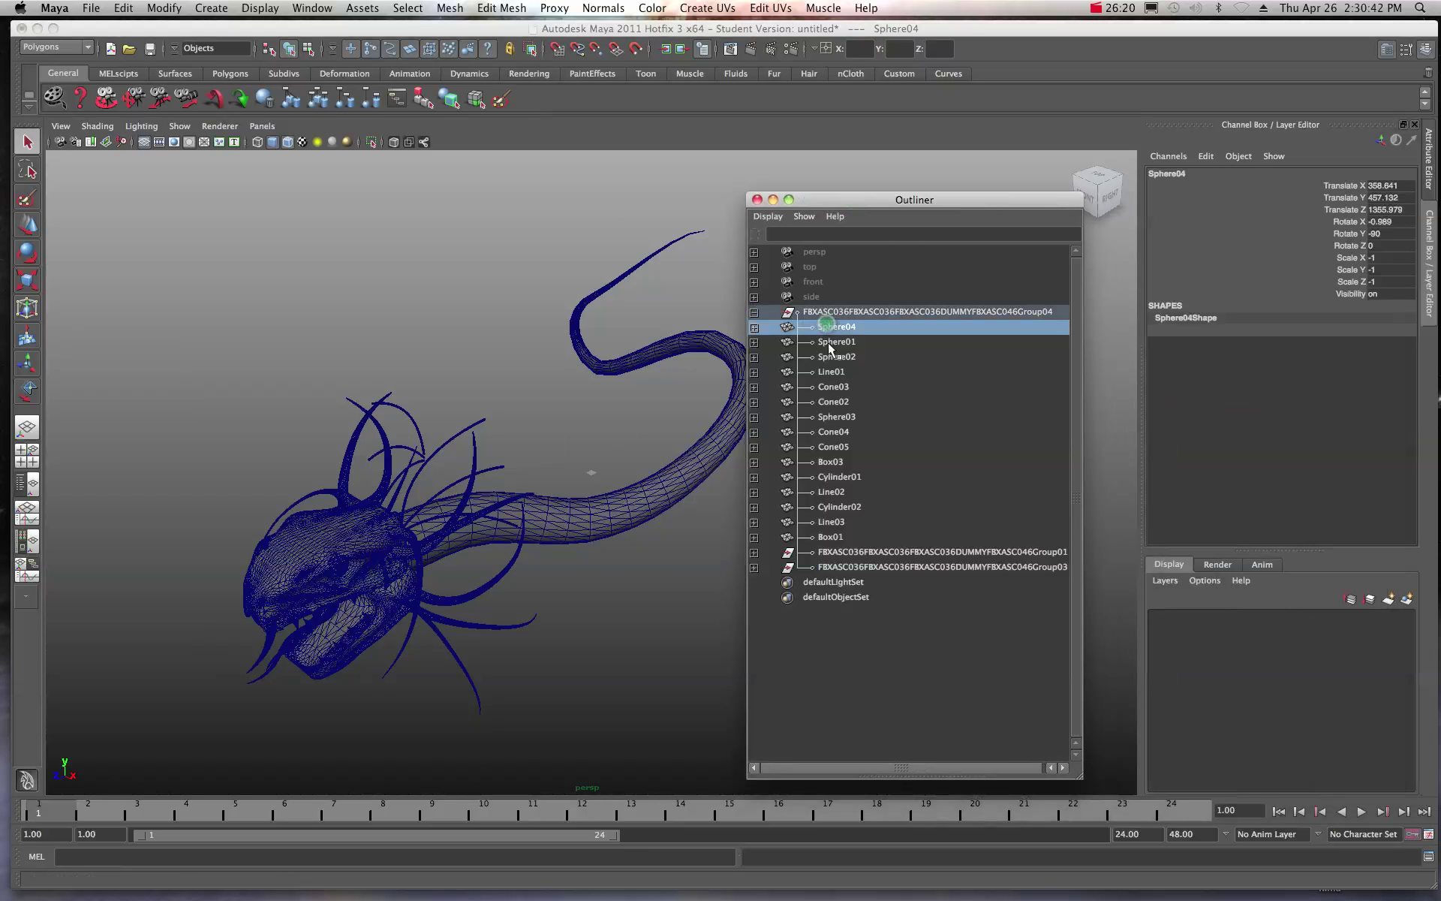
left_click(832, 342)
left_click(828, 359)
left_click(828, 372)
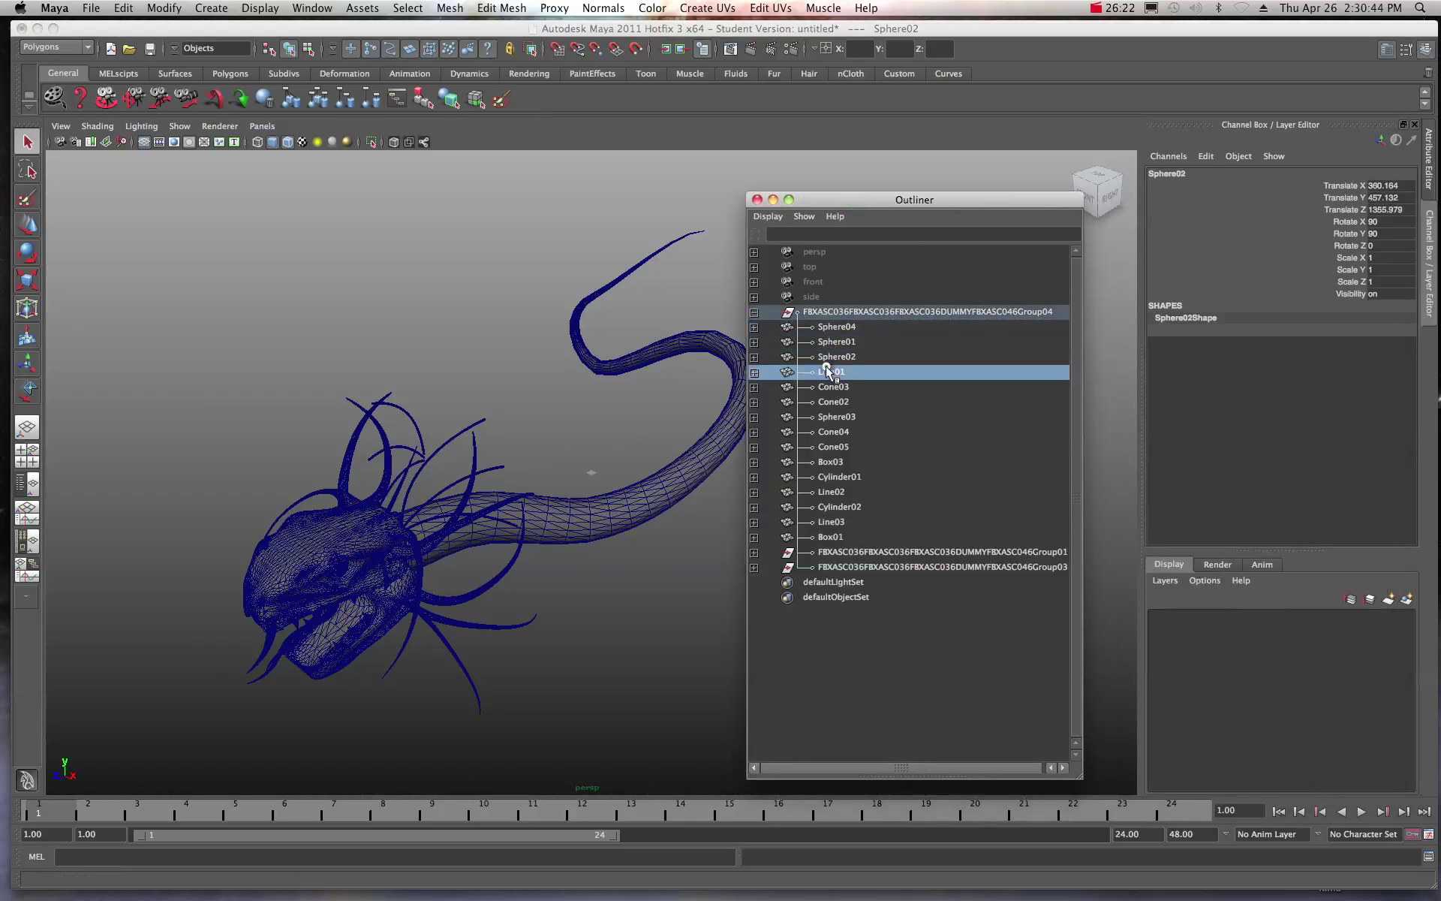
left_click(828, 387)
left_click(828, 403)
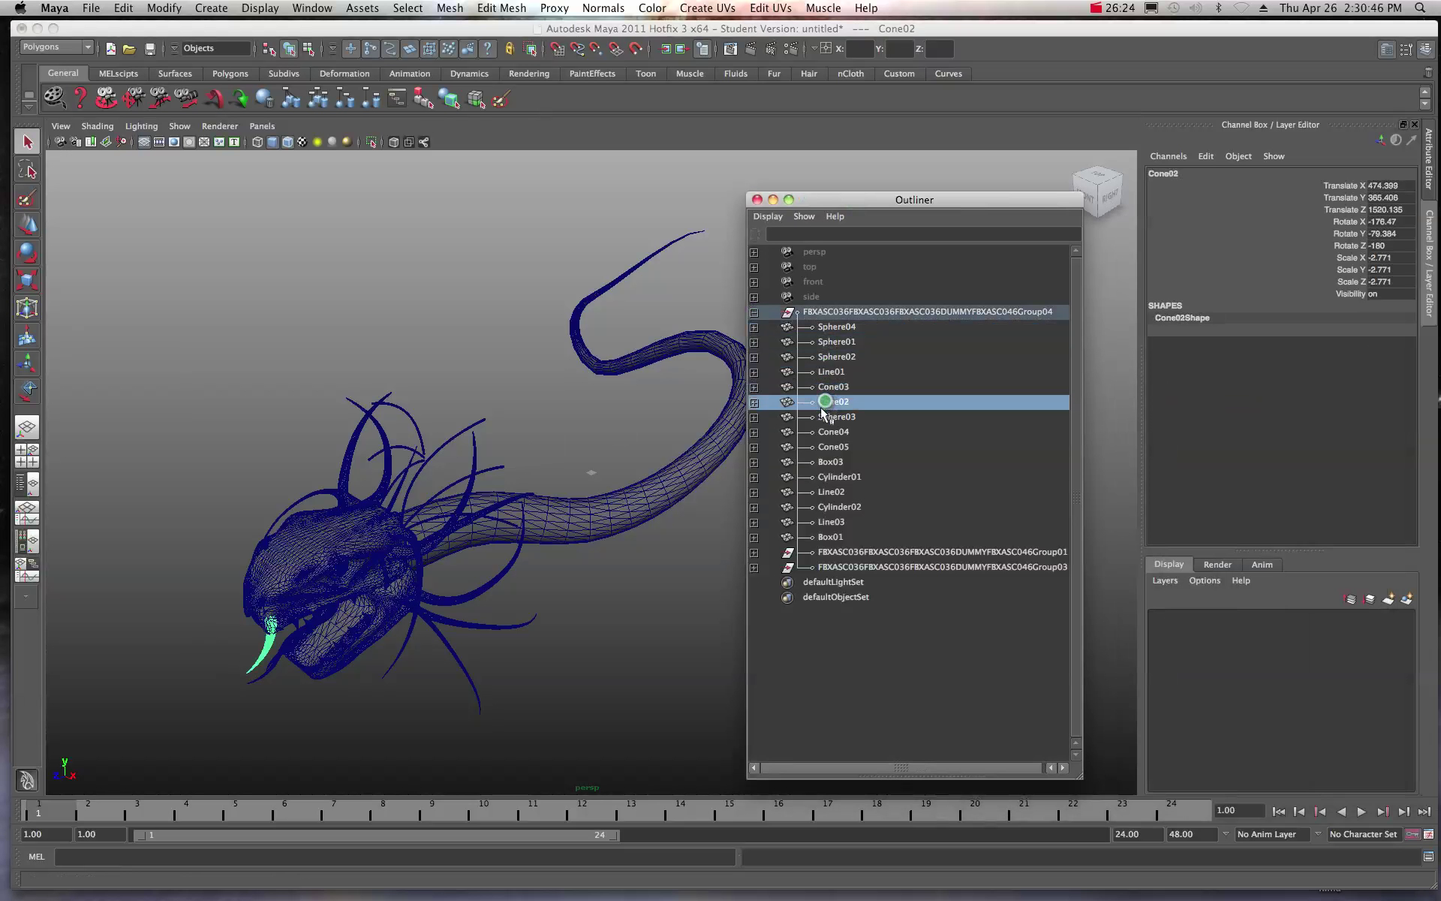
left_click(826, 417)
left_click(826, 432)
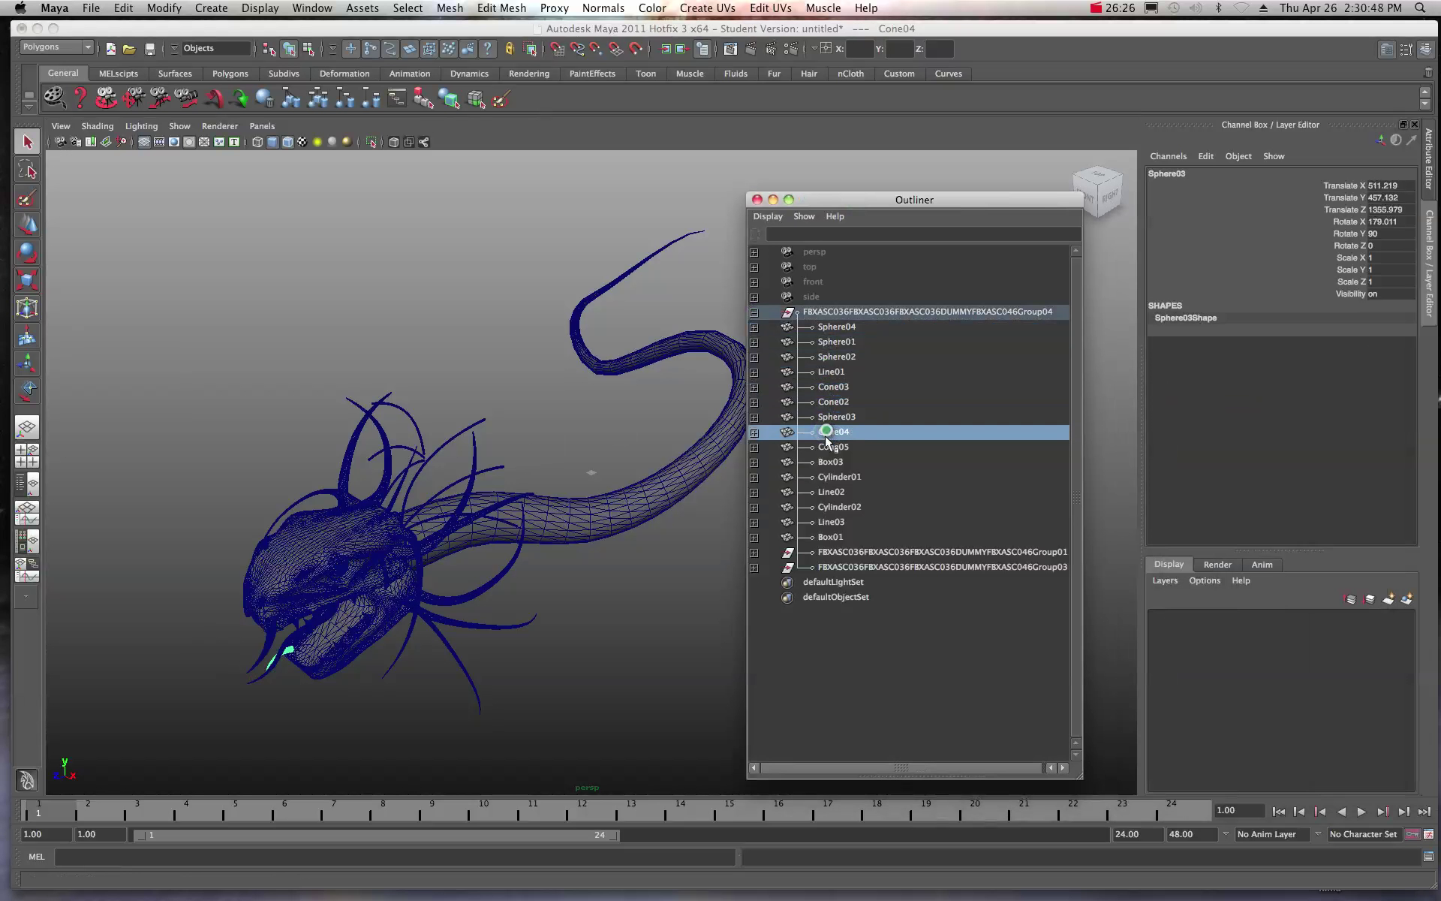
left_click(826, 448)
left_click(827, 463)
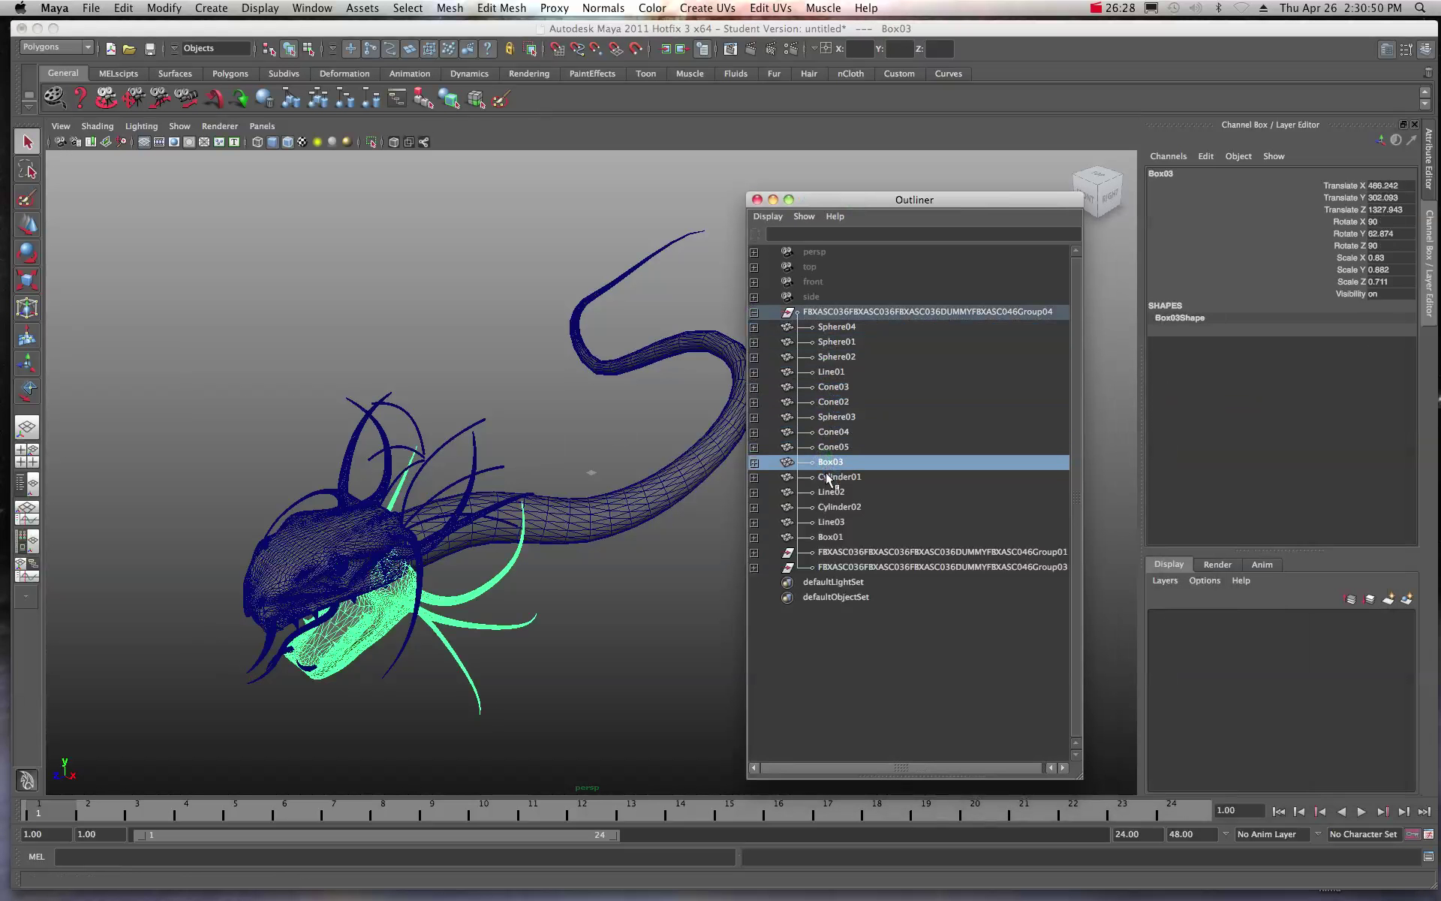
left_click(828, 477)
left_click(827, 492)
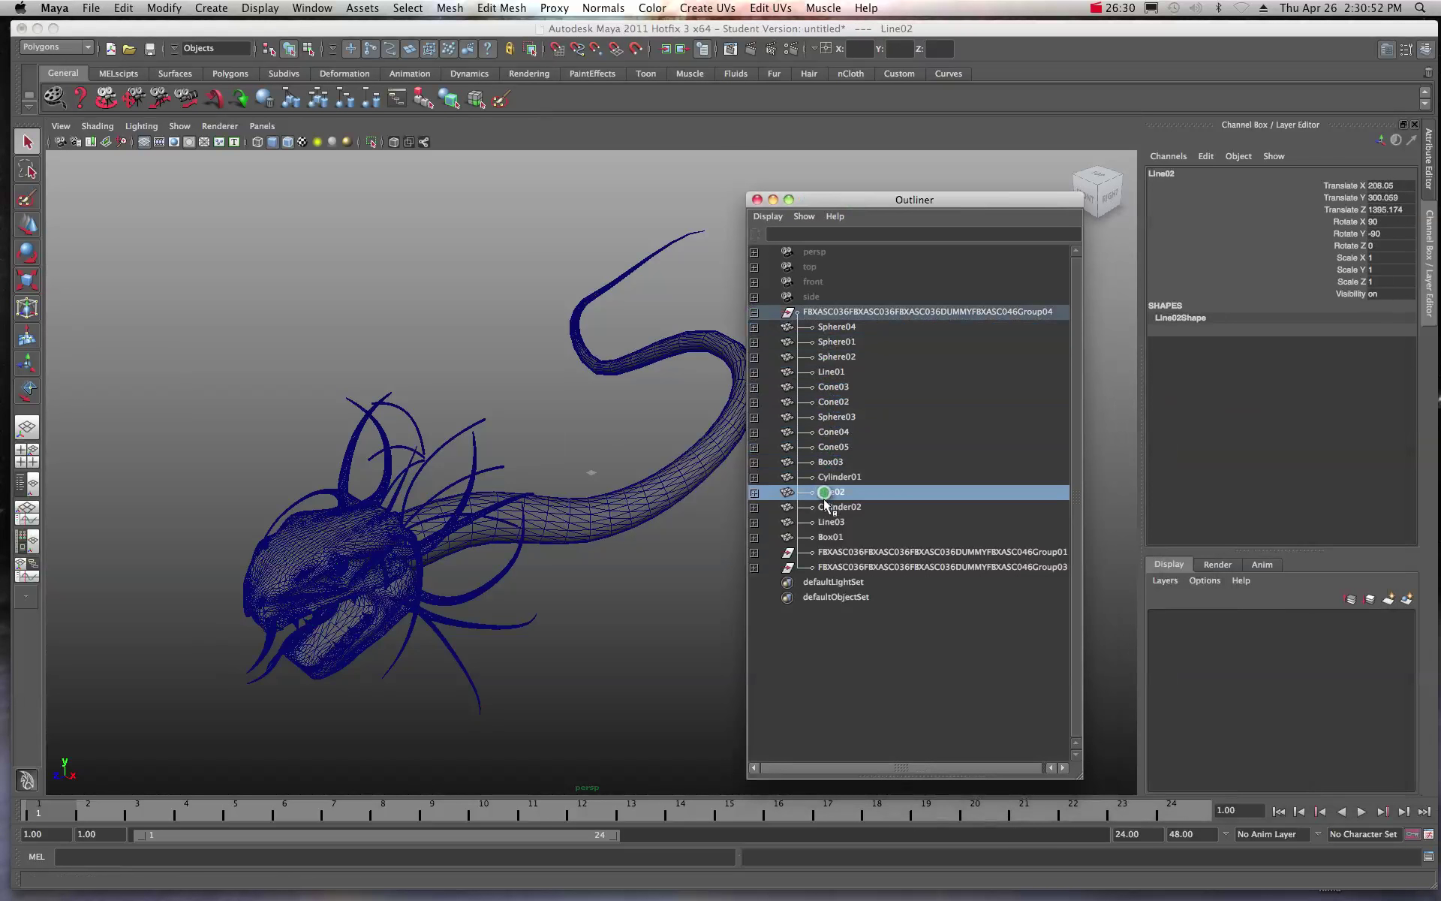
left_click(826, 508)
left_click(826, 523)
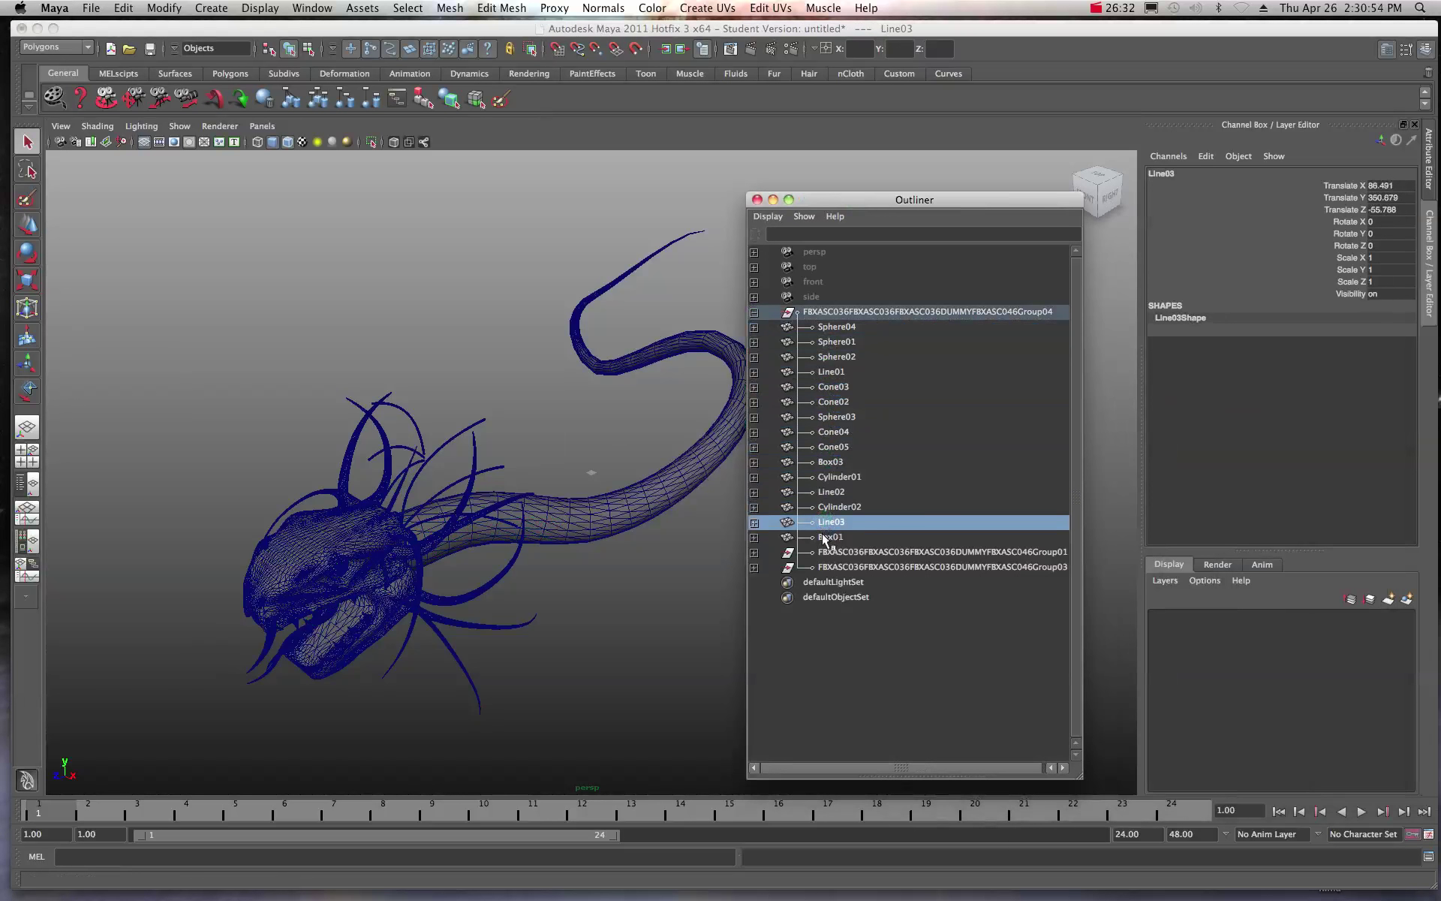
left_click(827, 538)
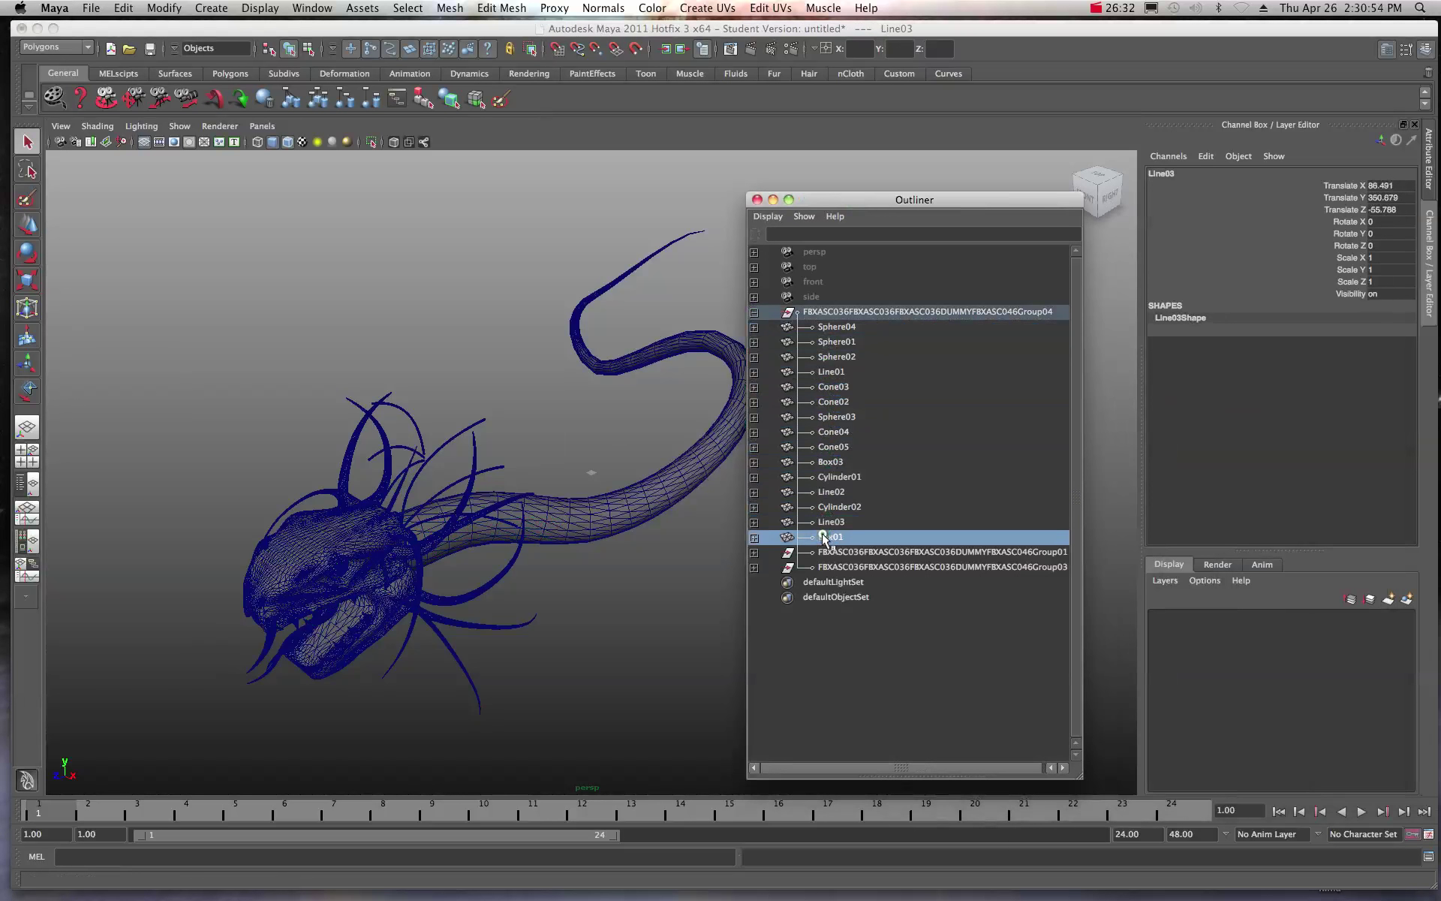
left_click(827, 373)
left_click(826, 358)
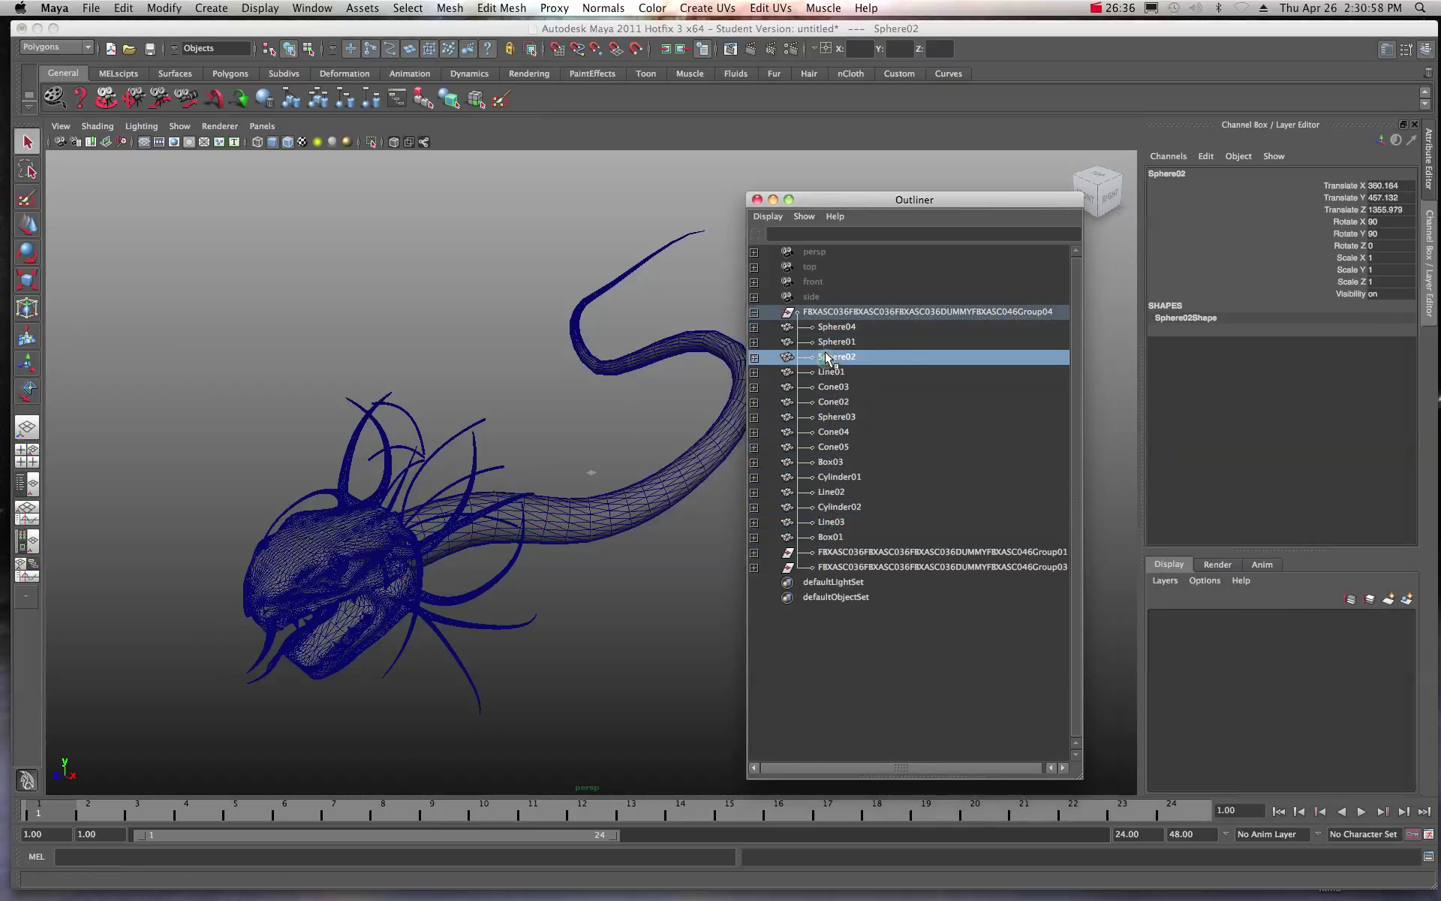
left_click(827, 342)
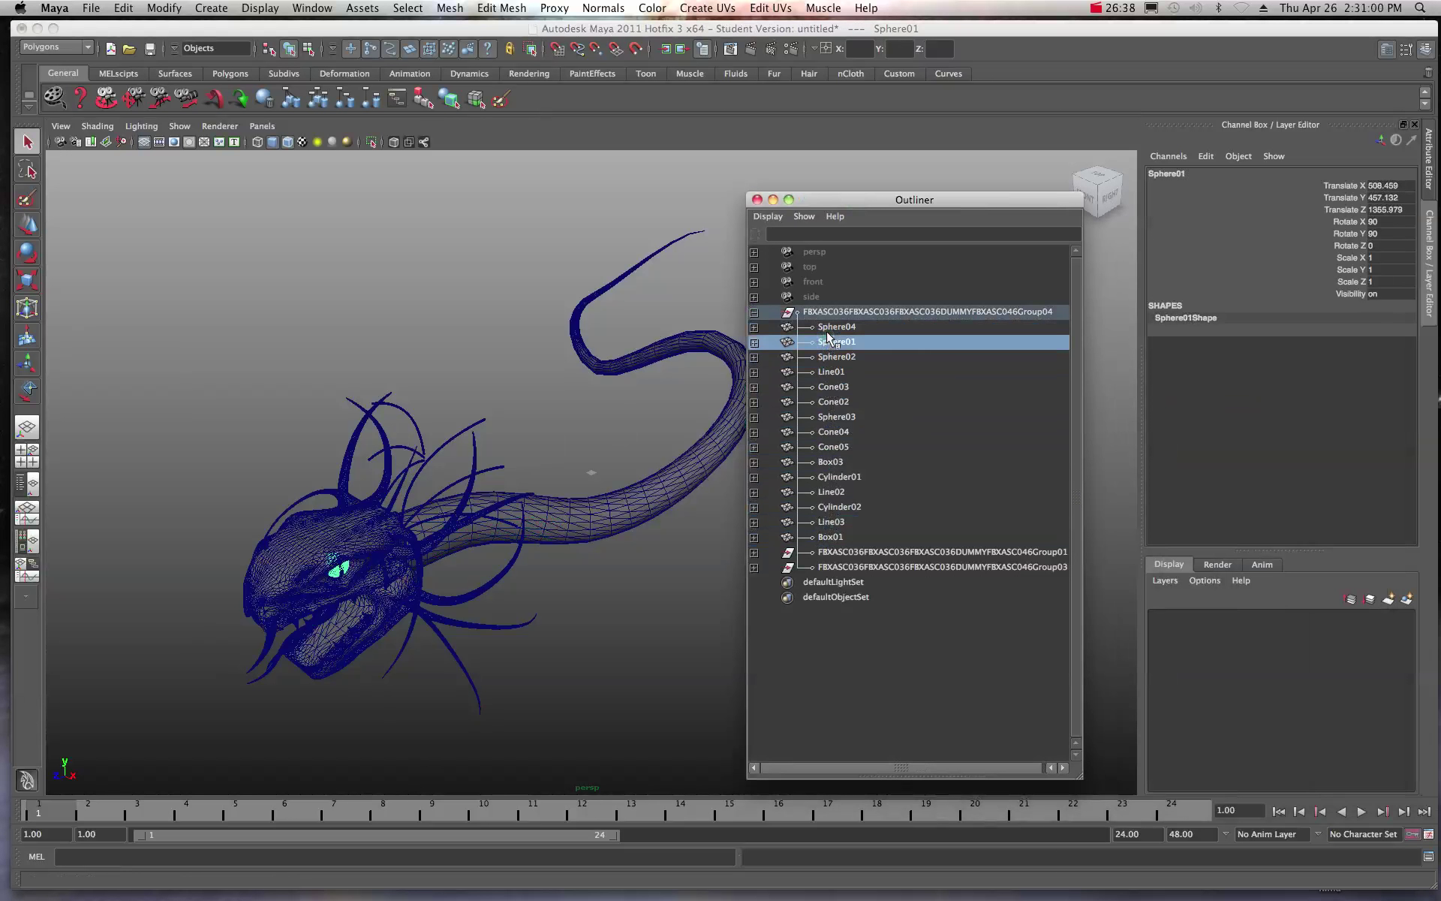
left_click(830, 328)
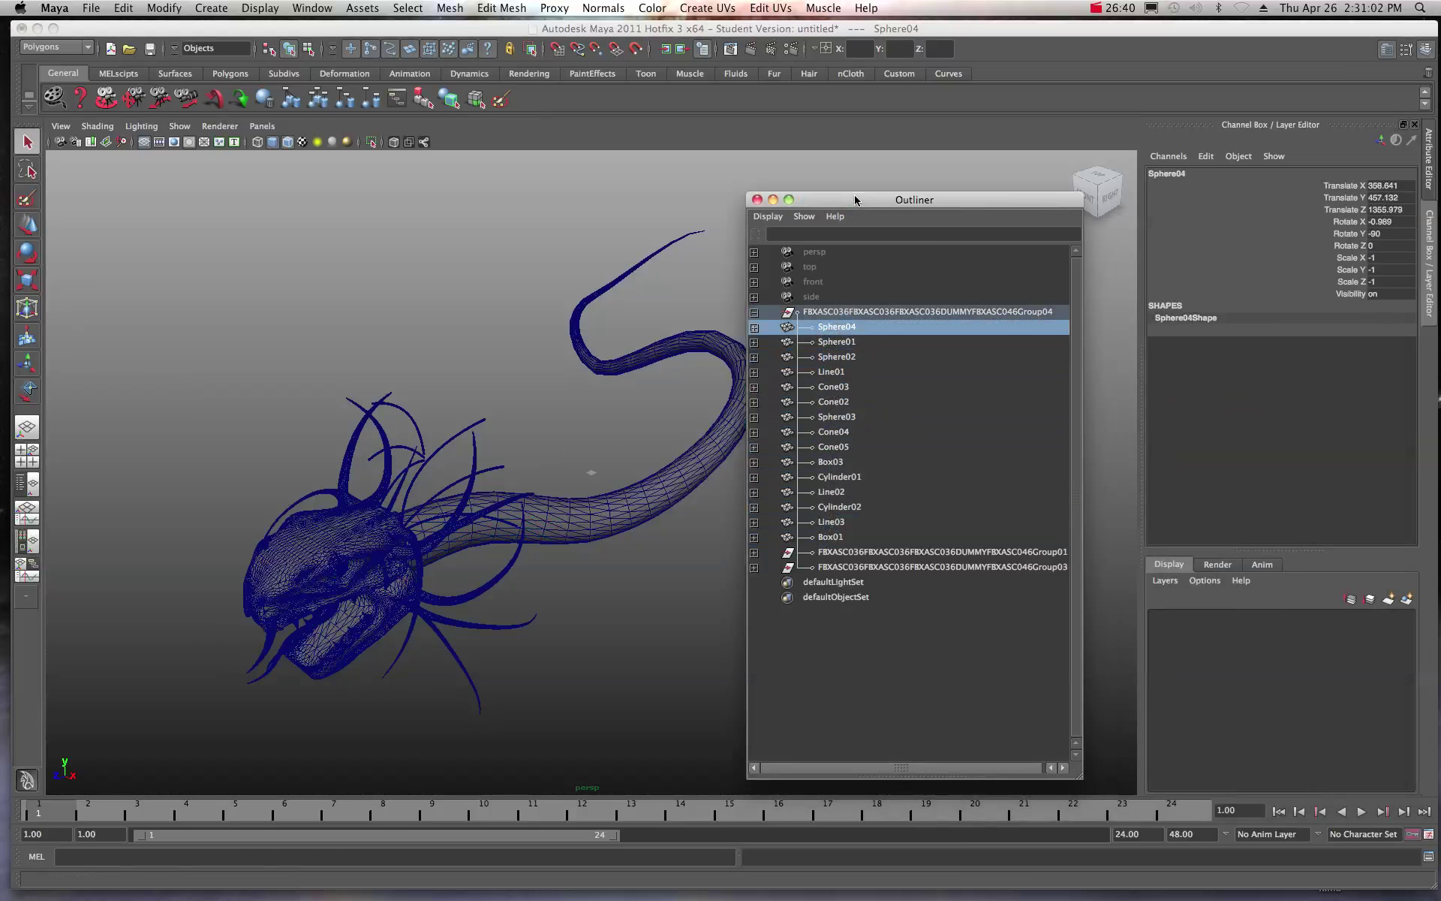
Scale the snake's whole top group down uniformly to about 0.069
left_click_drag(856, 199, 894, 138)
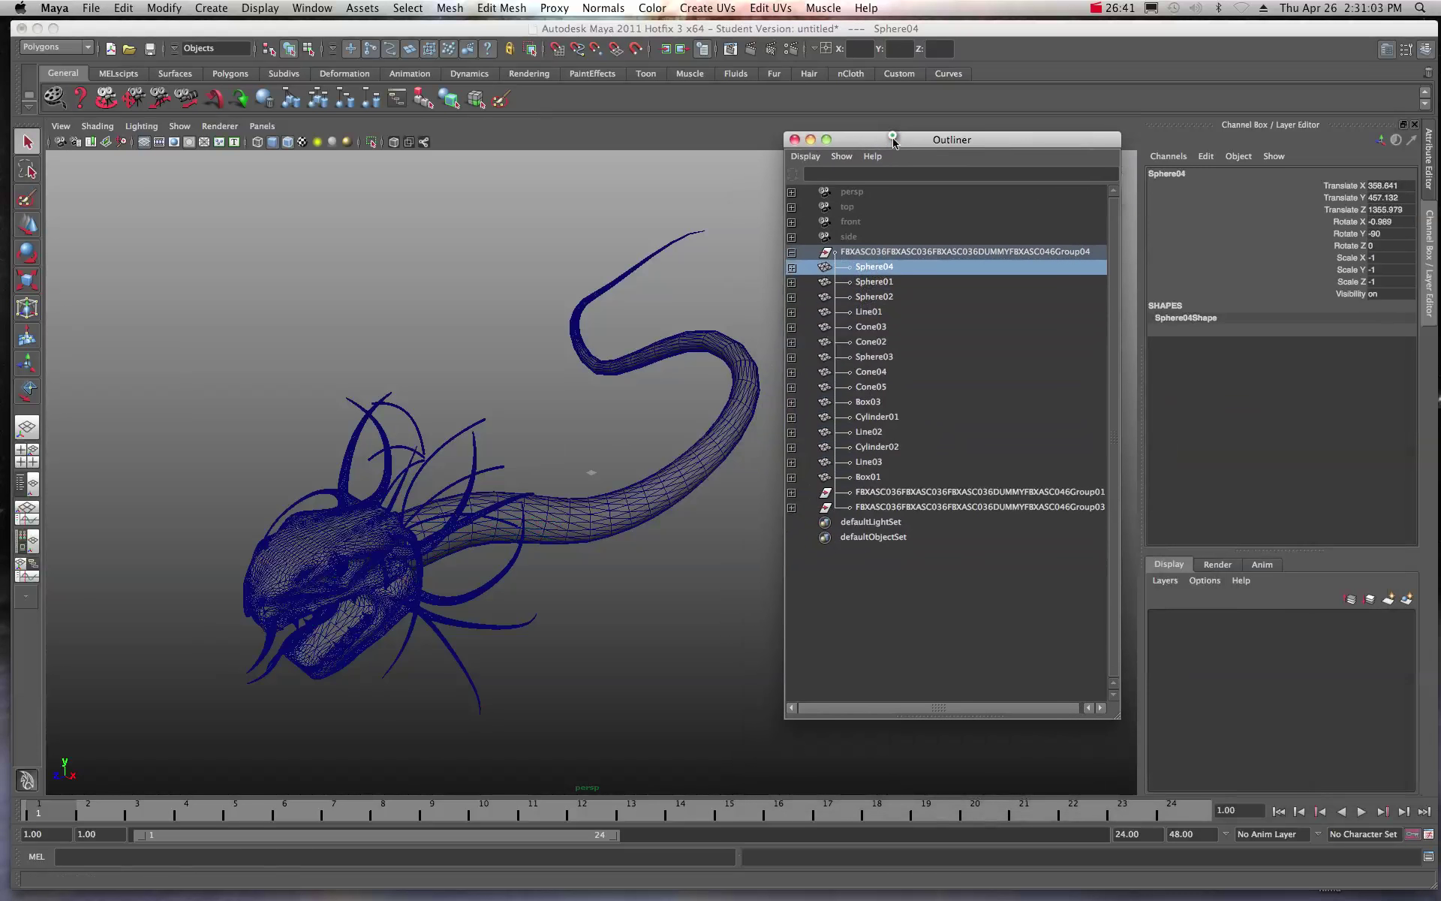
left_click(792, 254)
left_click(855, 253)
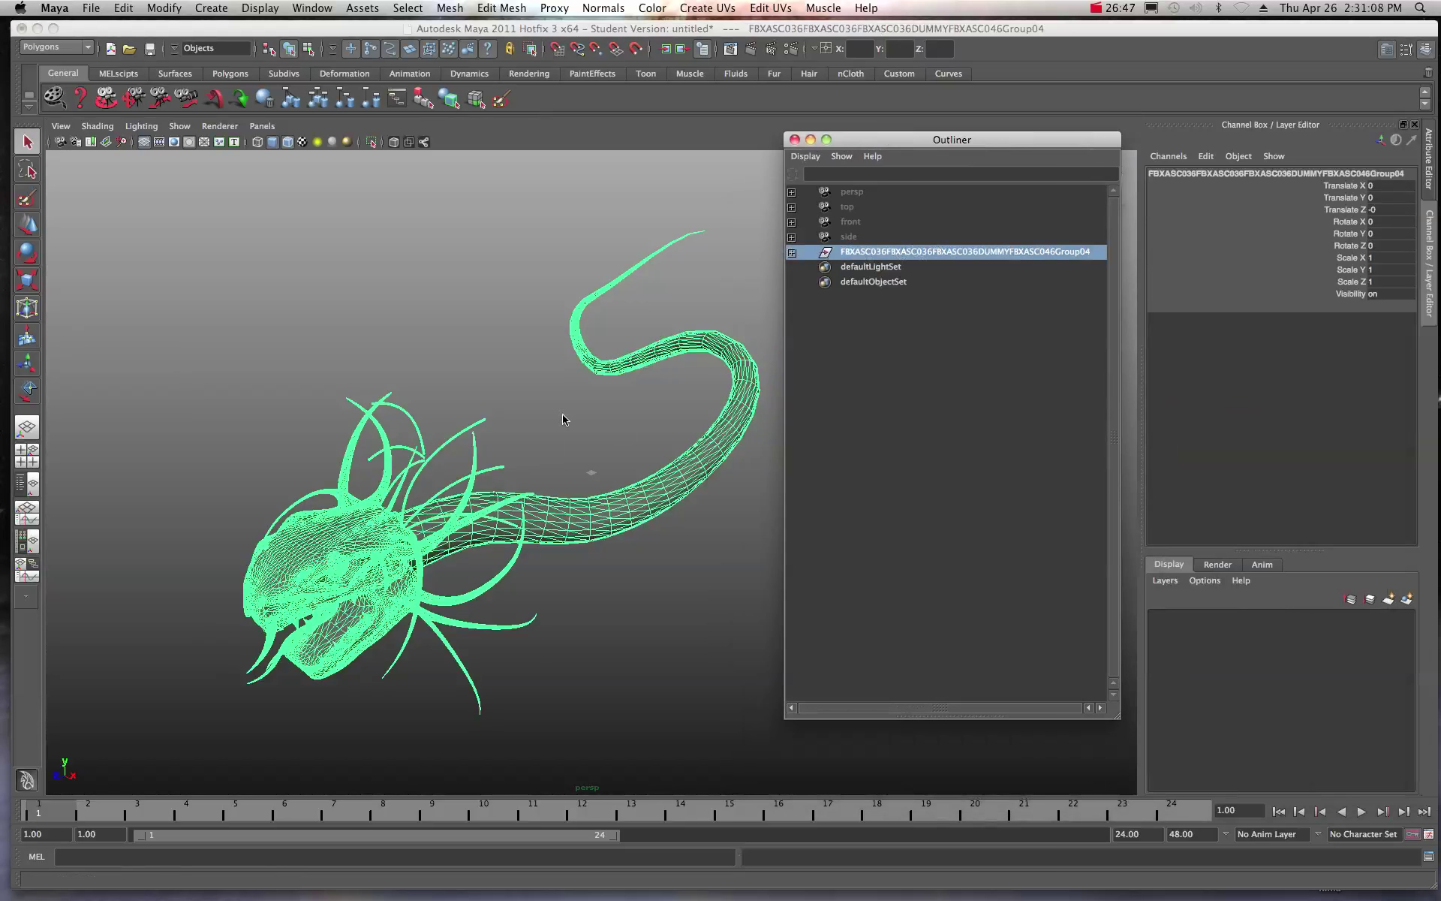
left_click(27, 280)
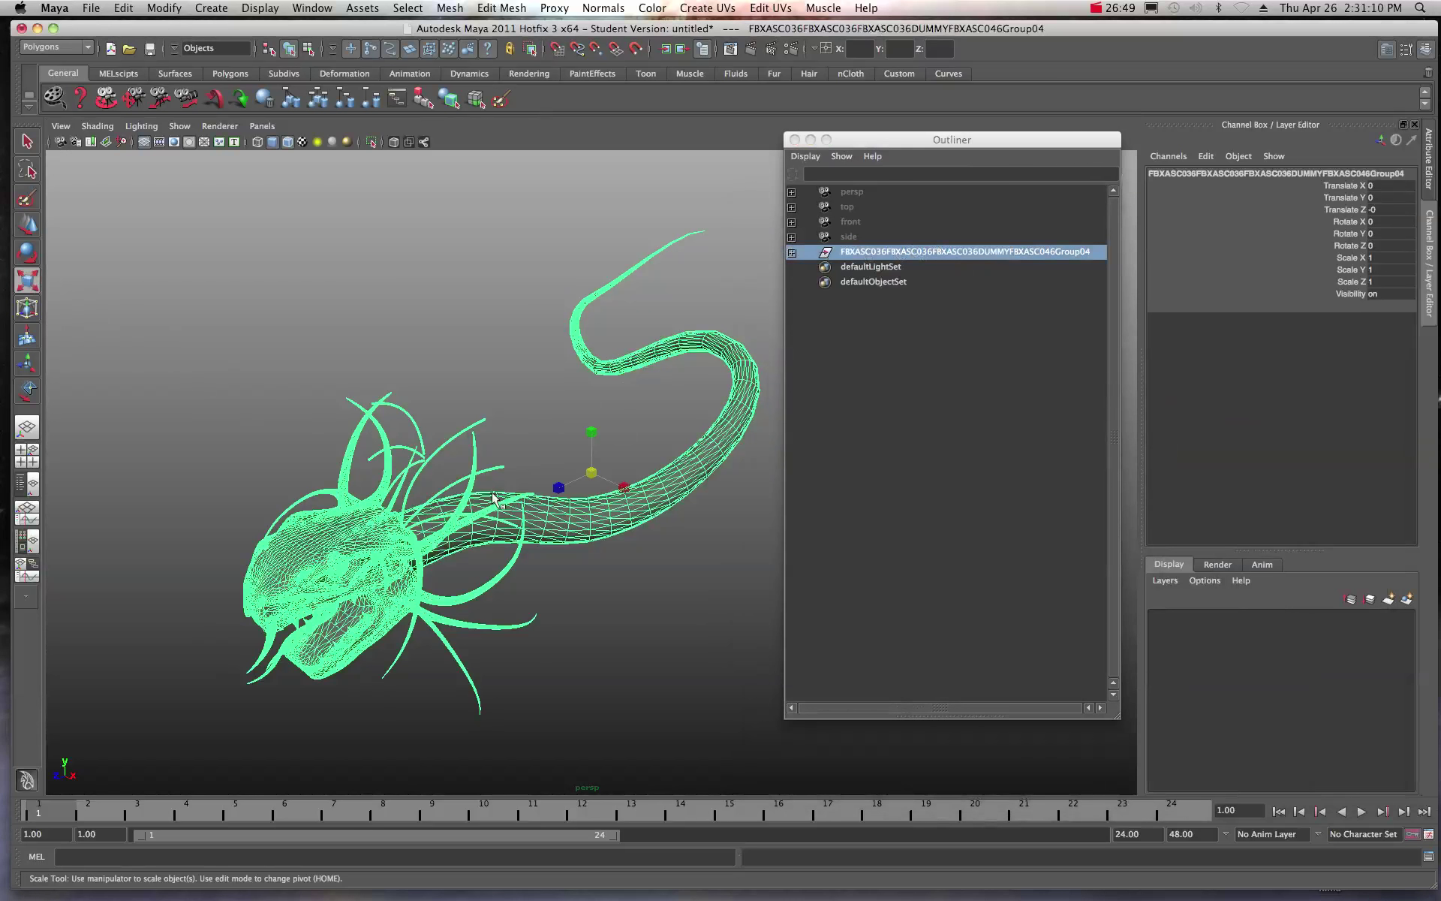
left_click_drag(592, 477, 271, 264)
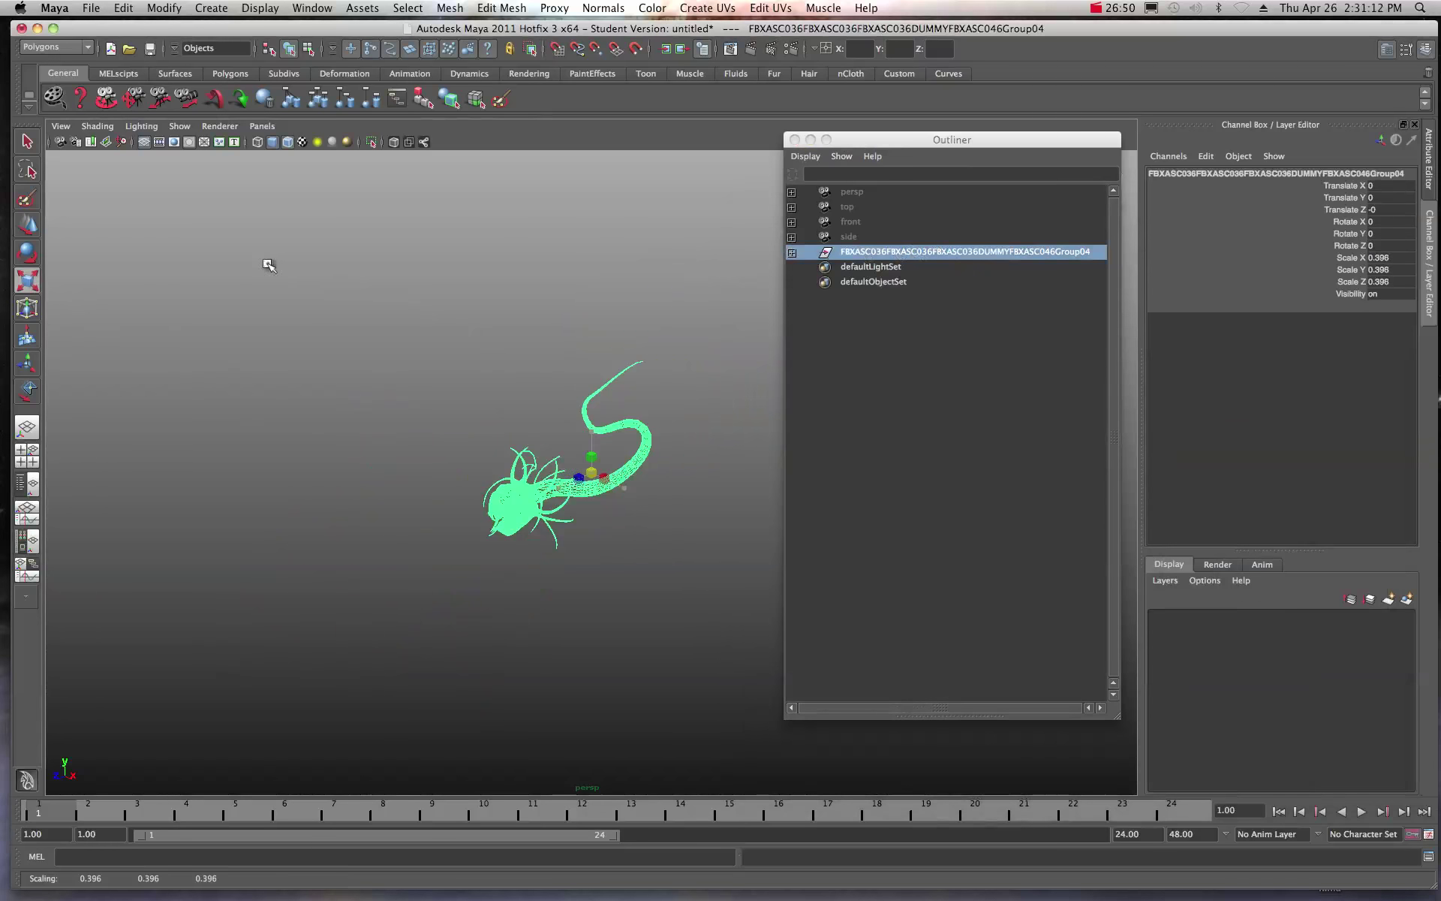
left_click_drag(592, 476, 445, 385)
Scale the snake group down further to about 0.005 on all axes so it fits within the grid
scroll(445, 385, "up", 10)
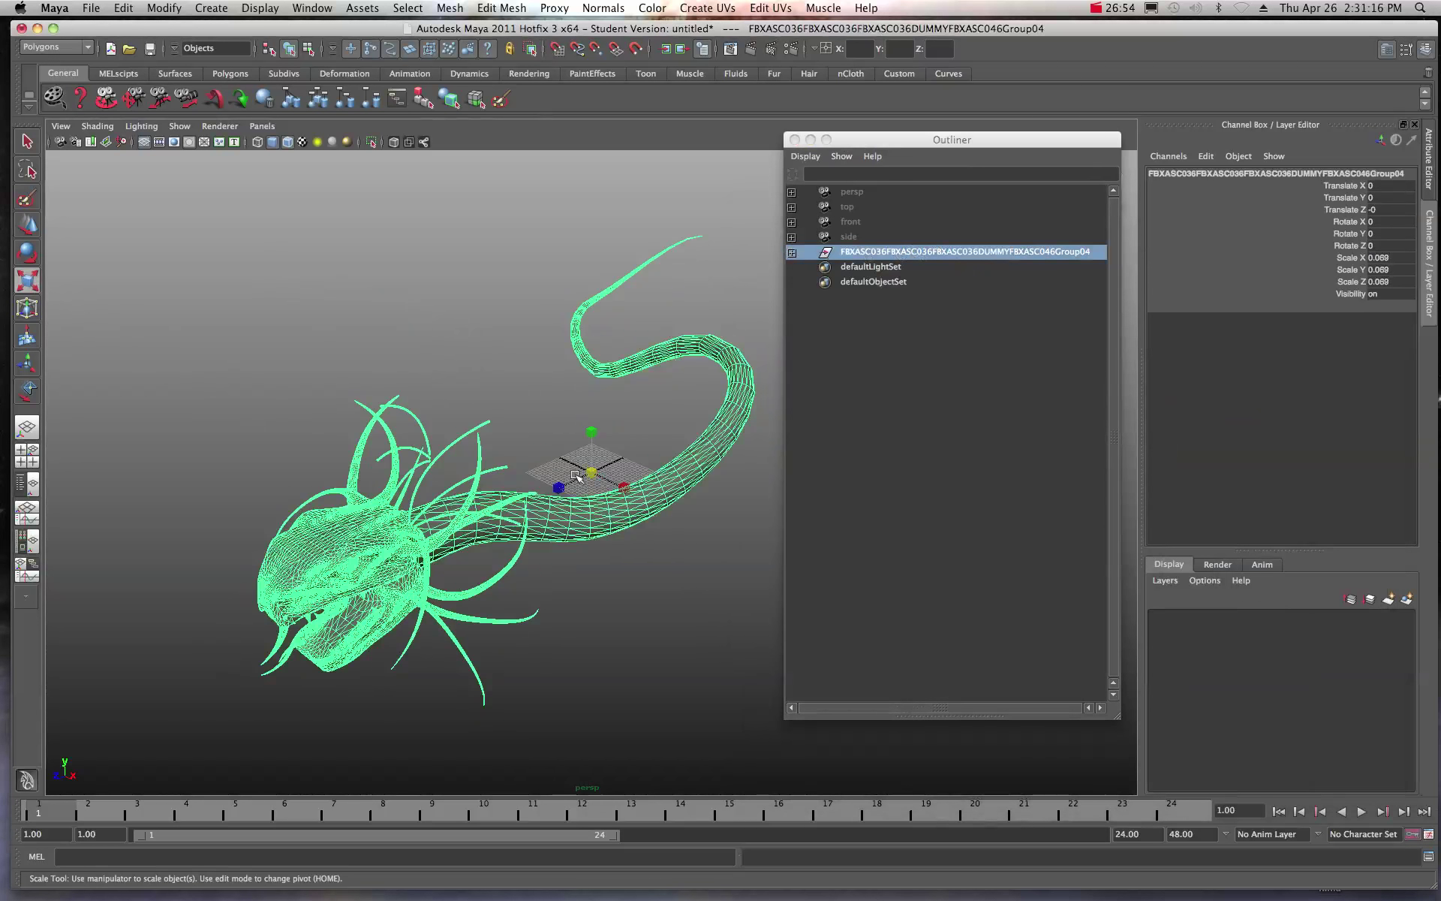
left_click_drag(591, 474, 373, 386)
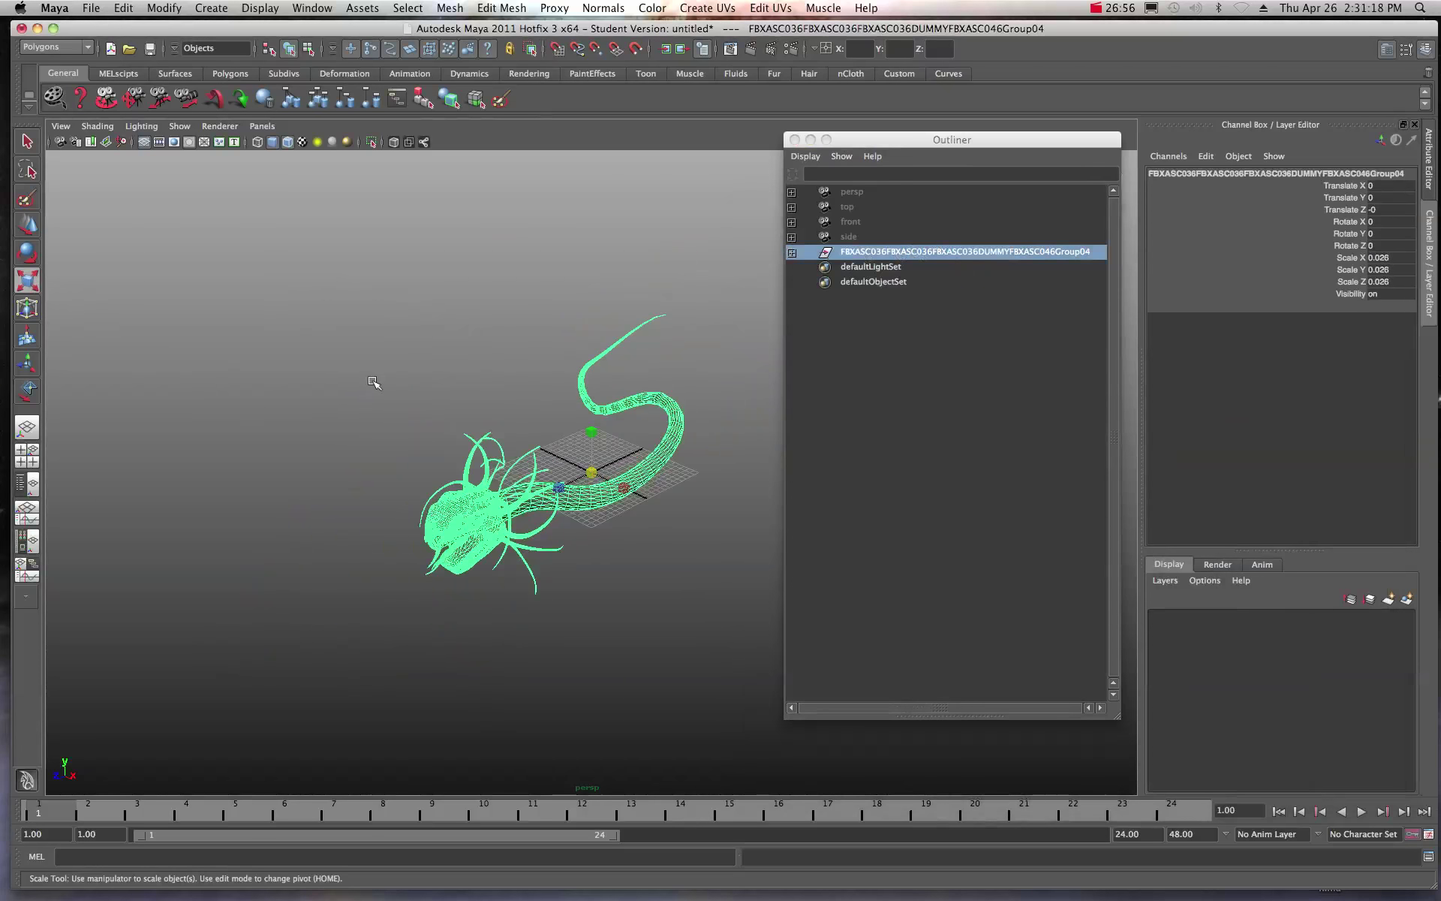
scroll(375, 385, "up", 5)
left_click_drag(593, 473, 268, 318)
left_click_drag(590, 470, 431, 390)
scroll(434, 392, "up", 3)
scroll(506, 423, "up", 3)
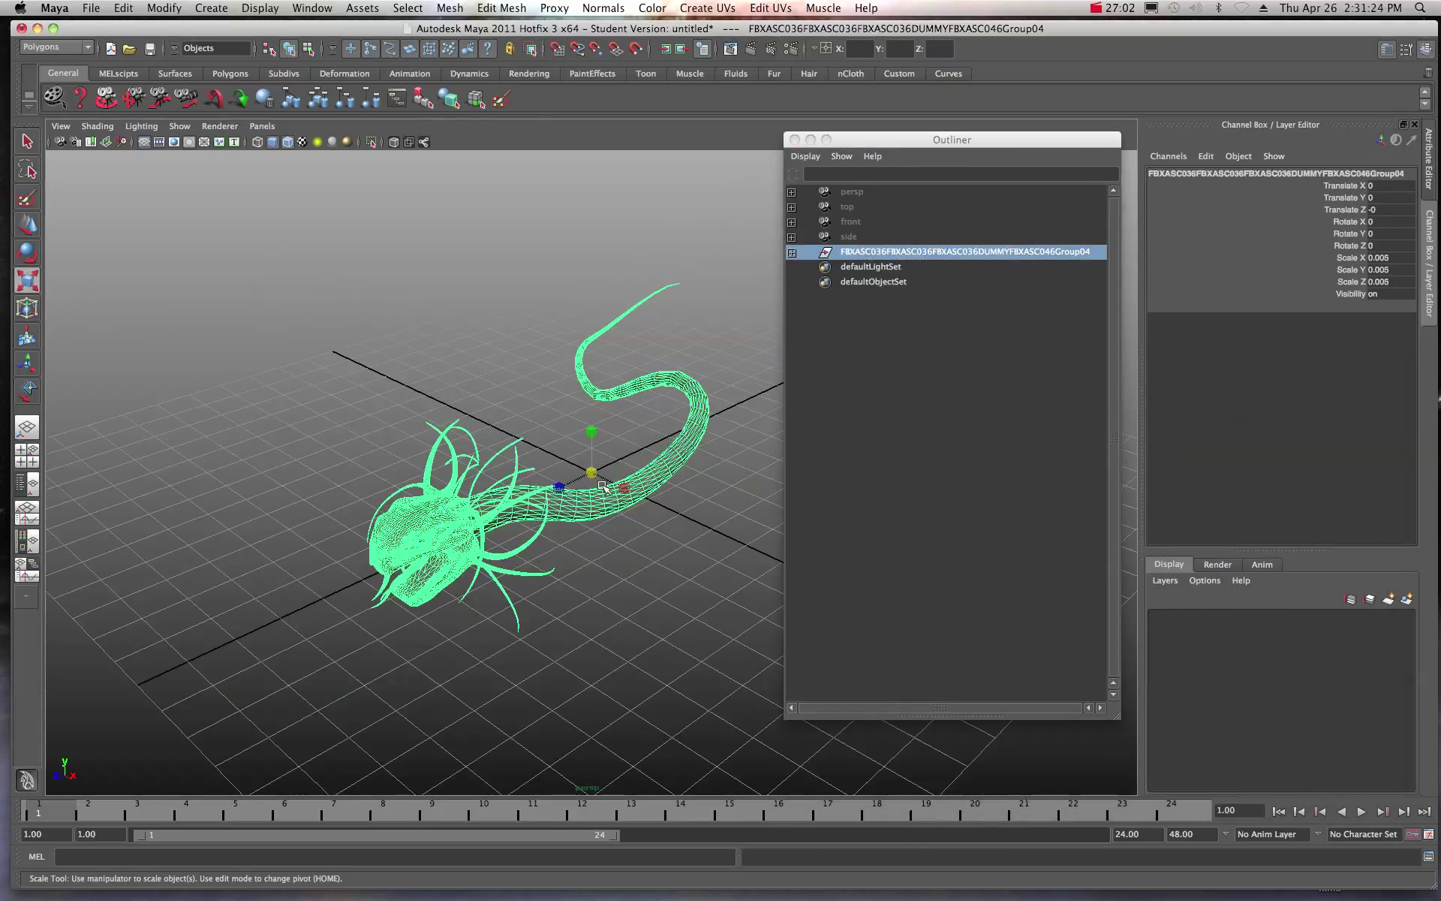
left_click_drag(602, 486, 558, 450)
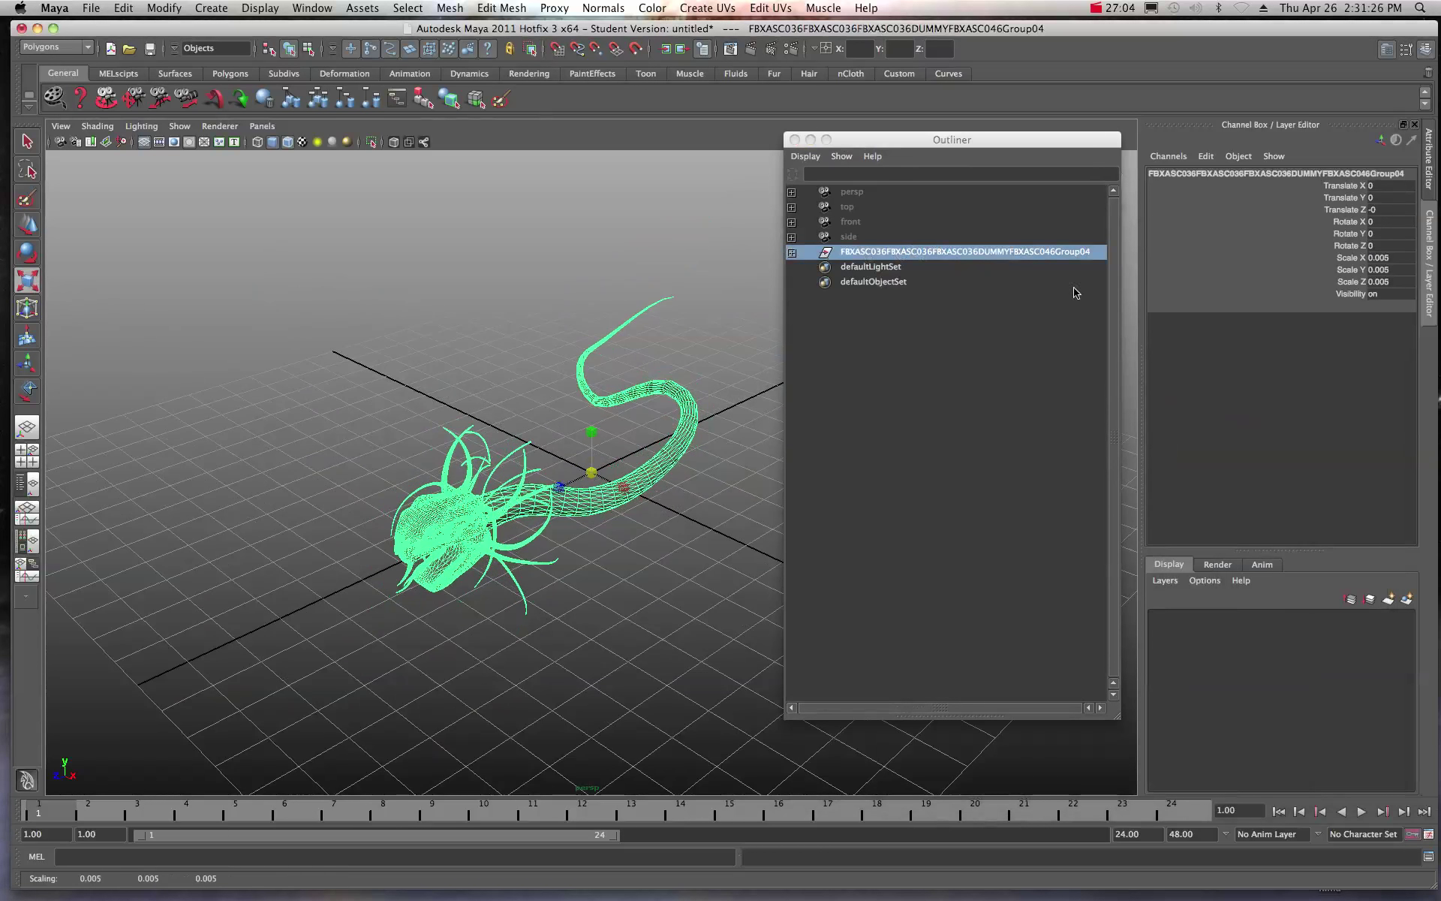
Freeze the transformations of the snake's top group, close the Outliner and clear the selection
left_click(169, 8)
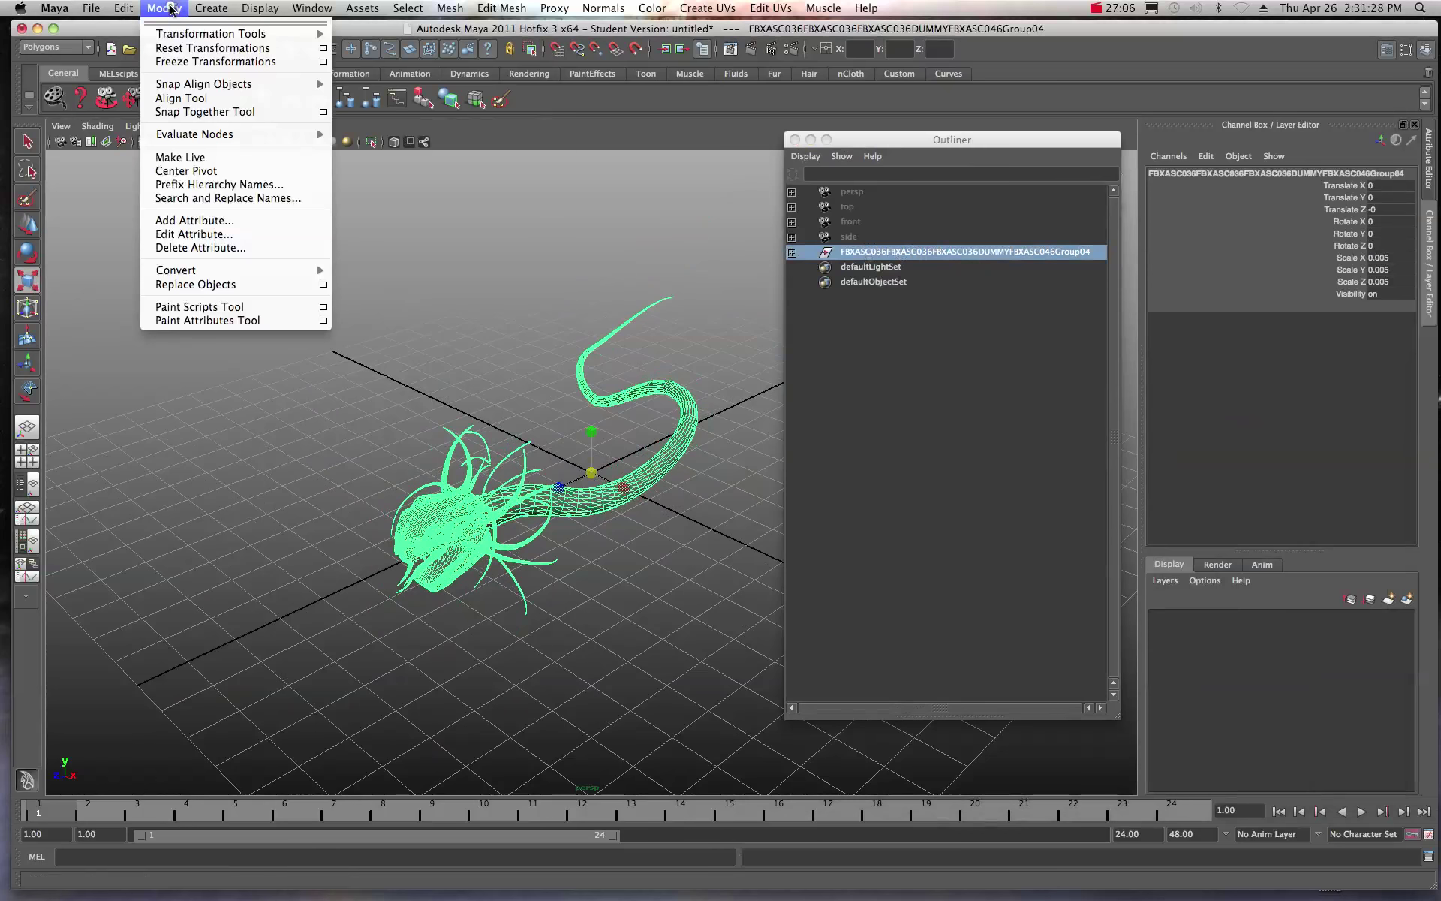
left_click(182, 61)
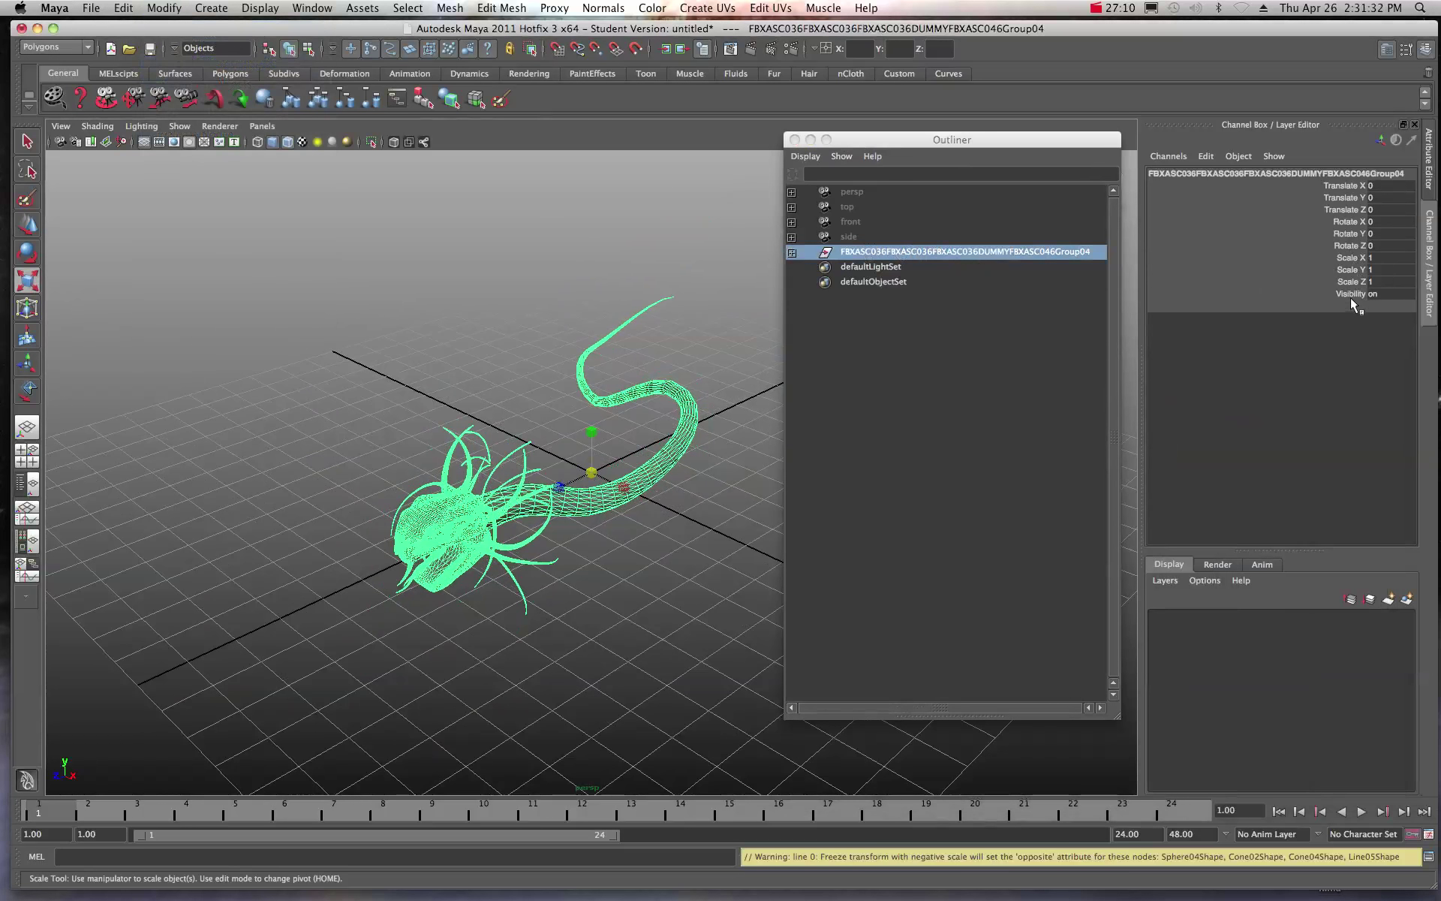
left_click(794, 140)
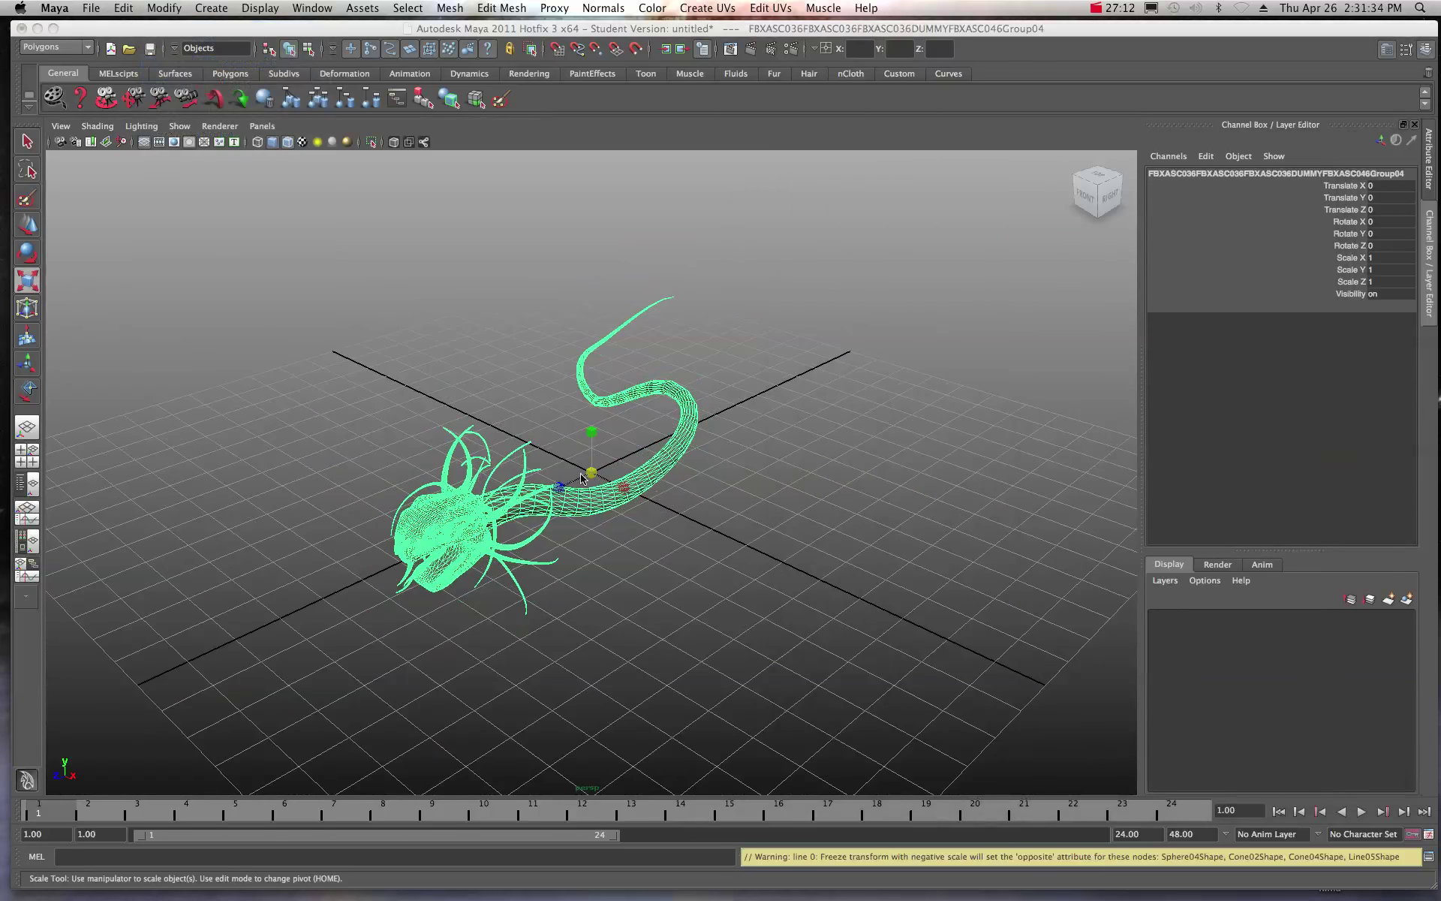
left_click_drag(542, 503, 631, 427, "alt")
scroll(655, 399, "up", 8)
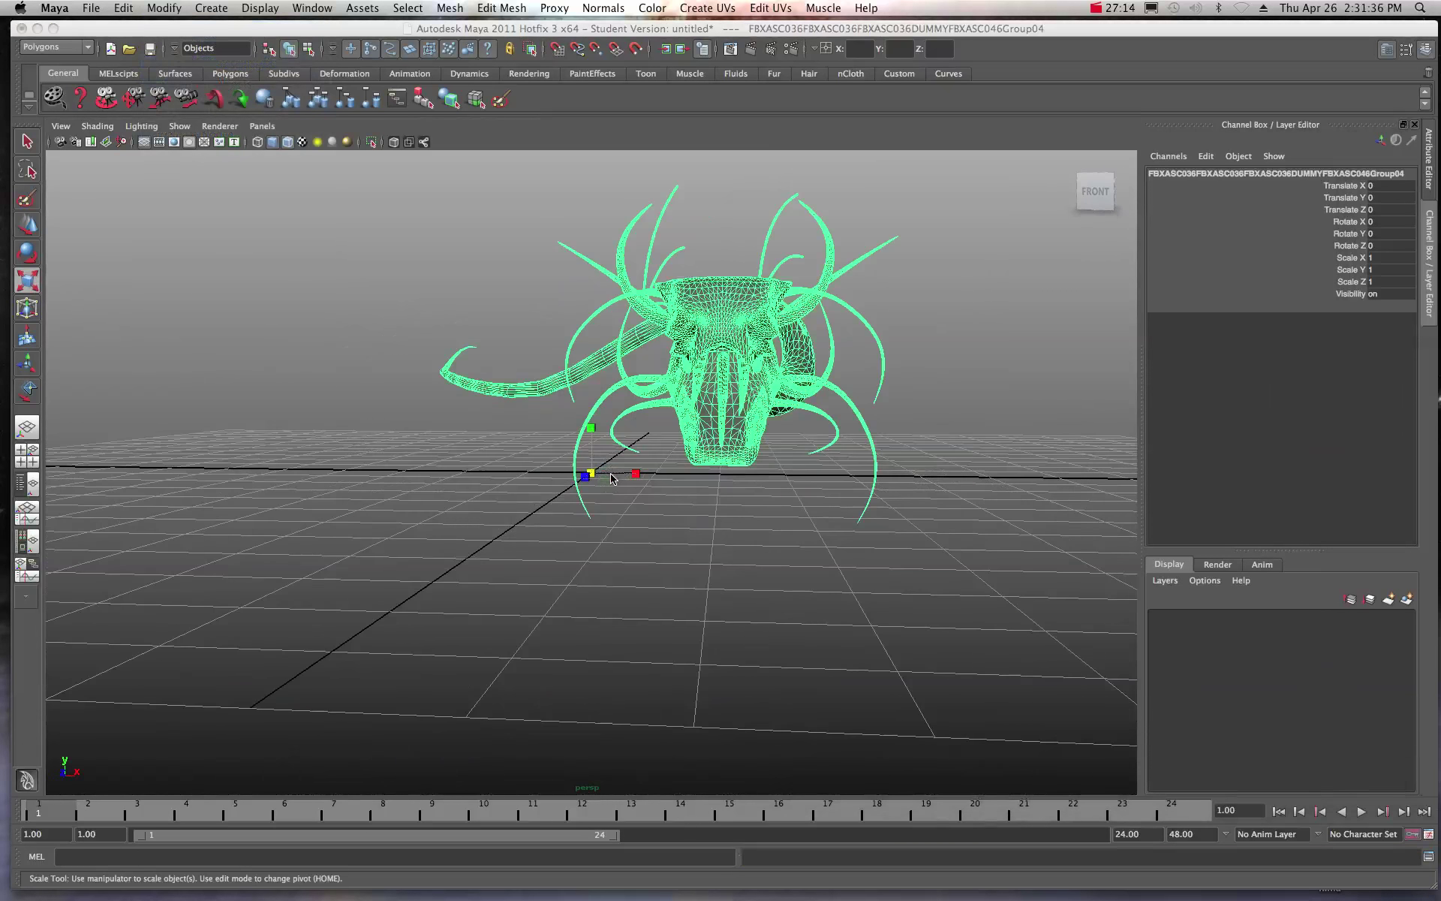
scroll(655, 399, "down", 8)
left_click(236, 245)
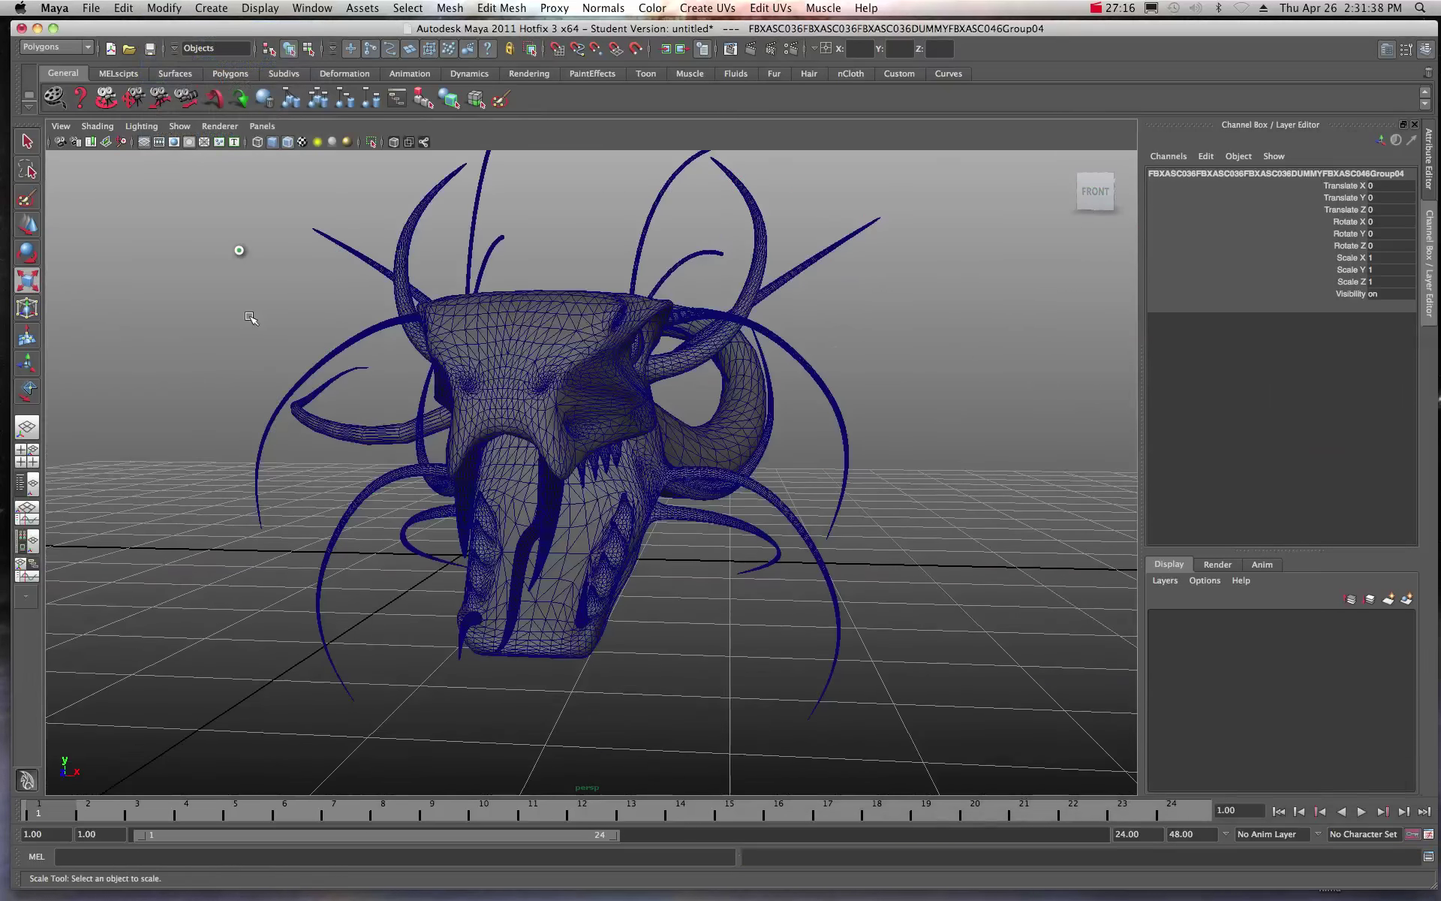
Rotate the flipped lower-jaw fang Cone04 about Z to about 170.8 degrees so it points upward out of the jaw
left_click_drag(463, 544, 316, 525, "alt")
left_click(813, 572)
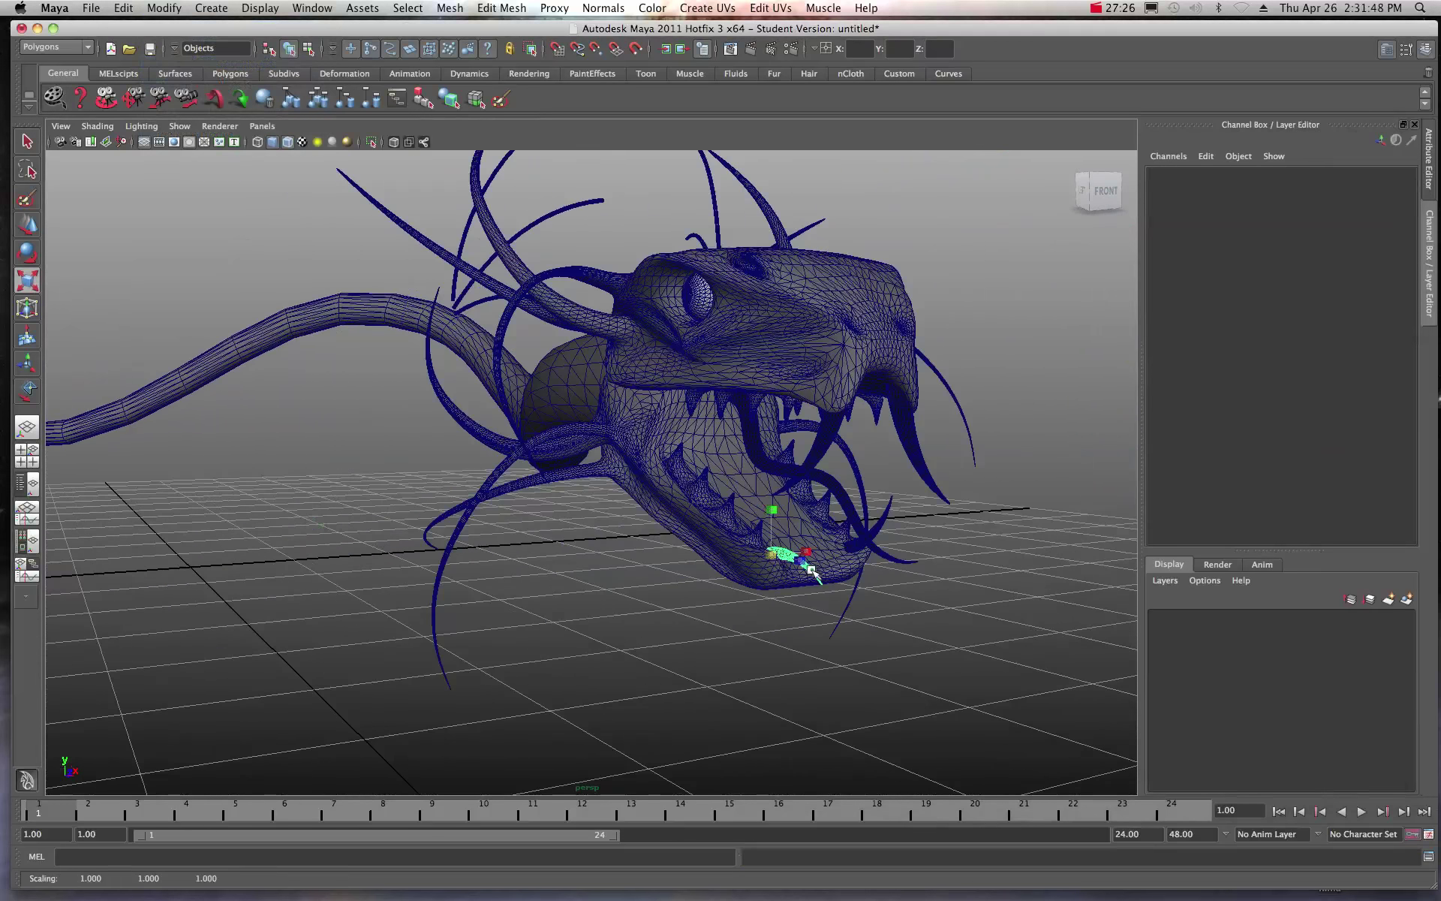
left_click(867, 537)
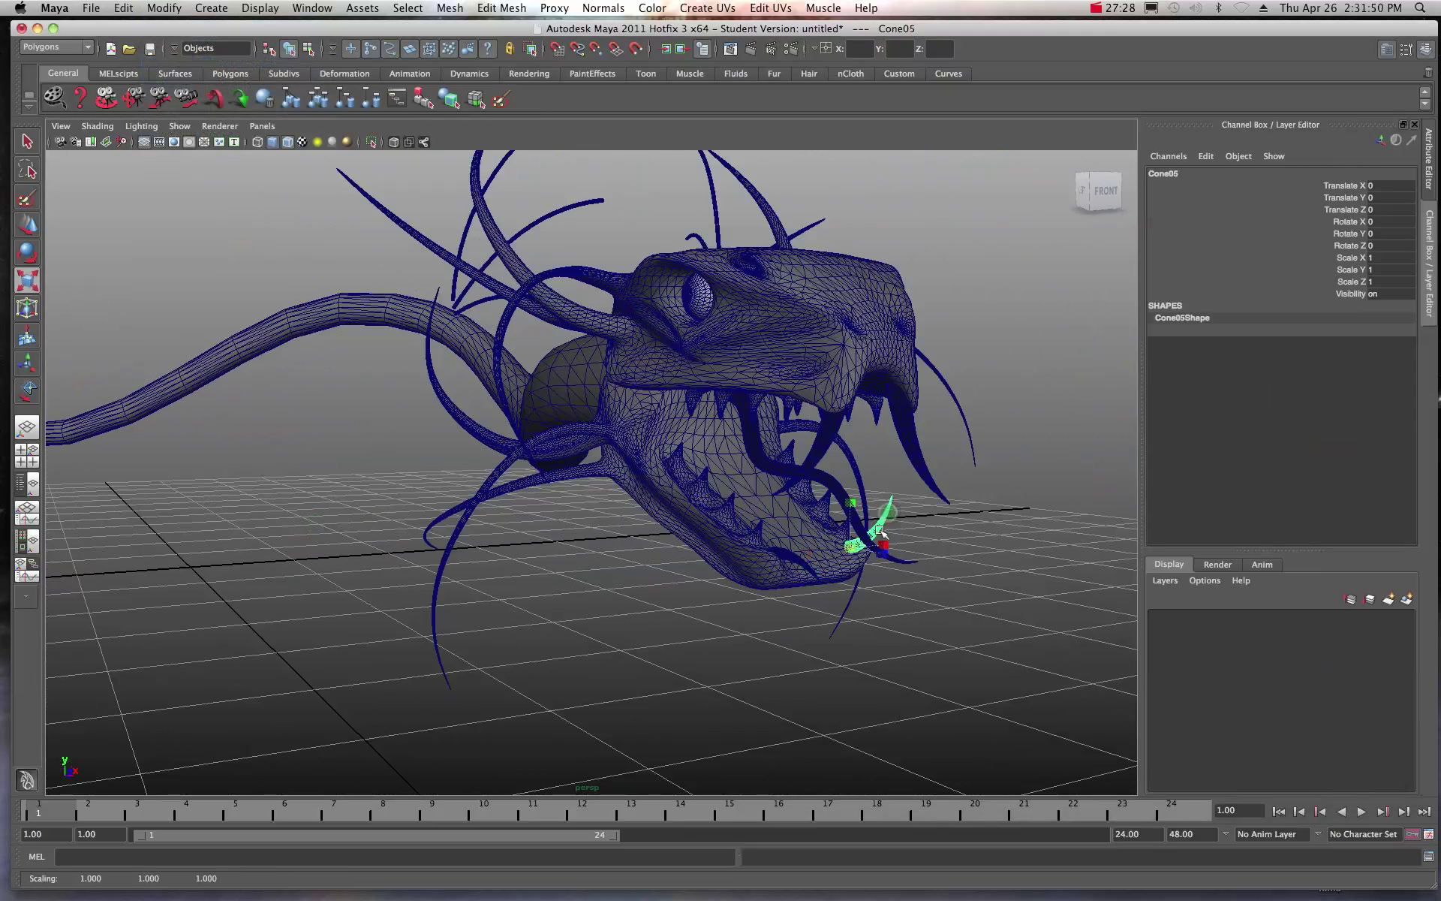
left_click(815, 572)
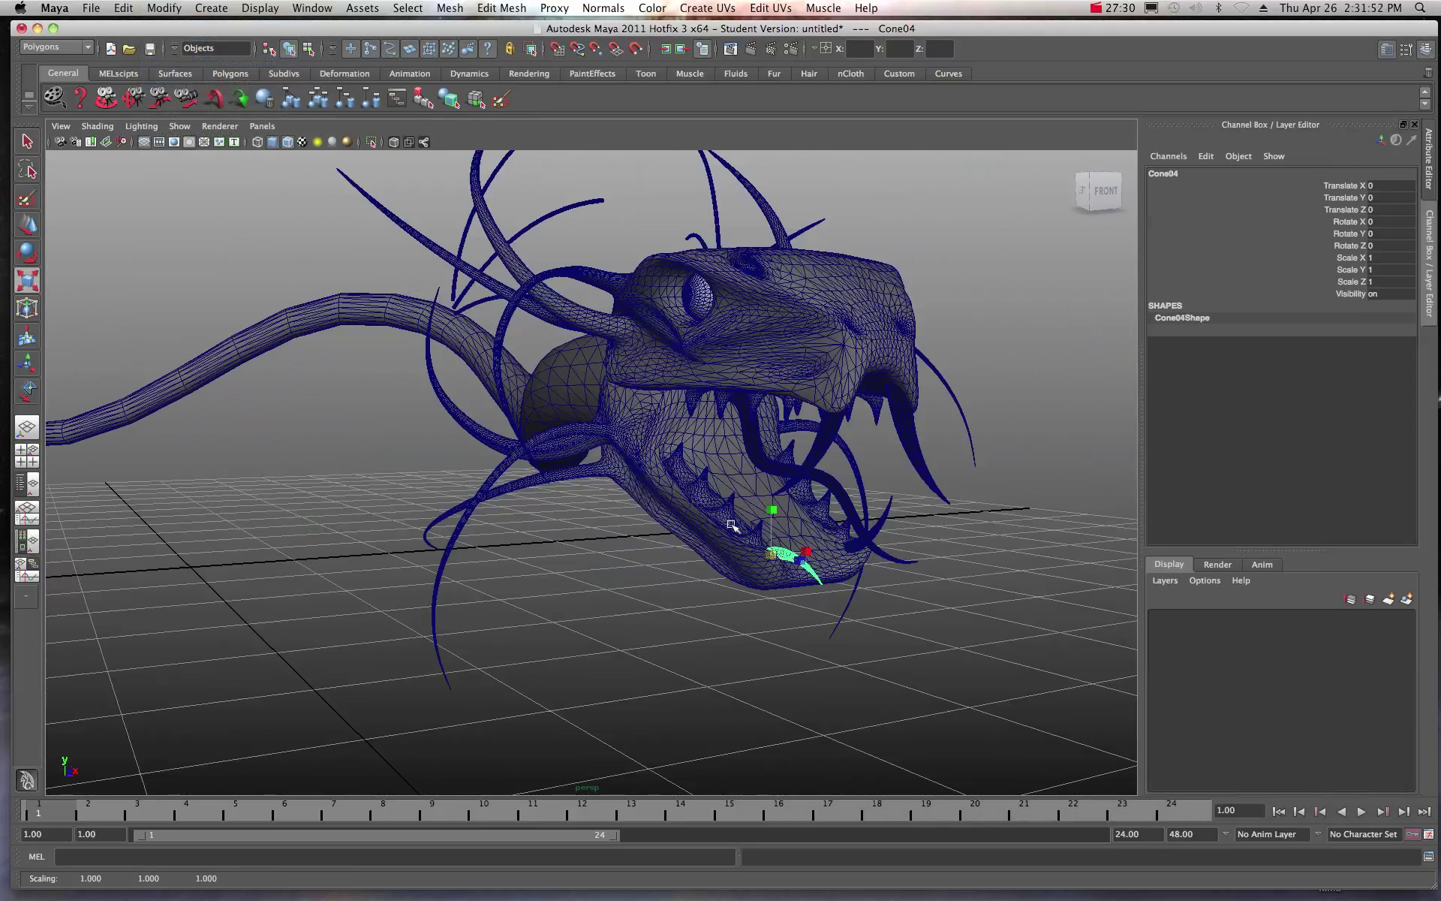
left_click(26, 259)
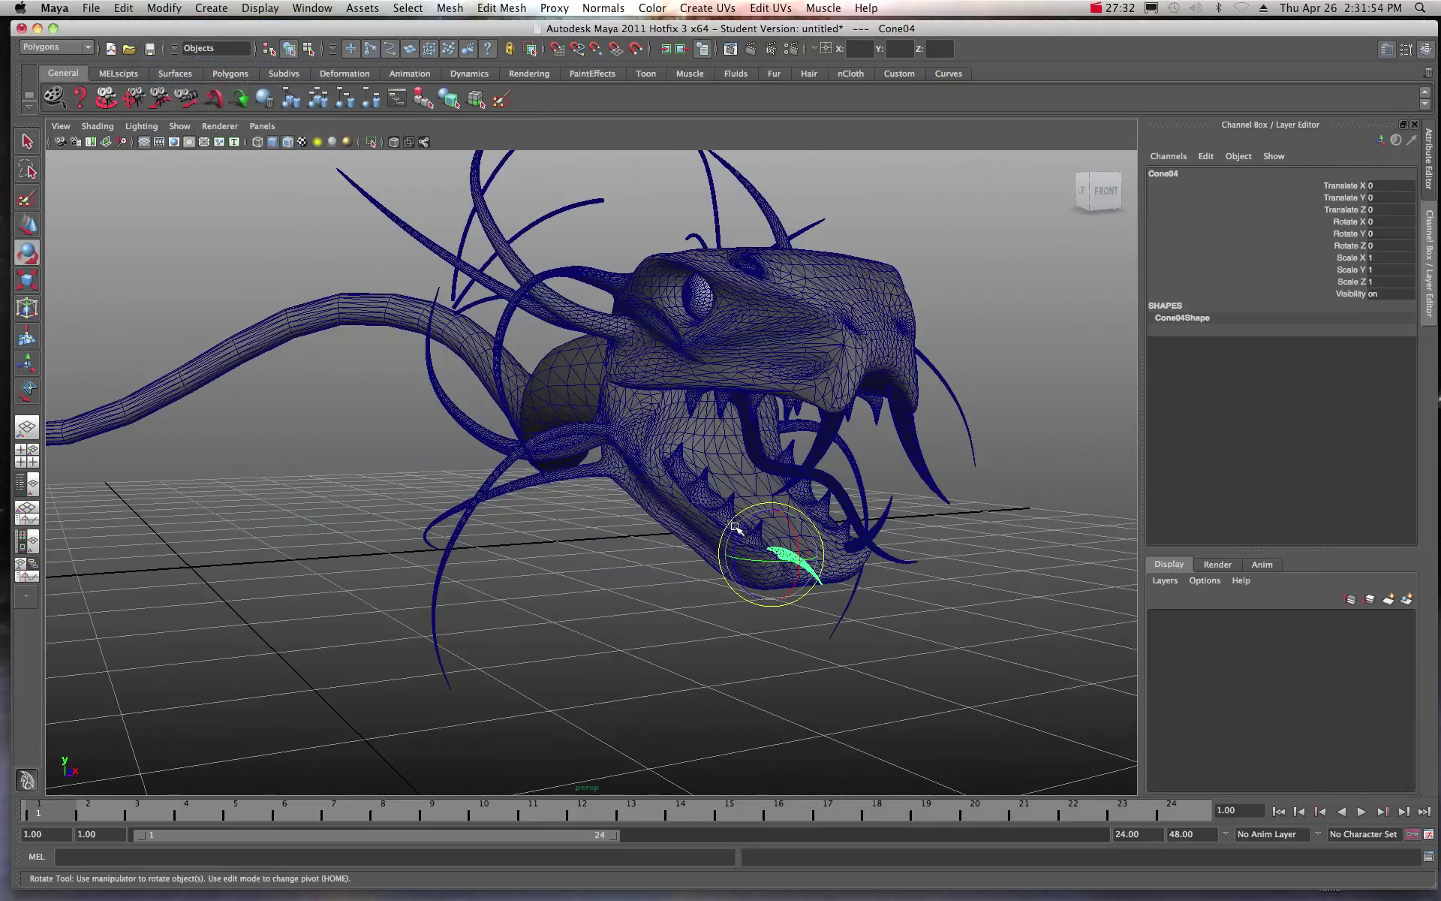
left_click_drag(739, 527, 798, 537)
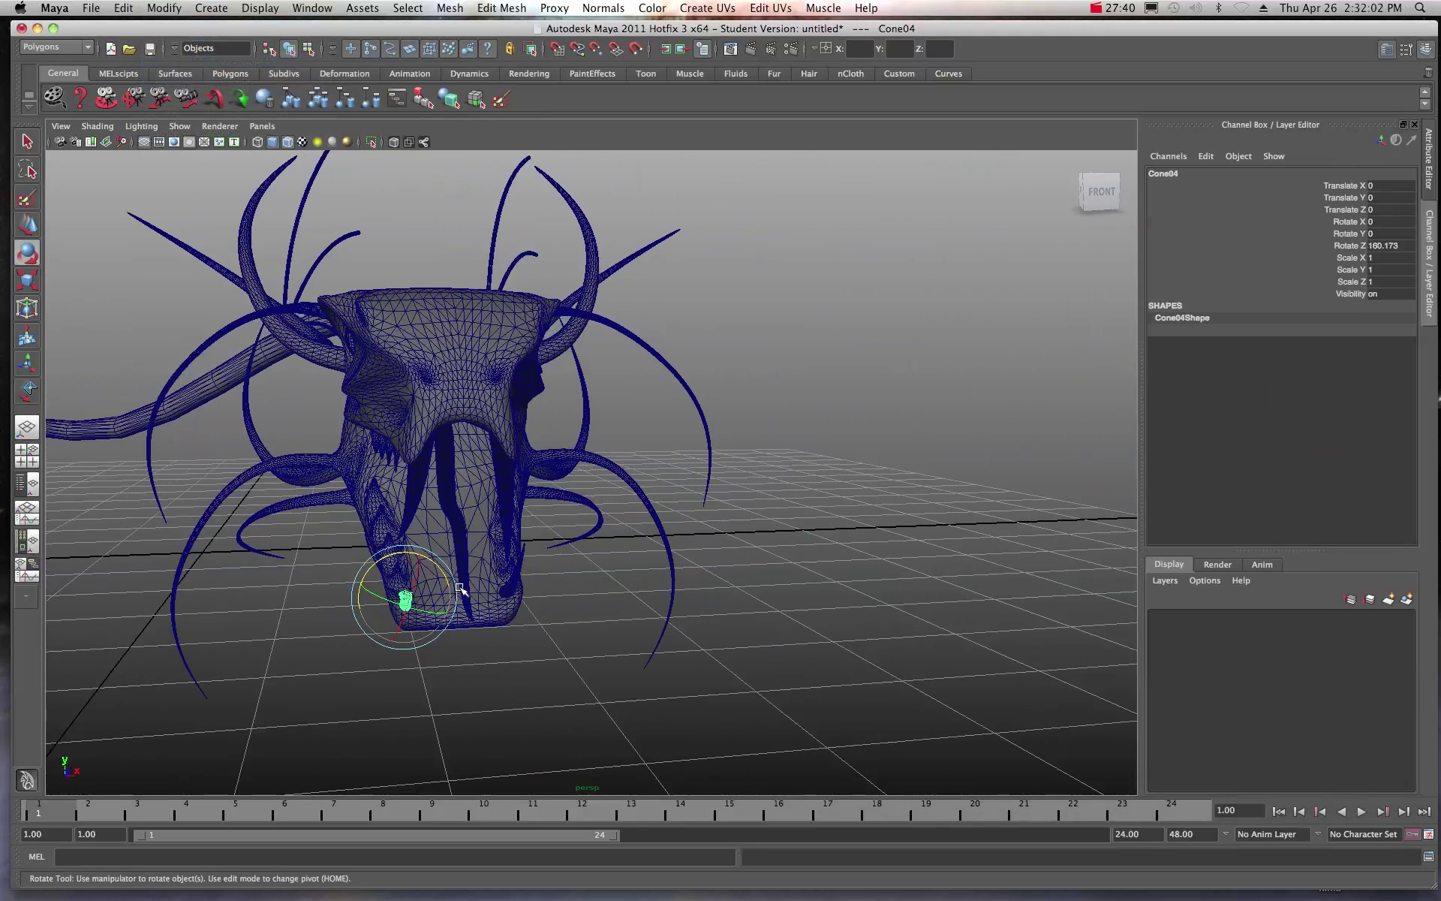
left_click_drag(445, 580, 412, 578)
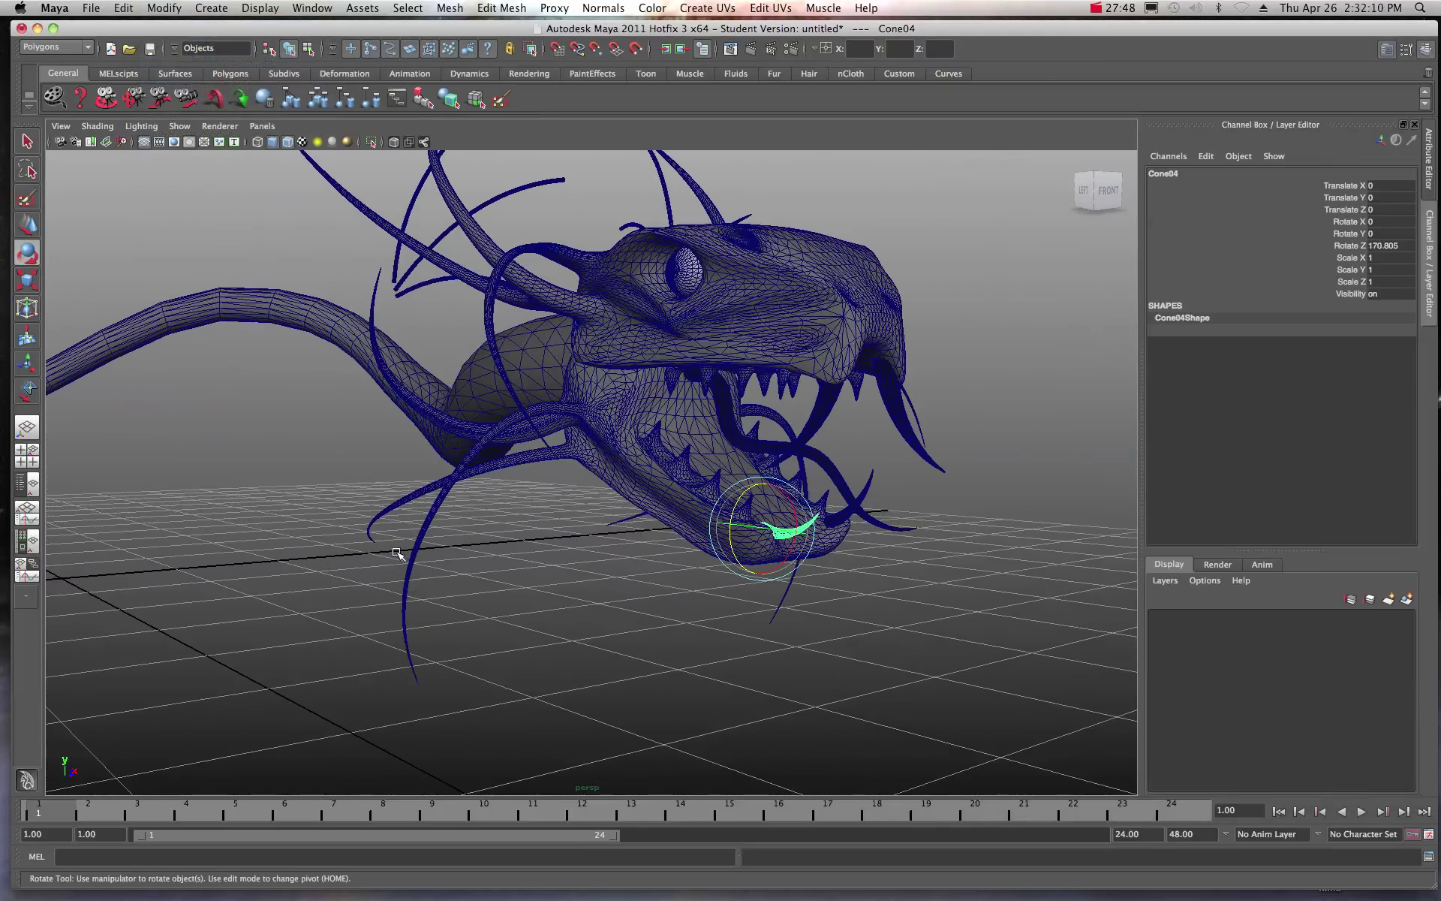
left_click(321, 513)
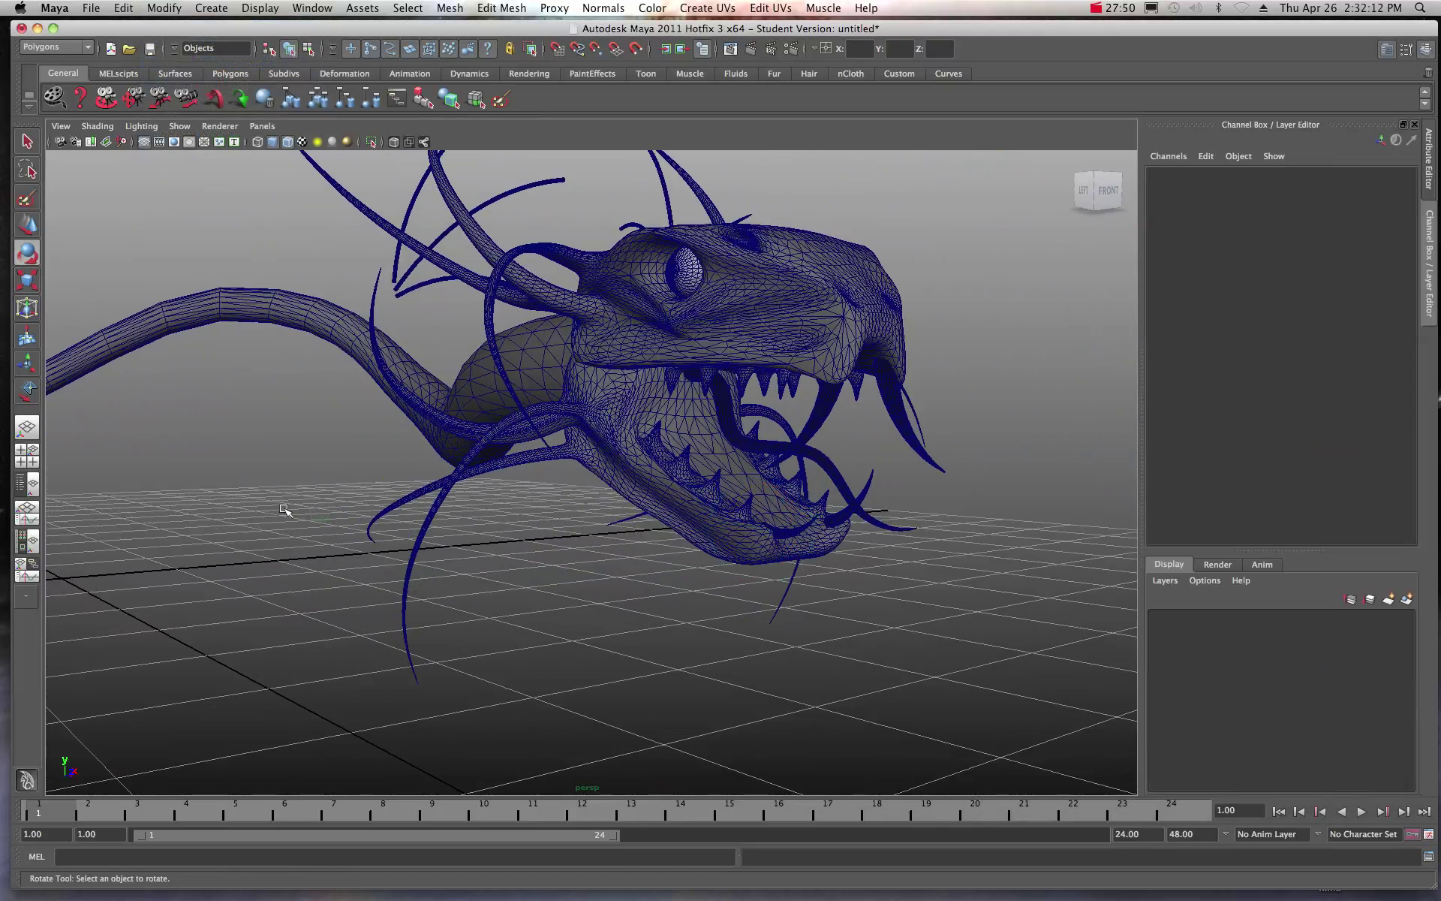
Rotate the flipped spines Line05 behind the head to about X 8.8, Y -183 and Z 4.6 degrees so they sweep backward
scroll(285, 510, "down", 2)
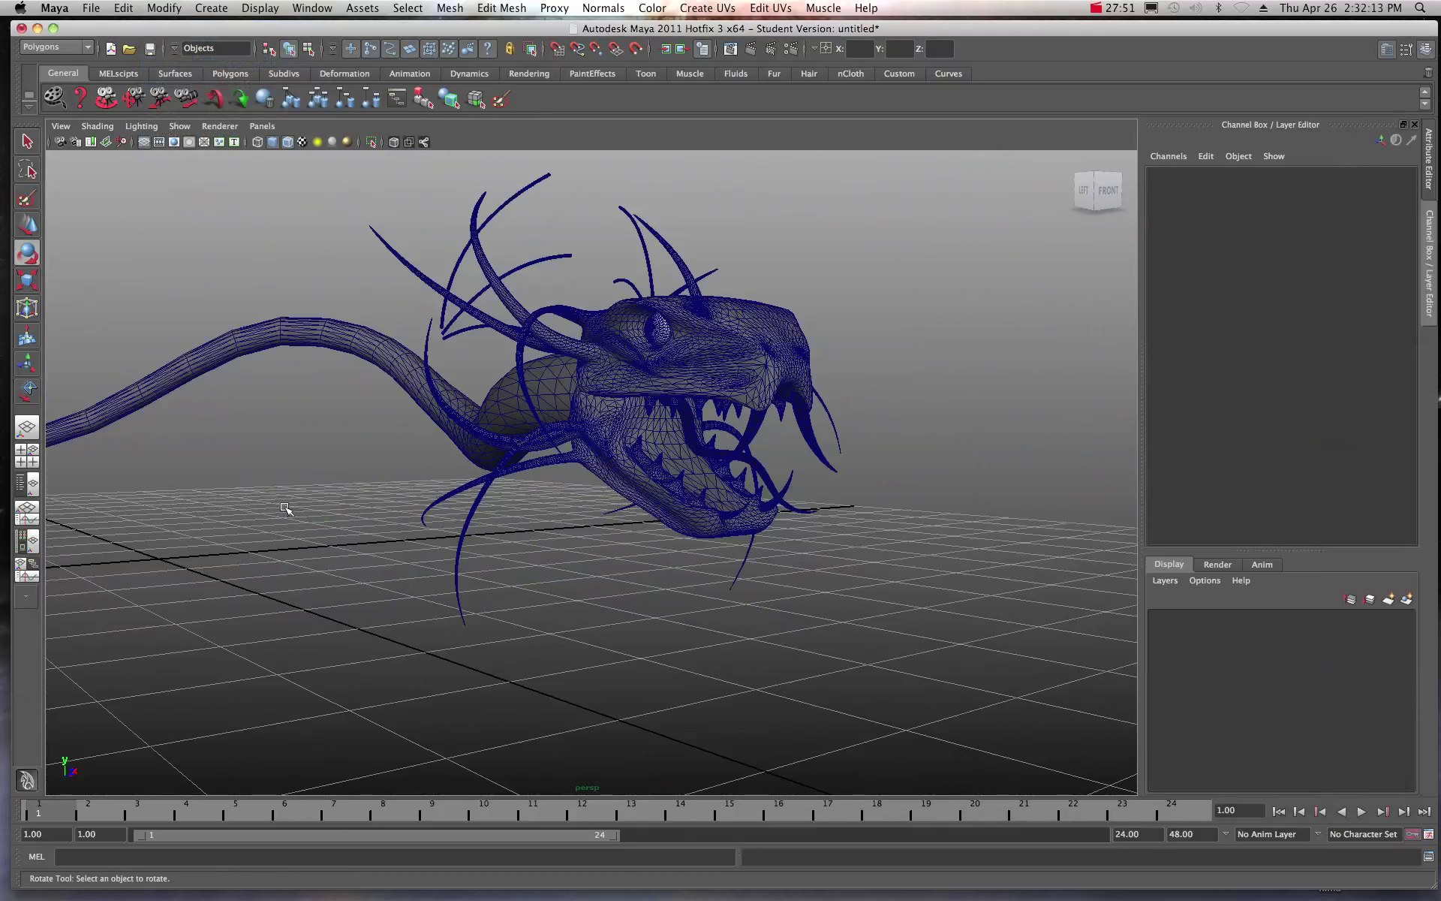
left_click(433, 323)
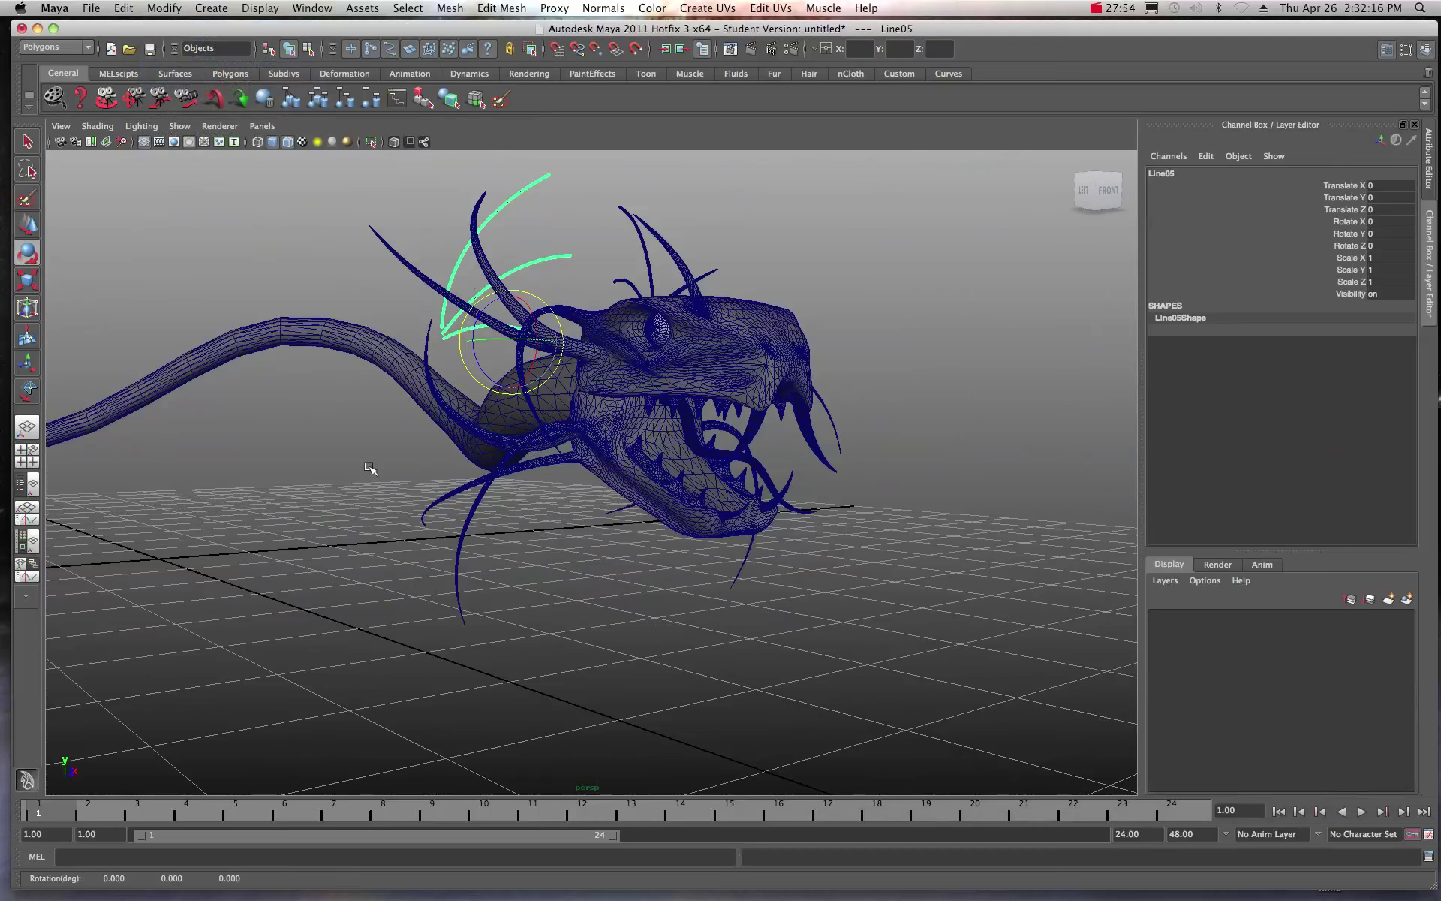
left_click_drag(359, 494, 327, 503, "alt")
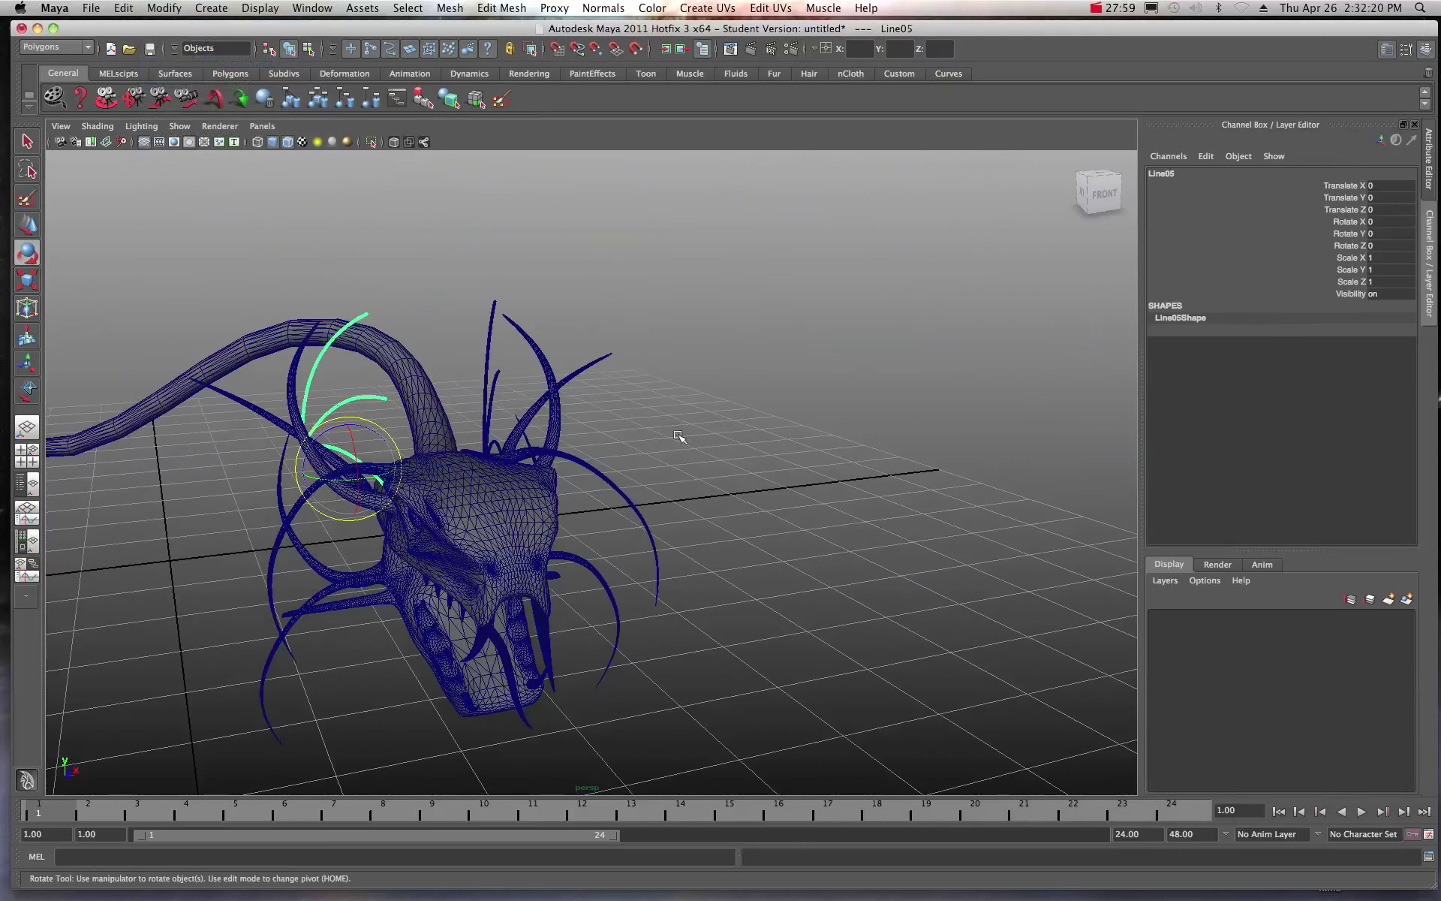
left_click_drag(679, 437, 447, 447, "alt")
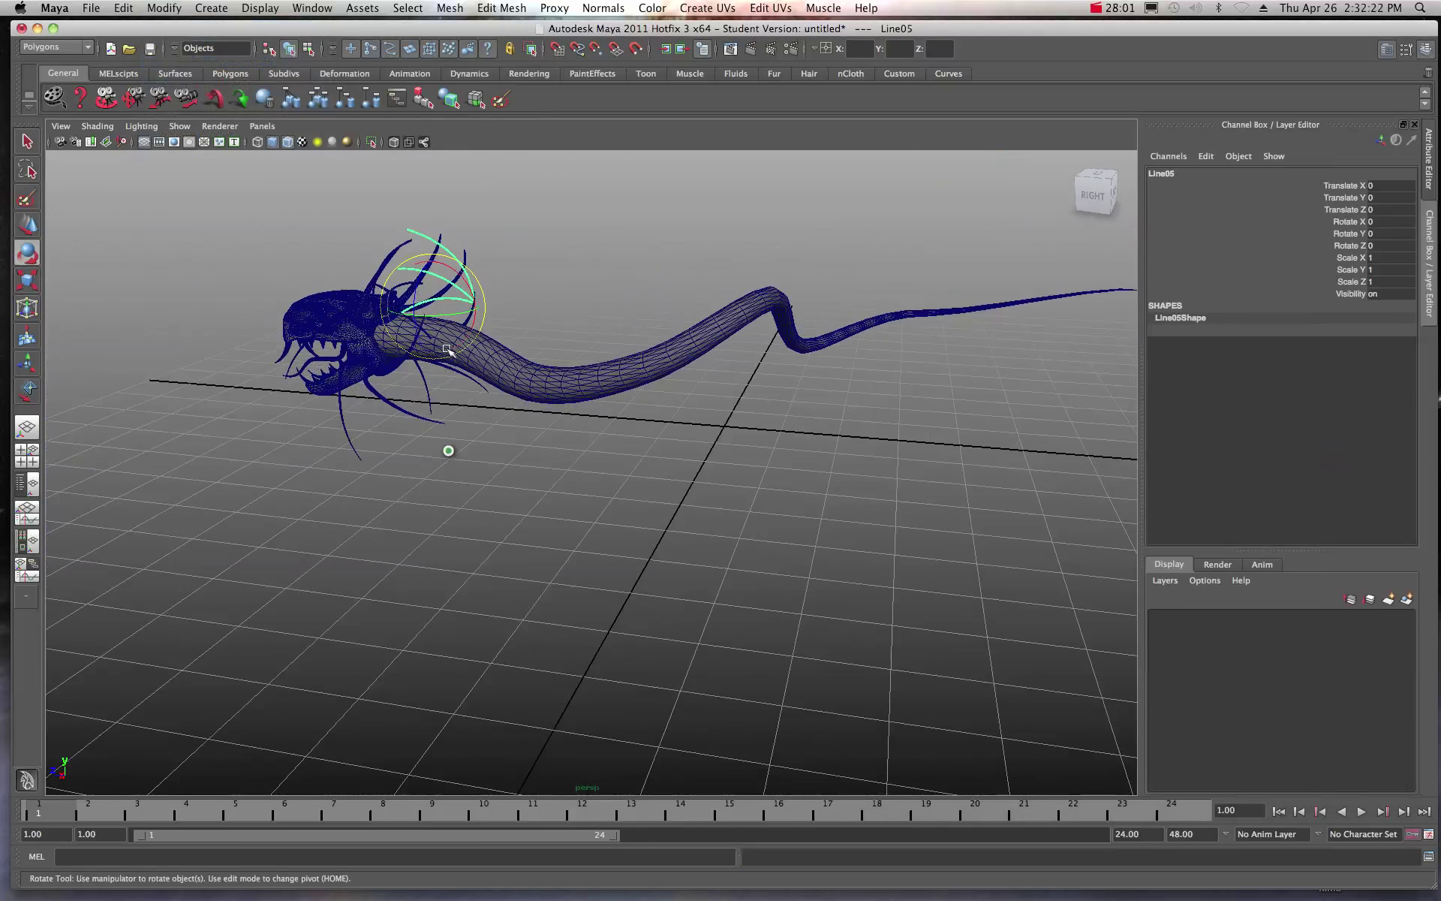
left_click_drag(453, 316, 529, 468)
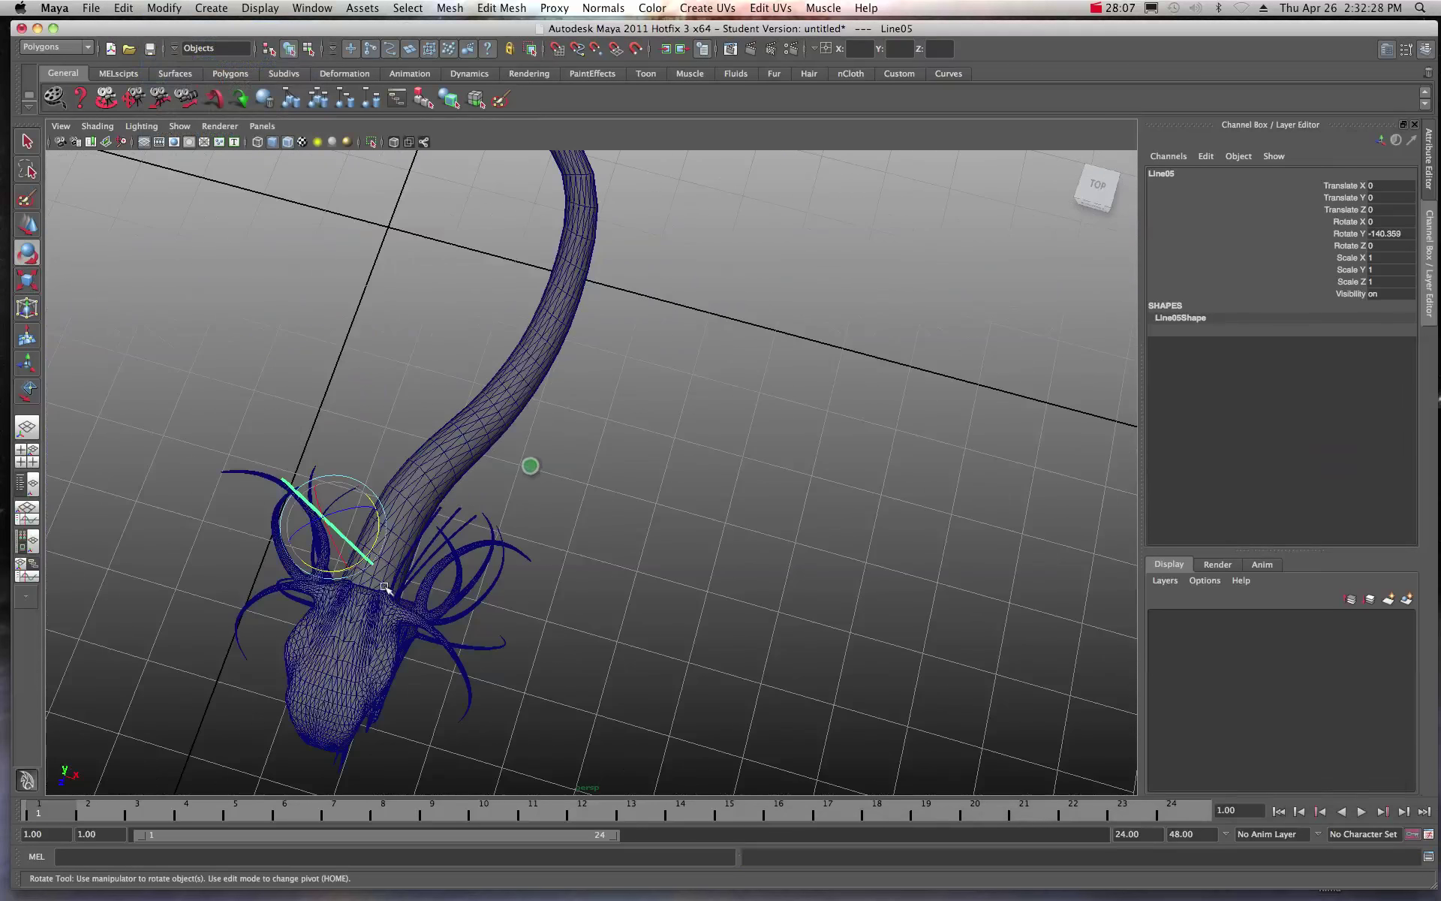
left_click_drag(348, 574, 405, 516)
left_click_drag(439, 465, 512, 487)
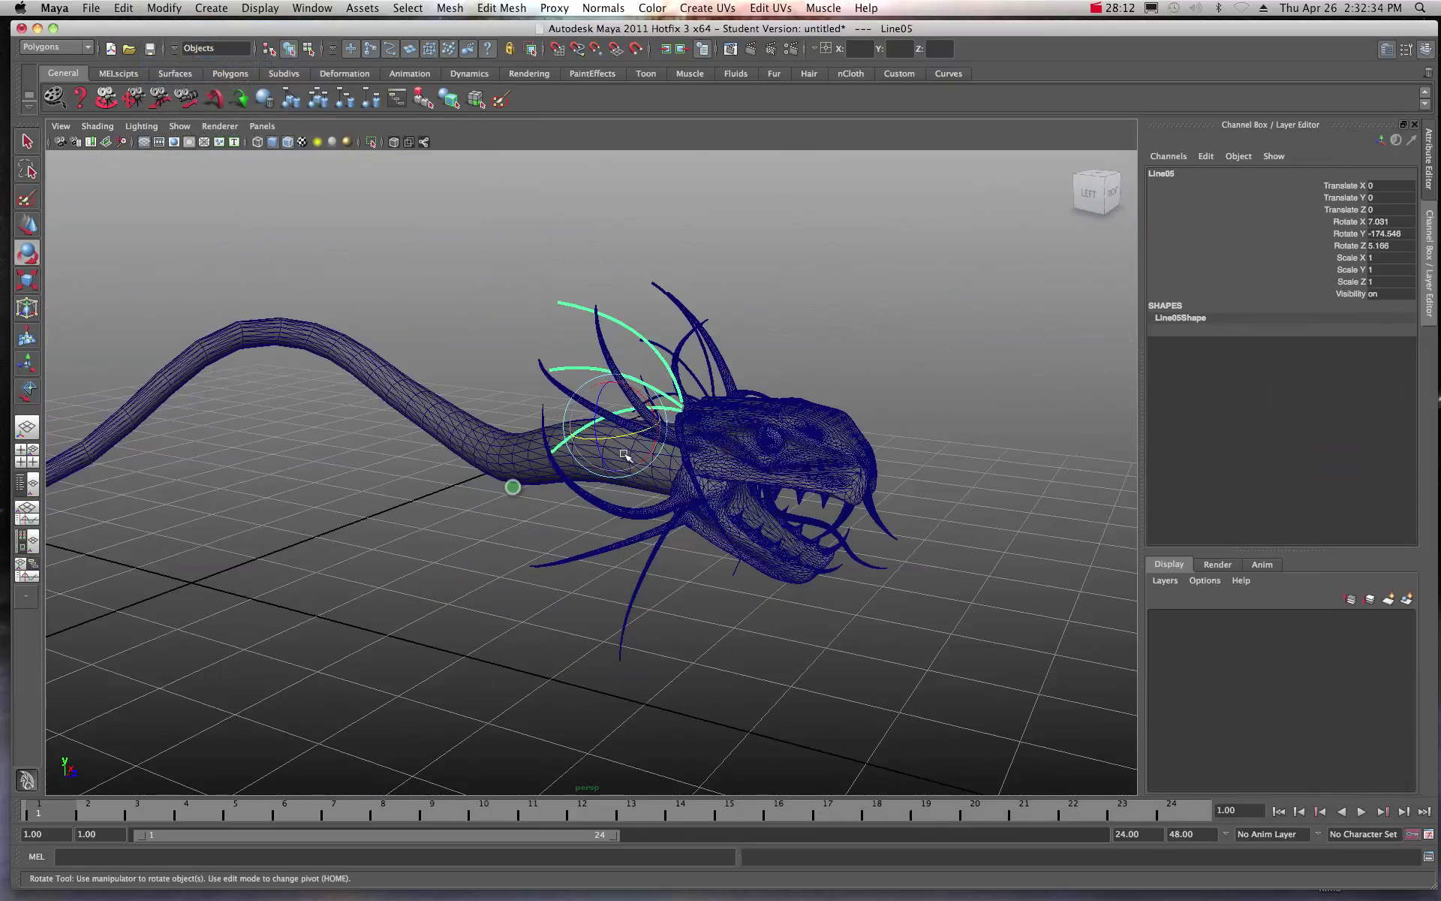
left_click_drag(645, 432, 638, 437)
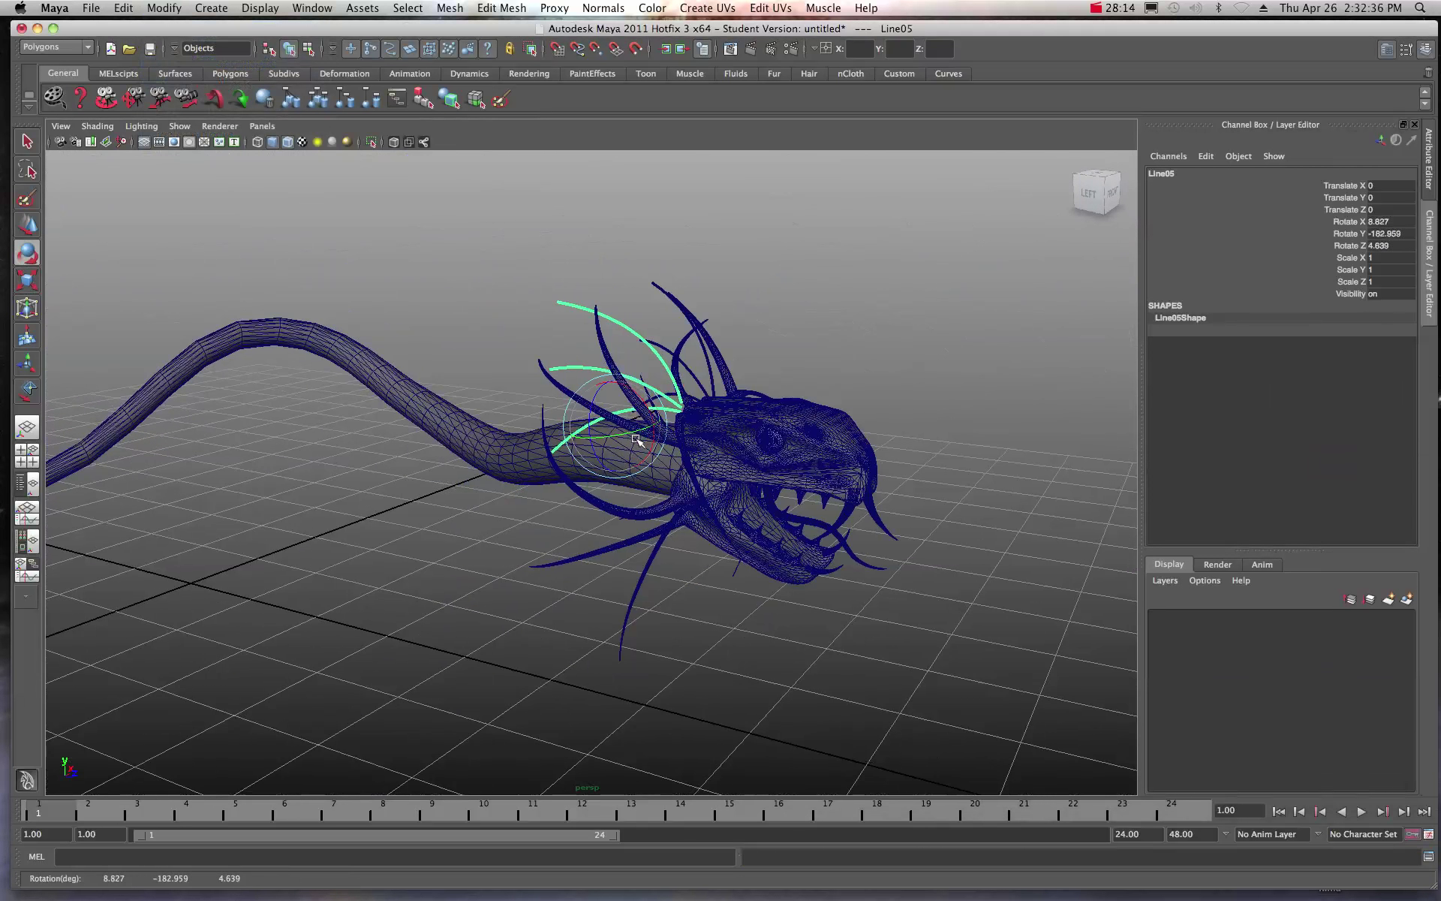
Move the spines Line05 to about X 0.289, Y -0.034, Z 0.08 so they meet the back of the head, and clear the selection
key("f")
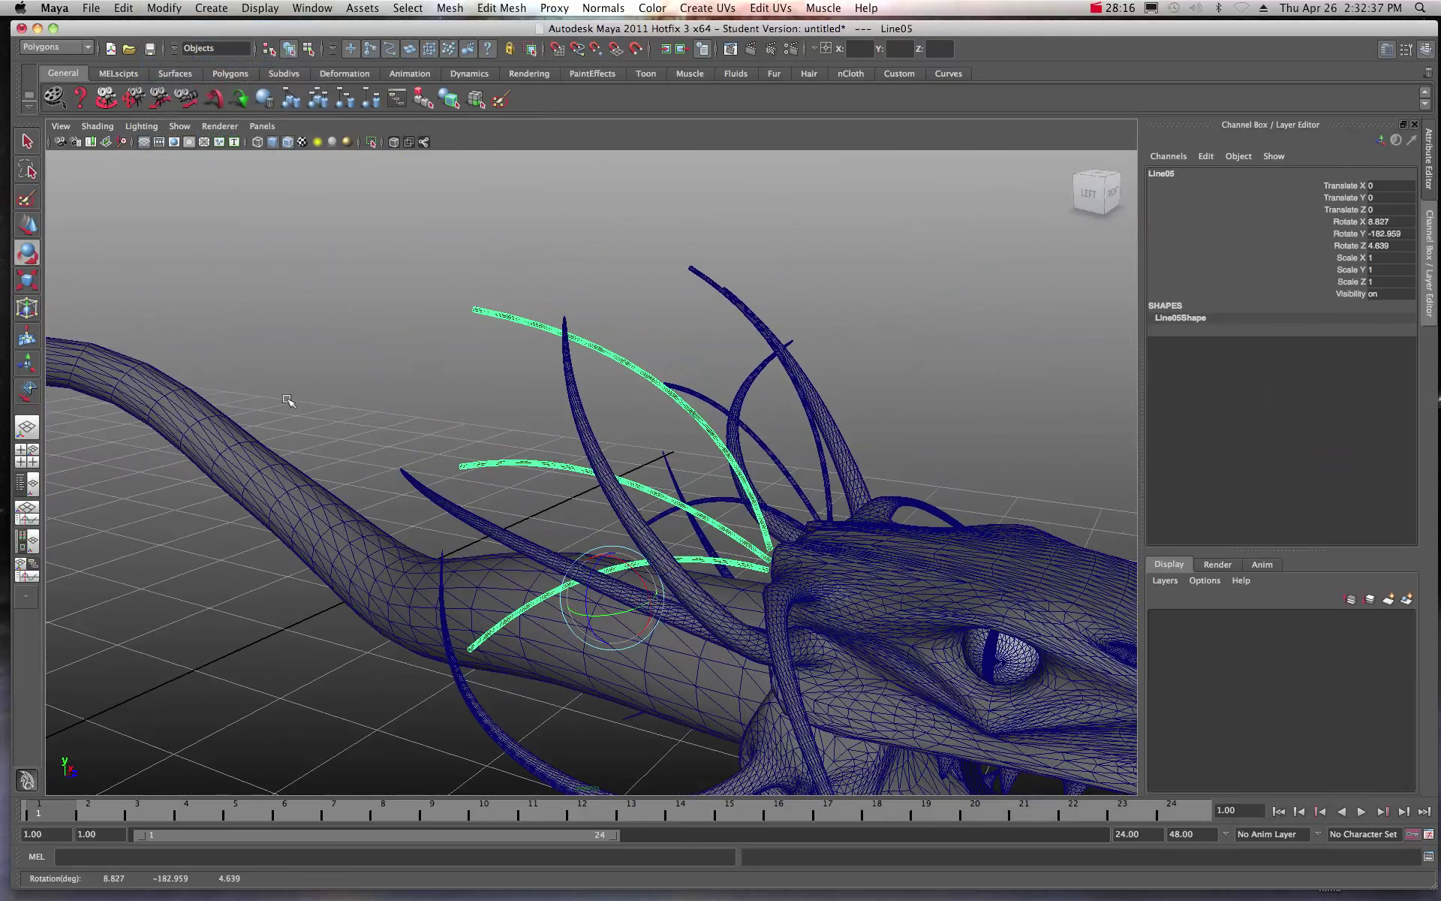
left_click(28, 224)
left_click_drag(635, 601, 750, 601)
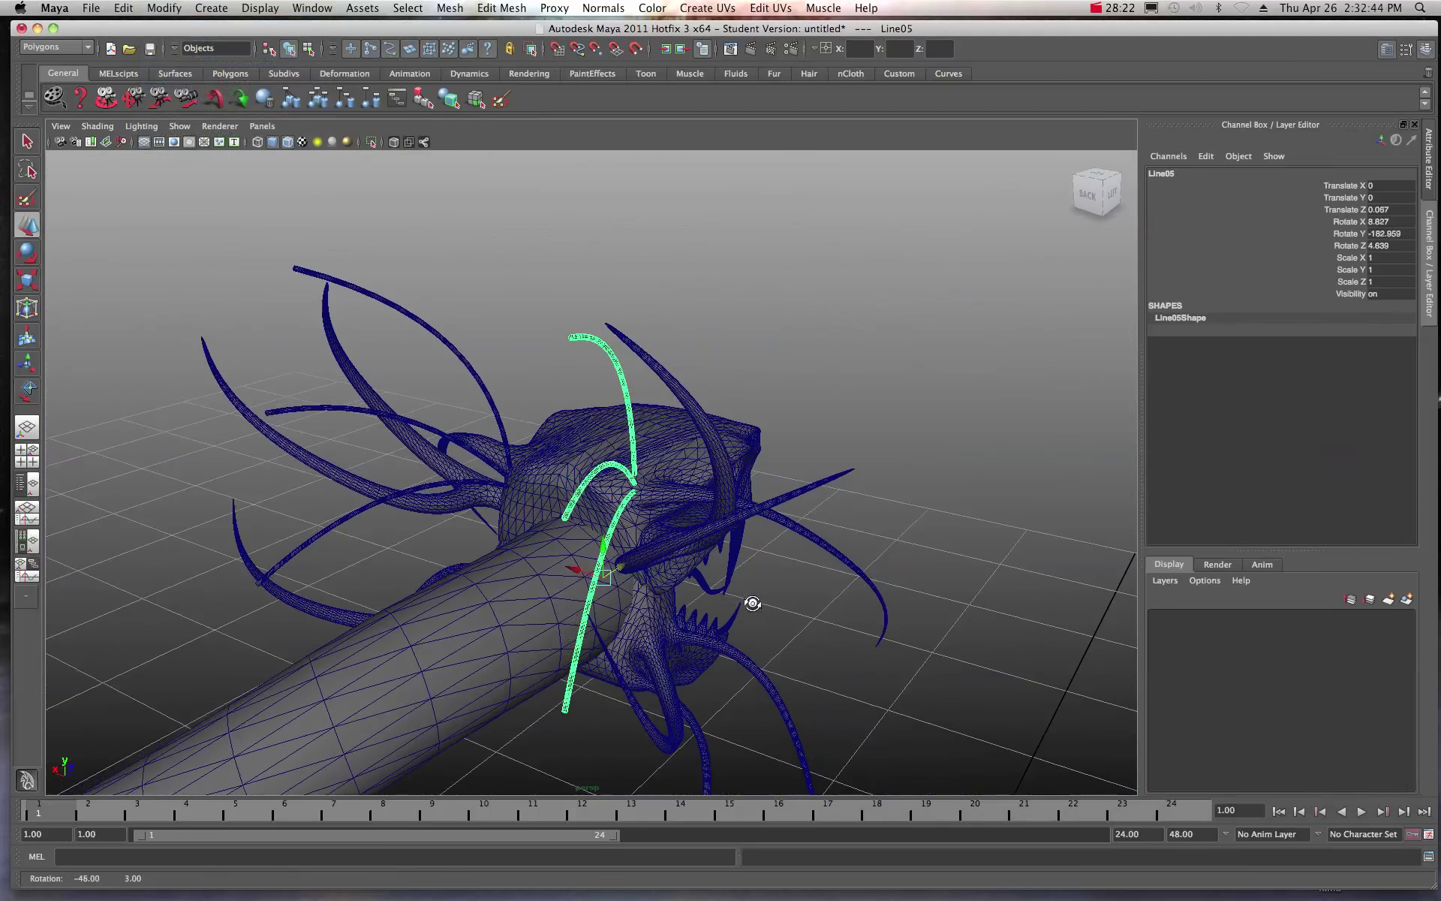
left_click_drag(582, 569, 524, 556)
left_click_drag(622, 563, 565, 538, "alt")
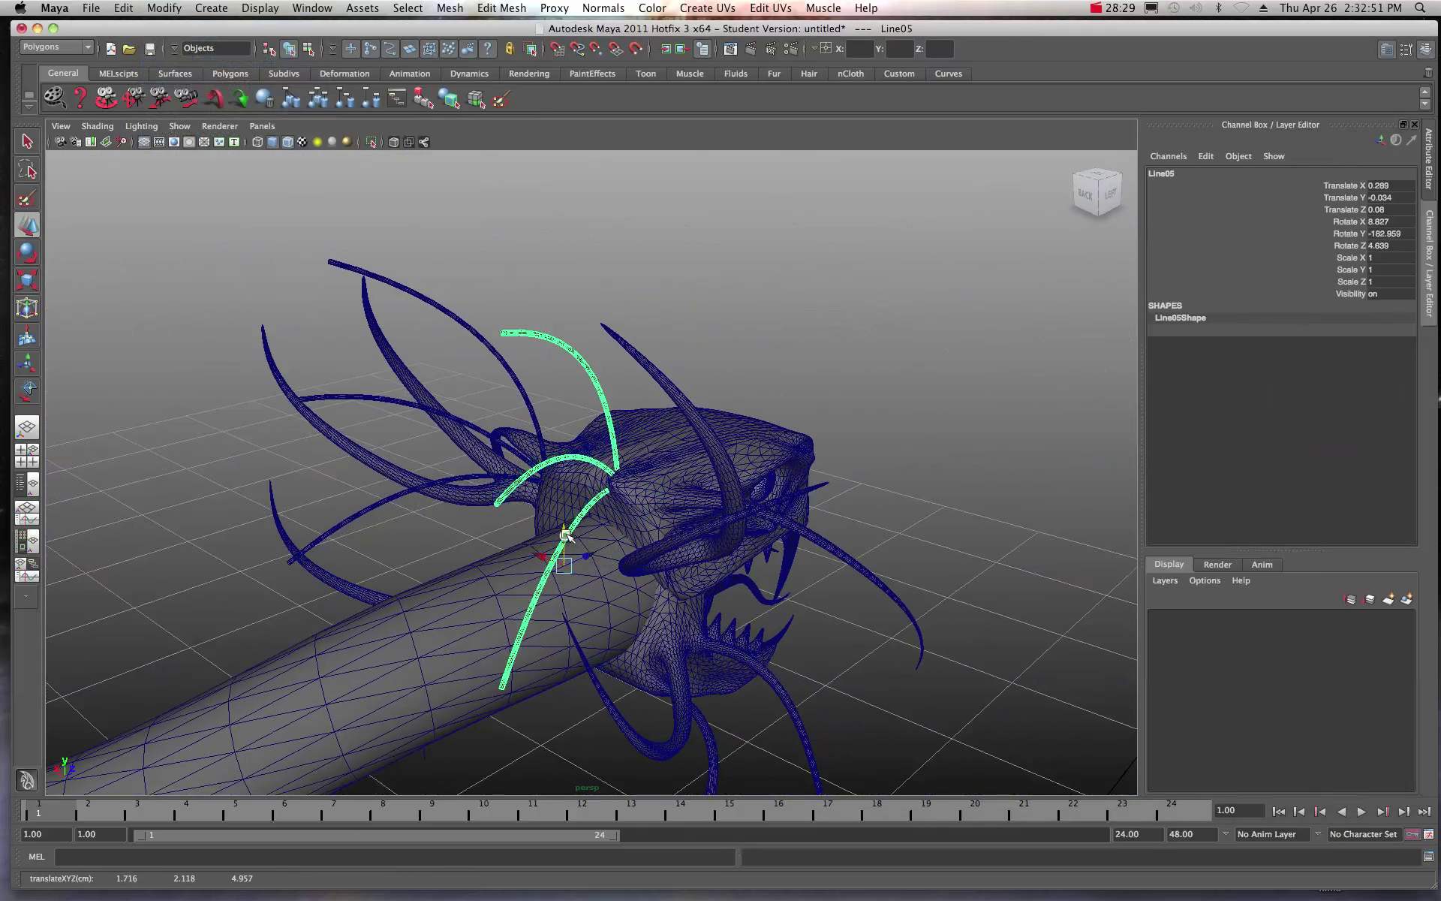
left_click(735, 357)
Render a close perspective view of the snake's head with mental ray and close the render window
left_click_drag(784, 499, 582, 486, "alt")
middle_click_drag(582, 486, 526, 361, "alt")
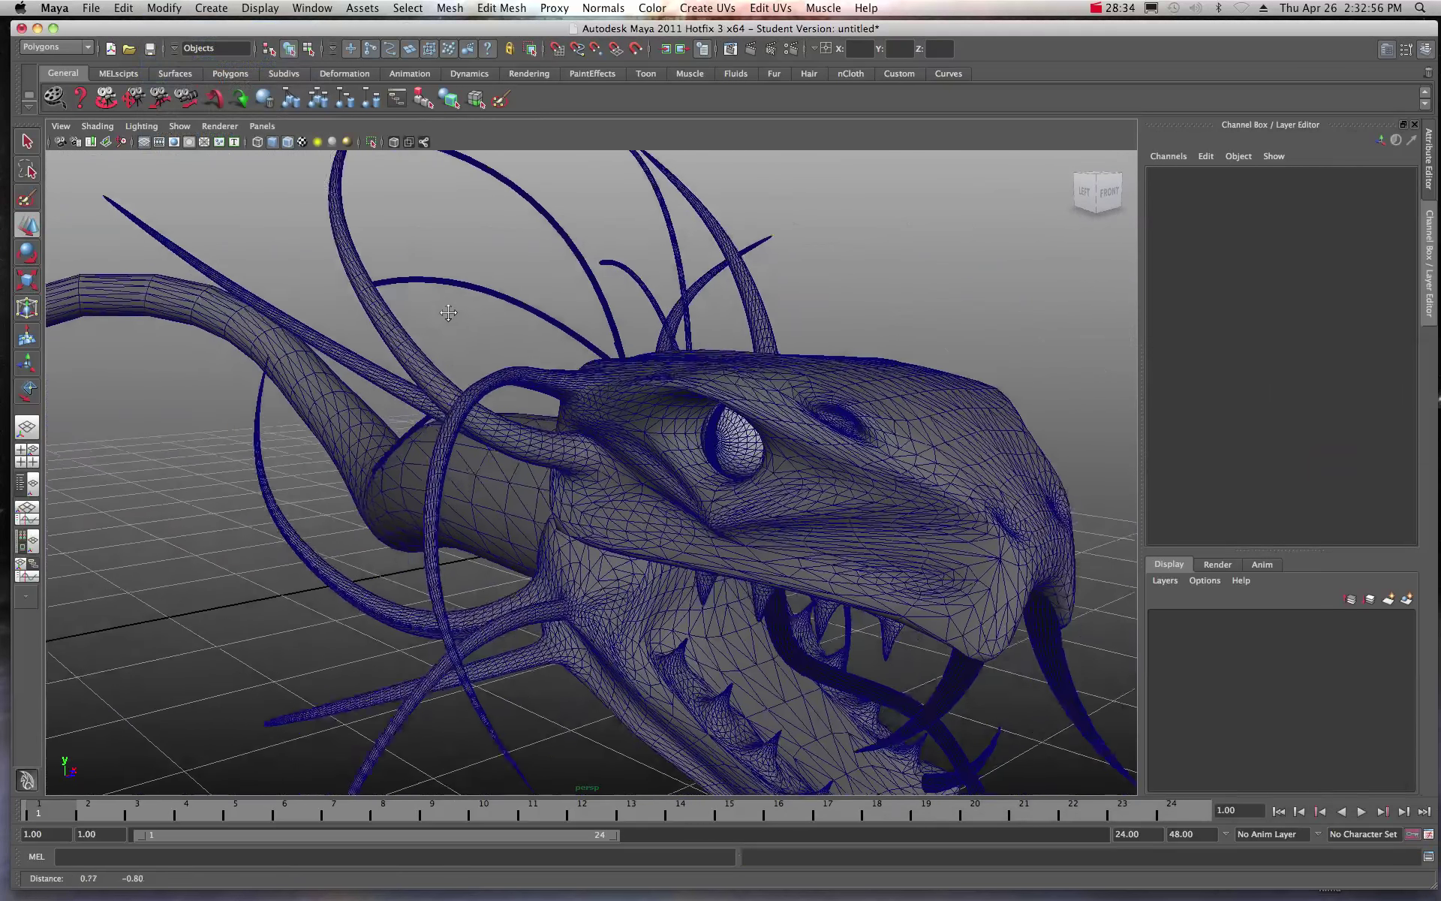
left_click_drag(525, 361, 523, 325, "alt")
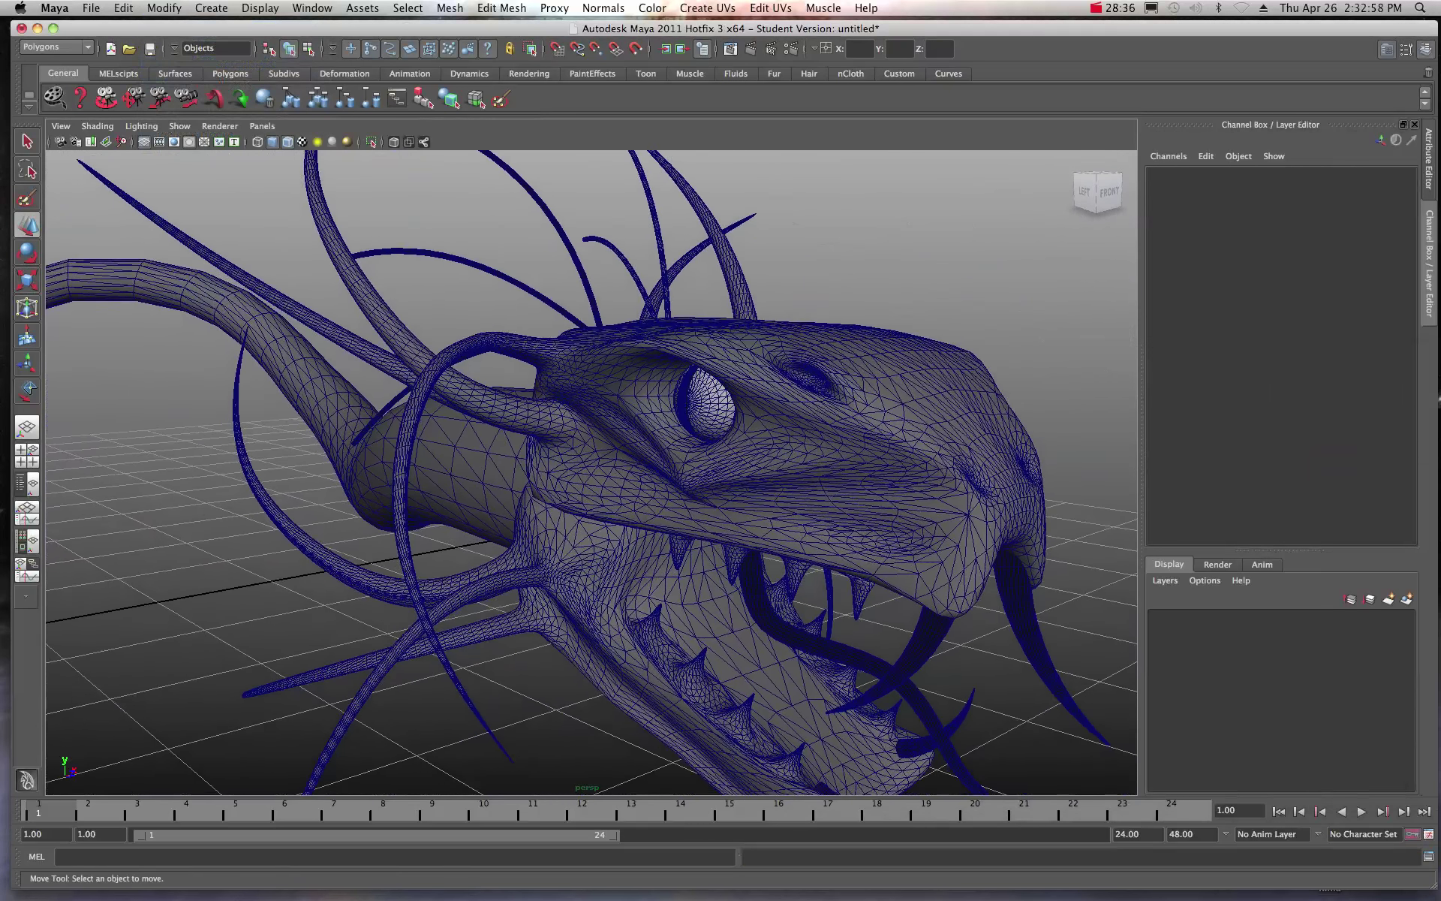
left_click(666, 48)
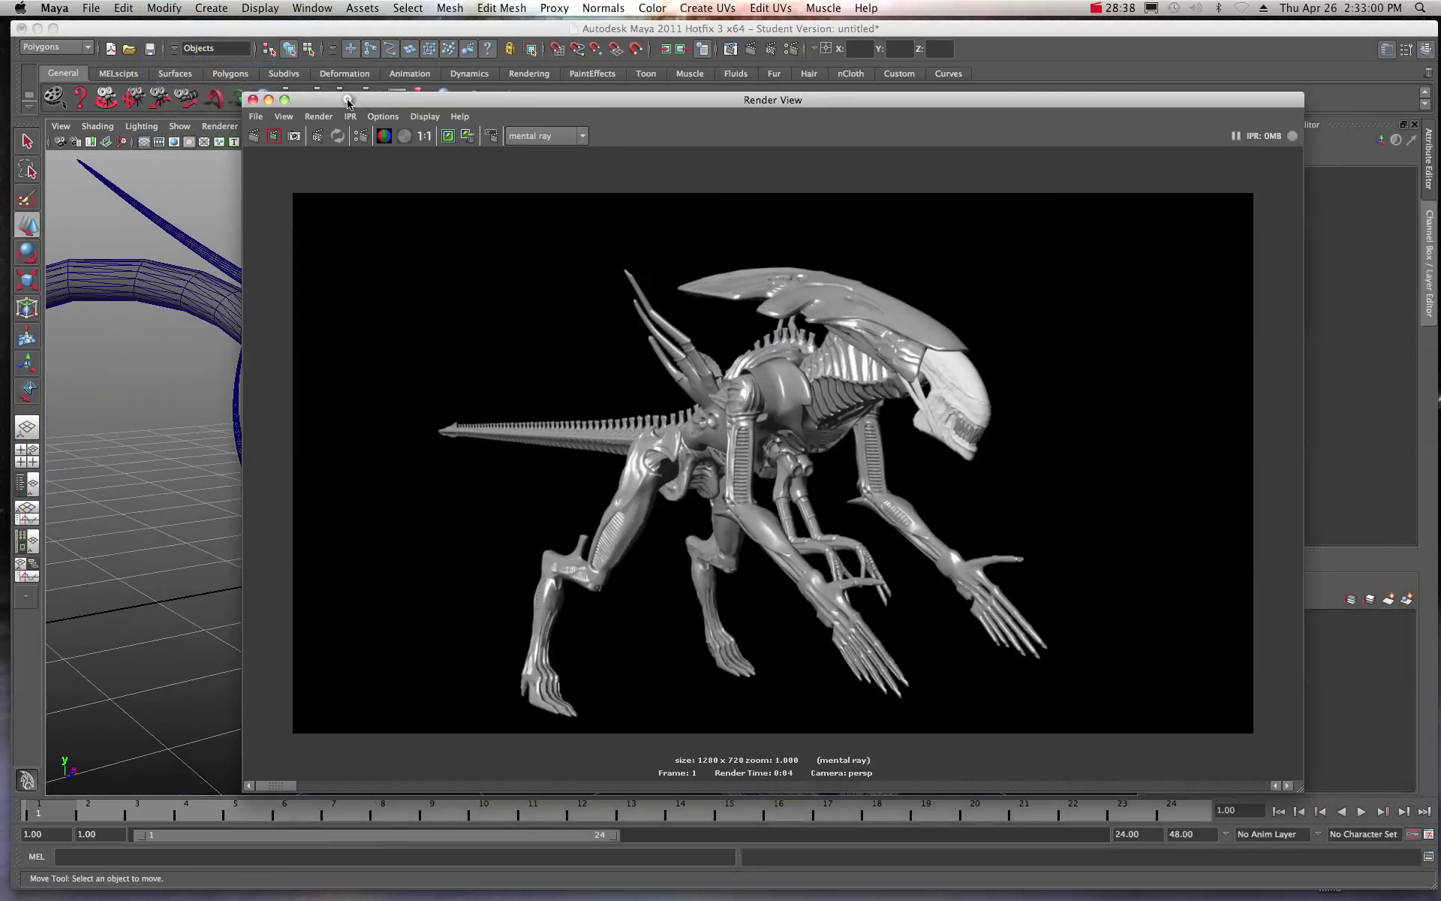
left_click(254, 135)
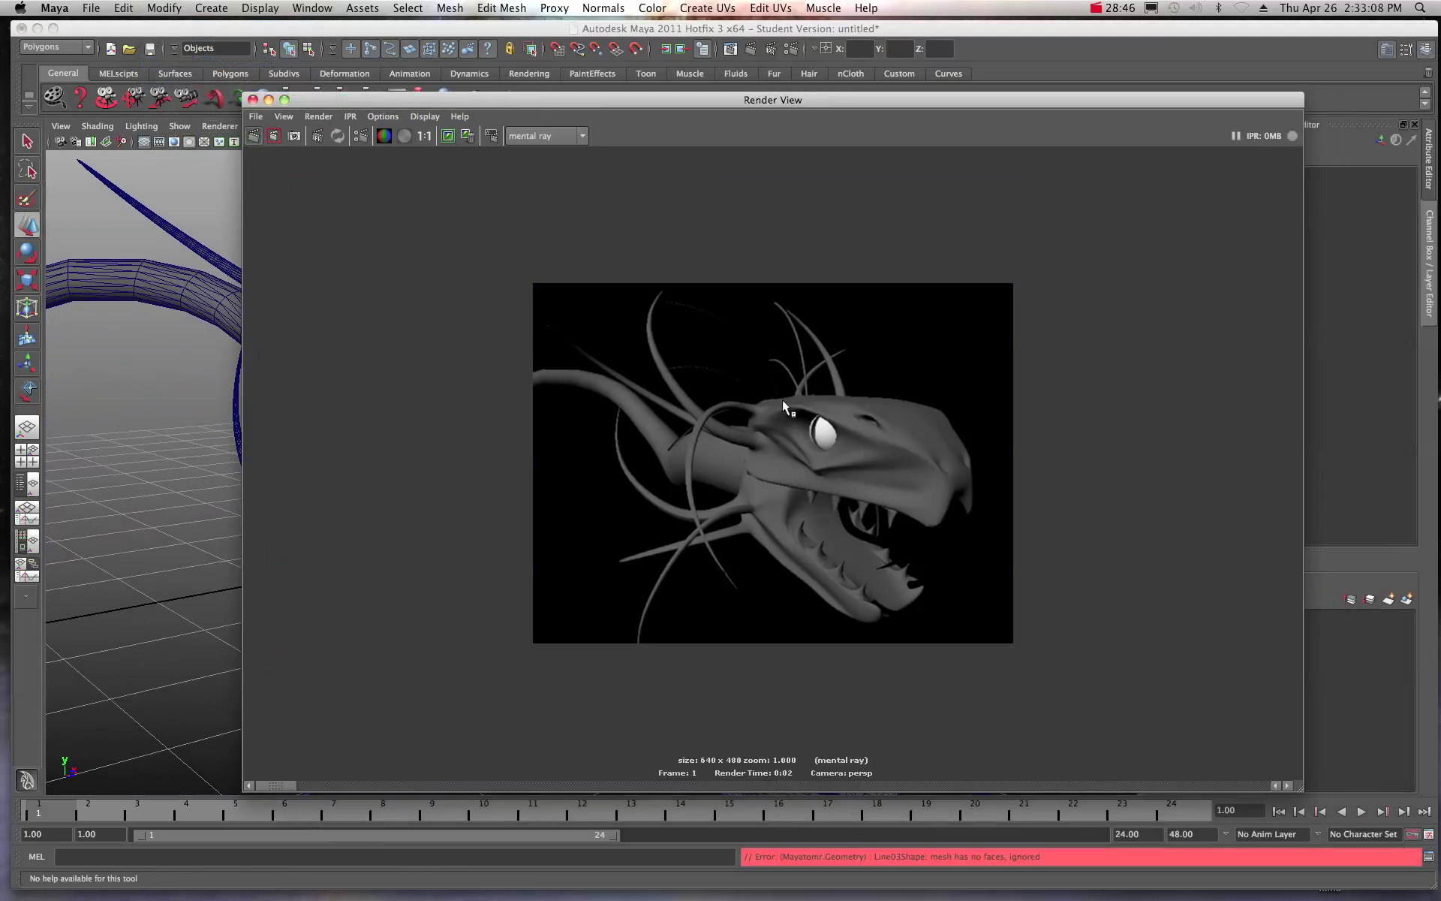
left_click(630, 92)
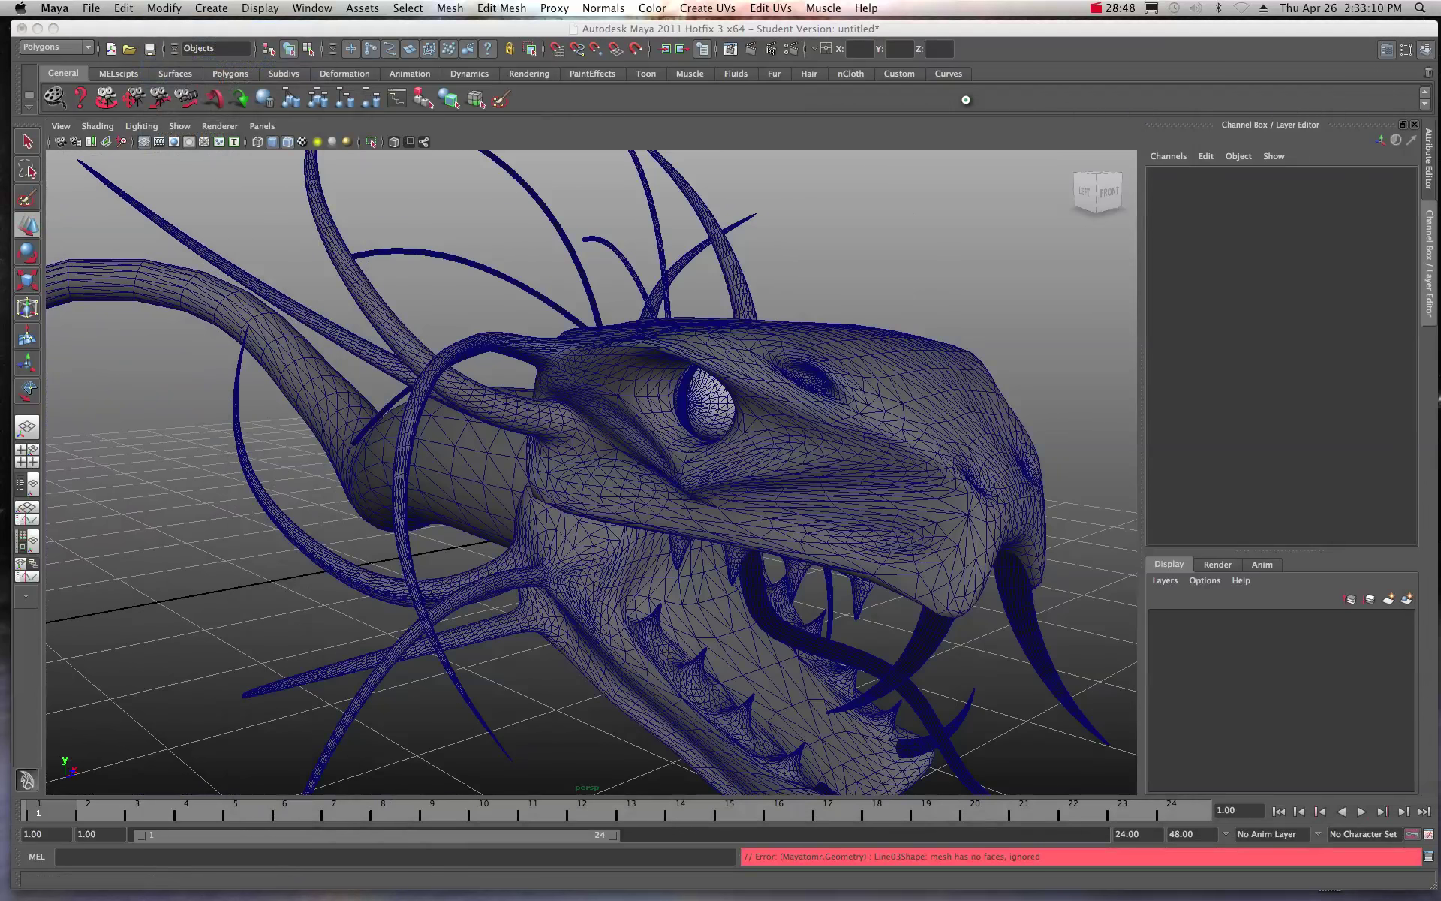
scroll(890, 432, "down", 3)
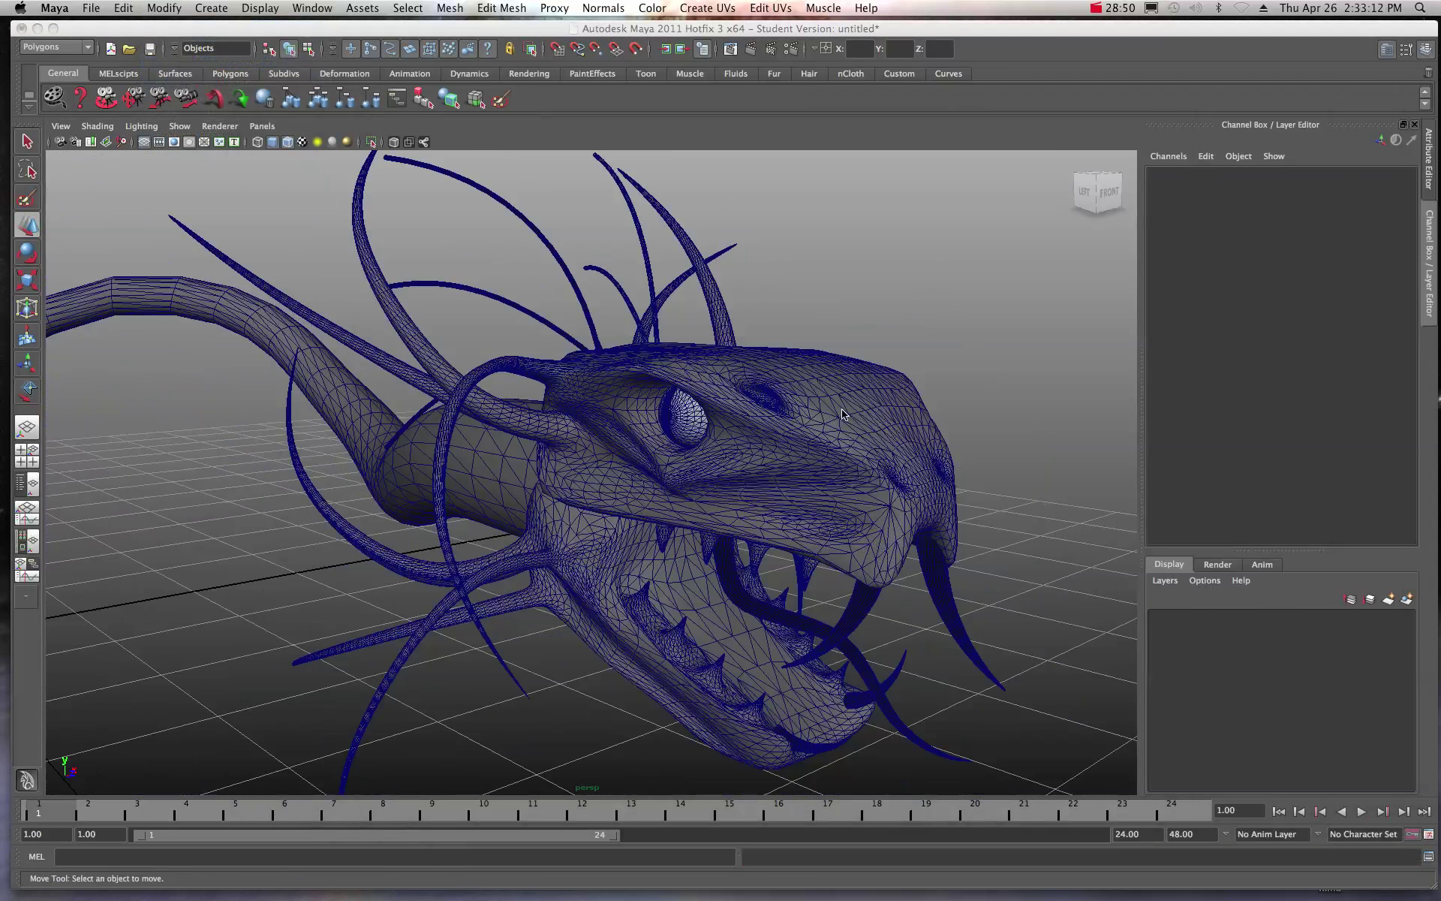
scroll(841, 413, "down", 2)
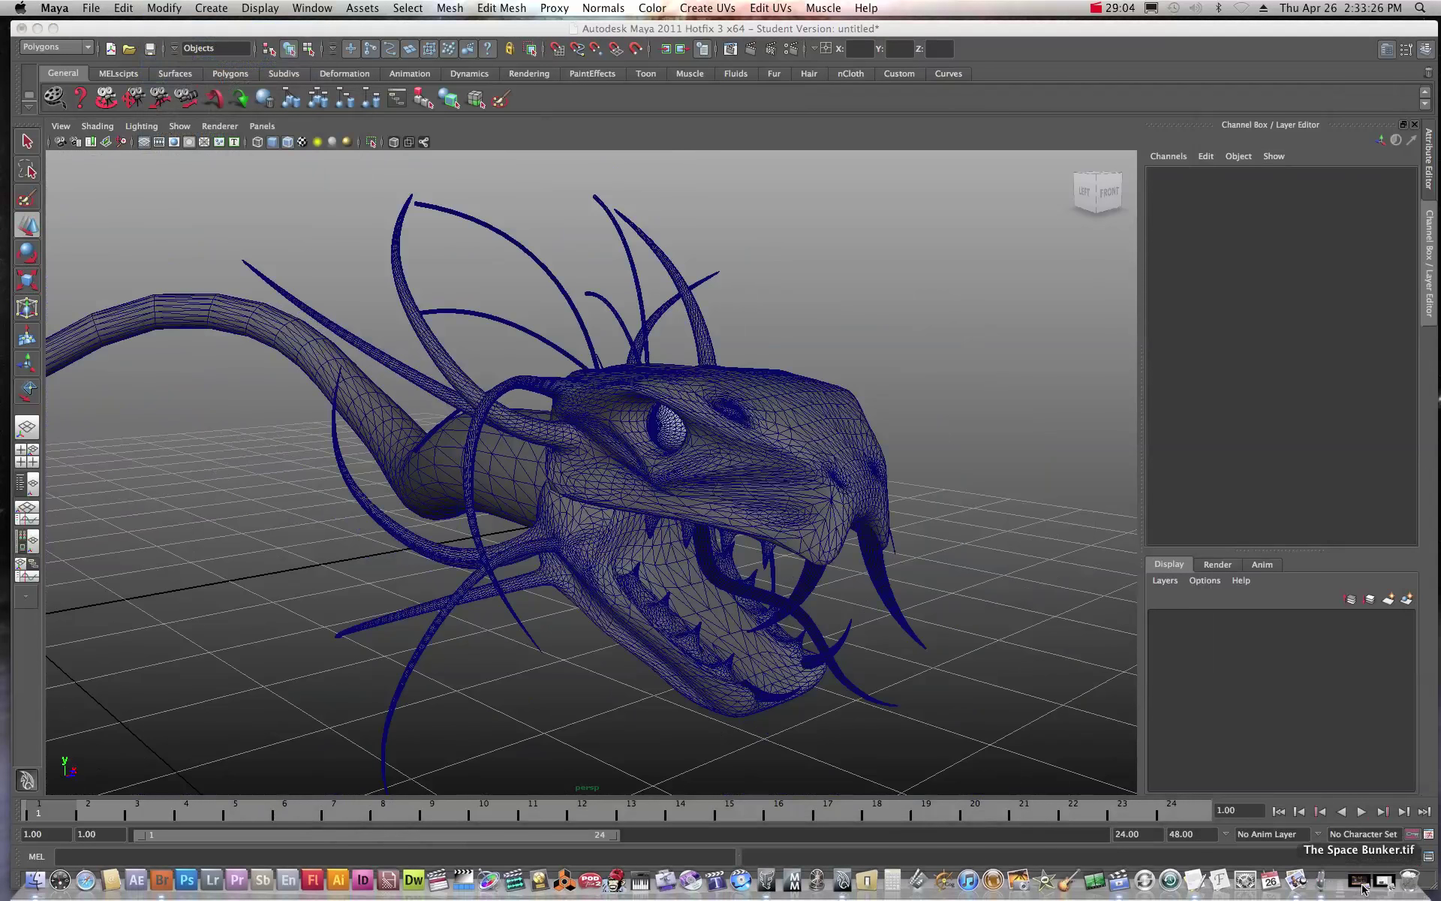
Switch to Preview to view the image The Space Bunker.tif and minimise its window
left_click(1363, 885)
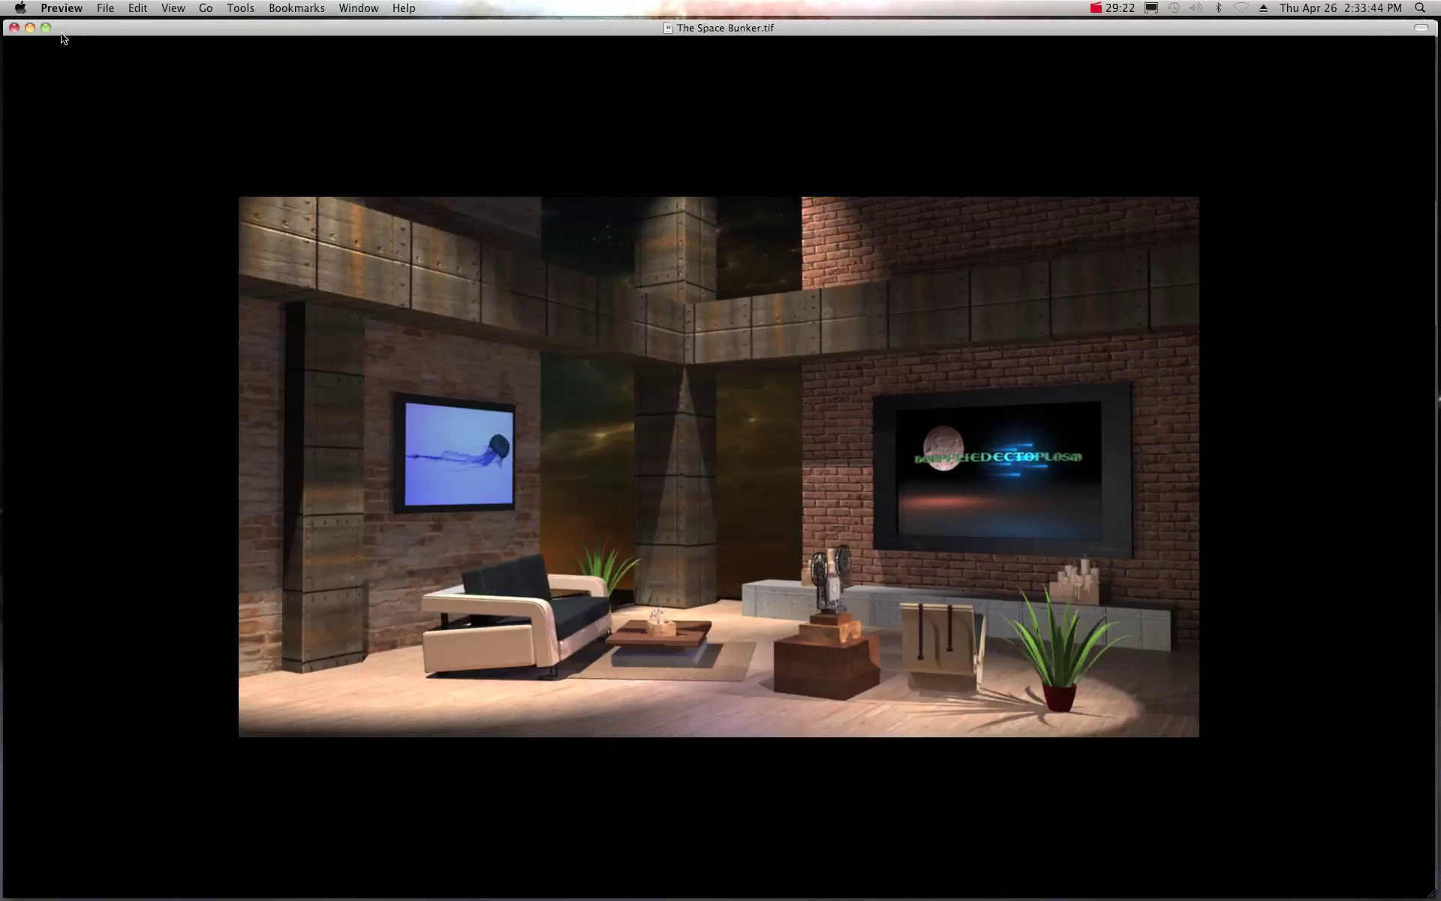
left_click(30, 27)
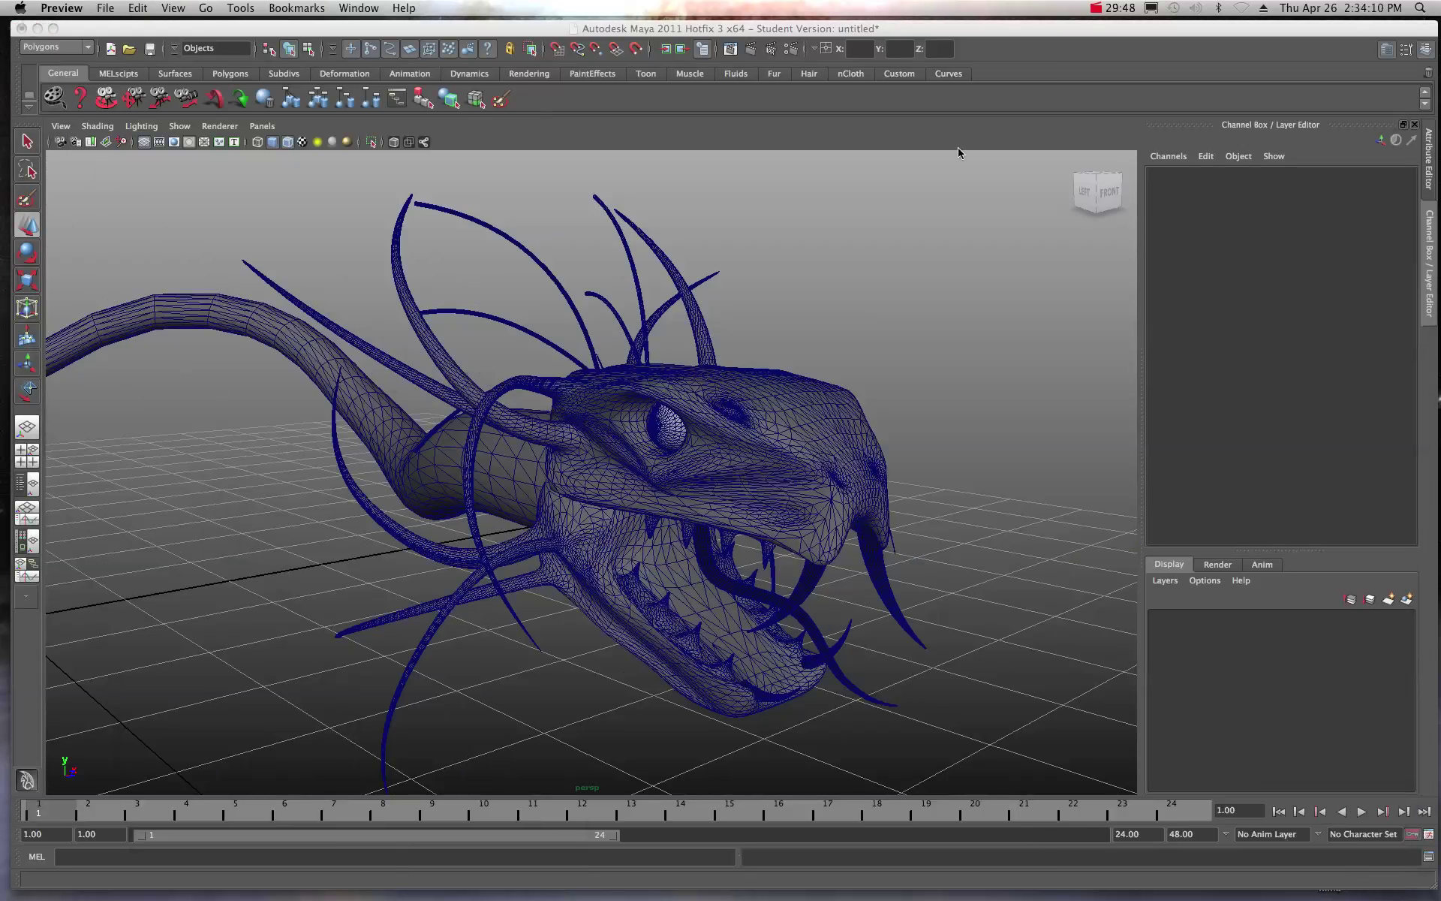
left_click(1097, 8)
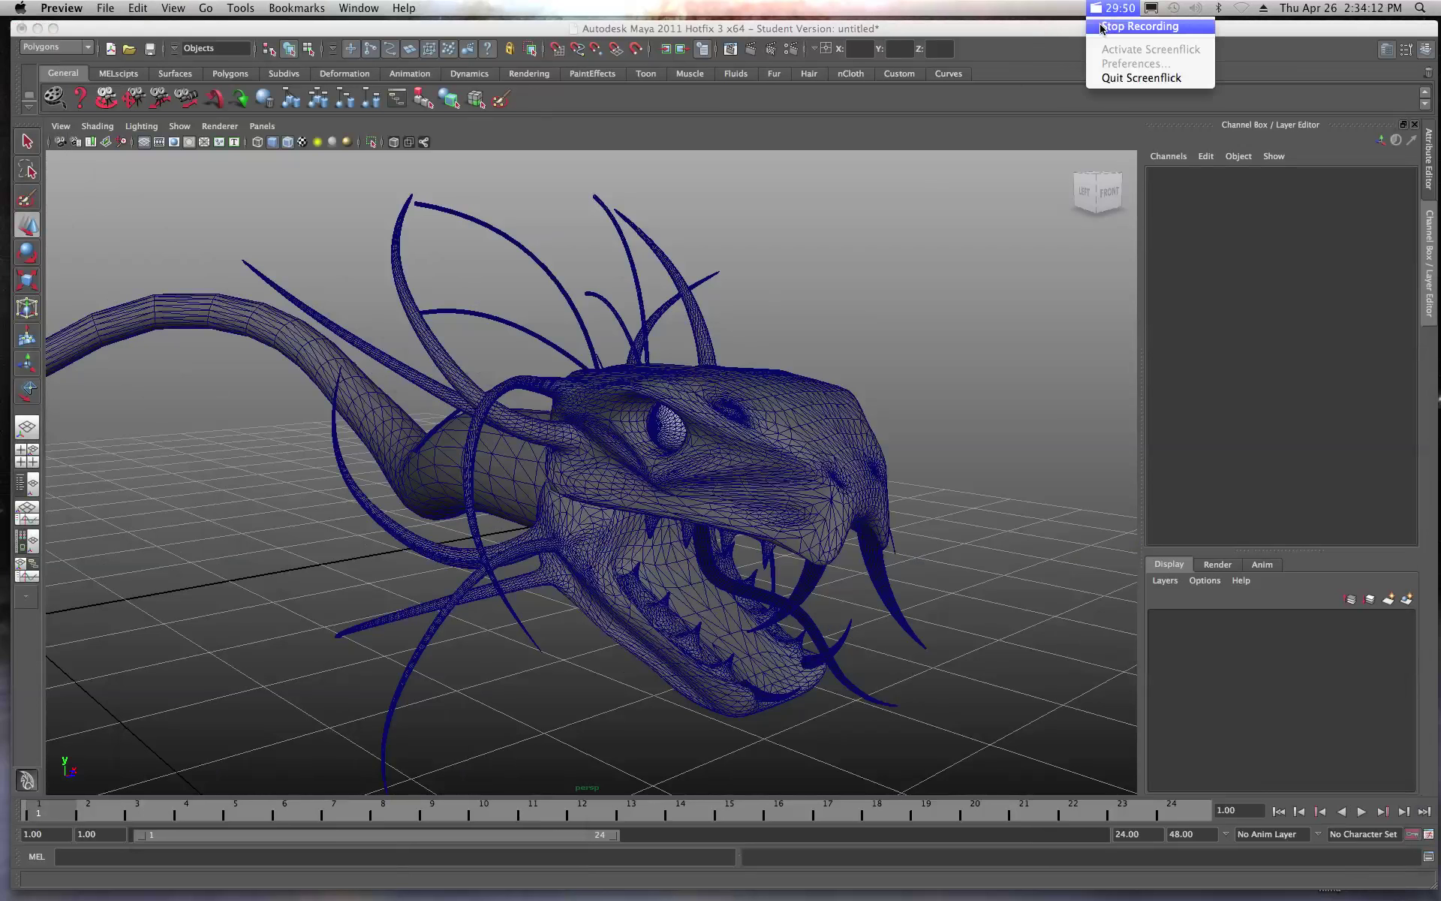